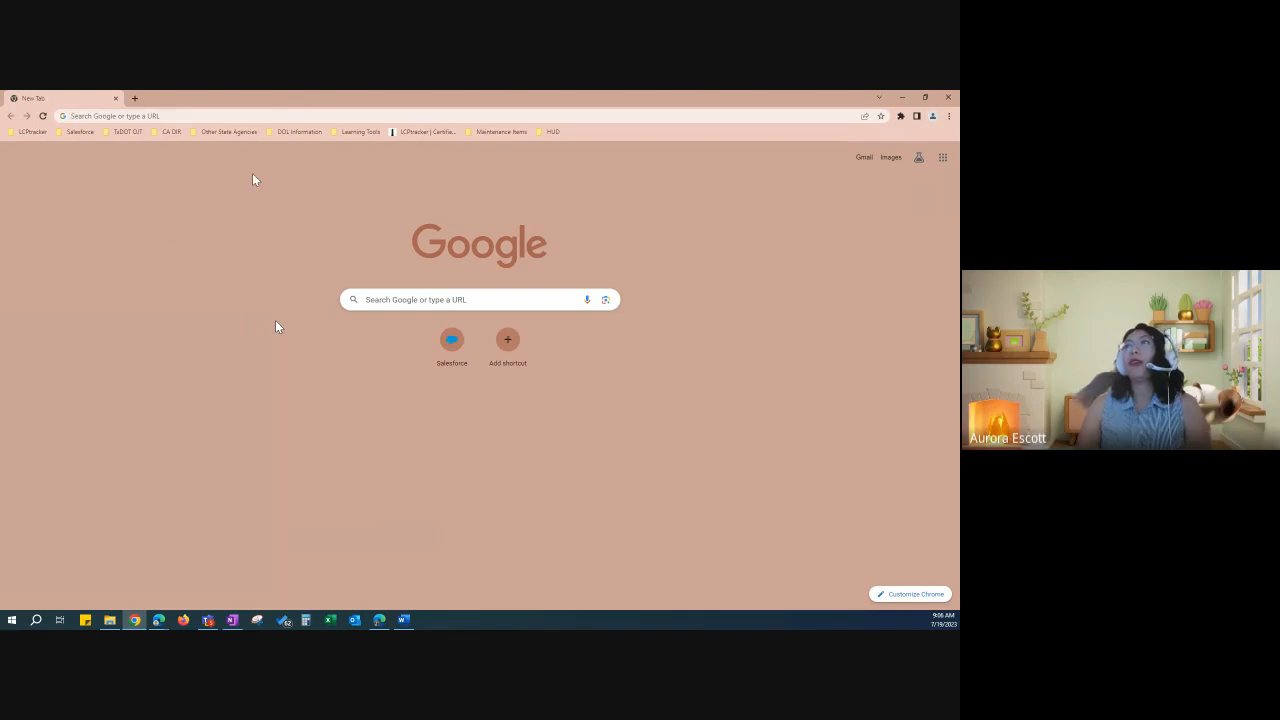
# Step: Load lcptracker.com in Chrome
pyautogui.click(276, 119)
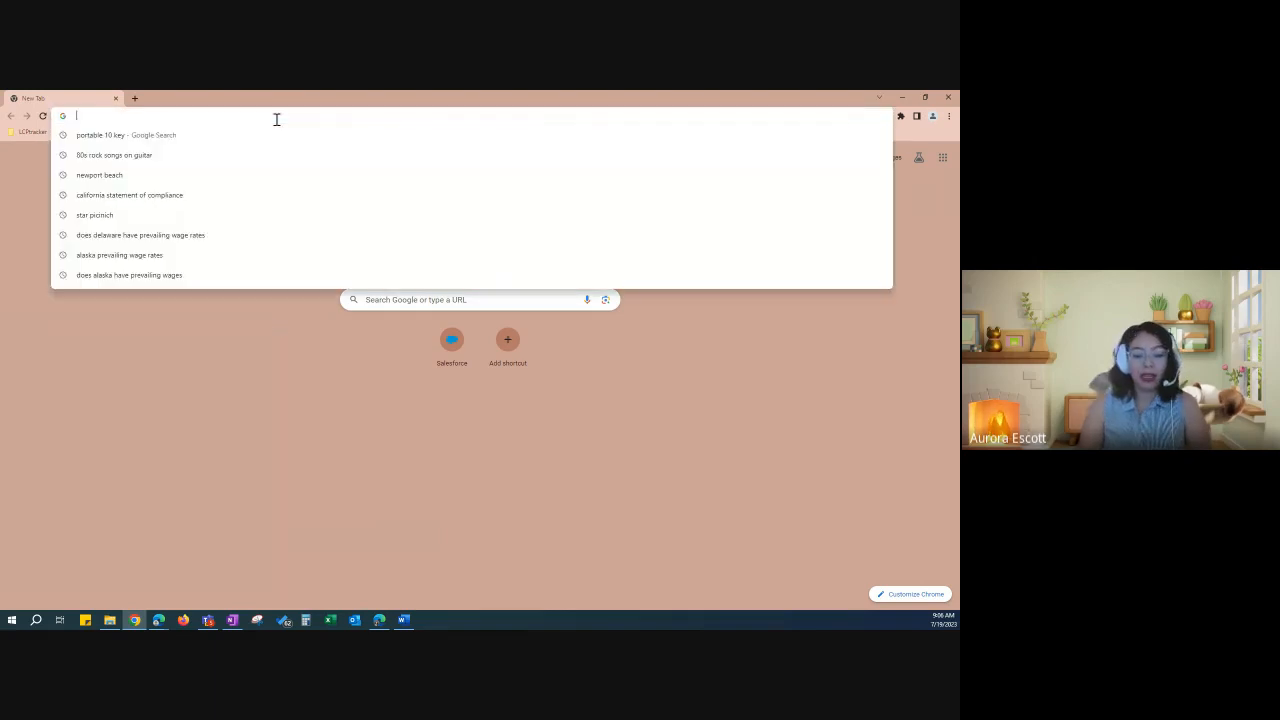
pyautogui.write('lcptra')
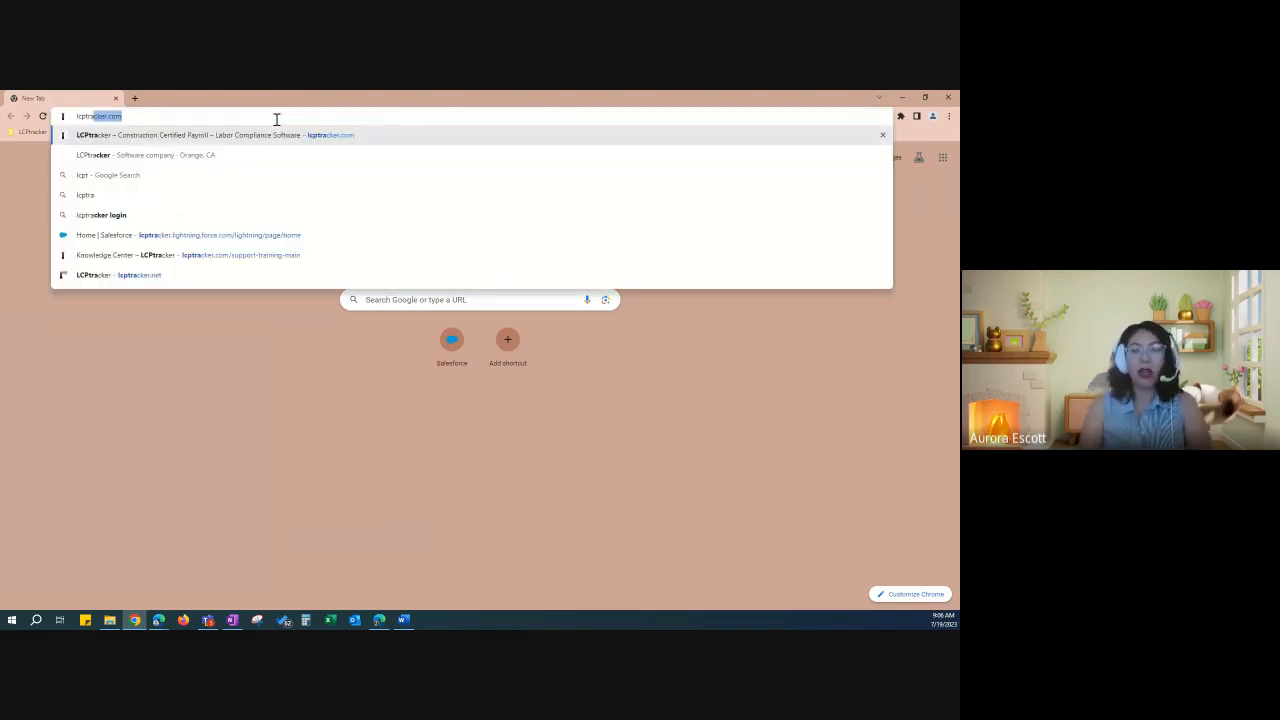
pyautogui.write('cker.com')
pyautogui.press('Return')
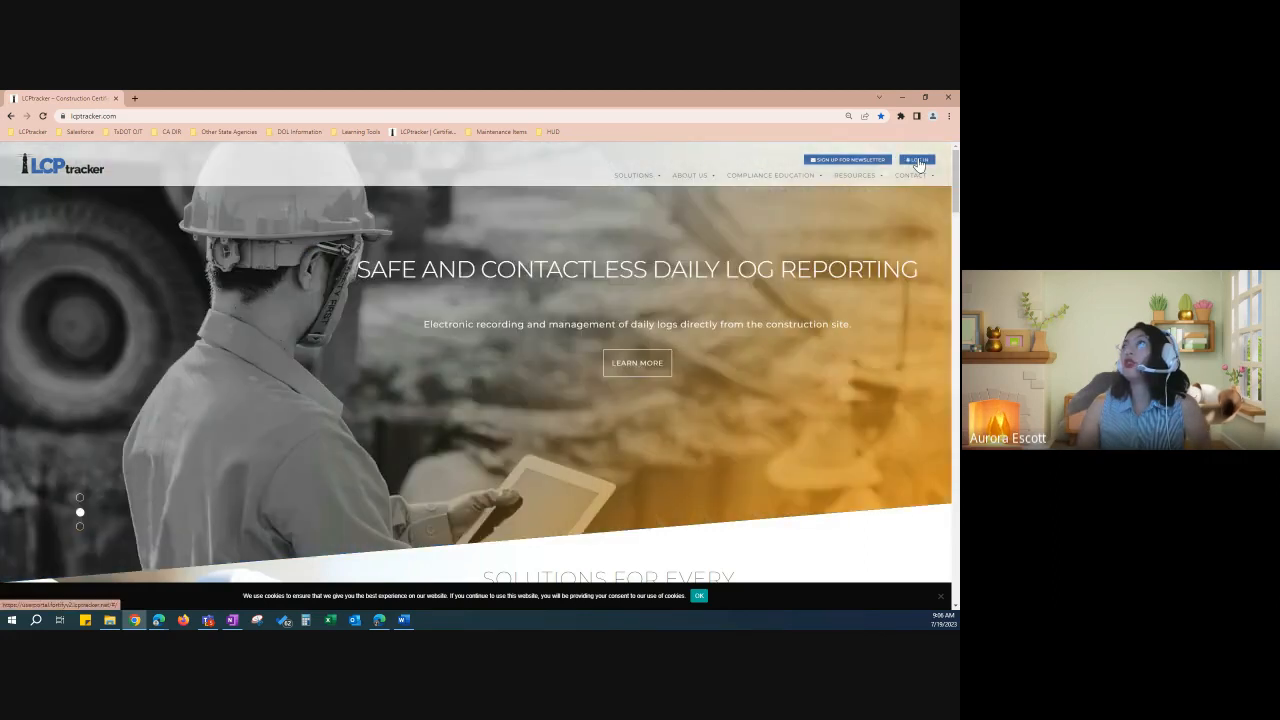
# Step: Open the LCPtracker login portal's form and submit the user's login ID
pyautogui.click(917, 161)
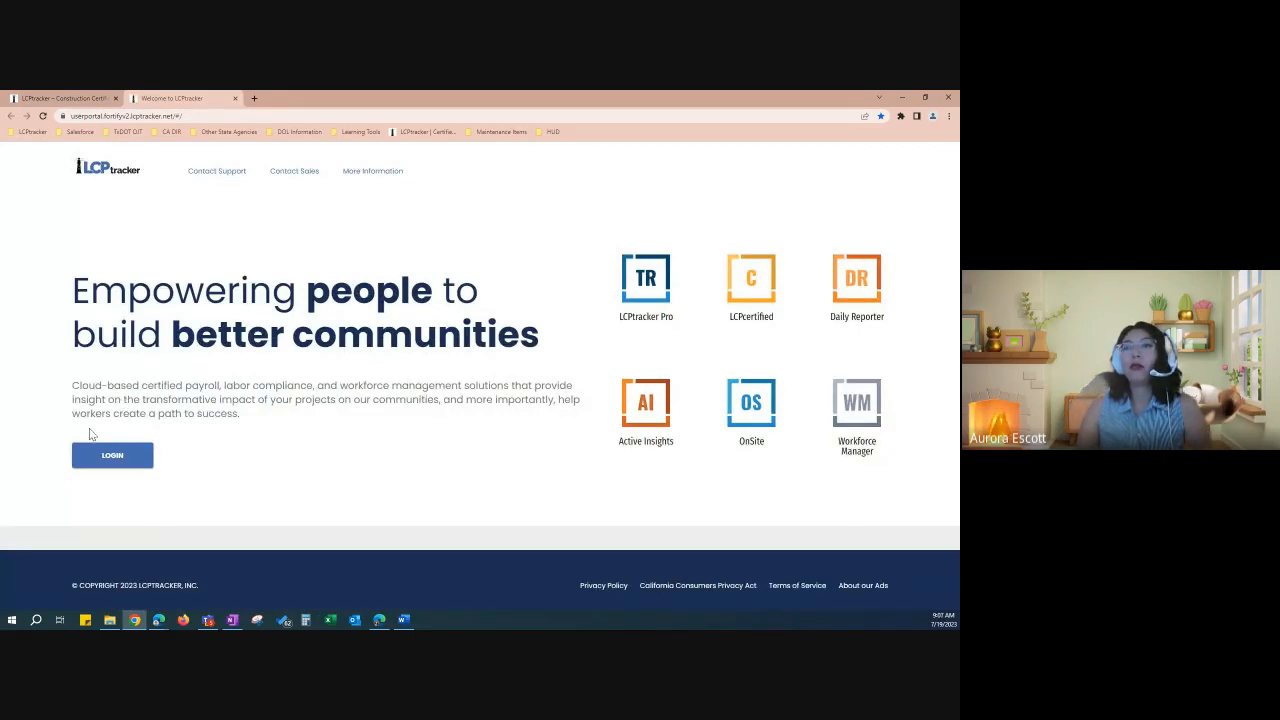
pyautogui.click(112, 456)
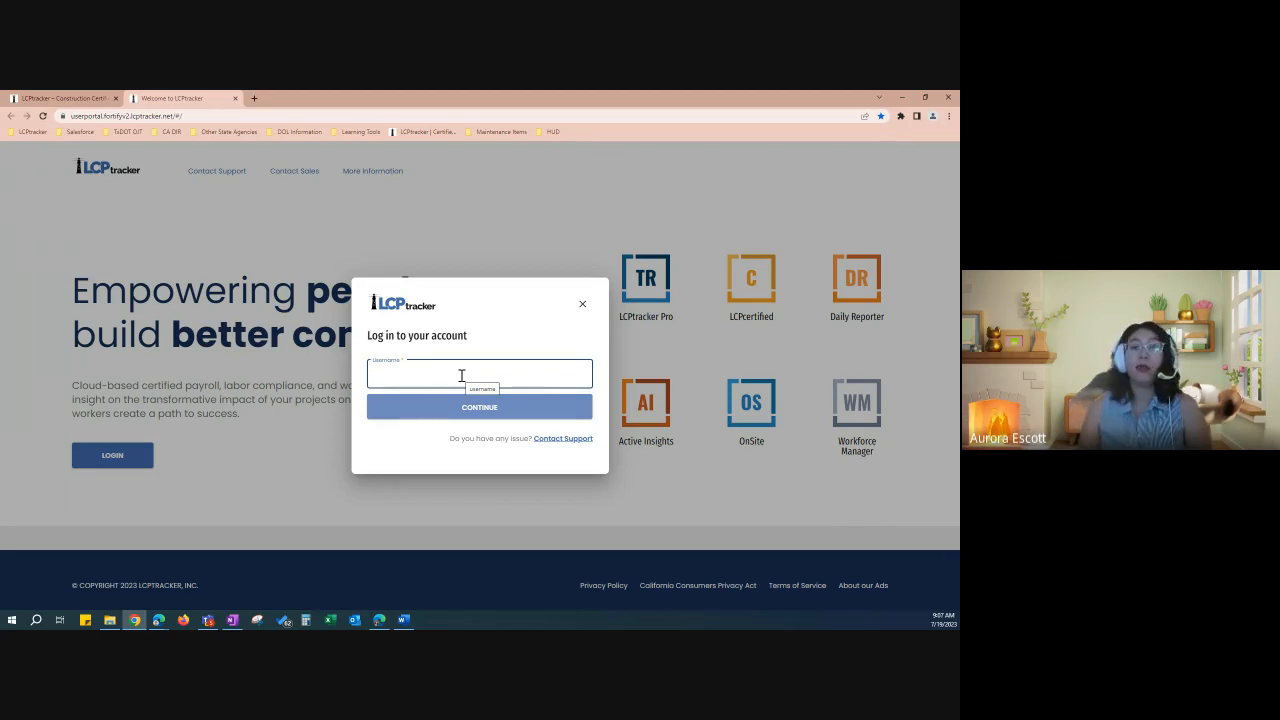
pyautogui.write('11115')
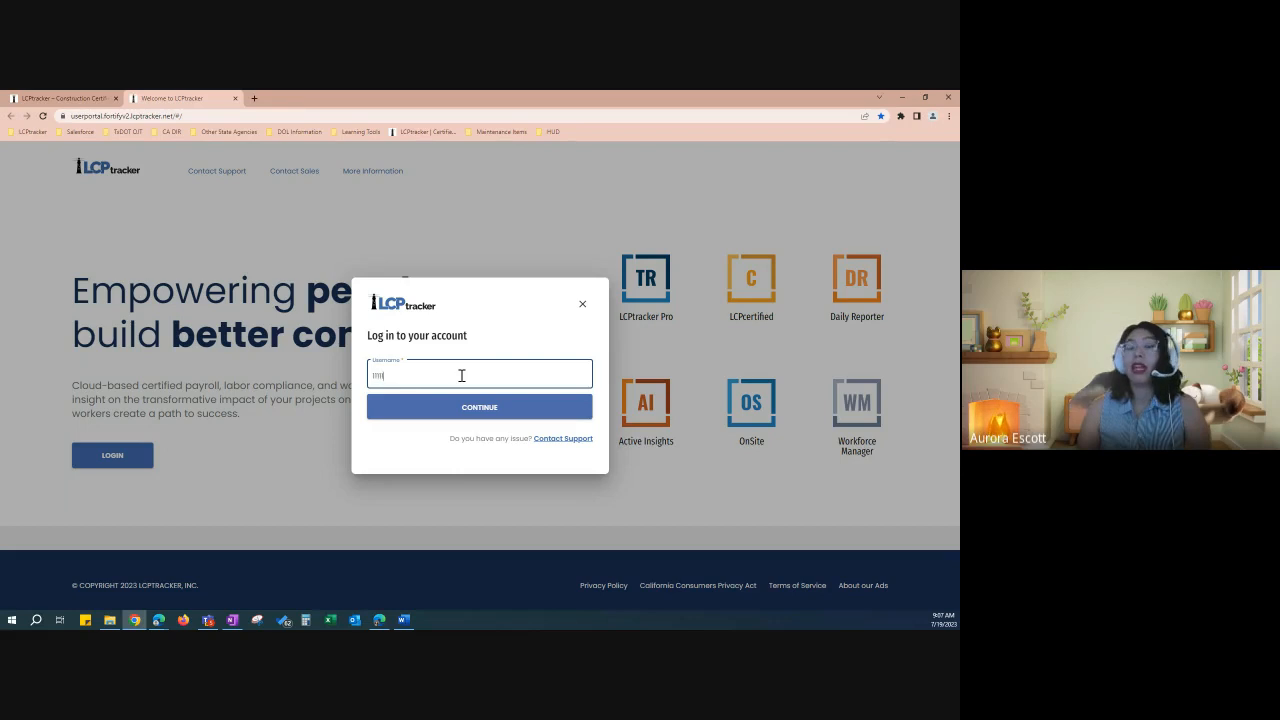
pyautogui.click(467, 402)
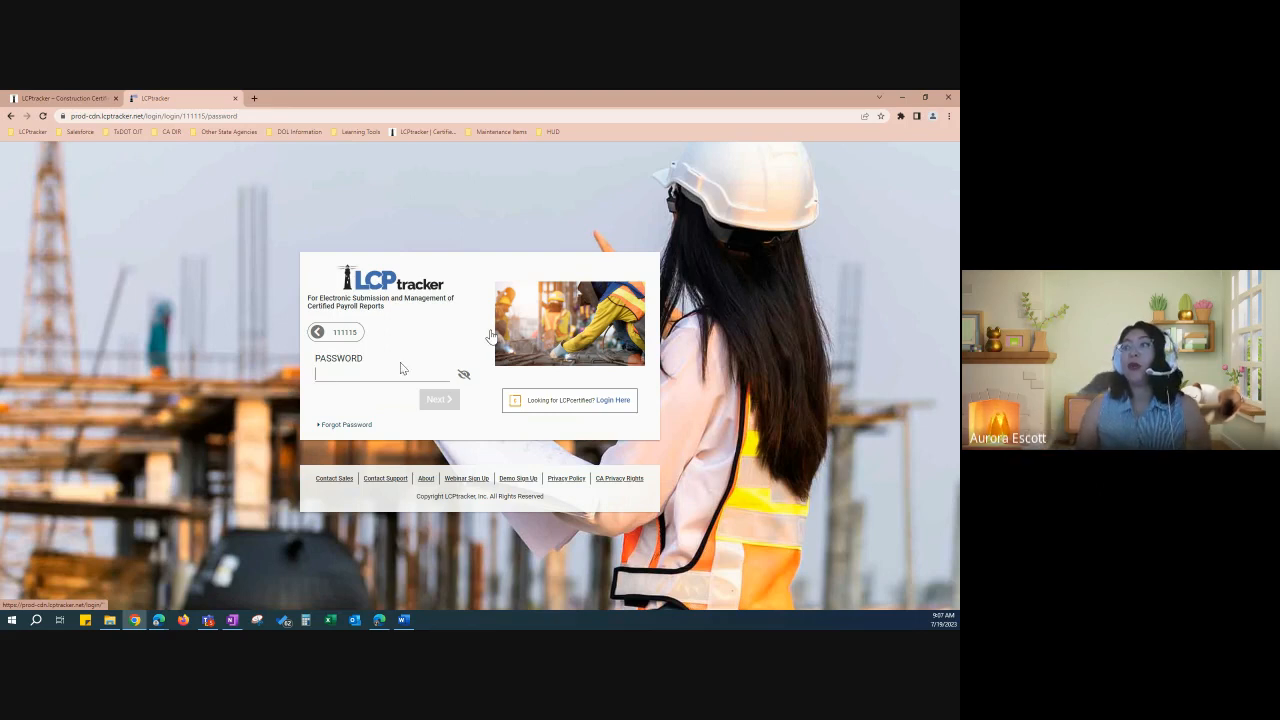
# Step: Start a Forgot Password request with a user ID, then cancel it before entering the email
pyautogui.click(343, 426)
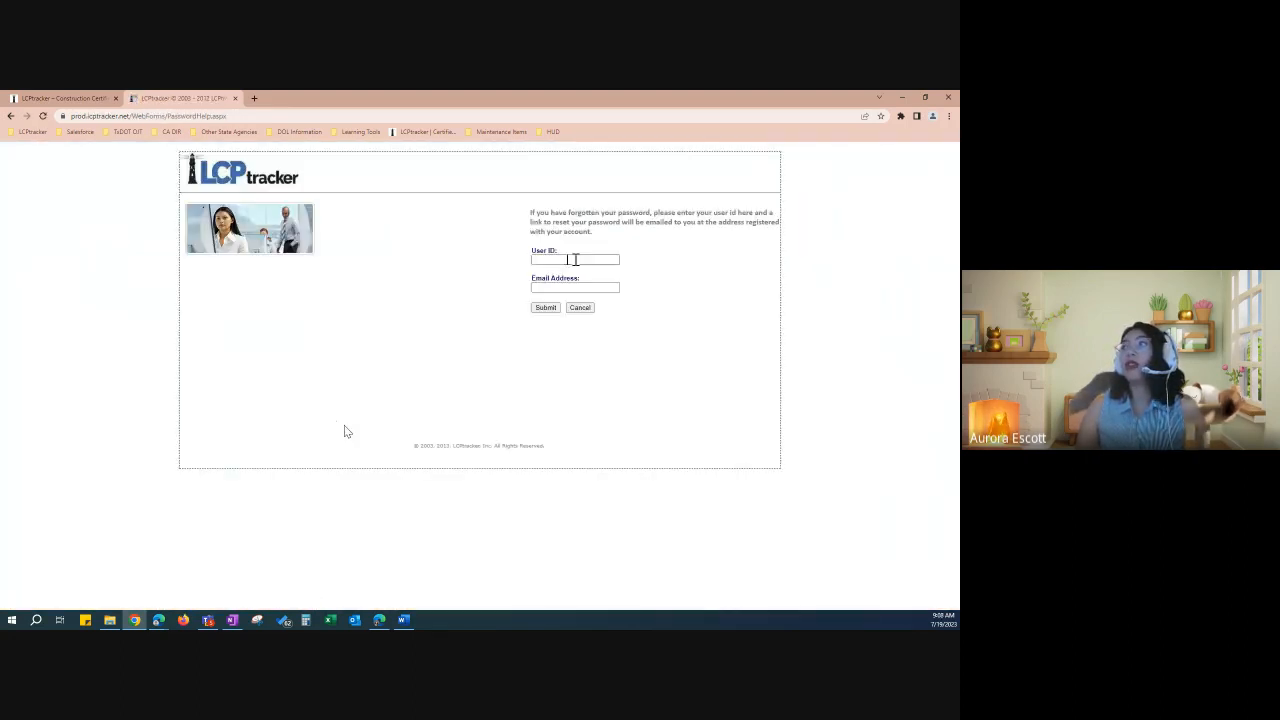
pyautogui.click(575, 259)
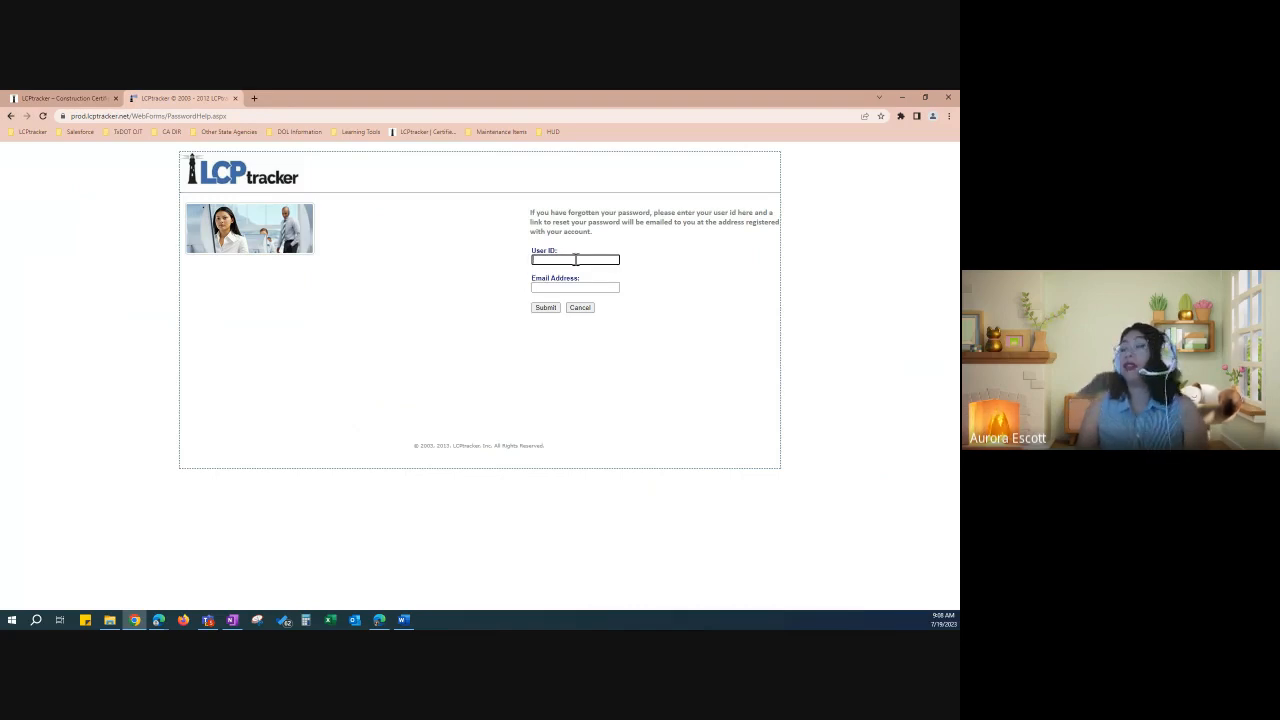
pyautogui.write('1111115')
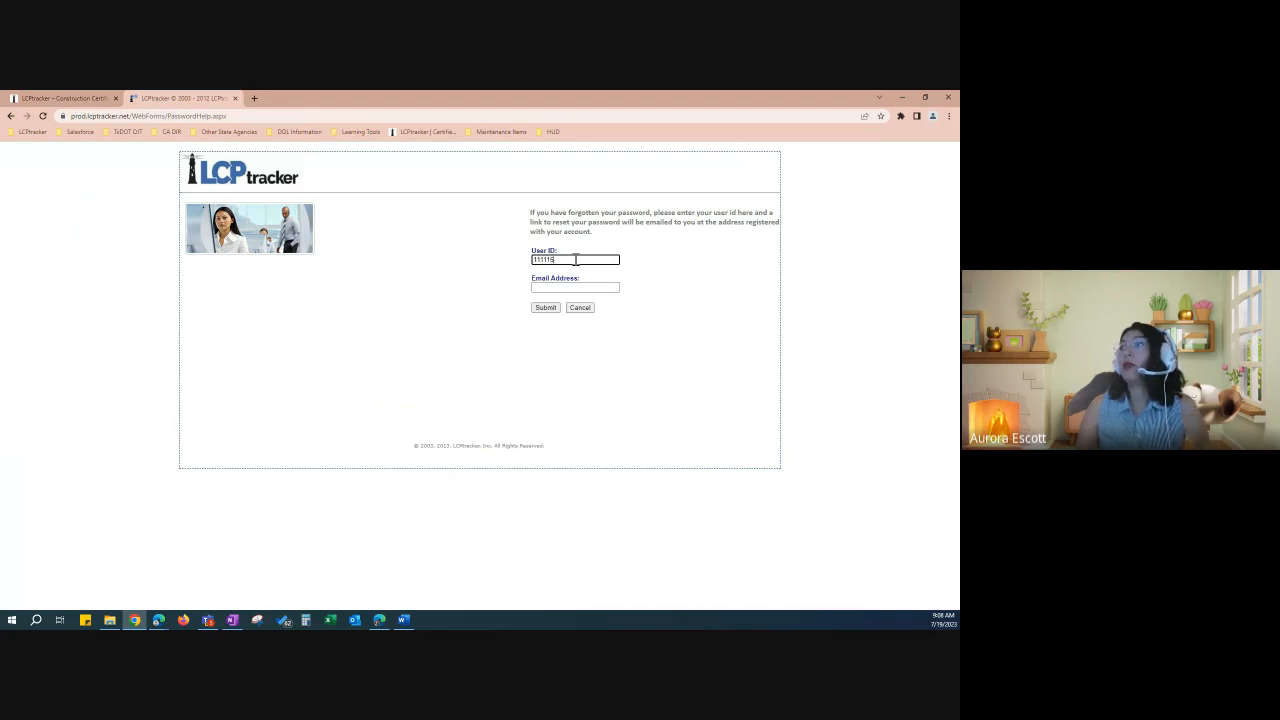
pyautogui.click(588, 288)
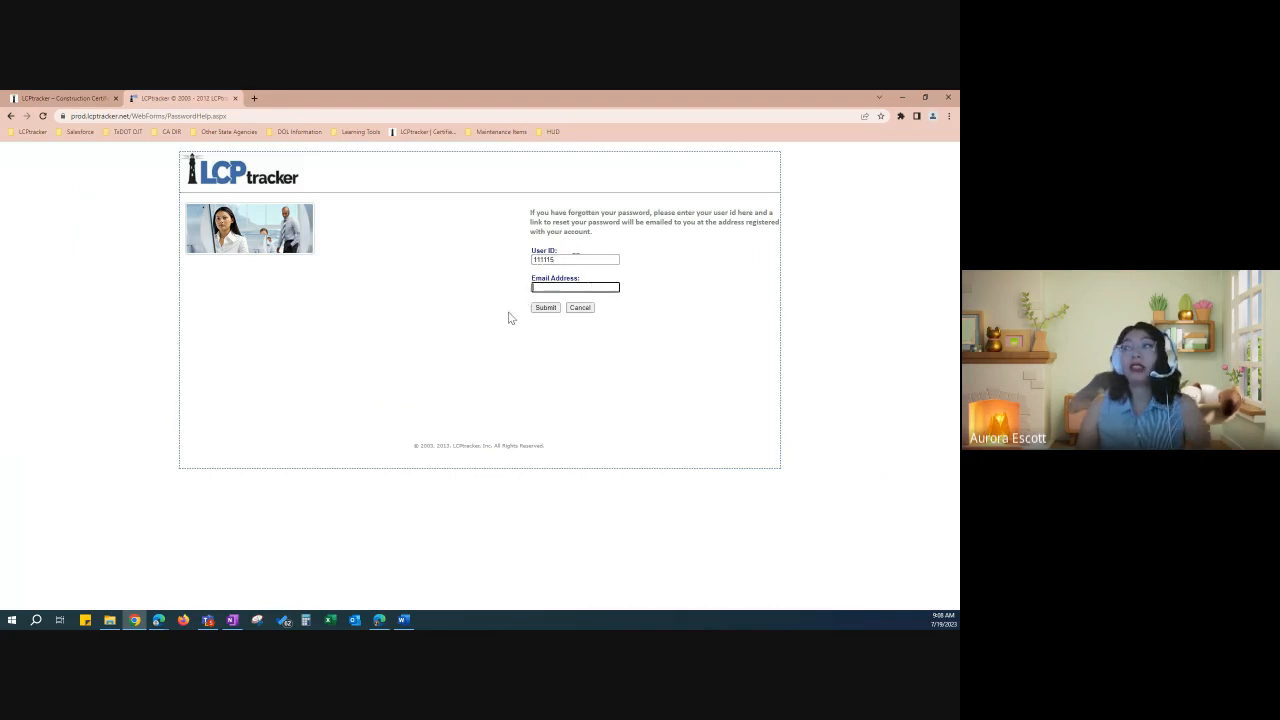
pyautogui.click(585, 311)
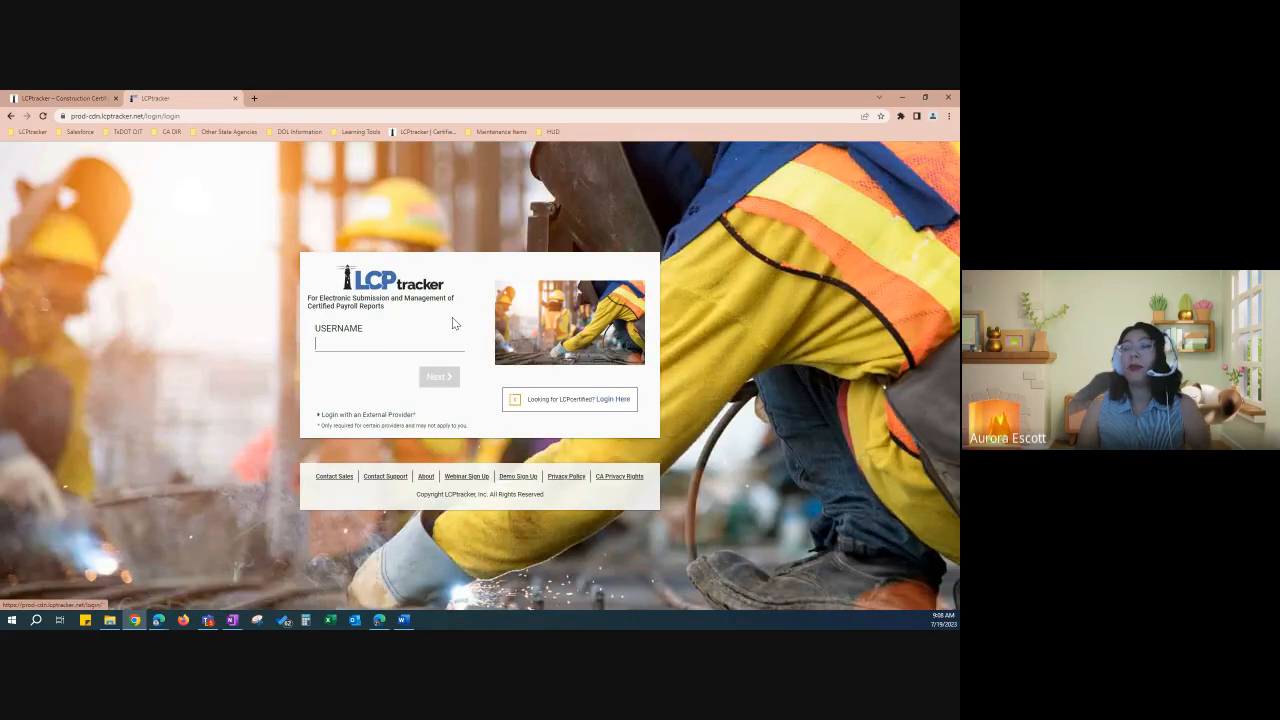
# Step: Sign in by submitting the username and then the account password
pyautogui.click(368, 343)
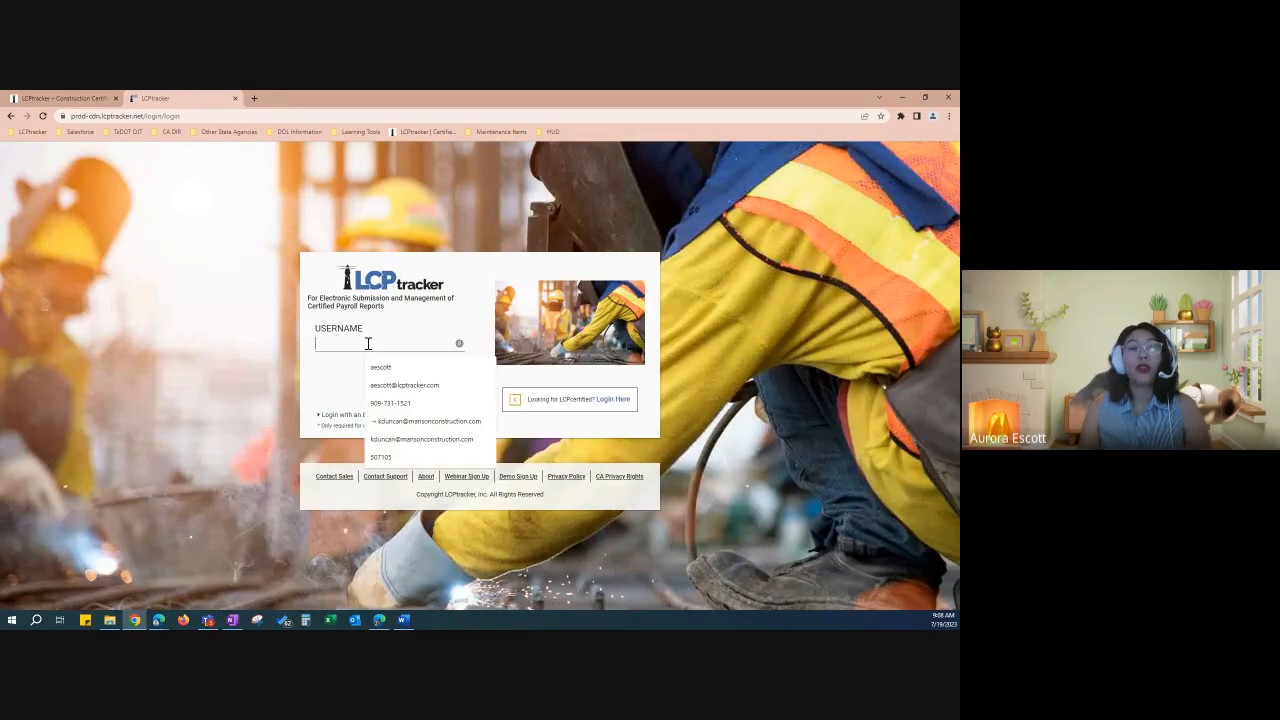
pyautogui.write('1')
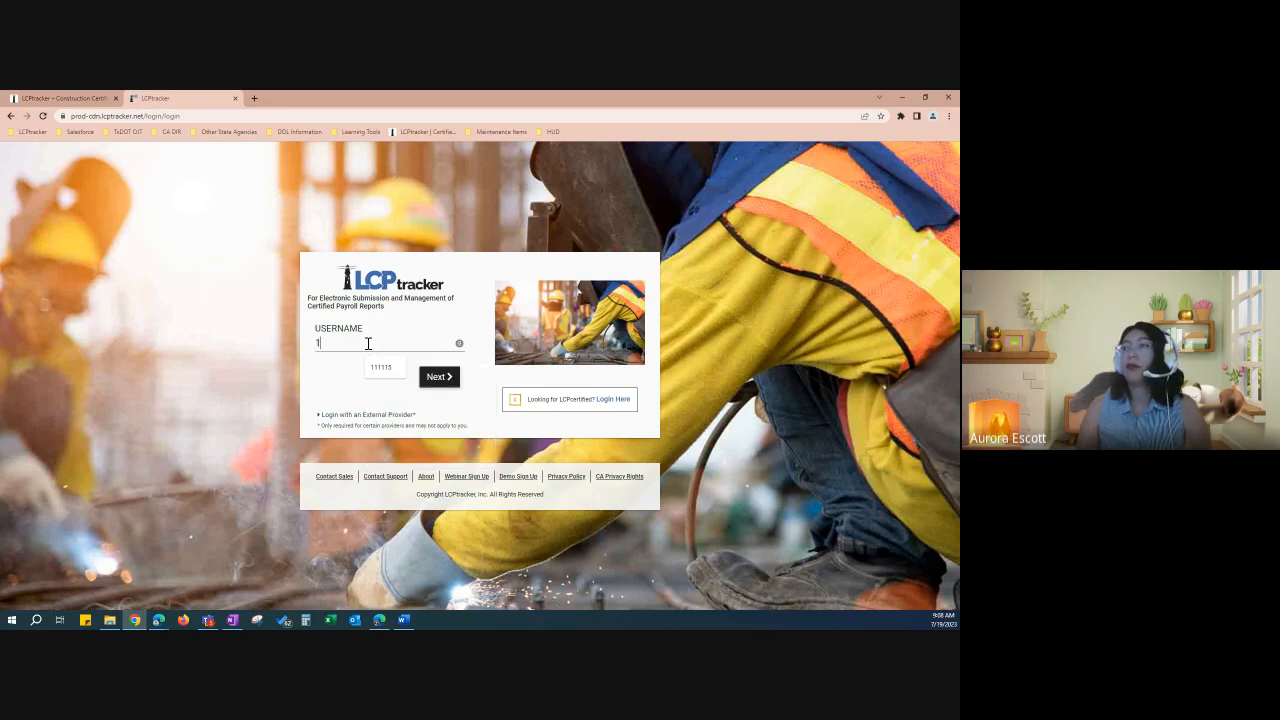
pyautogui.write('1111')
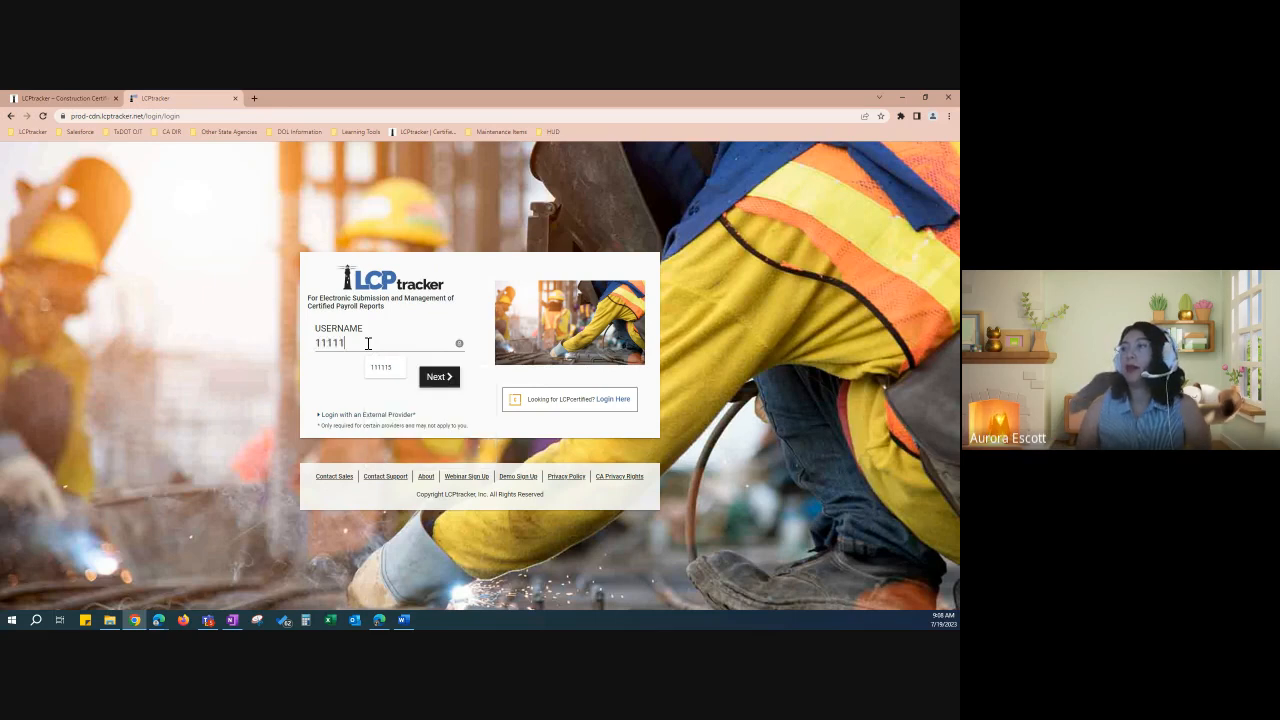
pyautogui.write('5')
pyautogui.press('Return')
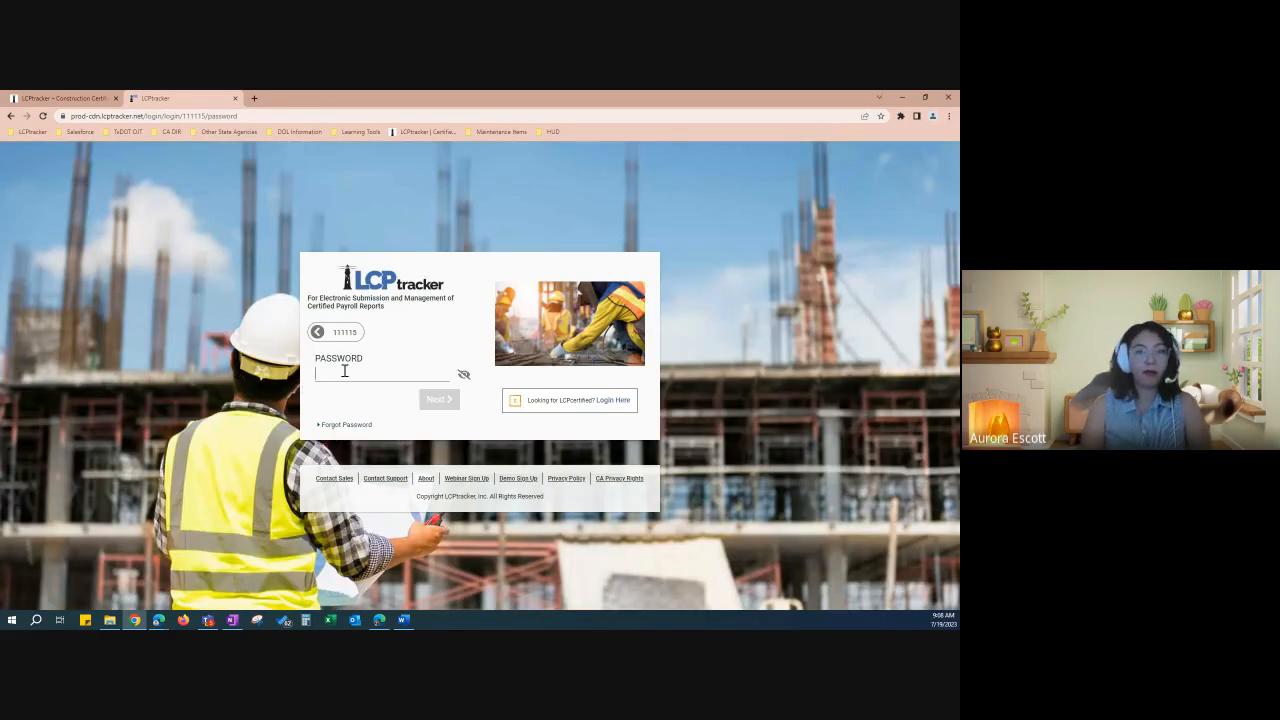
pyautogui.write('••••••••')
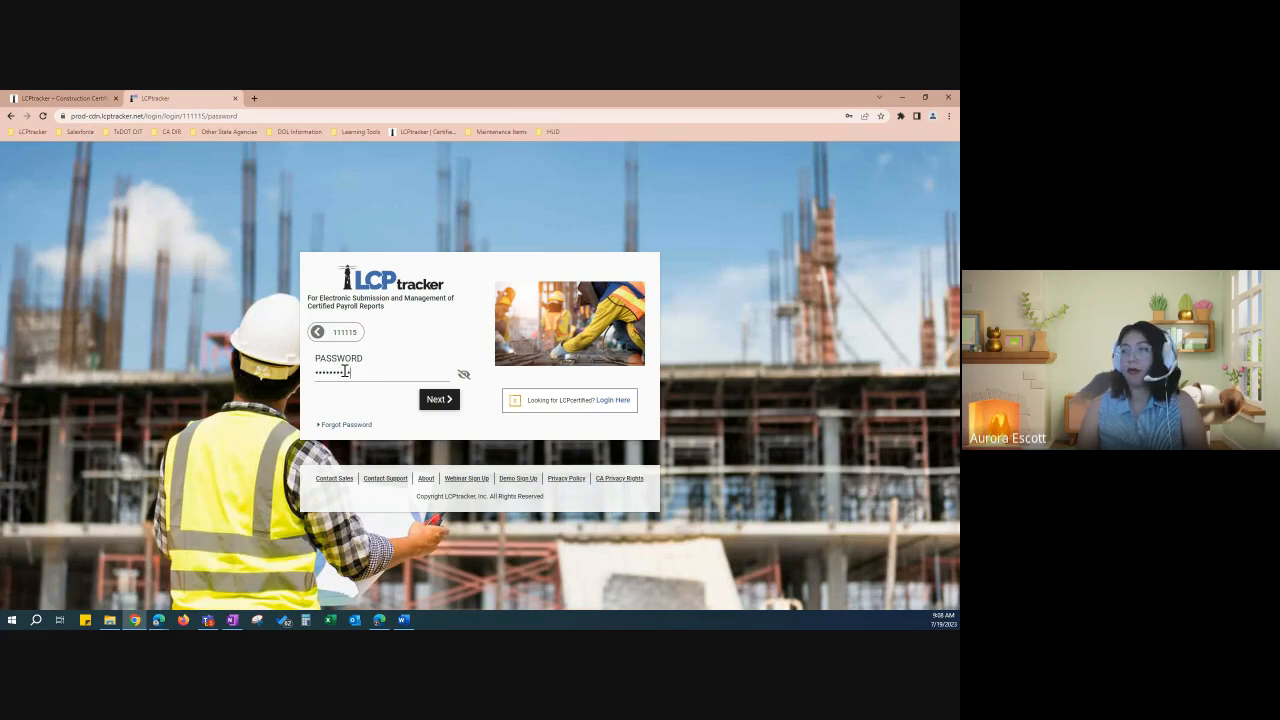
pyautogui.press('Return')
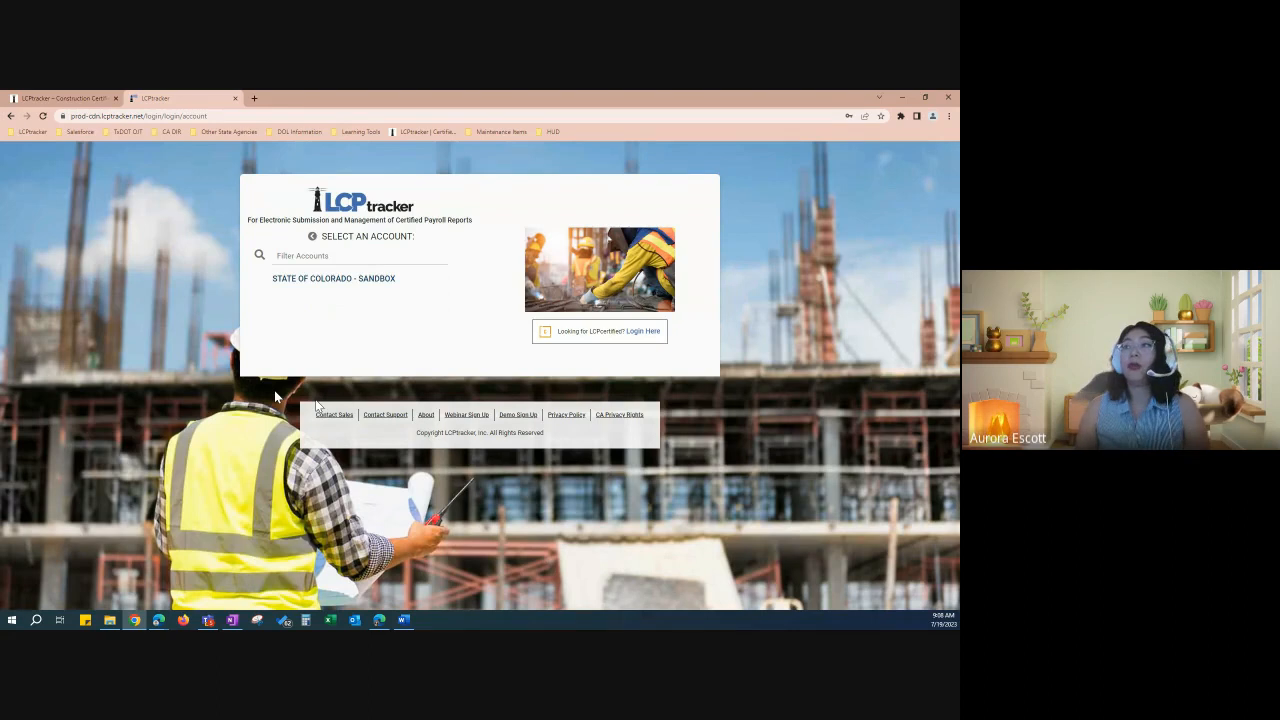
# Step: Log into the STATE OF COLORADO - SANDBOX account
pyautogui.click(334, 284)
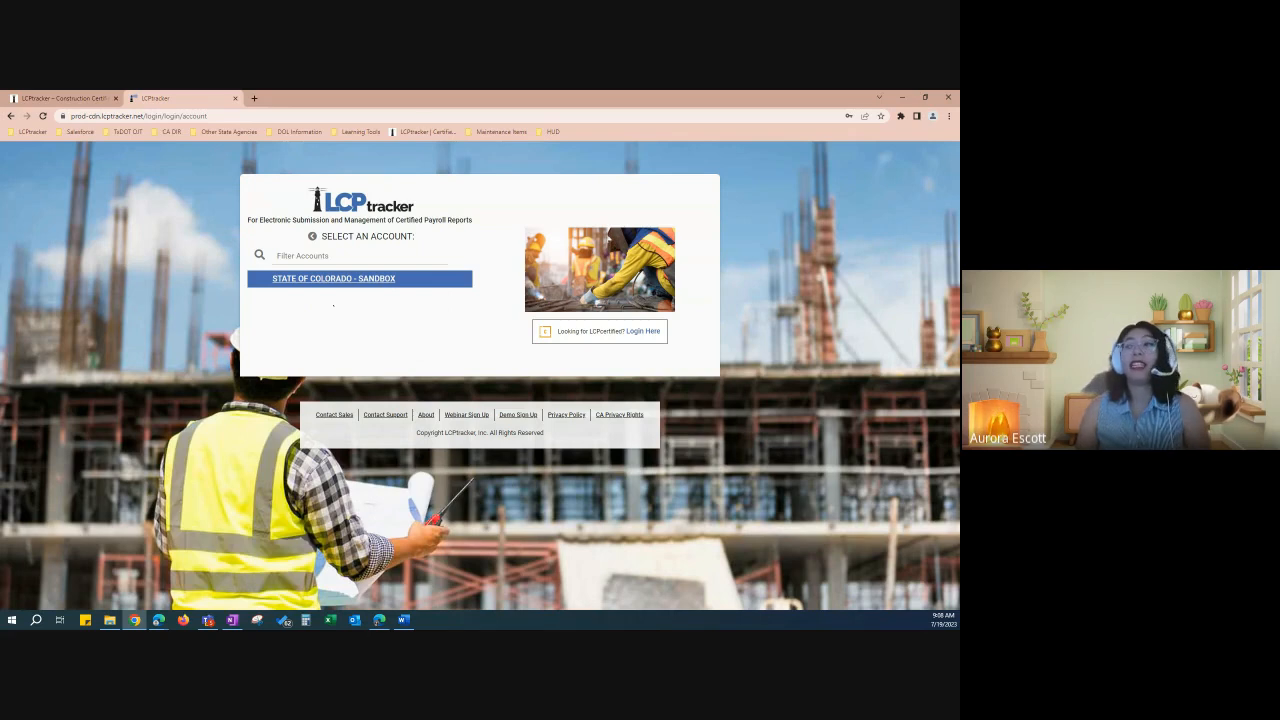
pyautogui.click(340, 283)
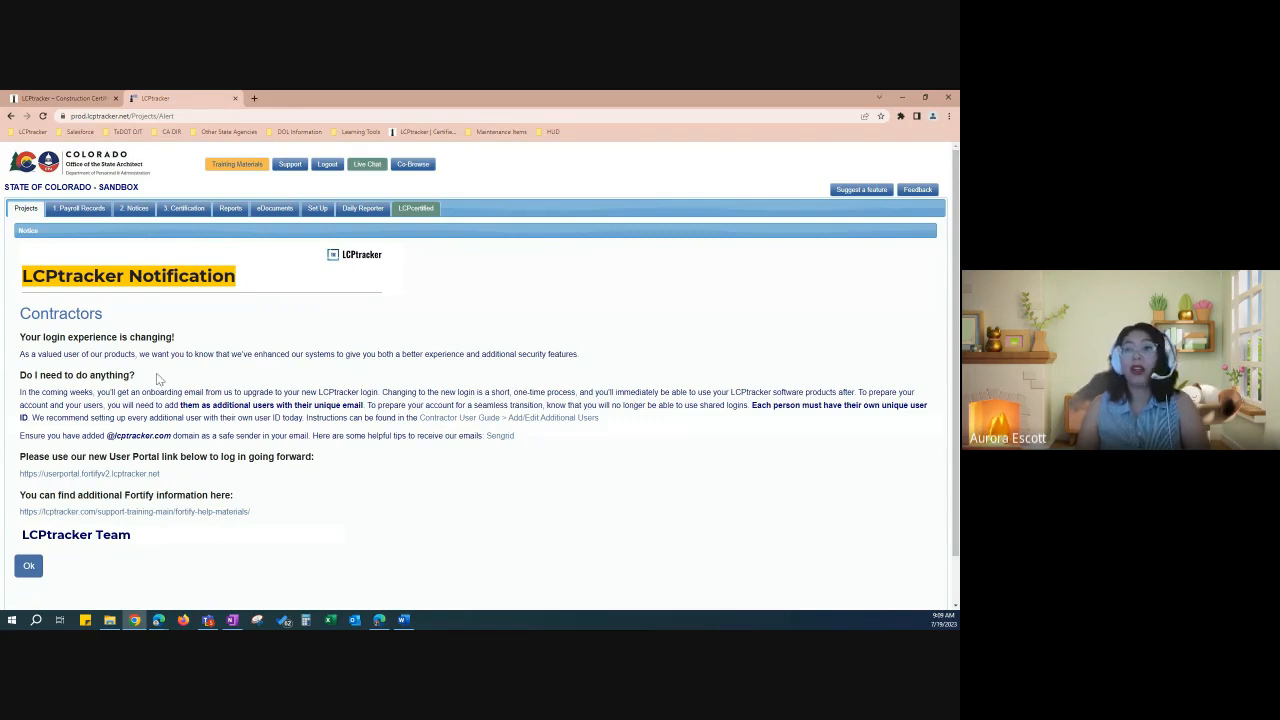
# Step: Acknowledge the login notification and go to Training Materials
pyautogui.click(27, 569)
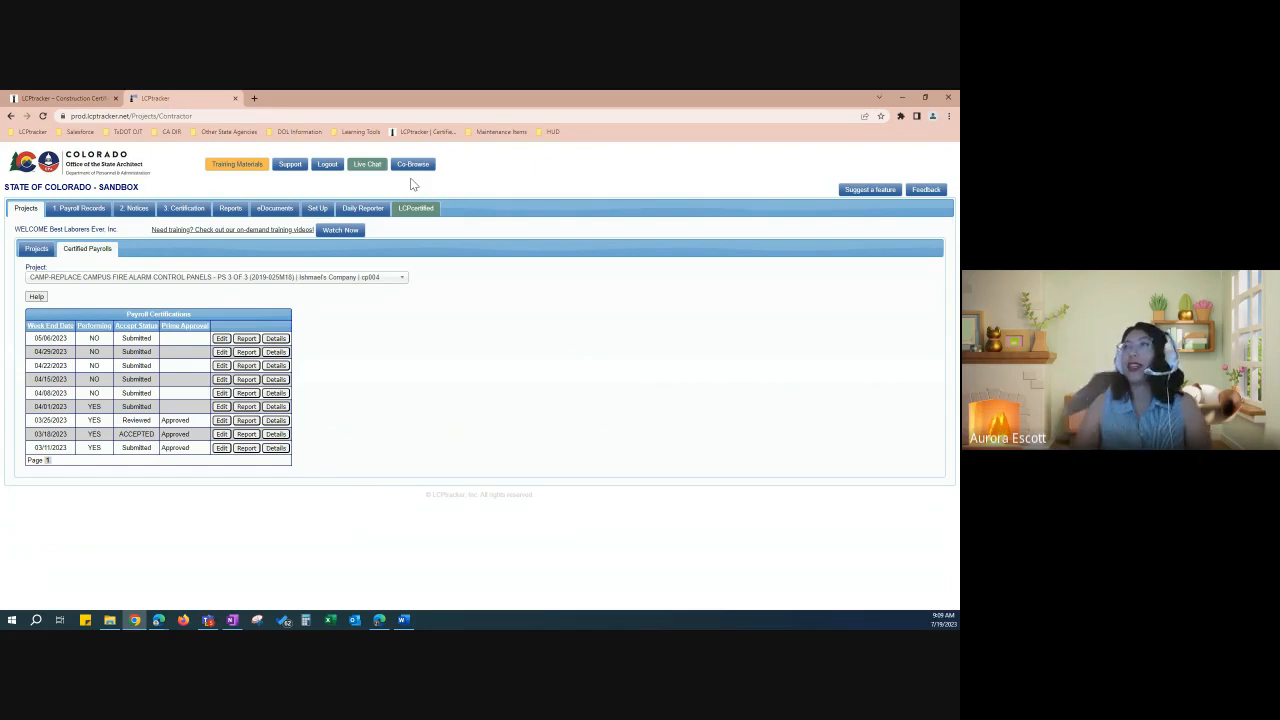
pyautogui.click(240, 175)
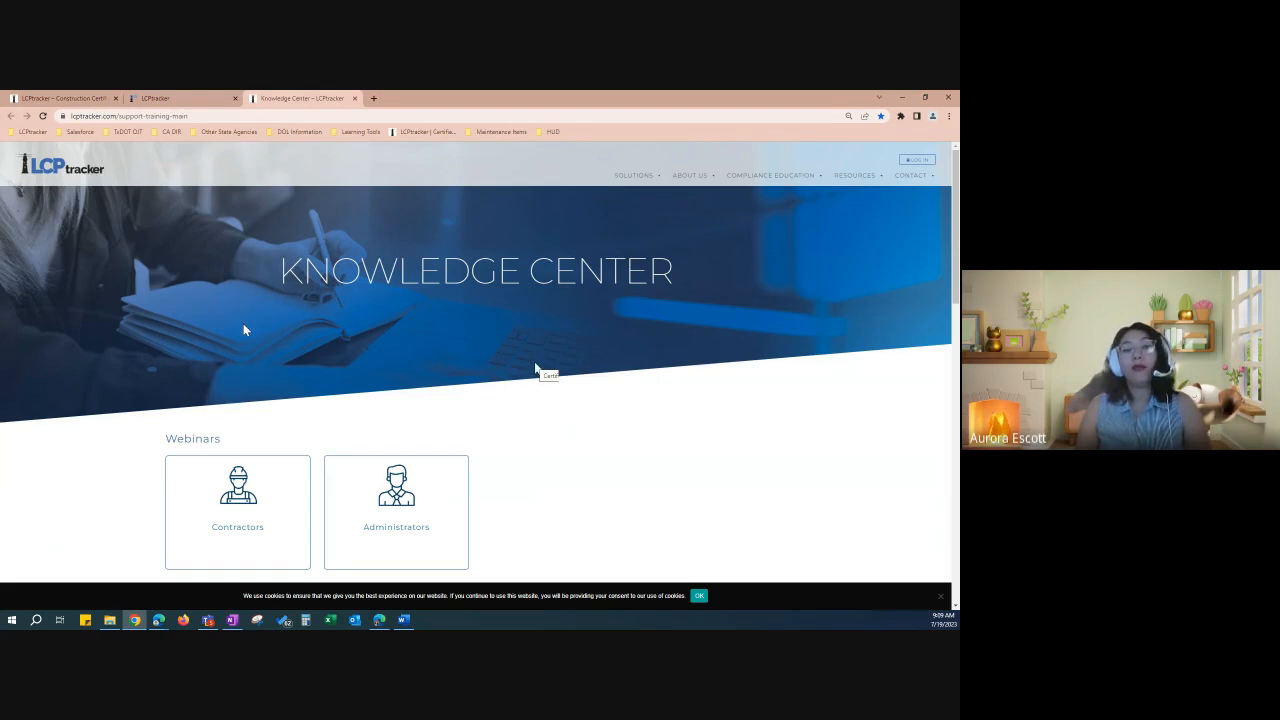
# Step: Find the Contractors webinars in the Knowledge Center and open them
pyautogui.scroll(-1, 242, 323)
pyautogui.scroll(-1, 242, 329)
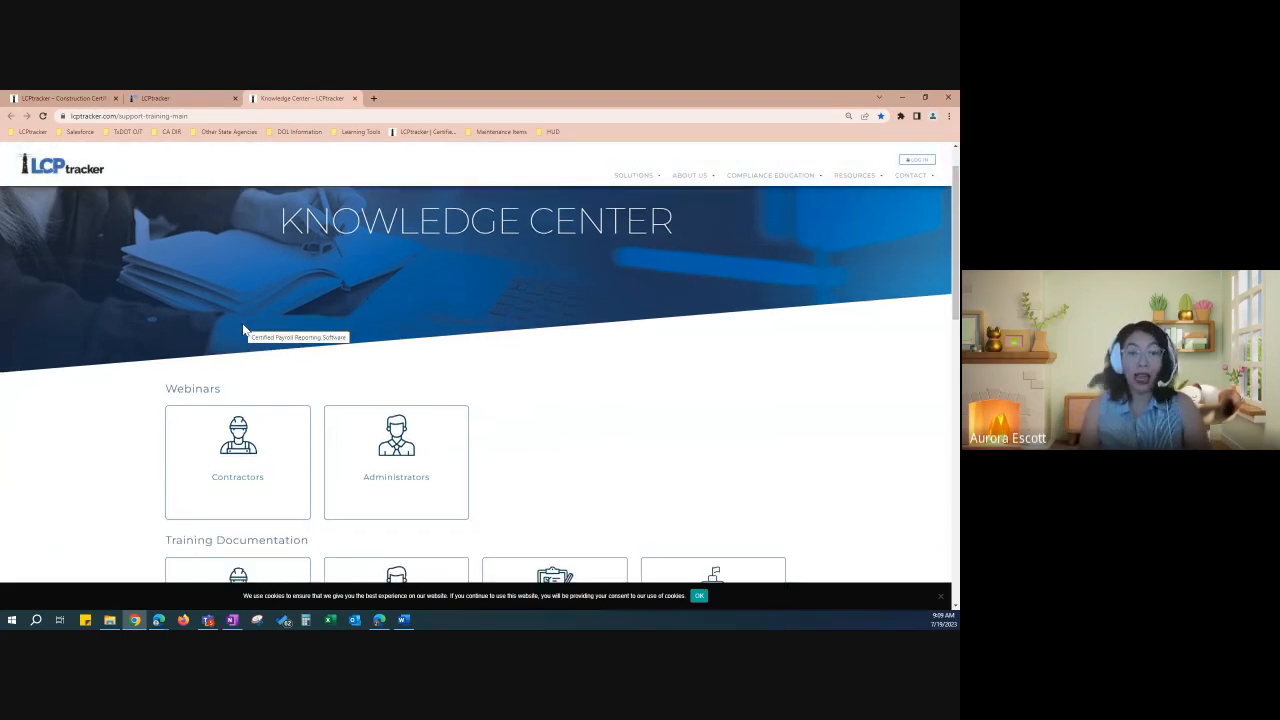
pyautogui.scroll(-1, 245, 395)
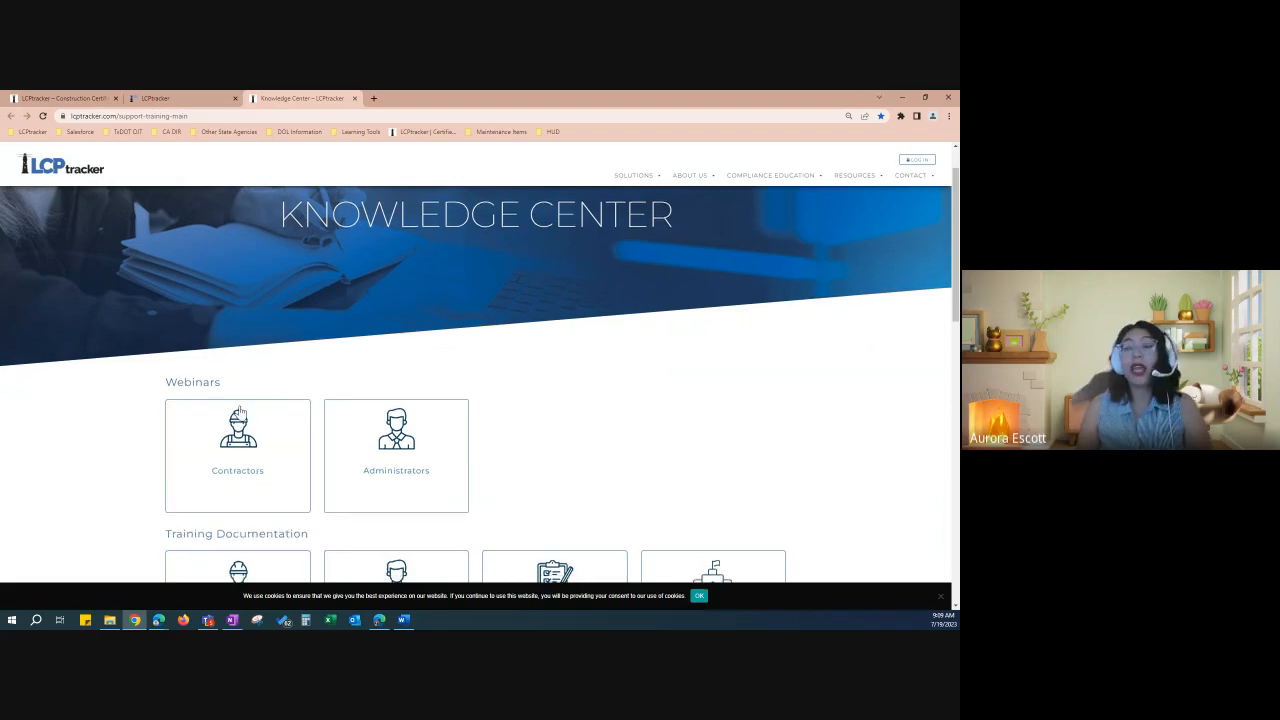
pyautogui.scroll(-1, 235, 430)
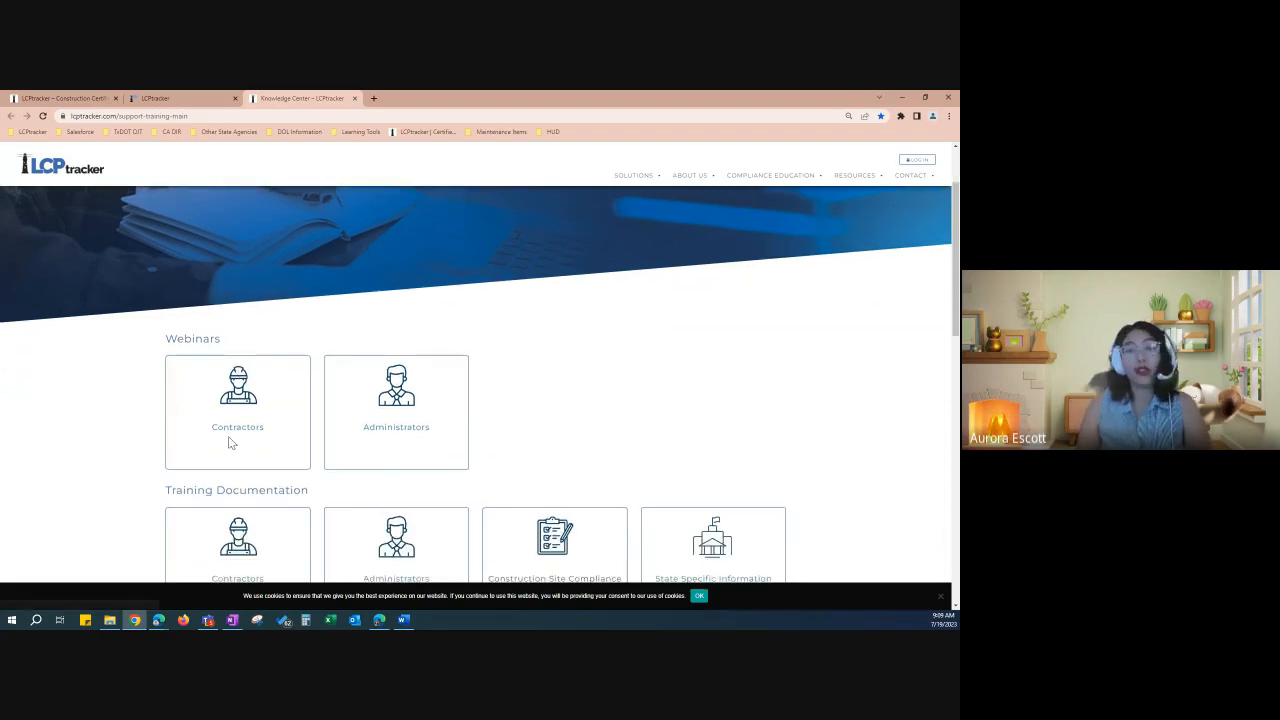
pyautogui.scroll(-1, 235, 420)
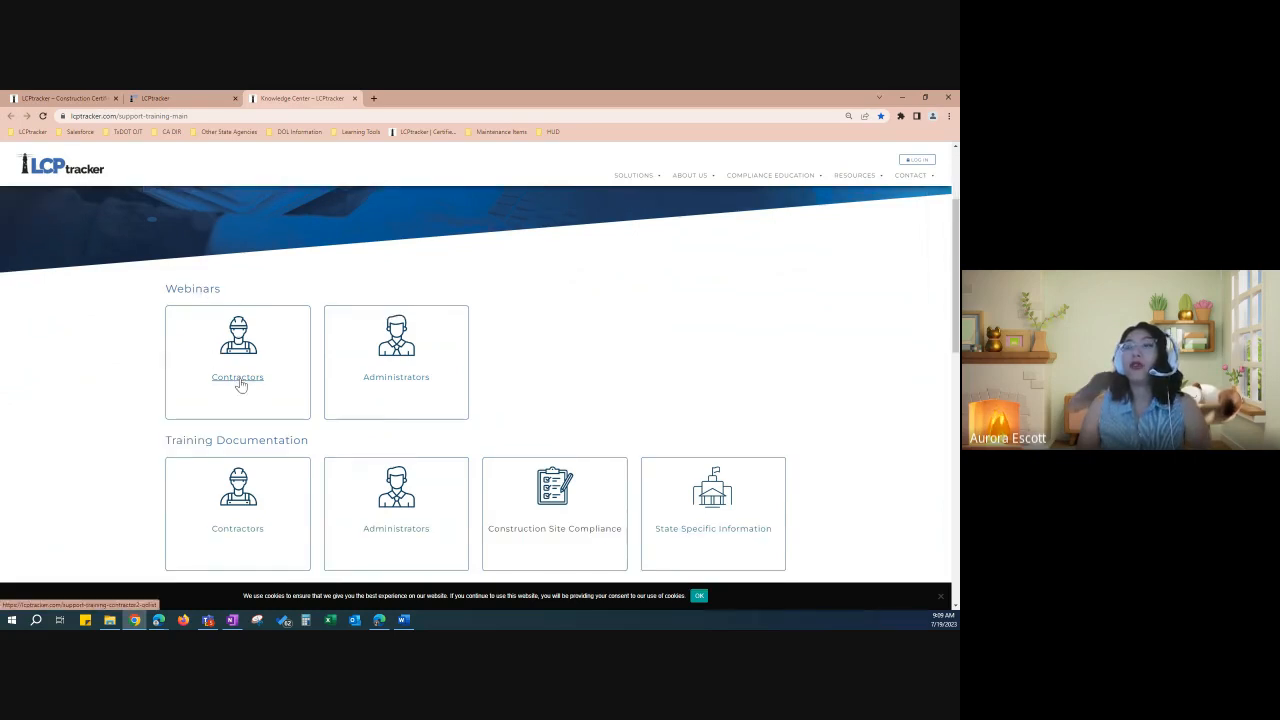
pyautogui.click(240, 383)
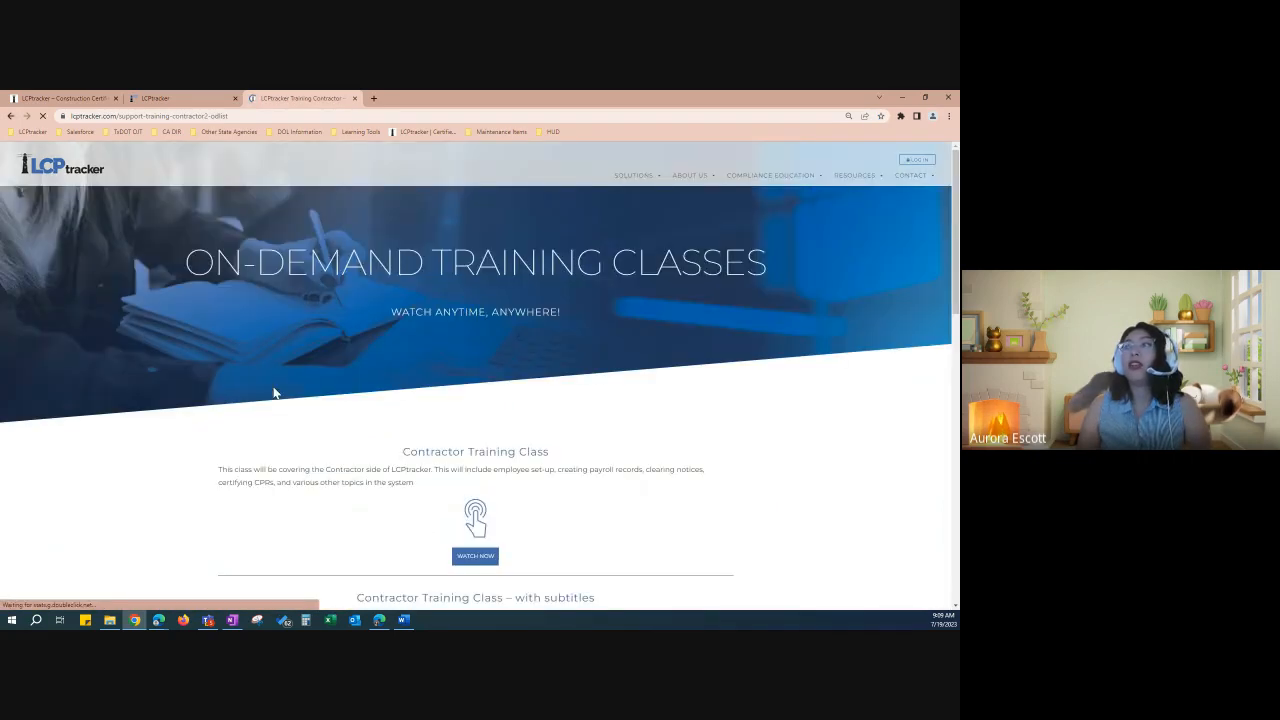
# Step: Review the Contractor Training Class videos, then return to the Certified Payrolls tab
pyautogui.scroll(-3, 280, 398)
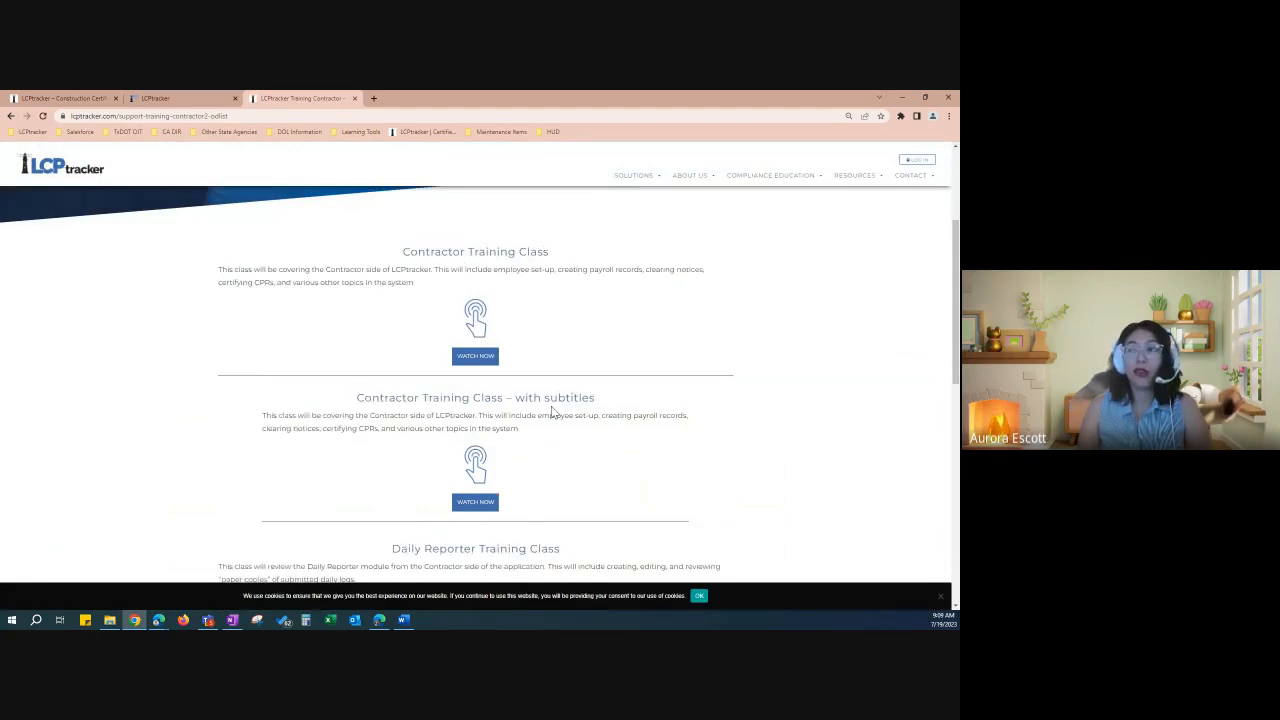
pyautogui.scroll(-1, 553, 412)
pyautogui.scroll(1, 553, 412)
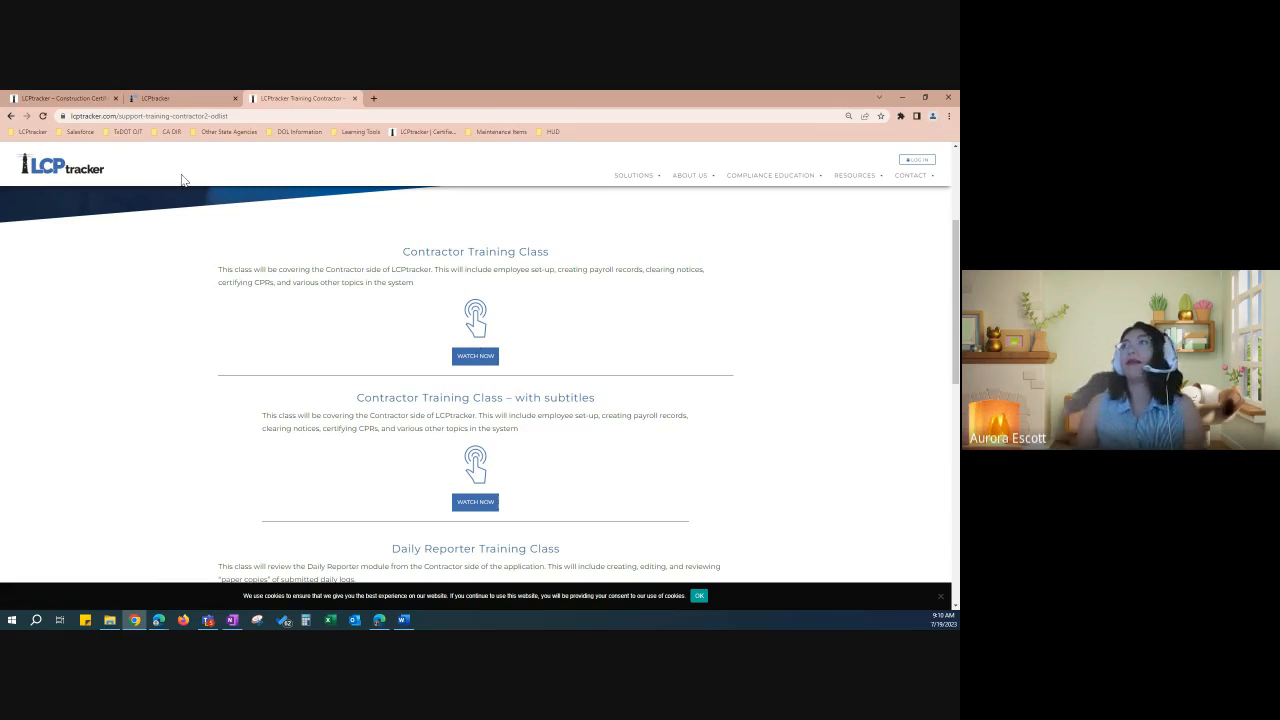
pyautogui.click(187, 98)
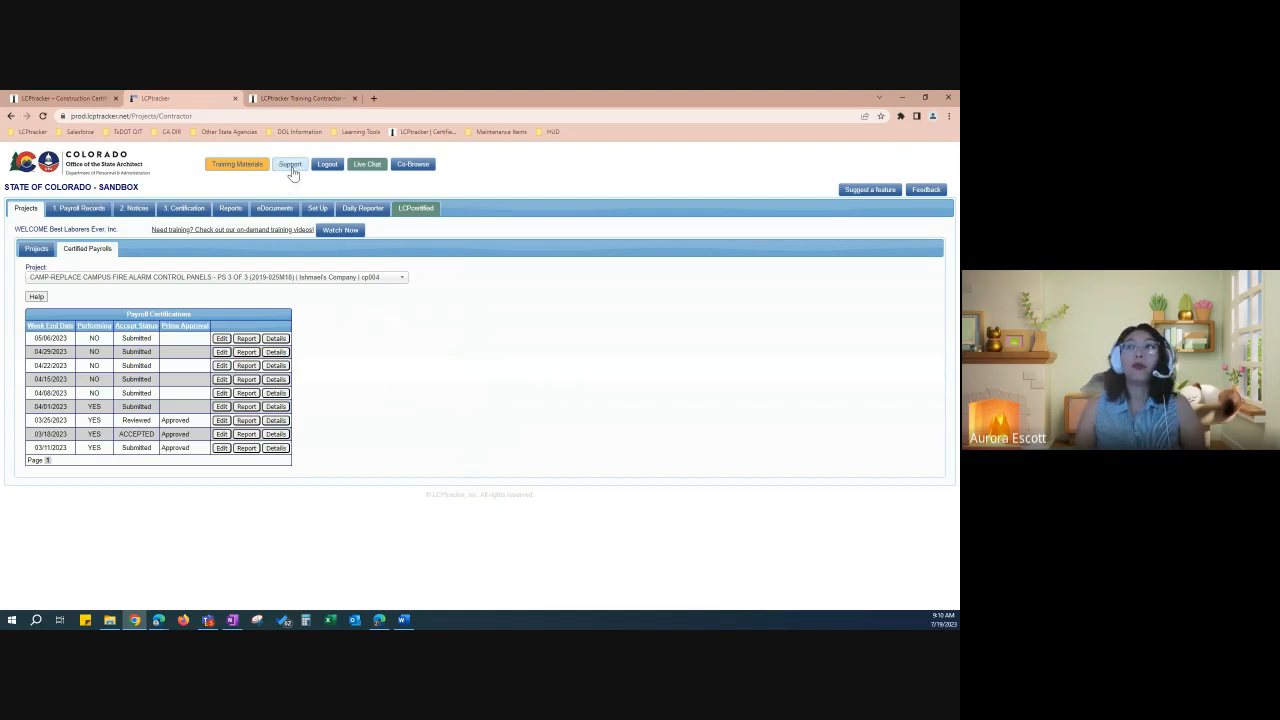
# Step: Open the Technical Support contact page with the Support button
pyautogui.click(291, 170)
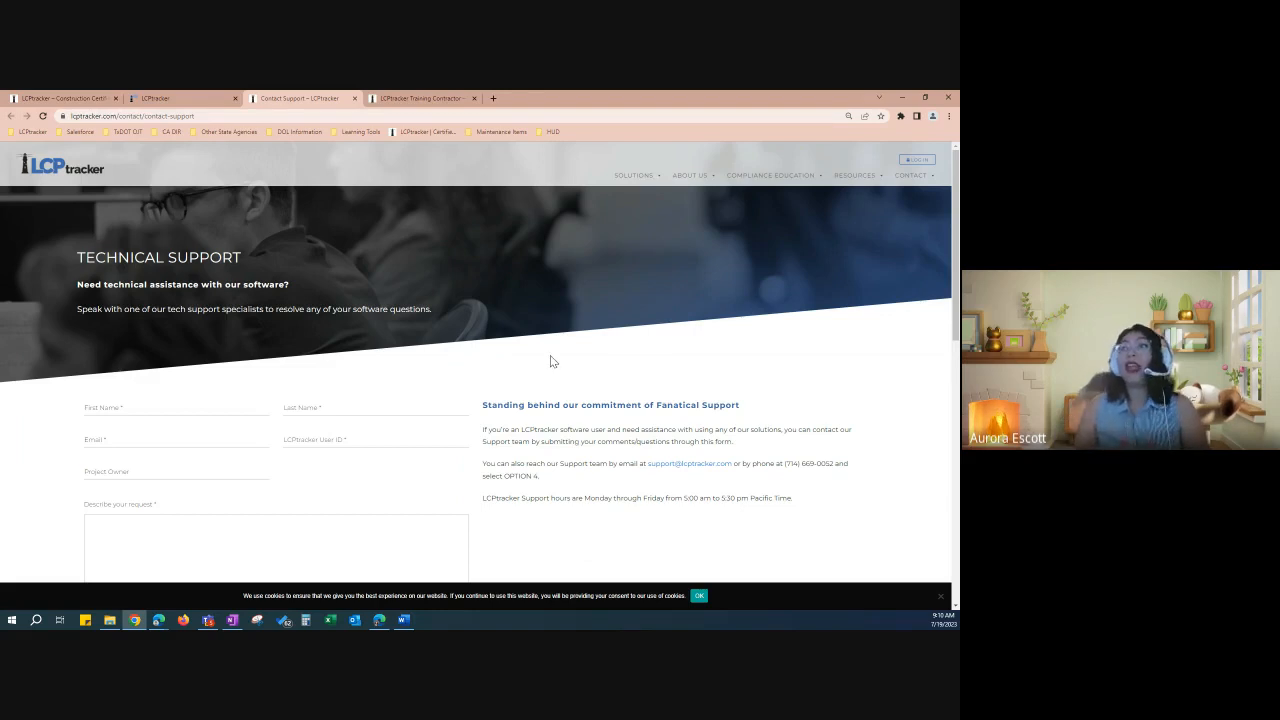
# Step: Scroll to the support details and highlight the phone number and OPTION 4 instruction
pyautogui.scroll(-1, 563, 367)
pyautogui.scroll(-1, 310, 304)
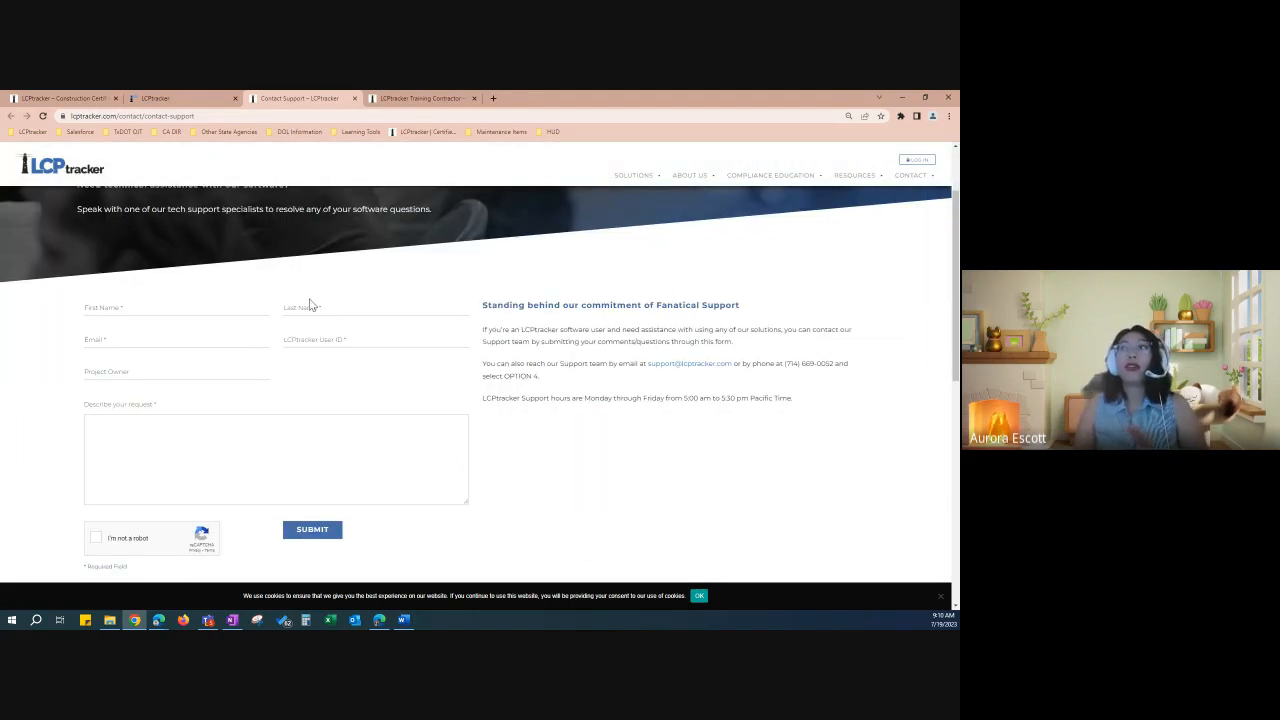
pyautogui.scroll(1, 310, 304)
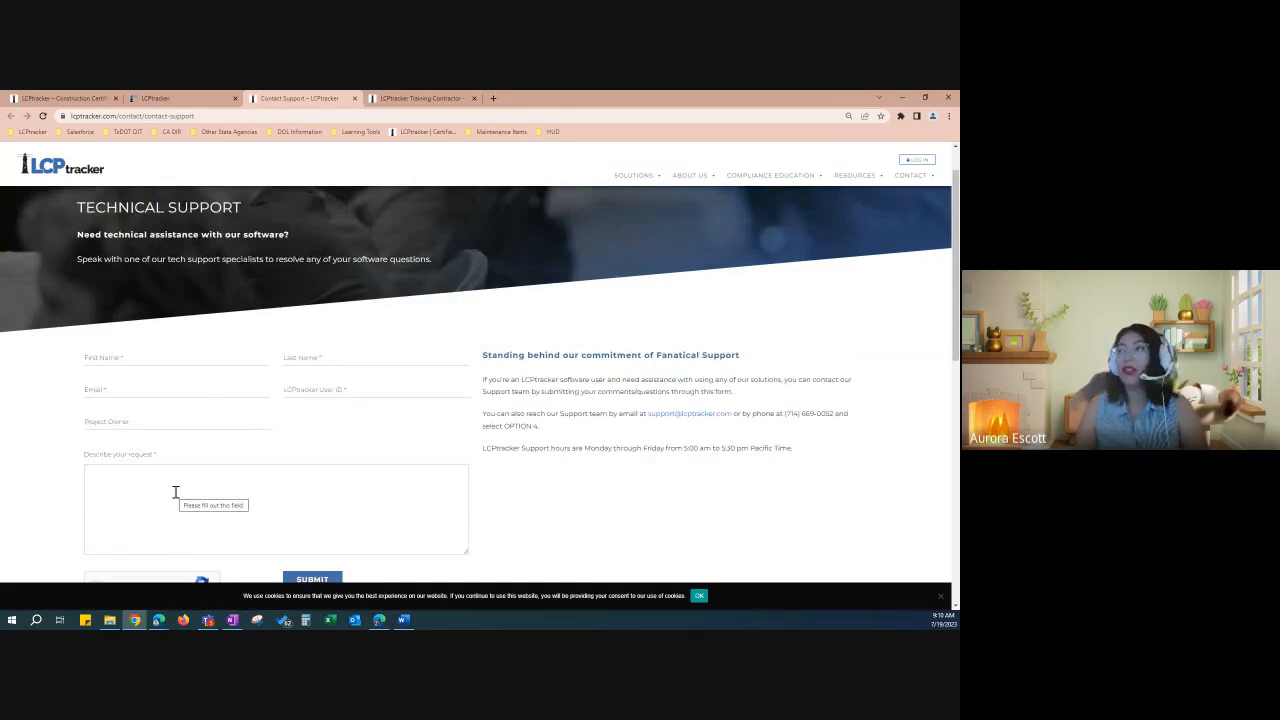
pyautogui.scroll(-1, 565, 435)
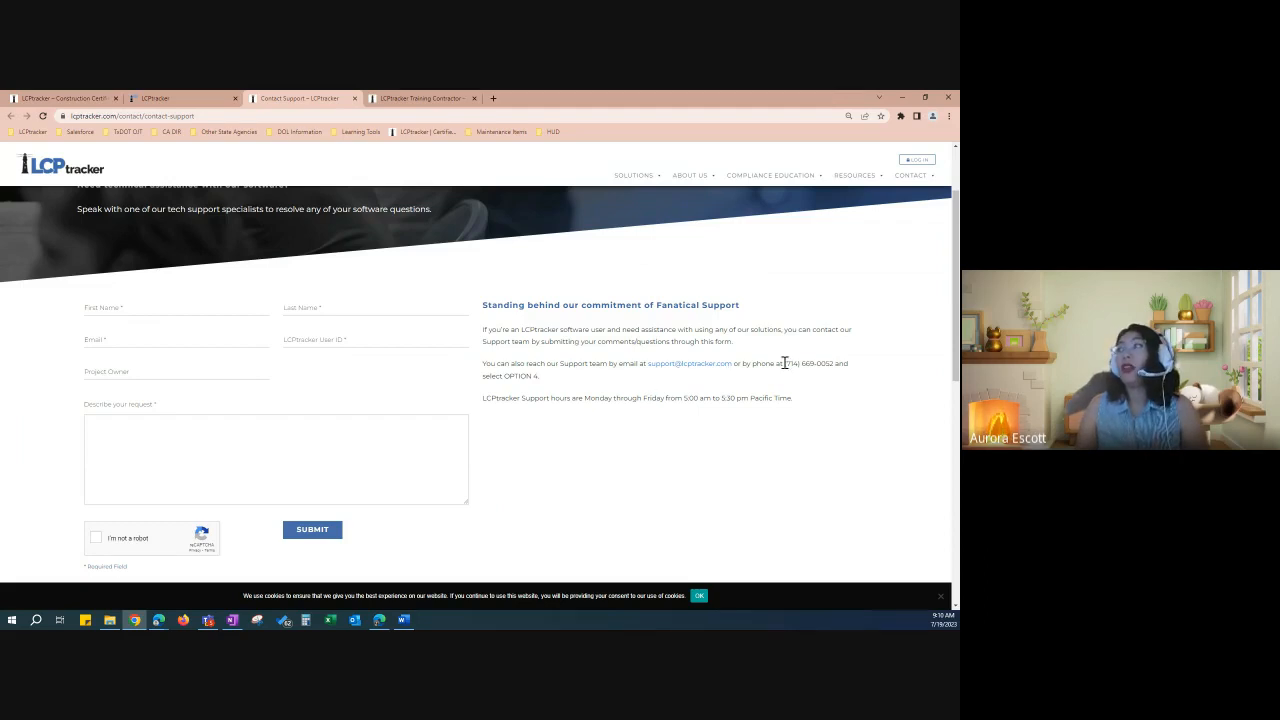
pyautogui.moveTo(785, 363); pyautogui.dragTo(837, 364)
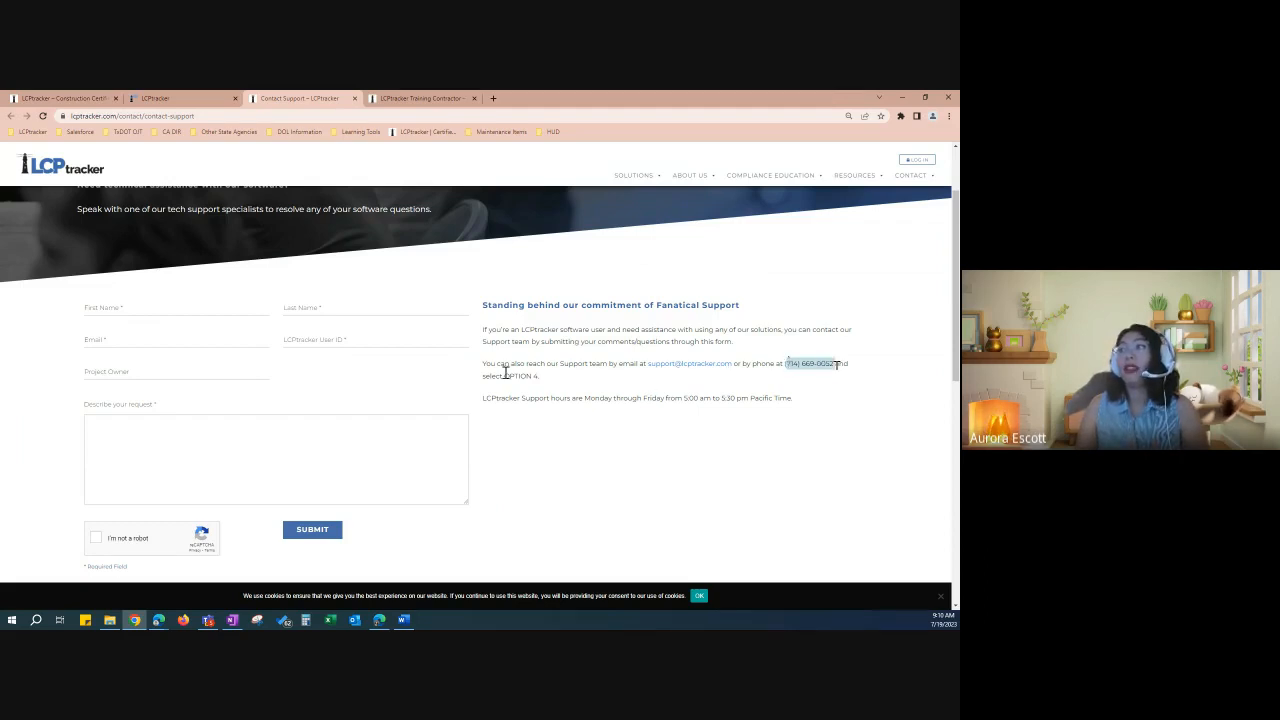
pyautogui.moveTo(539, 376); pyautogui.dragTo(507, 373)
pyautogui.click(626, 388)
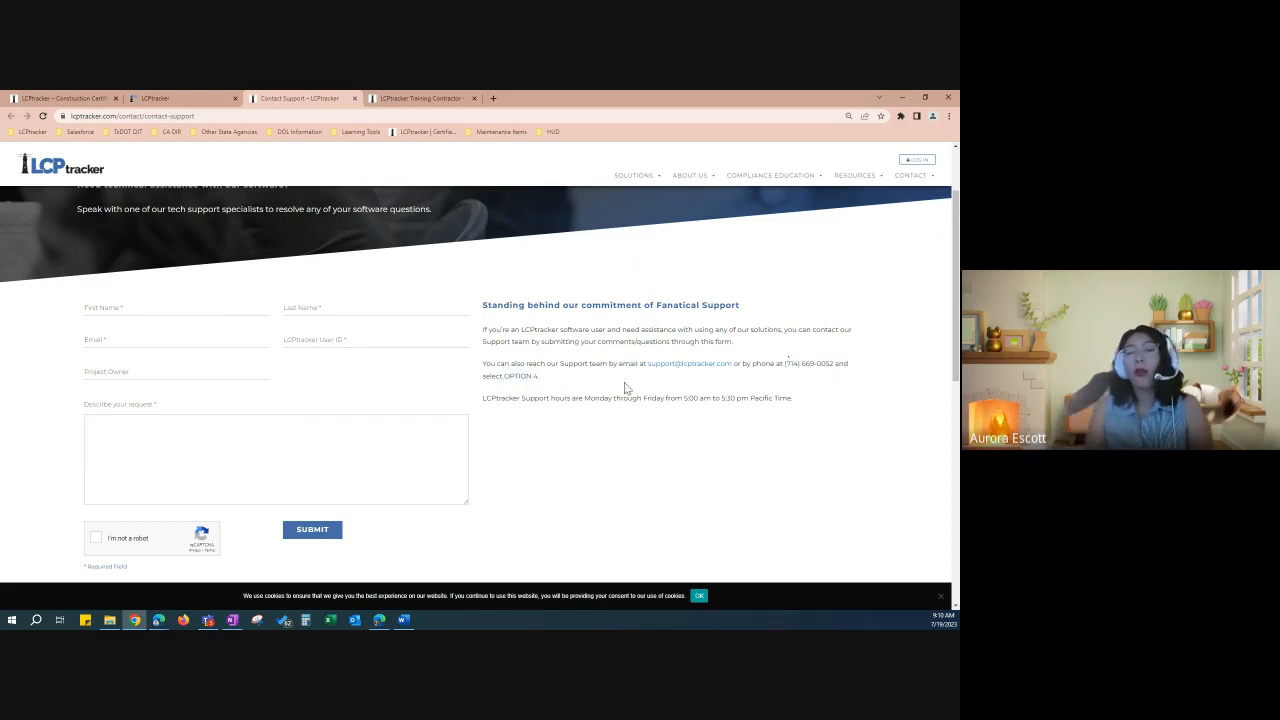
# Step: Highlight the support email address, then go back to the LCPtracker account tab
pyautogui.moveTo(619, 370); pyautogui.dragTo(743, 367)
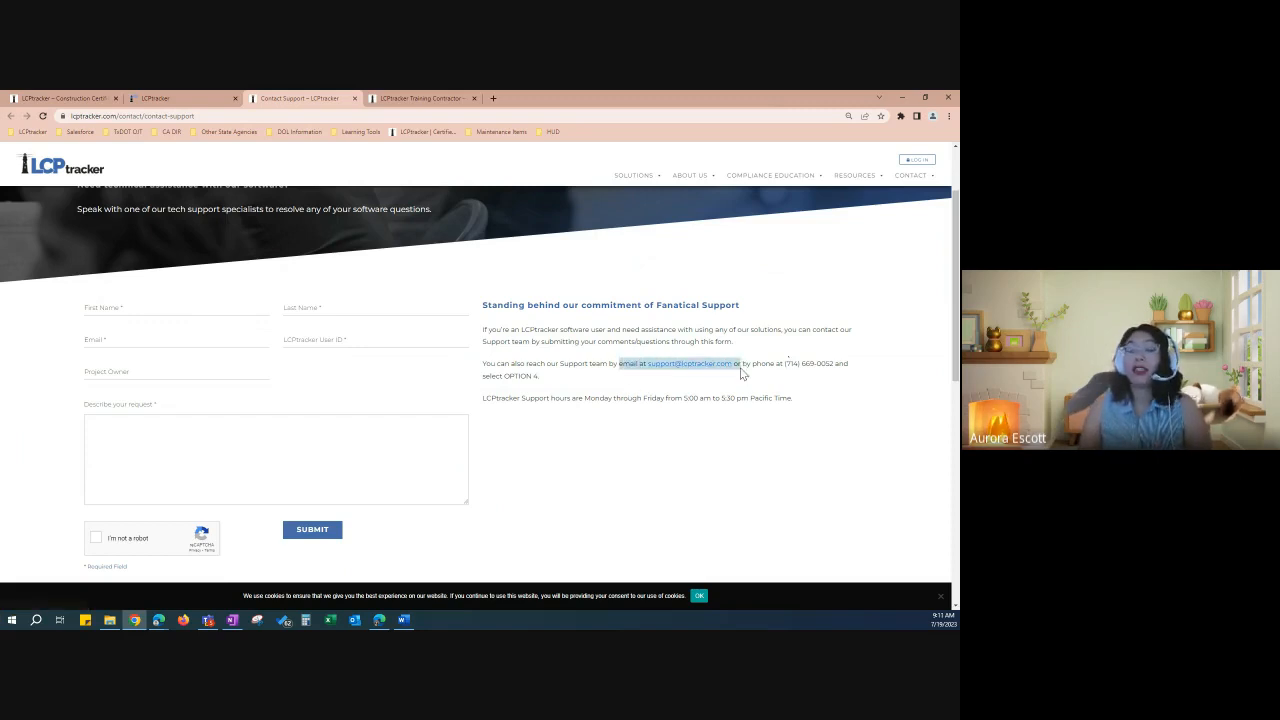
pyautogui.click(743, 367)
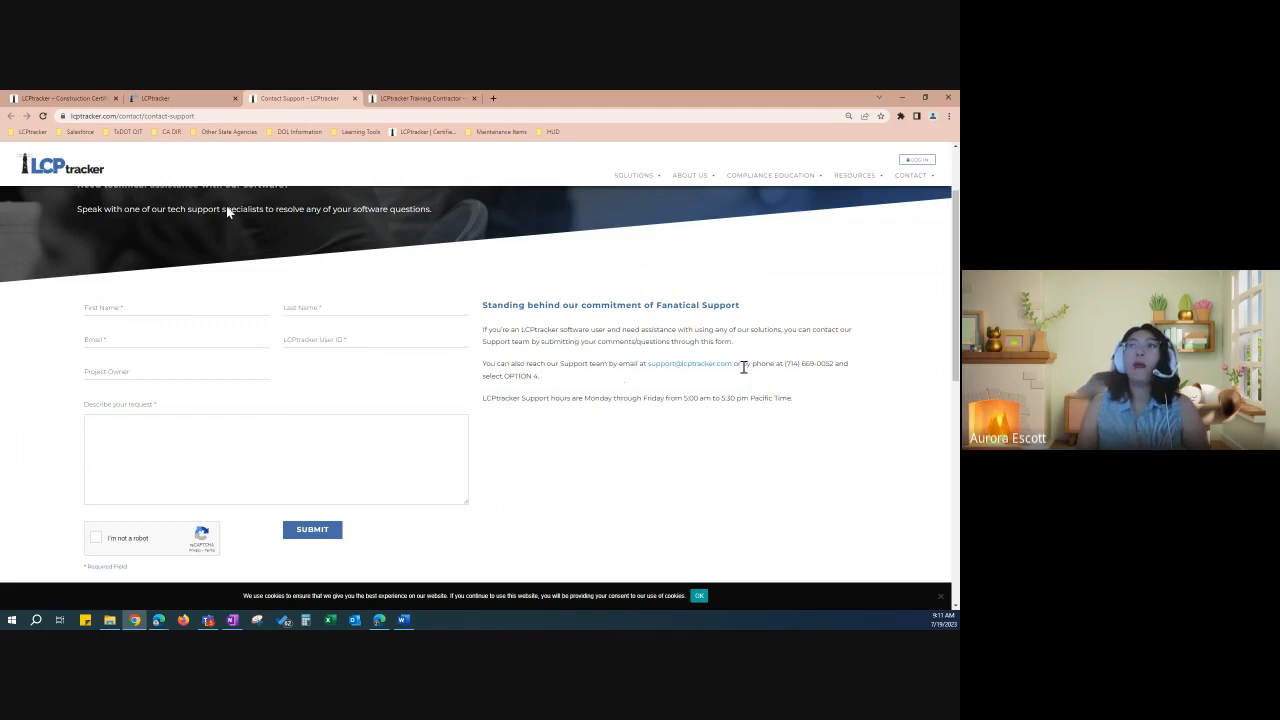
pyautogui.click(184, 96)
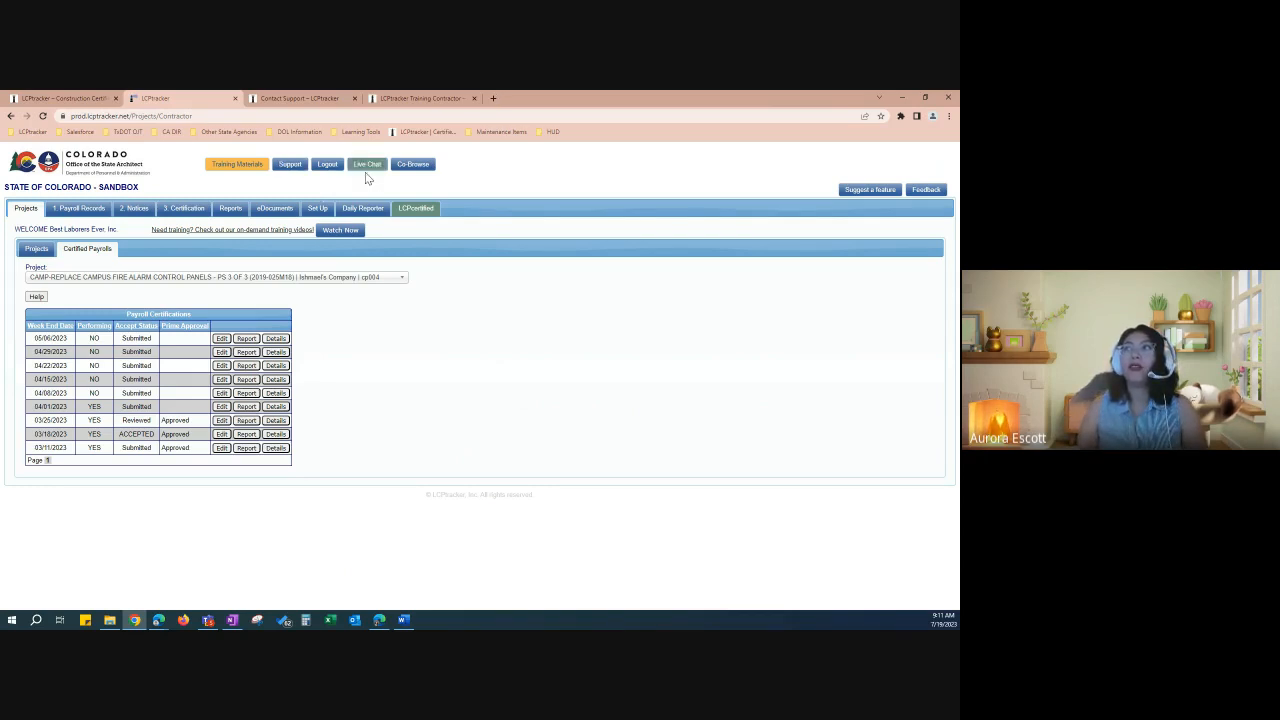
pyautogui.click(365, 171)
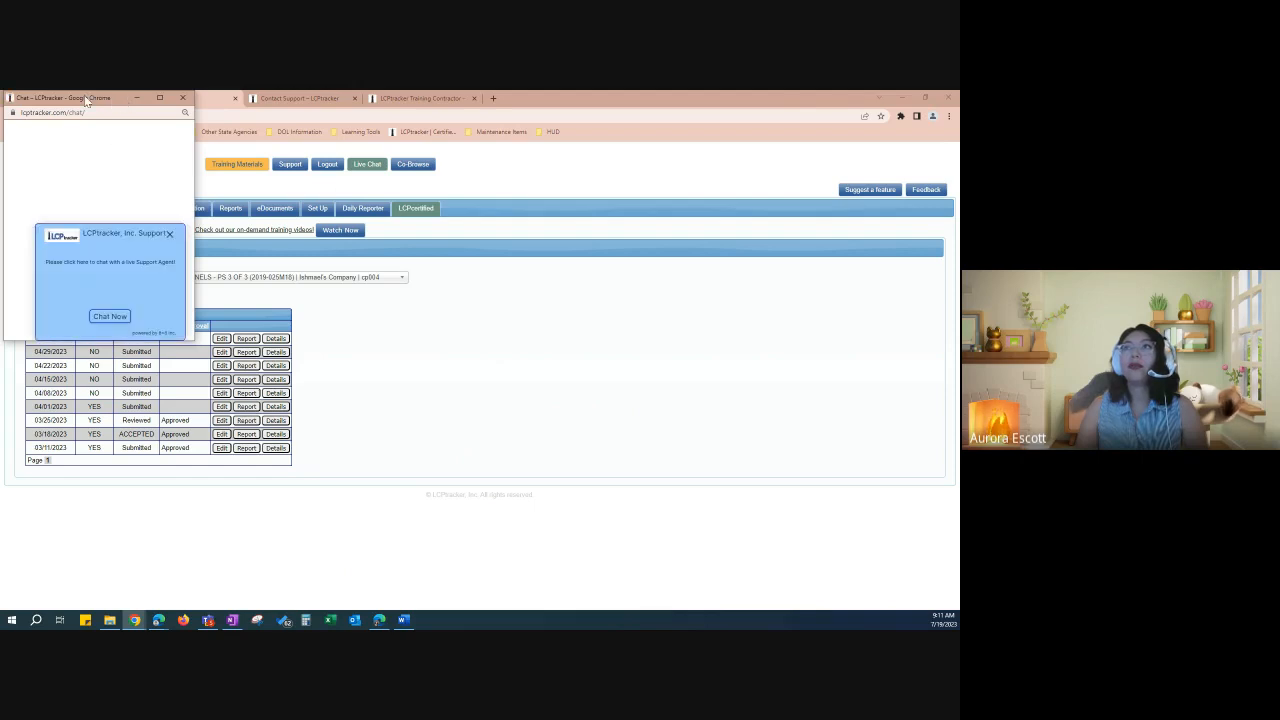
pyautogui.moveTo(122, 91)
pyautogui.mouseDown()
pyautogui.moveTo(138, 129)
pyautogui.moveTo(138, 103)
pyautogui.mouseUp()
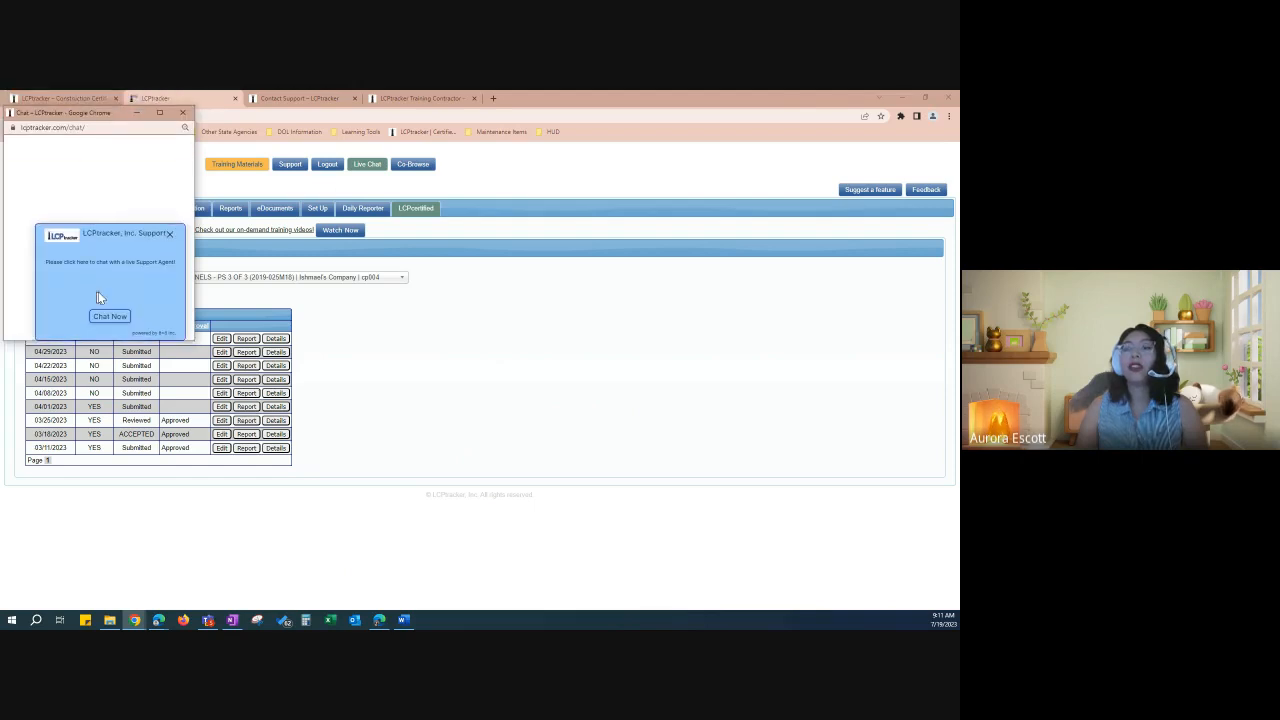
pyautogui.click(97, 295)
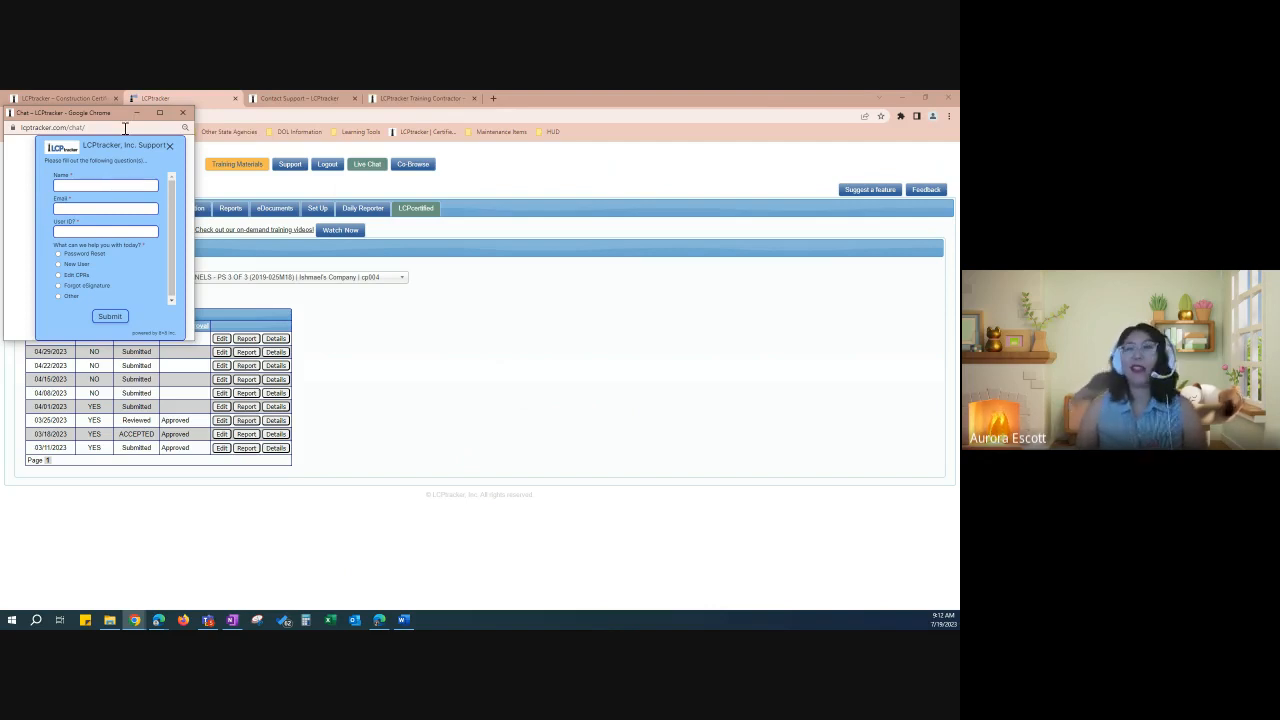
pyautogui.click(182, 114)
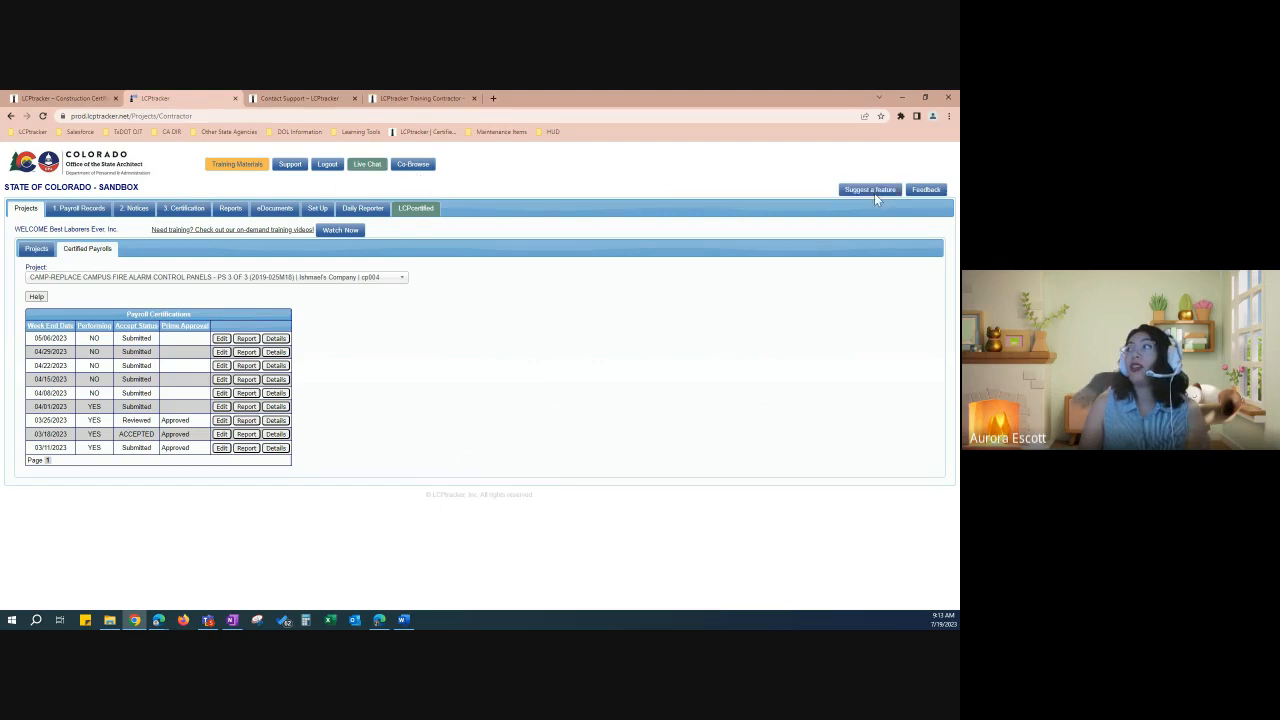
# Step: Browse the Product Feedback Forum's ideas via Suggest a feature, then return to Certified Payrolls
pyautogui.click(872, 192)
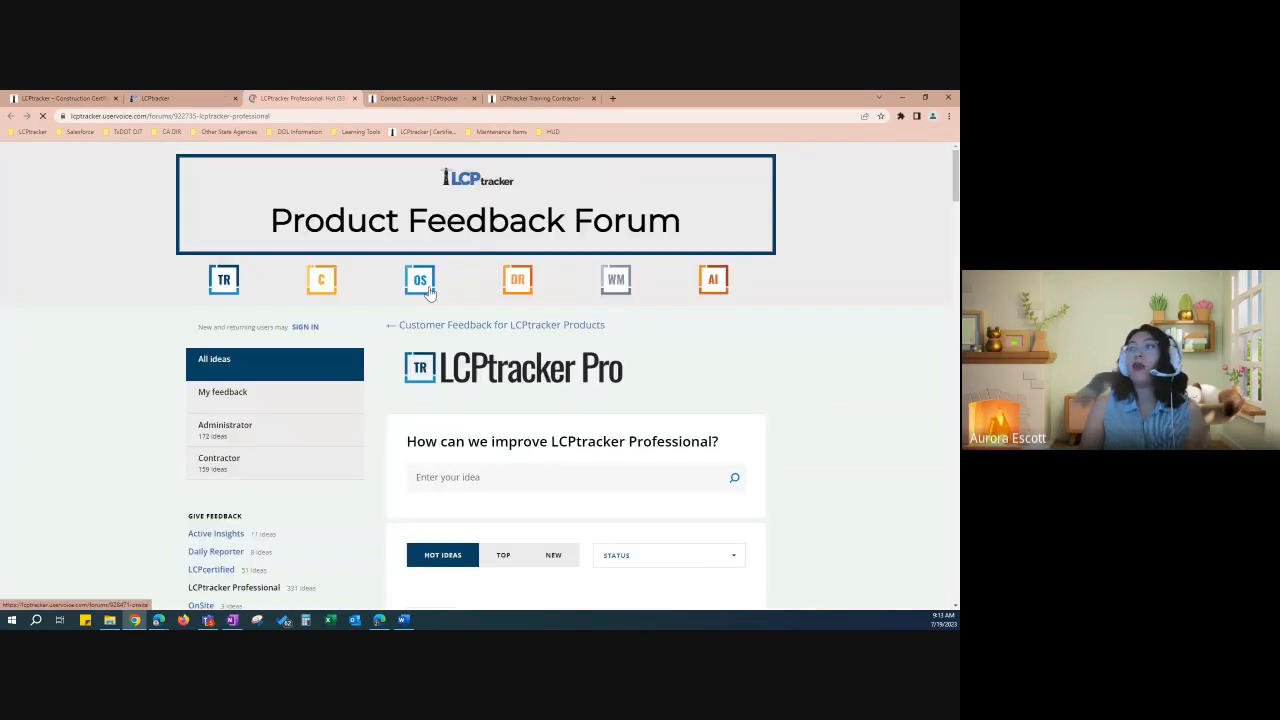
pyautogui.scroll(-1, 485, 420)
pyautogui.scroll(-1, 483, 415)
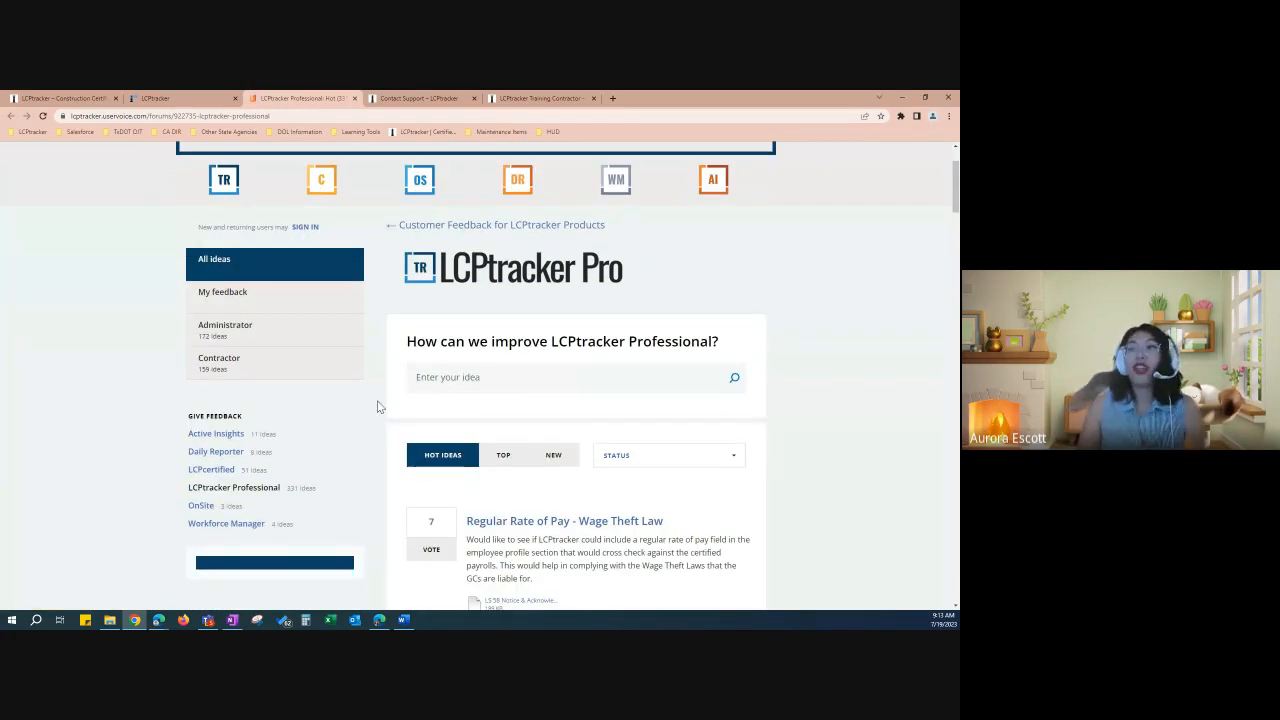
pyautogui.scroll(-1, 378, 404)
pyautogui.scroll(-1, 378, 406)
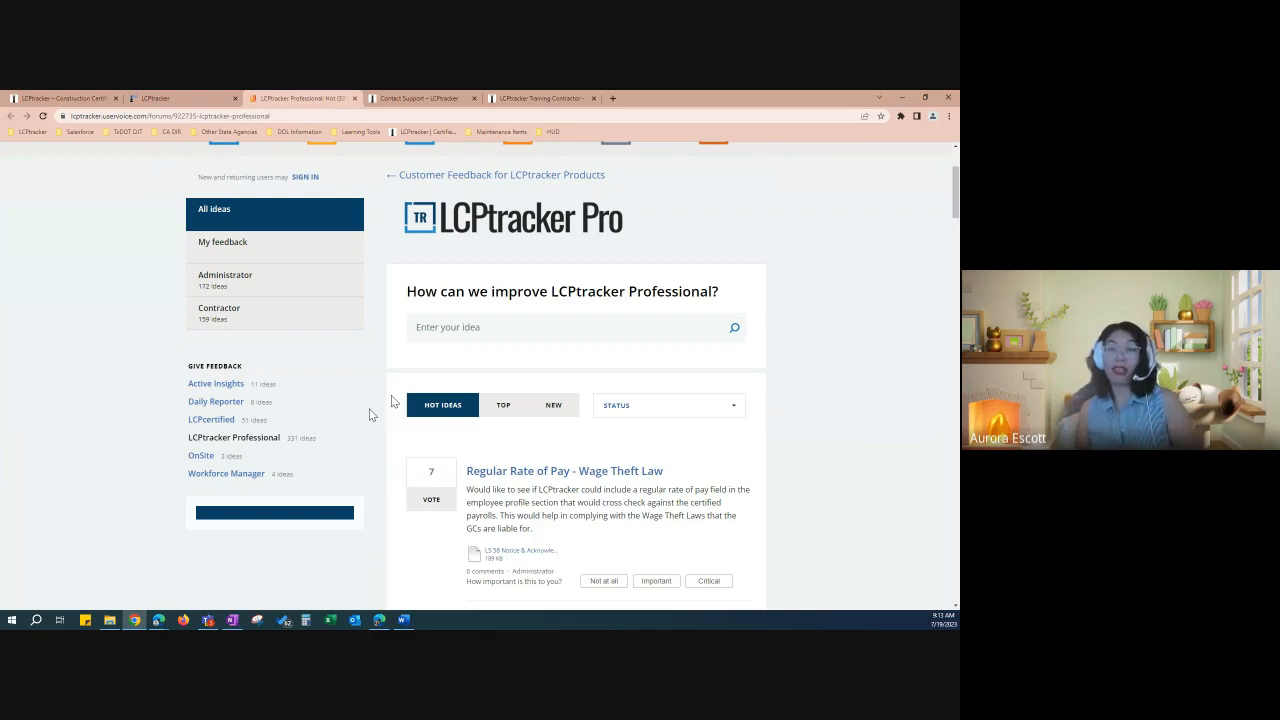
pyautogui.click(197, 100)
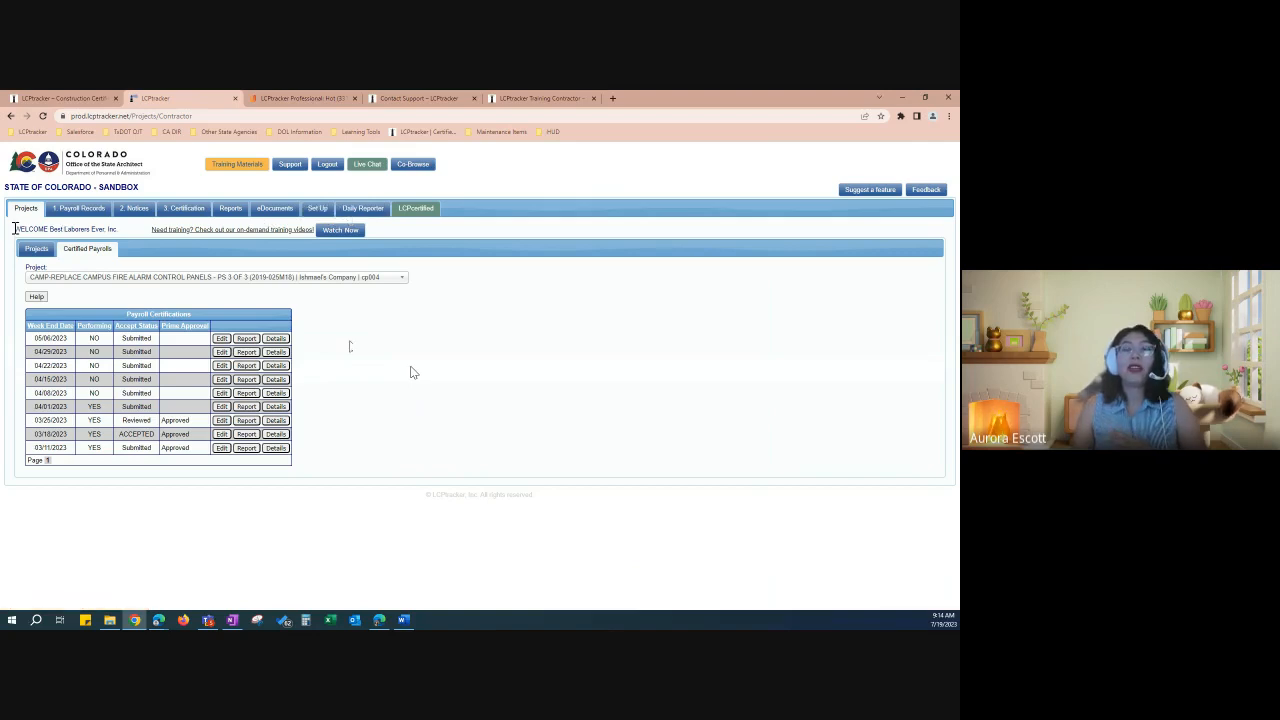
# Step: Browse the Contractors training guides, such as the Contractor User Manual, then switch back to the LCPtracker tab
pyautogui.moveTo(16, 233); pyautogui.dragTo(118, 238)
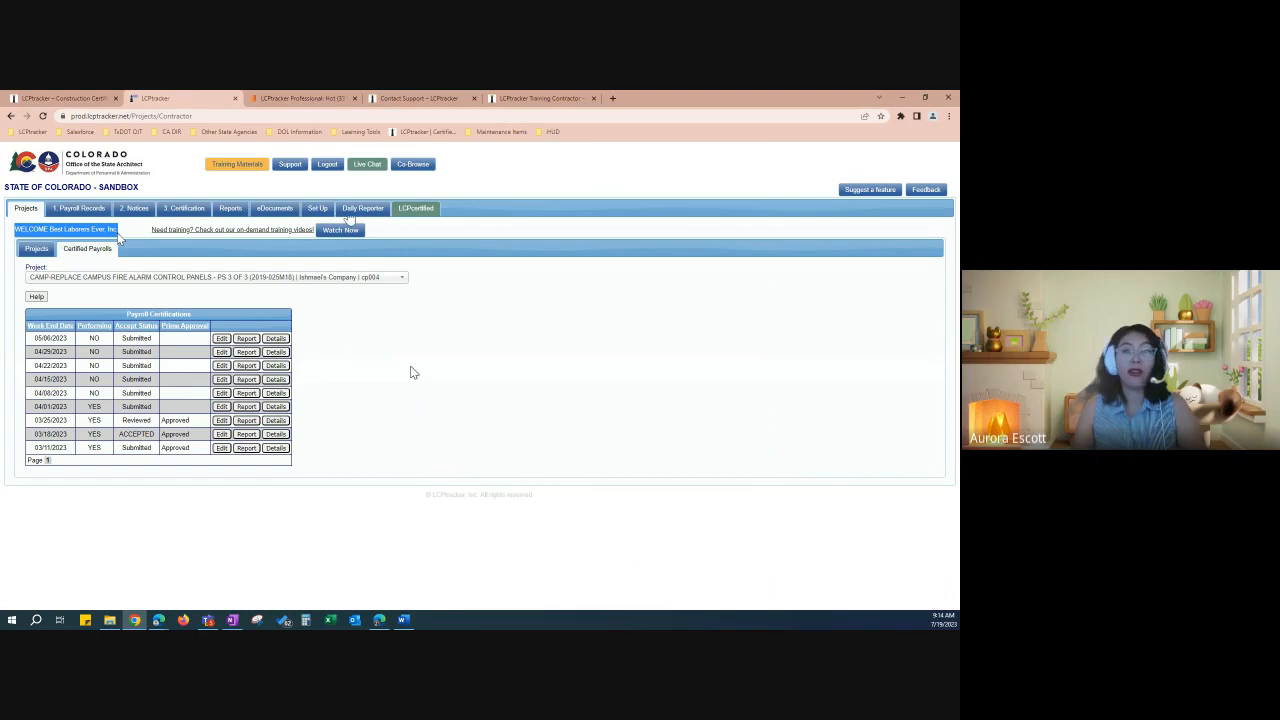
pyautogui.click(219, 237)
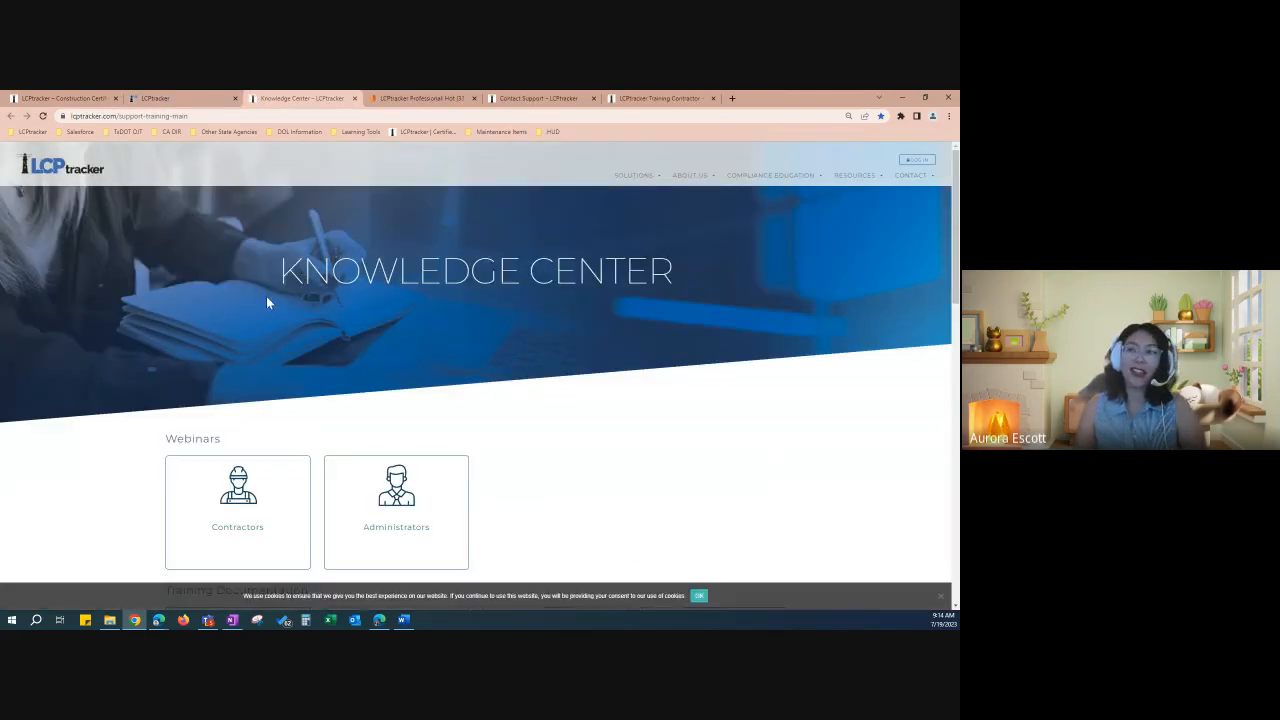
pyautogui.scroll(-3, 146, 380)
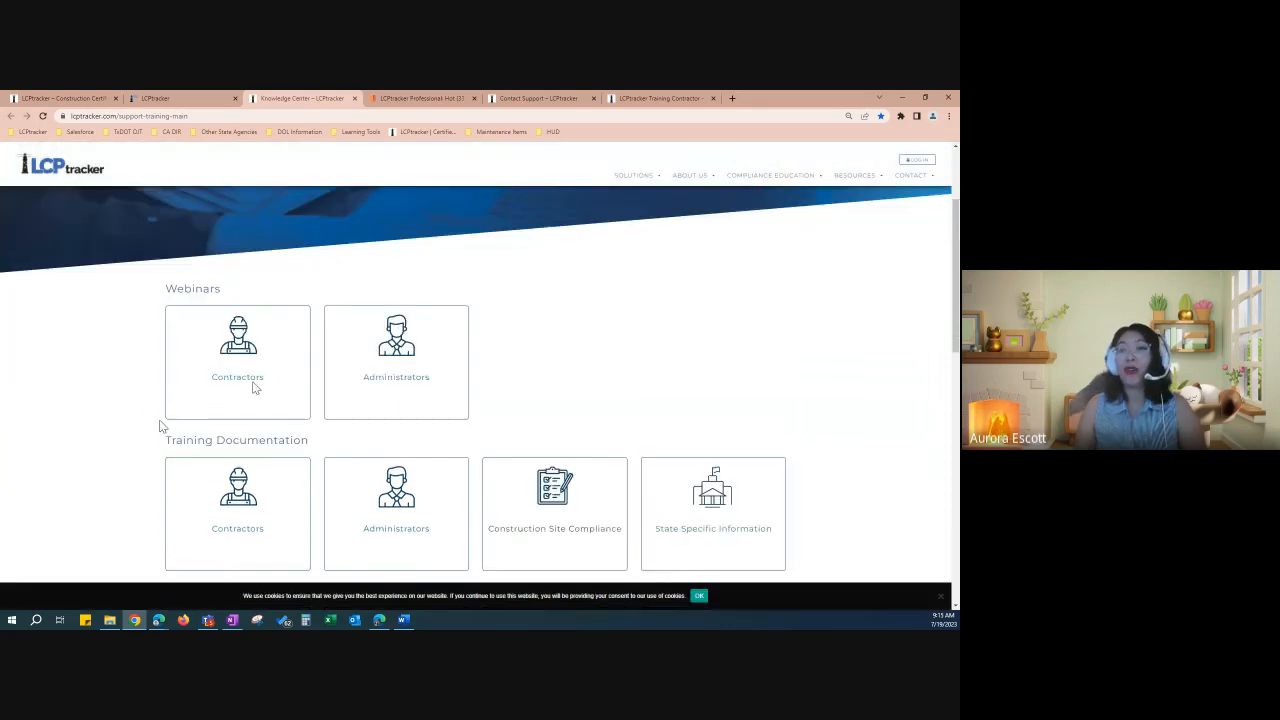
pyautogui.scroll(-1, 150, 409)
pyautogui.scroll(-2, 150, 409)
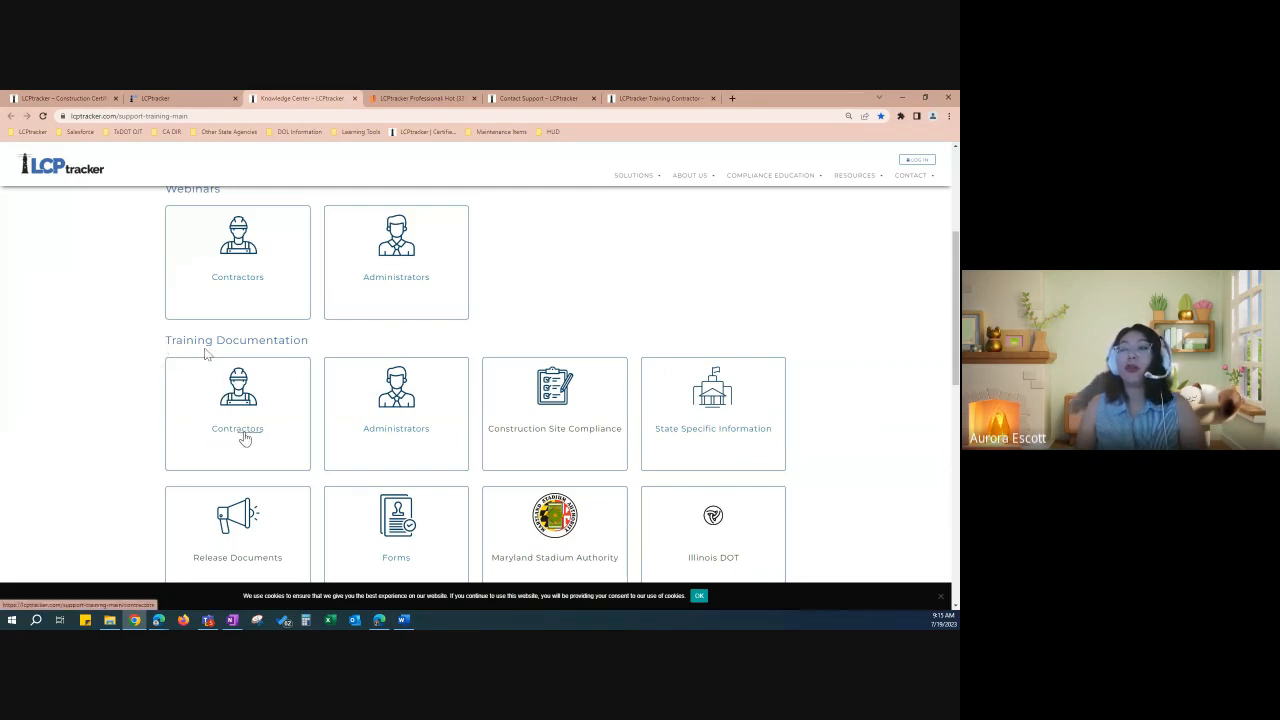
pyautogui.click(244, 438)
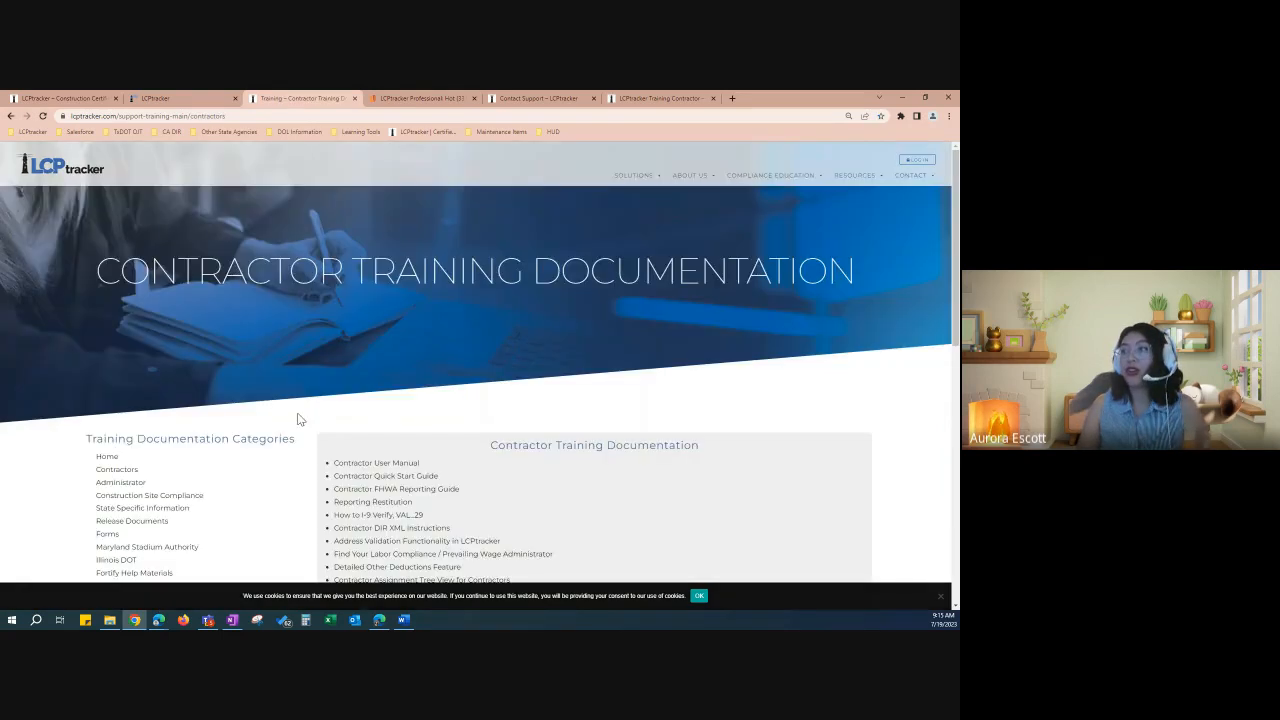
pyautogui.scroll(-3, 297, 419)
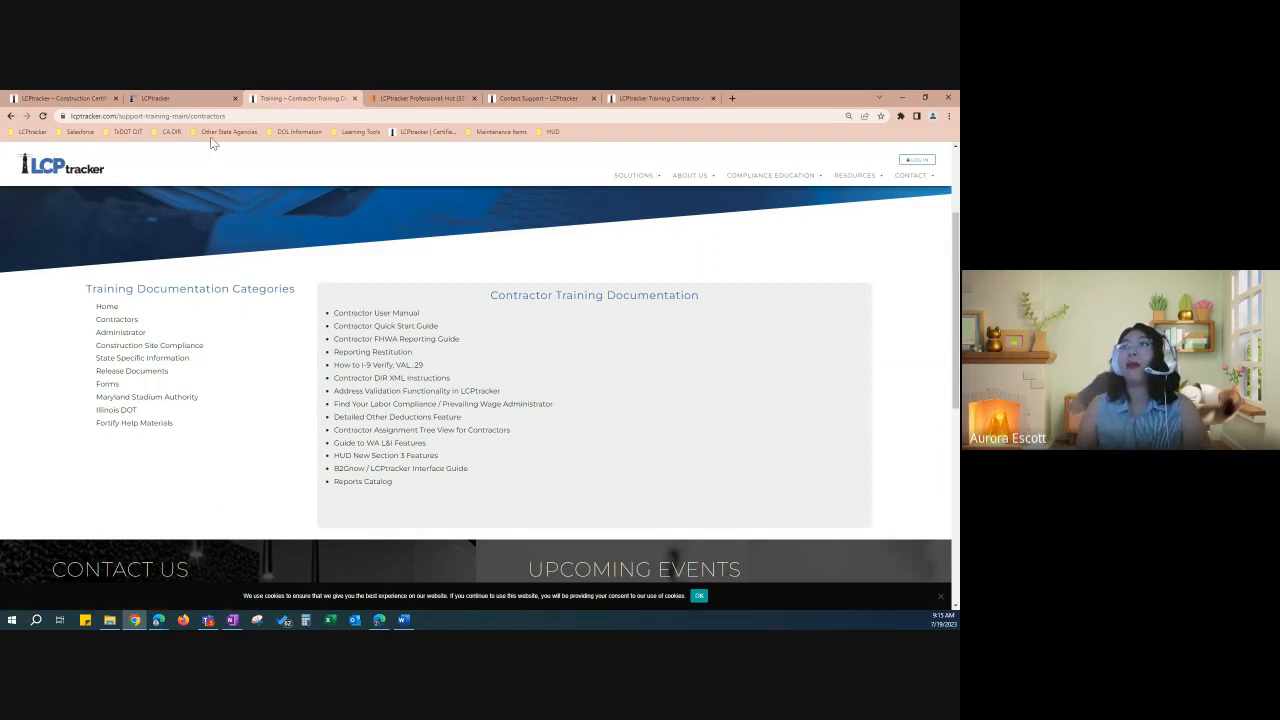
pyautogui.click(204, 101)
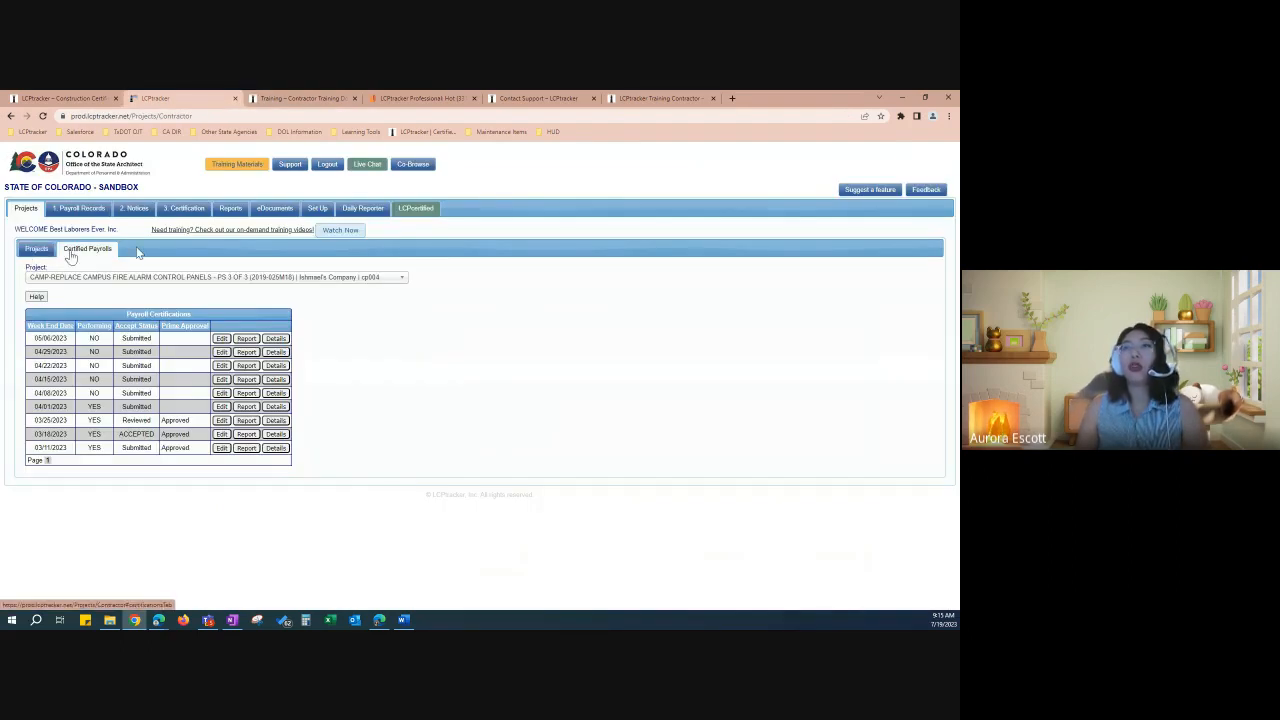
pyautogui.click(36, 250)
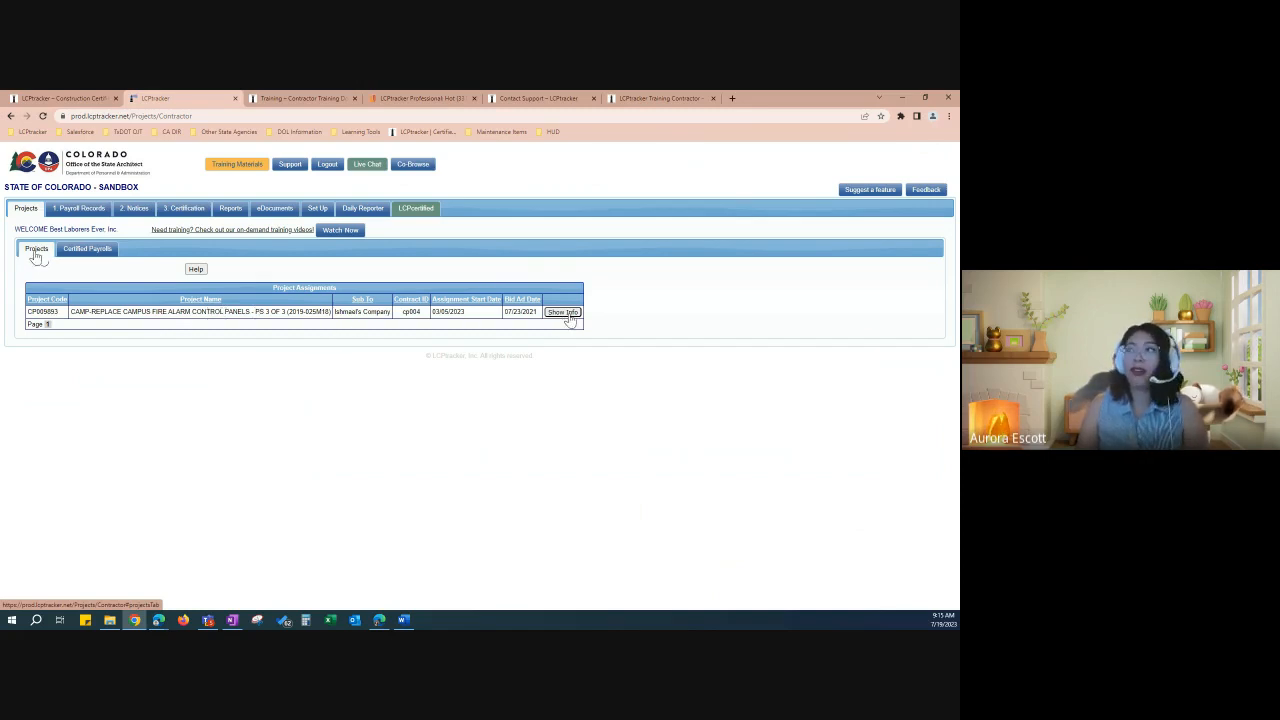
pyautogui.click(563, 313)
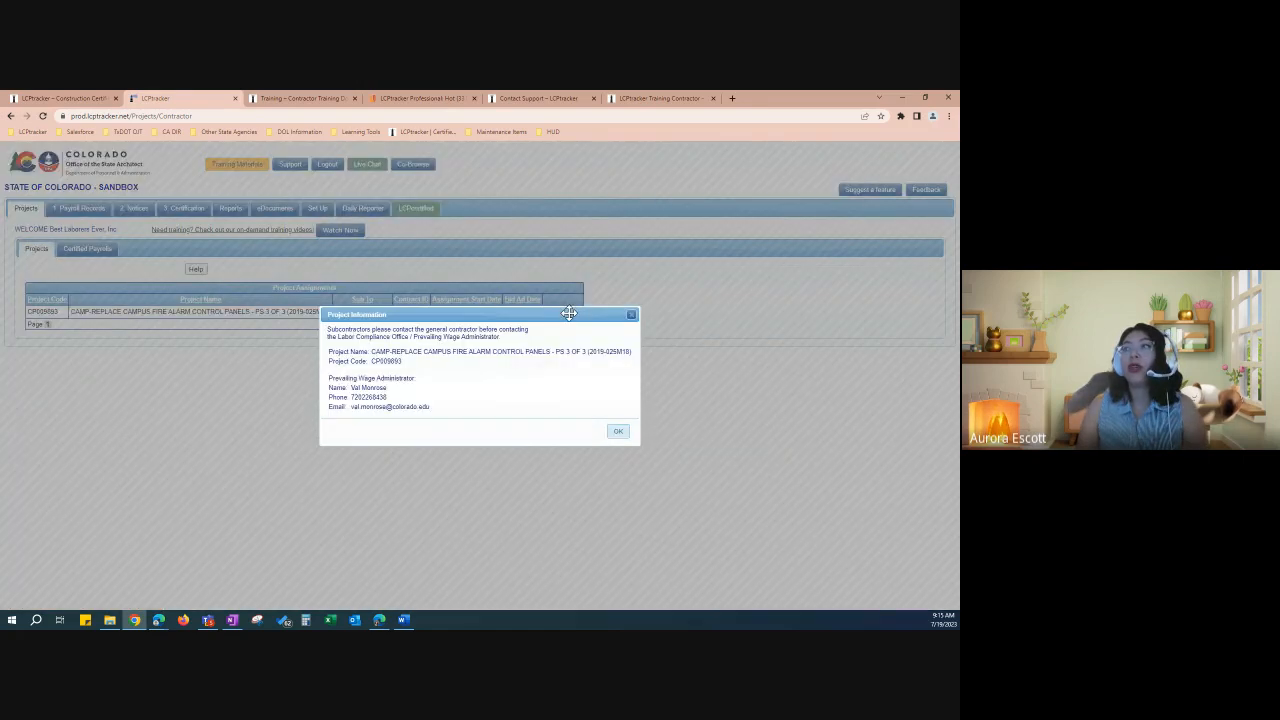
pyautogui.moveTo(568, 313); pyautogui.dragTo(495, 272)
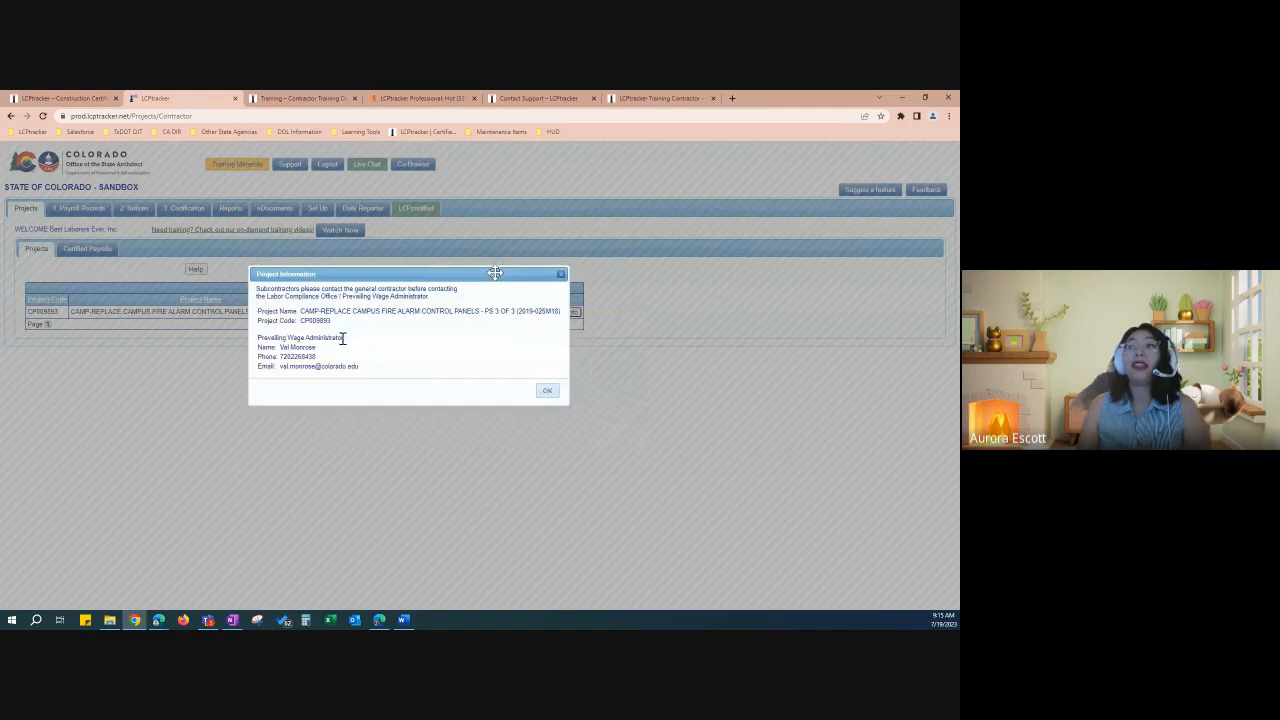
pyautogui.moveTo(343, 339); pyautogui.dragTo(260, 338)
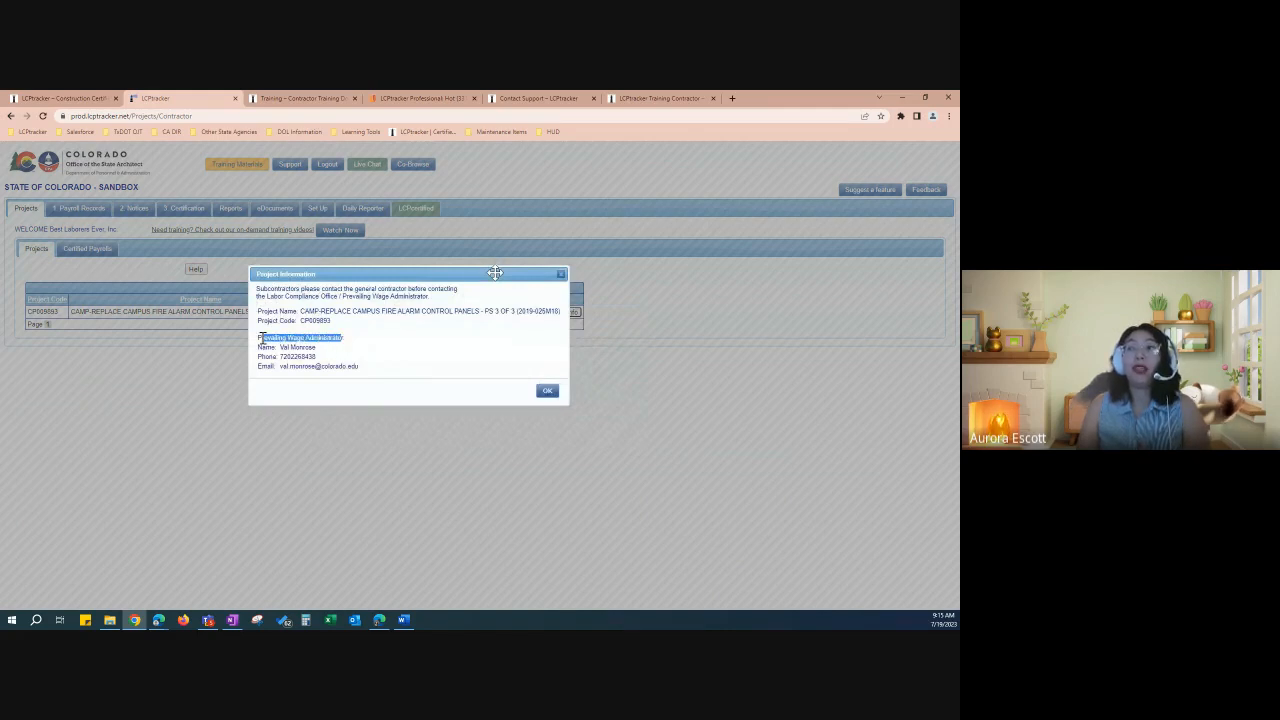
pyautogui.click(350, 344)
pyautogui.moveTo(346, 338); pyautogui.dragTo(258, 340)
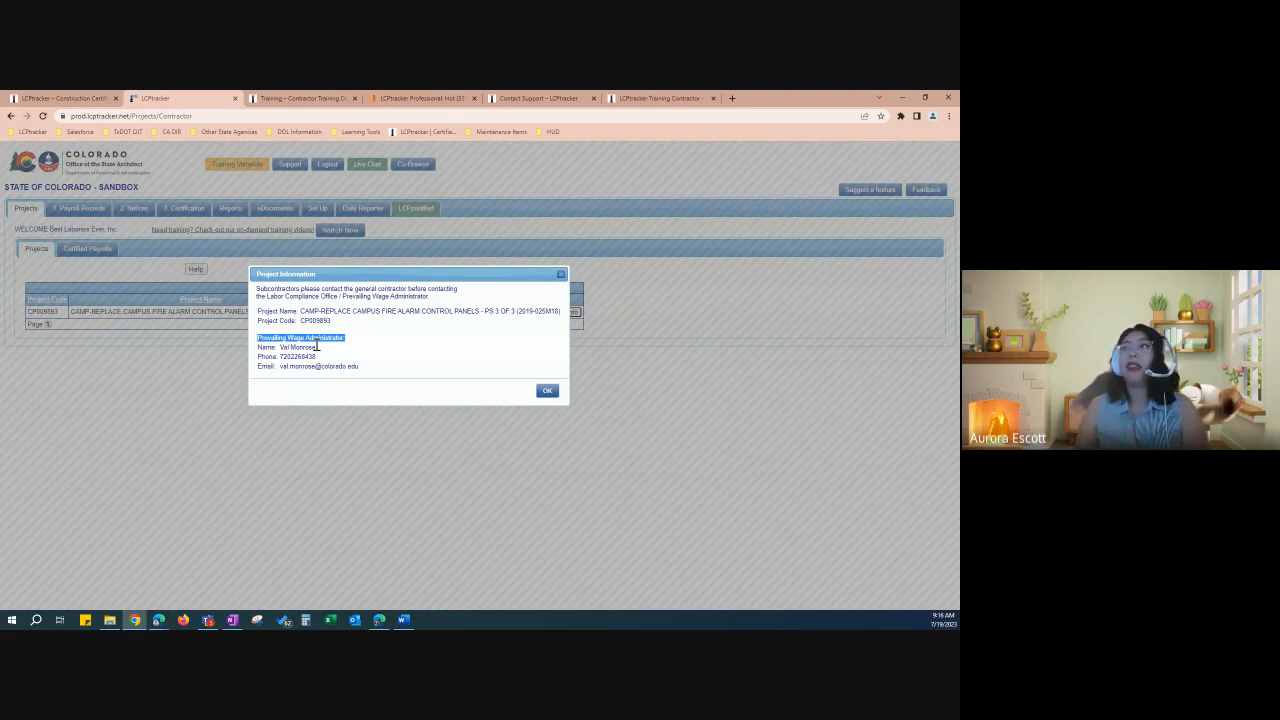
pyautogui.click(561, 274)
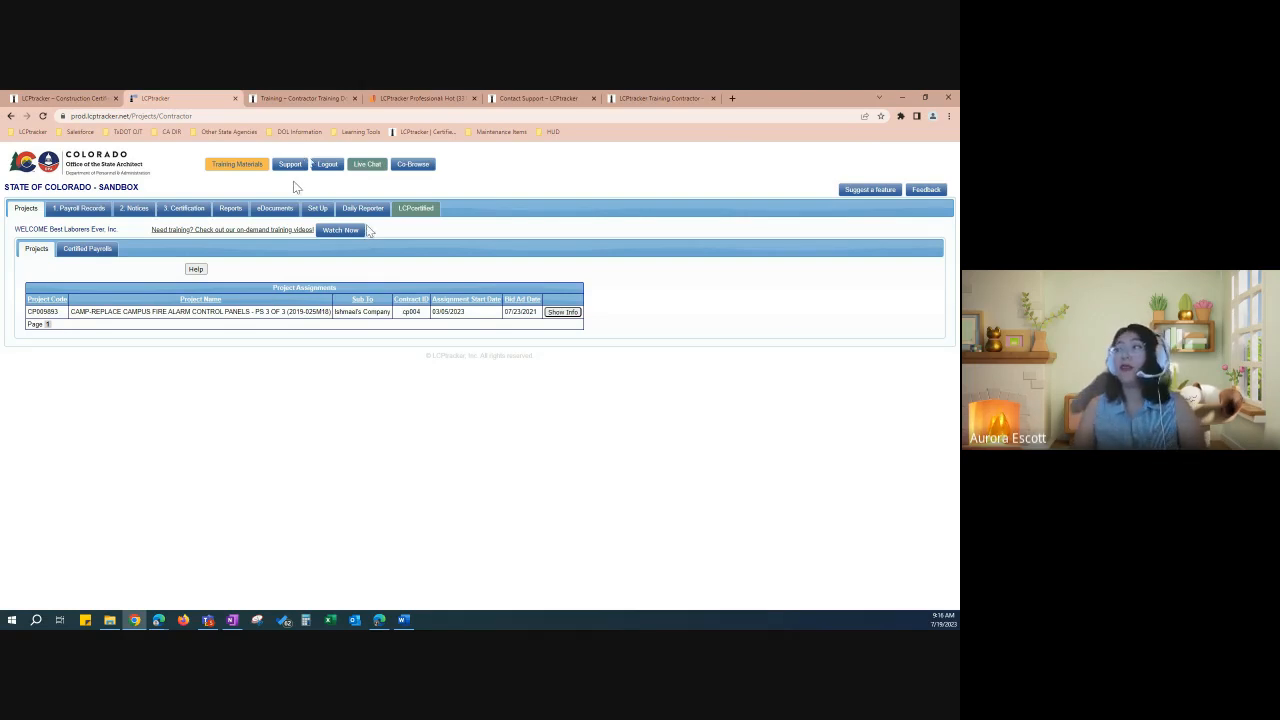
pyautogui.click(562, 313)
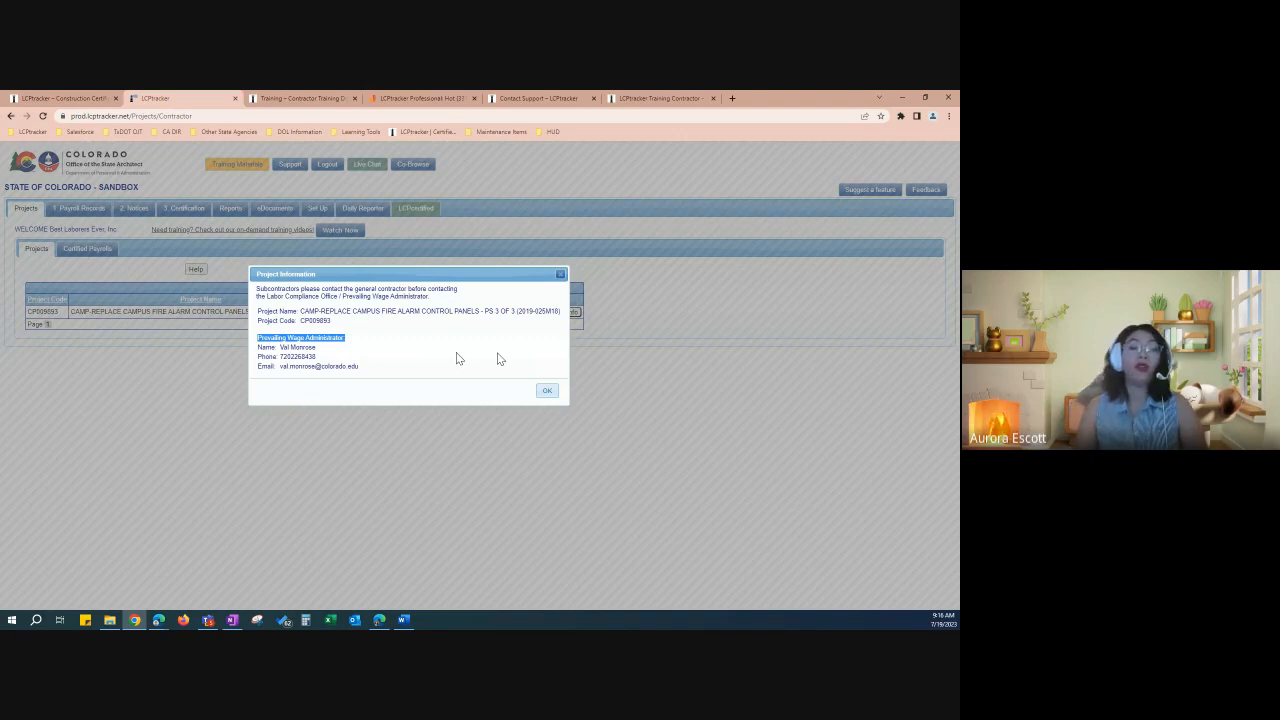
pyautogui.click(560, 276)
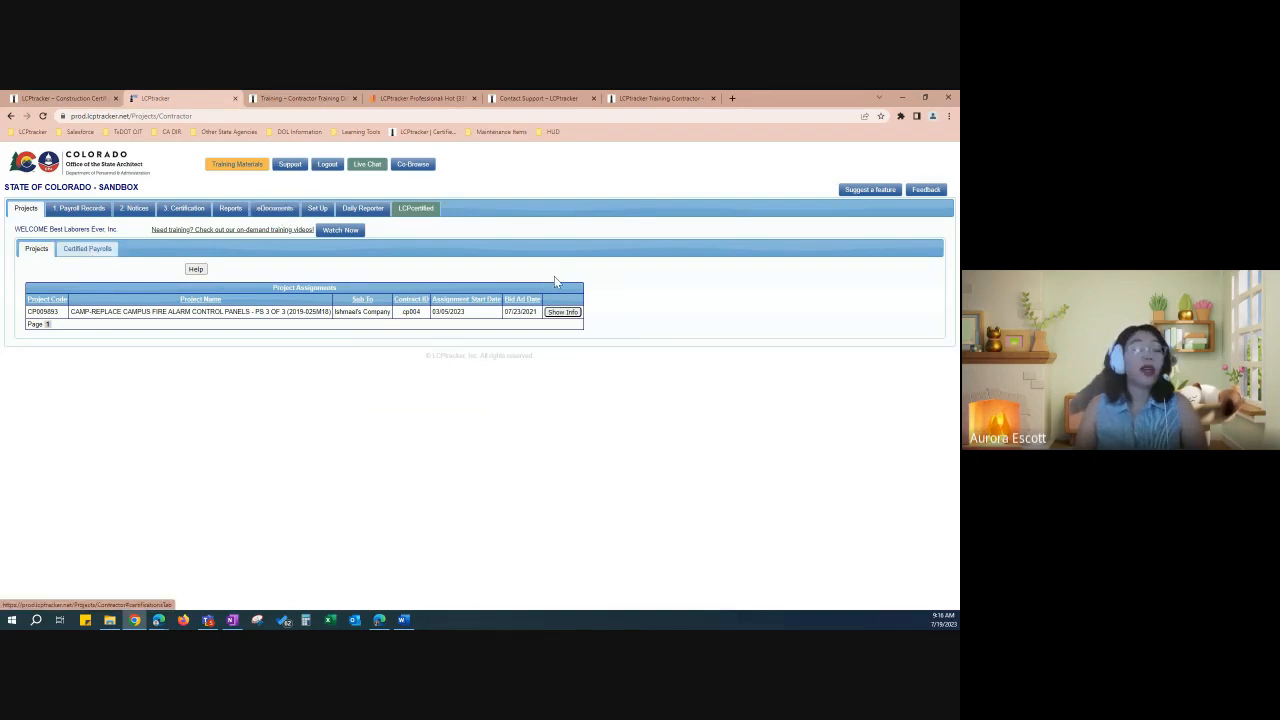
# Step: List the nine certified payrolls for CAMP-REPLACE CAMPUS FIRE ALARM CONTROL PANELS, leaving the project selection unchanged
pyautogui.click(88, 249)
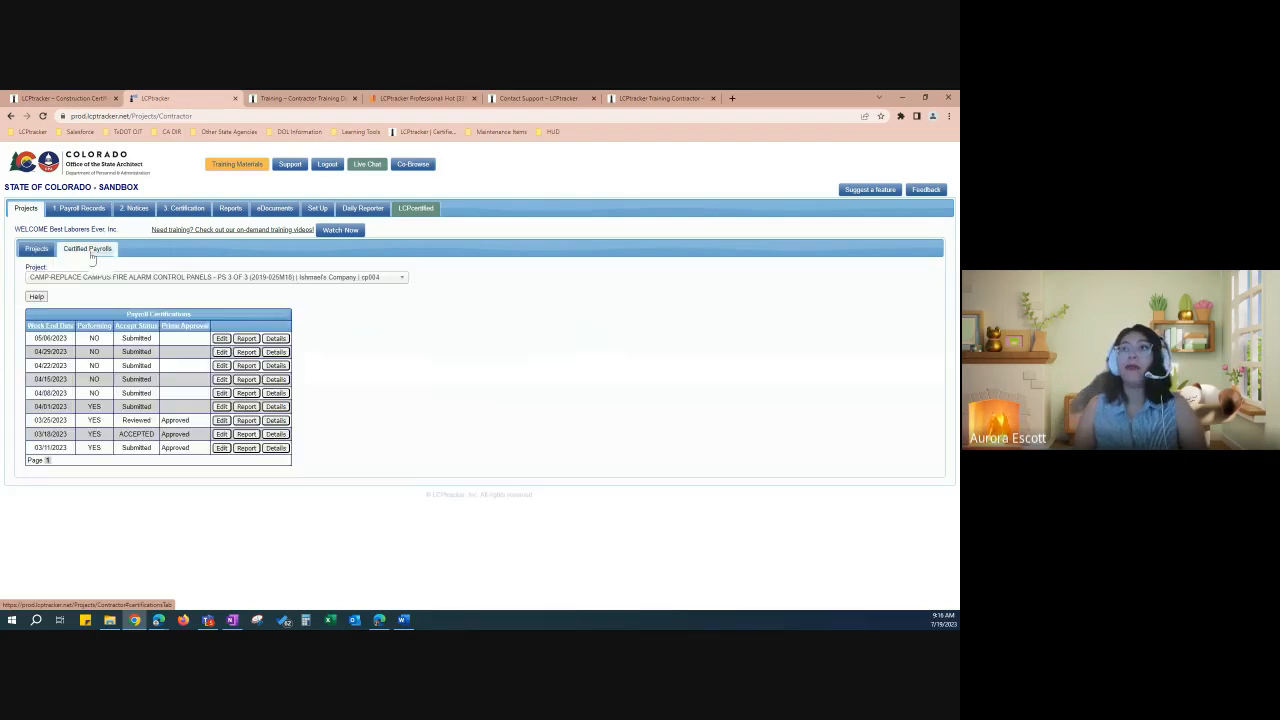
pyautogui.click(222, 281)
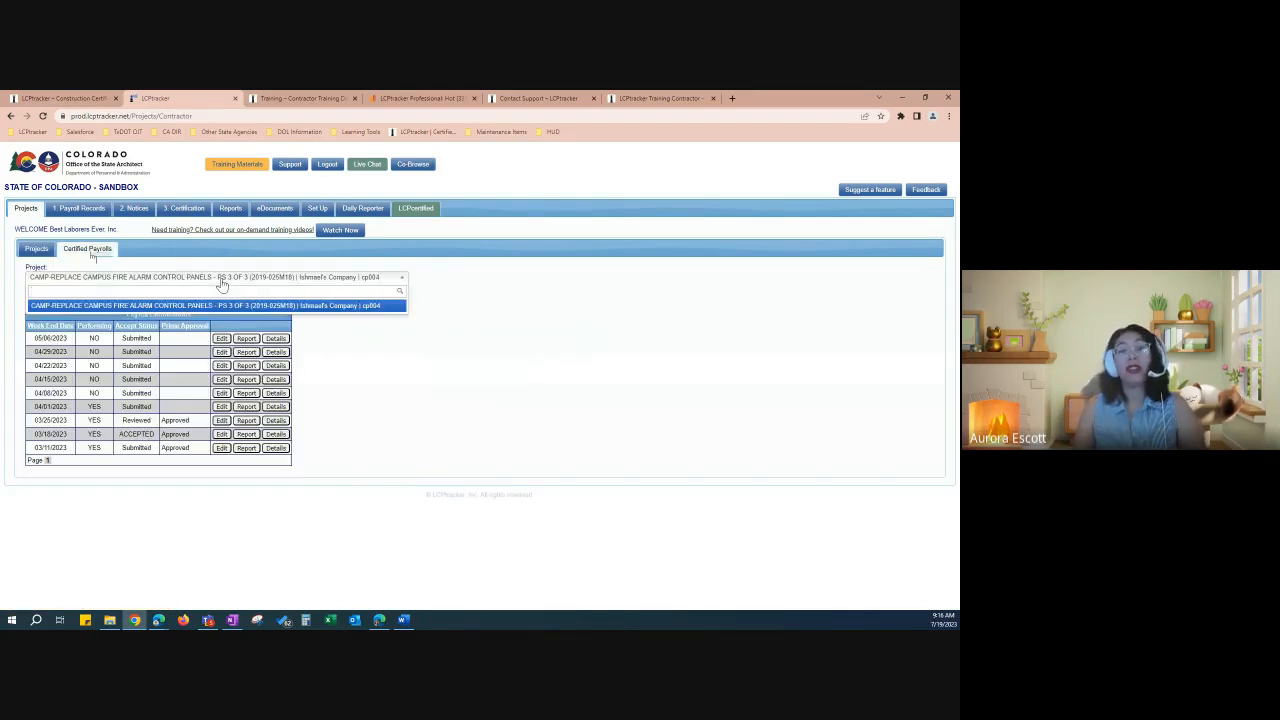
pyautogui.click(216, 283)
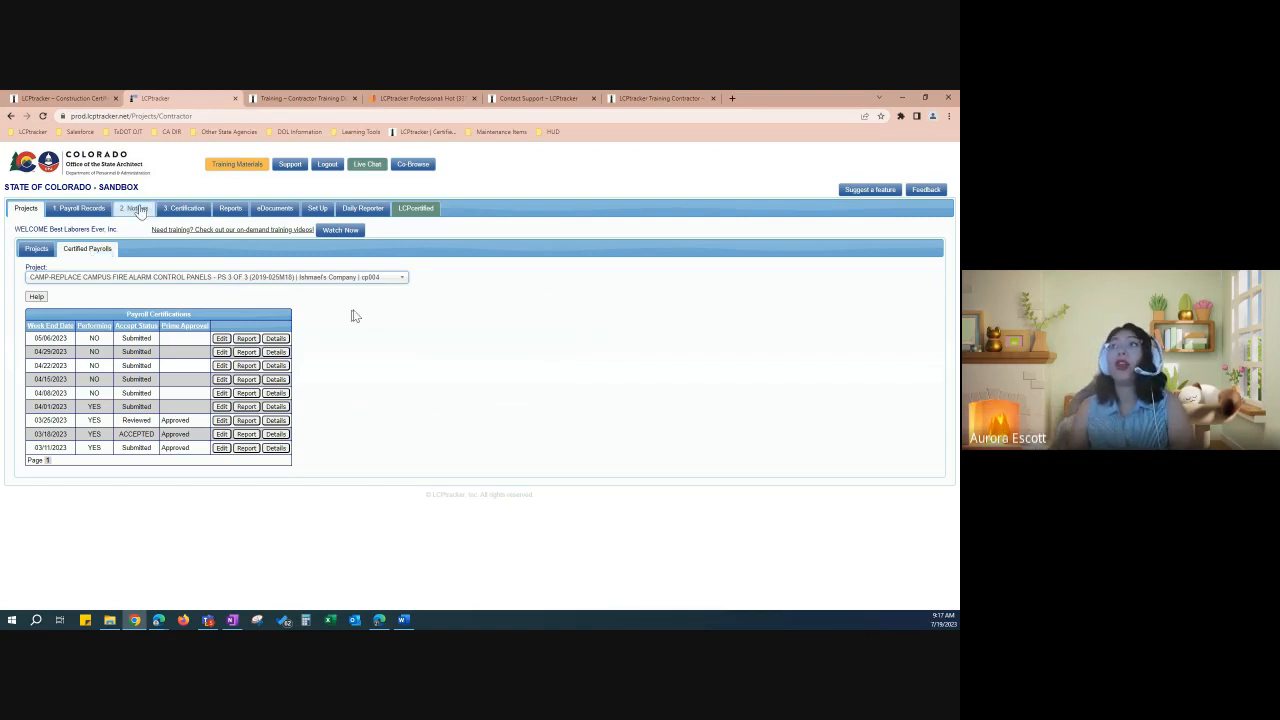
# Step: Go to the Set Up menu and bring up the Edit/Reset eSignature form
pyautogui.click(323, 210)
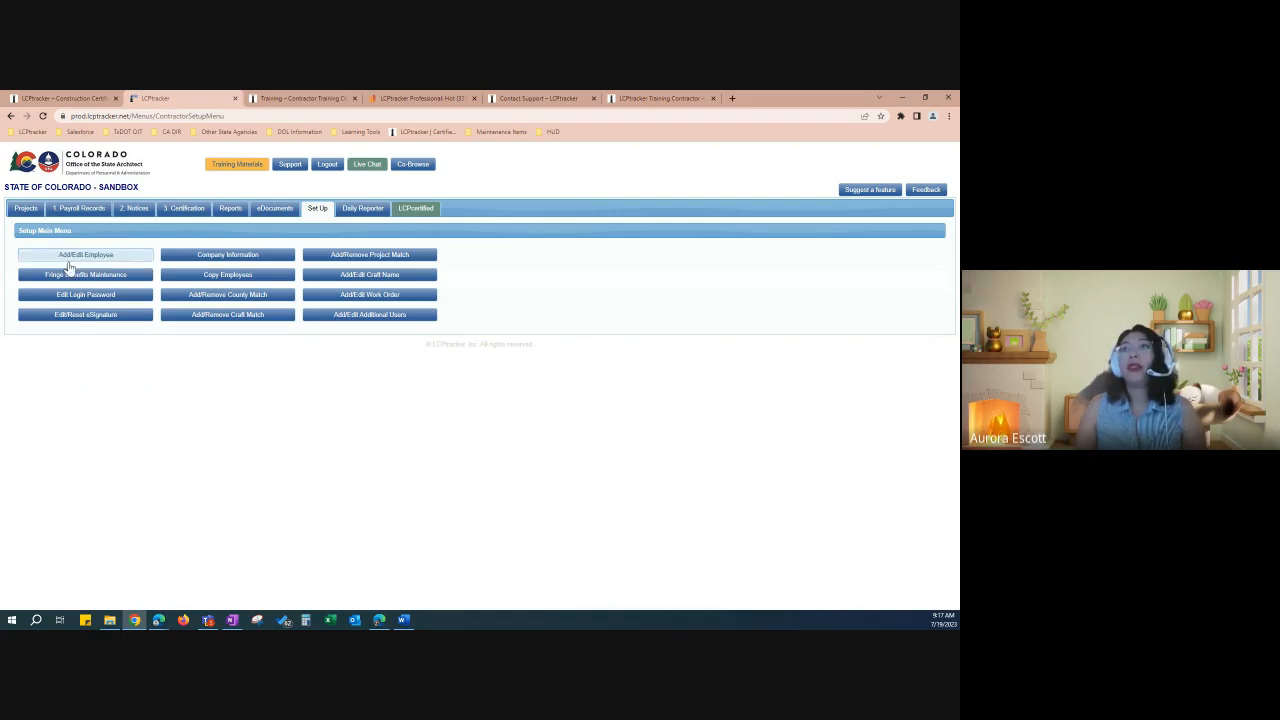
pyautogui.click(74, 316)
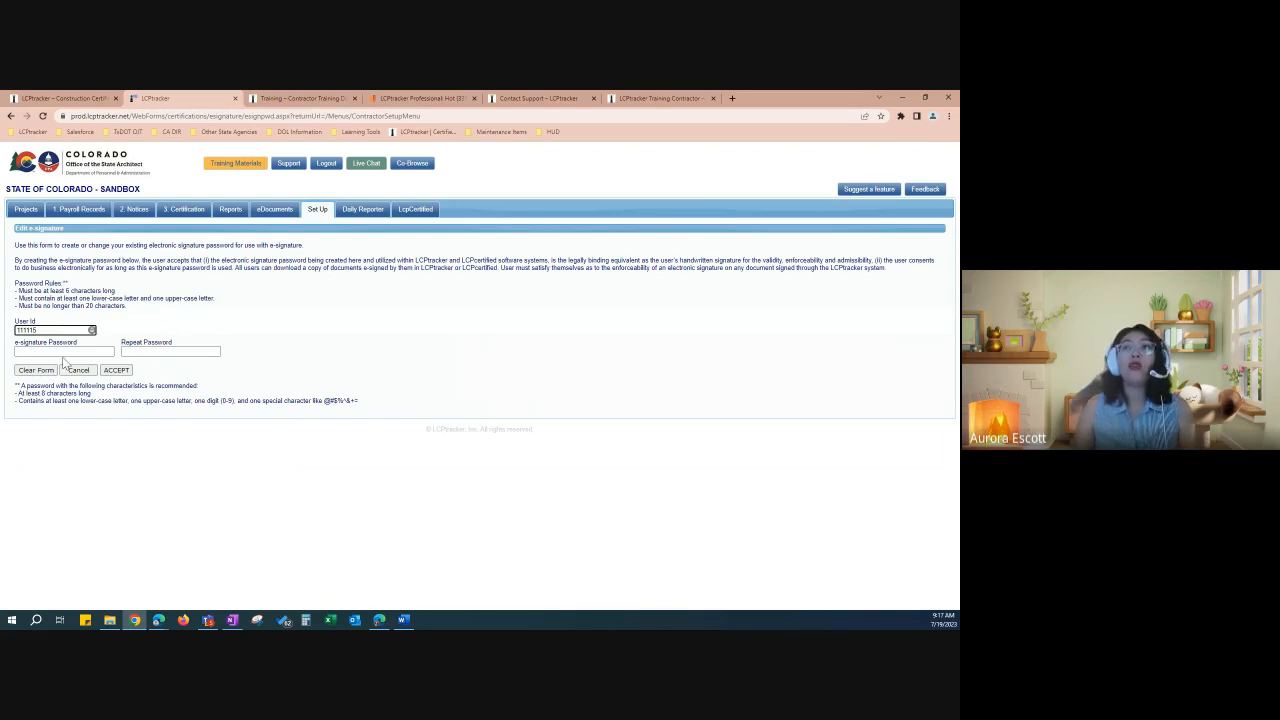
pyautogui.click(64, 352)
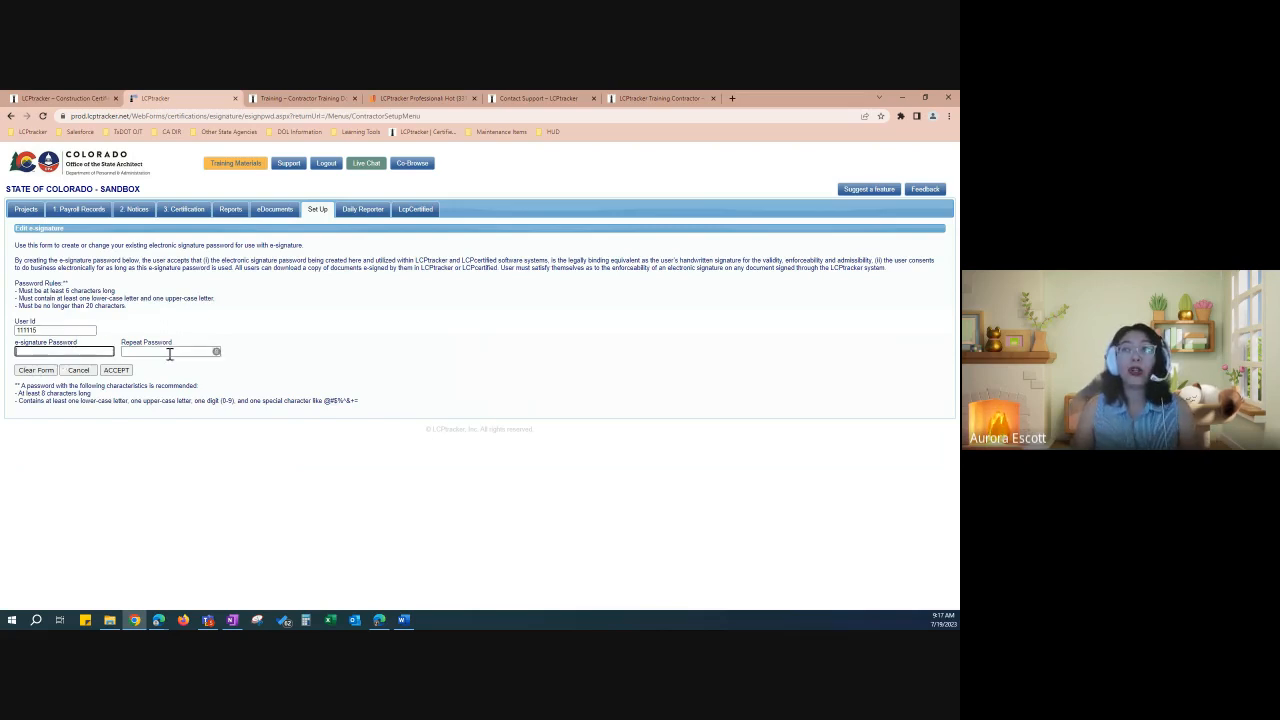
pyautogui.click(180, 351)
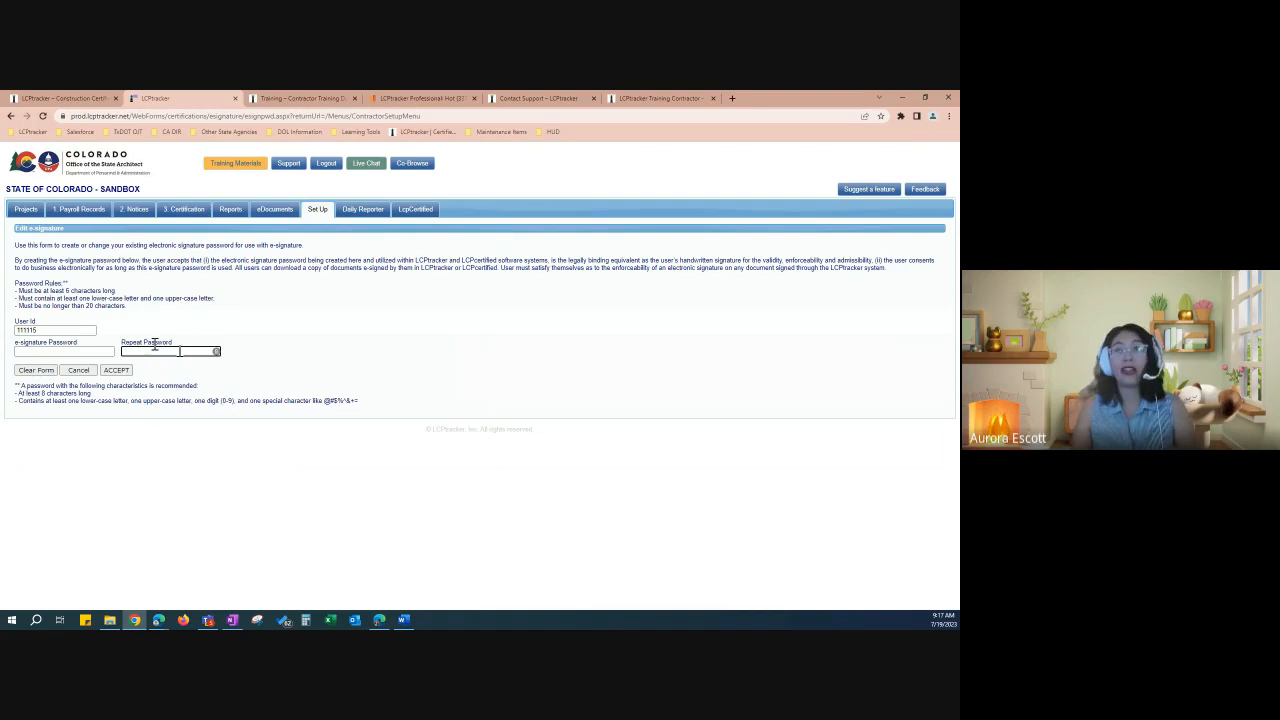
pyautogui.moveTo(15, 289); pyautogui.dragTo(112, 303)
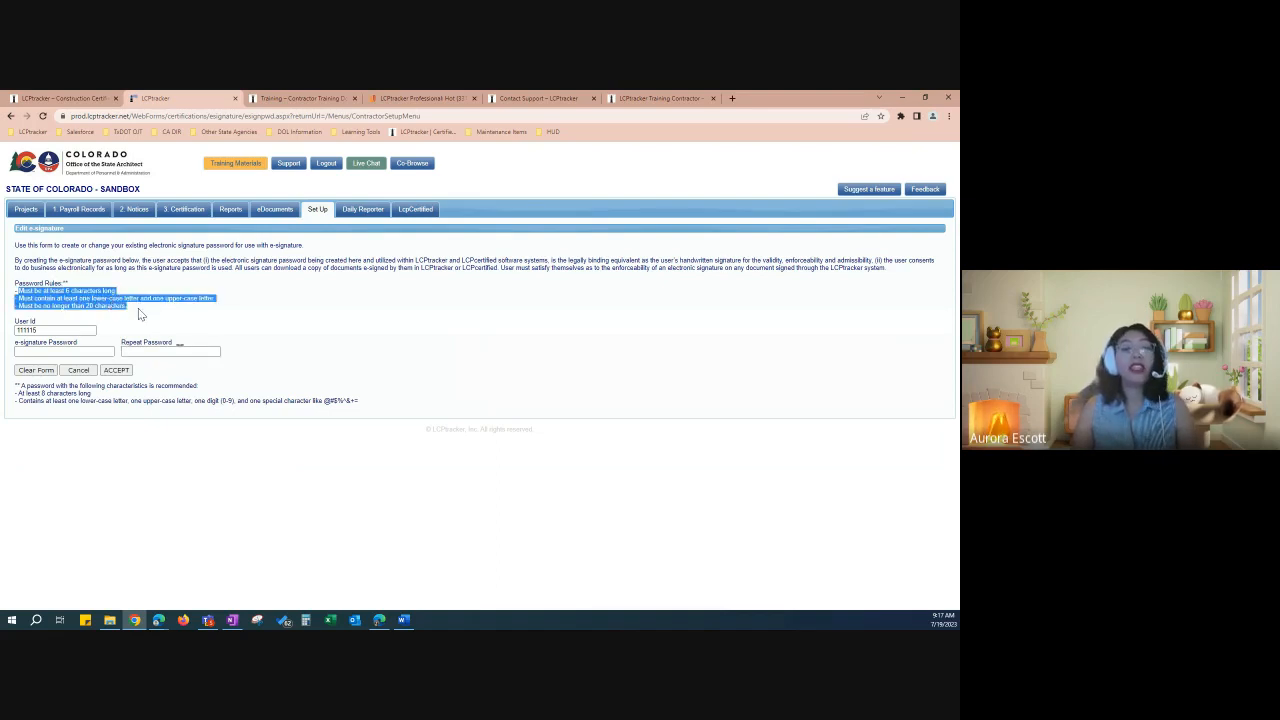
pyautogui.click(138, 314)
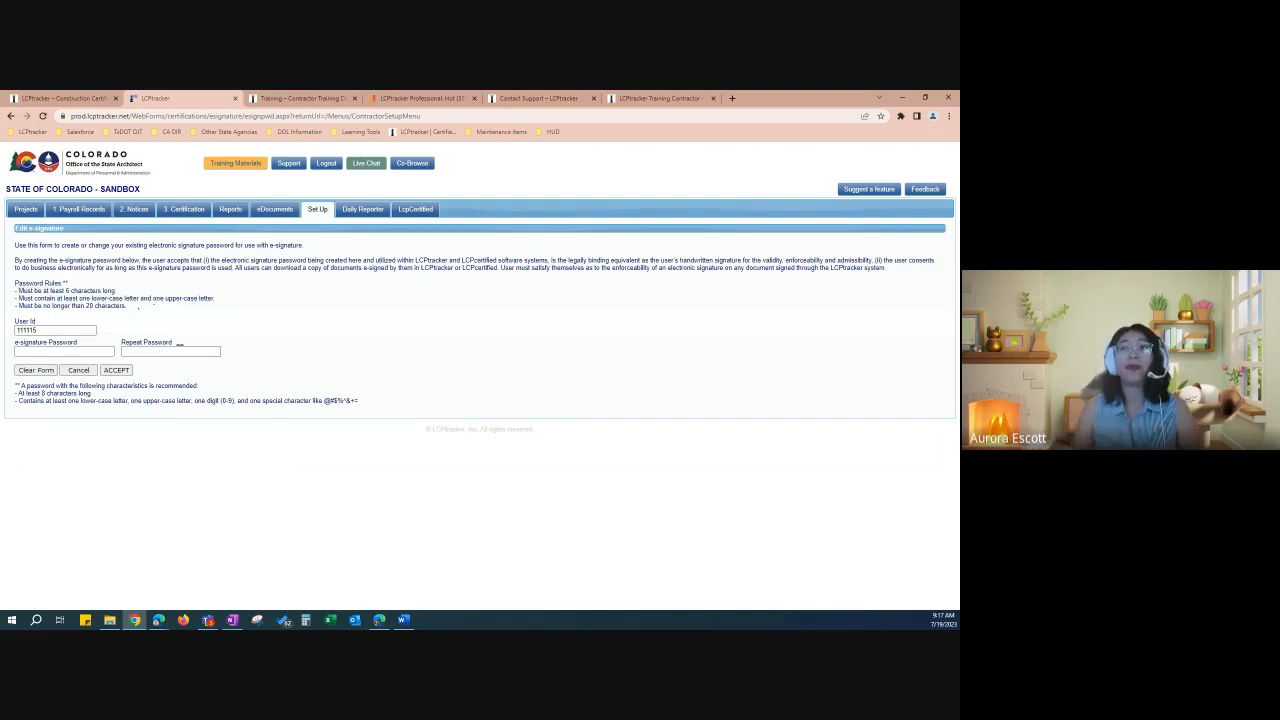
pyautogui.click(83, 350)
pyautogui.click(168, 351)
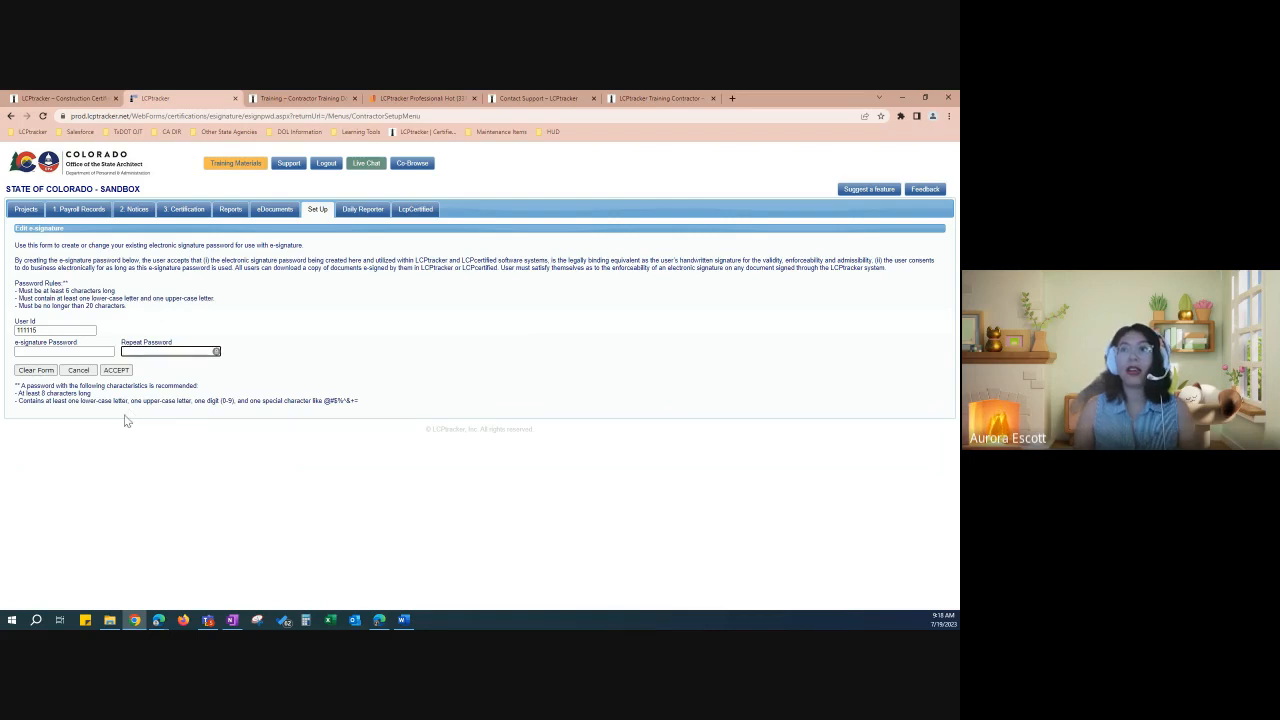
pyautogui.click(82, 372)
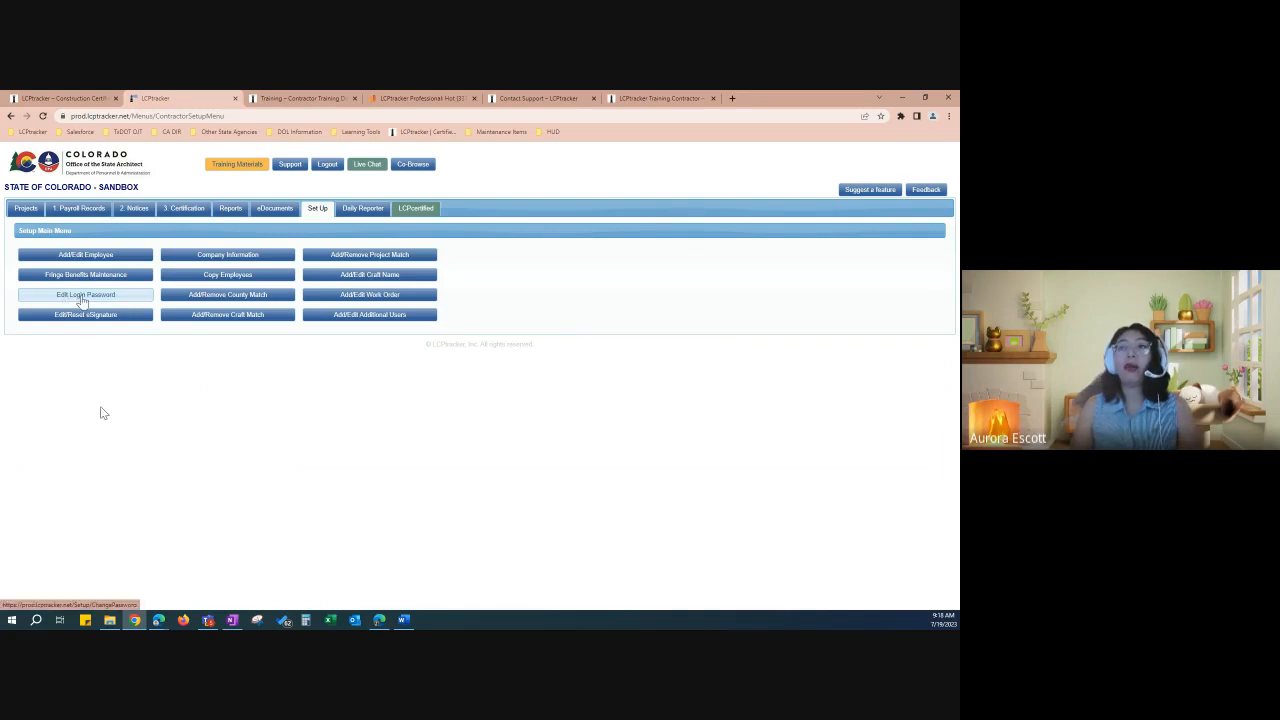
pyautogui.click(83, 297)
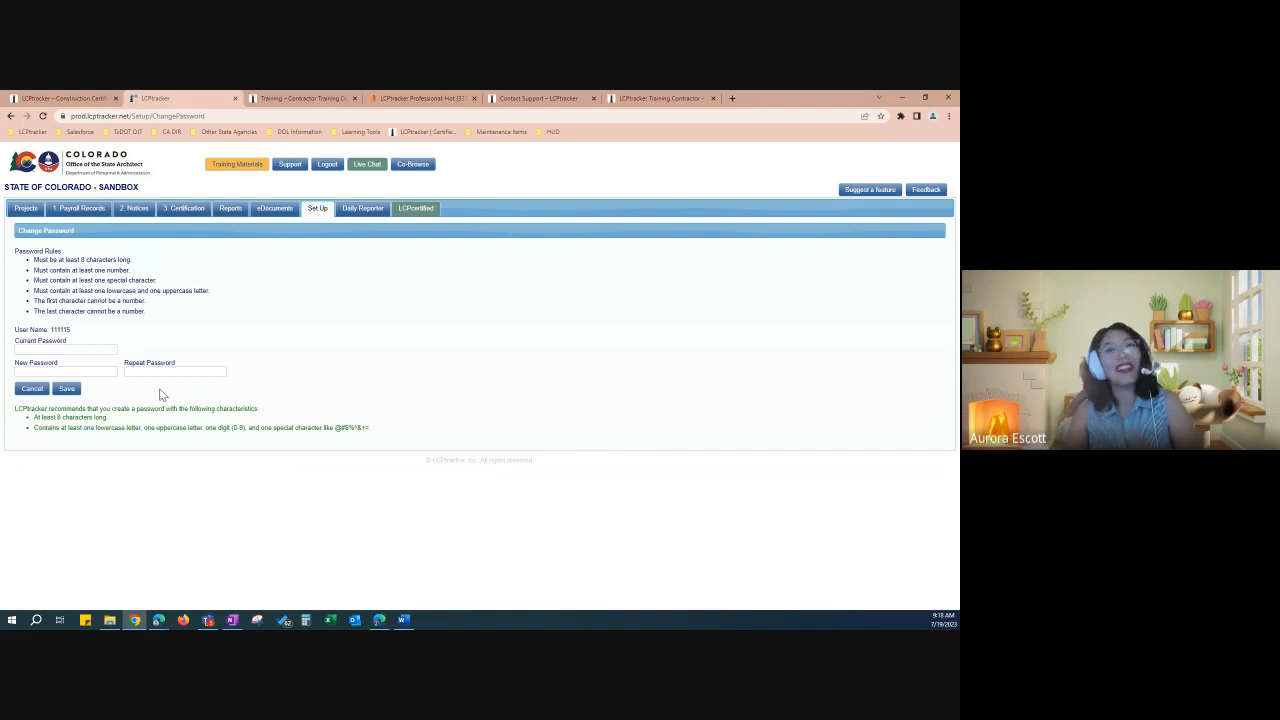
pyautogui.moveTo(76, 338); pyautogui.dragTo(50, 348)
pyautogui.click(52, 349)
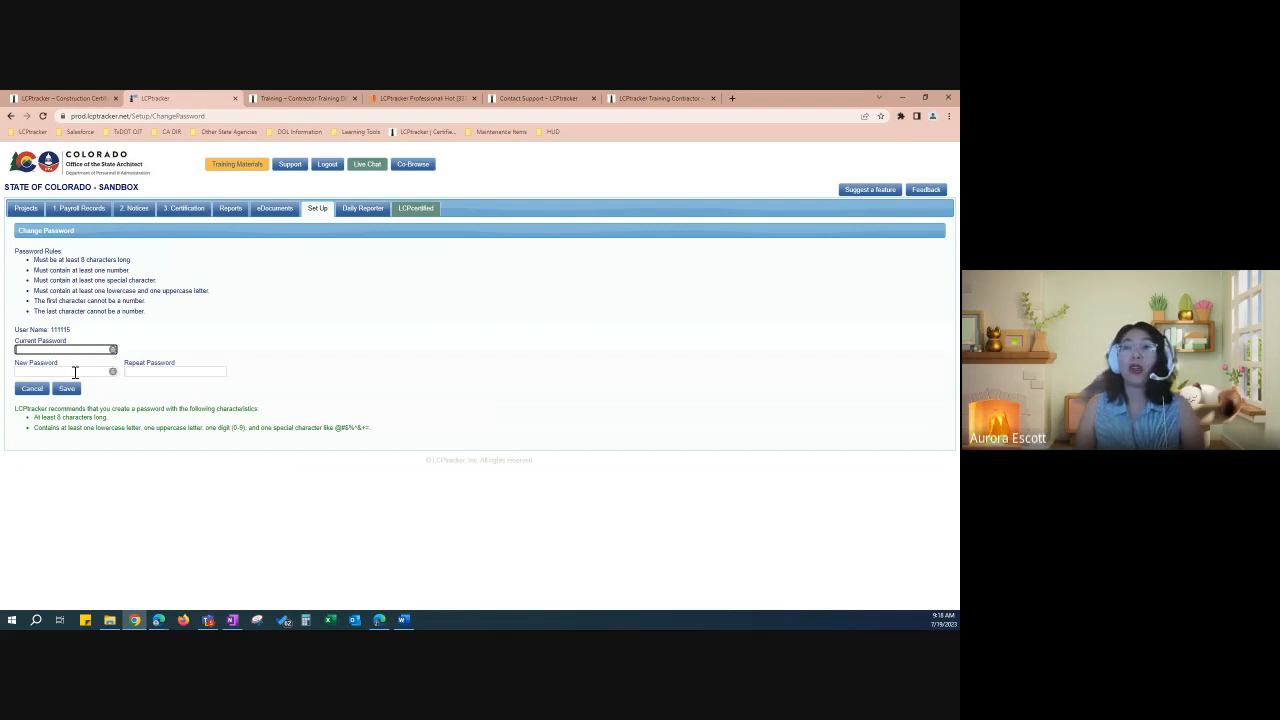
pyautogui.click(75, 372)
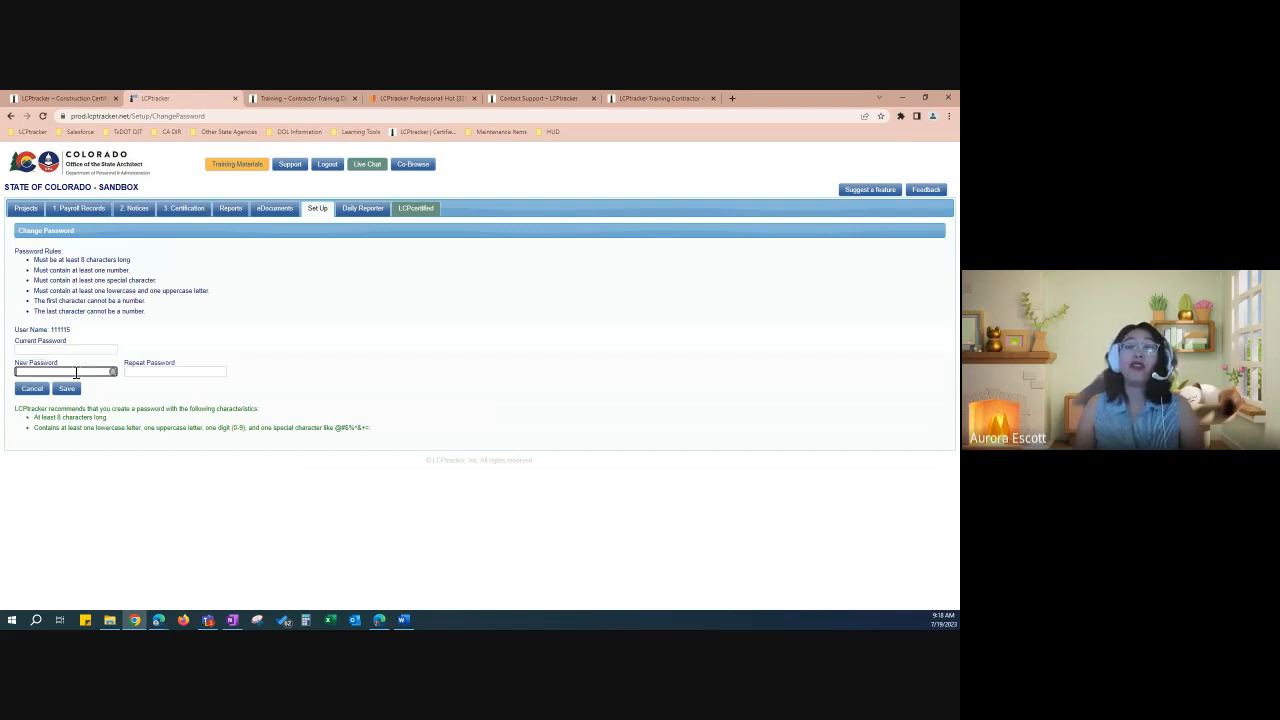
pyautogui.click(196, 372)
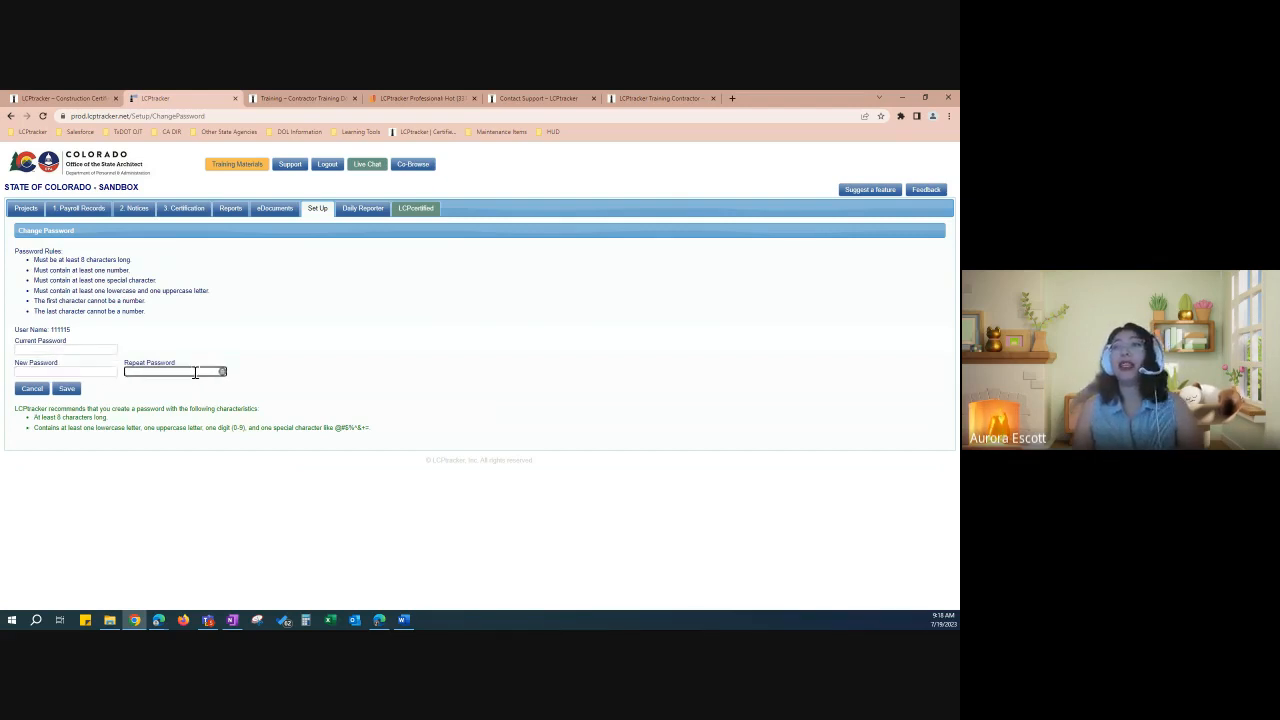
pyautogui.click(32, 262)
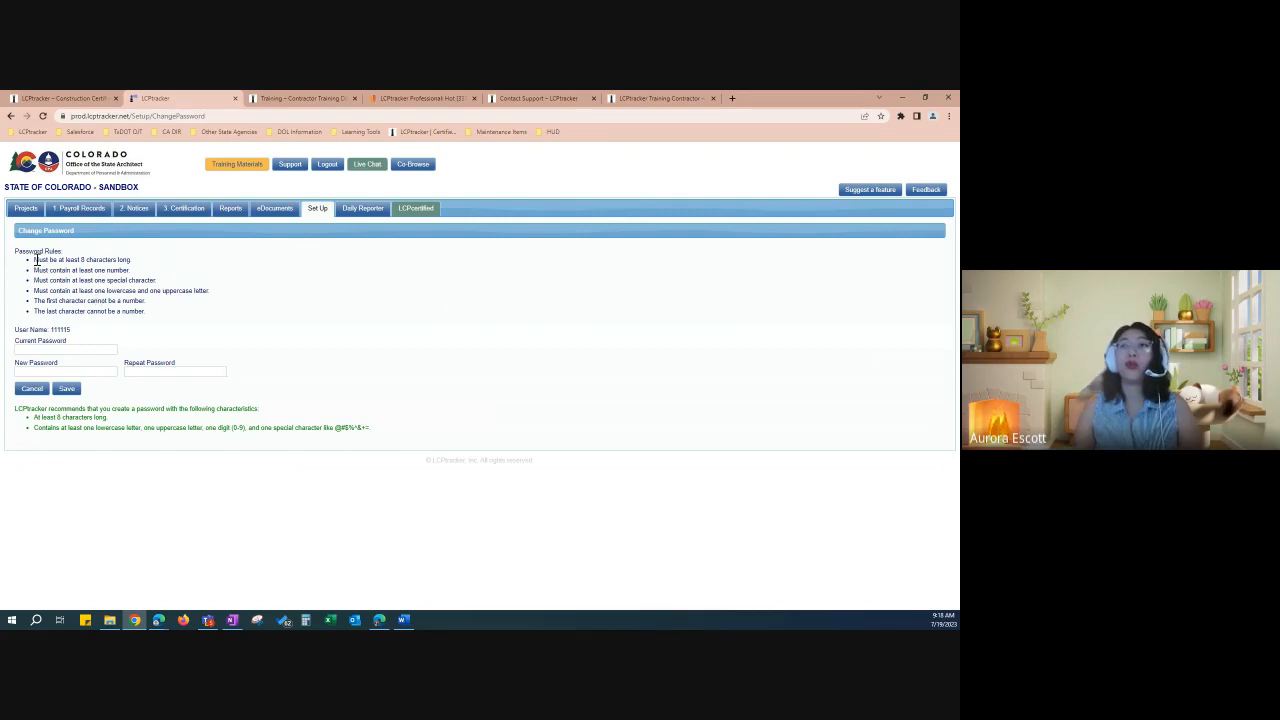
pyautogui.moveTo(35, 260); pyautogui.dragTo(144, 316)
pyautogui.click(141, 313)
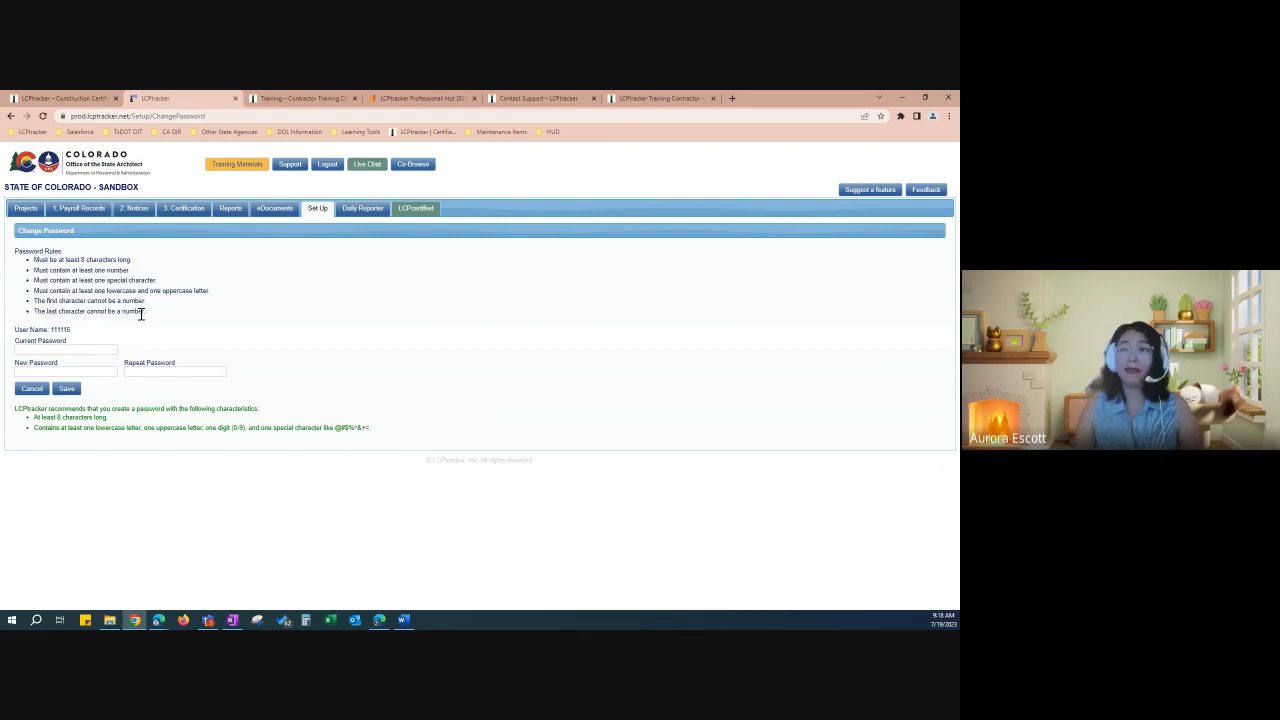
pyautogui.click(65, 373)
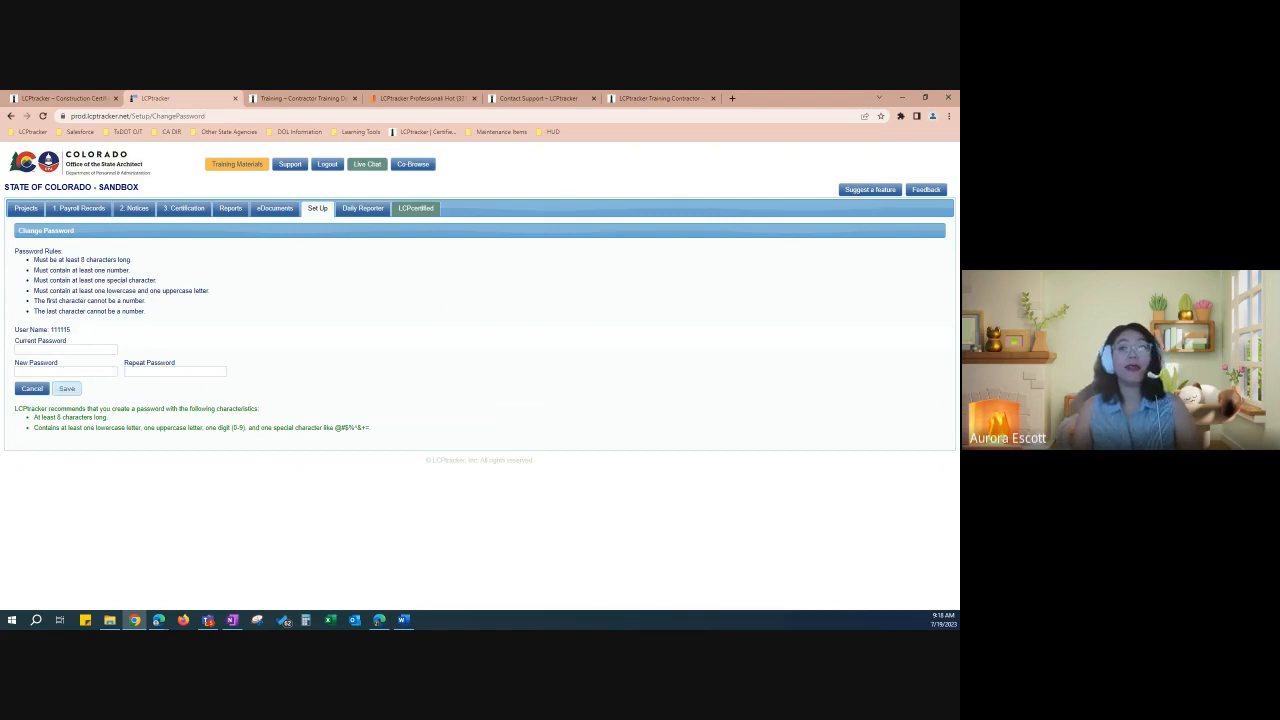
pyautogui.click(31, 392)
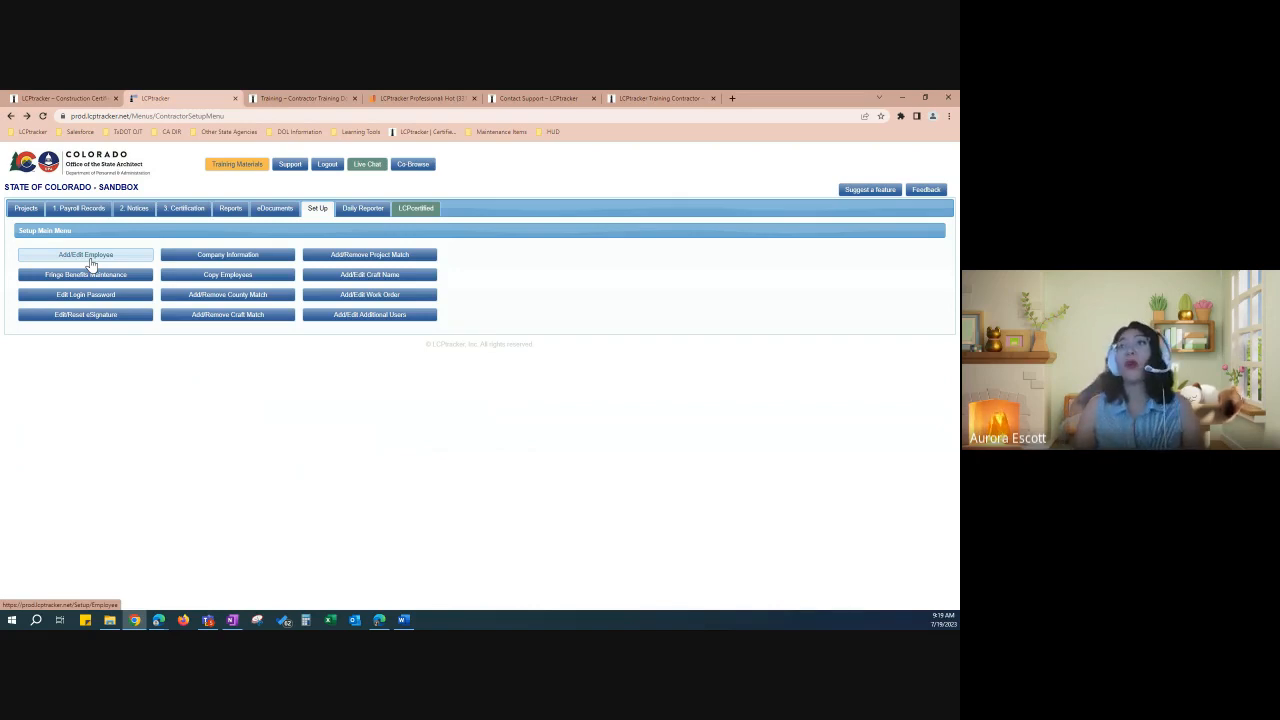
# Step: Go to Add/Edit Employee and expand Filter Employee Selection to show project, city, ZIP and last-name filters
pyautogui.click(90, 262)
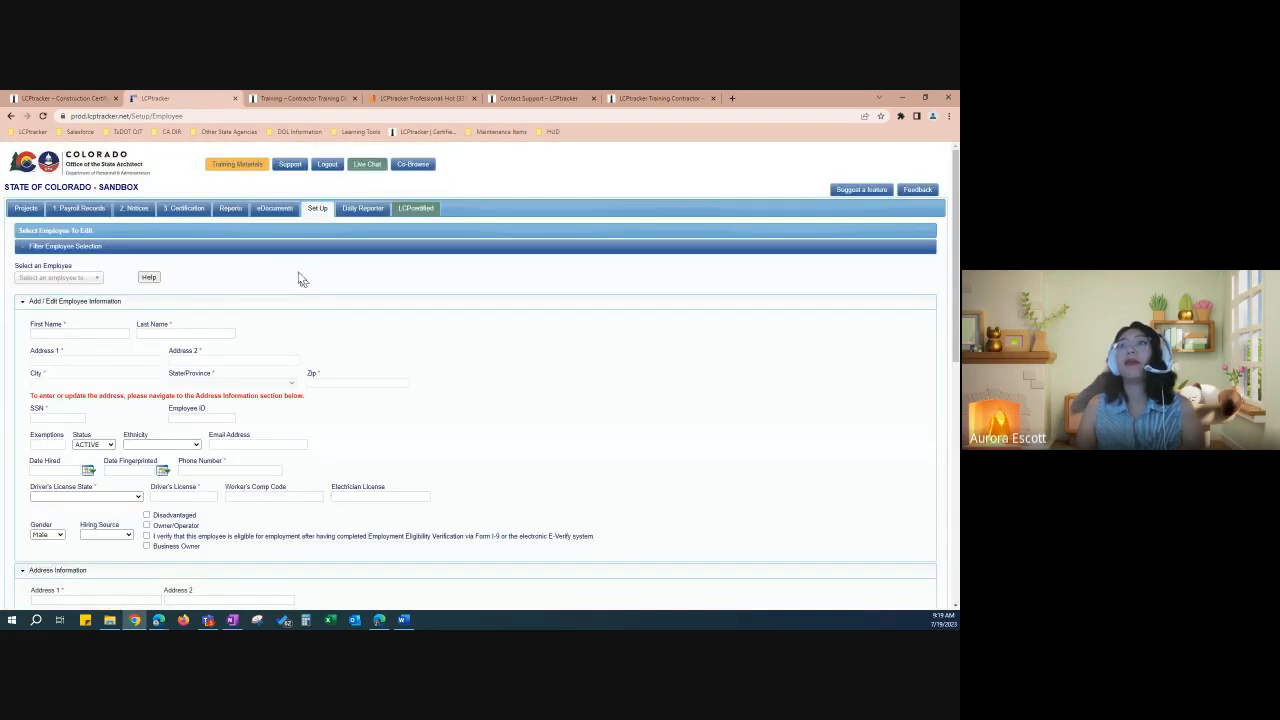
pyautogui.click(61, 250)
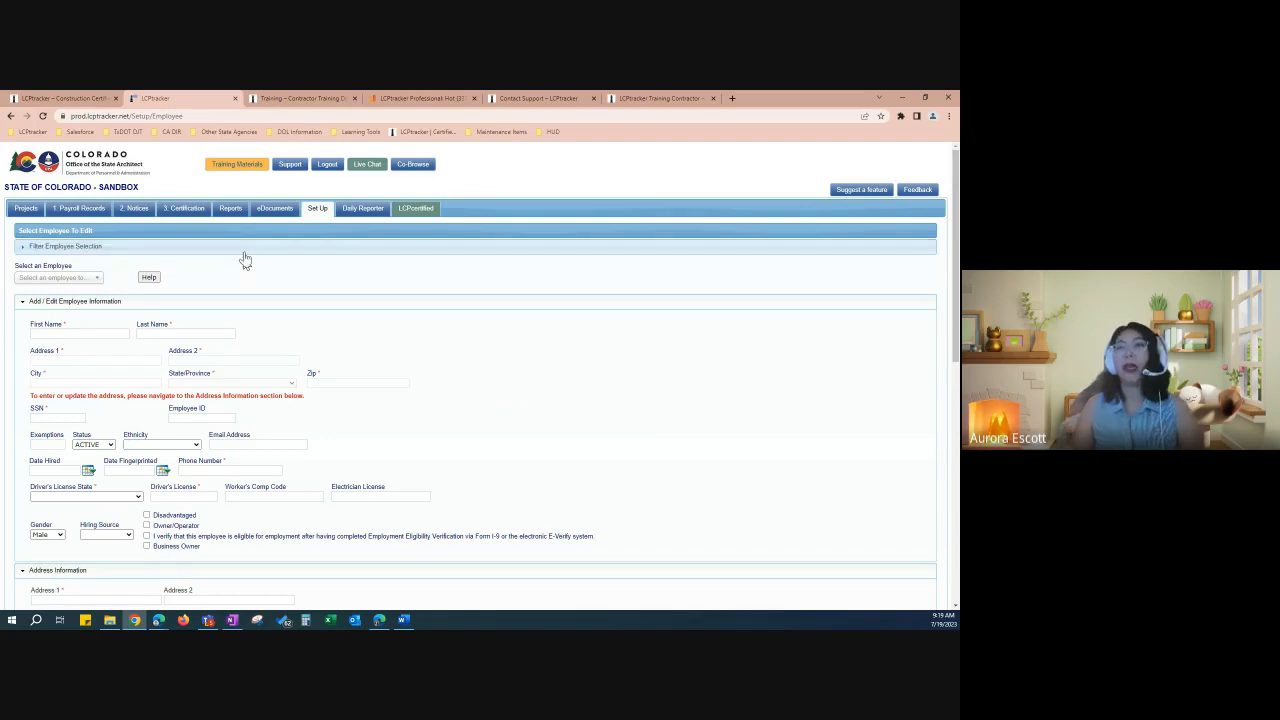
pyautogui.click(245, 258)
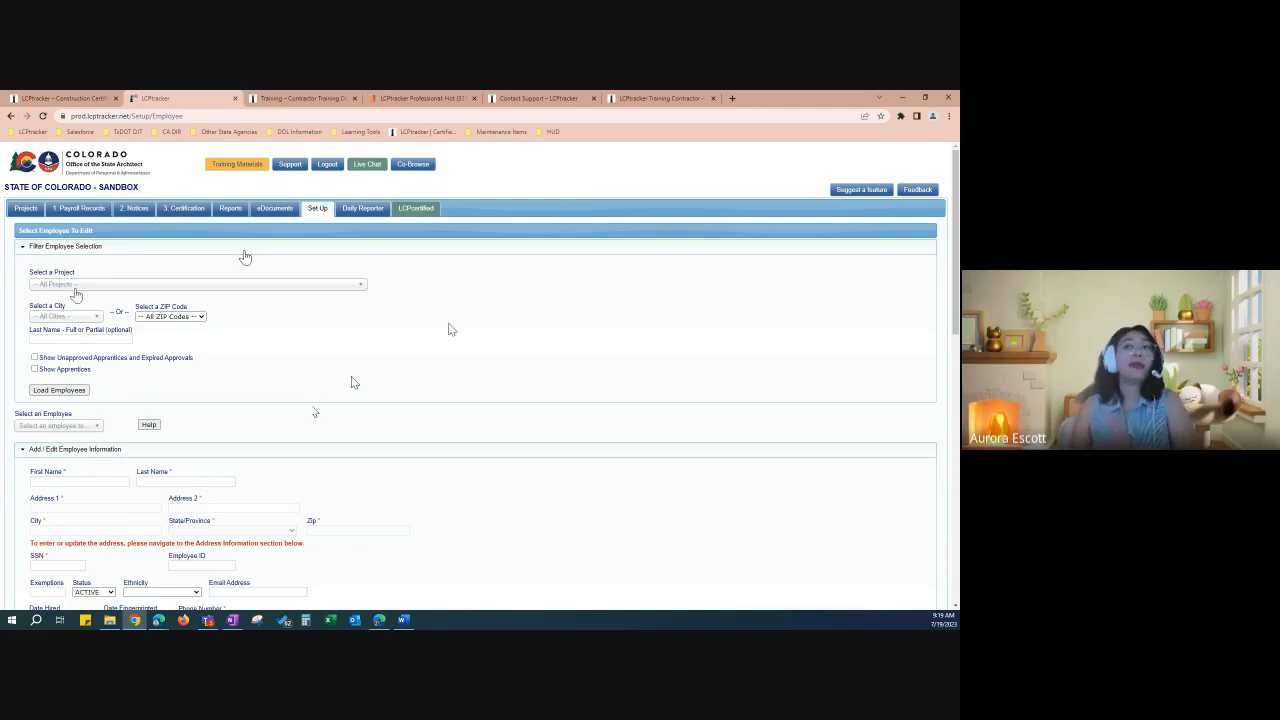
# Step: Filter employees by a last name, load them, and pick the second of the two matches
pyautogui.click(86, 339)
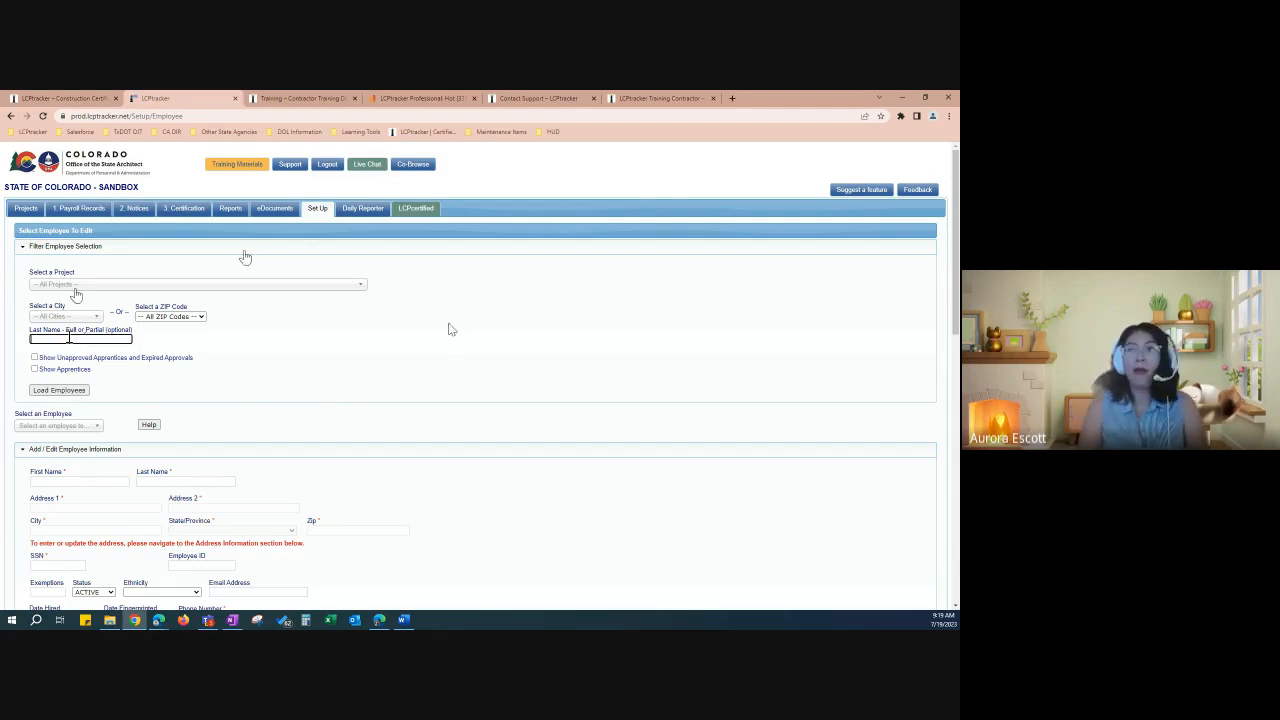
pyautogui.write('firster')
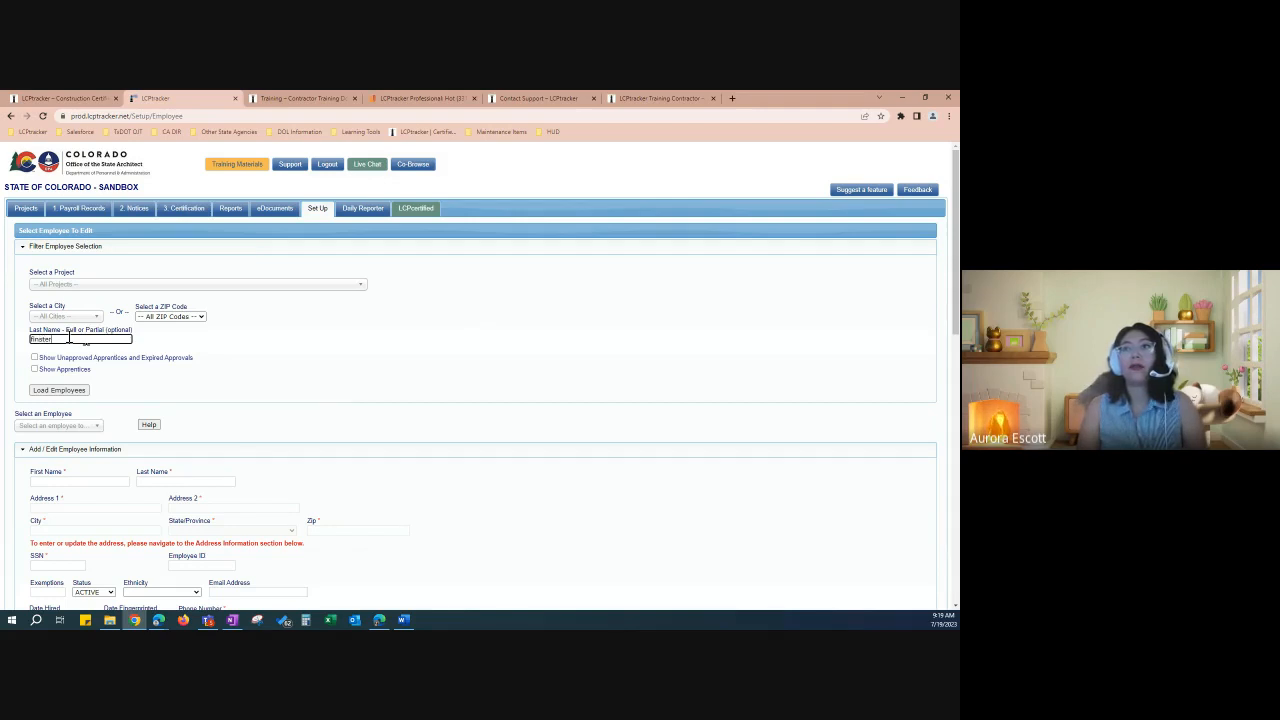
pyautogui.click(71, 392)
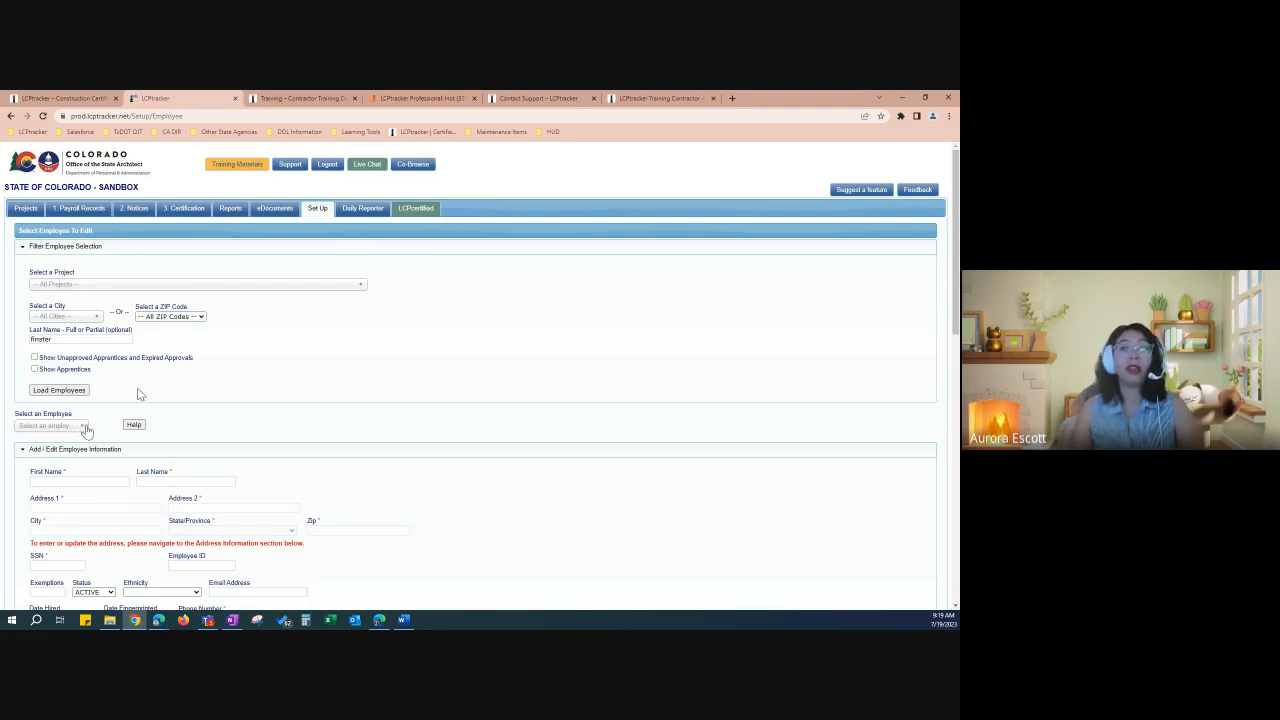
pyautogui.click(86, 428)
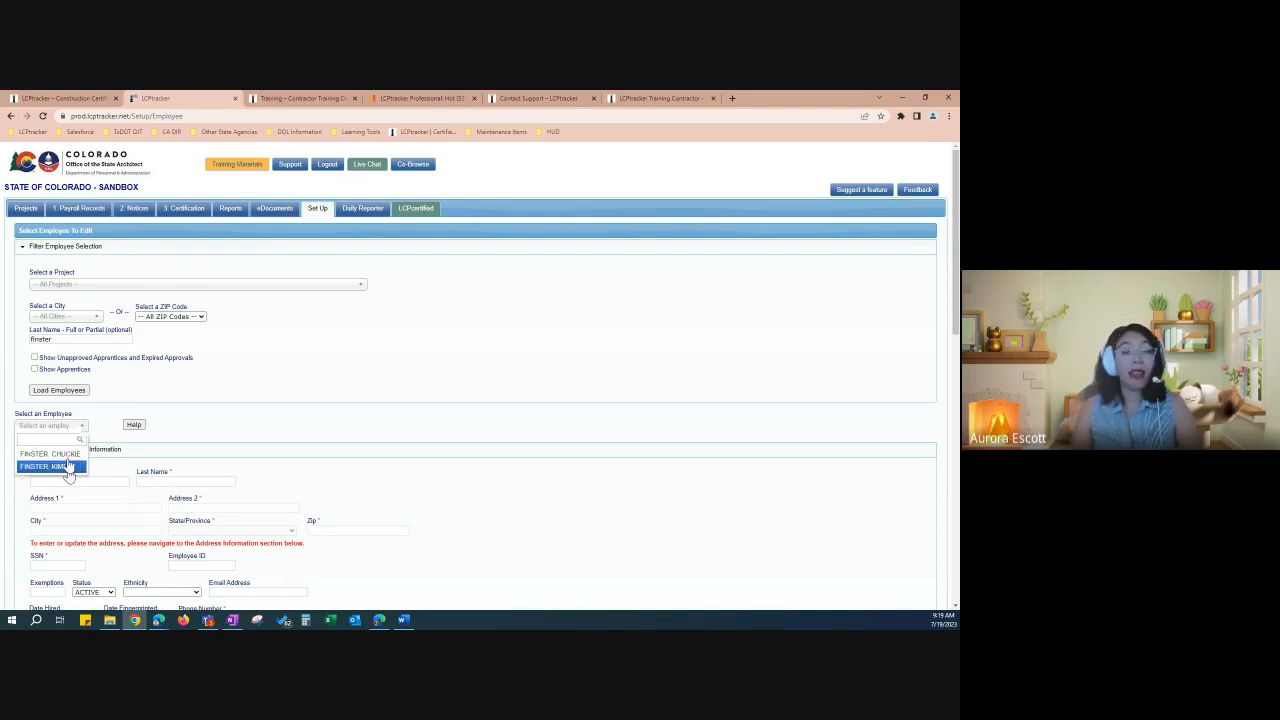
pyautogui.click(68, 468)
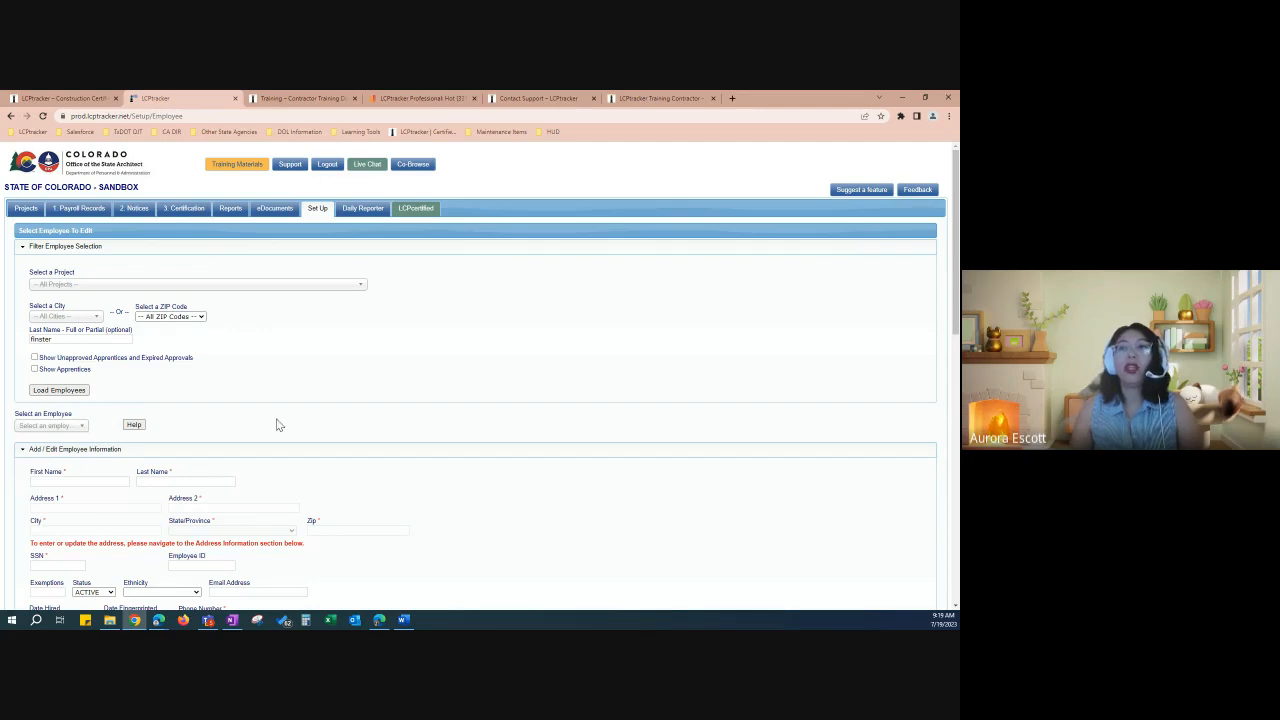
pyautogui.scroll(-2, 249, 415)
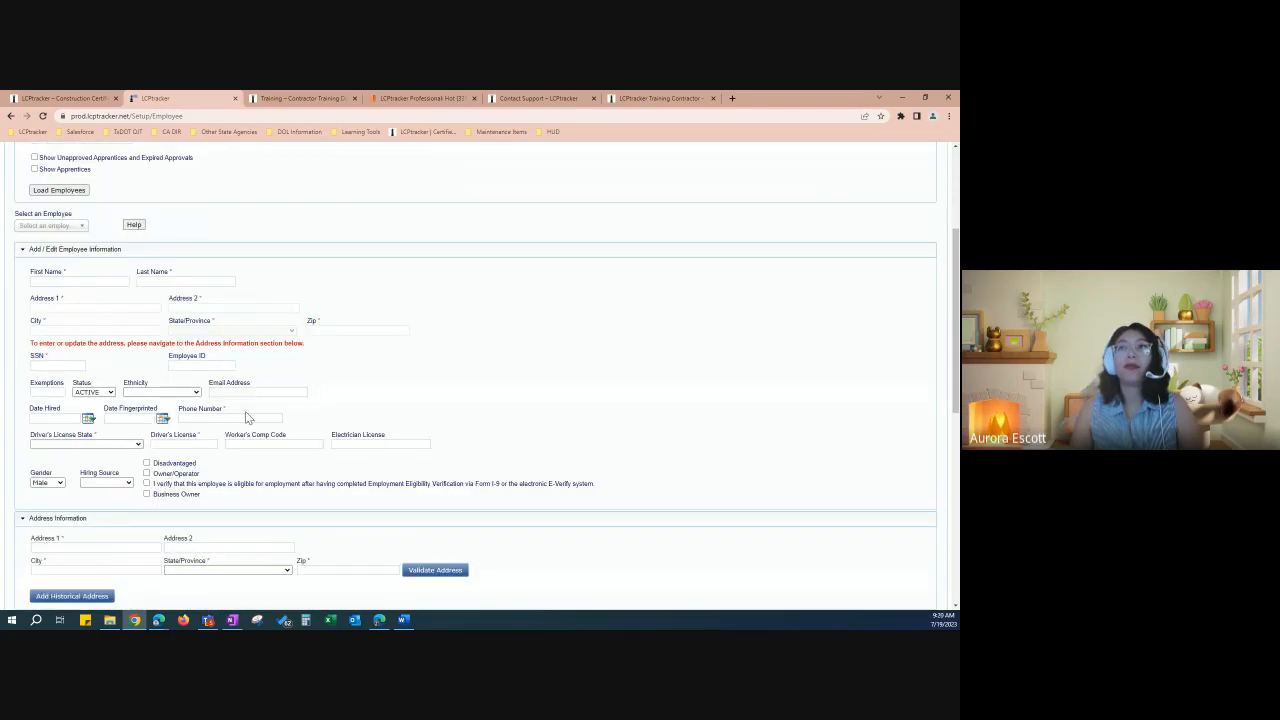
pyautogui.scroll(-1, 249, 415)
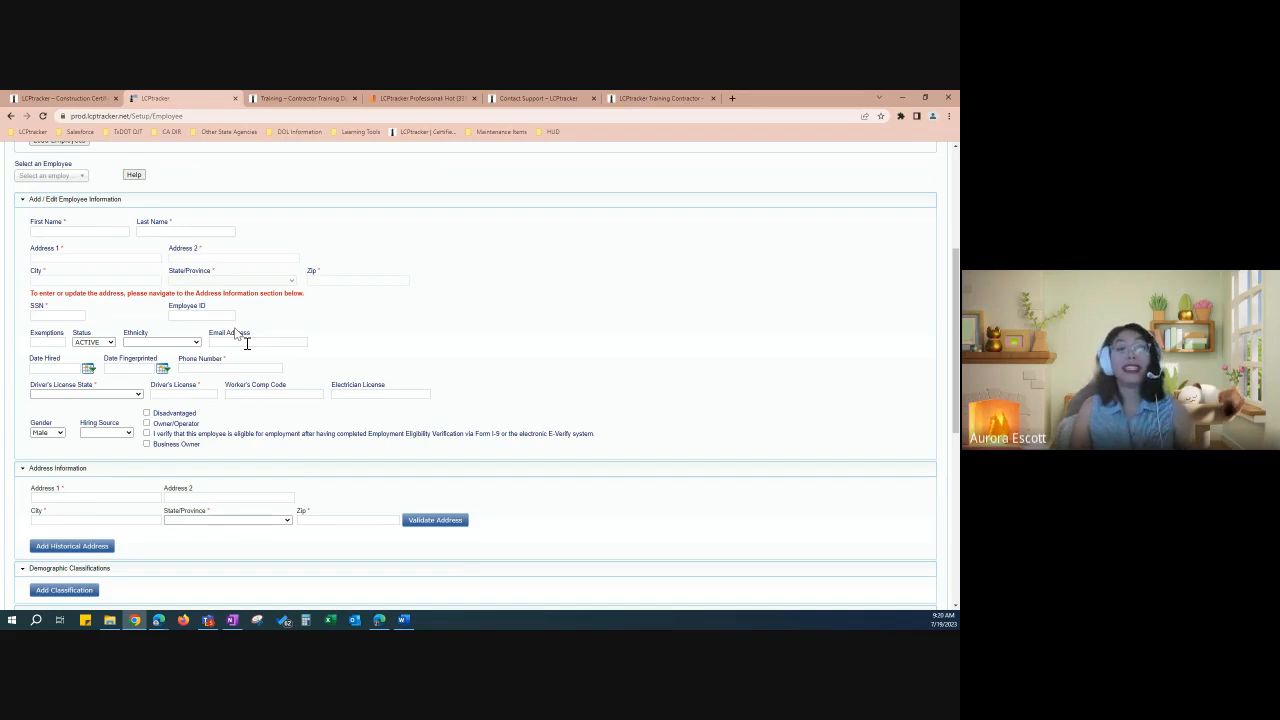
pyautogui.click(73, 232)
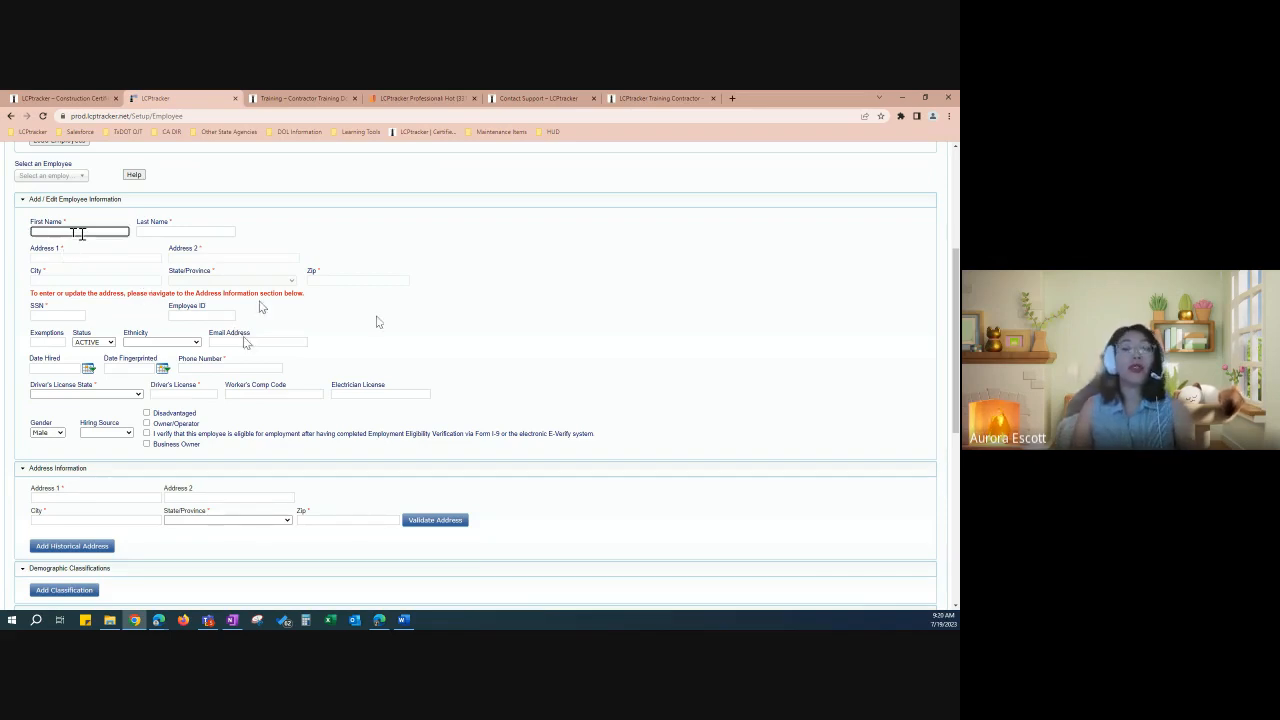
pyautogui.click(167, 229)
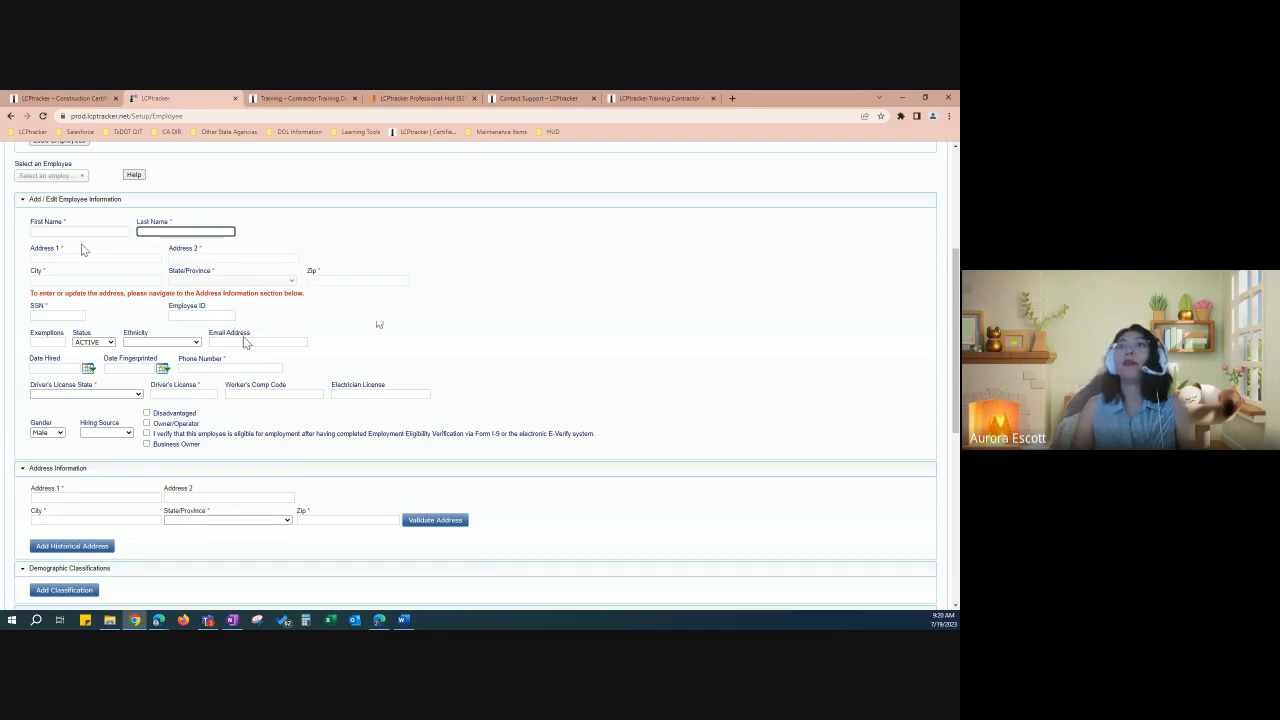
pyautogui.click(50, 258)
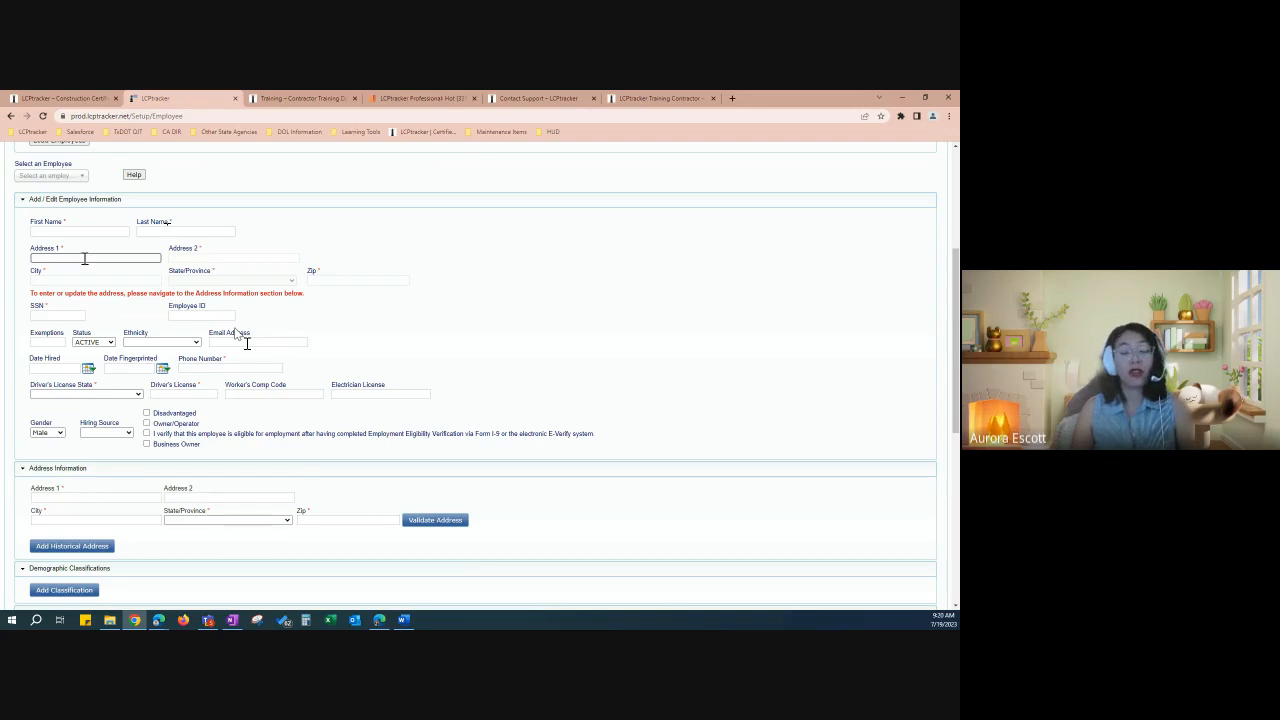
pyautogui.click(66, 316)
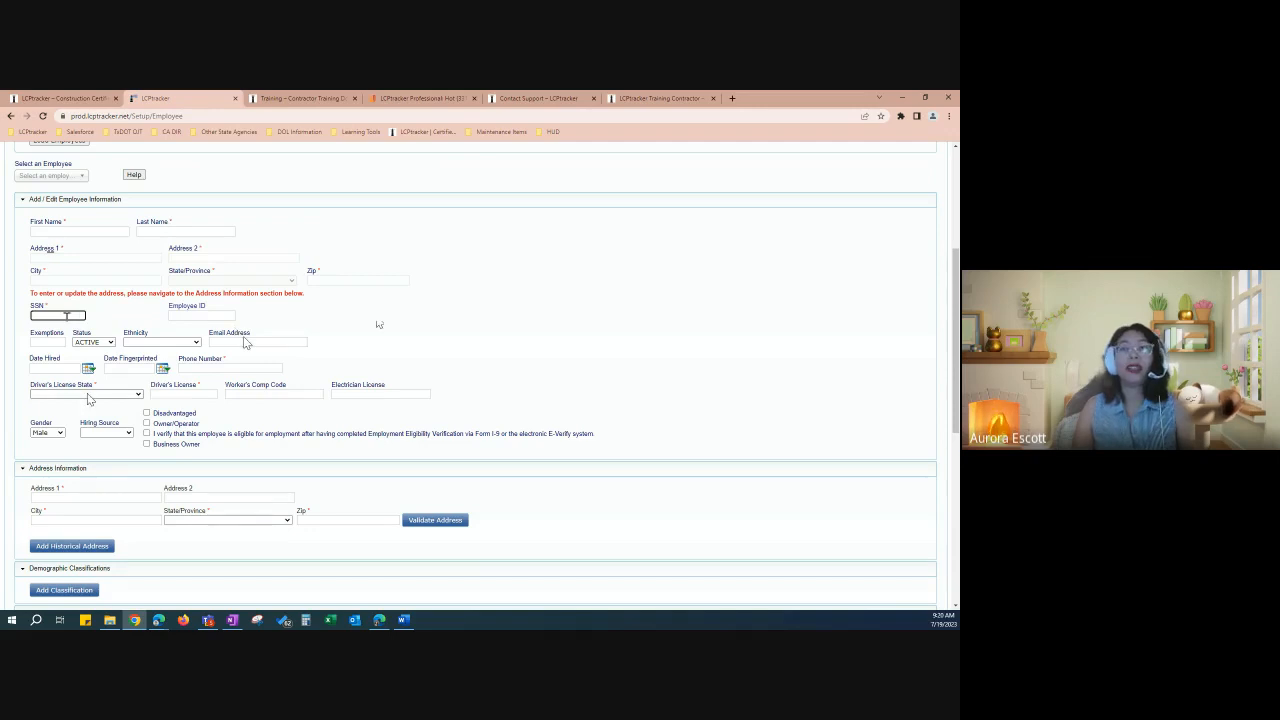
pyautogui.click(190, 392)
pyautogui.click(206, 374)
pyautogui.scroll(-1, 163, 414)
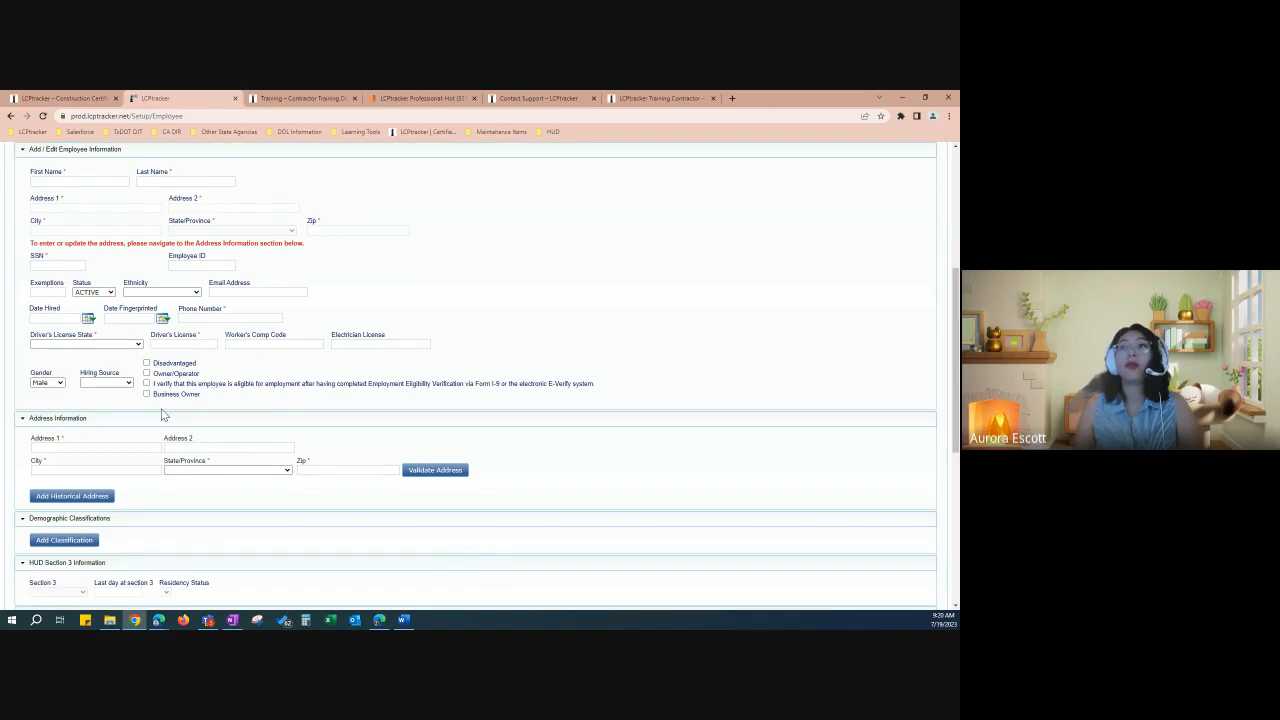
pyautogui.scroll(-1, 163, 414)
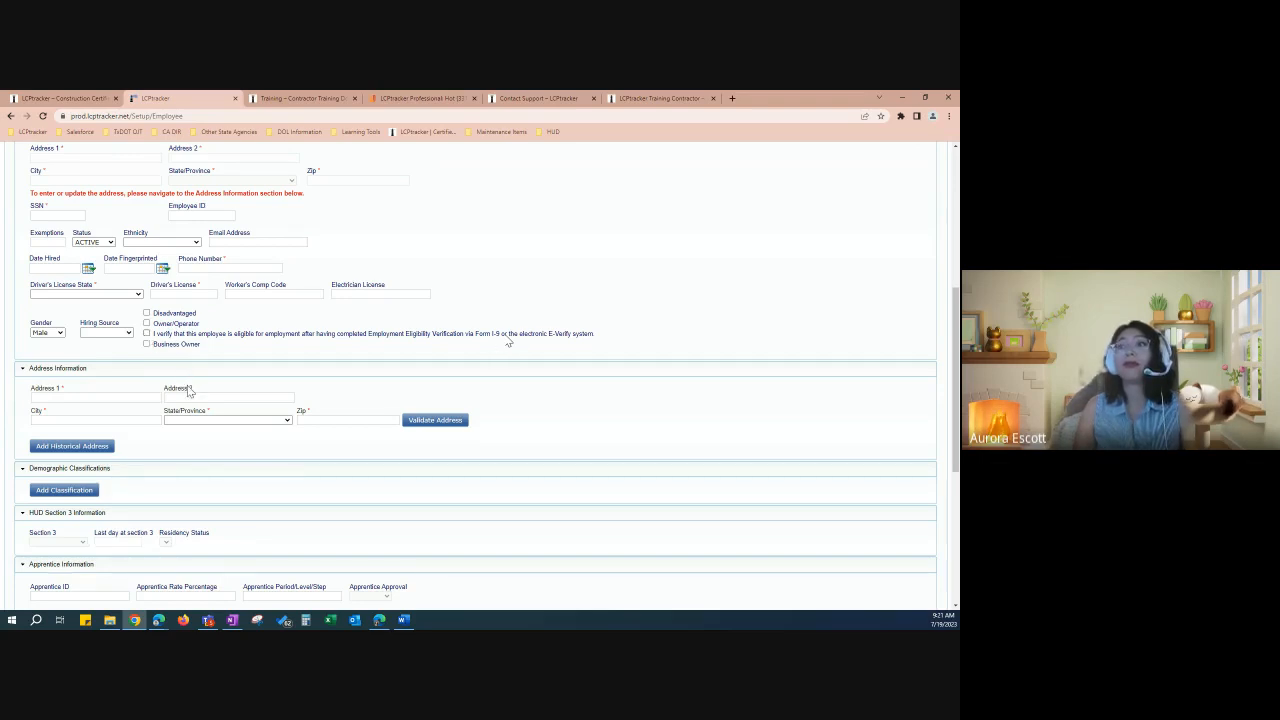
pyautogui.scroll(-2, 188, 390)
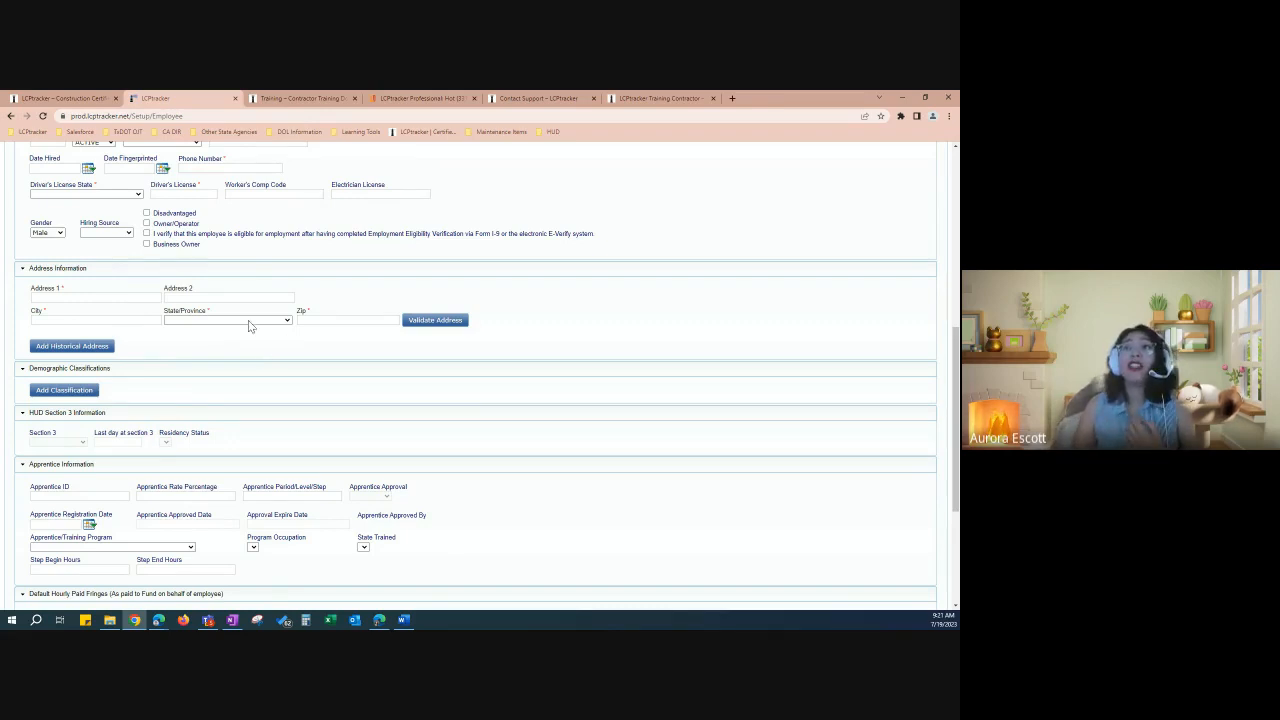
# Step: Enter the employee's street and city, choose CA - CALIFORNIA as the state, and fill in the ZIP code
pyautogui.click(151, 296)
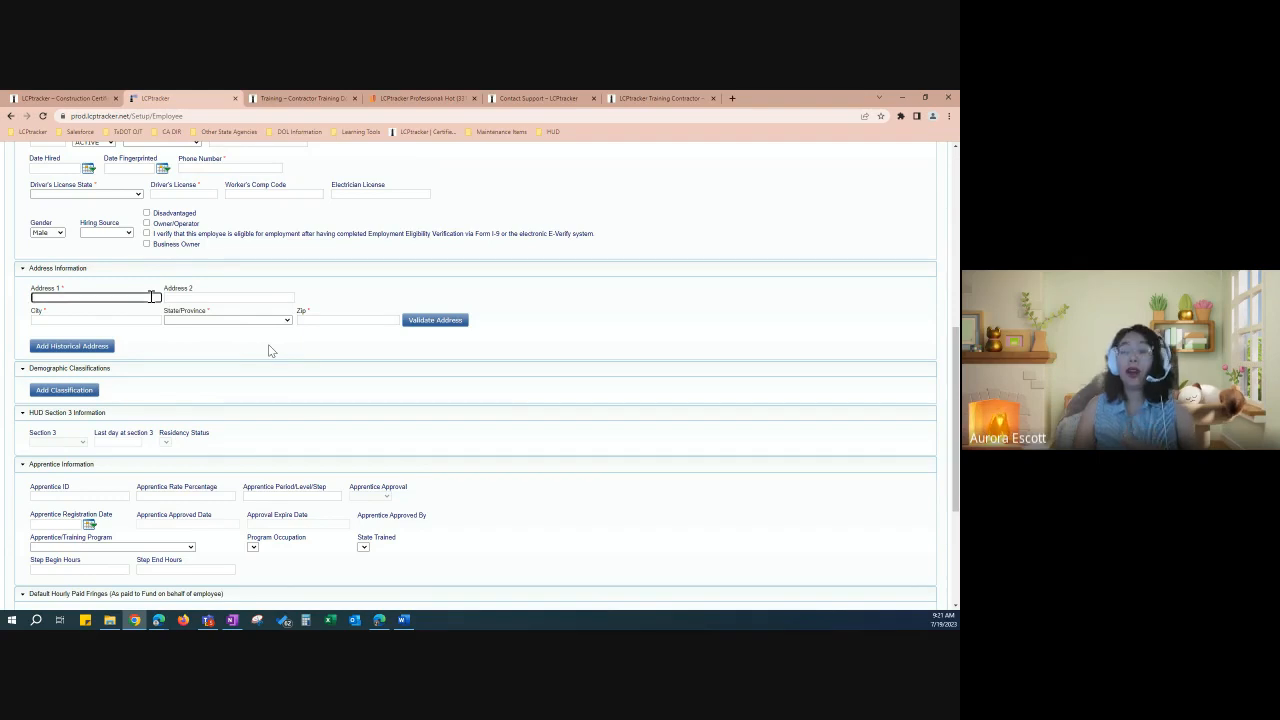
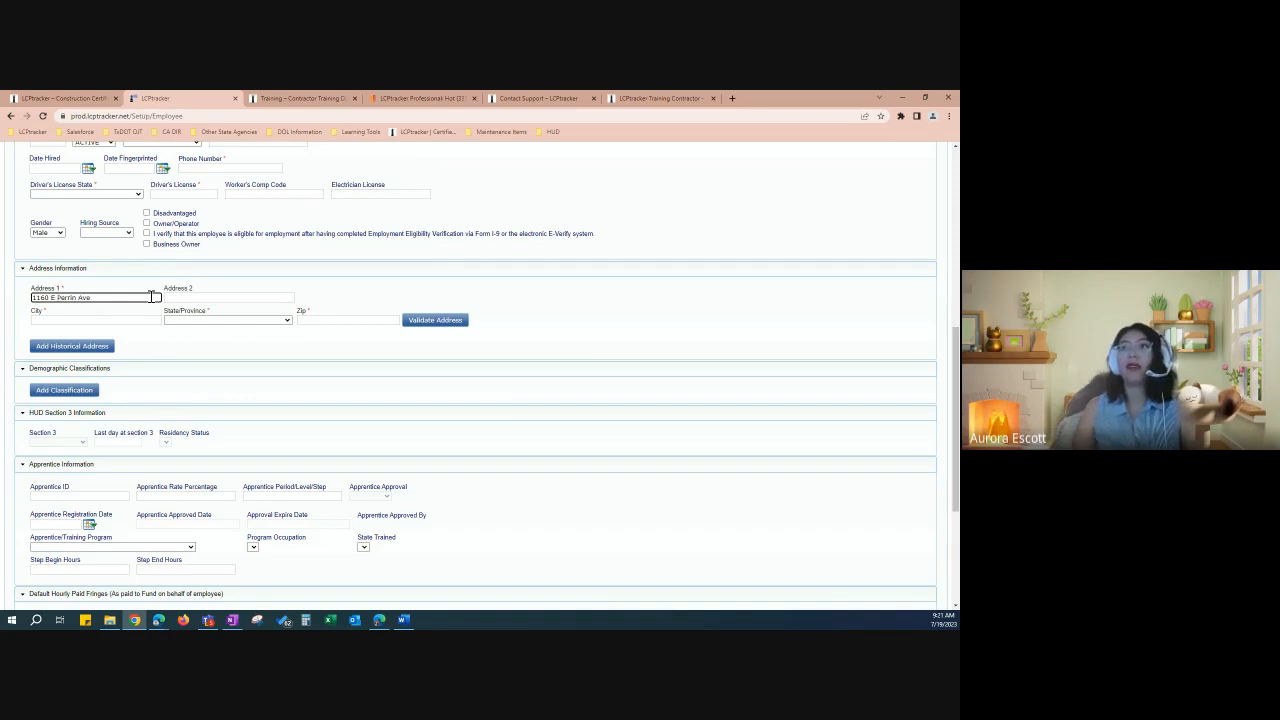
pyautogui.click(137, 320)
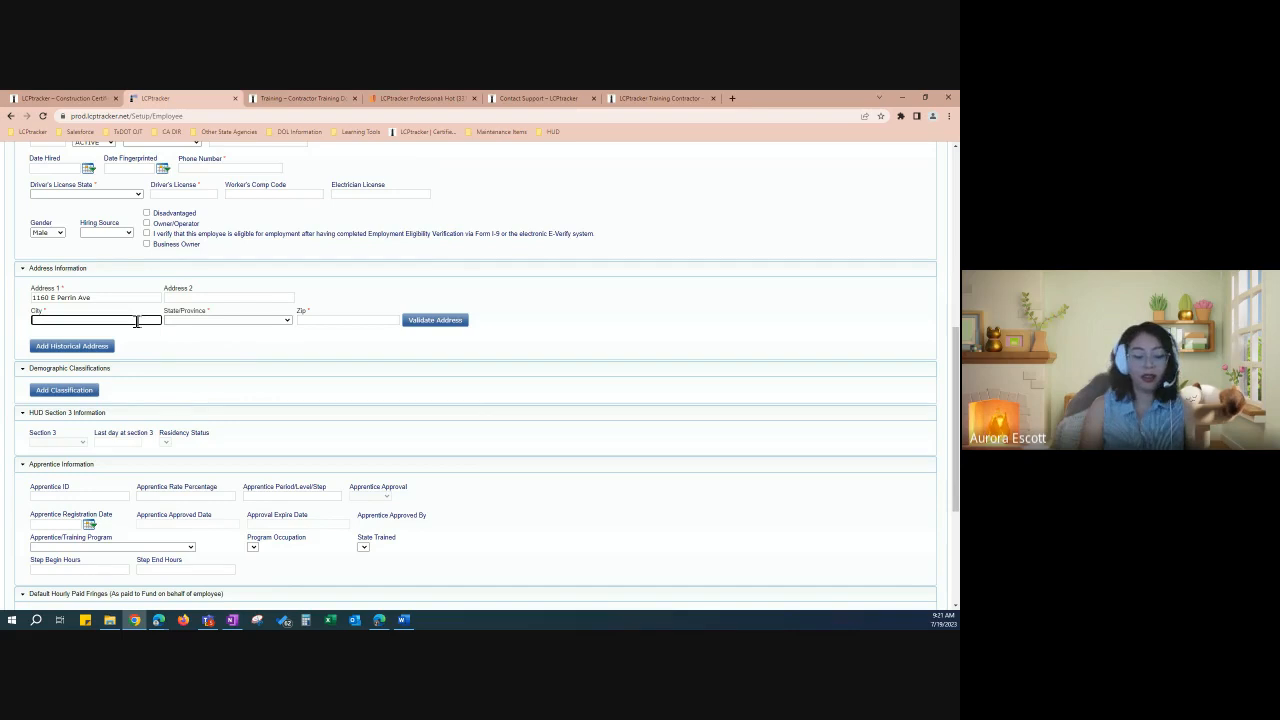
pyautogui.write('Fre')
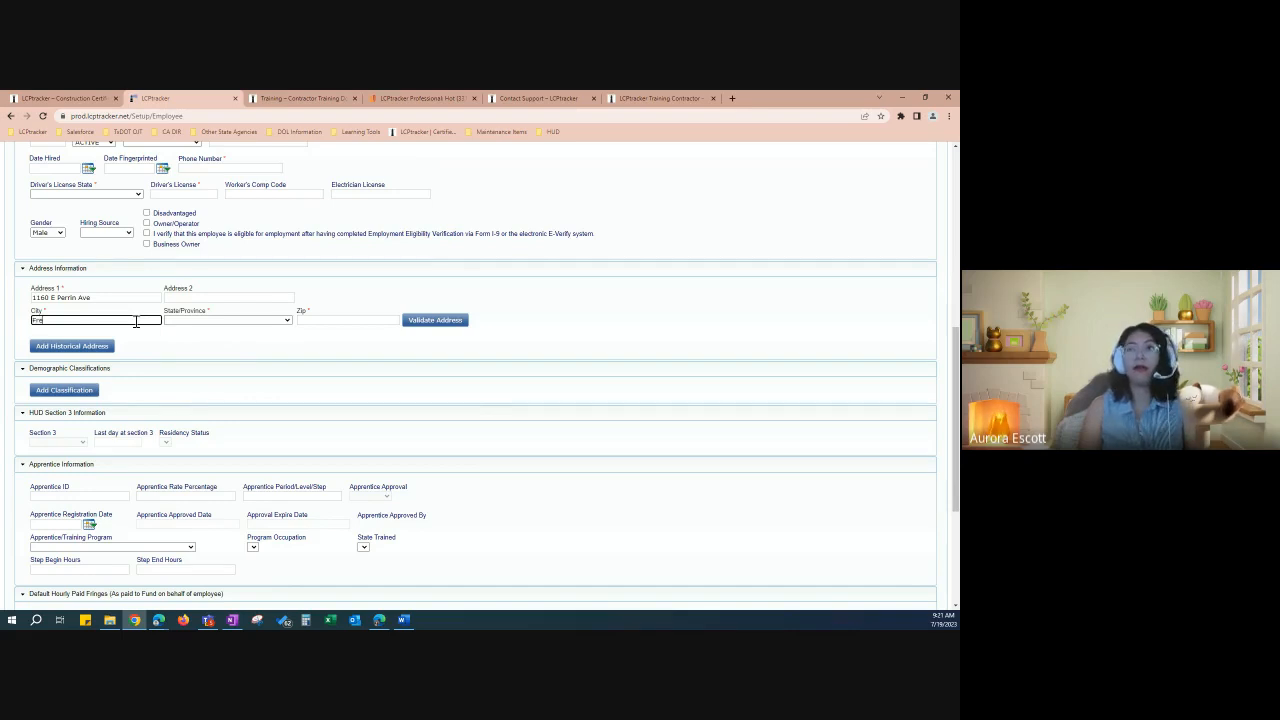
pyautogui.write('sno')
pyautogui.press('Tab')
pyautogui.press('c')
pyautogui.press('Tab')
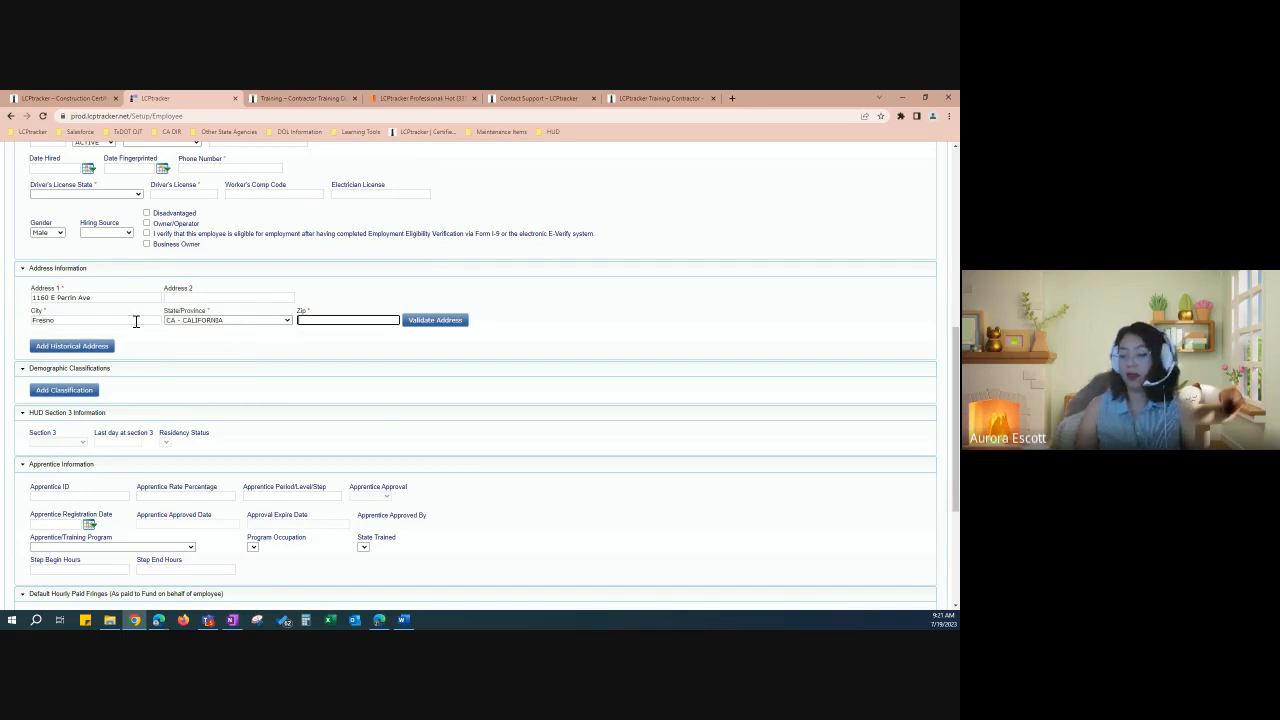
pyautogui.write('93720')
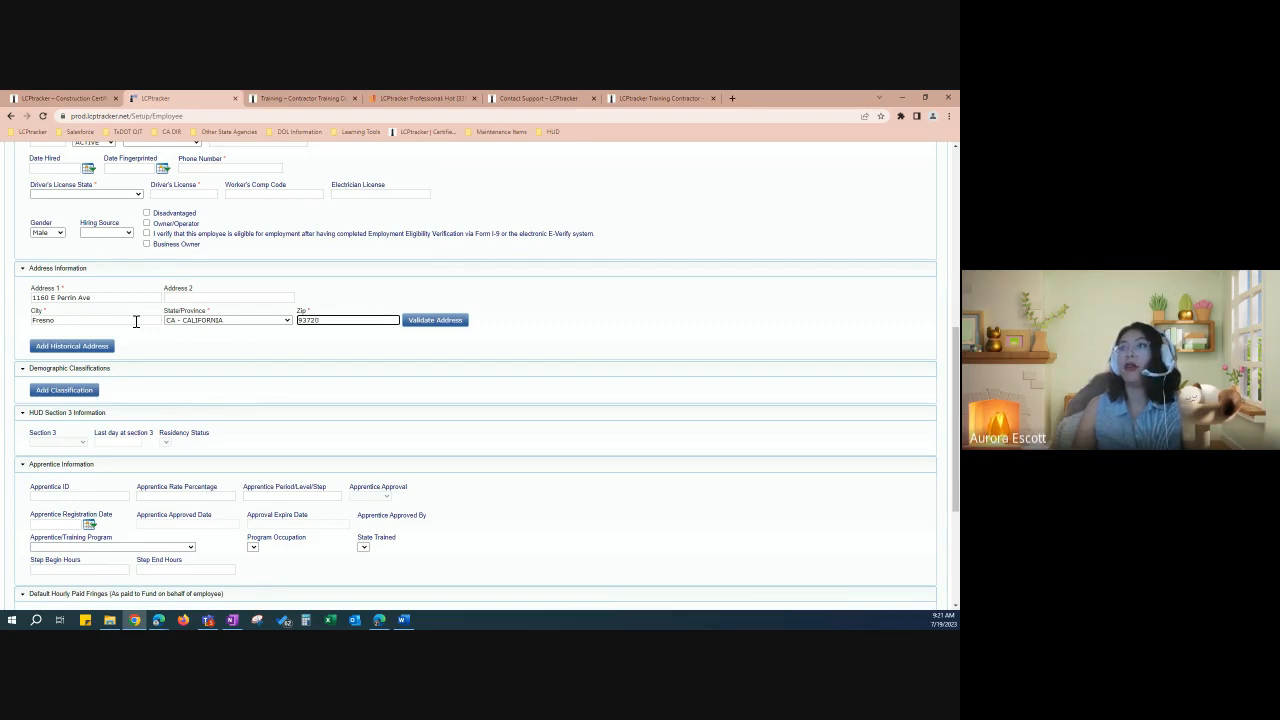
# Step: Validate the address, accept the suggested verified address, and dismiss the missing apartment/unit number note
pyautogui.click(441, 328)
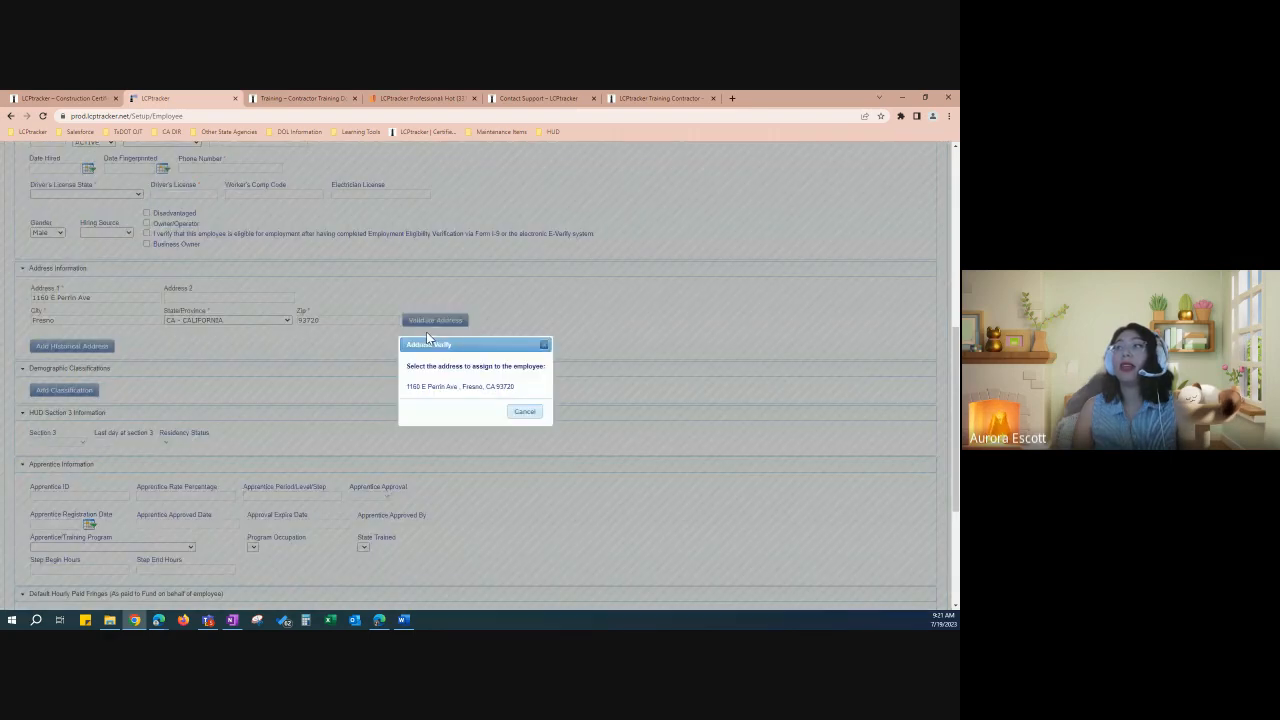
pyautogui.moveTo(423, 322); pyautogui.dragTo(413, 277)
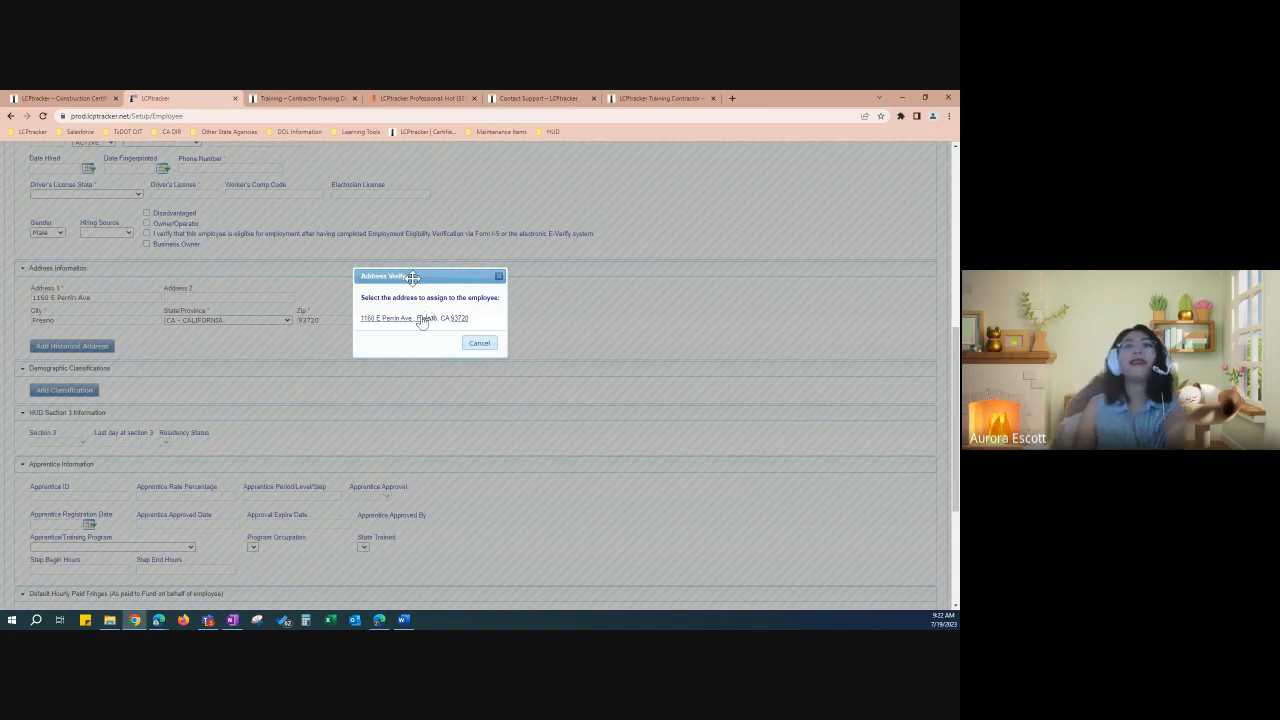
pyautogui.click(426, 312)
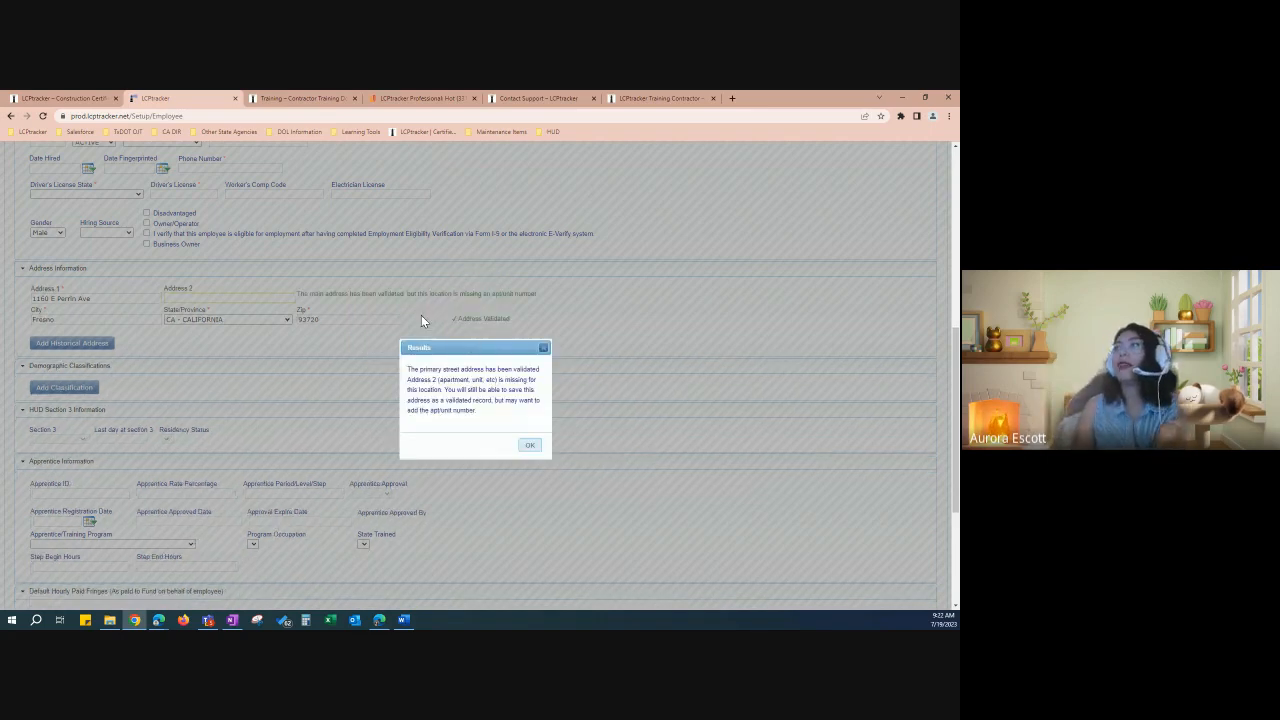
pyautogui.moveTo(470, 338); pyautogui.dragTo(405, 262)
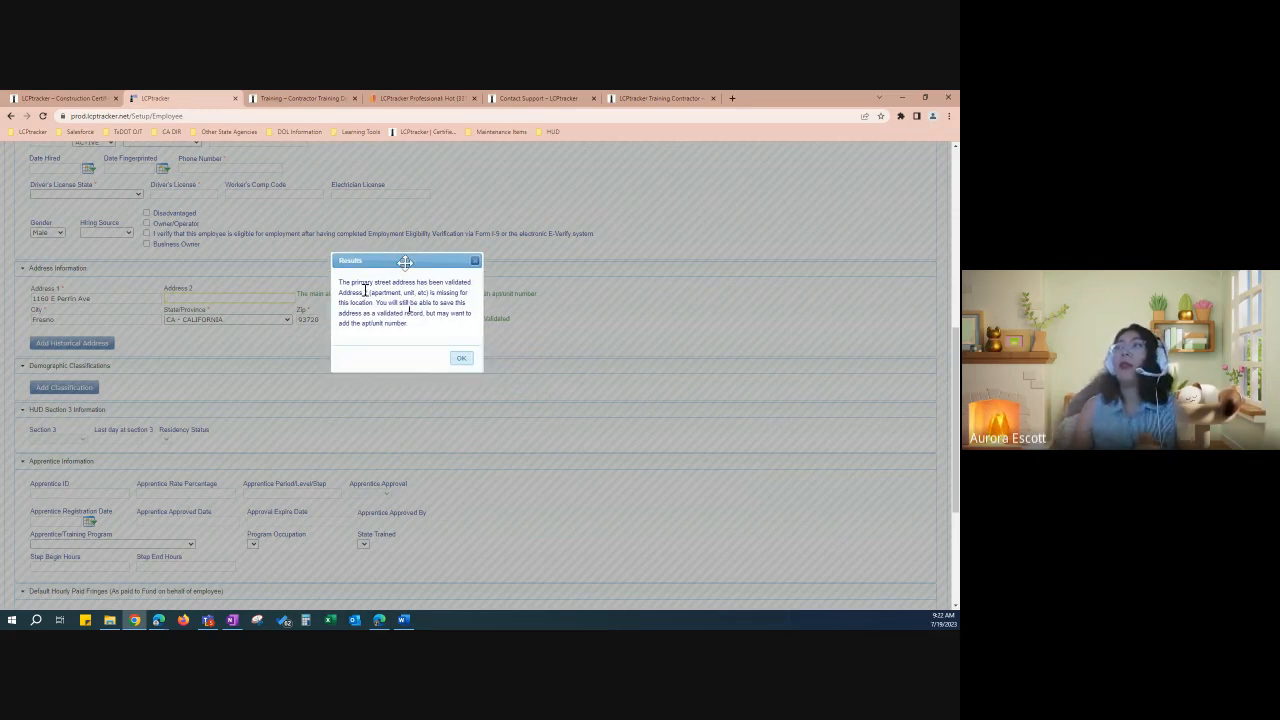
pyautogui.moveTo(340, 283); pyautogui.dragTo(463, 295)
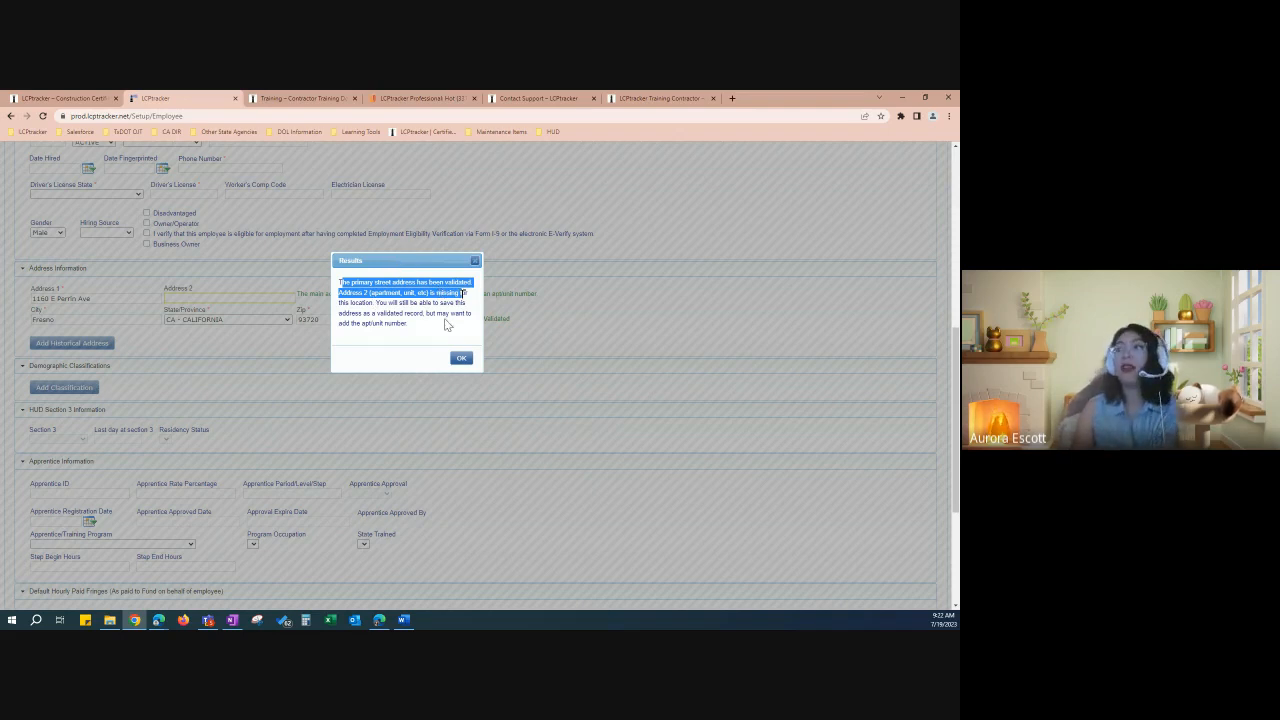
pyautogui.click(461, 360)
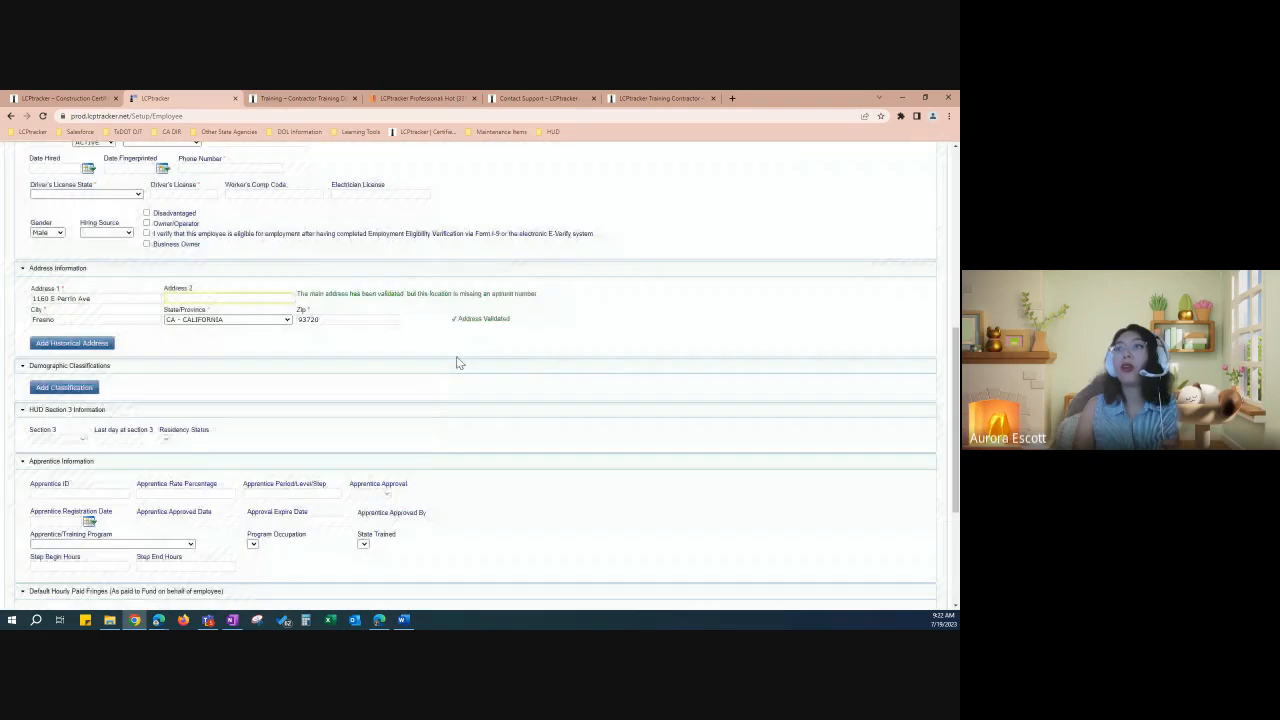
pyautogui.click(259, 296)
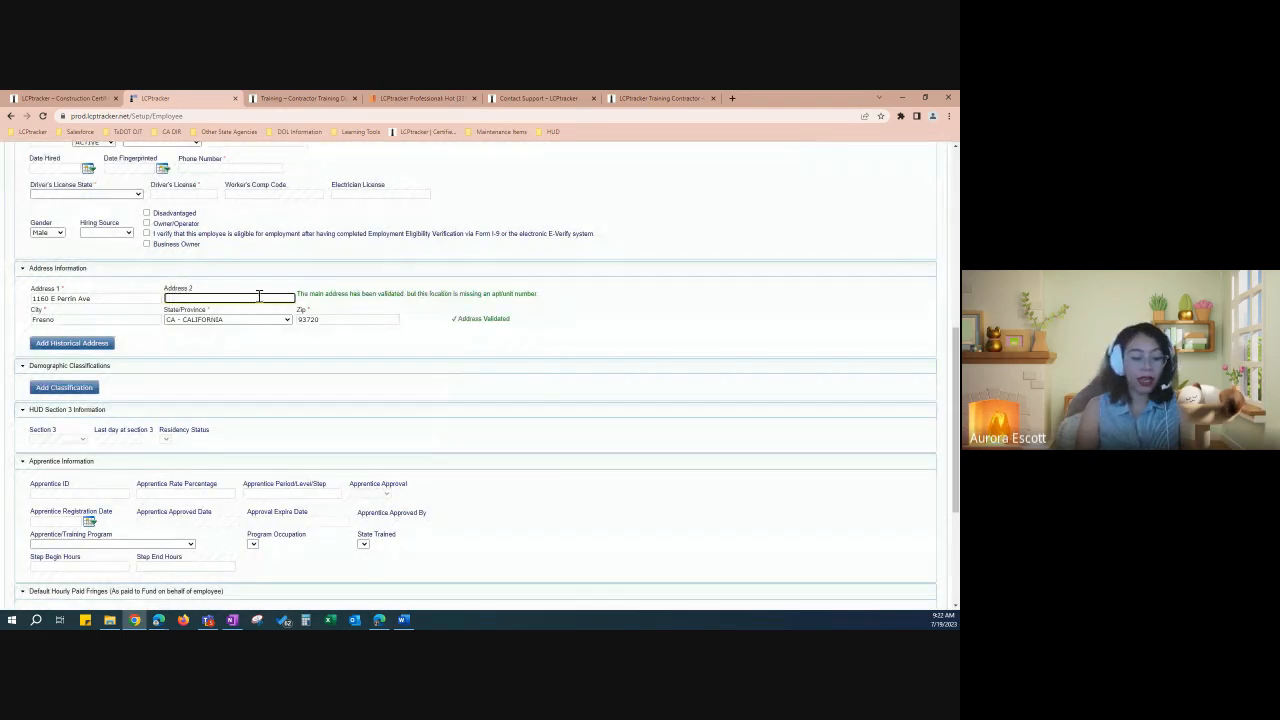
pyautogui.write('Apt')
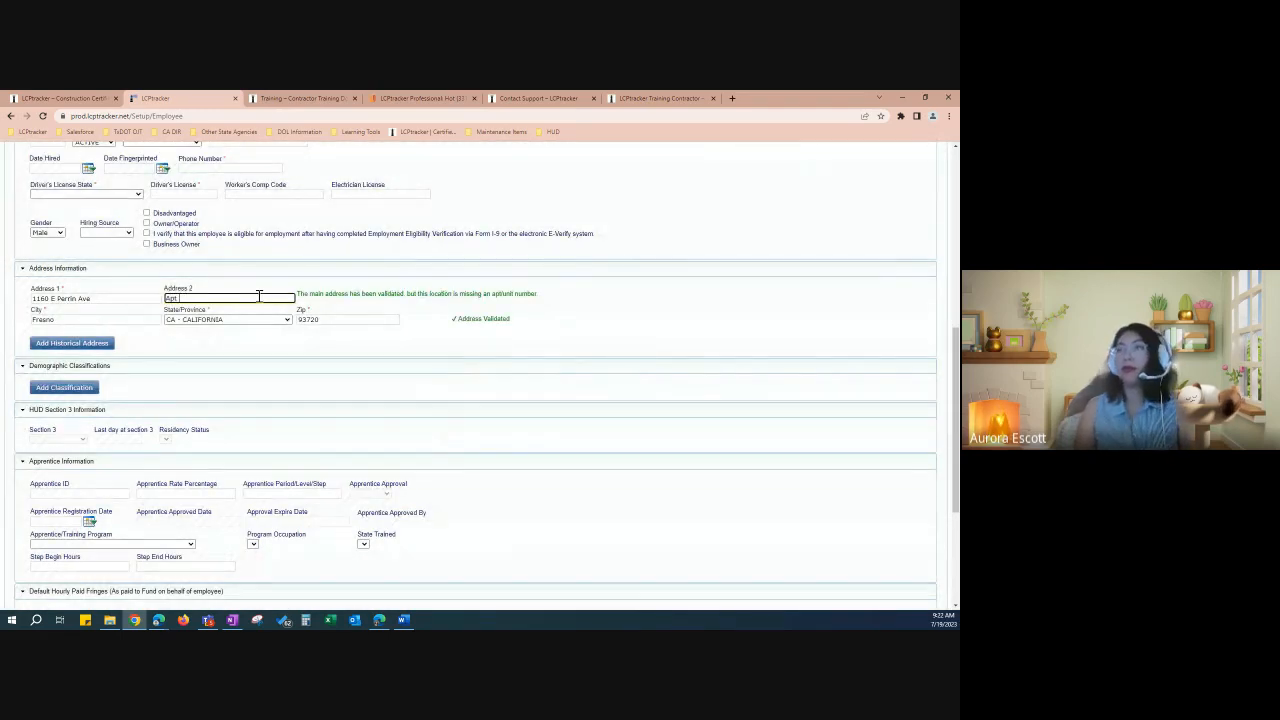
pyautogui.write(' 204')
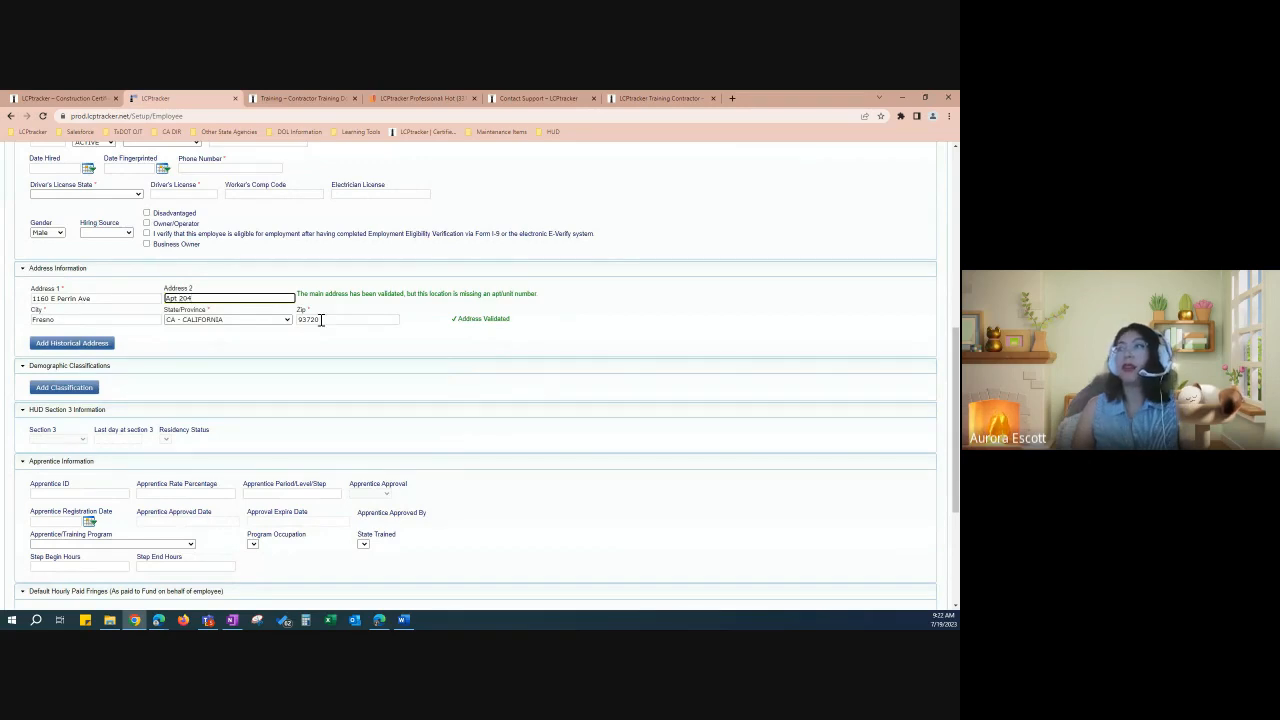
pyautogui.click(342, 341)
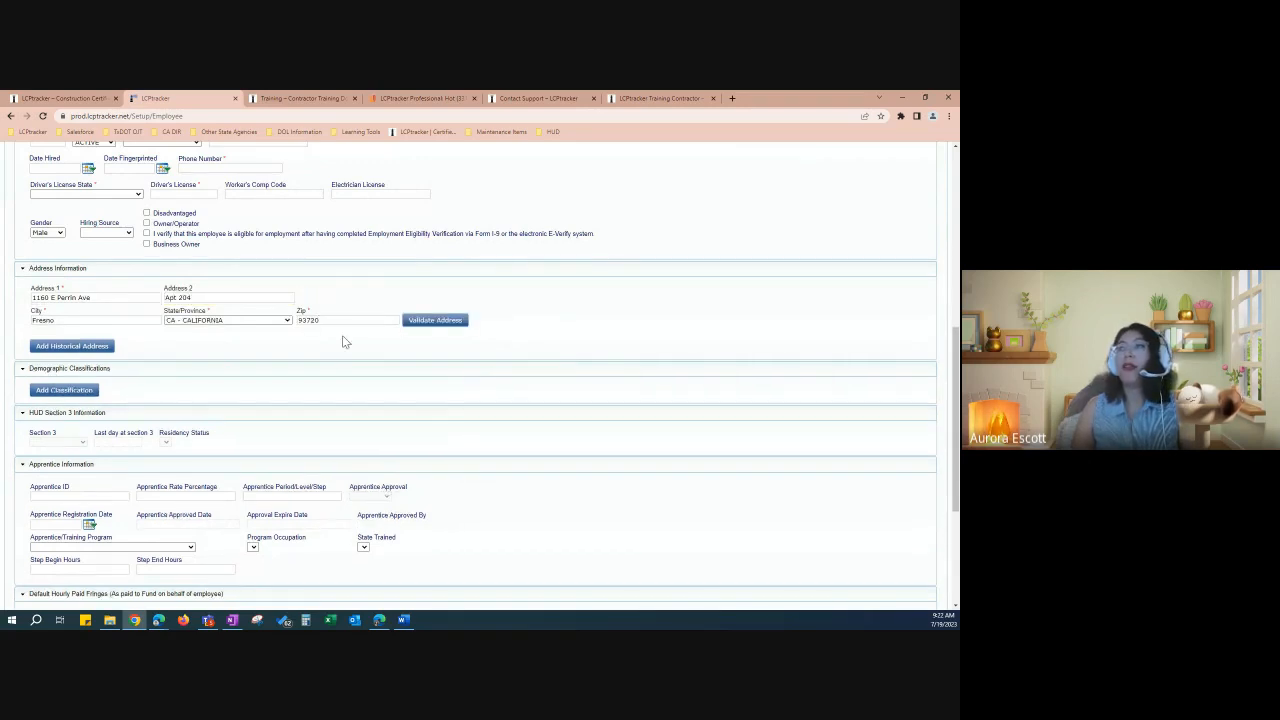
pyautogui.click(452, 330)
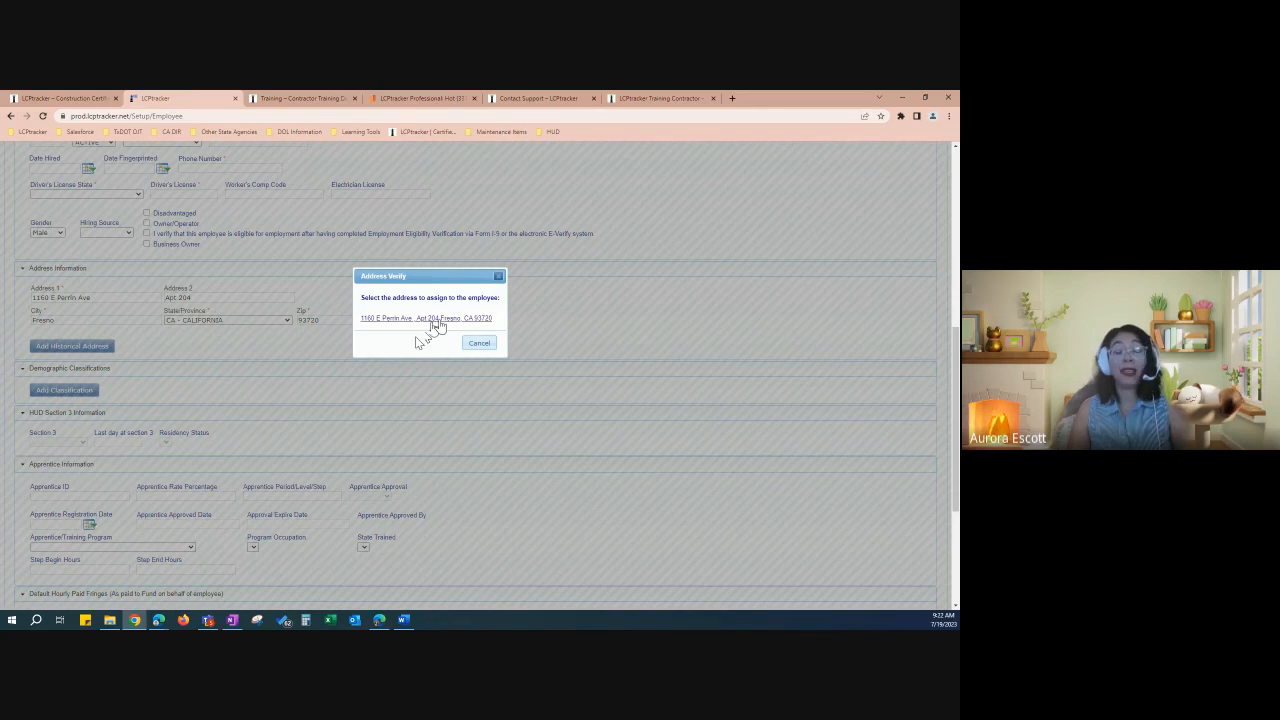
pyautogui.click(440, 319)
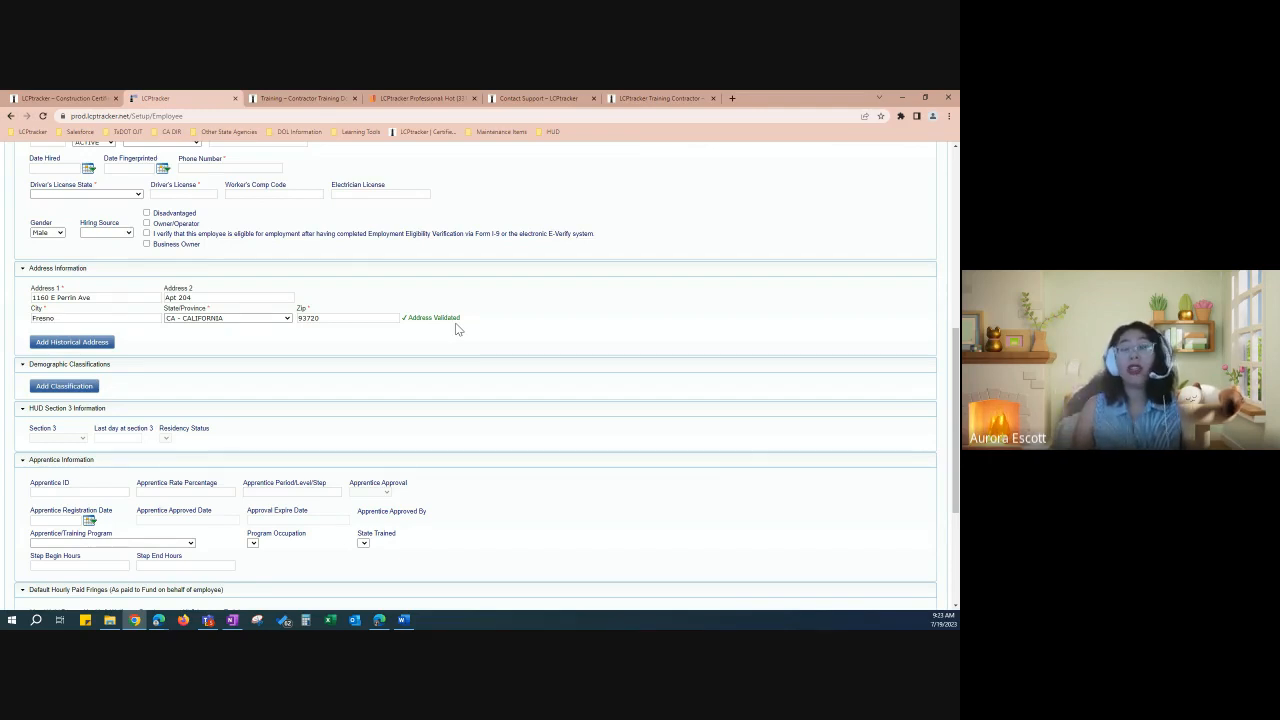
pyautogui.moveTo(462, 318); pyautogui.dragTo(418, 323)
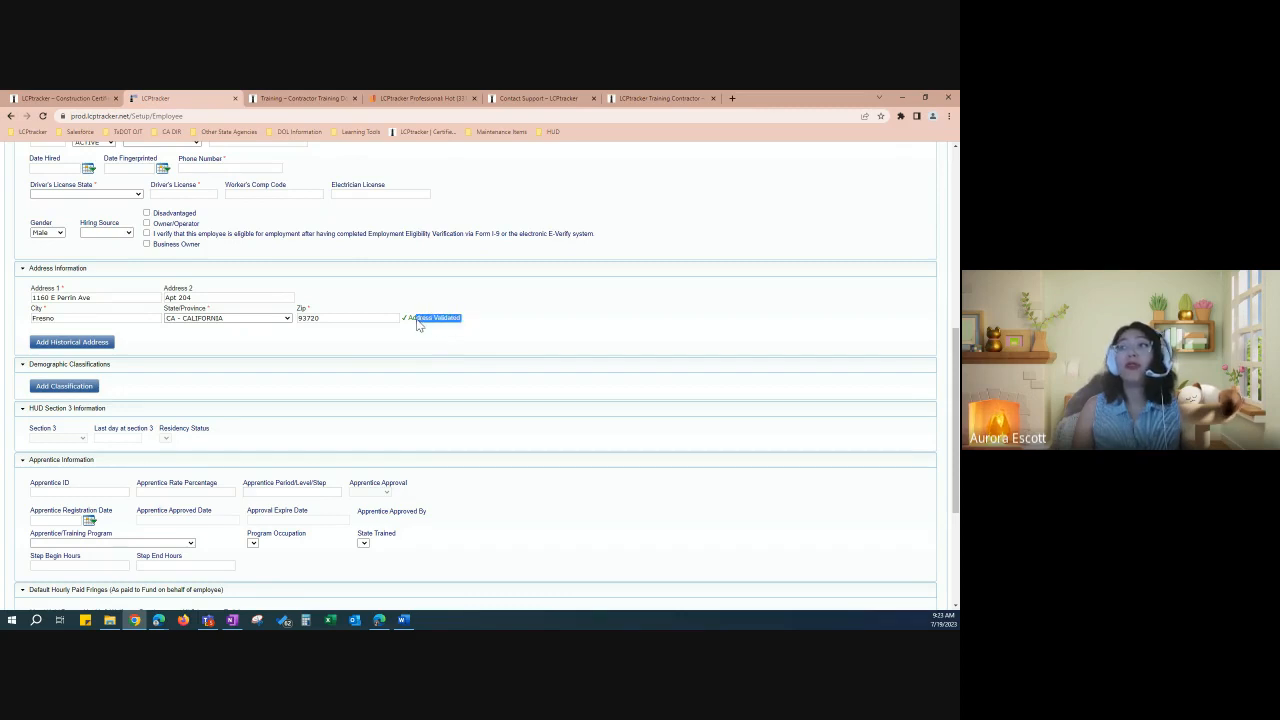
pyautogui.click(416, 336)
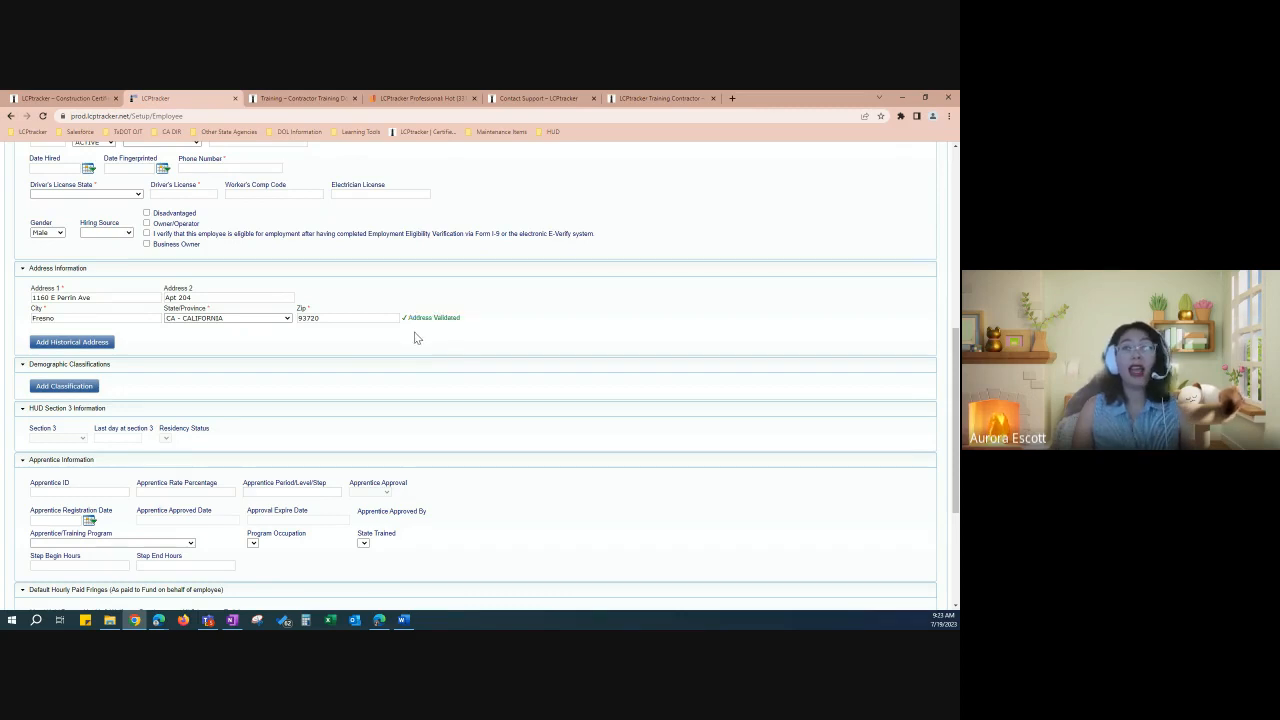
pyautogui.scroll(1, 417, 340)
pyautogui.scroll(4, 417, 341)
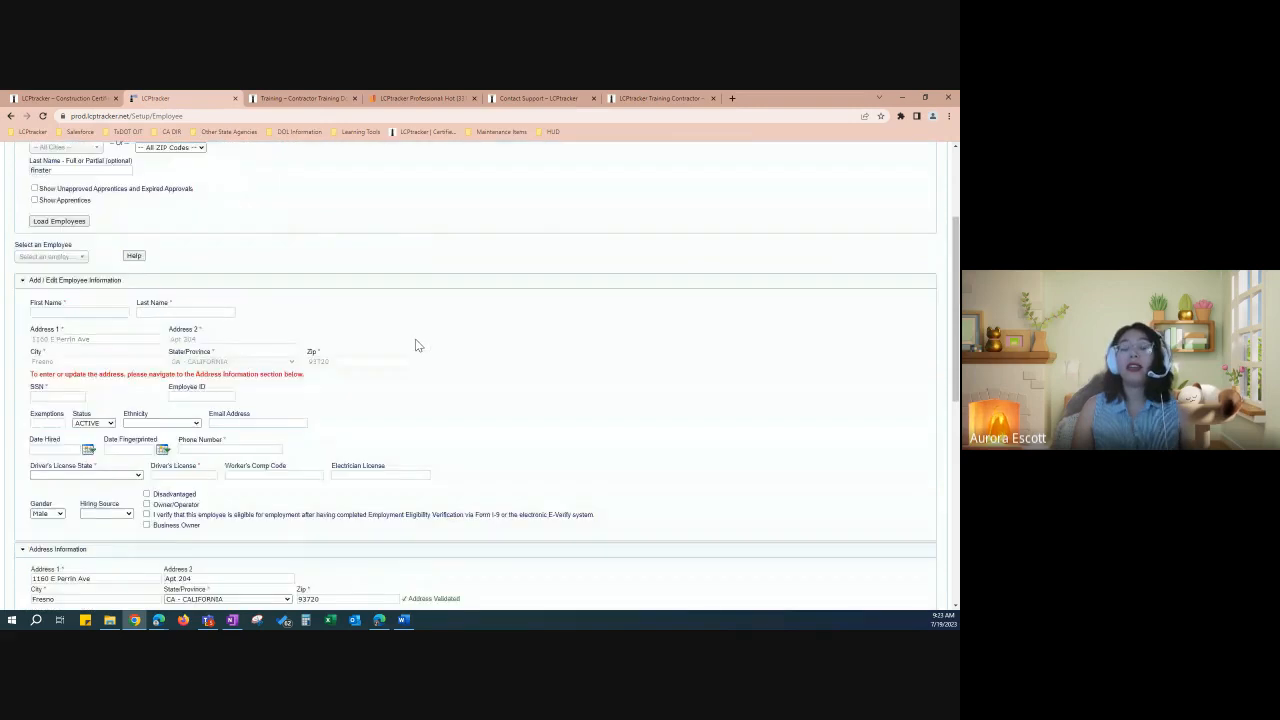
pyautogui.scroll(3, 469, 360)
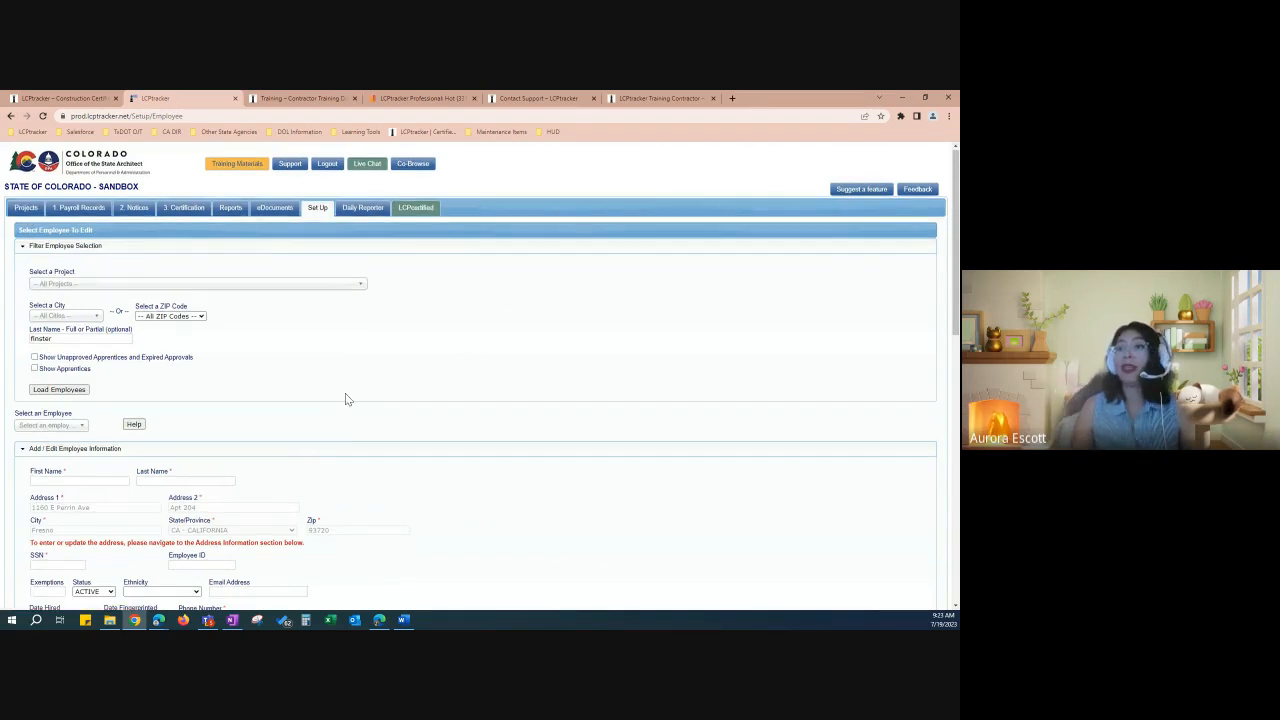
pyautogui.scroll(-3, 345, 399)
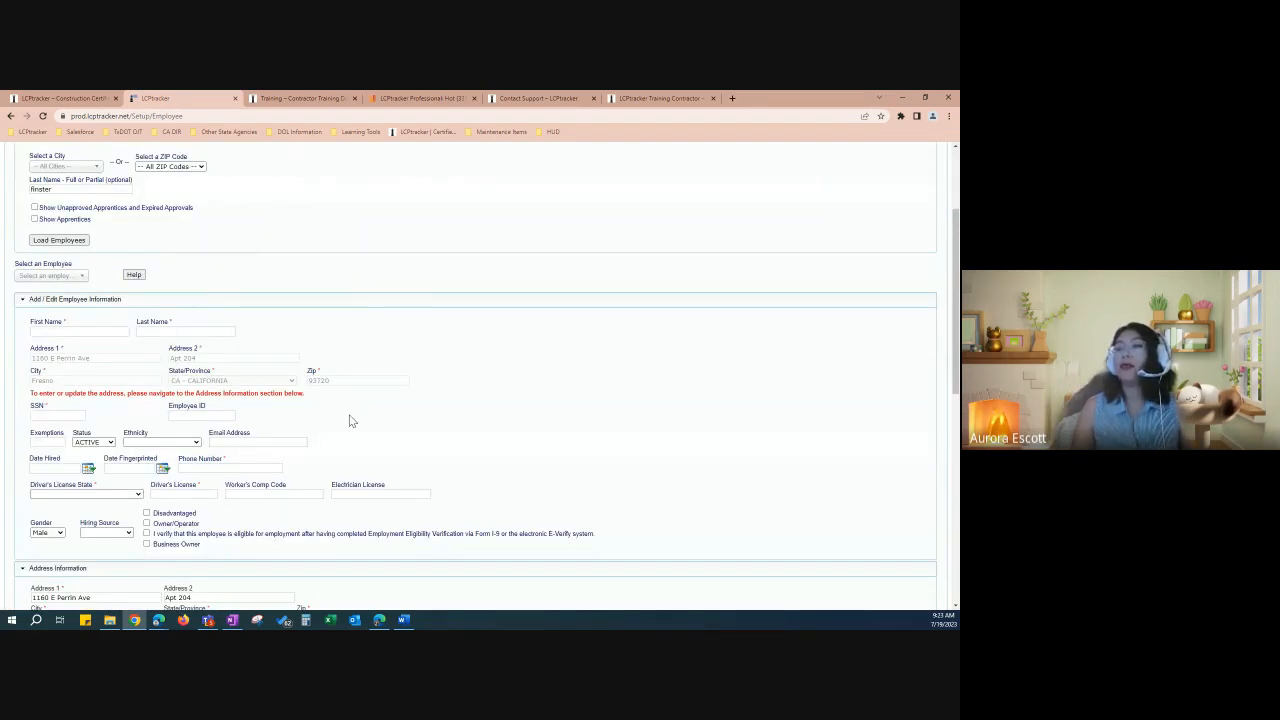
pyautogui.scroll(-5, 350, 421)
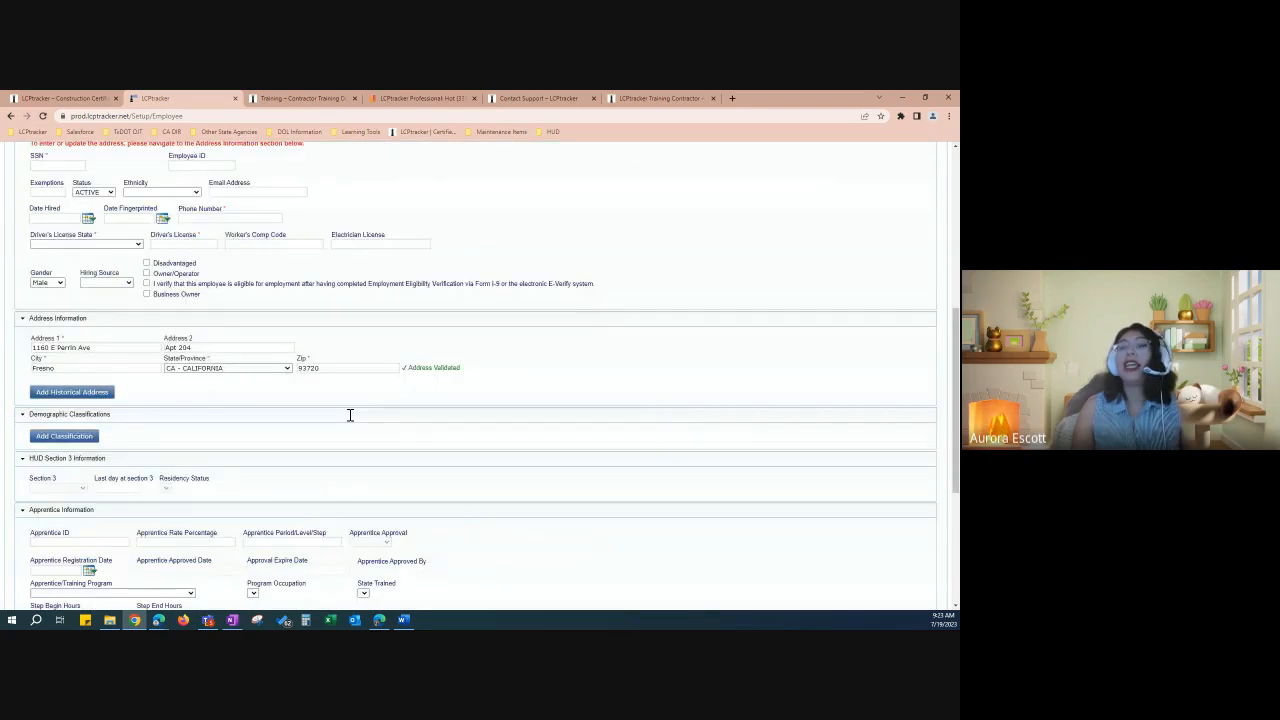
pyautogui.scroll(-2, 350, 415)
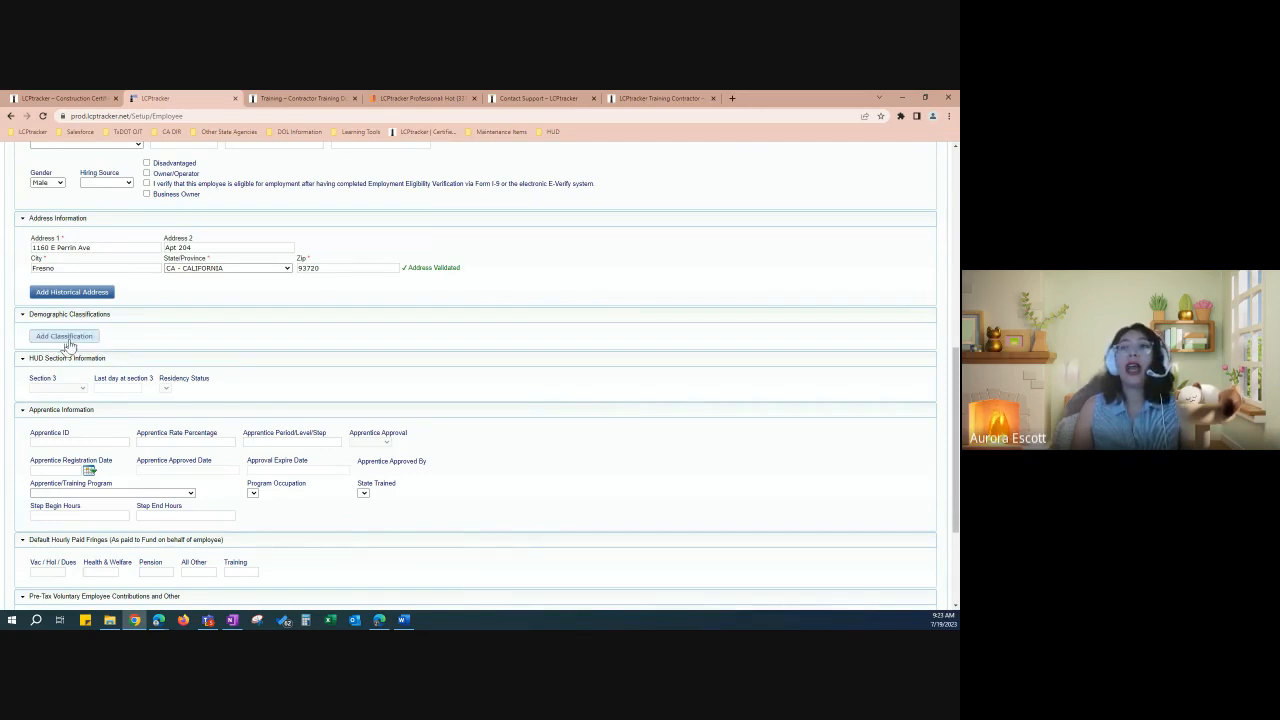
pyautogui.click(66, 337)
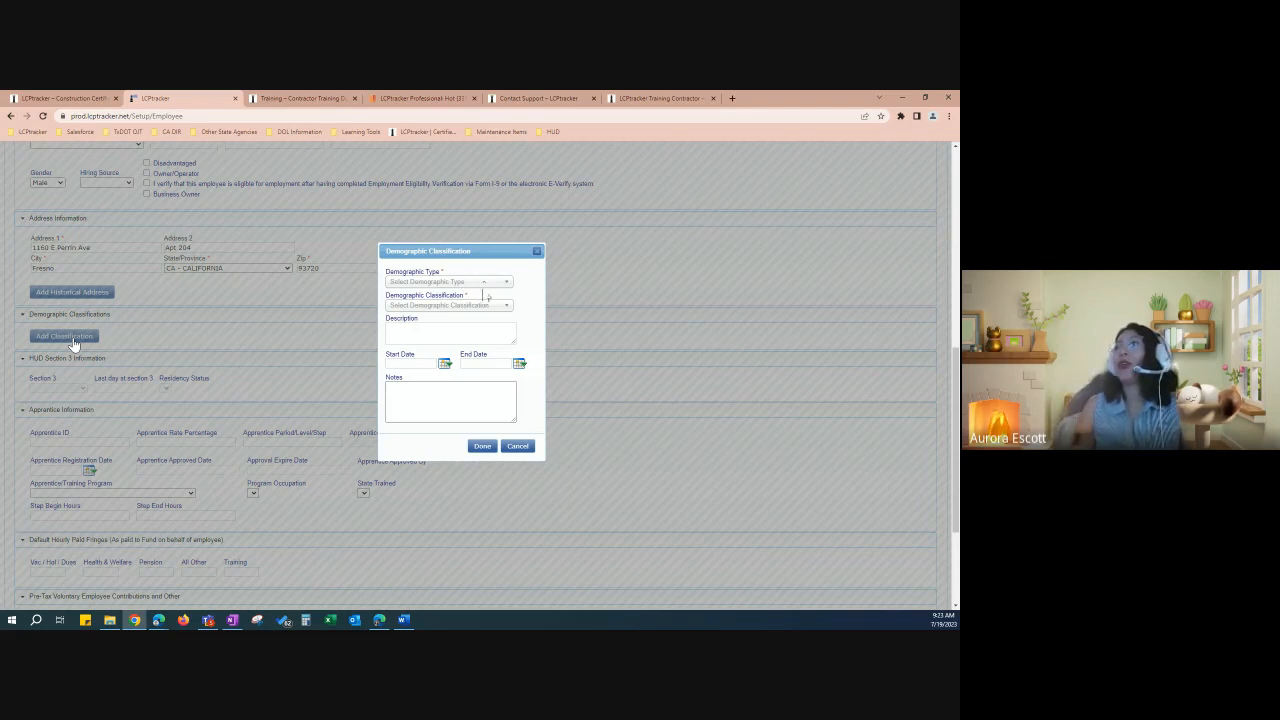
pyautogui.click(483, 283)
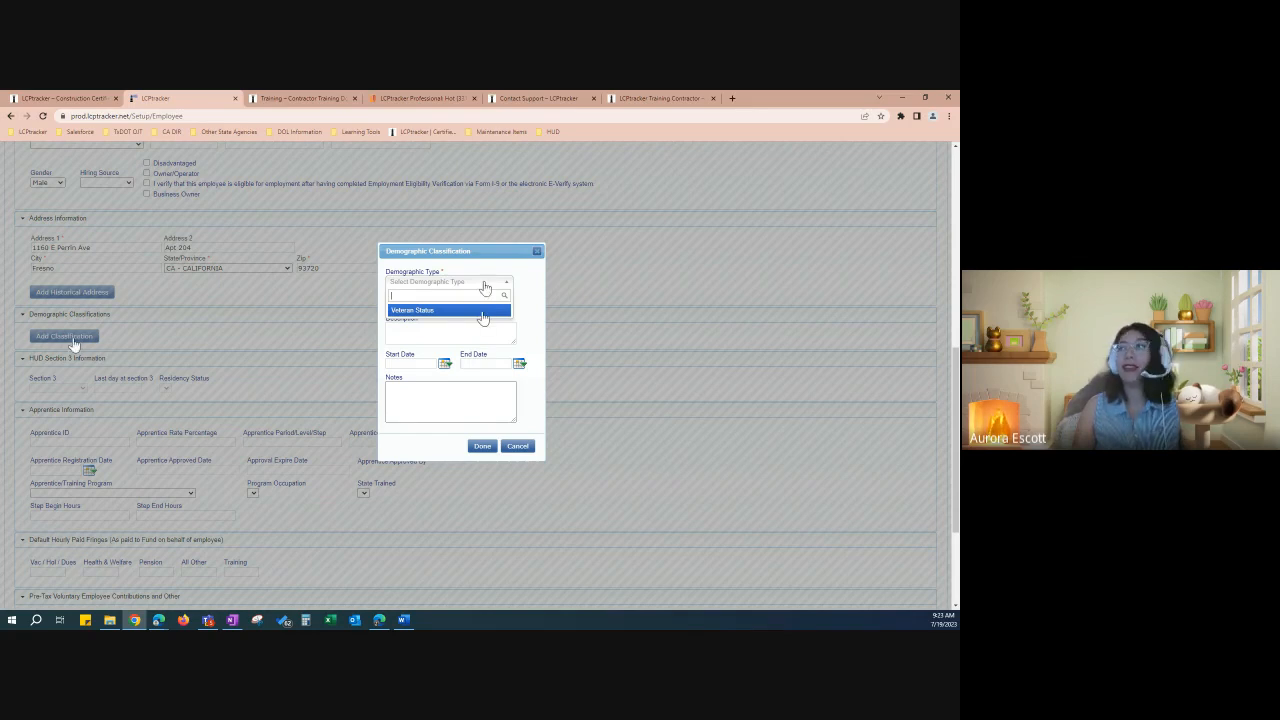
pyautogui.click(483, 312)
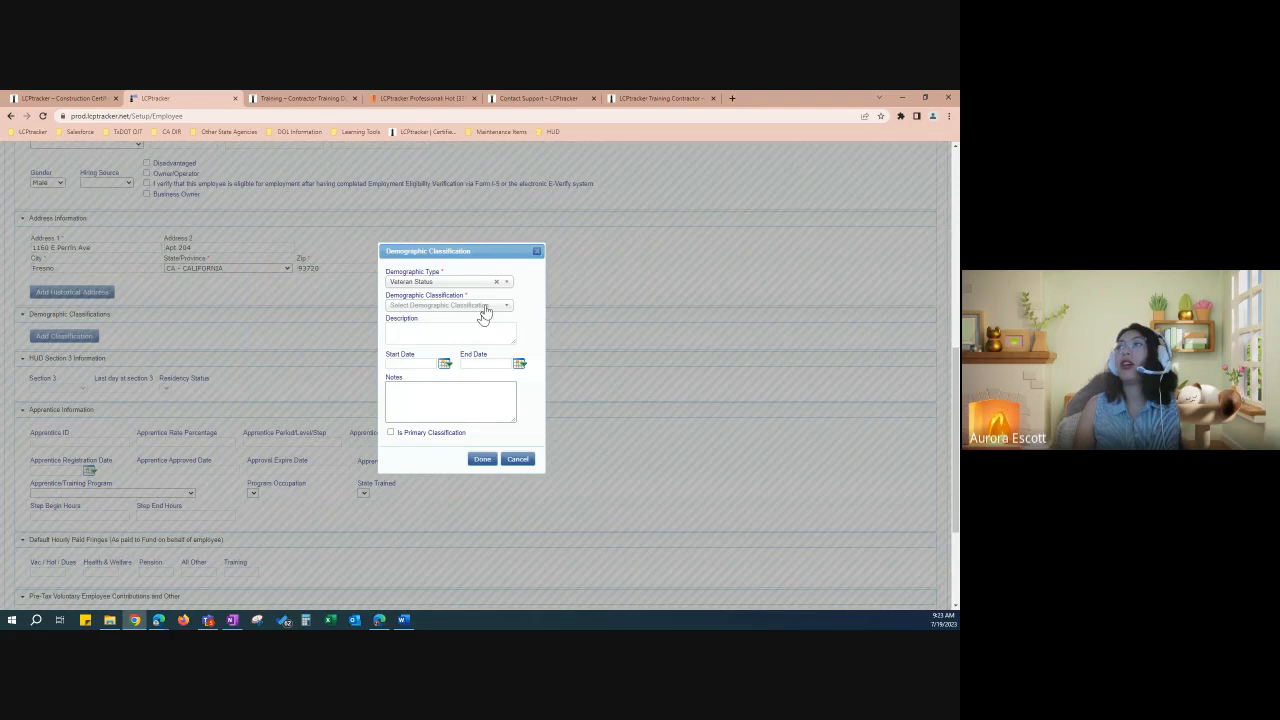
pyautogui.click(485, 308)
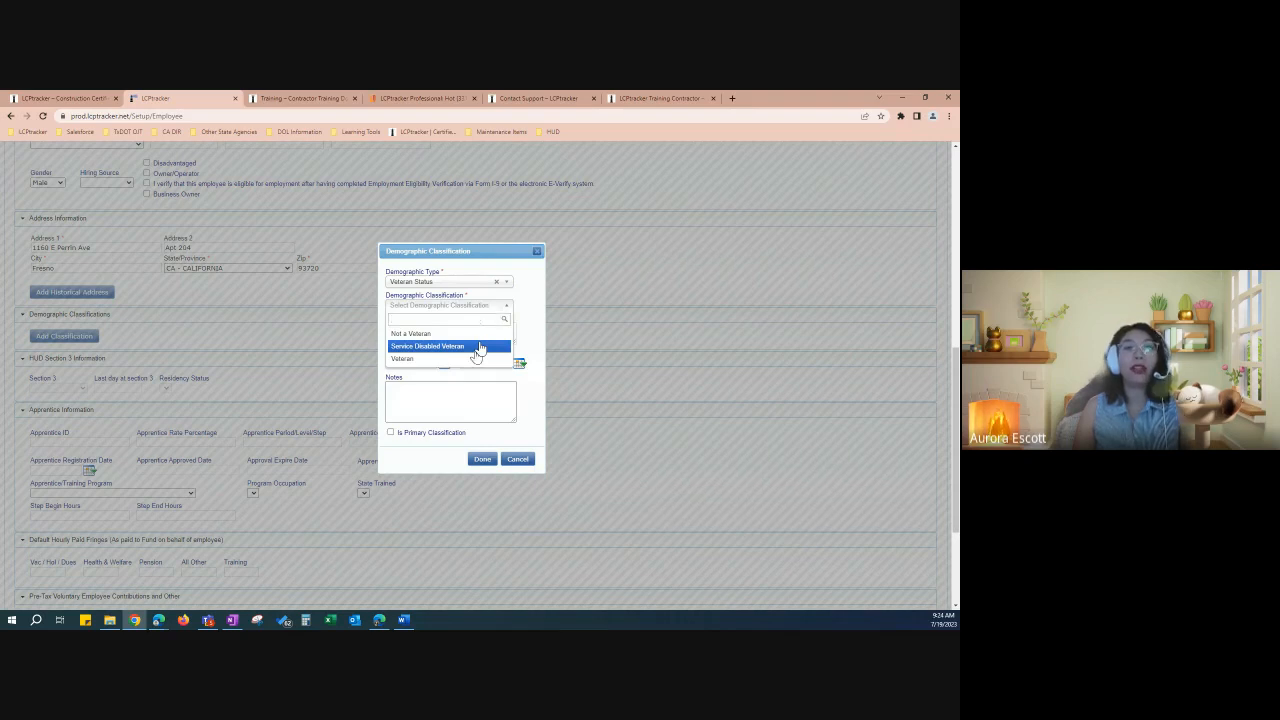
pyautogui.doubleClick(522, 316)
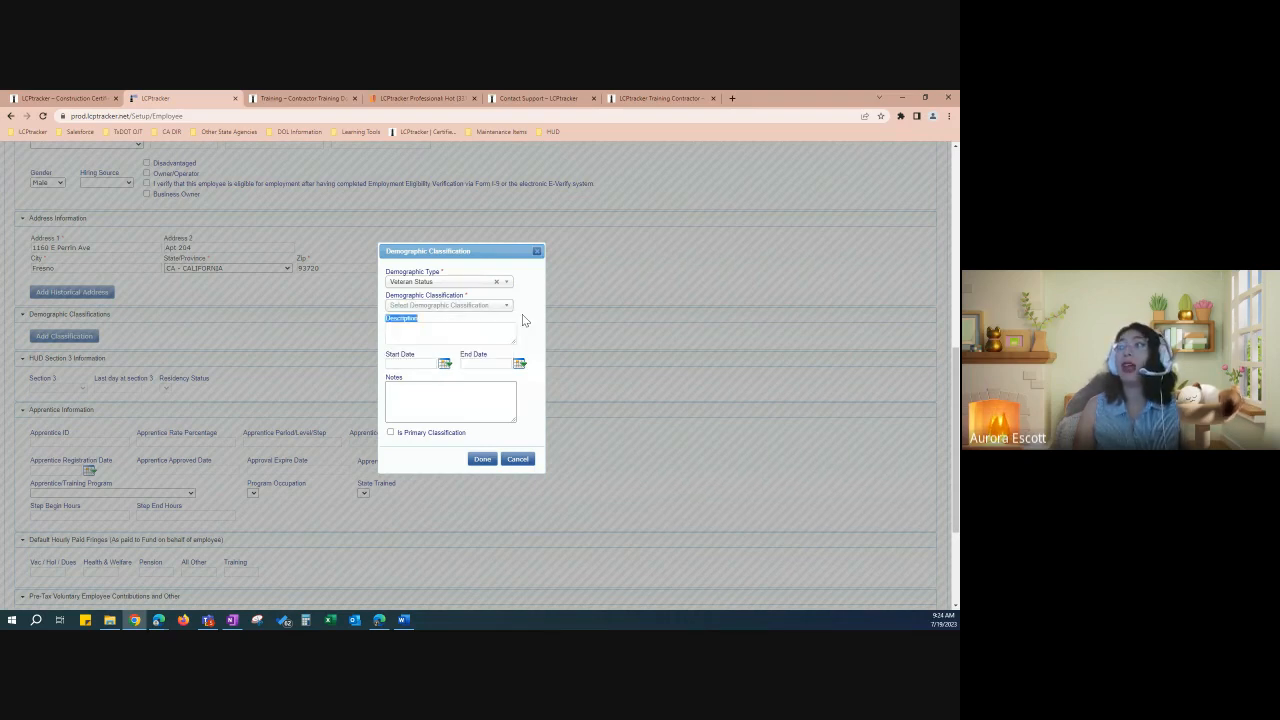
pyautogui.click(517, 460)
pyautogui.scroll(-1, 520, 464)
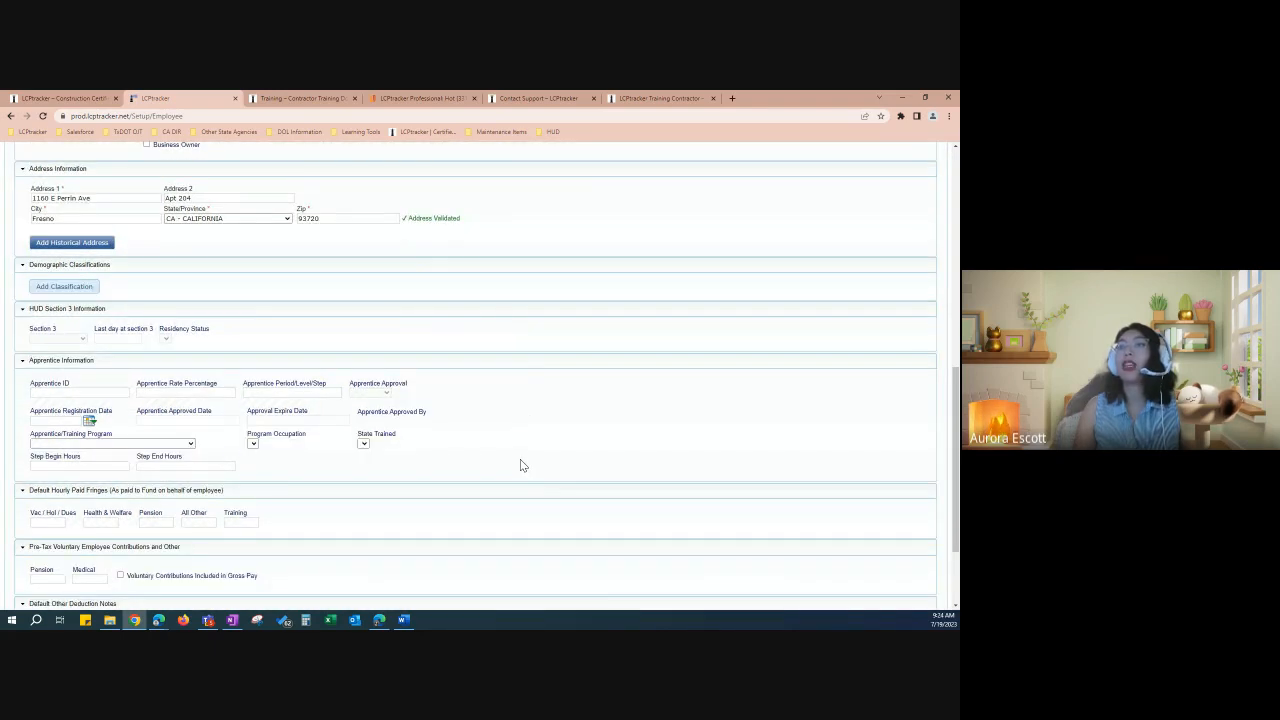
pyautogui.scroll(-1, 520, 464)
pyautogui.scroll(-1, 520, 463)
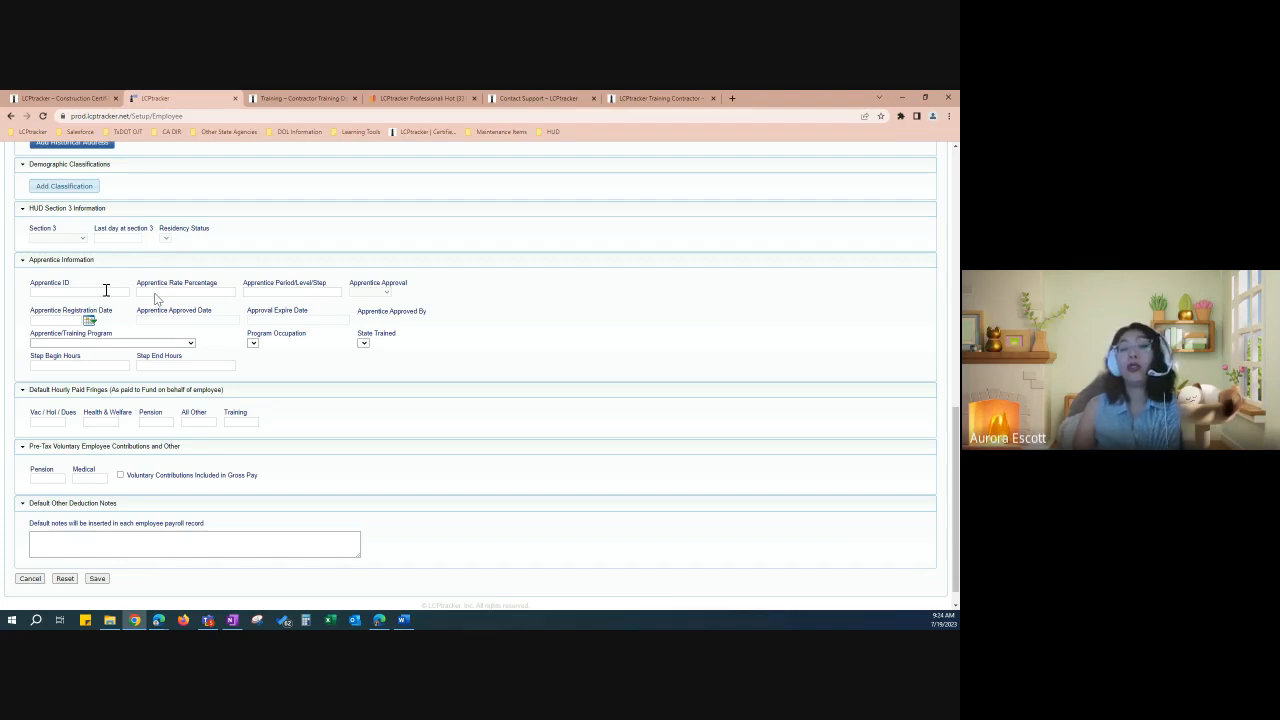
pyautogui.scroll(1, 214, 414)
pyautogui.scroll(10, 214, 409)
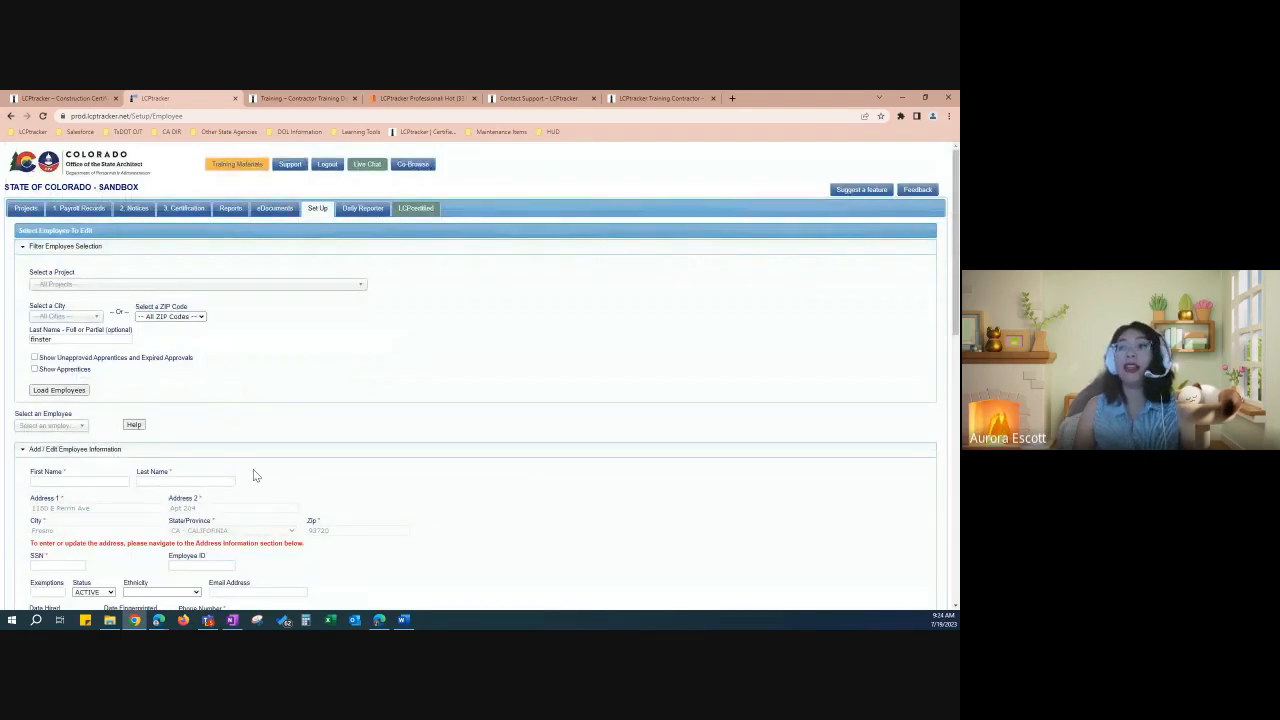
pyautogui.scroll(-5, 253, 475)
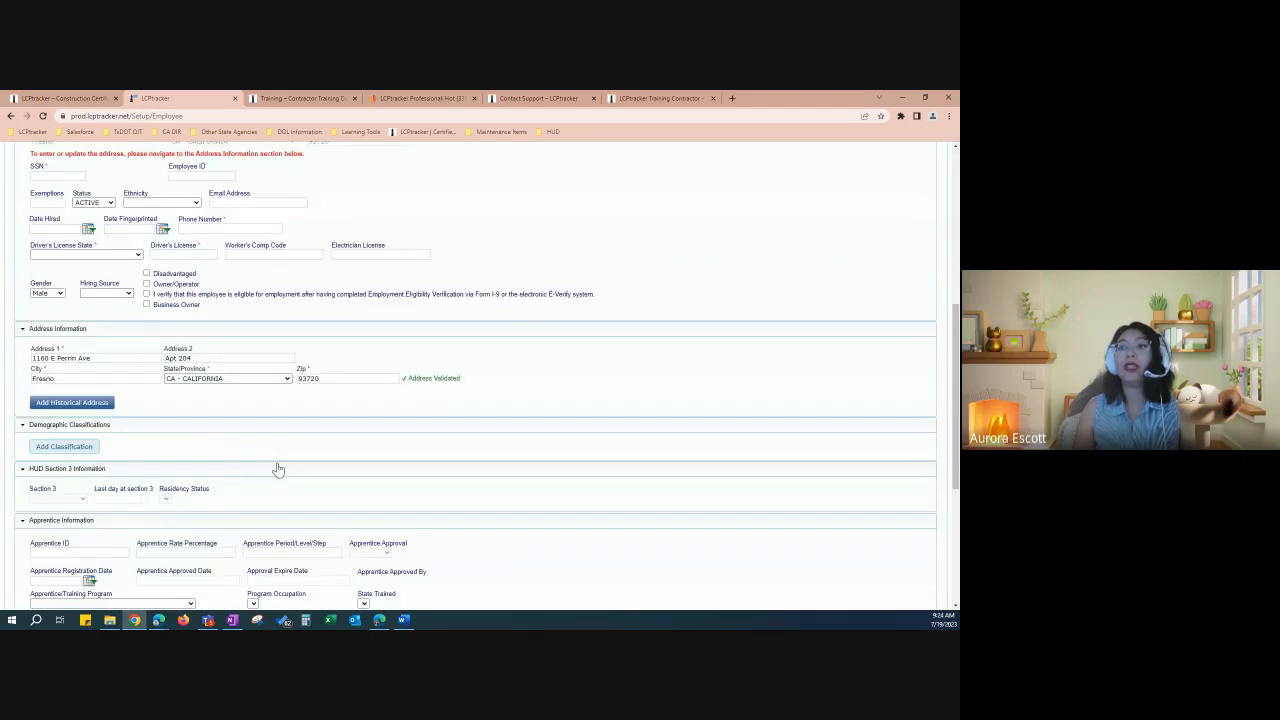
pyautogui.scroll(-3, 320, 455)
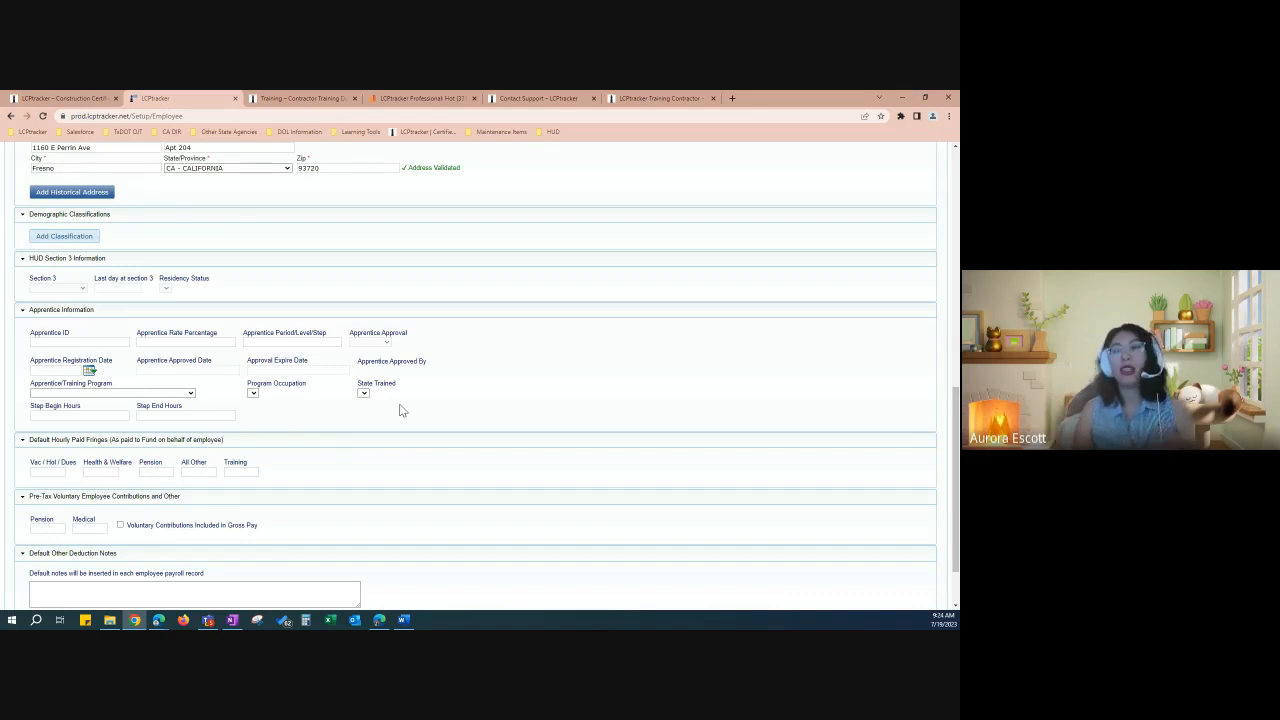
pyautogui.moveTo(350, 333); pyautogui.dragTo(404, 340)
pyautogui.click(389, 349)
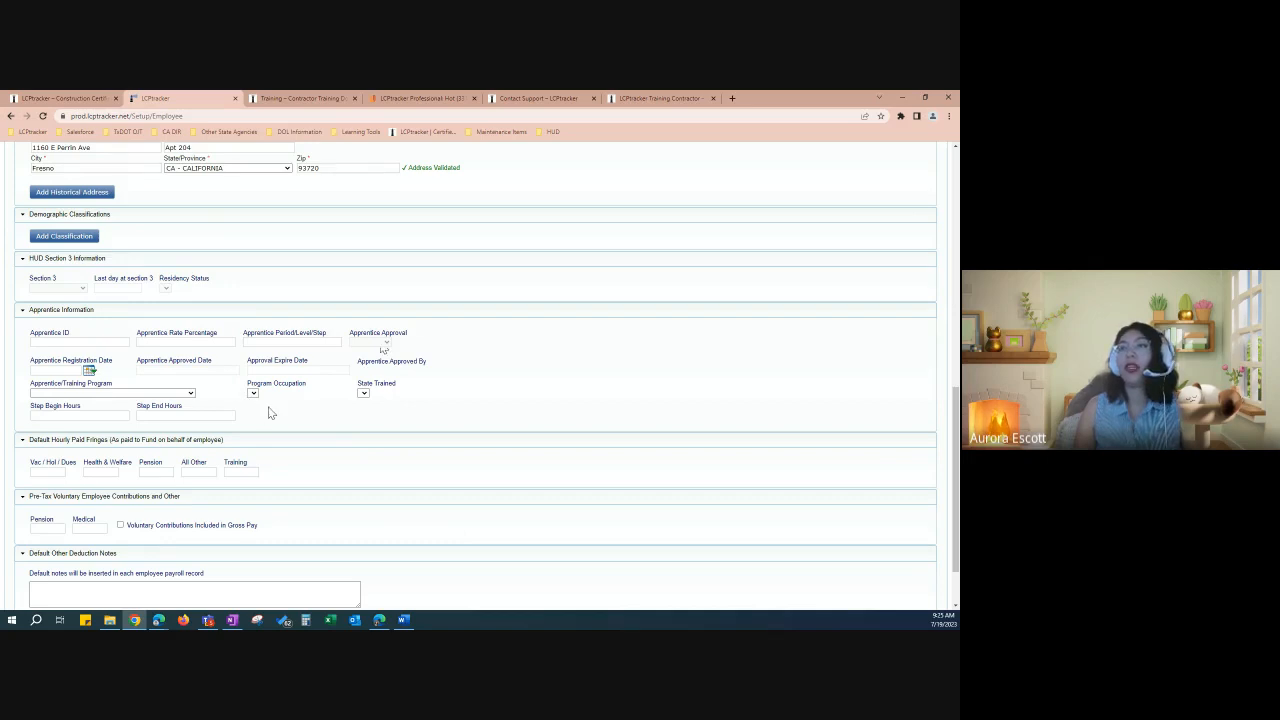
pyautogui.scroll(-2, 268, 412)
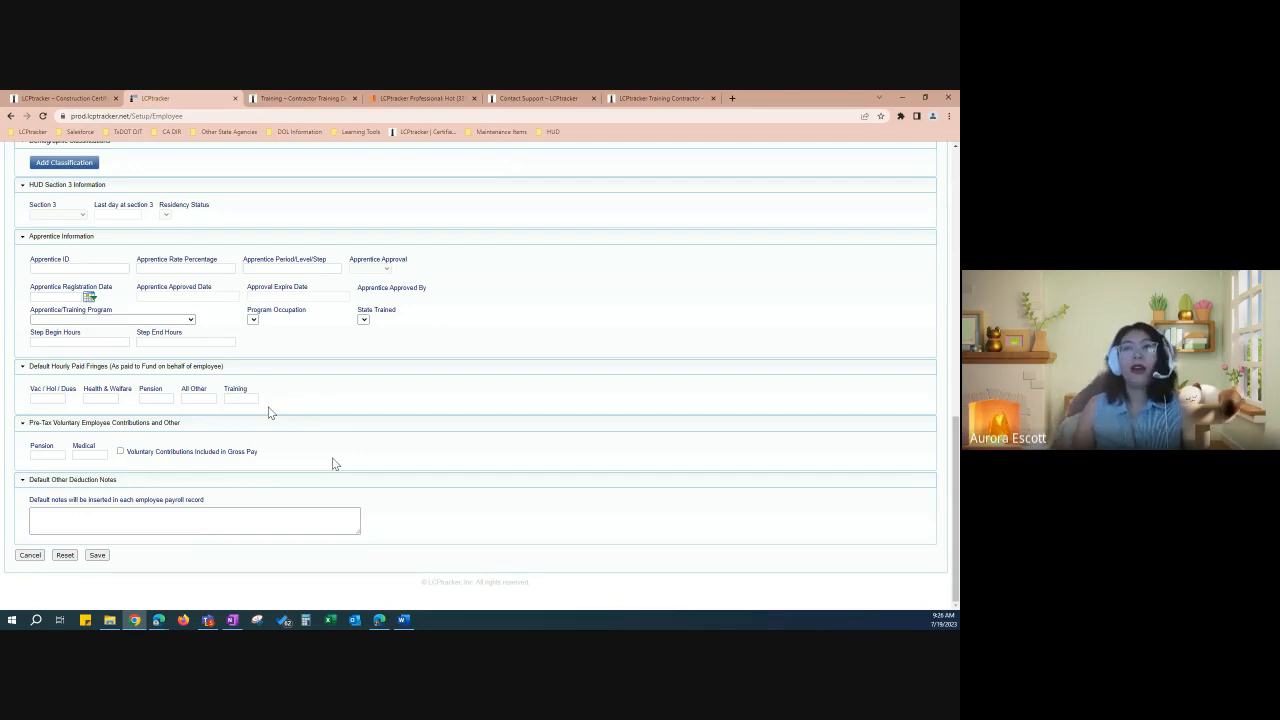
pyautogui.click(57, 455)
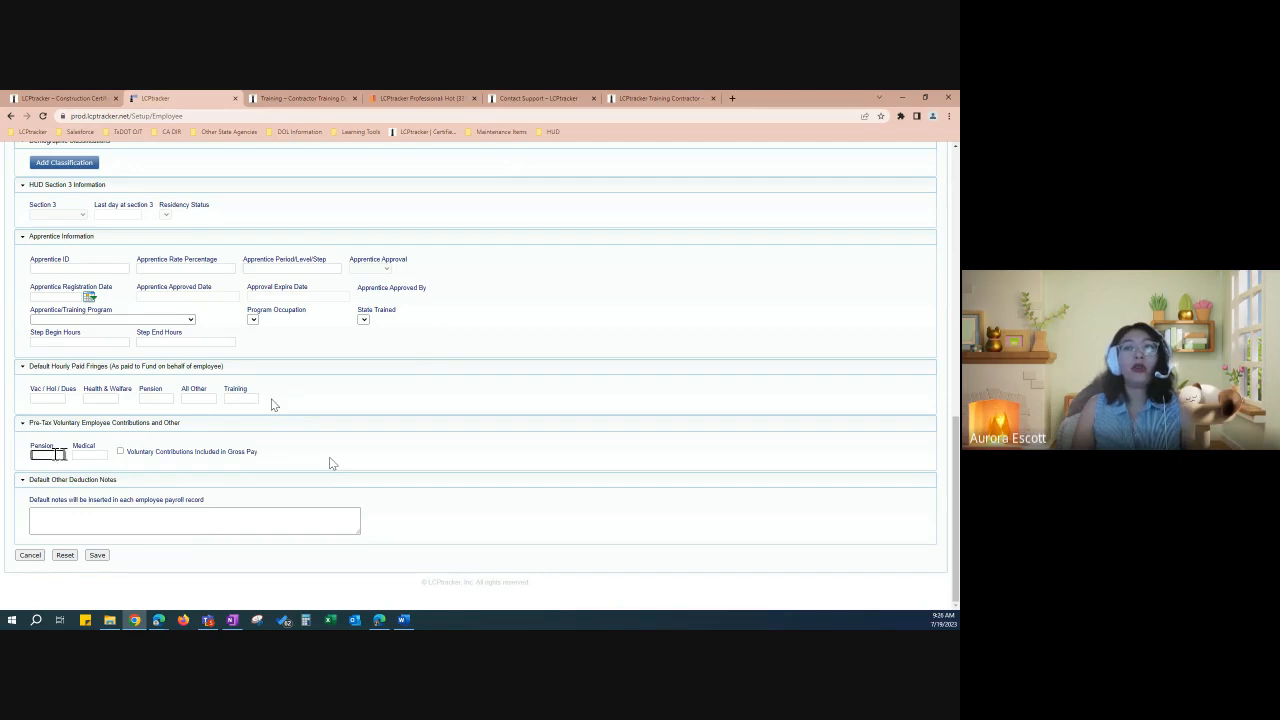
pyautogui.press('Tab')
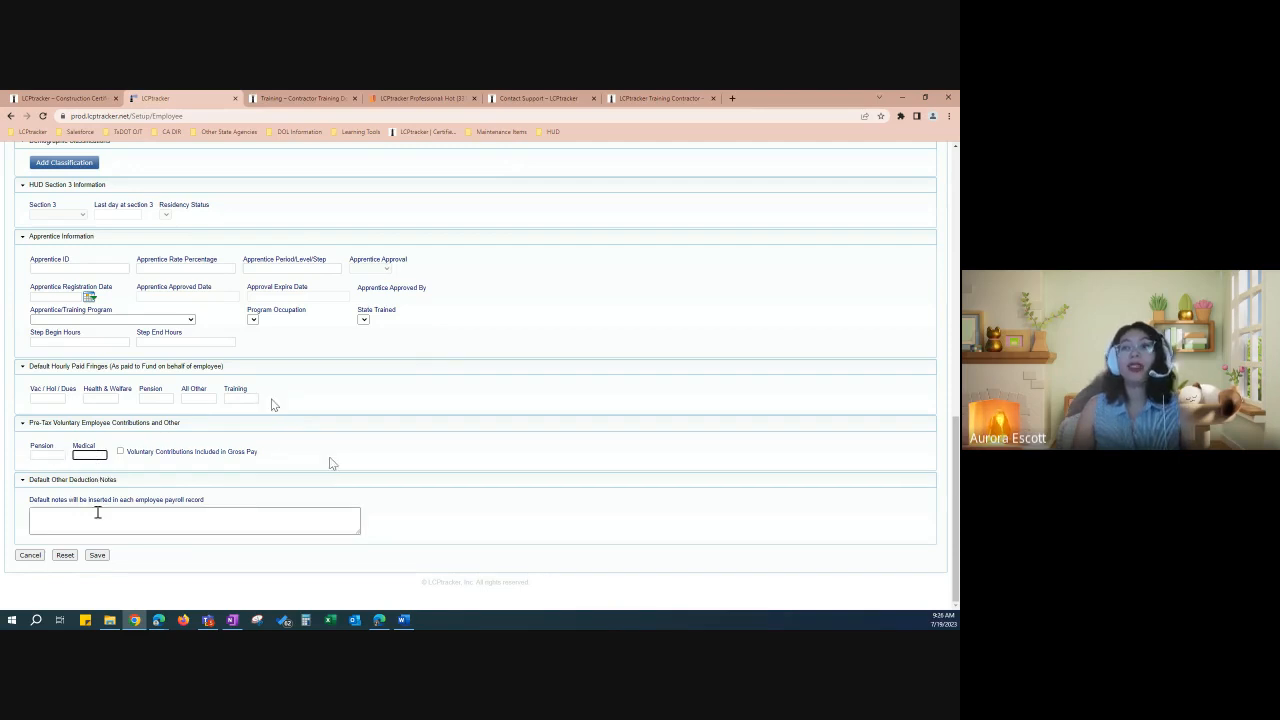
pyautogui.click(221, 519)
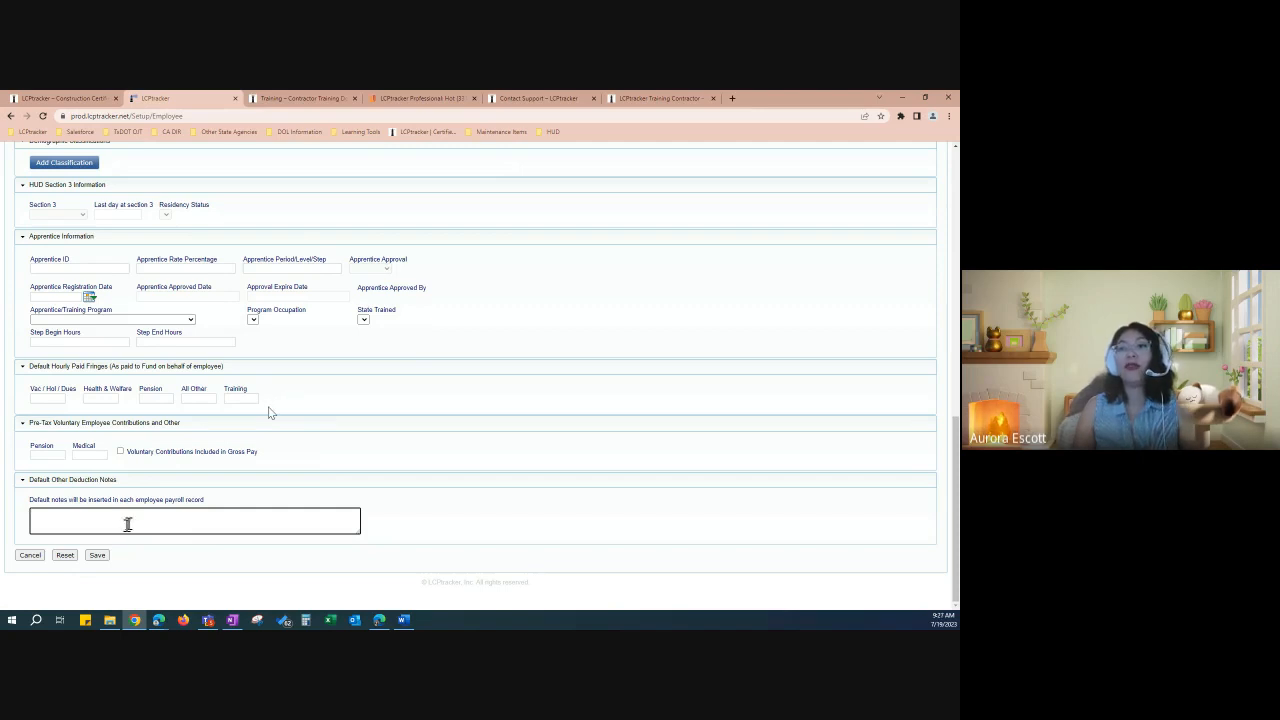
# Step: Cancel the new employee, confirm discarding the changes, and go to Fringe Benefits Maintenance
pyautogui.click(31, 556)
pyautogui.click(504, 401)
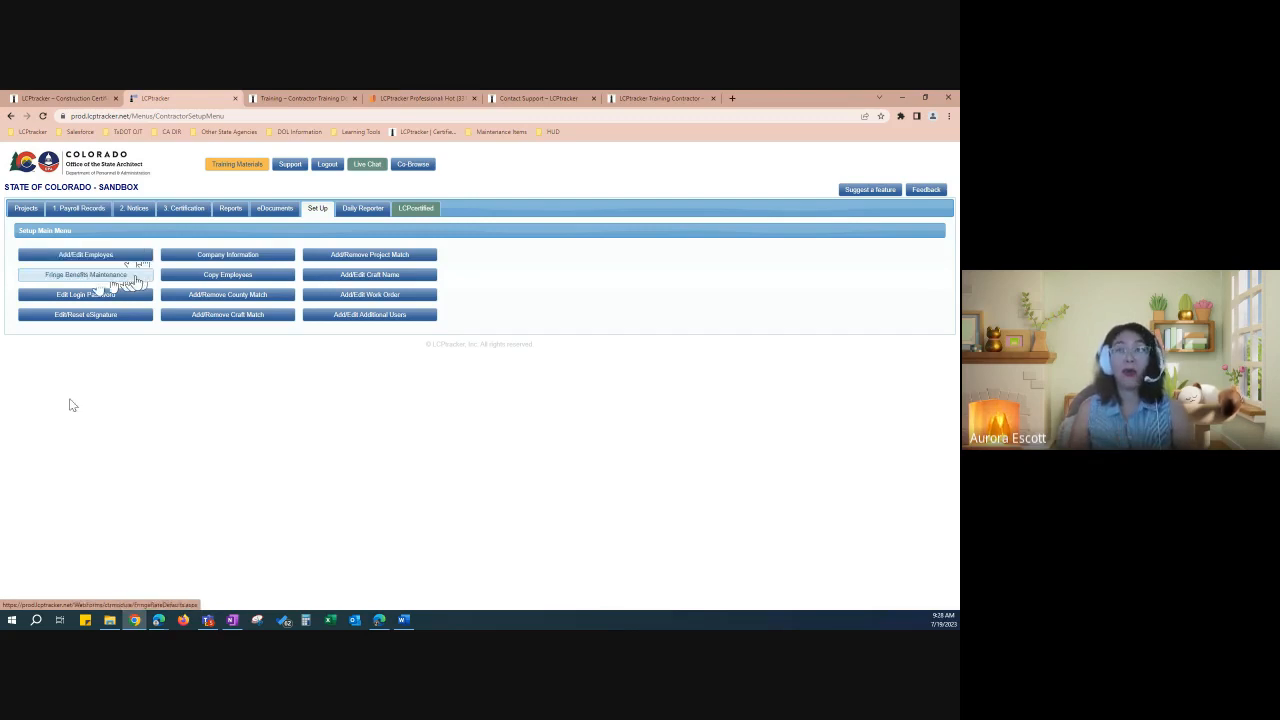
pyautogui.click(121, 280)
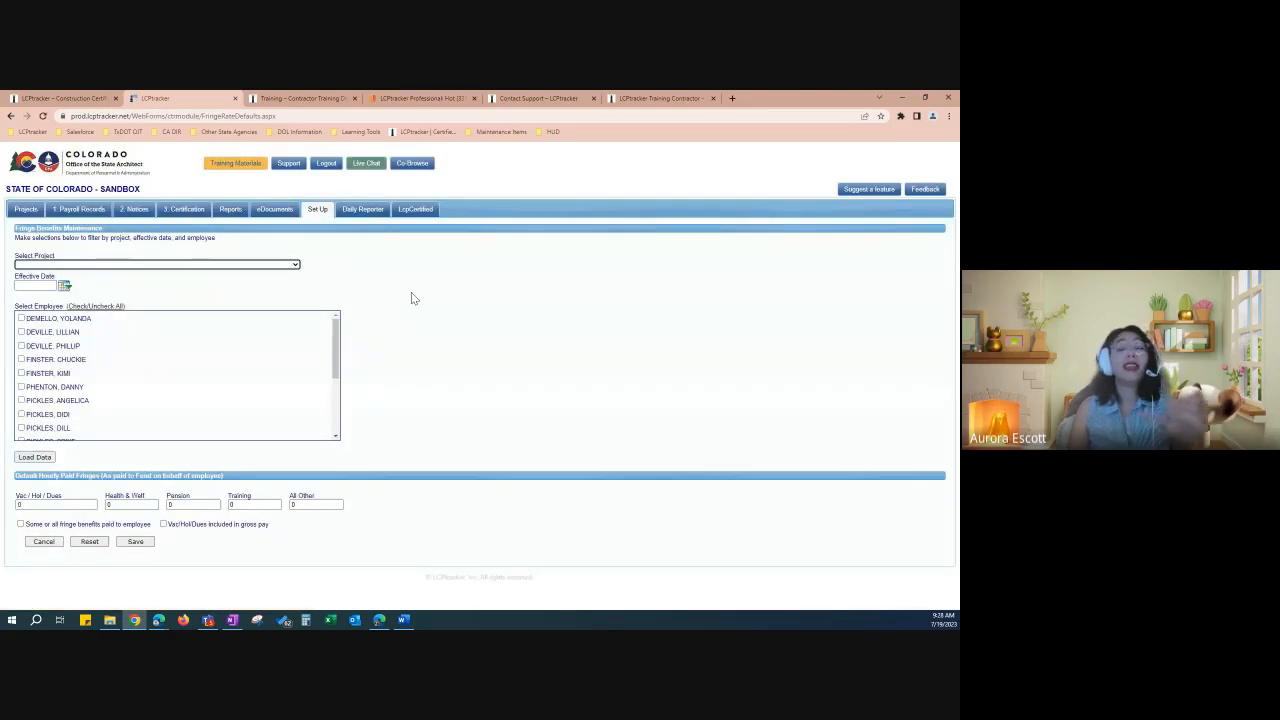
# Step: Tick three employees, check Vac/Hol/Dues and the project list, then cancel without saving
pyautogui.click(60, 320)
pyautogui.click(57, 333)
pyautogui.click(57, 346)
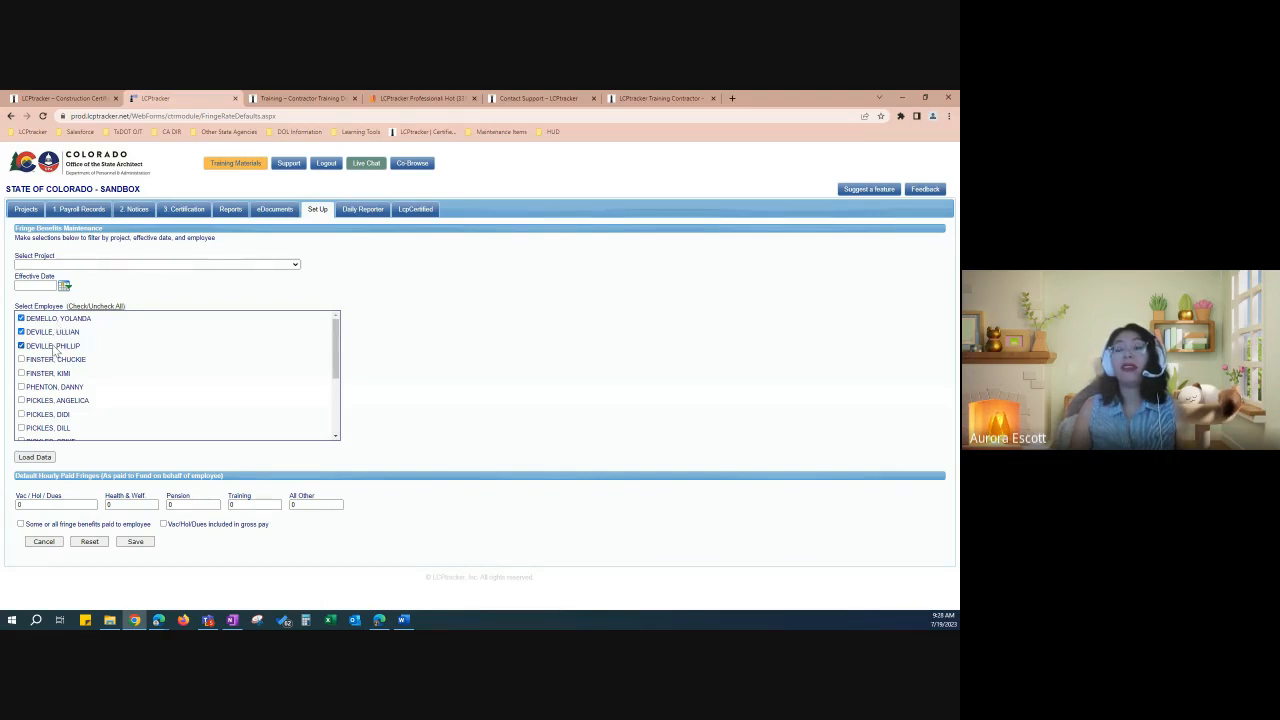
pyautogui.click(62, 508)
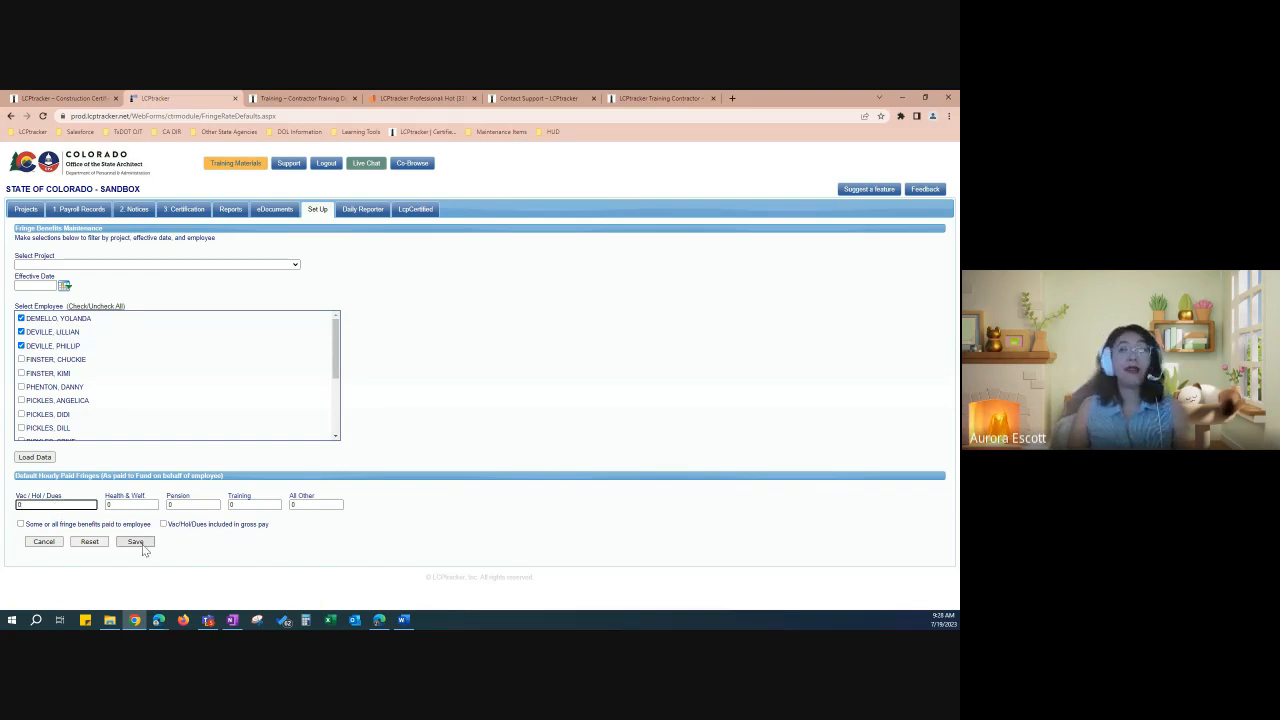
pyautogui.click(189, 264)
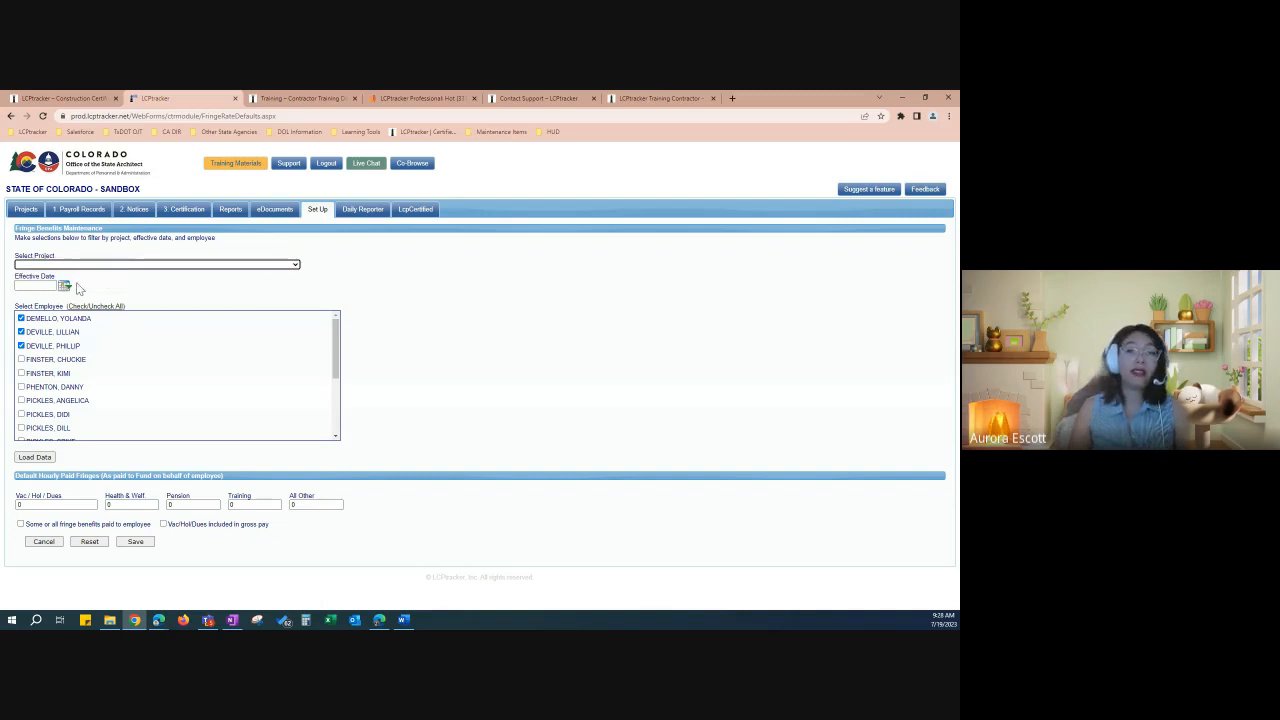
pyautogui.click(148, 265)
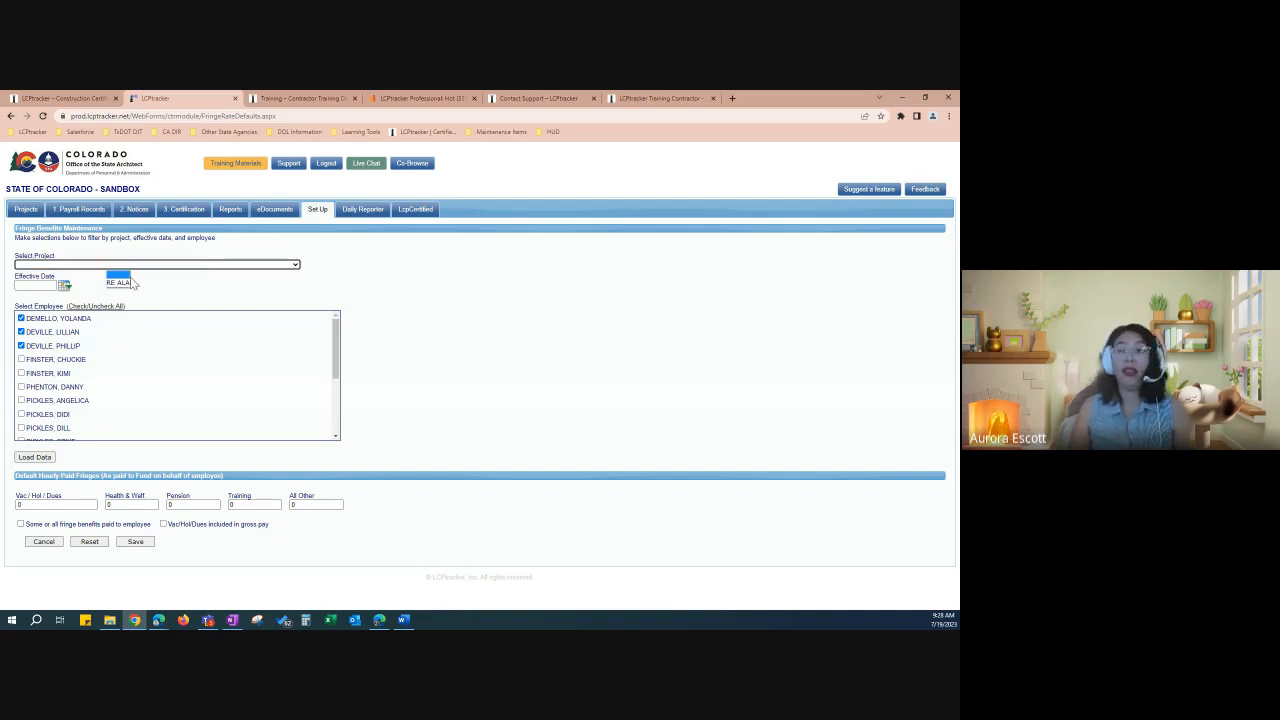
pyautogui.click(52, 544)
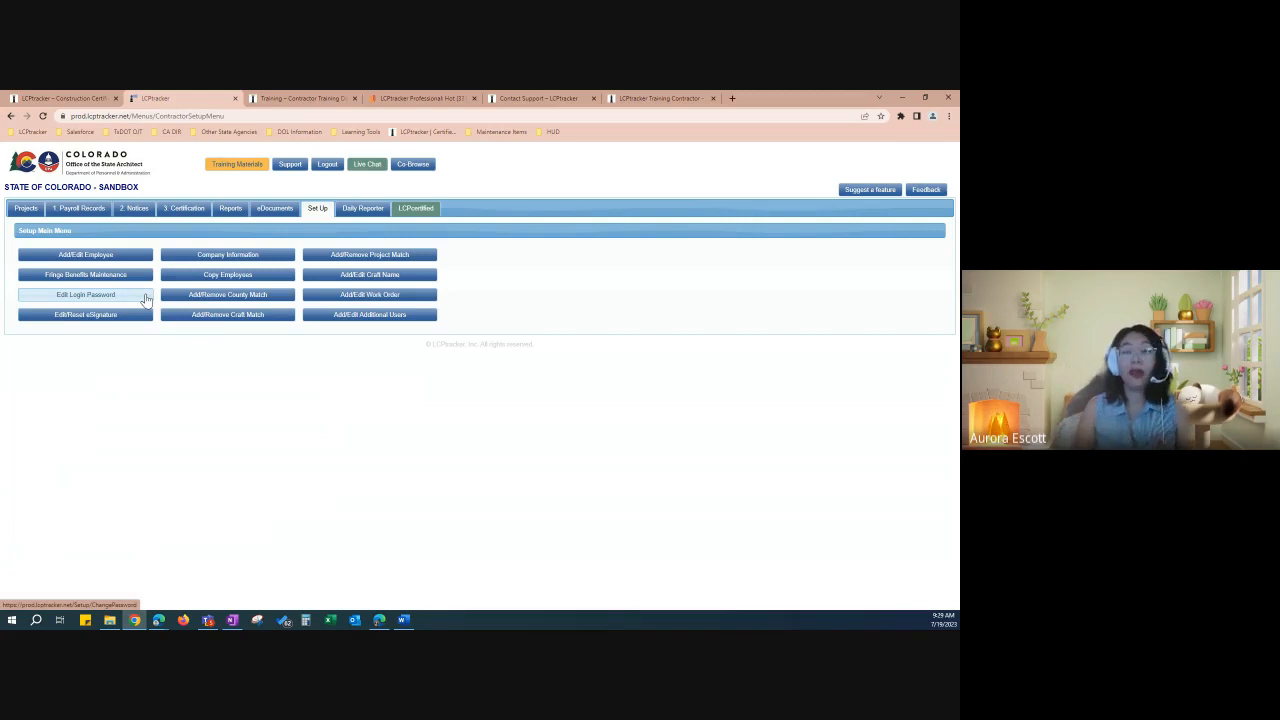
# Step: Review Company Information's contact, address and certification sections, leaving Company Name unchanged
pyautogui.click(277, 259)
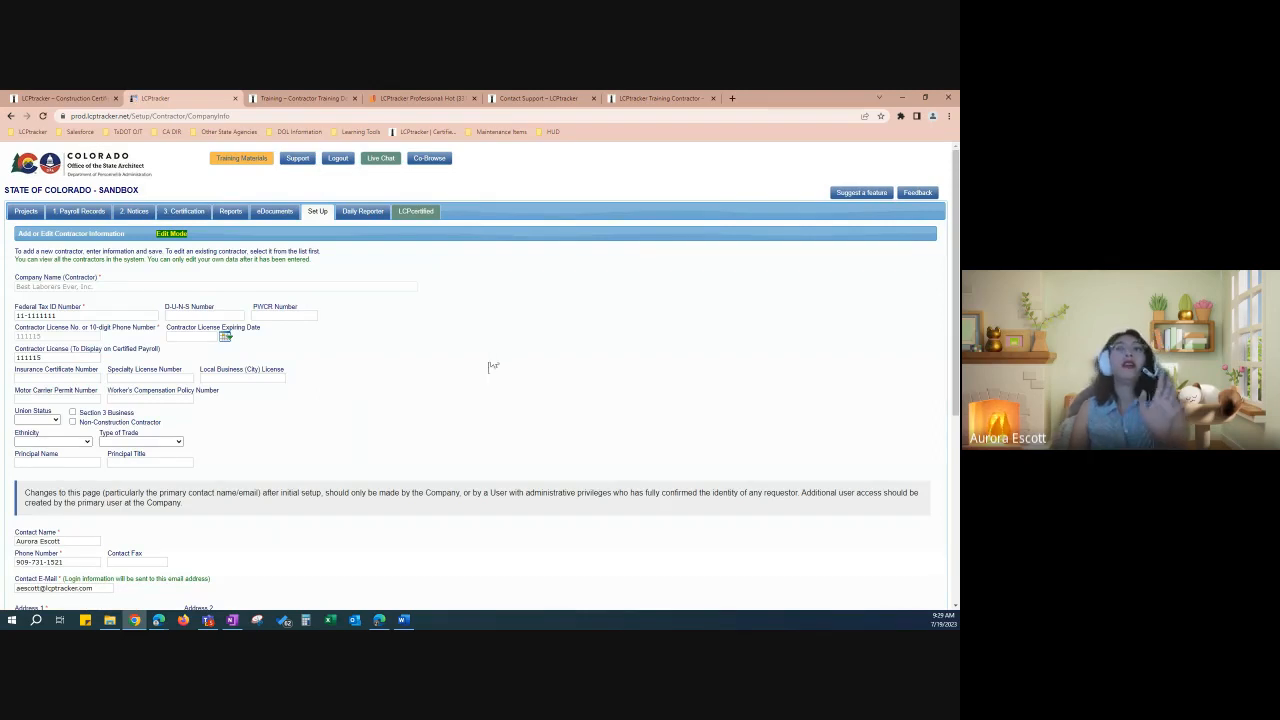
pyautogui.scroll(-1, 484, 368)
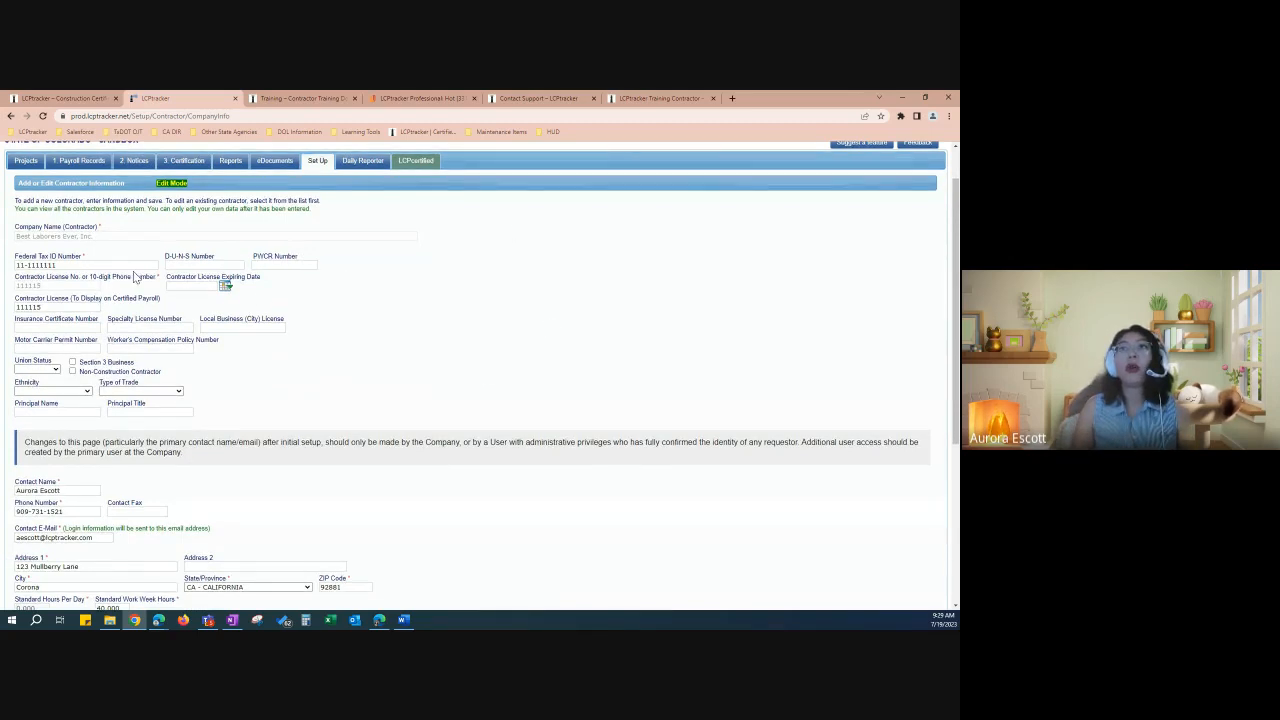
pyautogui.scroll(-1, 135, 278)
pyautogui.scroll(-1, 116, 333)
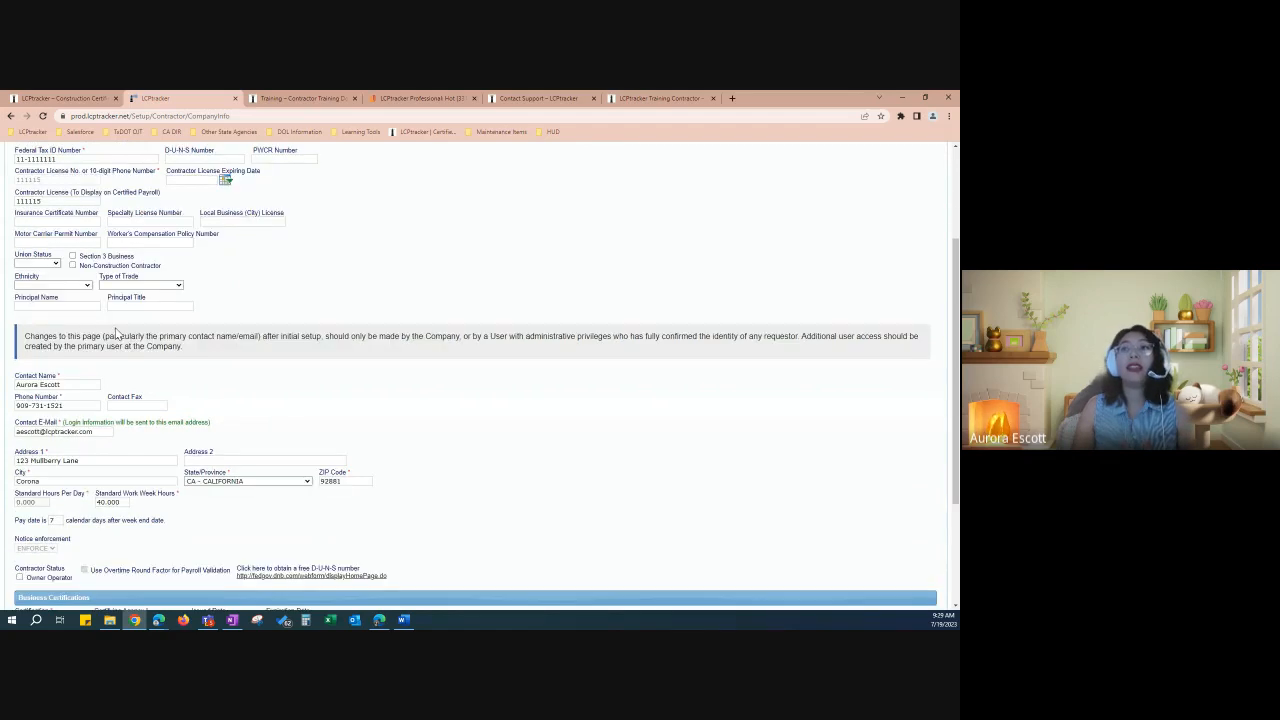
pyautogui.scroll(-3, 116, 333)
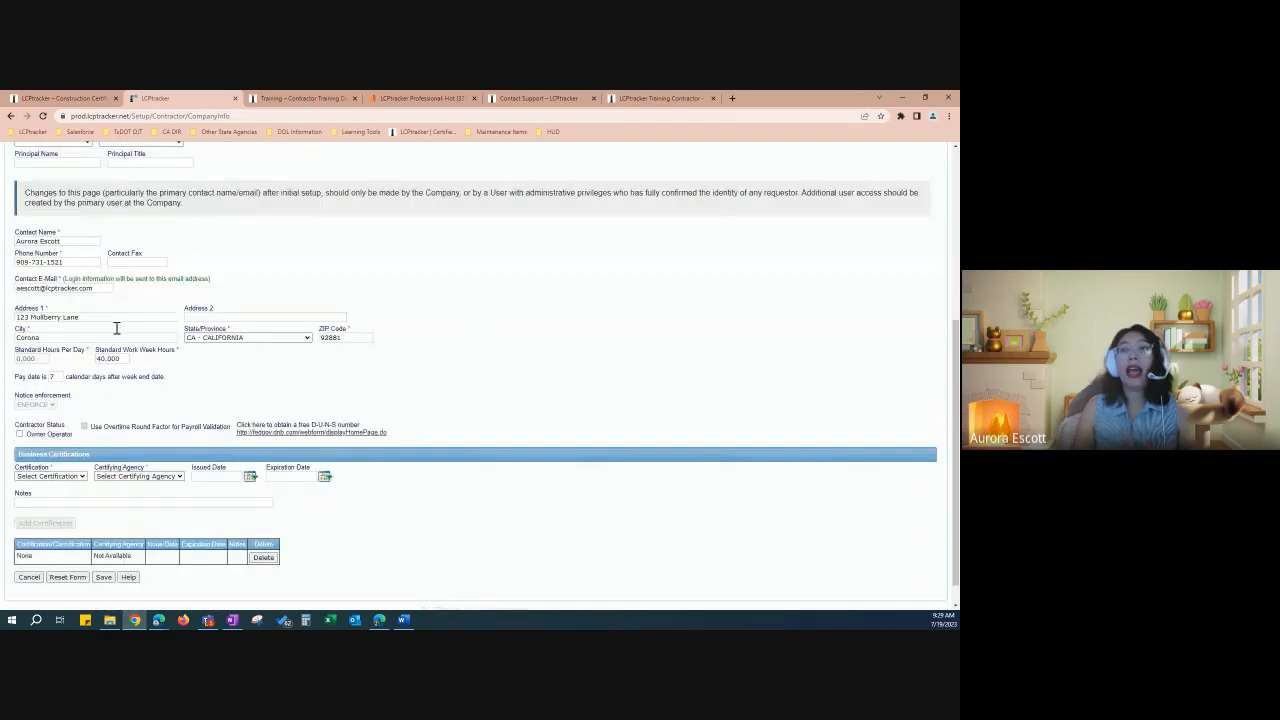
pyautogui.scroll(-1, 162, 492)
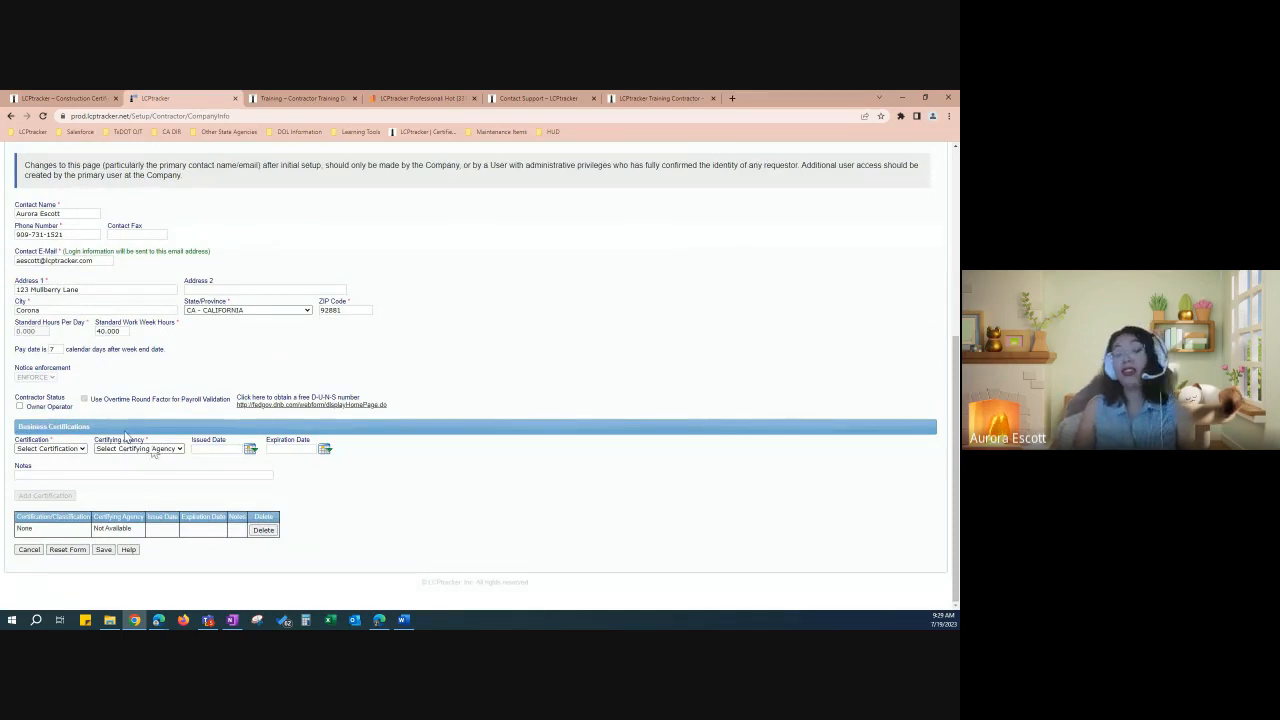
pyautogui.scroll(3, 166, 418)
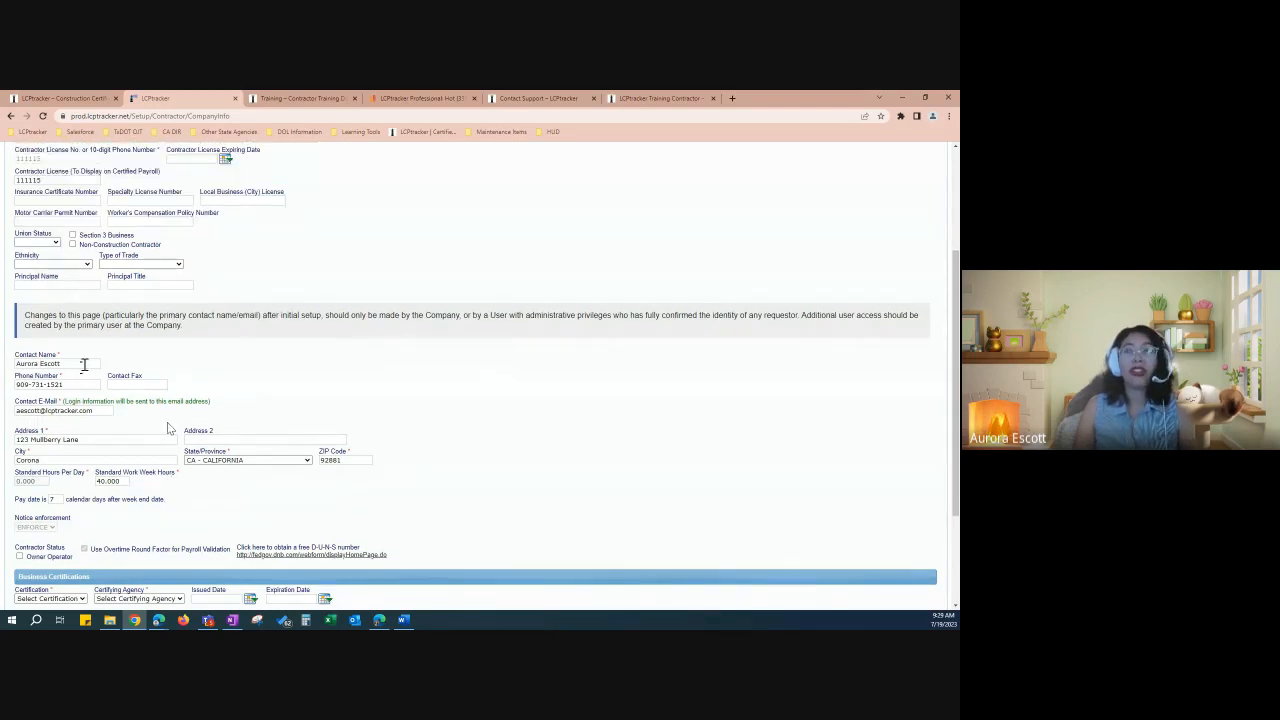
pyautogui.scroll(2, 85, 365)
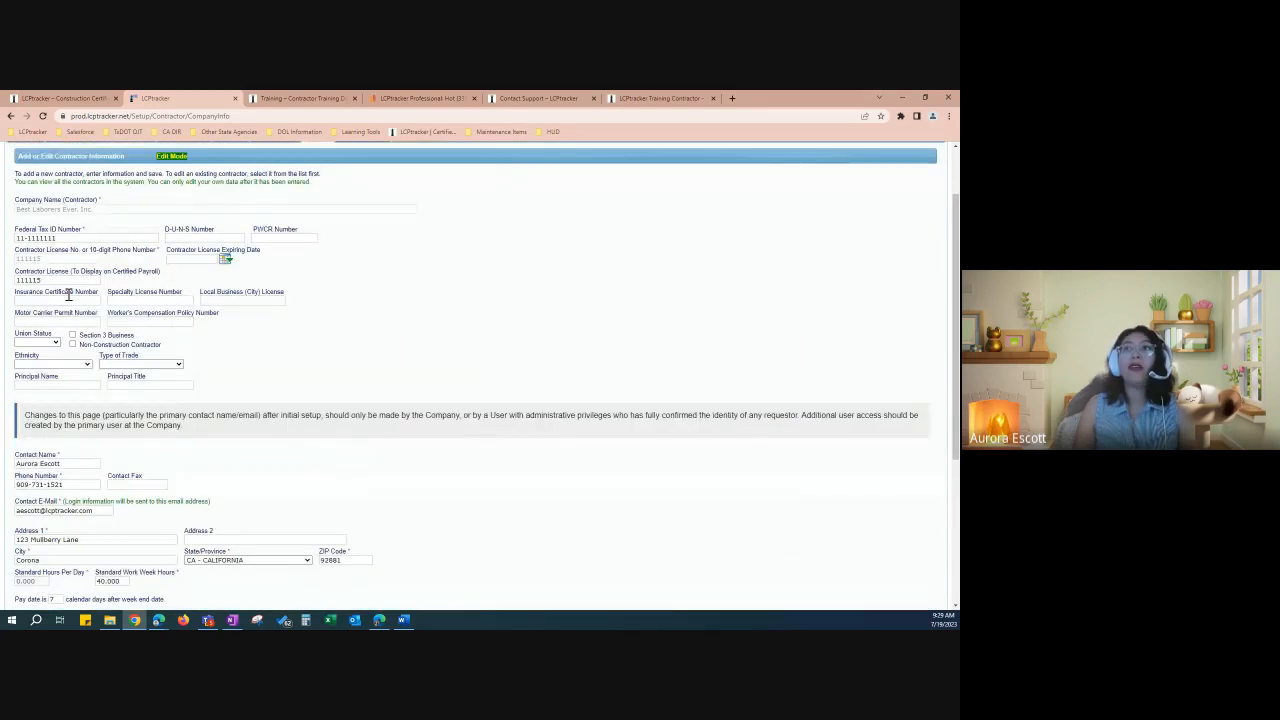
pyautogui.click(107, 208)
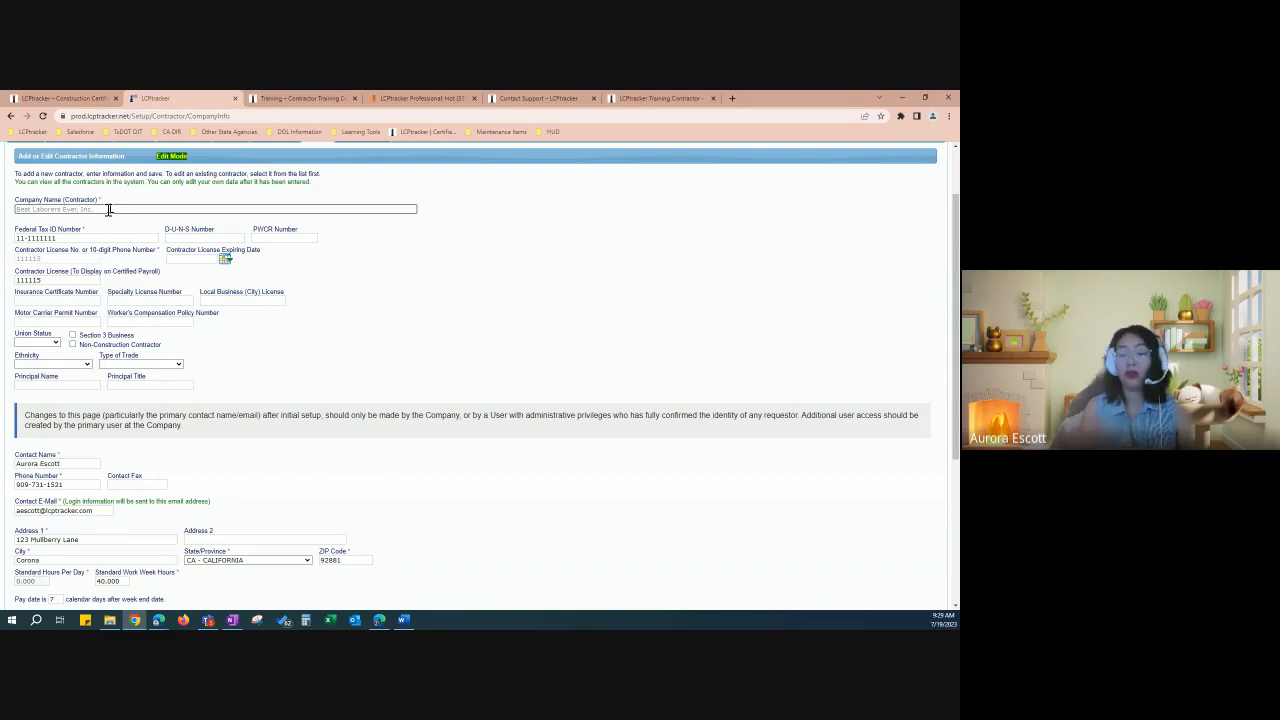
pyautogui.click(362, 296)
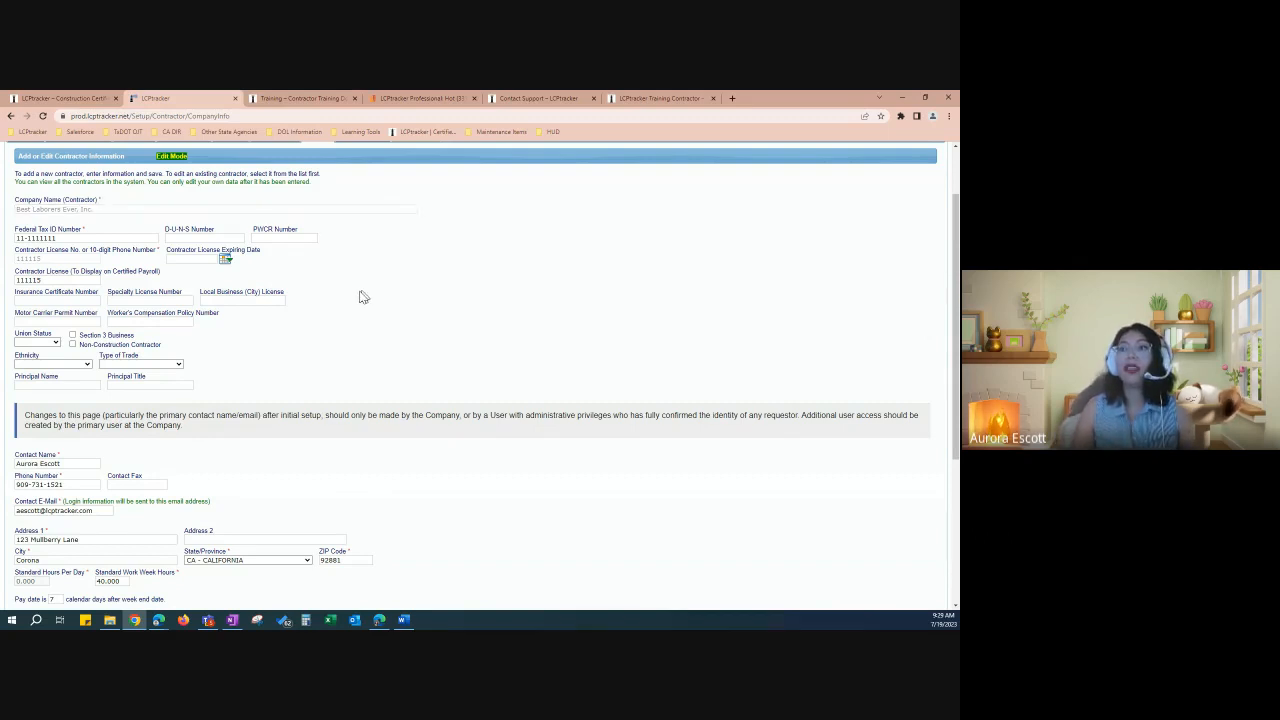
pyautogui.scroll(-2, 330, 340)
pyautogui.scroll(-3, 318, 365)
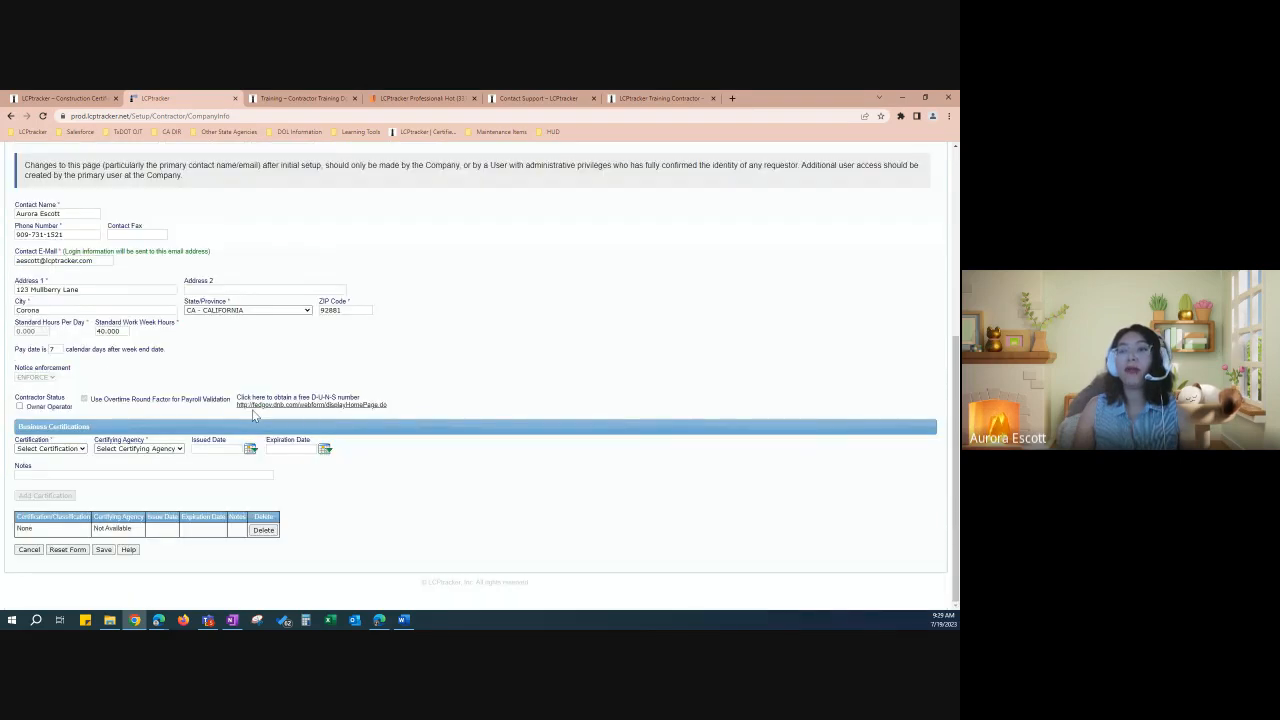
pyautogui.click(30, 550)
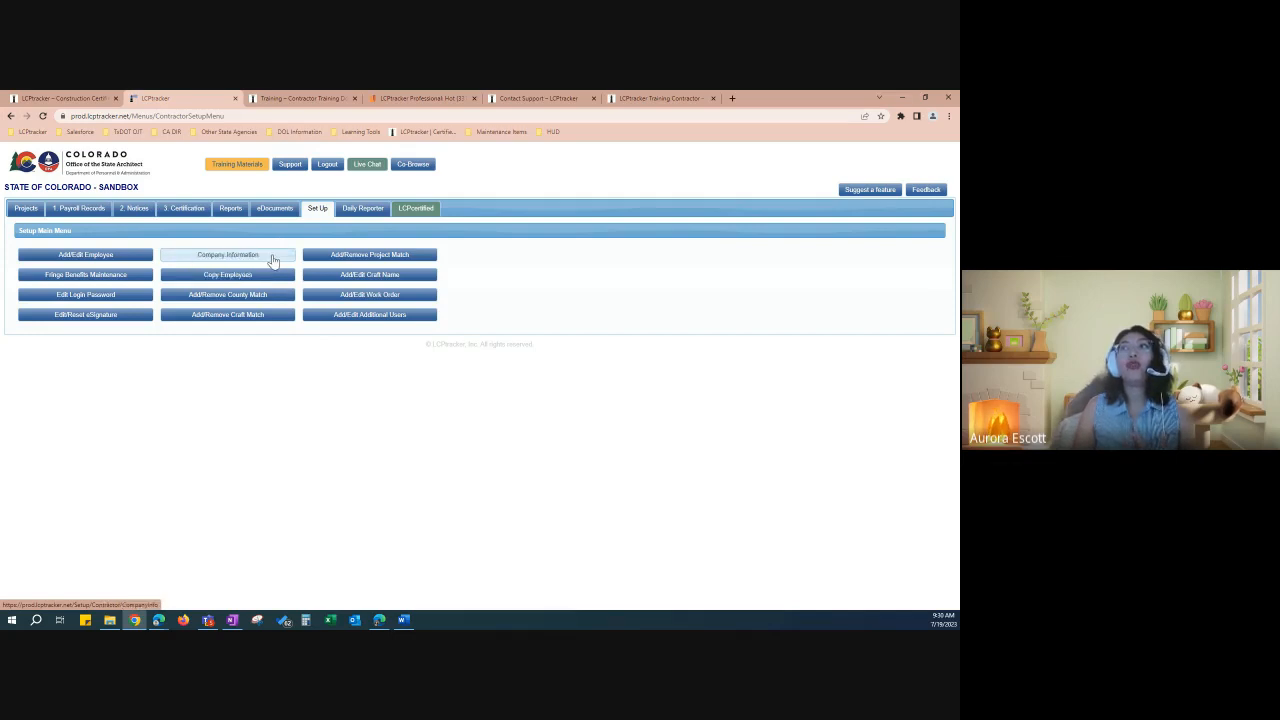
pyautogui.click(272, 260)
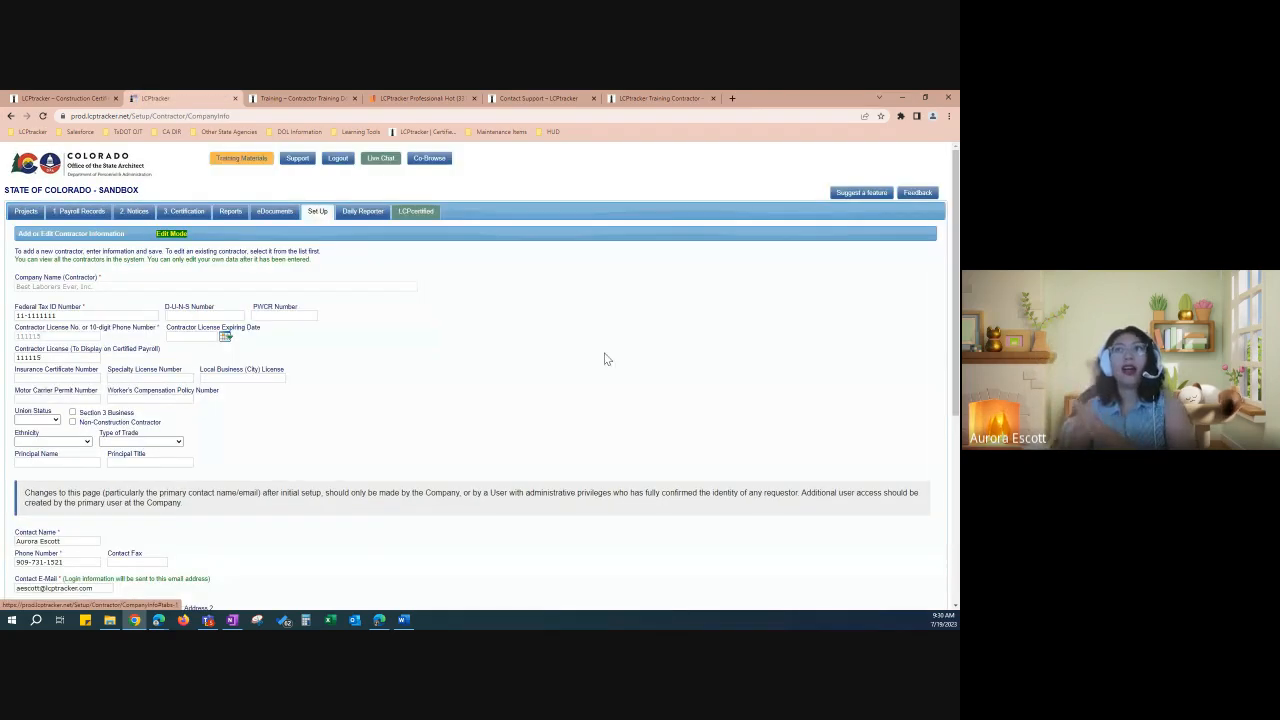
pyautogui.scroll(-1, 594, 423)
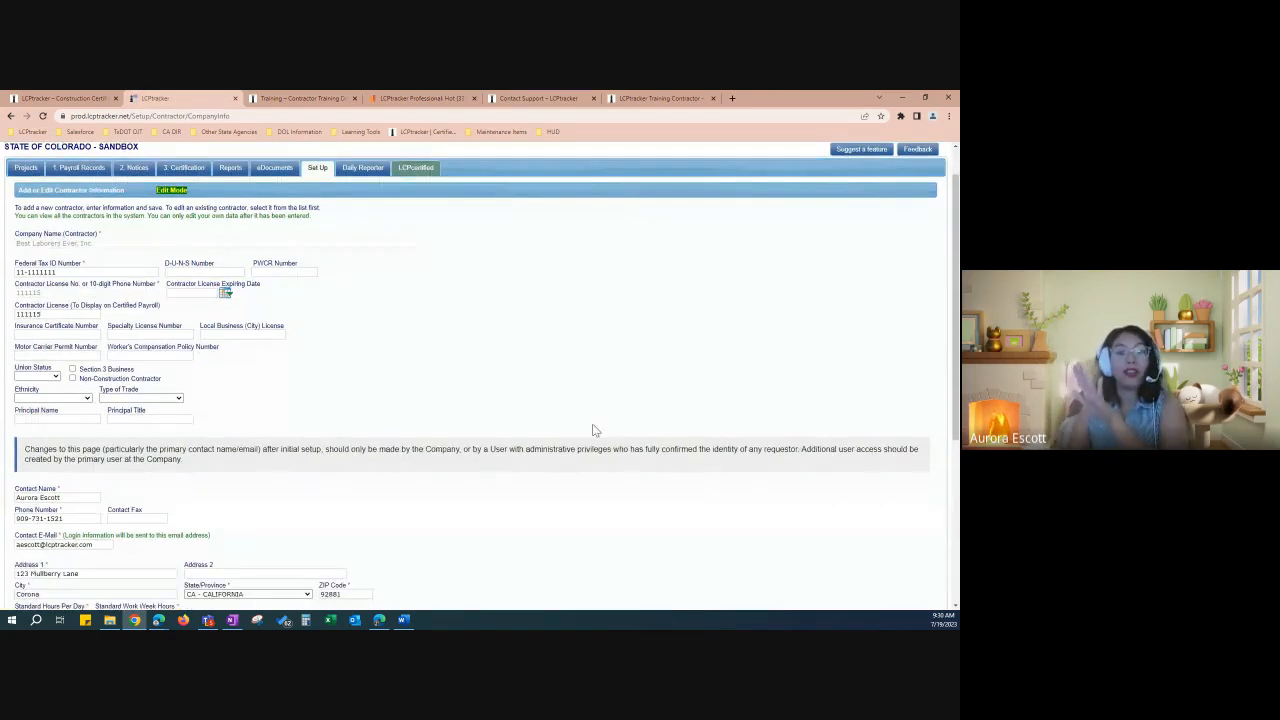
pyautogui.scroll(-4, 594, 430)
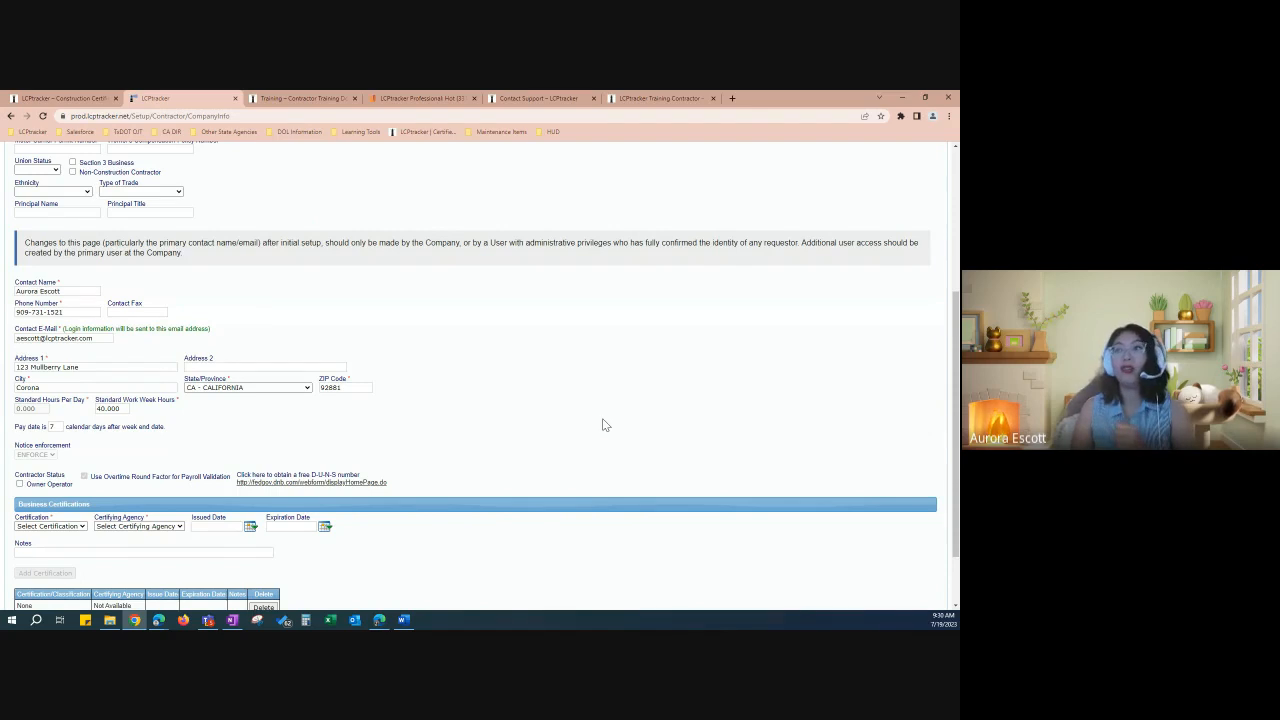
pyautogui.scroll(-3, 602, 425)
pyautogui.click(28, 549)
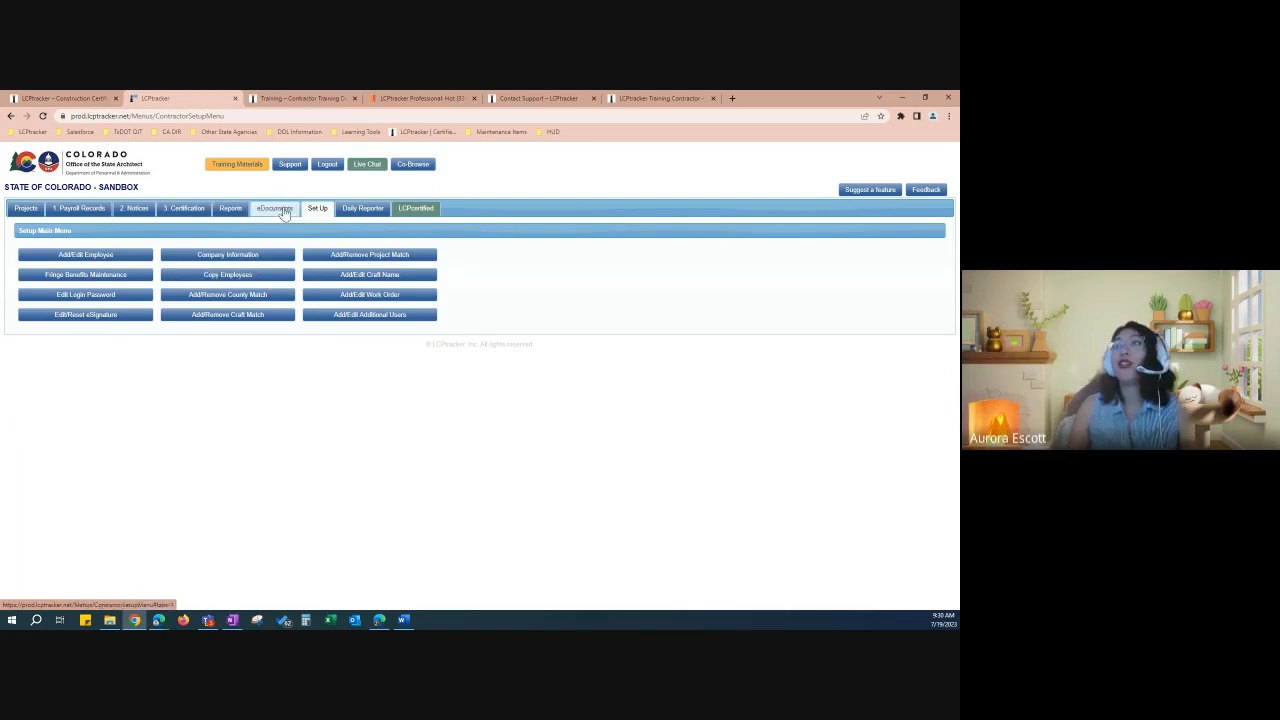
pyautogui.click(270, 284)
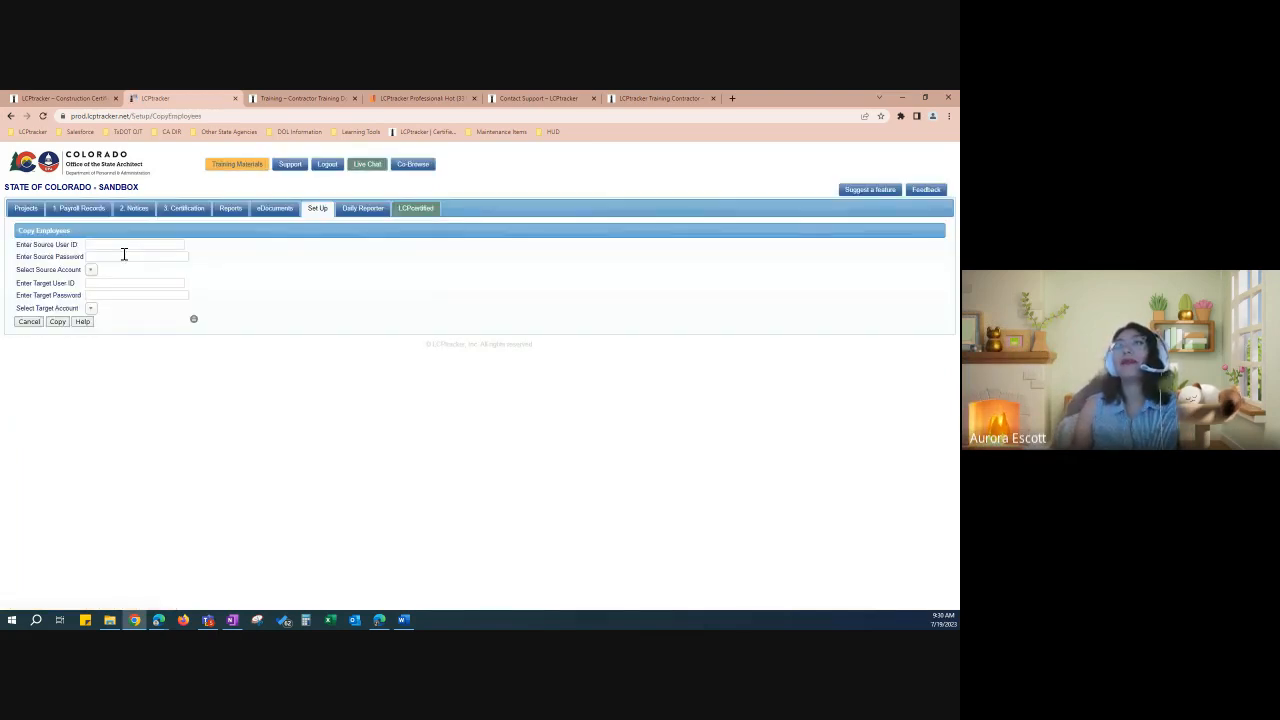
pyautogui.click(118, 247)
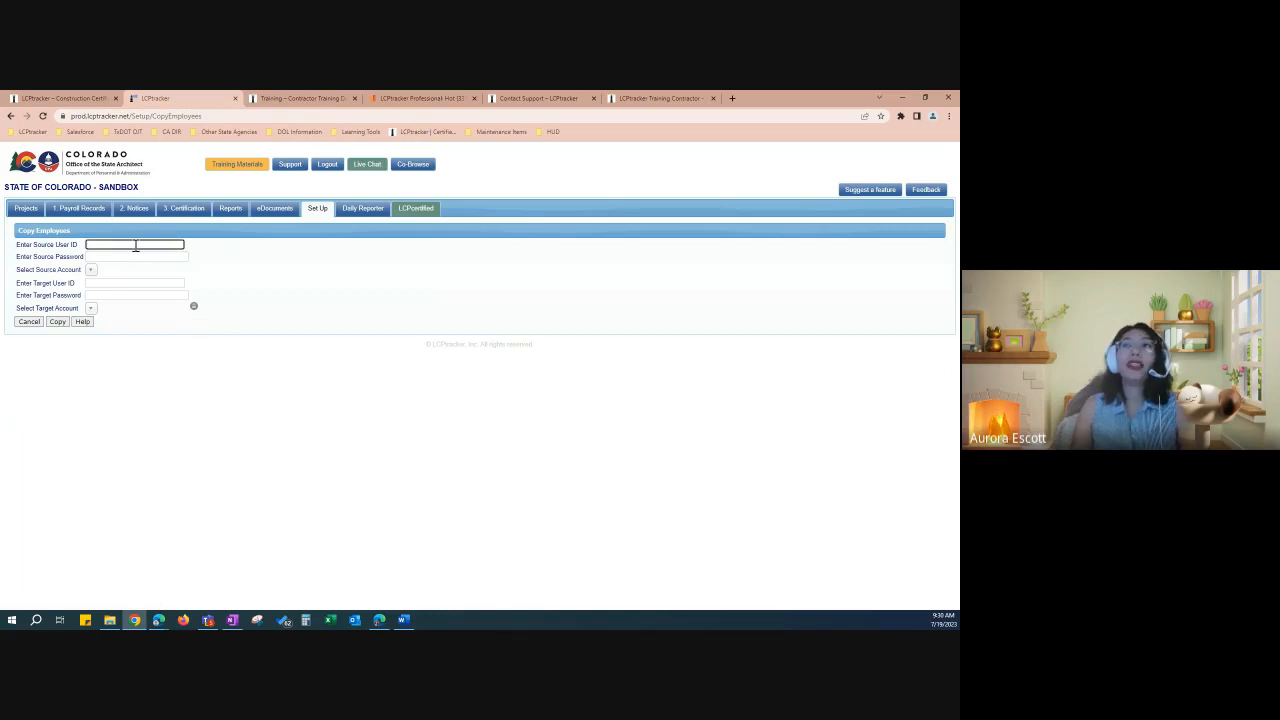
pyautogui.click(143, 257)
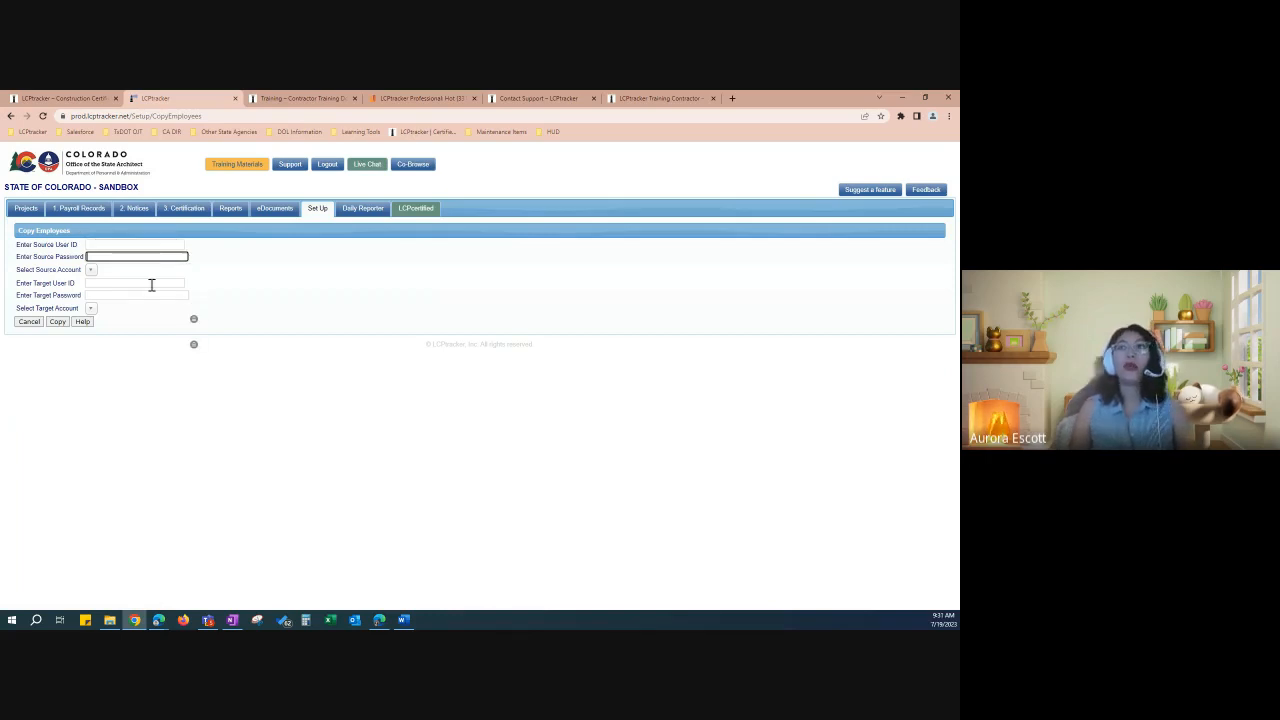
pyautogui.click(151, 284)
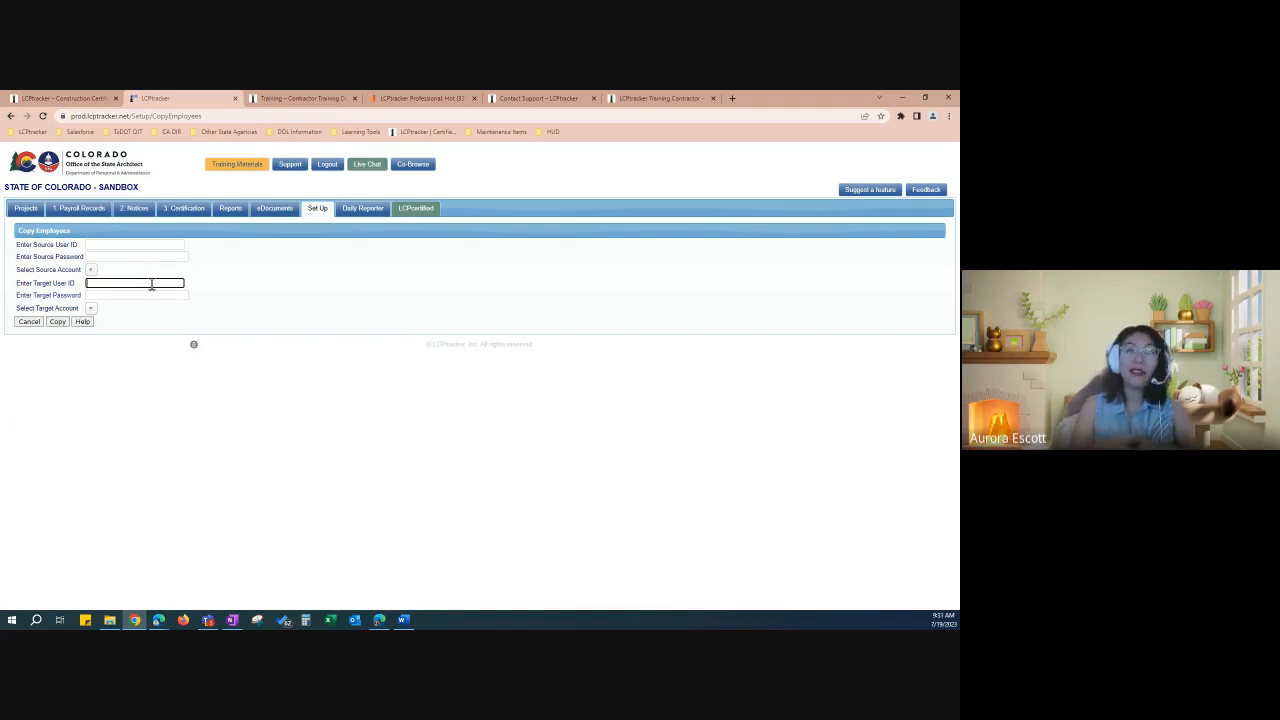
pyautogui.click(121, 245)
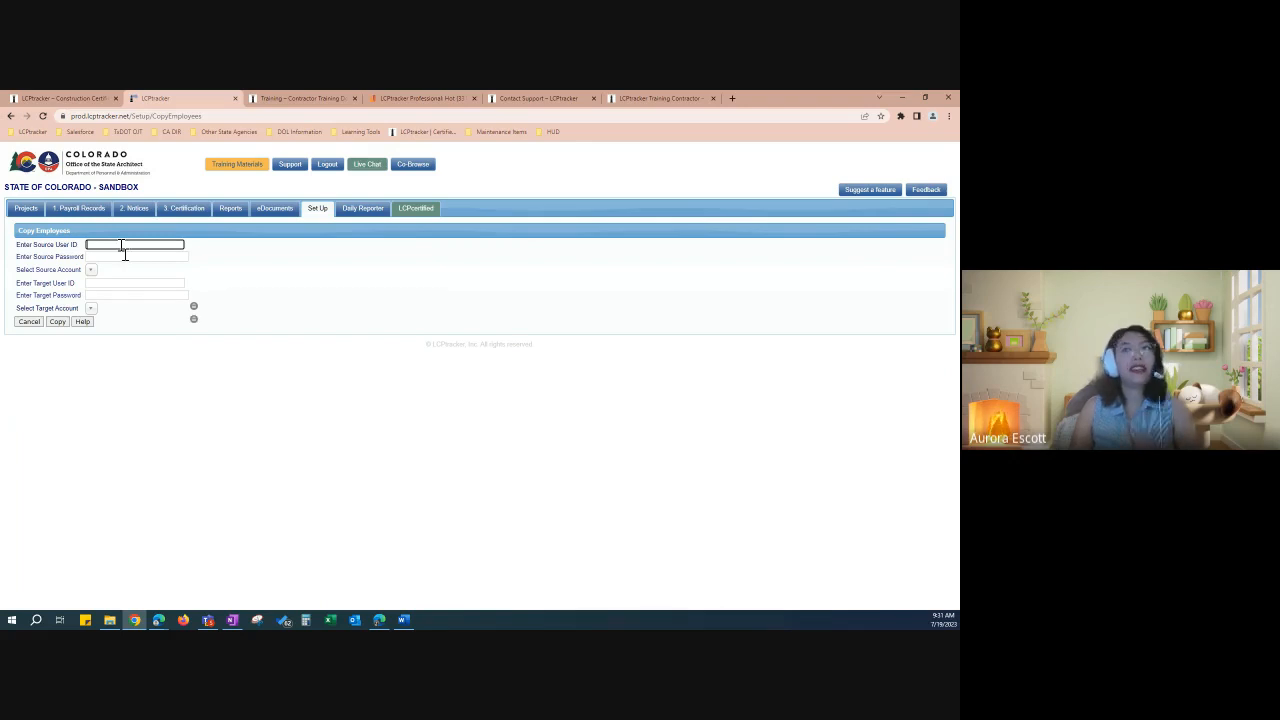
pyautogui.click(137, 284)
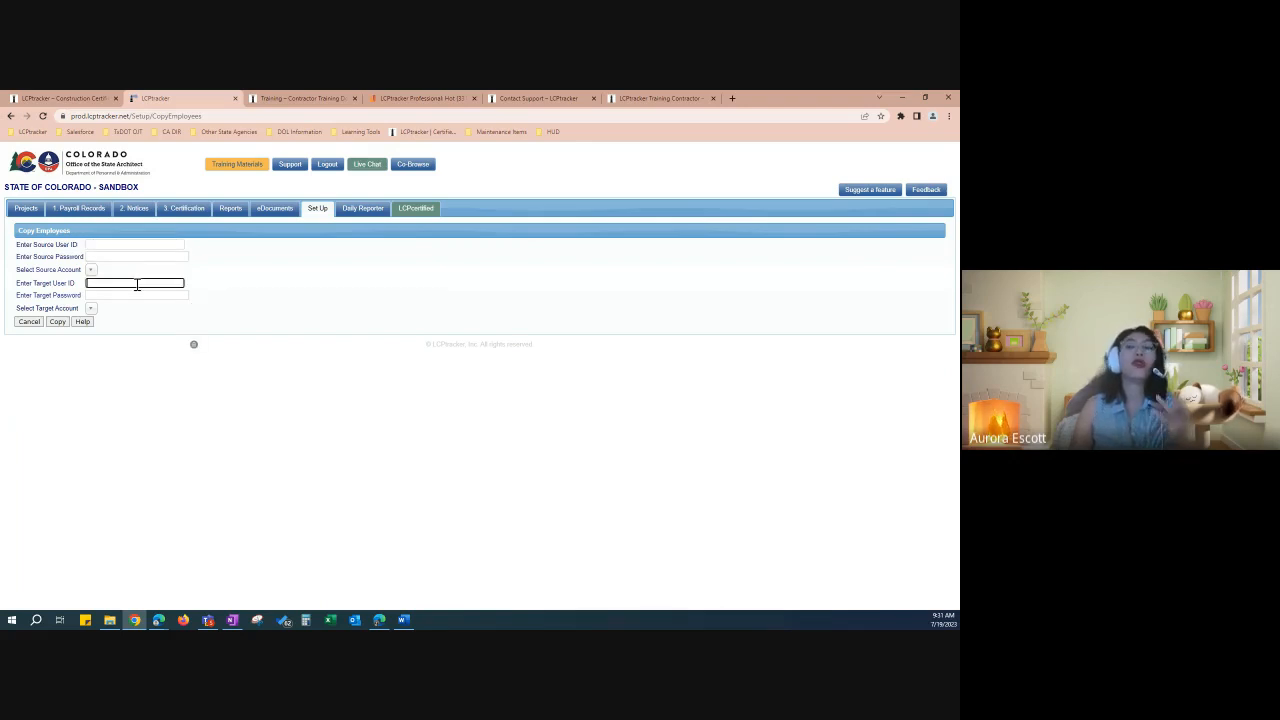
pyautogui.click(138, 296)
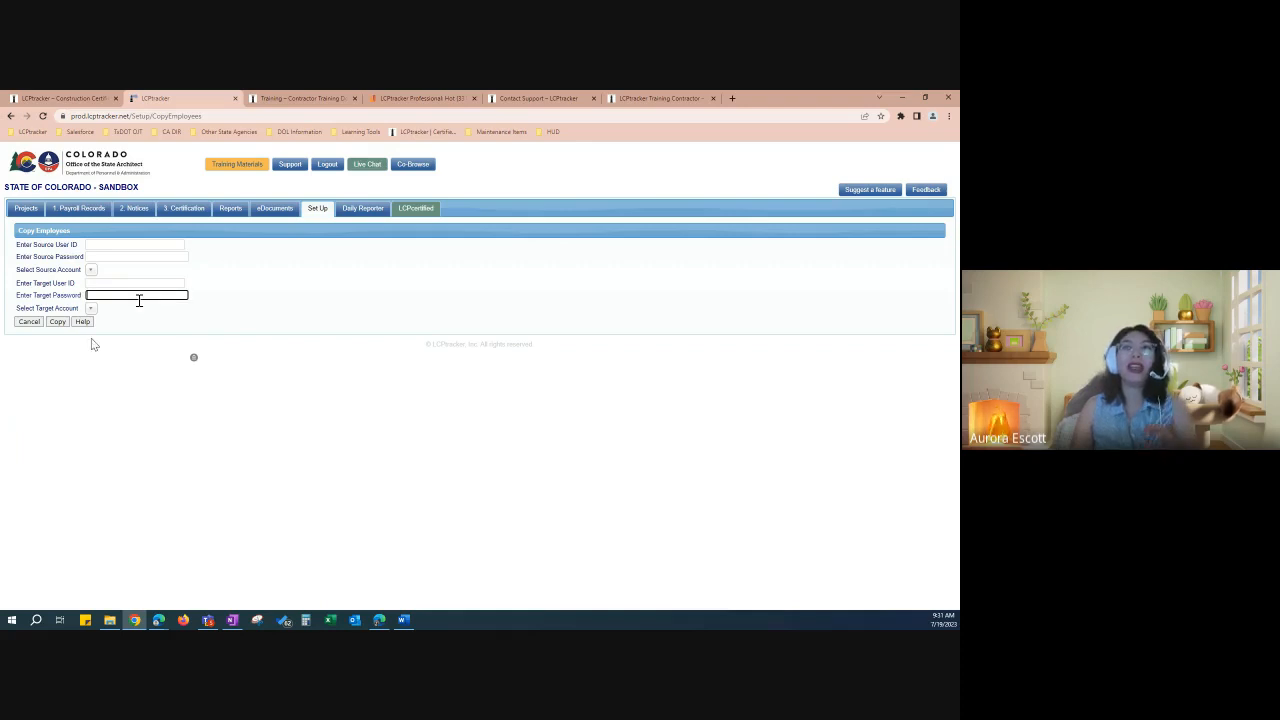
pyautogui.click(32, 322)
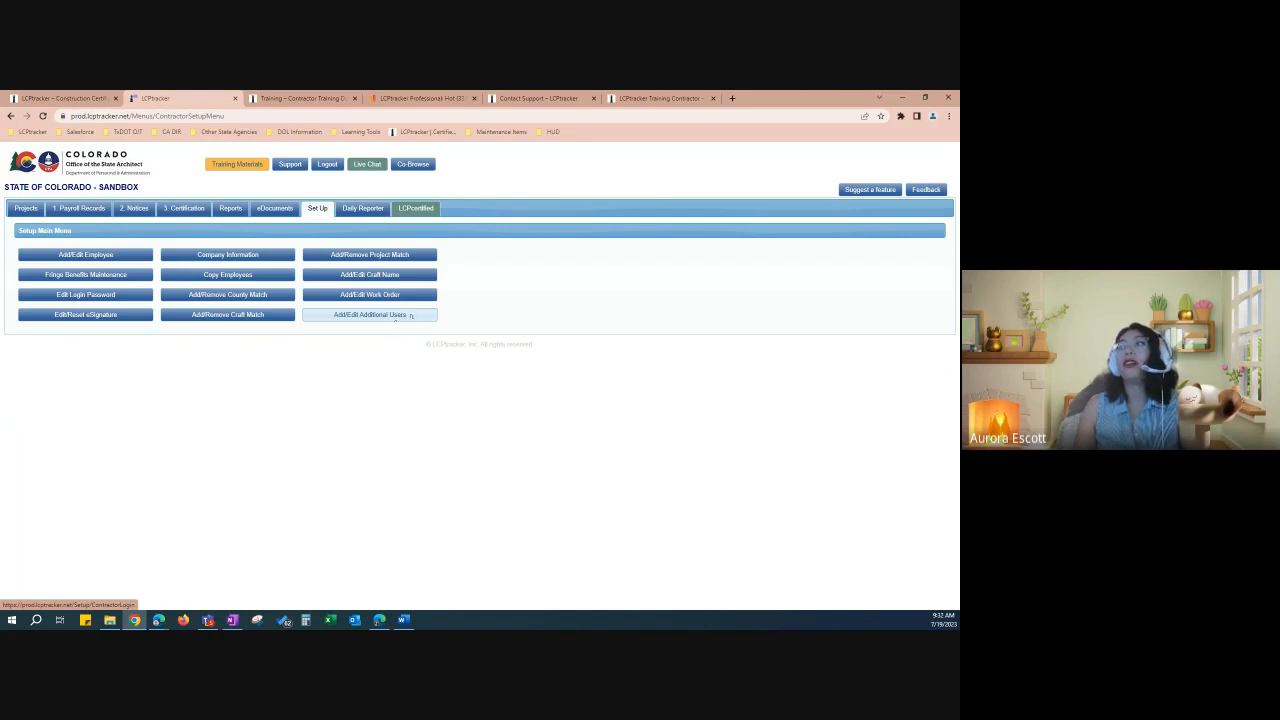
# Step: Open Add/Edit Additional Users and step through the blank E-Mail, Name and Phone fields
pyautogui.click(410, 316)
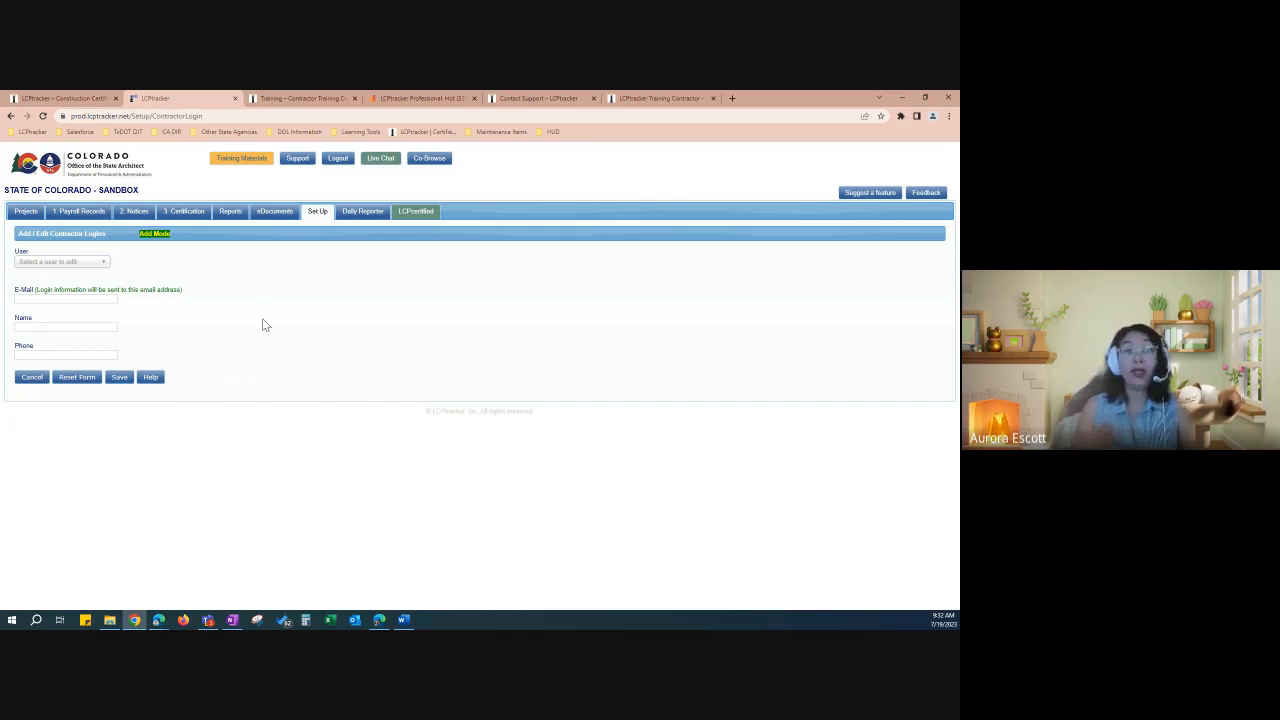
pyautogui.click(60, 298)
pyautogui.click(46, 322)
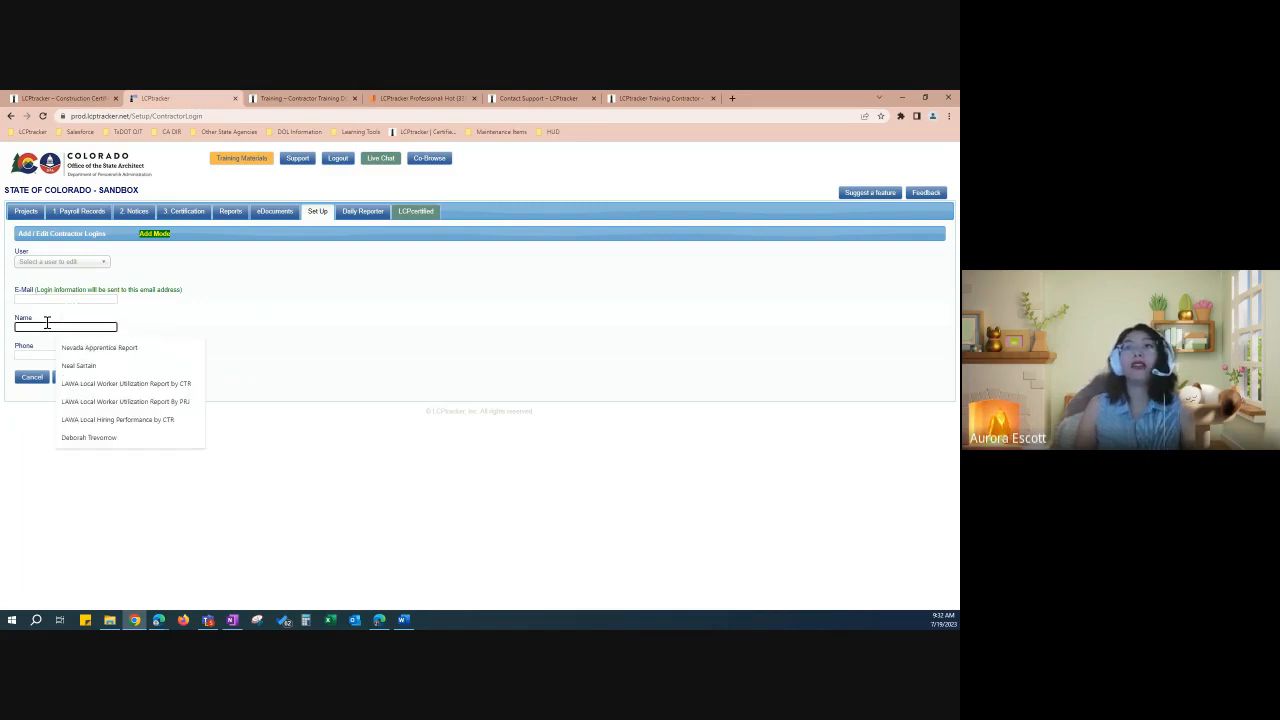
pyautogui.click(36, 356)
pyautogui.click(168, 344)
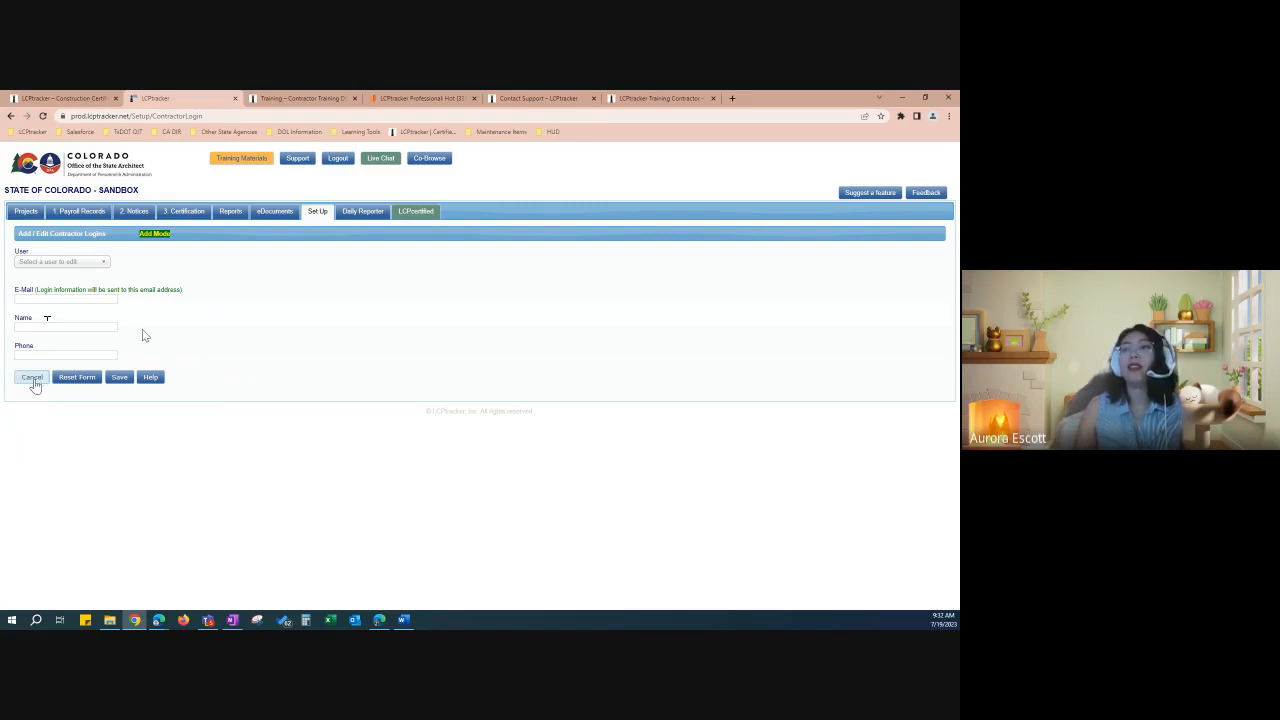
# Step: Cancel the Contractor Logins form without saving and go to 1. Payroll Records
pyautogui.click(33, 380)
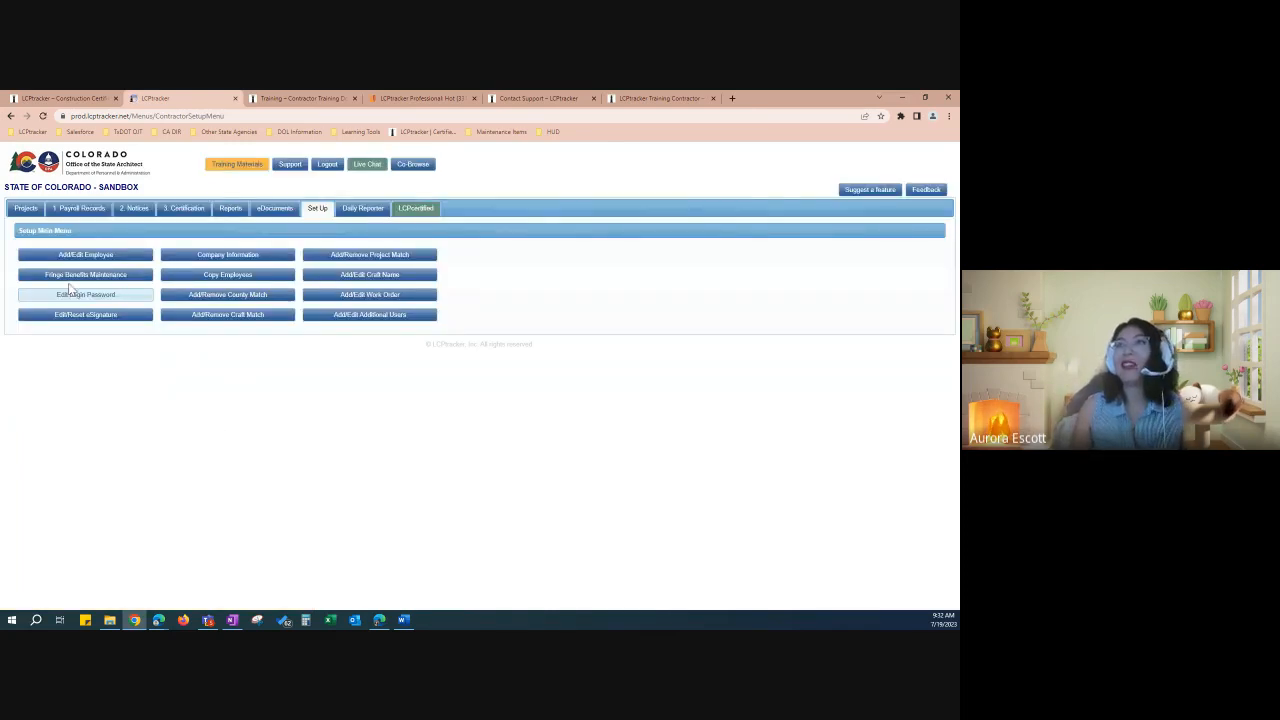
pyautogui.click(85, 216)
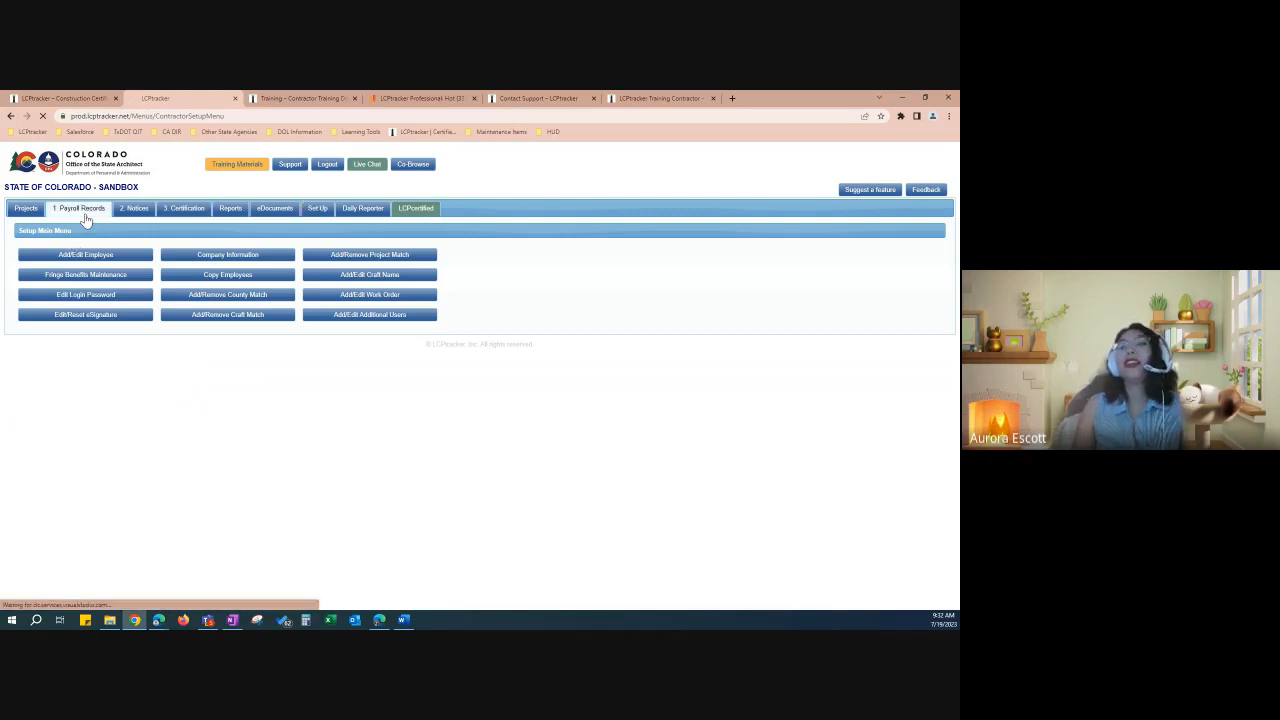
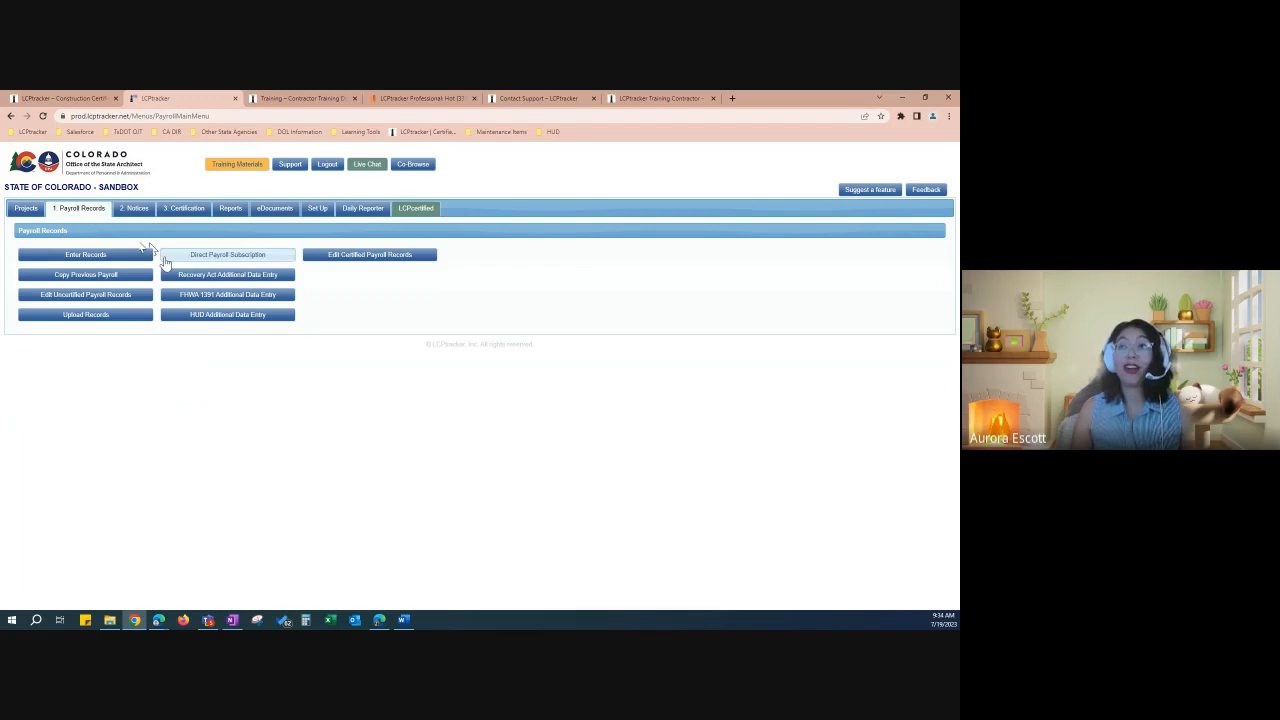
# Step: From Upload Records, download the payroll spreadsheet template as LCPUpload (19).xls
pyautogui.click(99, 316)
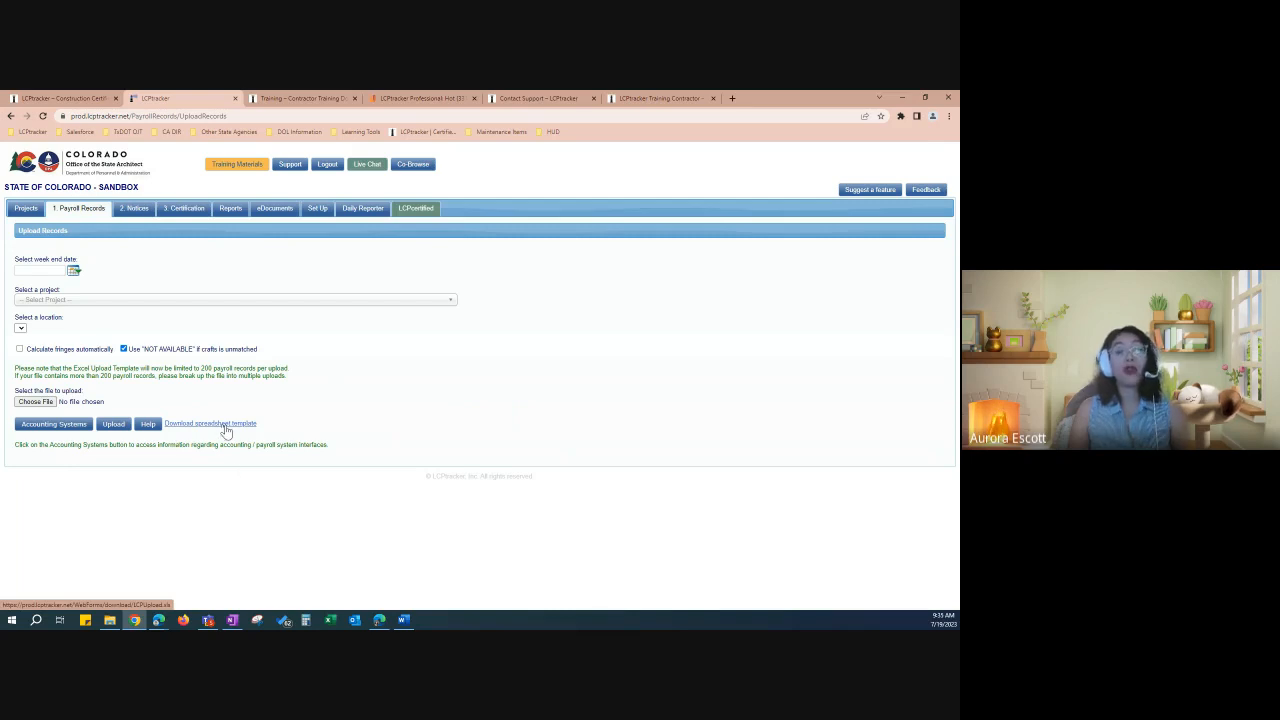
pyautogui.click(226, 428)
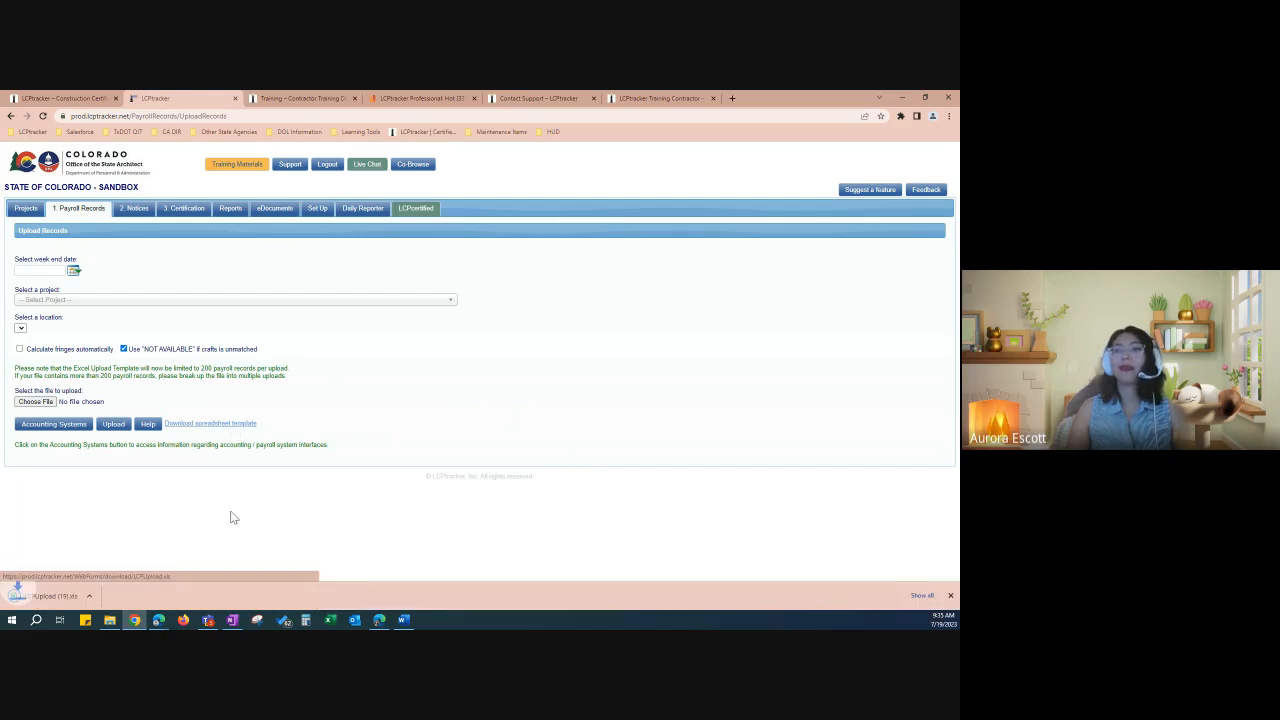
# Step: Open LCPUpload (19).xls, review the Legend colour key and Minimum Required entry, and enable editing
pyautogui.click(88, 598)
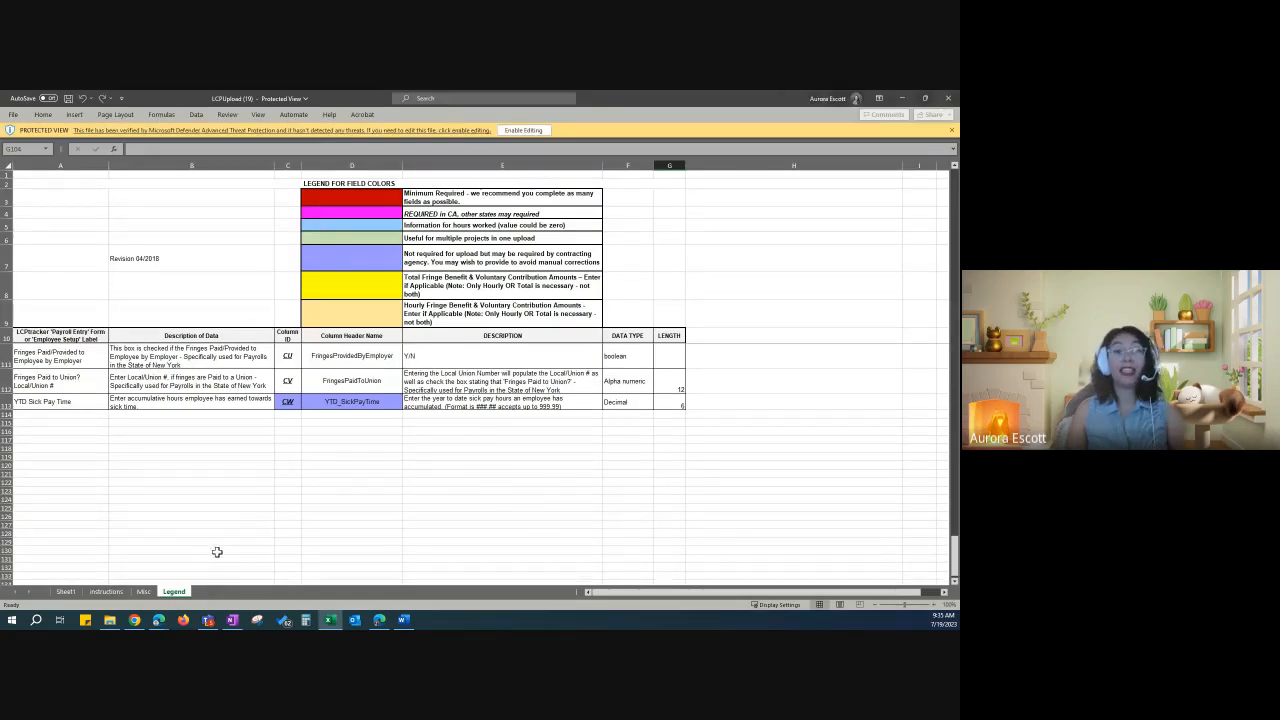
pyautogui.moveTo(357, 197); pyautogui.dragTo(350, 310)
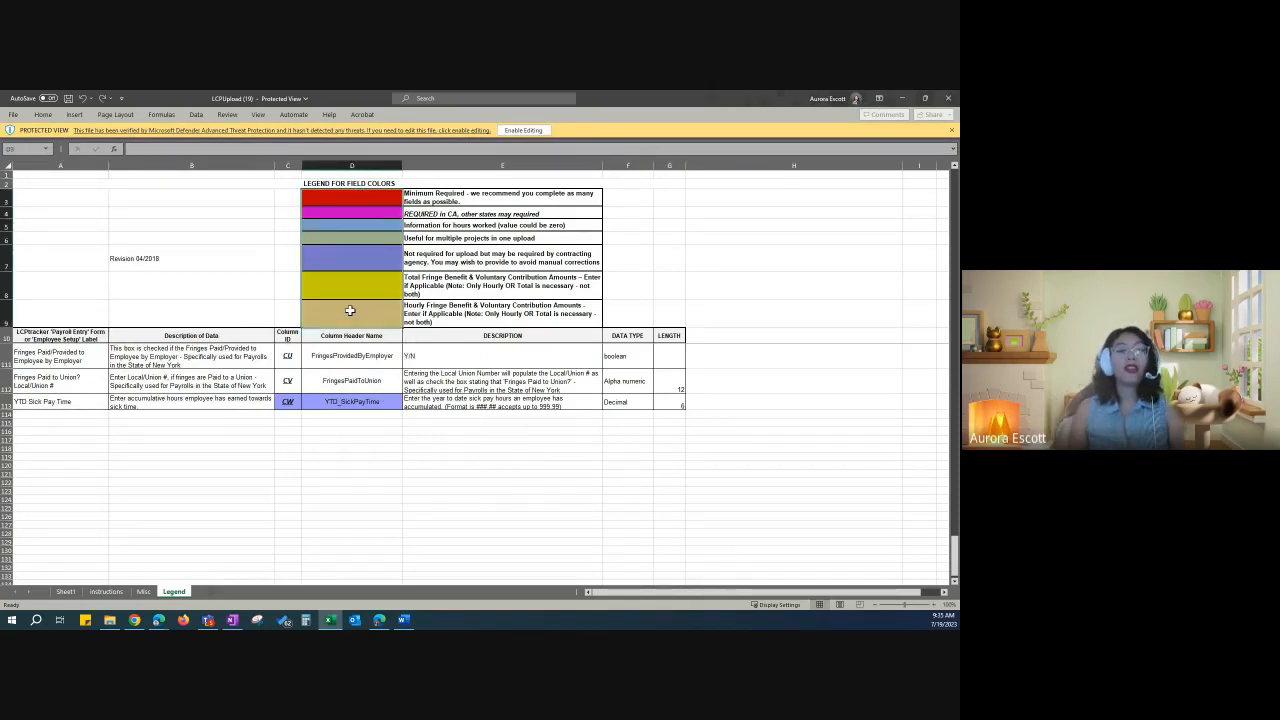
pyautogui.click(469, 195)
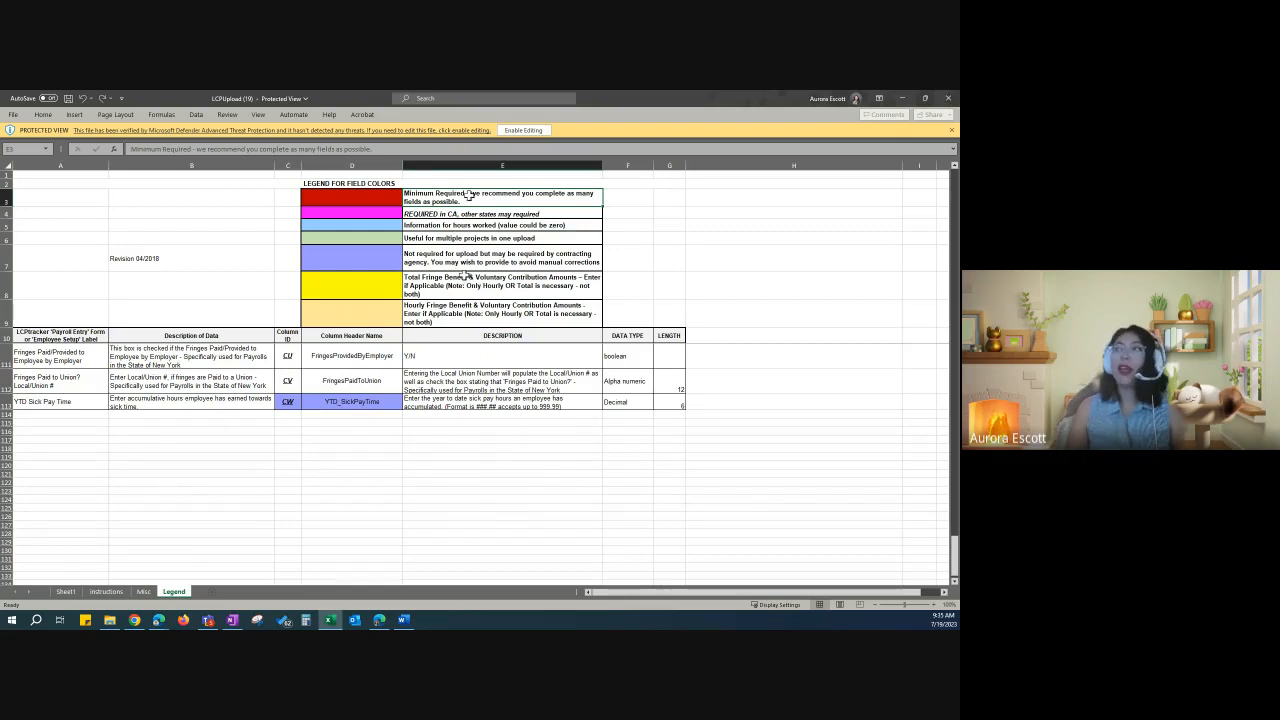
pyautogui.click(536, 131)
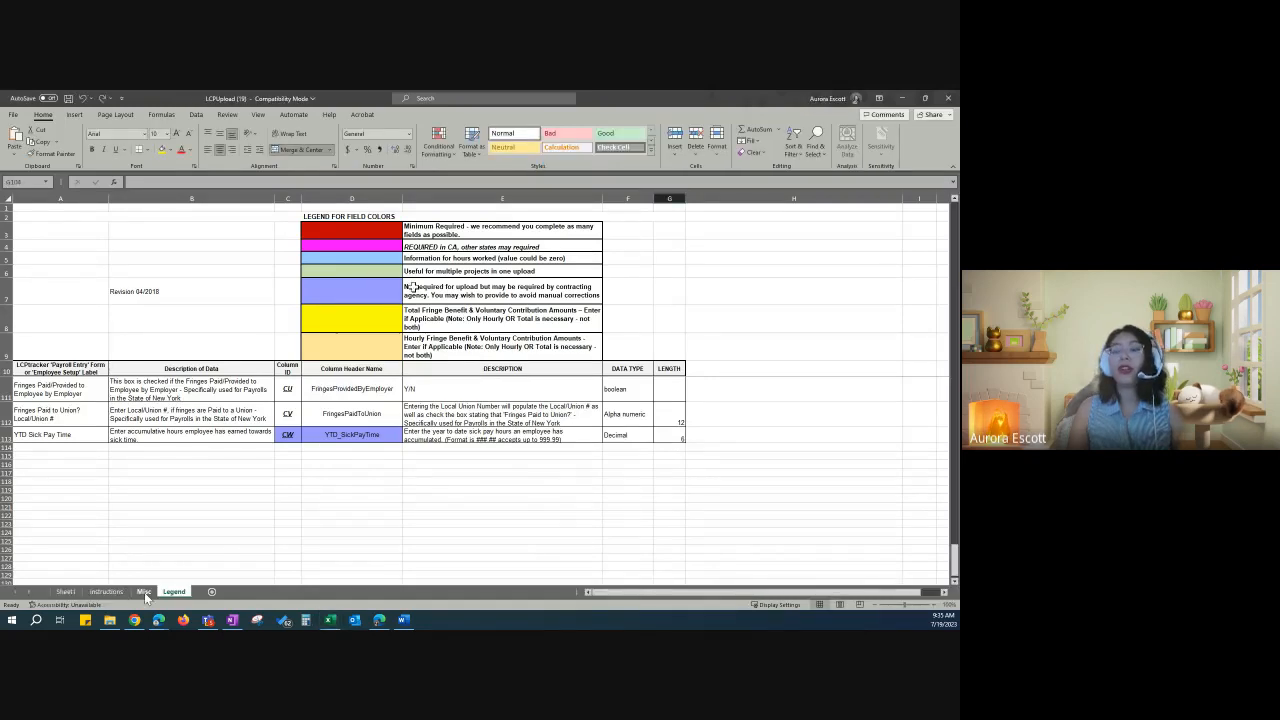
# Step: Look through the Misc, Instructions and Sheet1 sheets, highlighting Sheet1's red deduction column headers
pyautogui.click(144, 591)
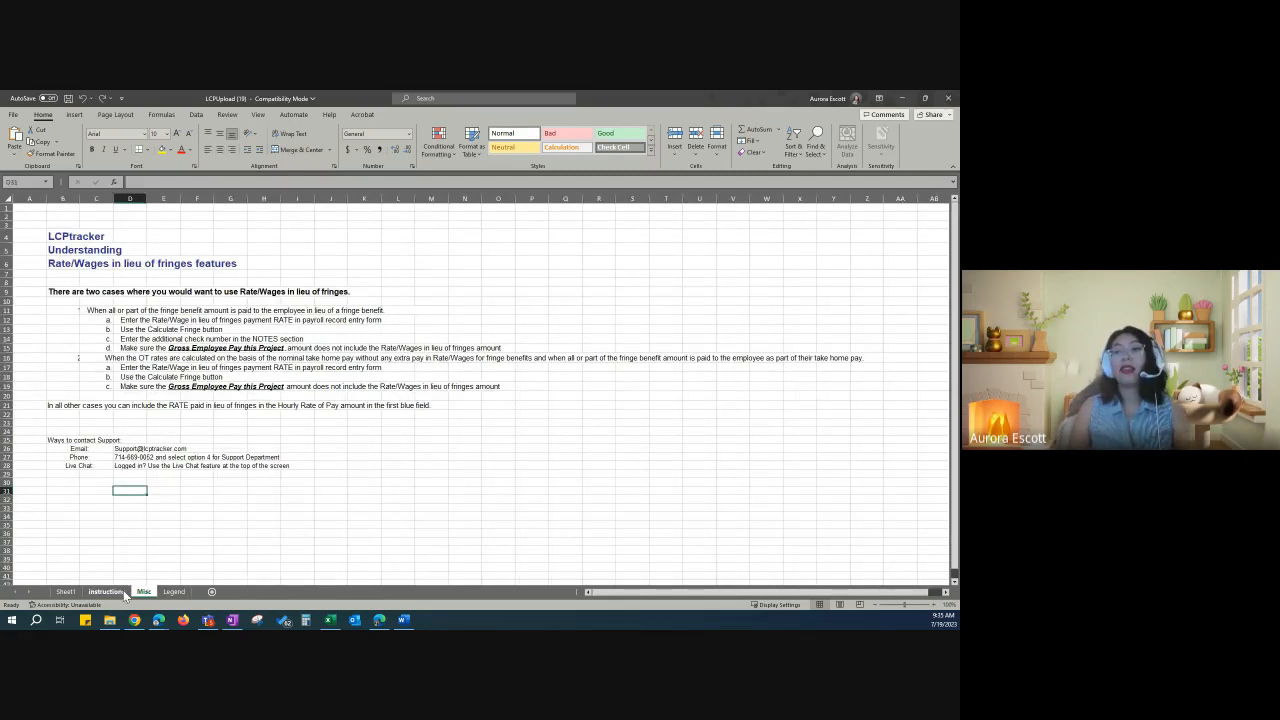
pyautogui.click(123, 591)
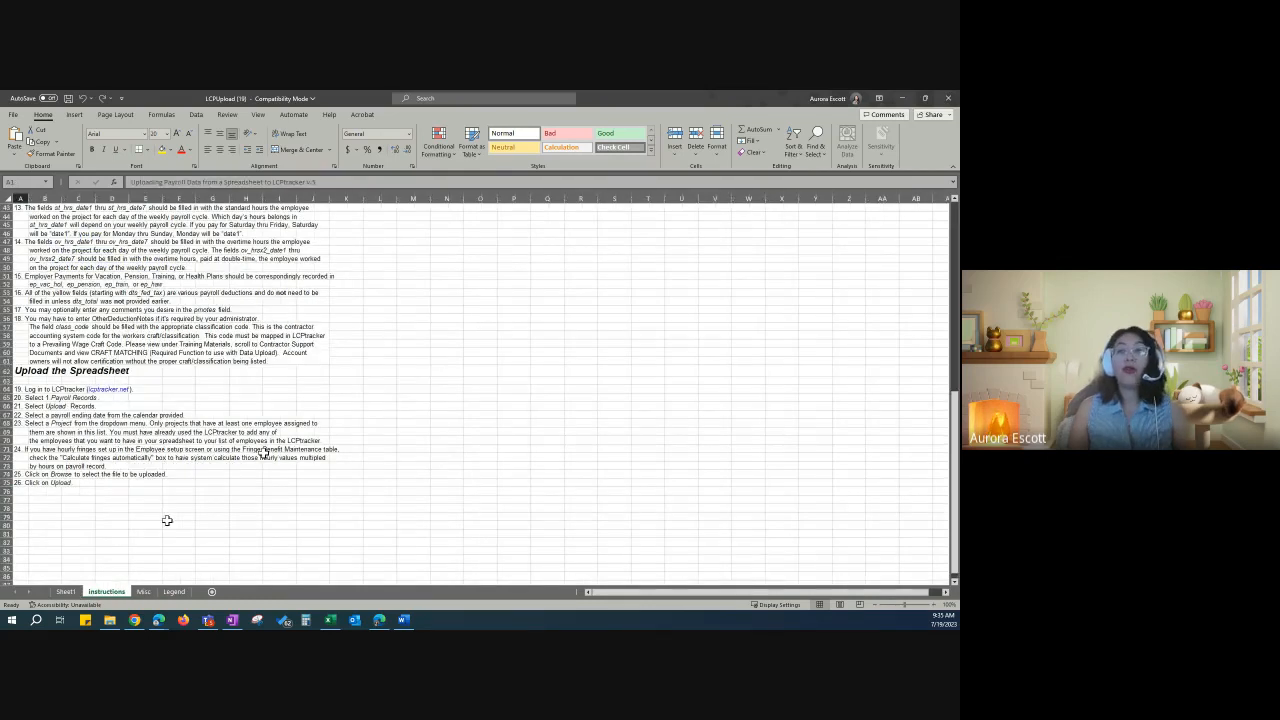
pyautogui.scroll(8, 272, 424)
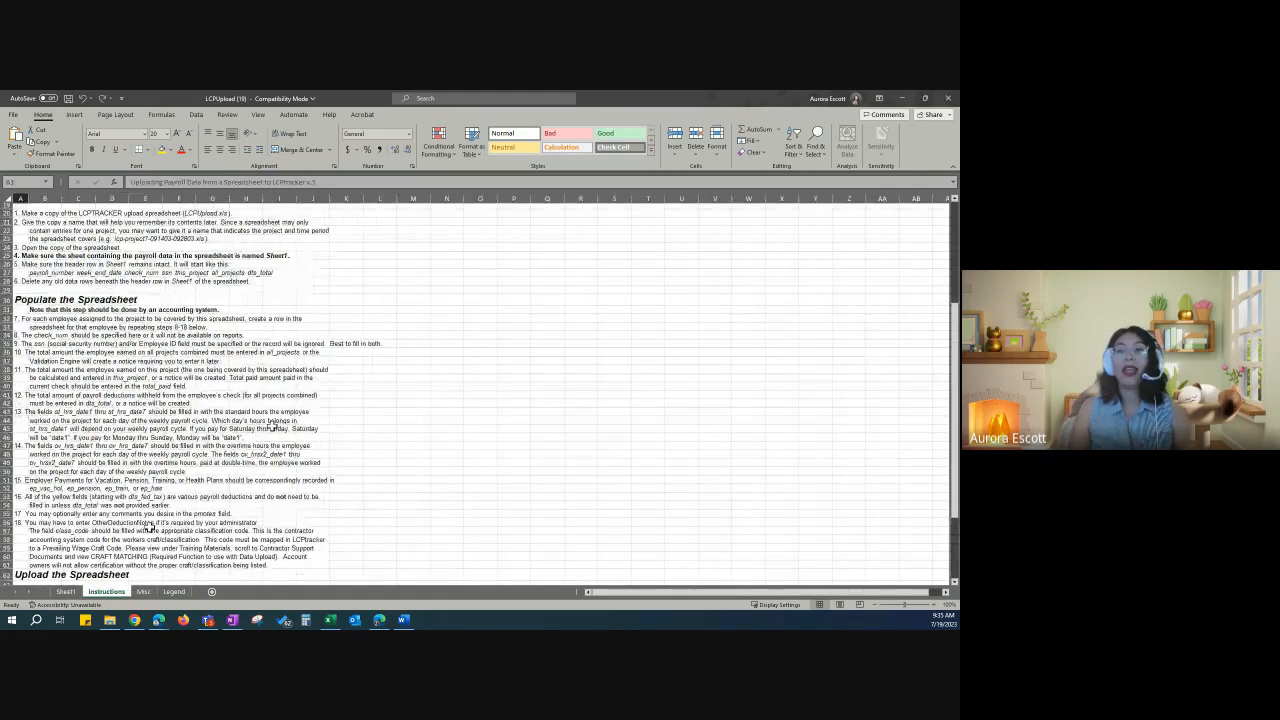
pyautogui.hotkey('ctrl', 'pageup')
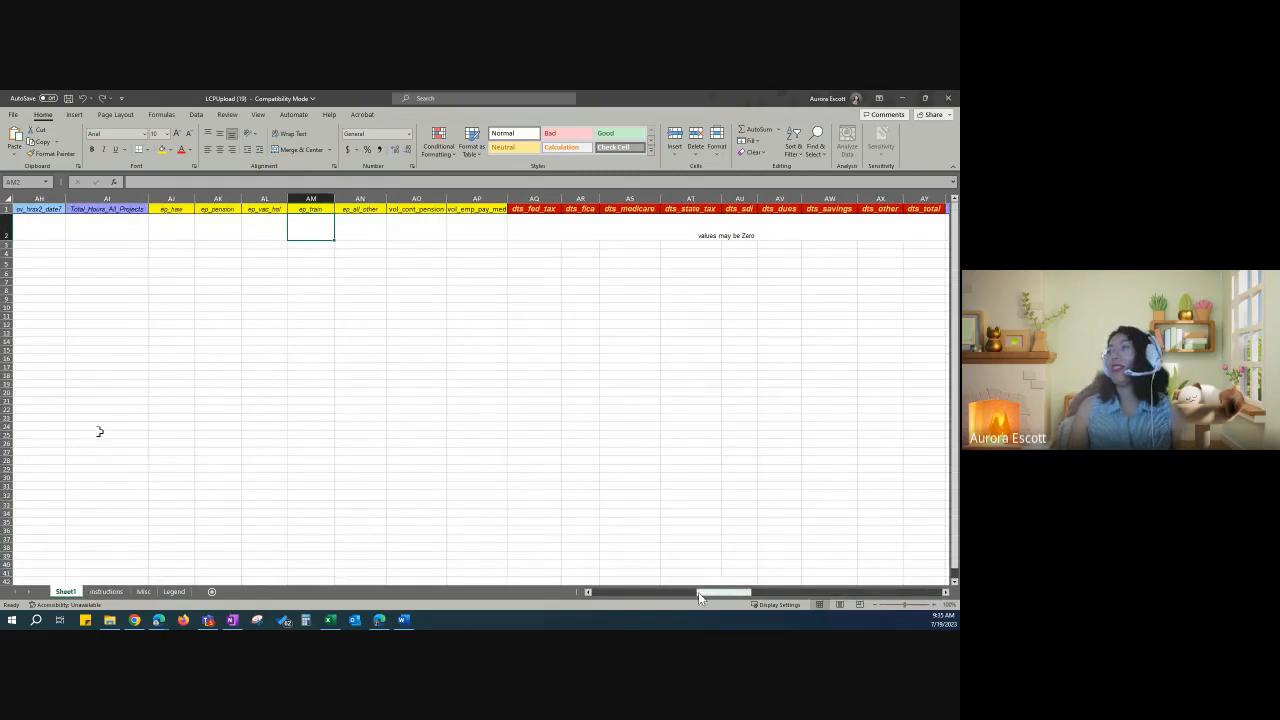
pyautogui.moveTo(606, 209); pyautogui.dragTo(52, 209)
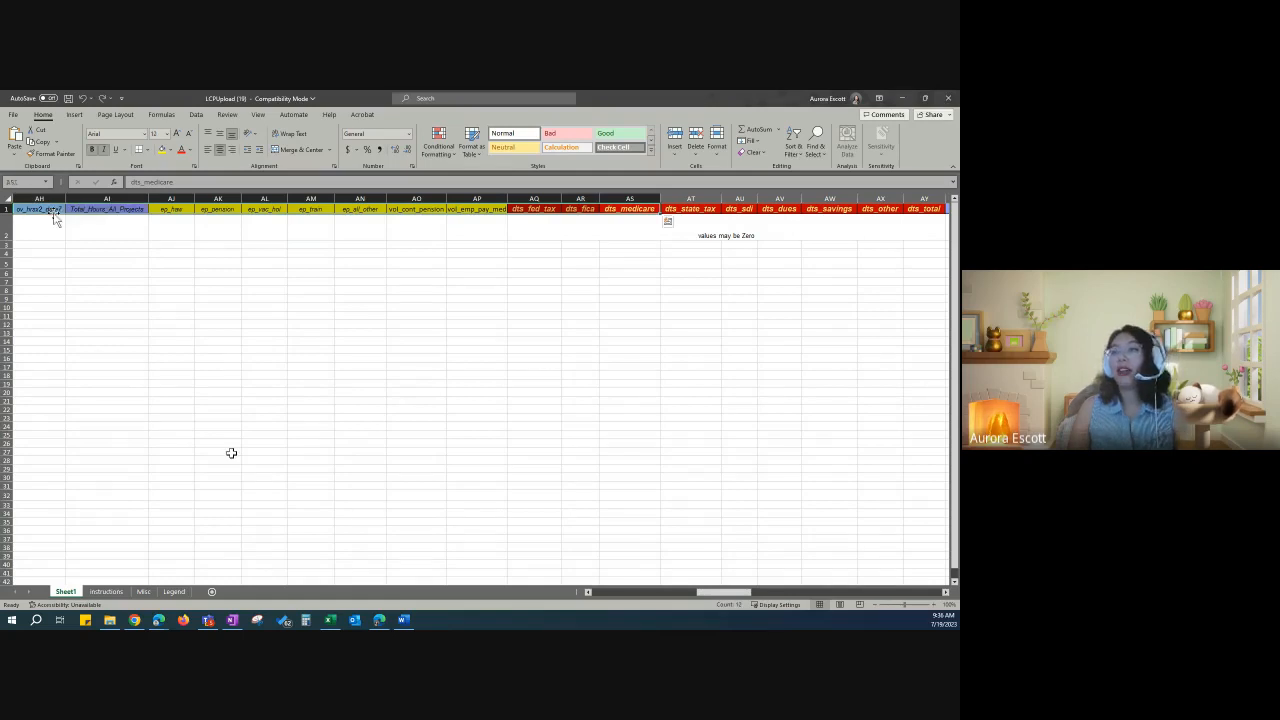
pyautogui.click(173, 592)
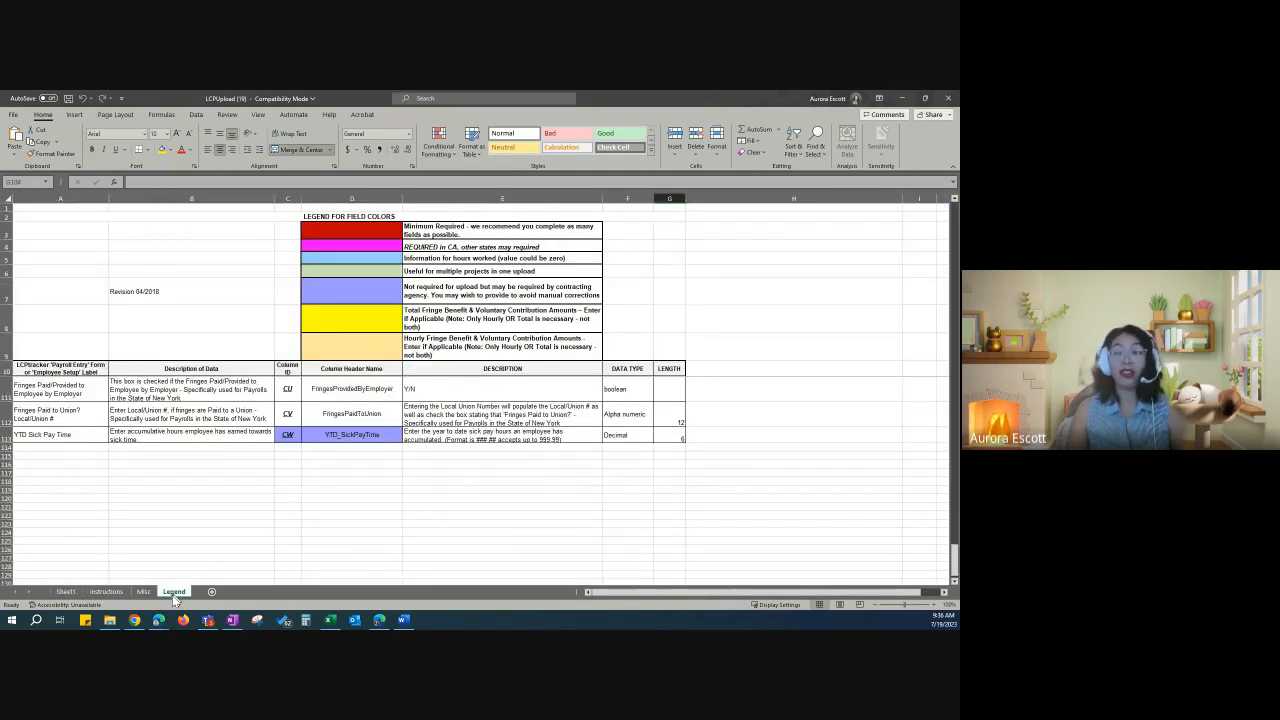
pyautogui.click(68, 592)
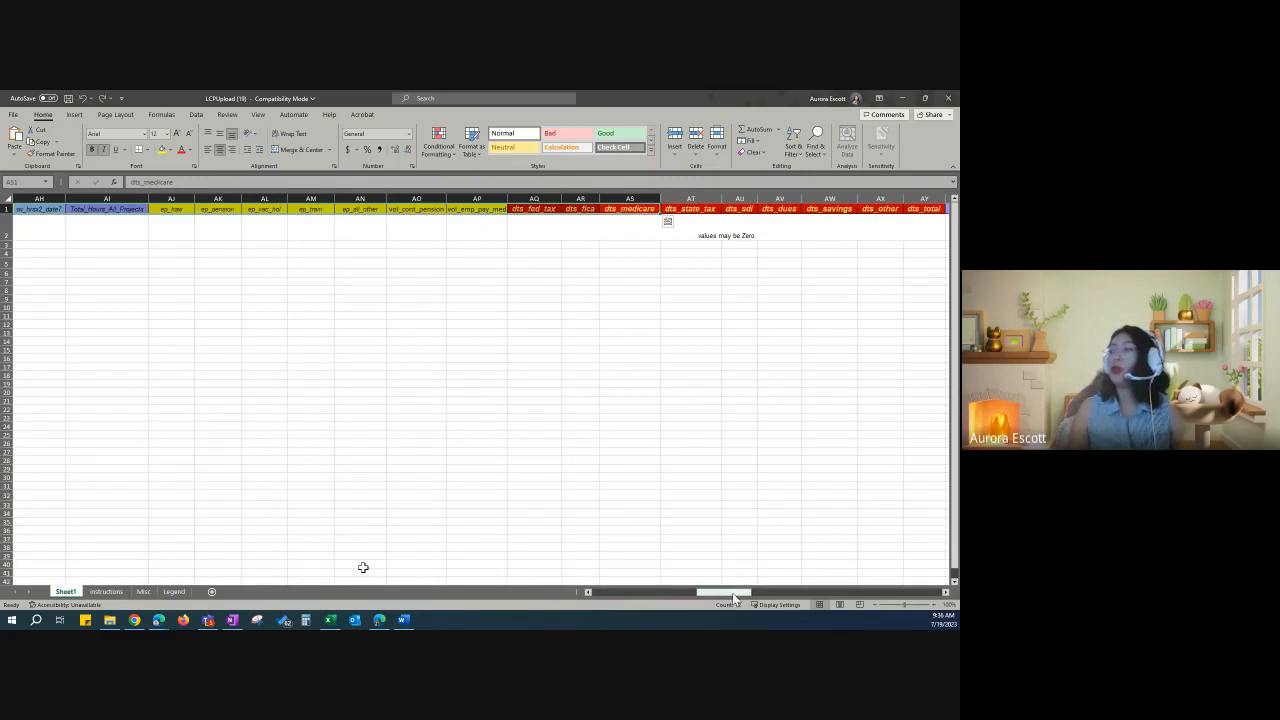
pyautogui.moveTo(740, 592); pyautogui.dragTo(617, 594)
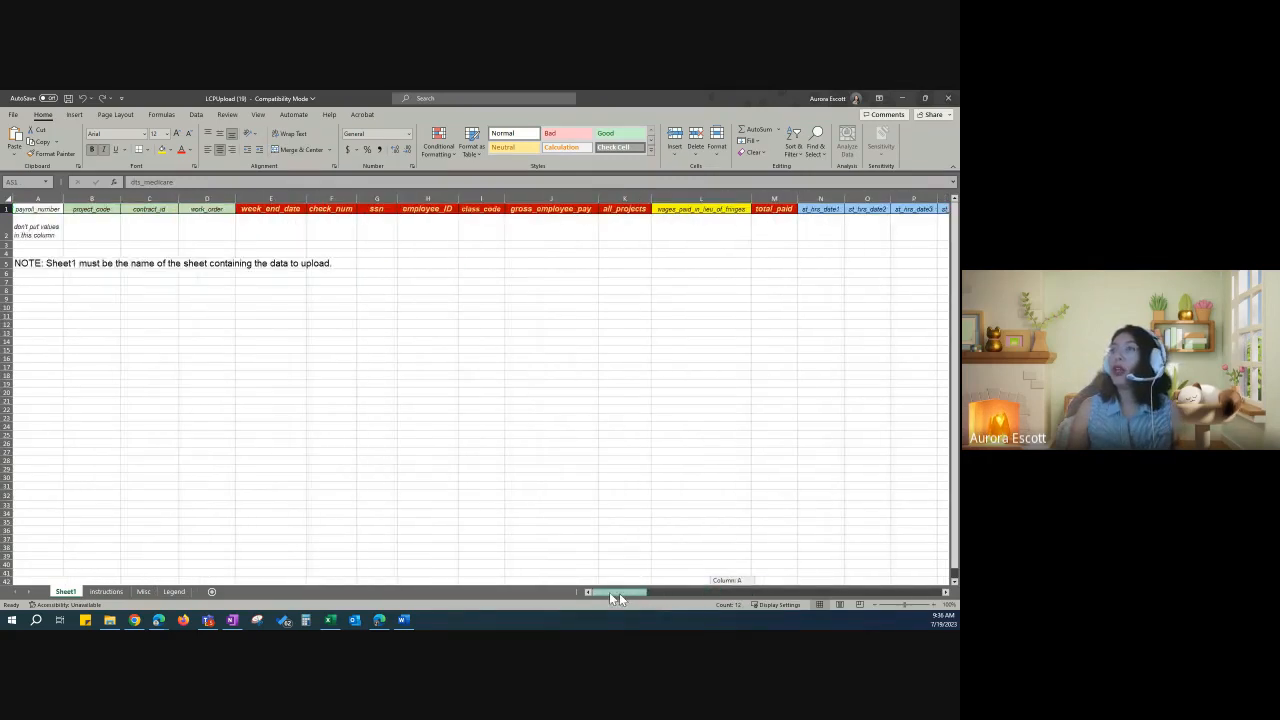
# Step: On Sheet1, select the header row and rows 2–16 to show the upload layout
pyautogui.click(150, 392)
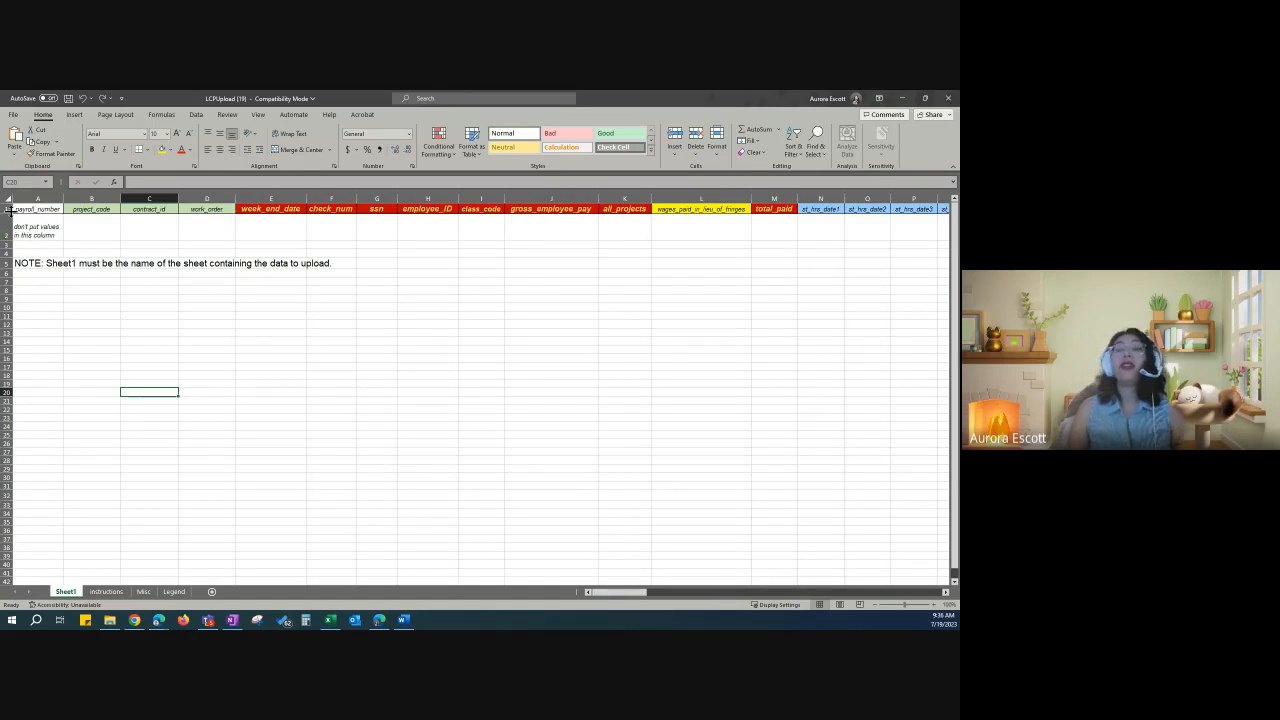
pyautogui.click(6, 208)
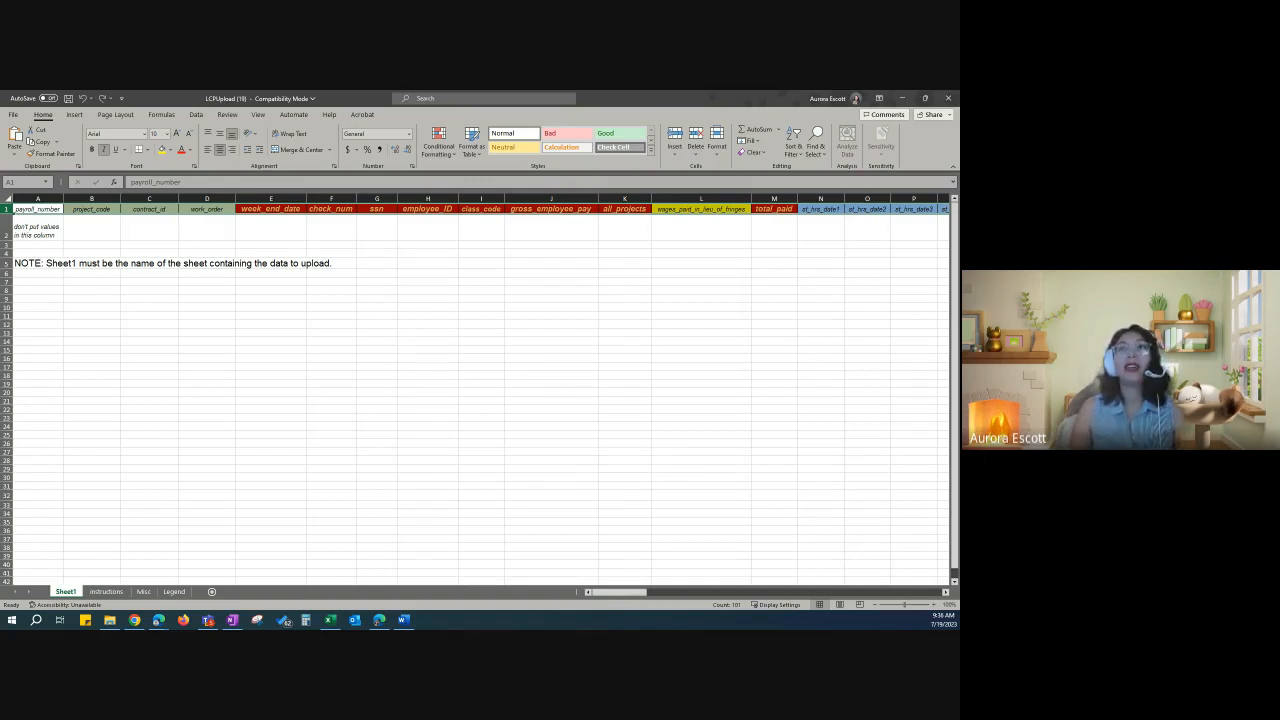
pyautogui.click(8, 227)
pyautogui.moveTo(8, 227); pyautogui.dragTo(8, 358)
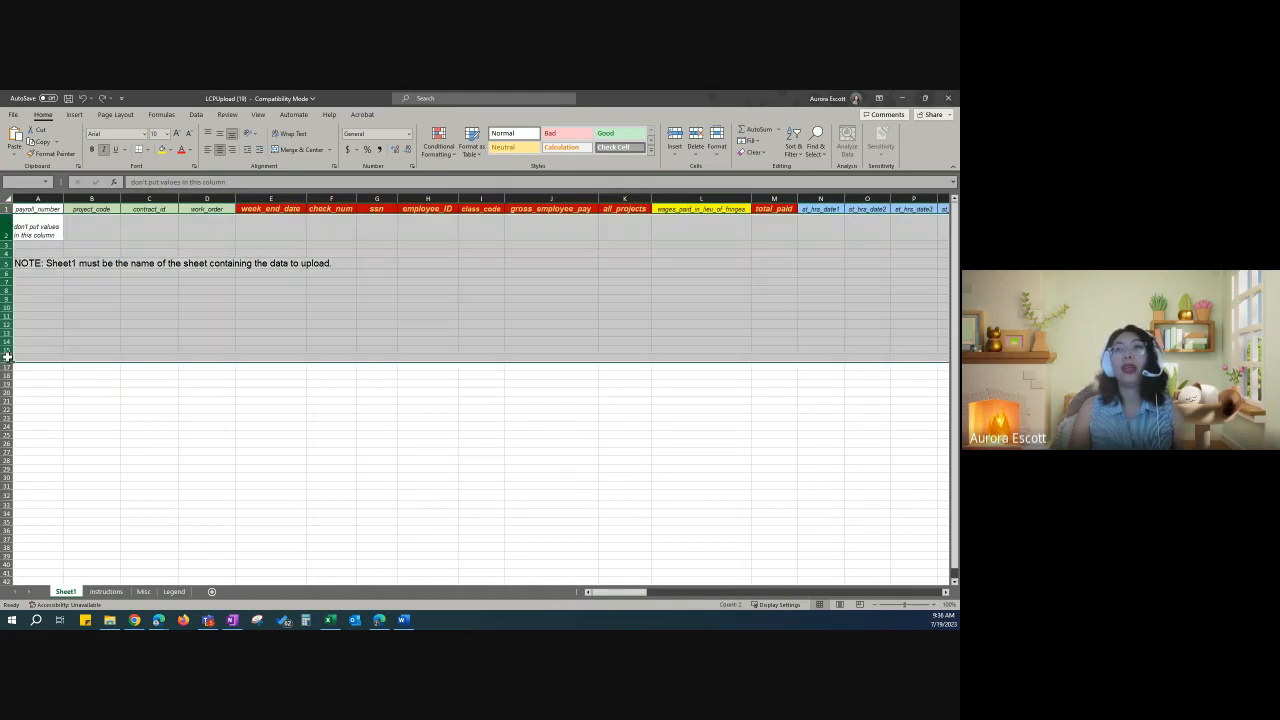
pyautogui.click(37, 332)
pyautogui.click(5, 208)
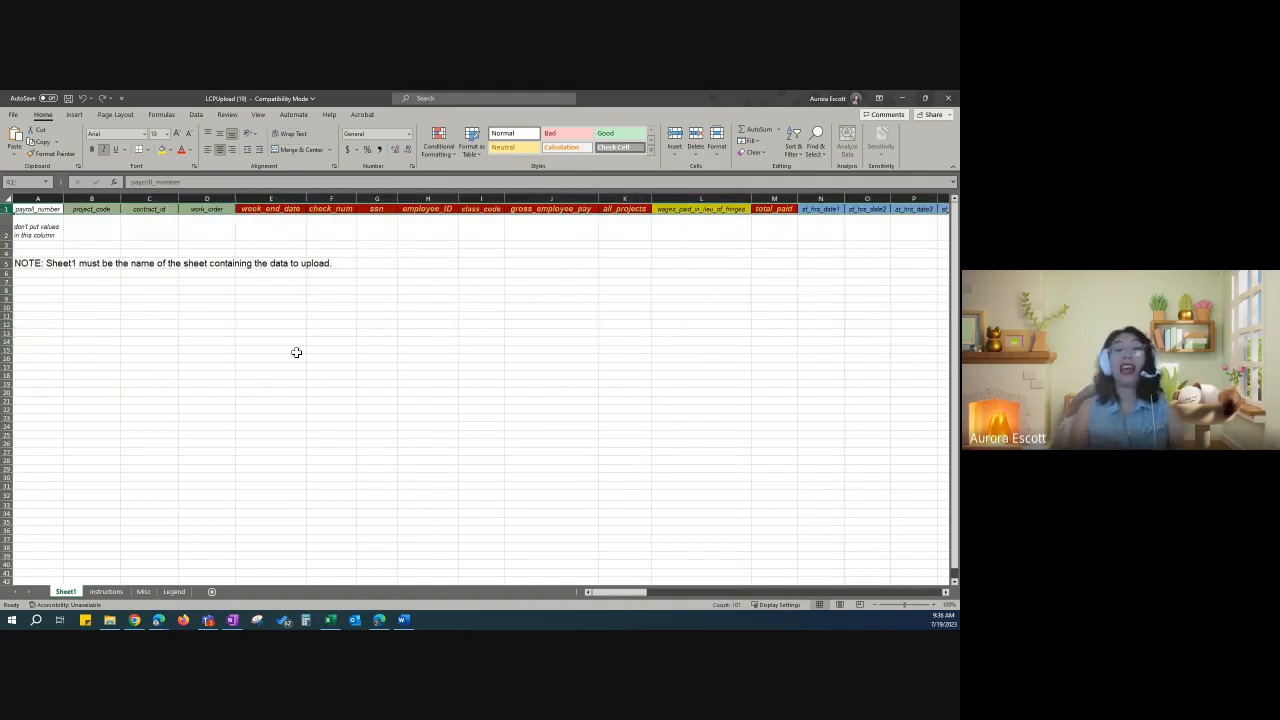
# Step: Step through cells B2–F2 (project_code to check_num) and the week_end_date header, then close Excel
pyautogui.click(111, 232)
pyautogui.click(151, 235)
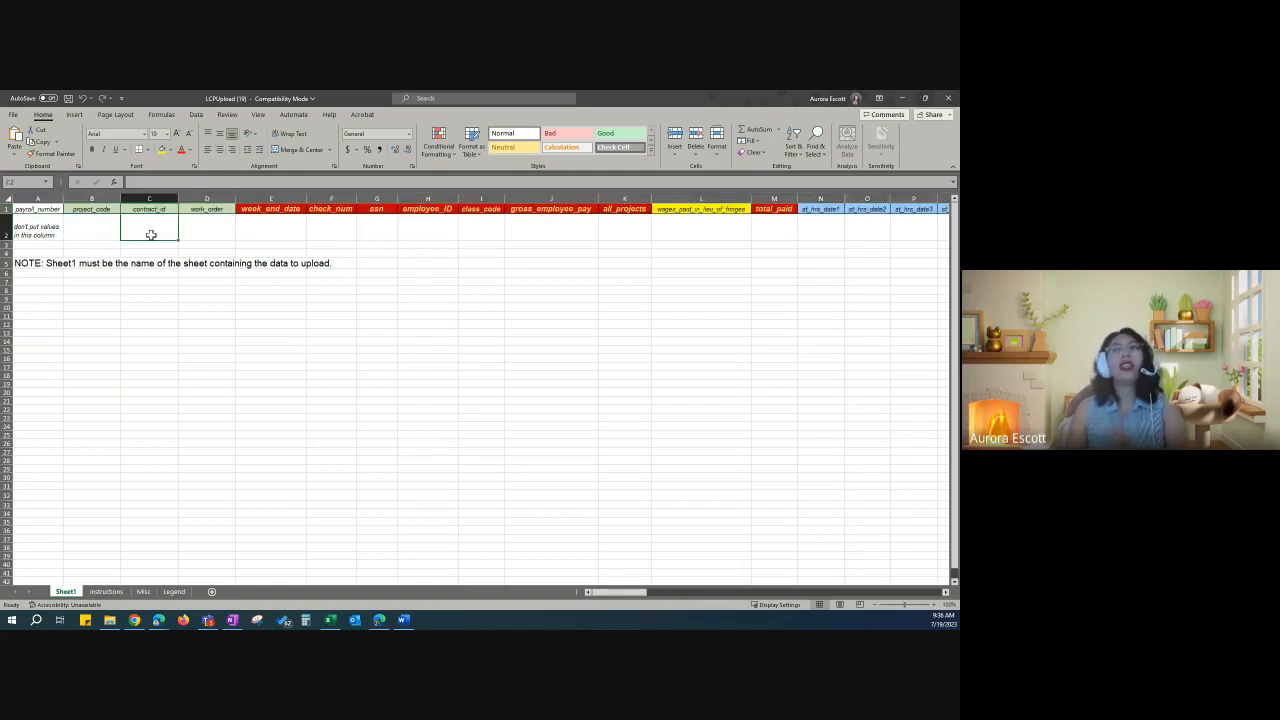
pyautogui.click(209, 235)
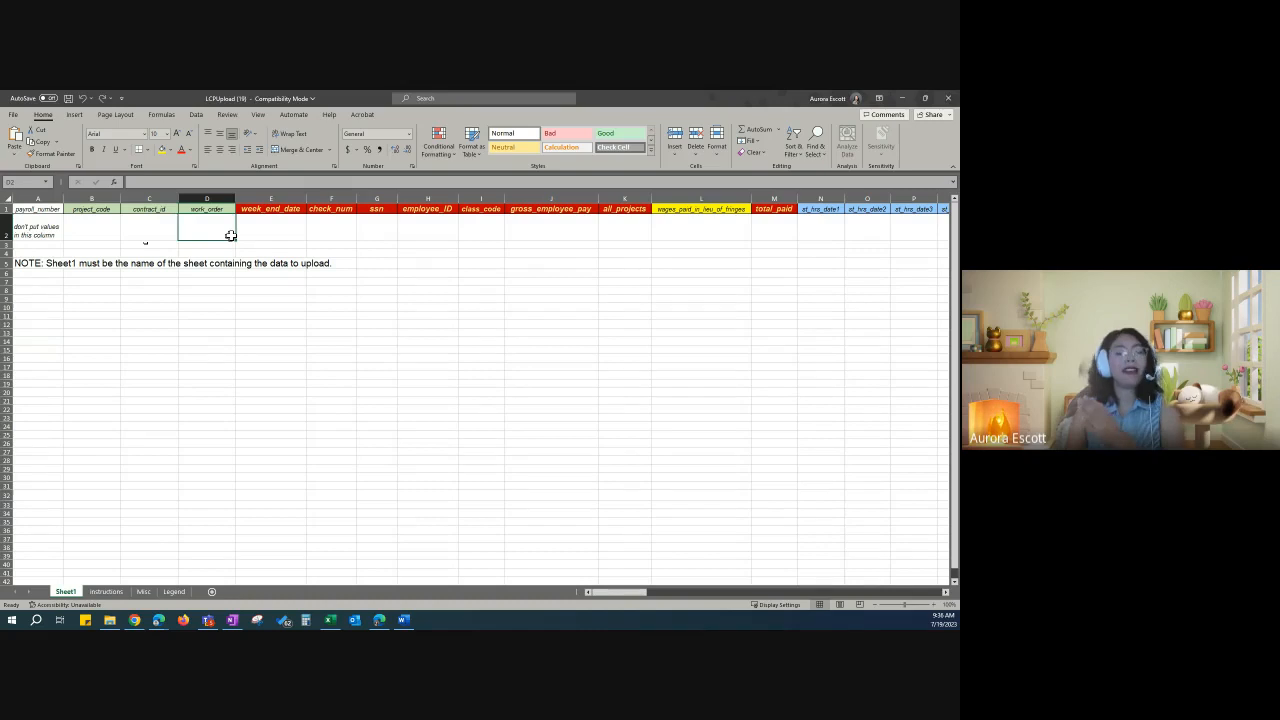
pyautogui.click(258, 233)
pyautogui.click(345, 245)
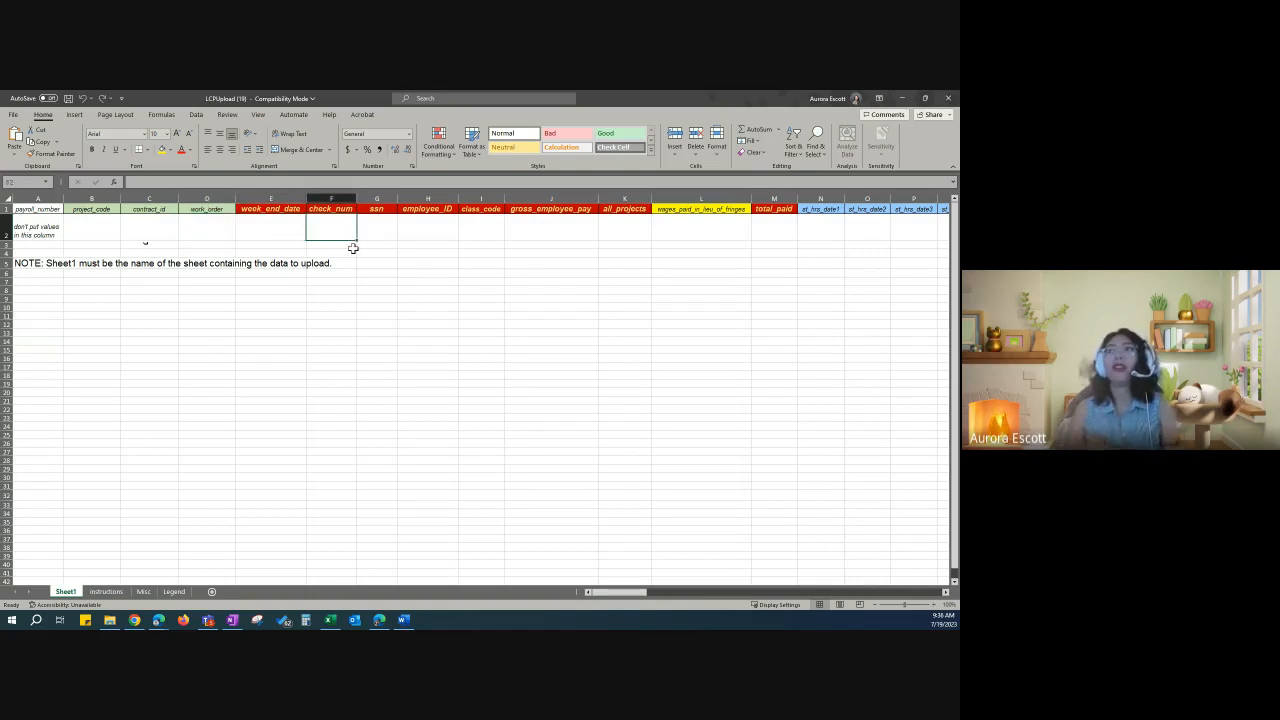
pyautogui.click(276, 209)
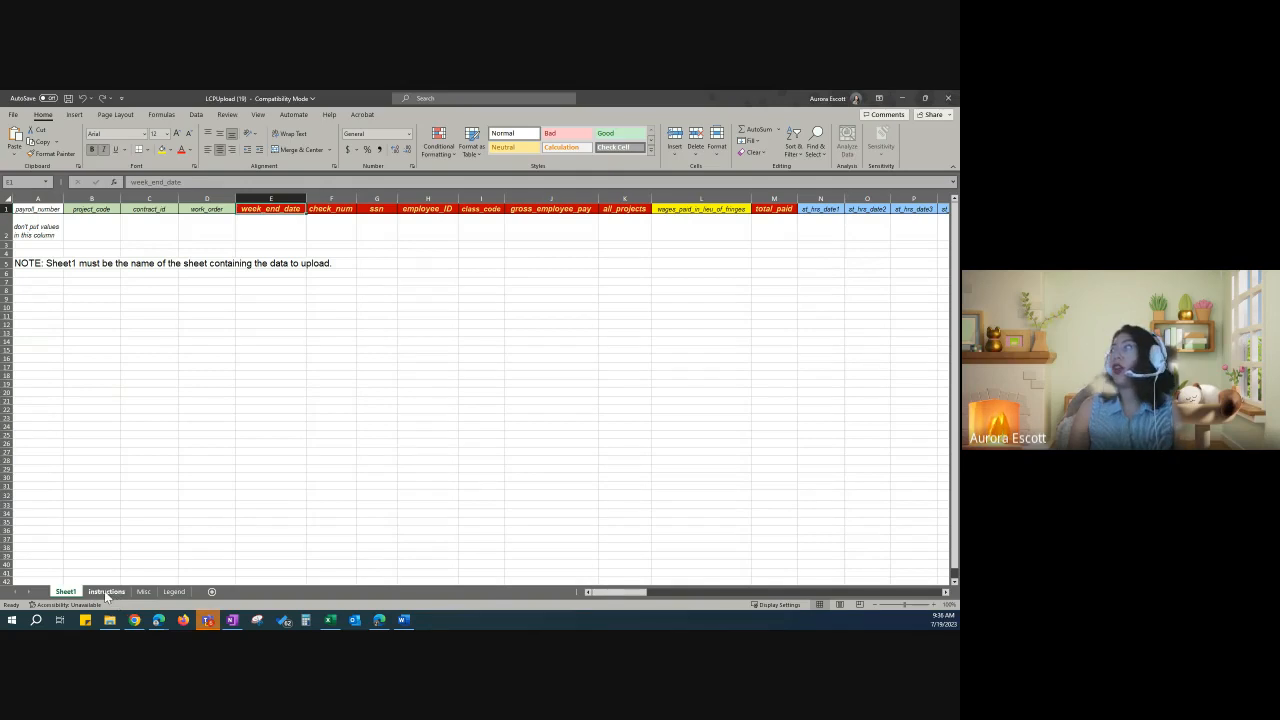
pyautogui.click(950, 100)
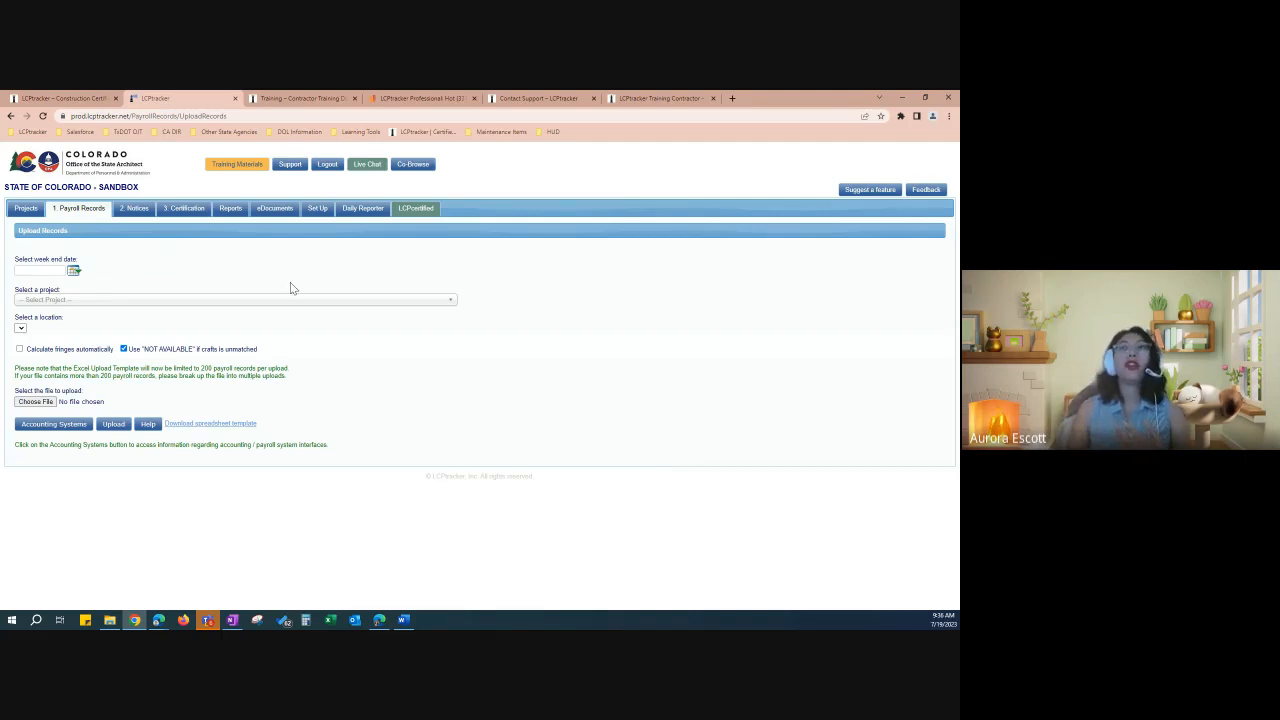
# Step: Set week ending 07/15/2023 and the fire alarm control panels project, then view supported Accounting Systems
pyautogui.click(50, 270)
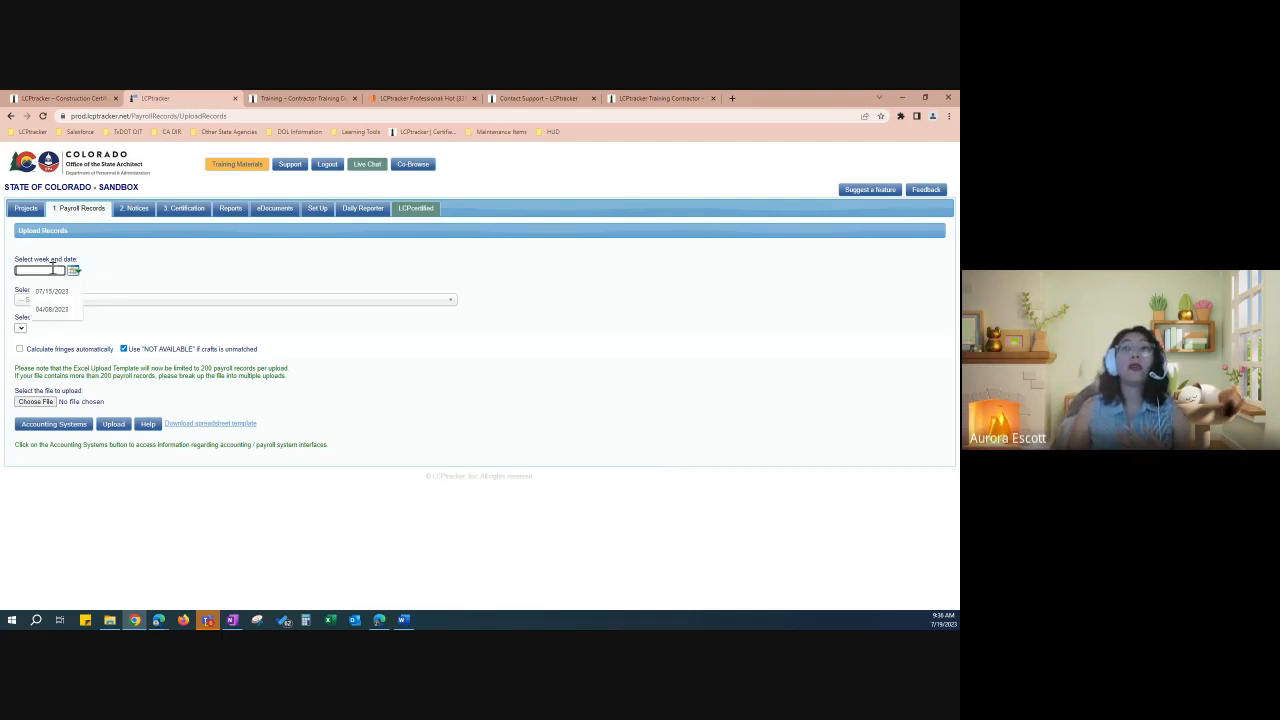
pyautogui.click(112, 276)
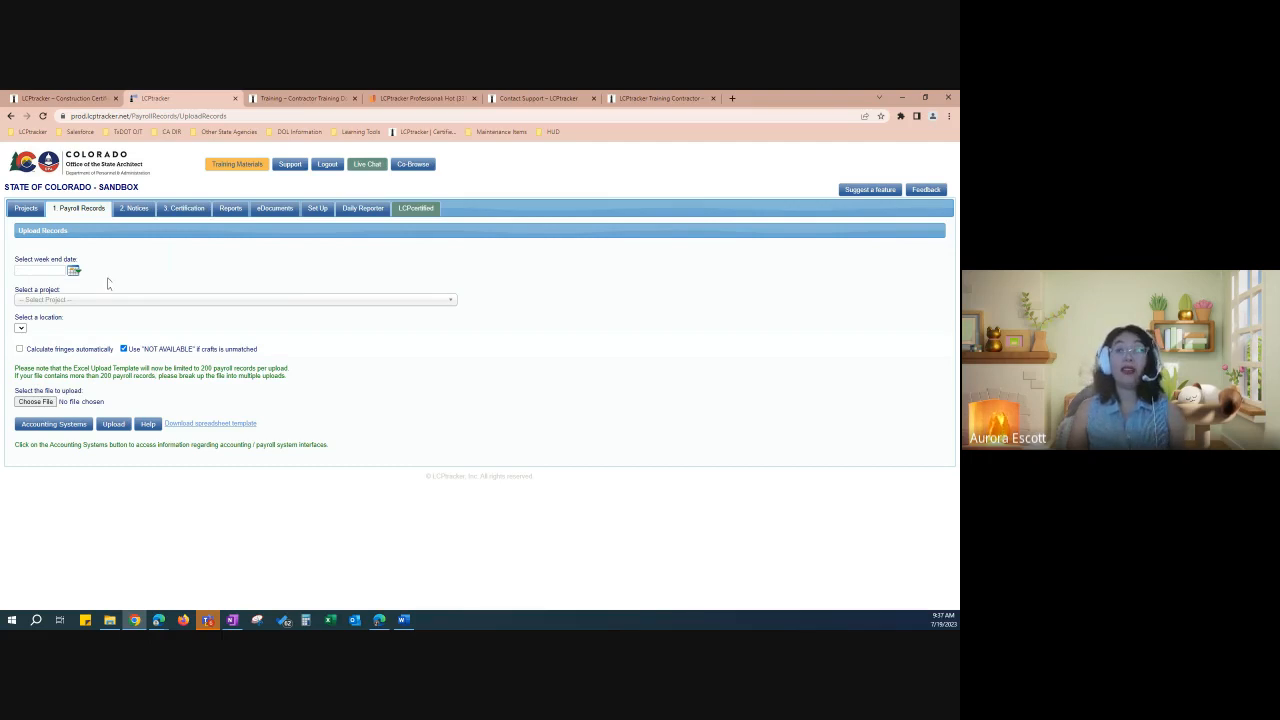
pyautogui.click(100, 304)
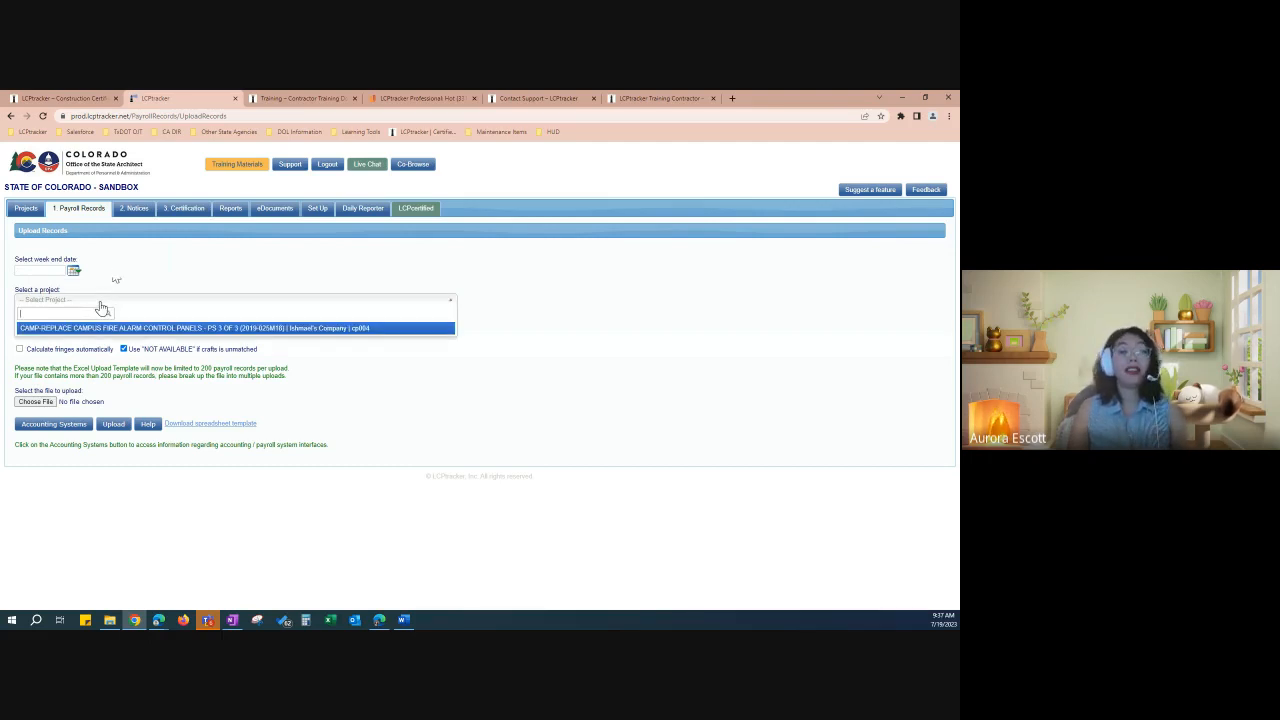
pyautogui.click(100, 306)
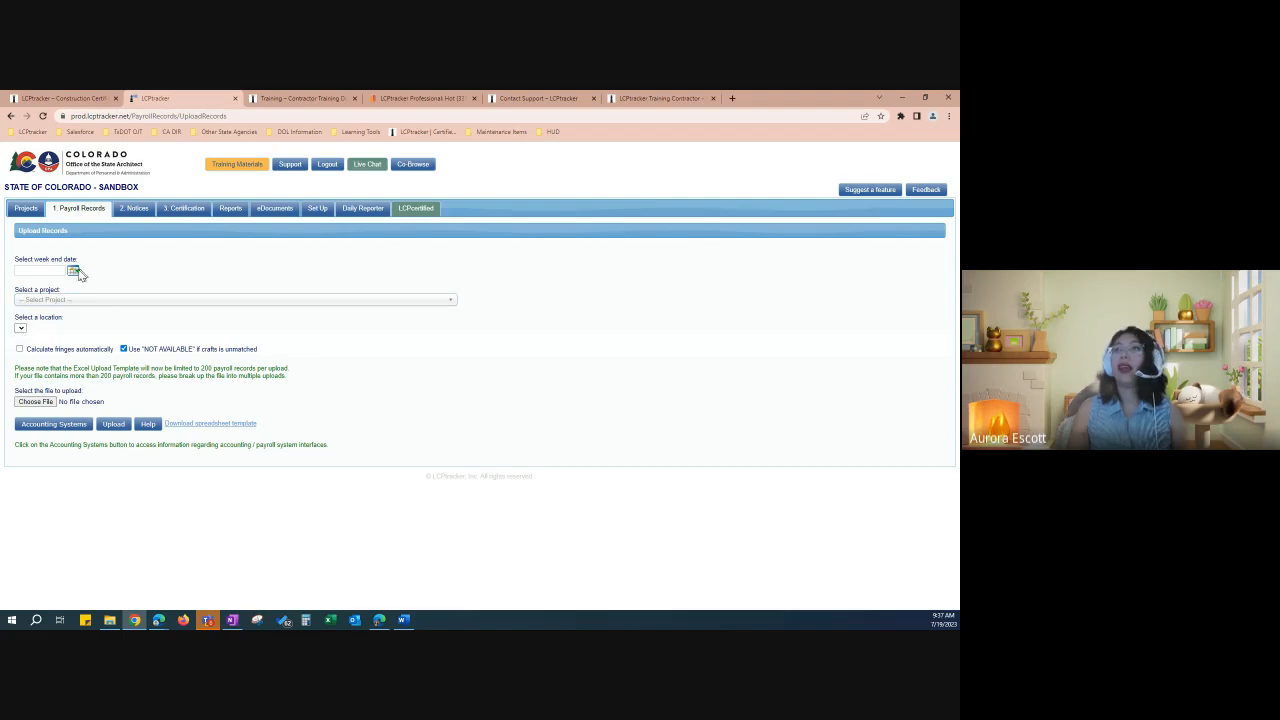
pyautogui.click(75, 271)
pyautogui.click(119, 333)
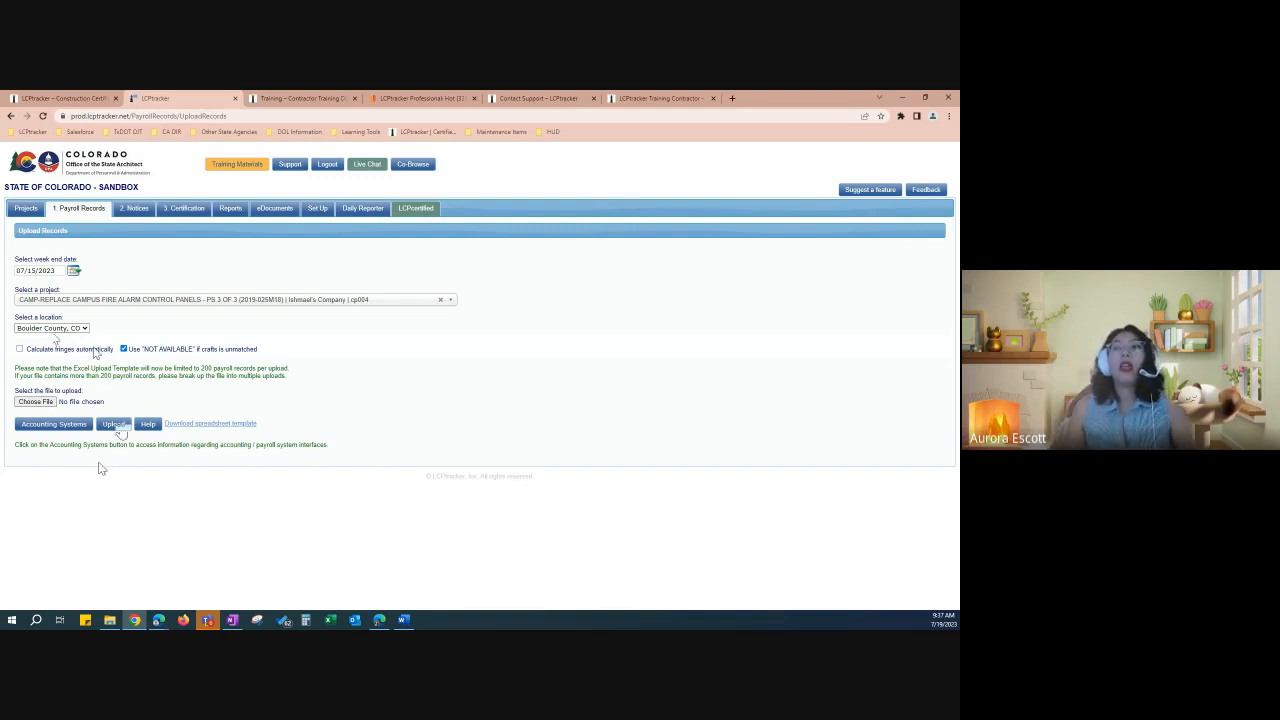
pyautogui.click(55, 426)
pyautogui.moveTo(485, 230); pyautogui.dragTo(397, 191)
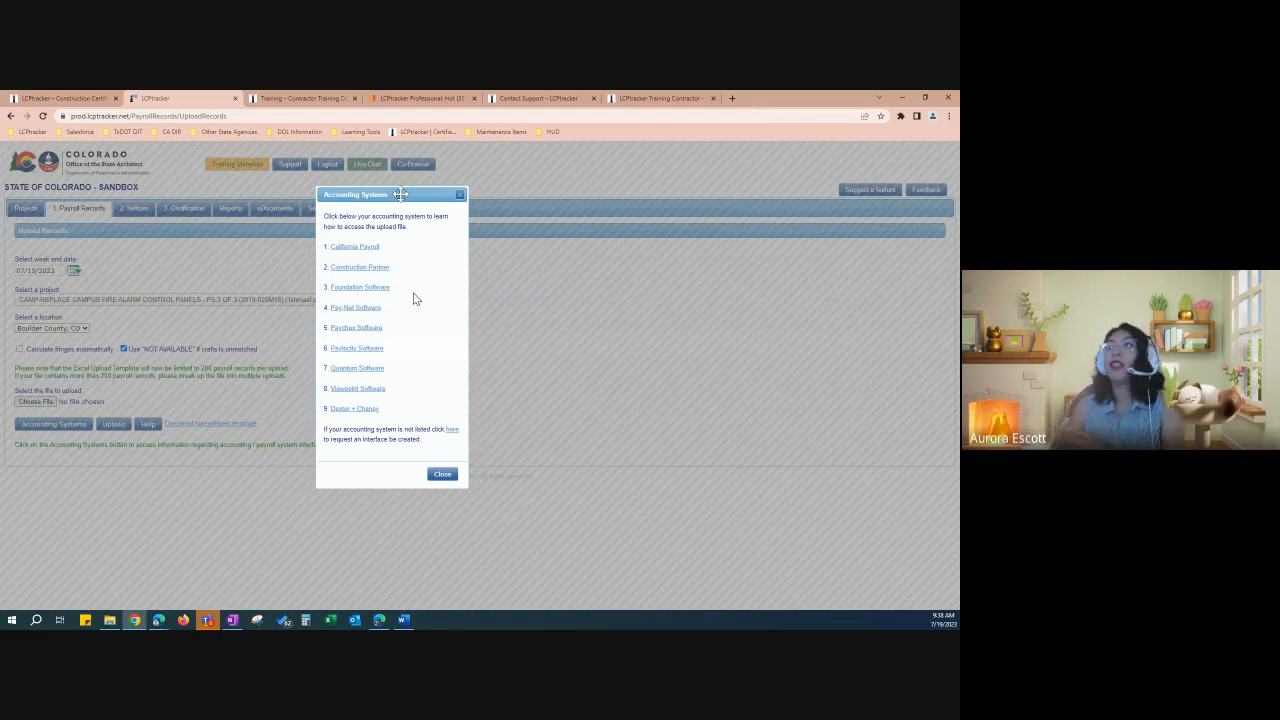
# Step: Read the Paychex upload instructions PDF to page 2, then return to the Upload Records page
pyautogui.click(373, 328)
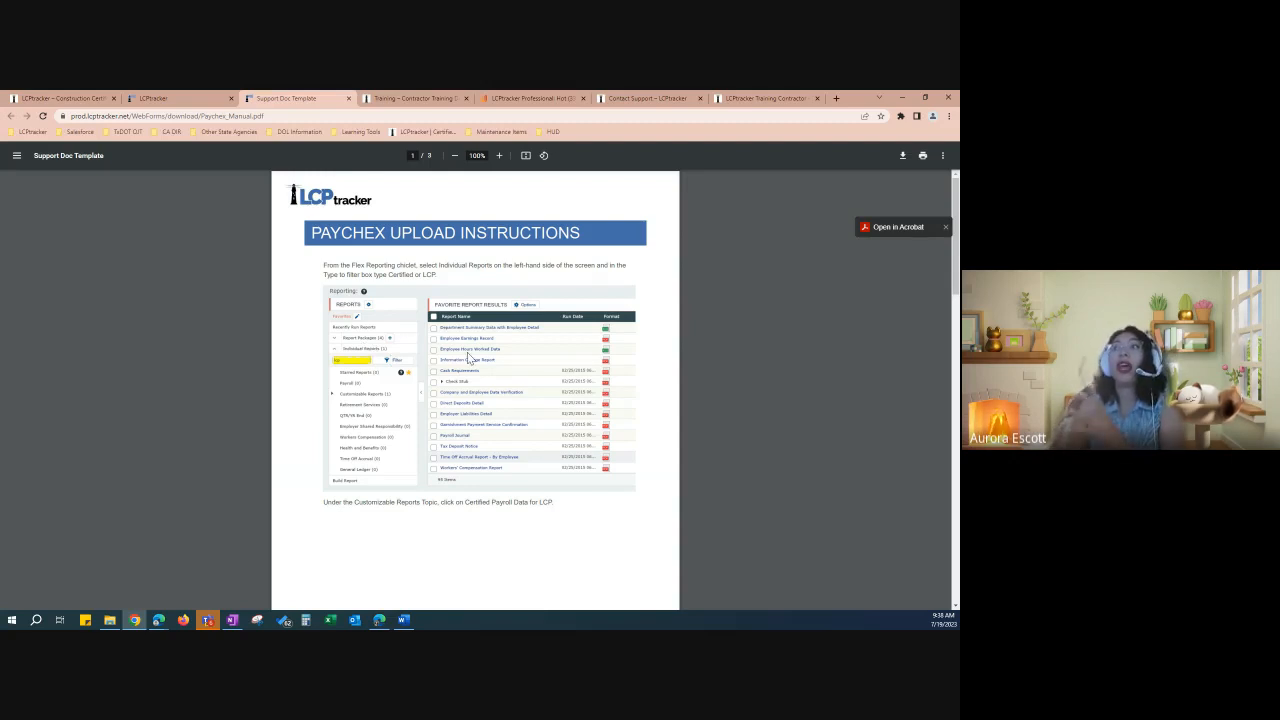
pyautogui.scroll(-3, 475, 390)
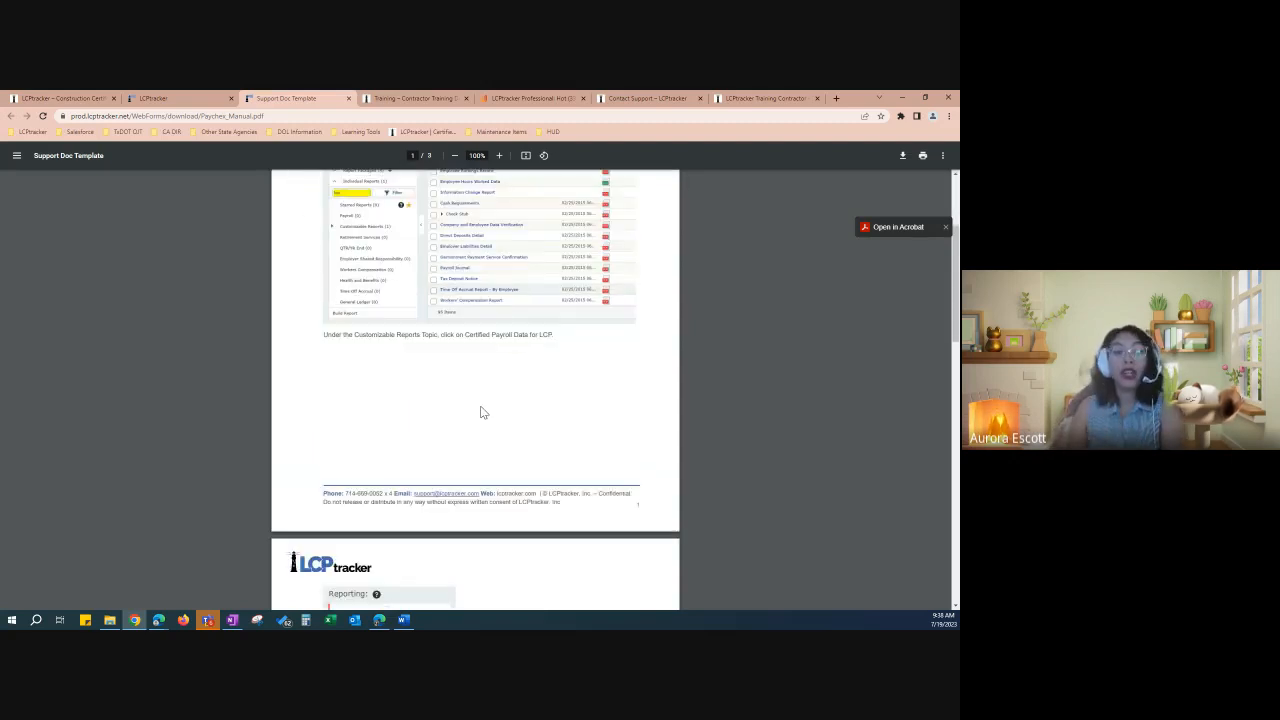
pyautogui.scroll(-3, 481, 412)
pyautogui.scroll(-1, 481, 410)
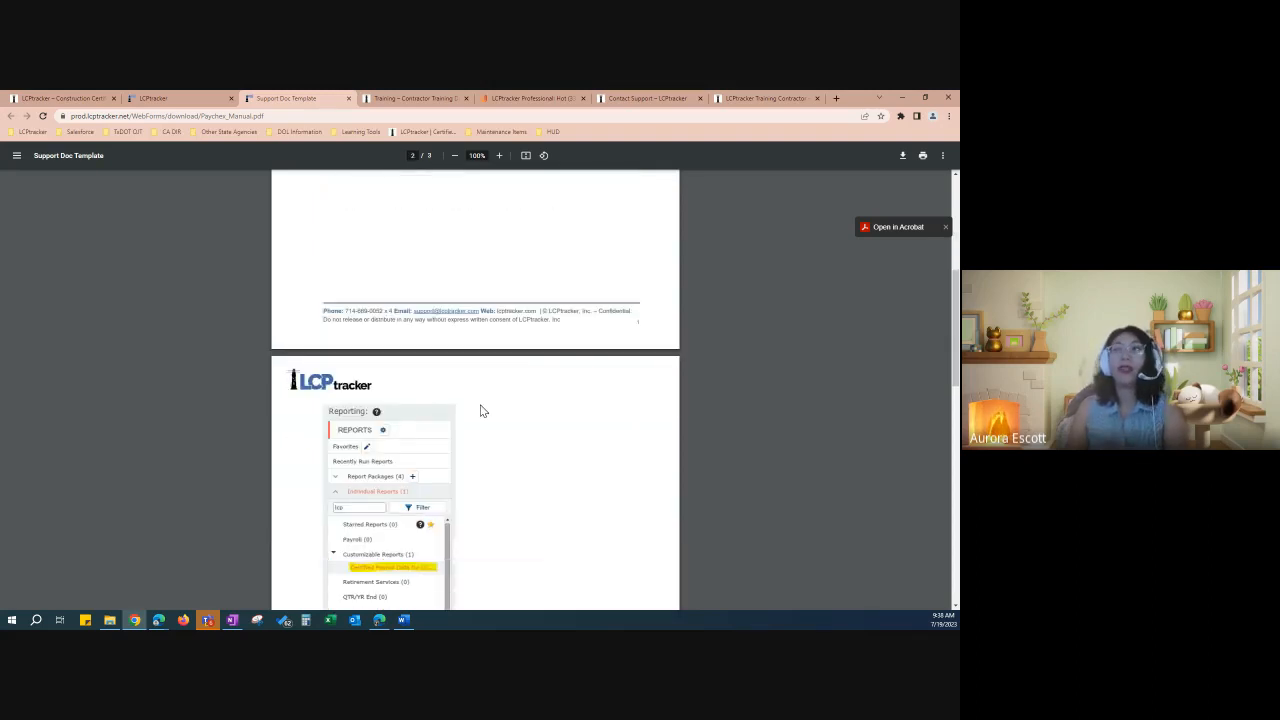
pyautogui.click(178, 106)
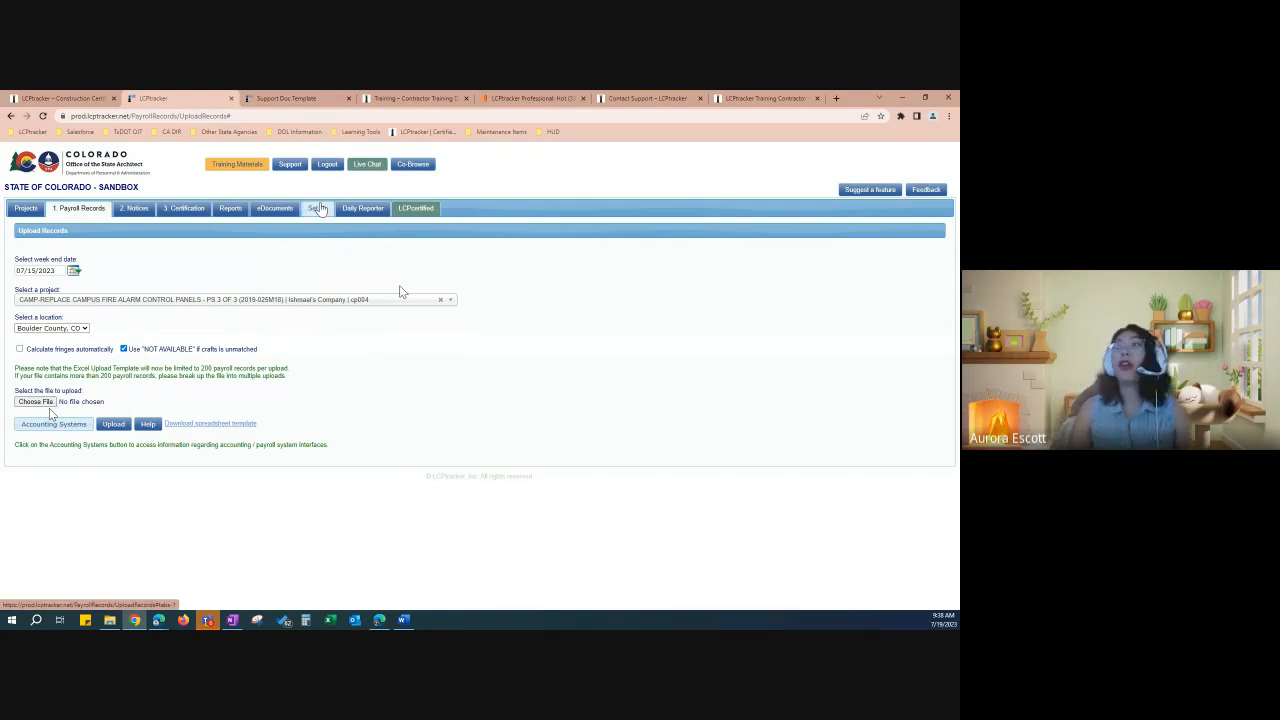
# Step: Browse the company website's Preferred Providers page of payroll vendors like ADP and Paycom, then return to the sandbox
pyautogui.click(67, 100)
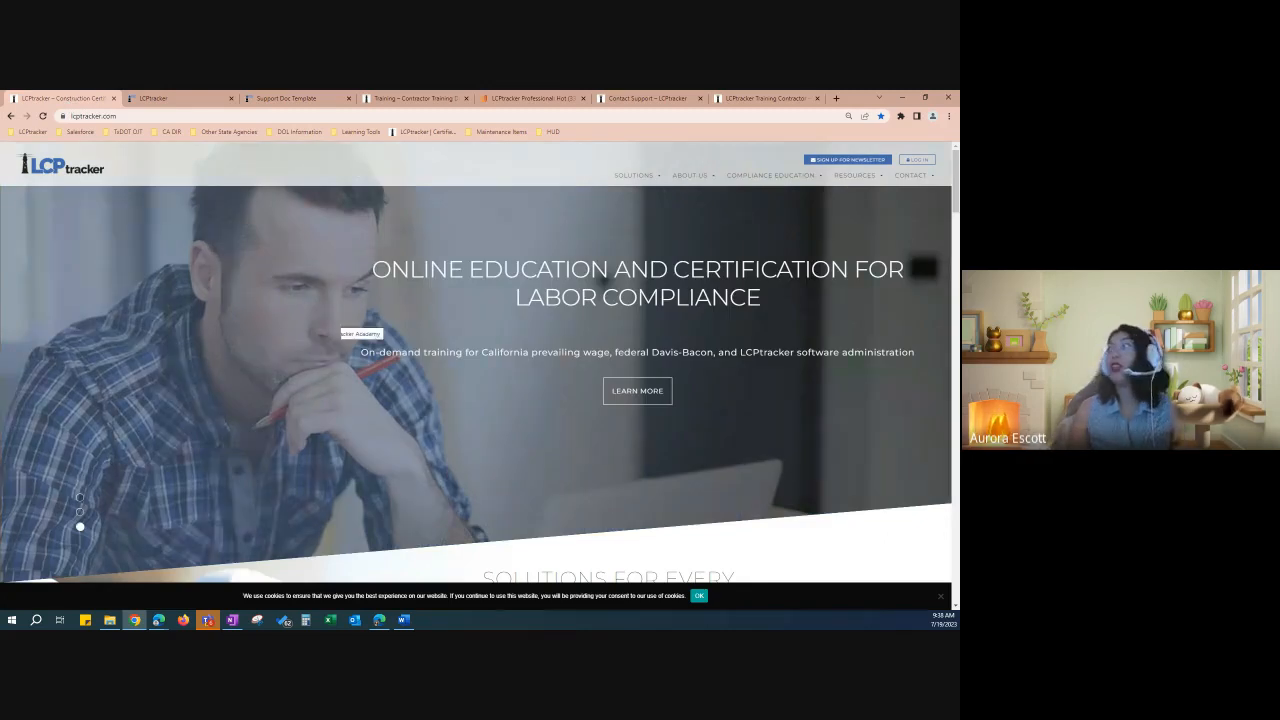
pyautogui.click(875, 177)
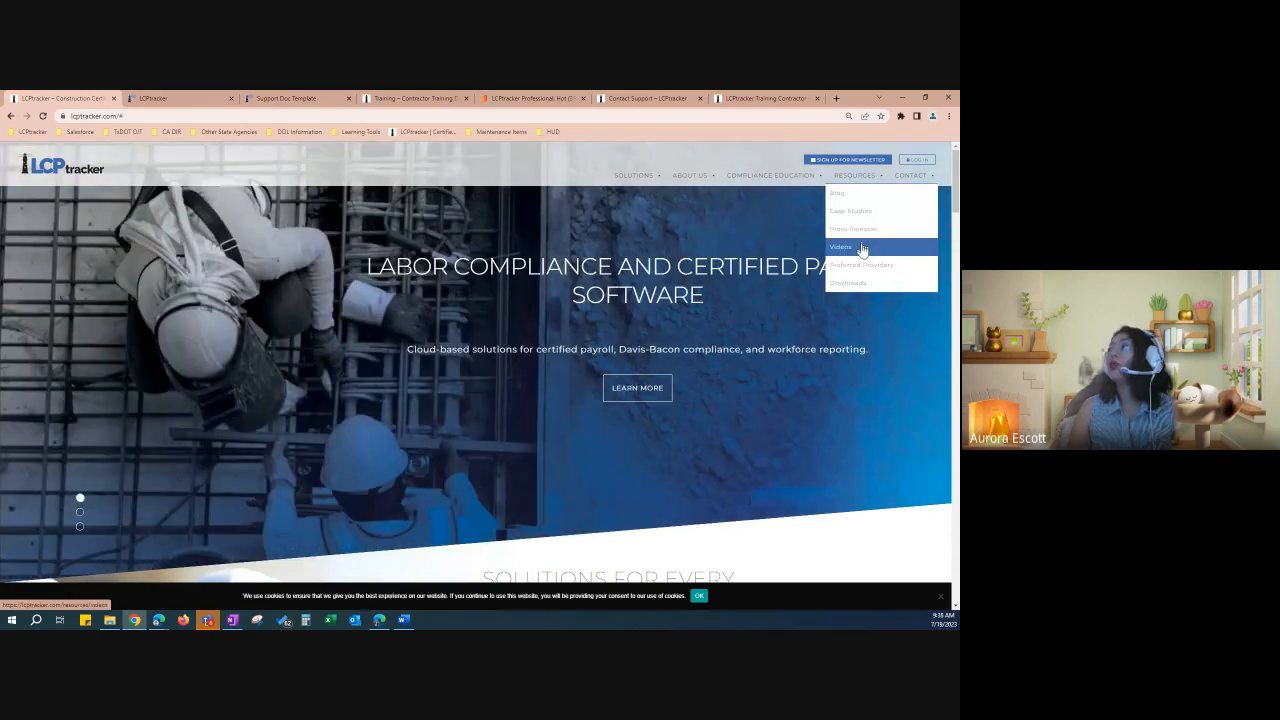
pyautogui.click(866, 265)
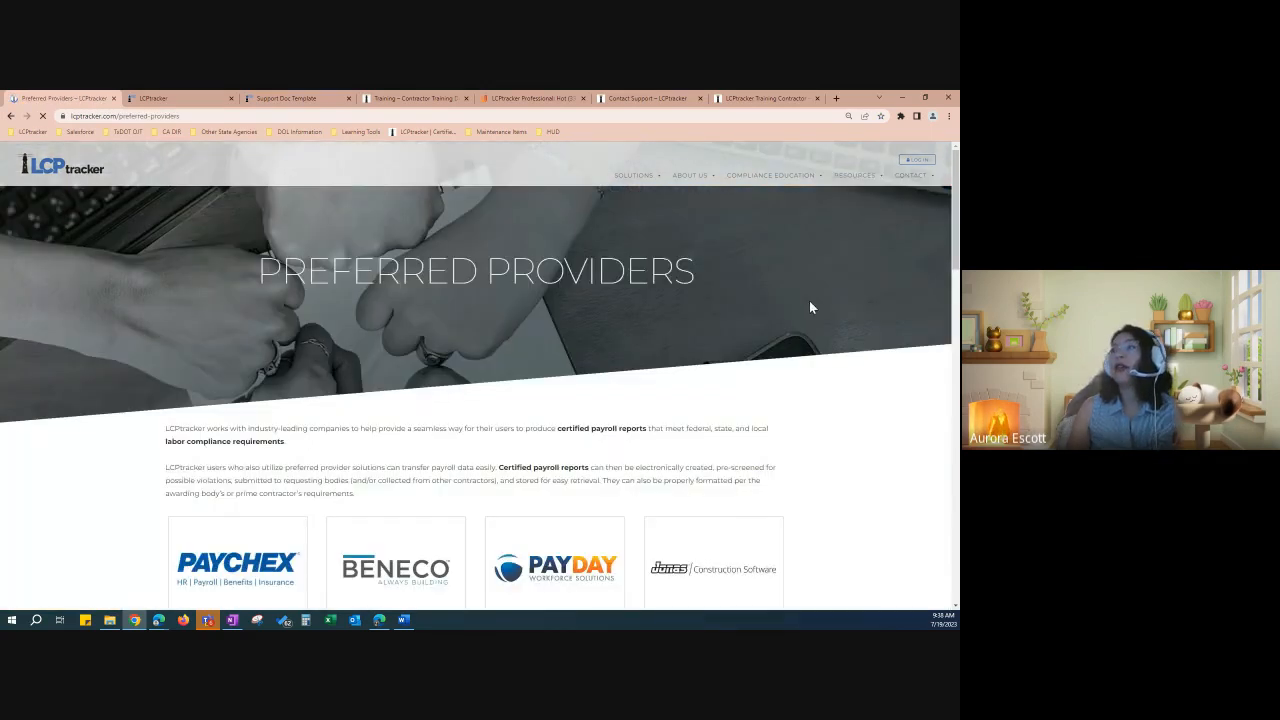
pyautogui.scroll(-3, 810, 307)
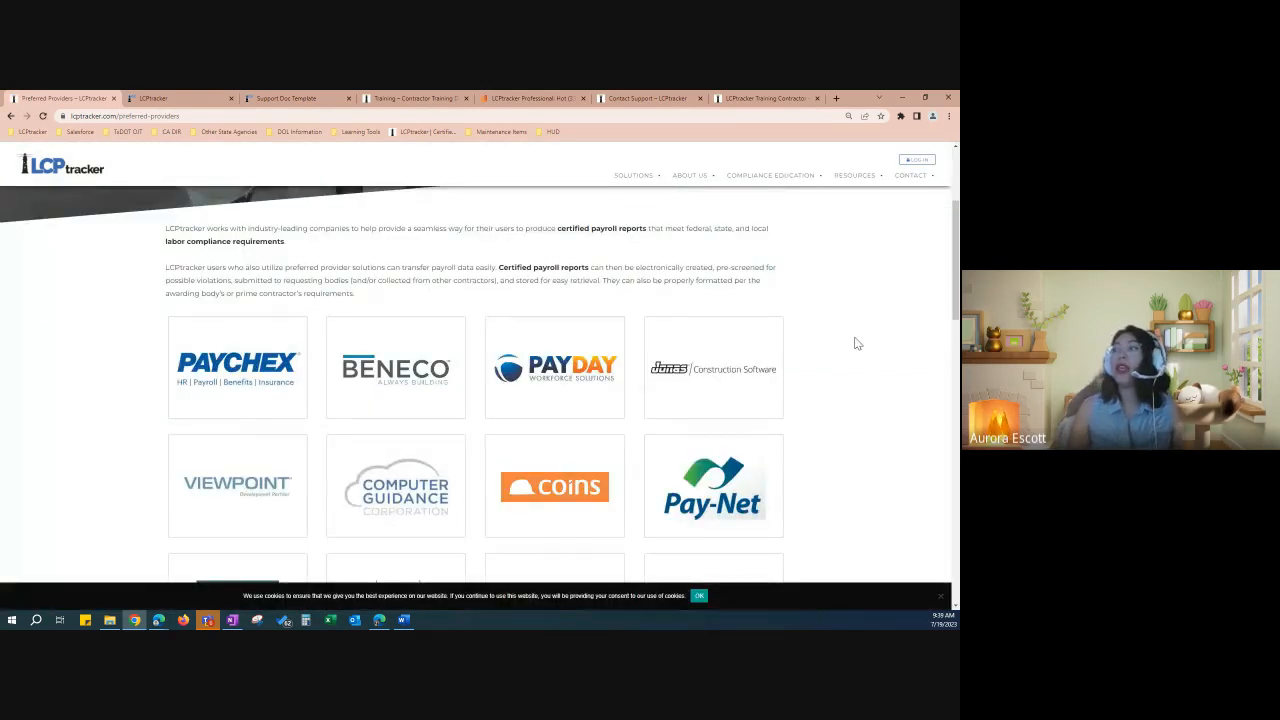
pyautogui.scroll(-2, 856, 343)
pyautogui.scroll(-2, 854, 362)
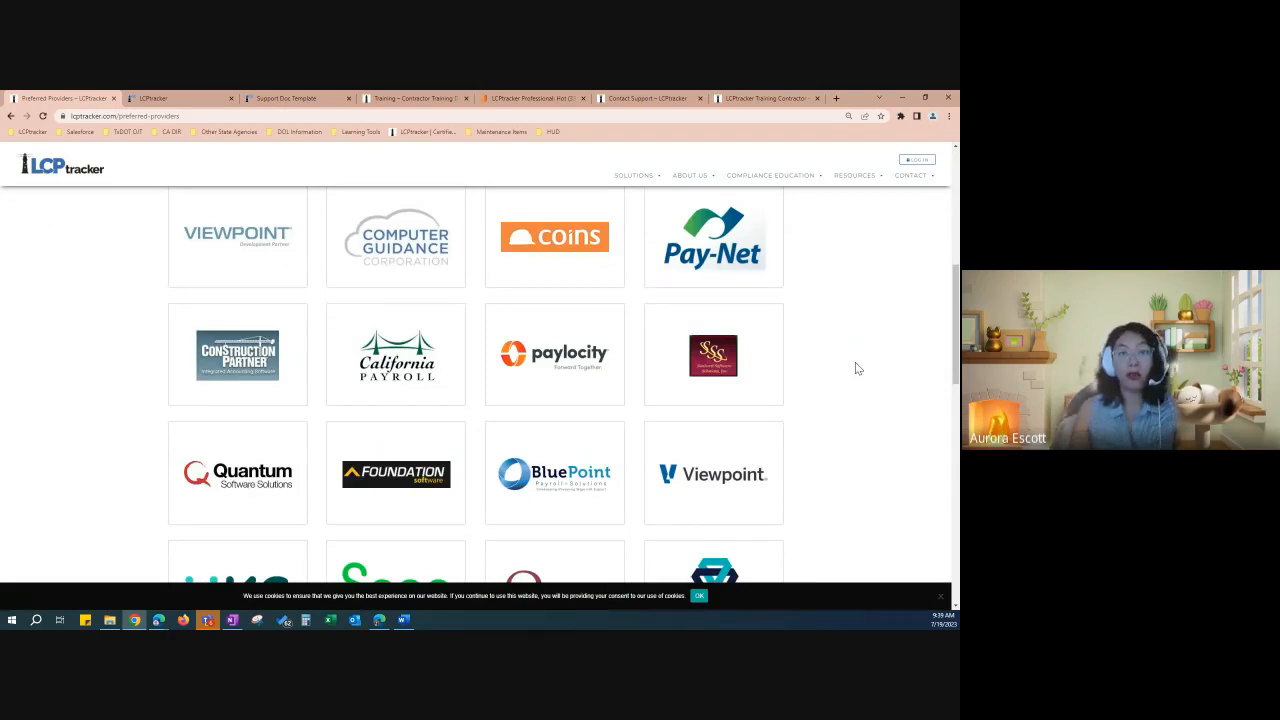
pyautogui.scroll(-1, 790, 390)
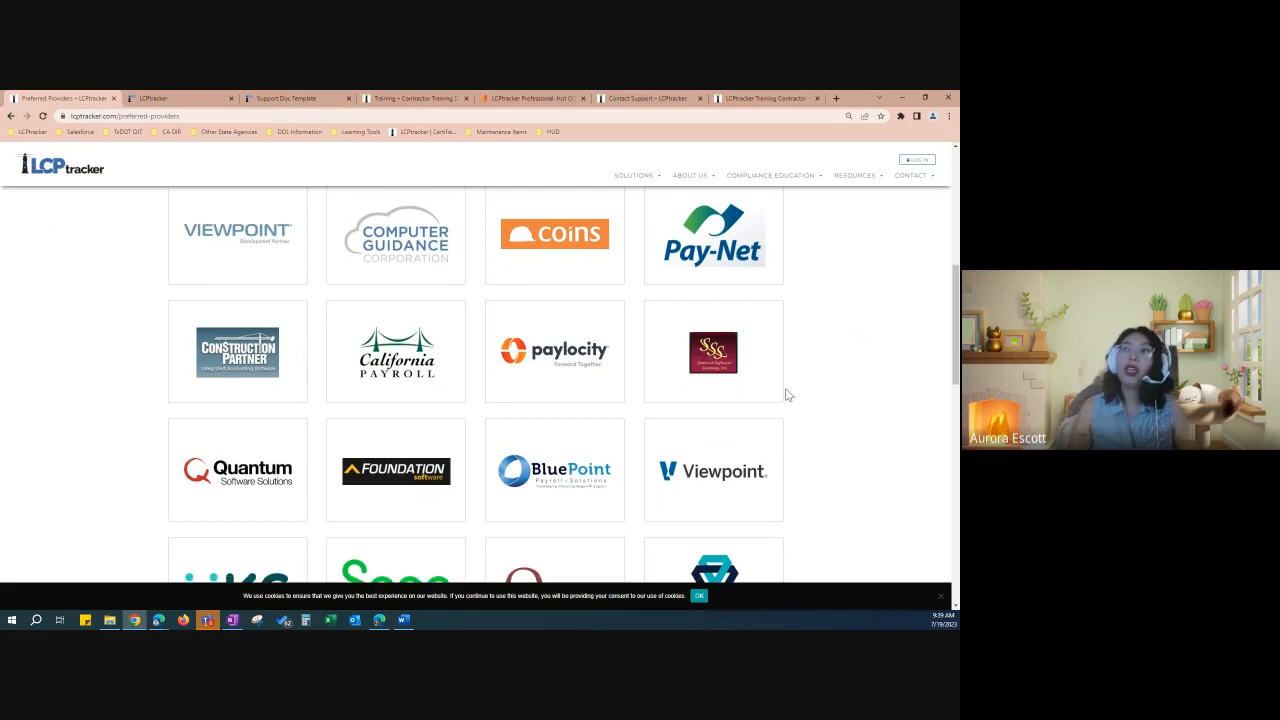
pyautogui.scroll(-2, 820, 400)
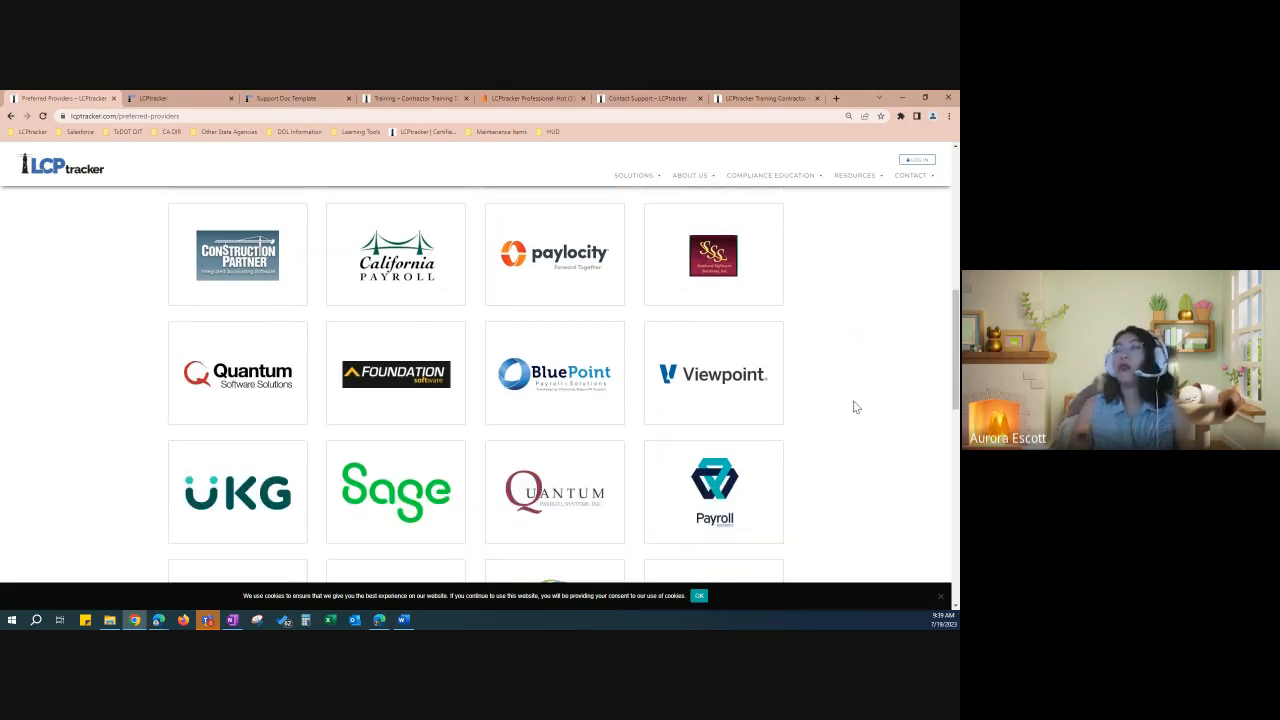
pyautogui.scroll(-1, 855, 407)
pyautogui.scroll(-1, 855, 407)
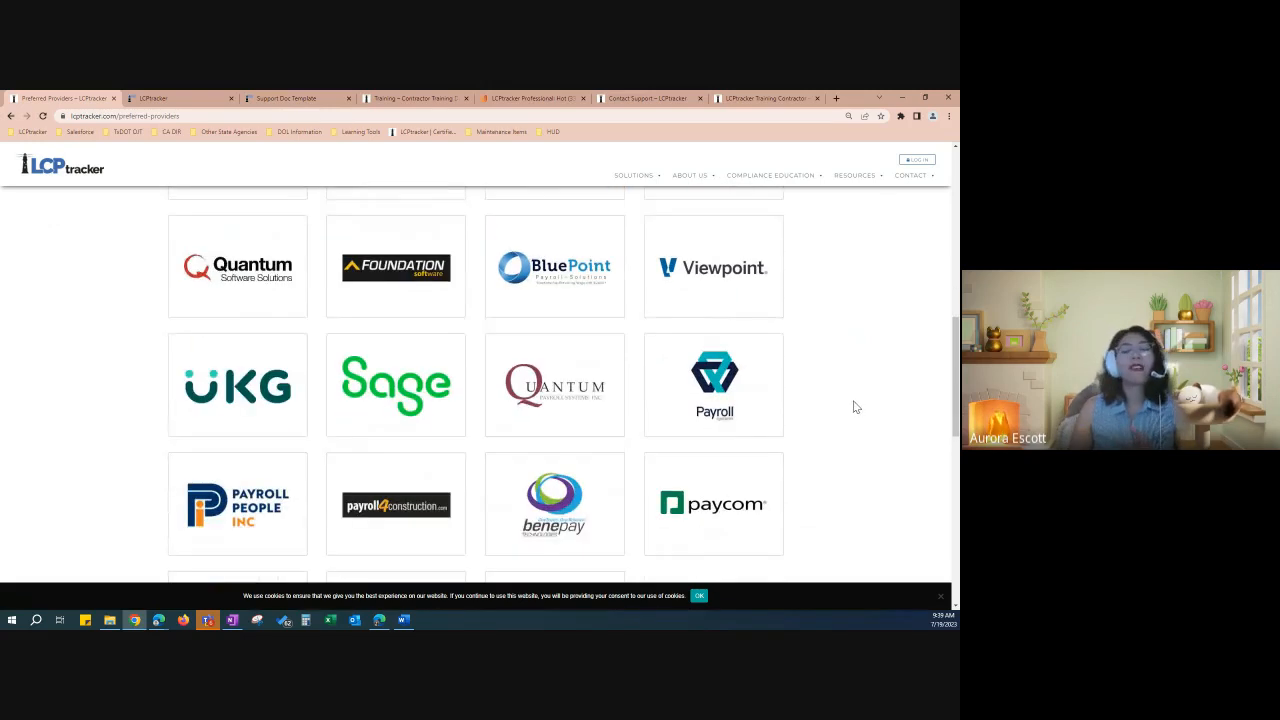
pyautogui.scroll(-1, 855, 407)
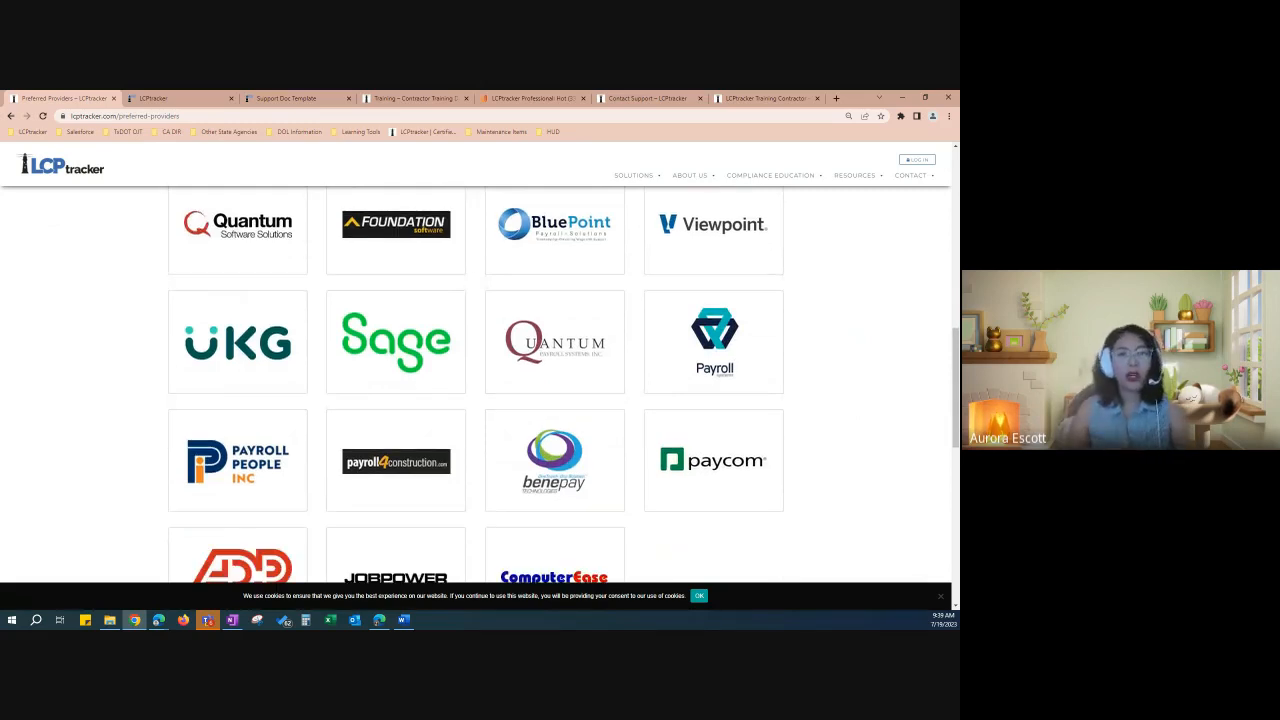
pyautogui.scroll(-3, 857, 406)
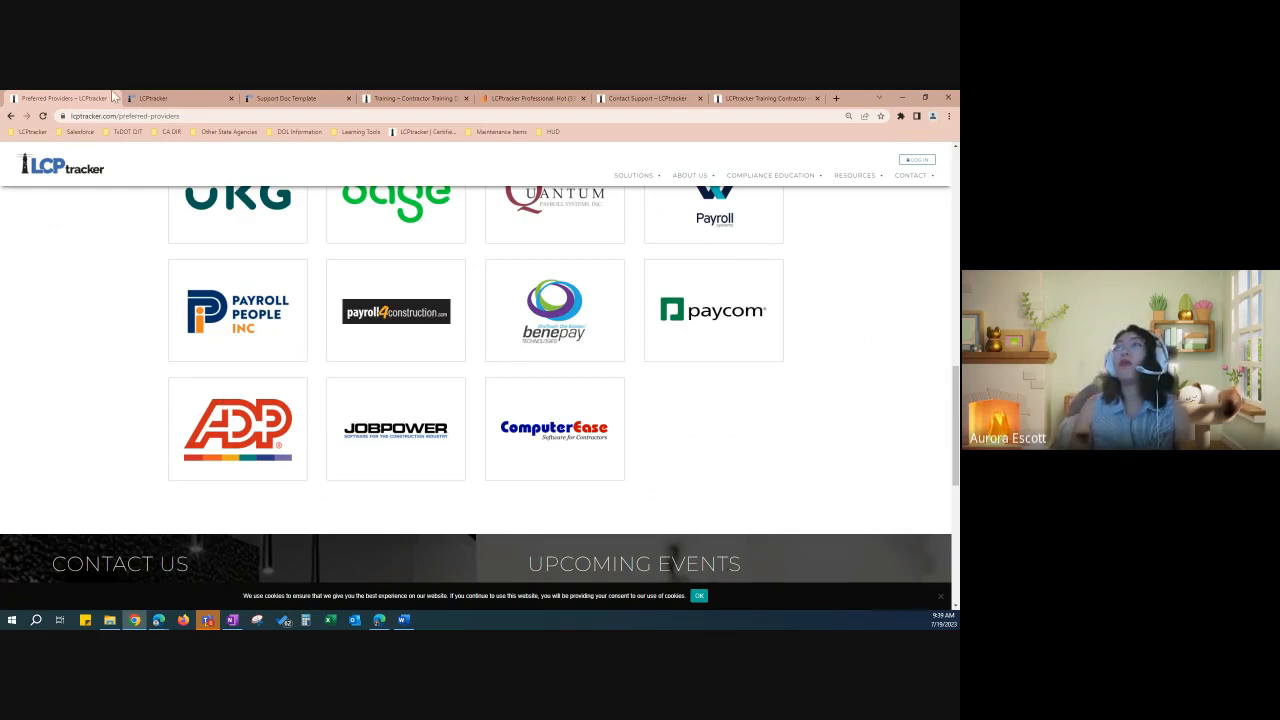
pyautogui.click(194, 97)
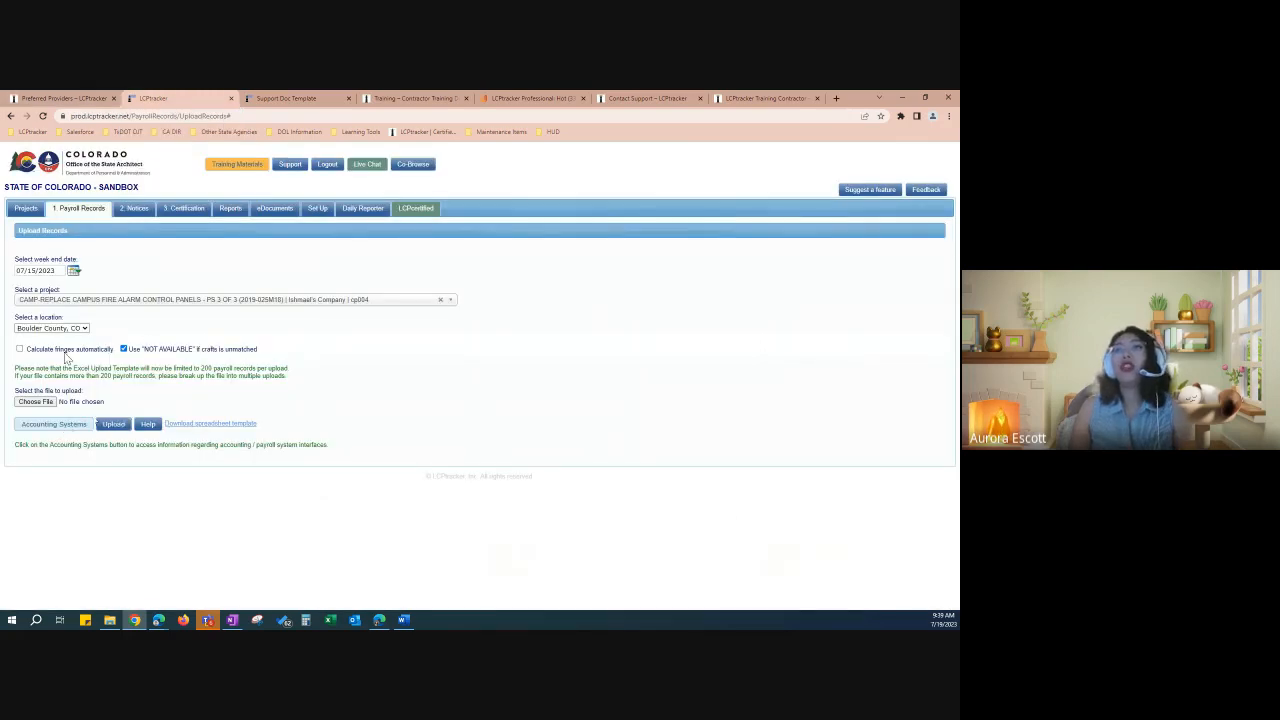
# Step: Start a new payroll record entry with week end date 07/15/2023
pyautogui.click(80, 209)
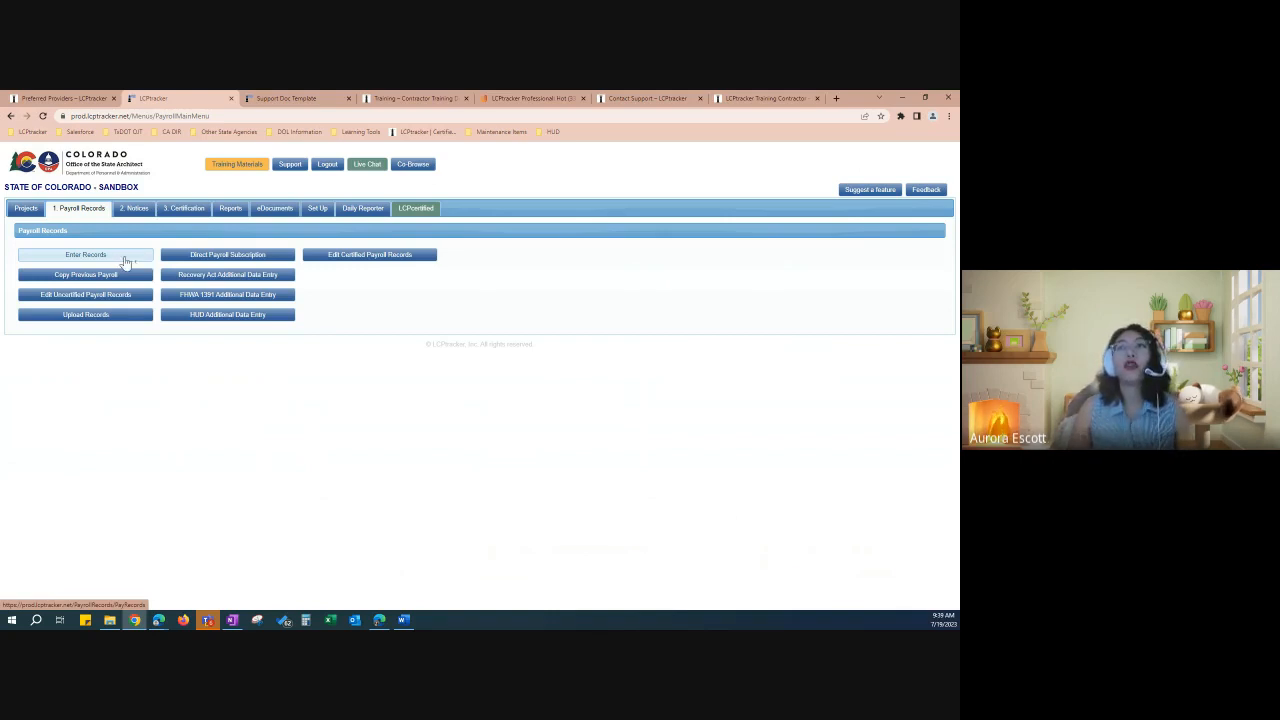
pyautogui.click(121, 257)
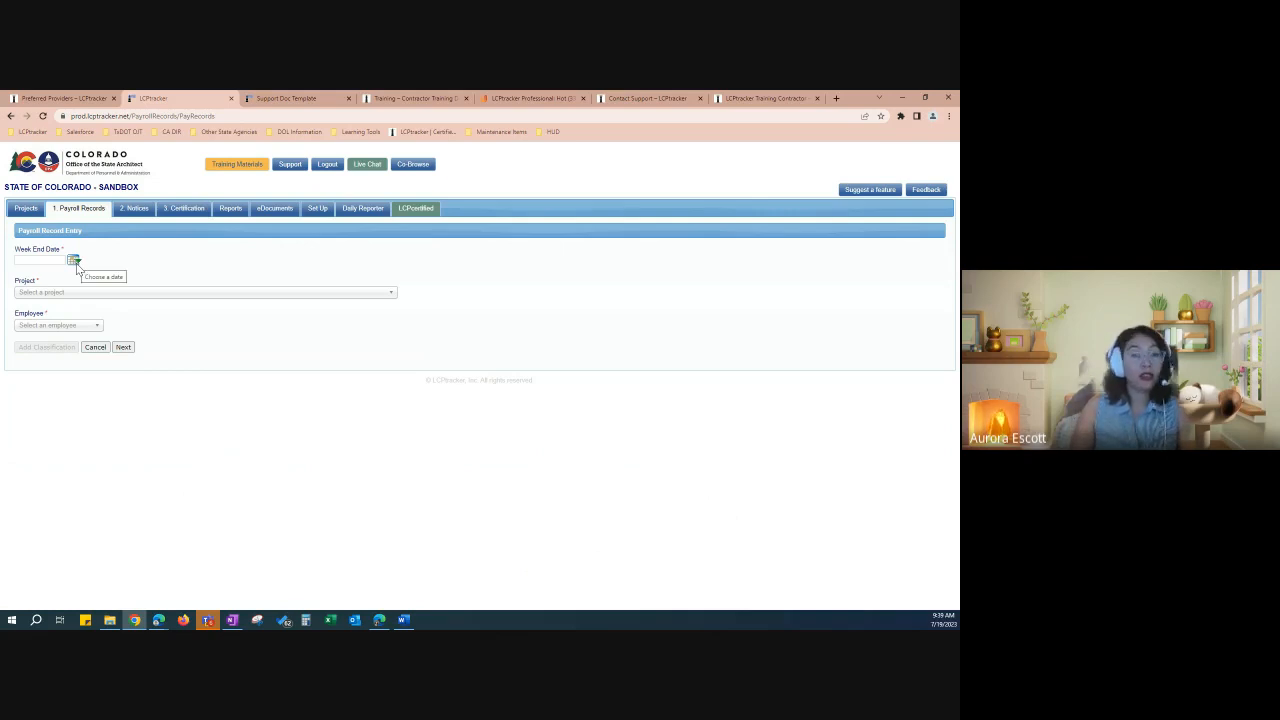
pyautogui.click(74, 261)
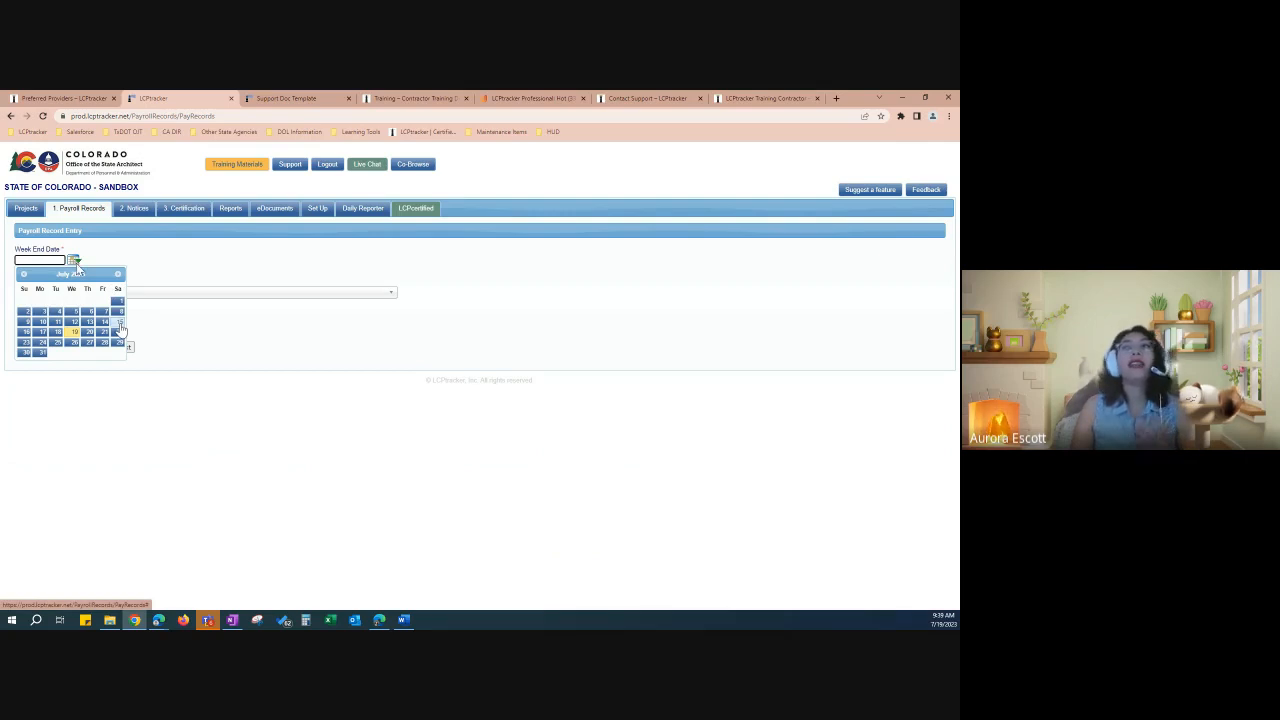
pyautogui.click(119, 322)
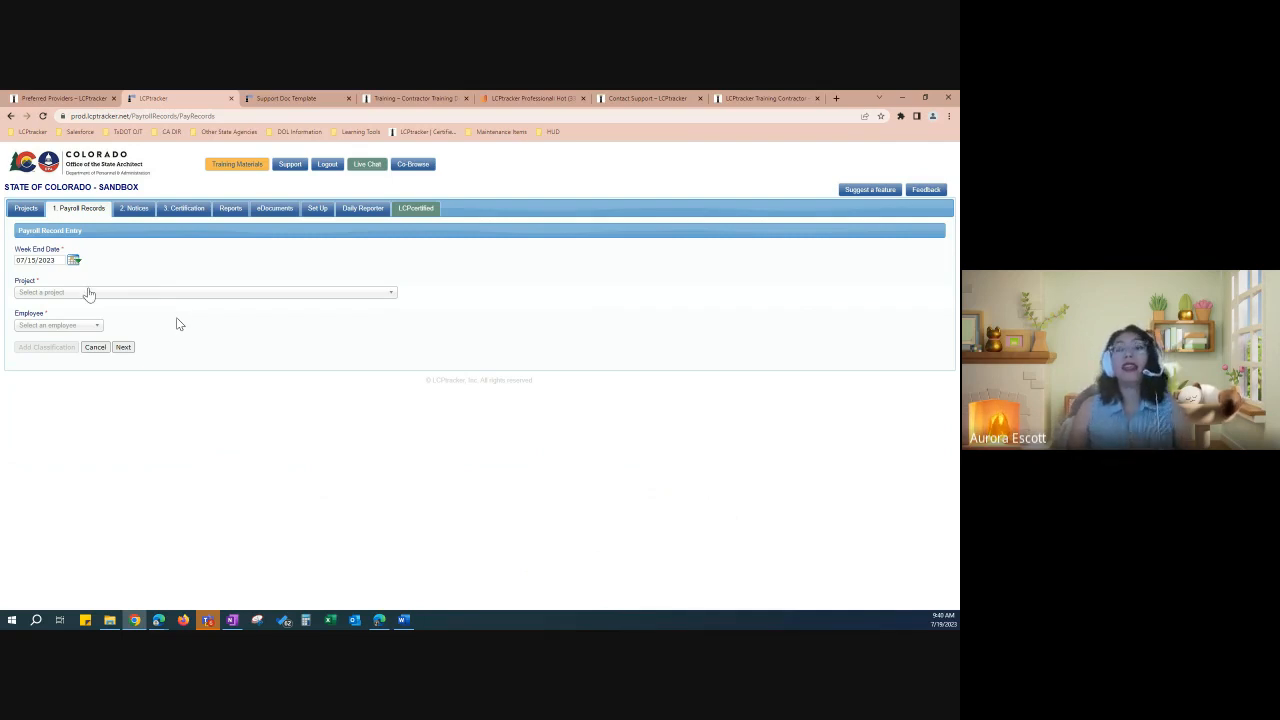
pyautogui.click(74, 260)
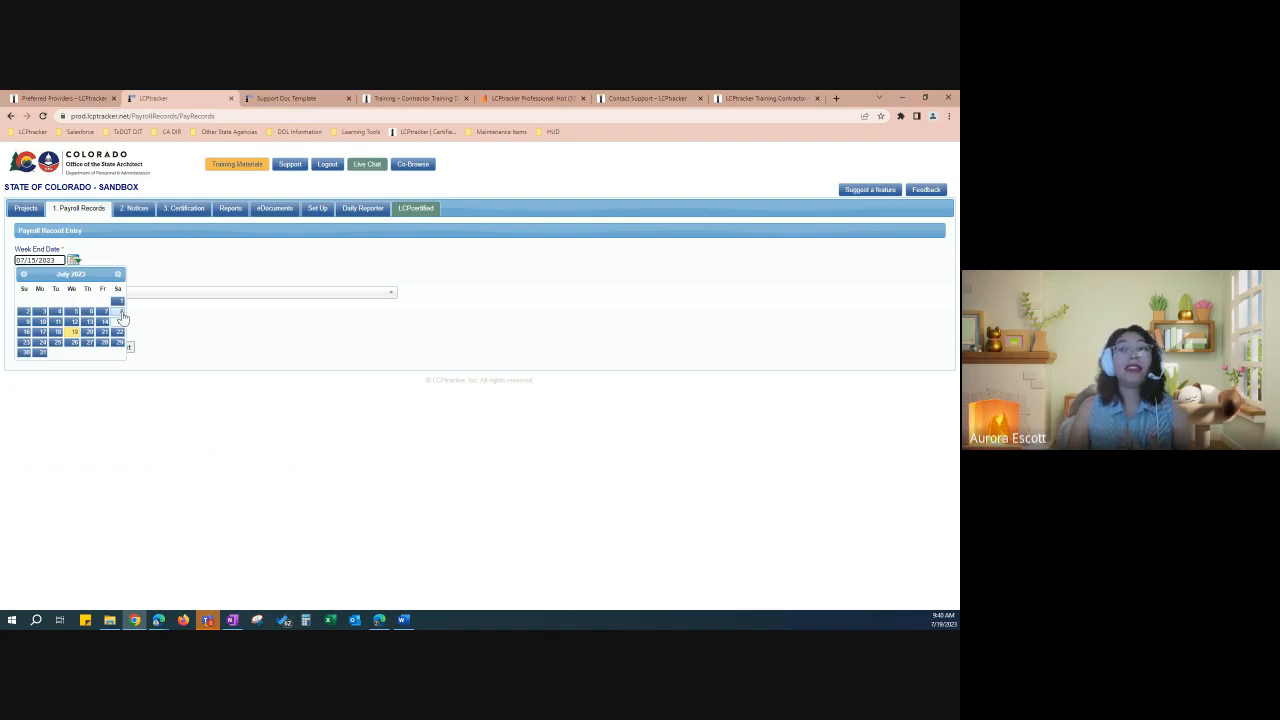
pyautogui.click(220, 263)
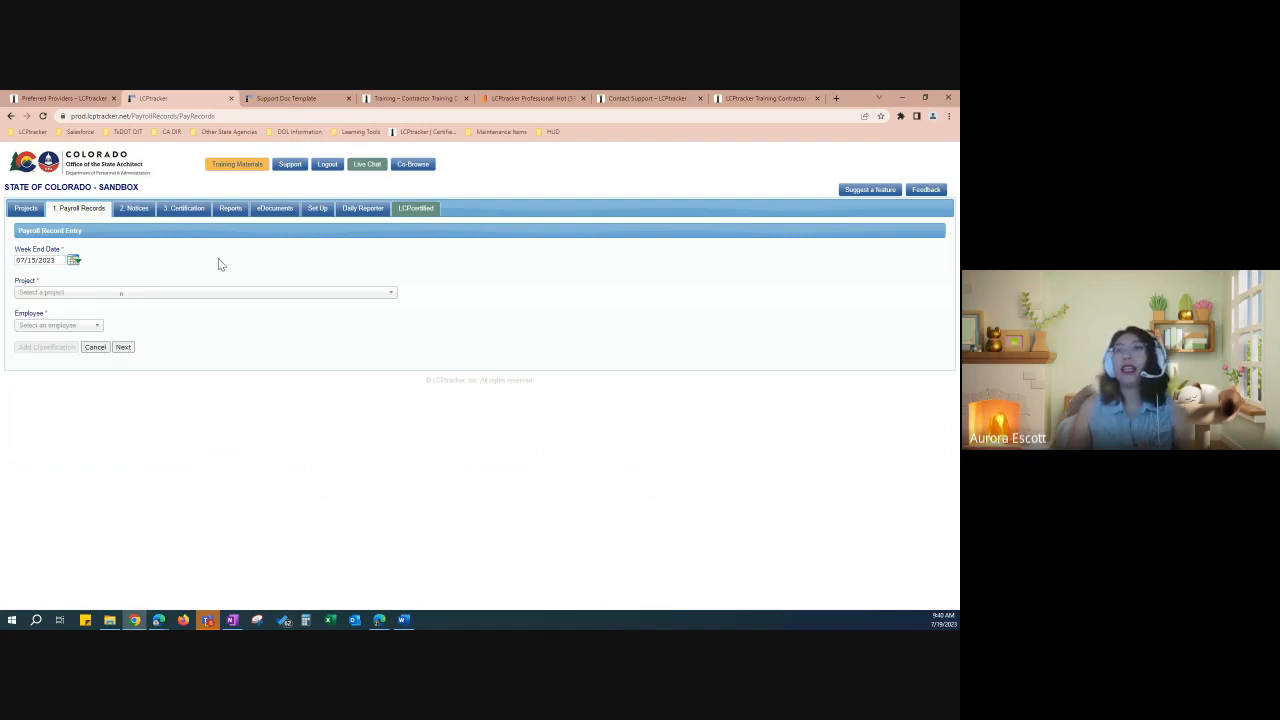
# Step: Choose the campus fire alarm control panels project and the employee, then bring up Add Classifications
pyautogui.click(116, 301)
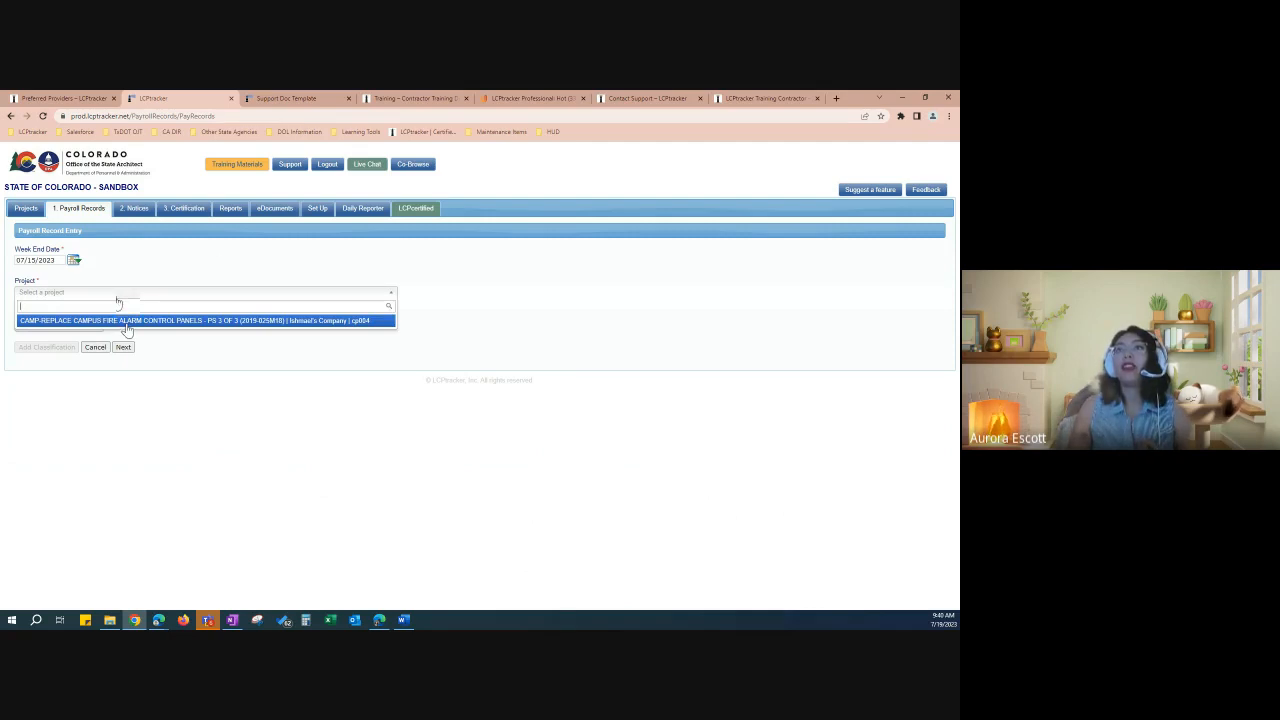
pyautogui.click(125, 321)
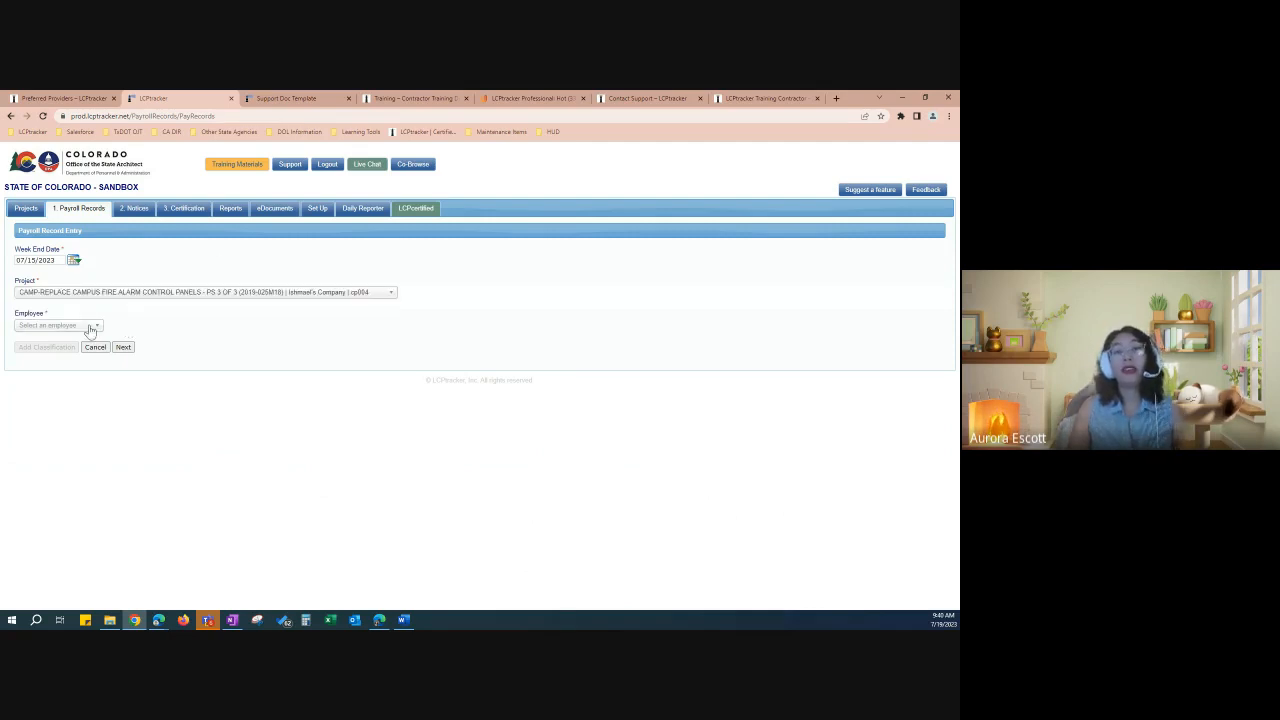
pyautogui.click(89, 327)
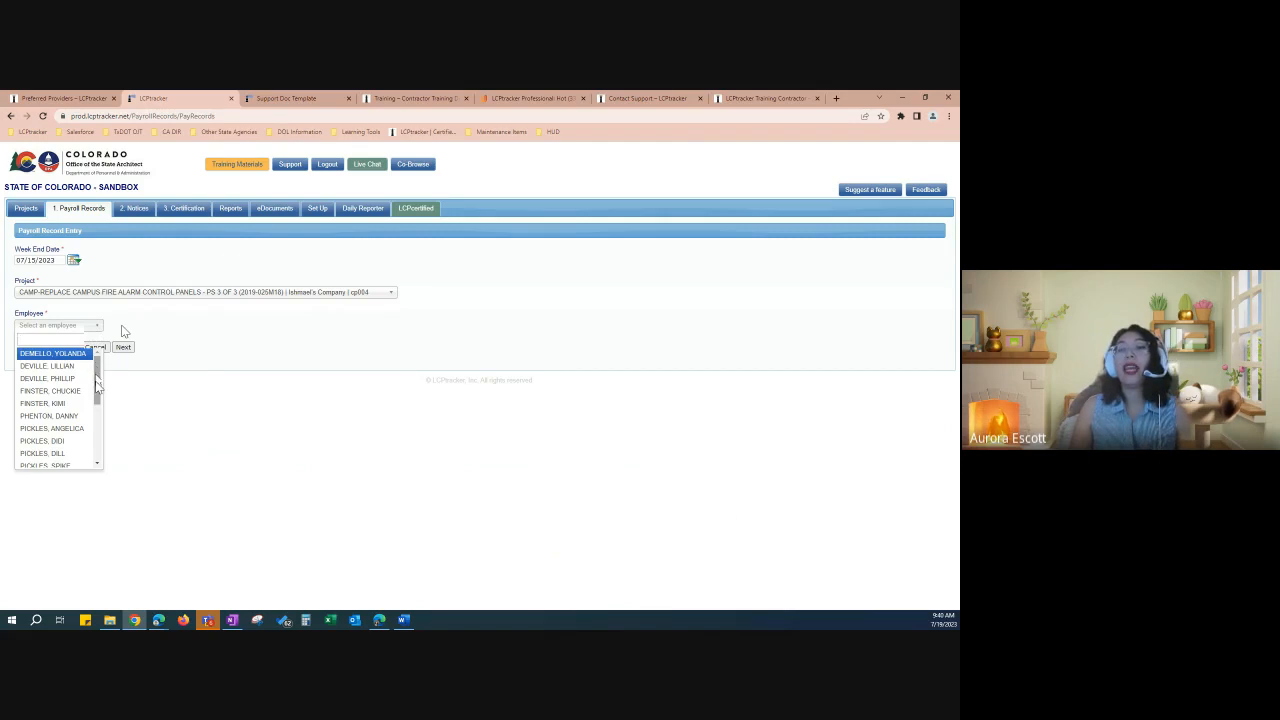
pyautogui.moveTo(97, 383); pyautogui.dragTo(97, 396)
pyautogui.click(77, 406)
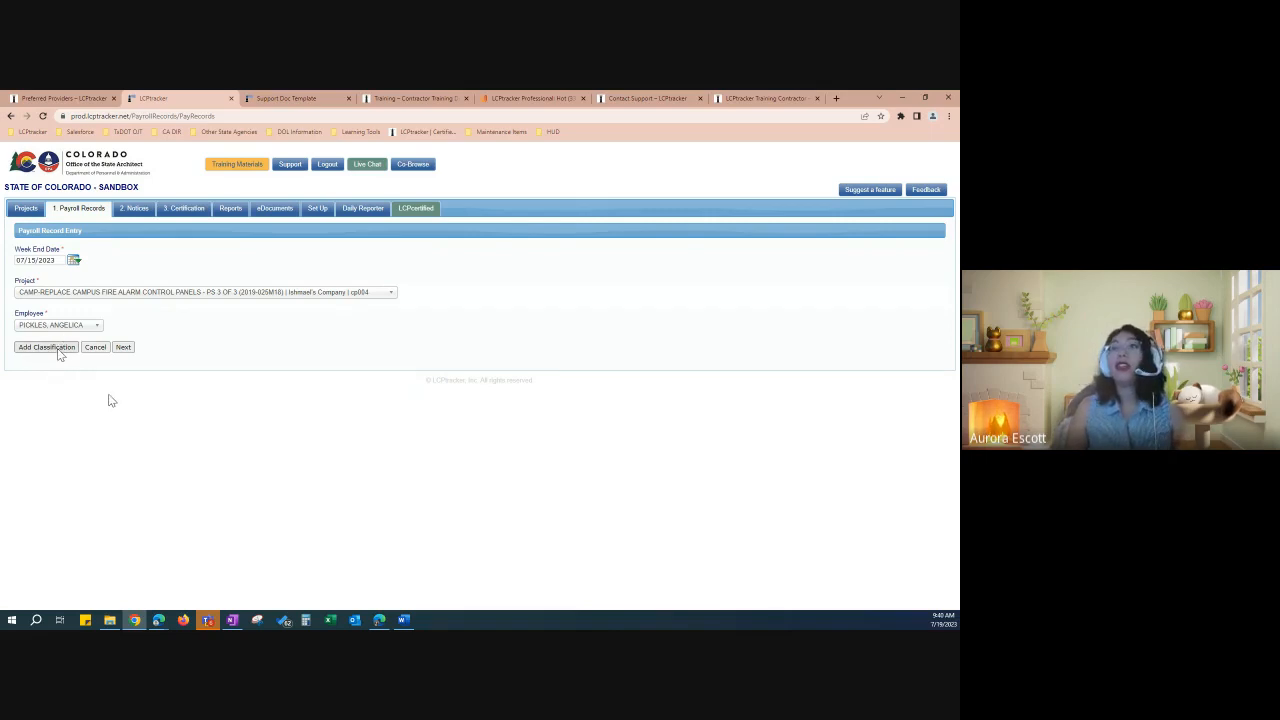
pyautogui.click(47, 347)
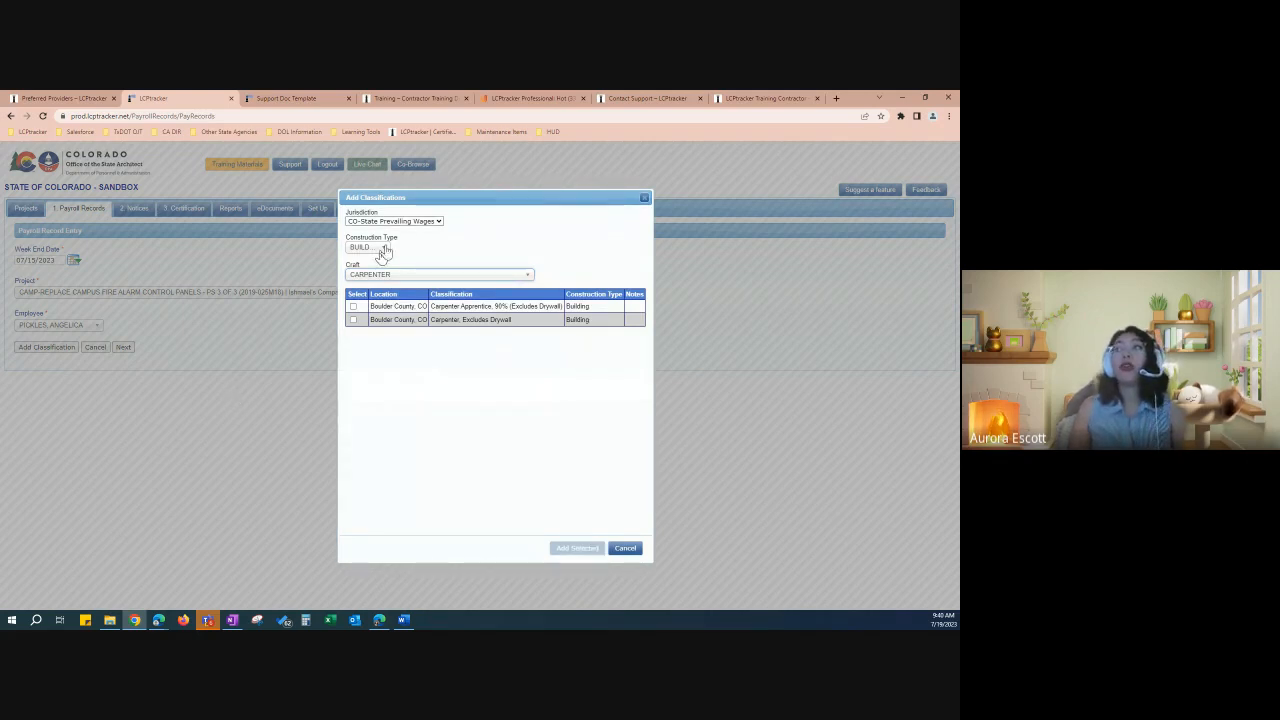
# Step: With Construction Type BUILDING and Craft CARPENTER, add the Carpenter, Excludes Drywall classification
pyautogui.click(385, 251)
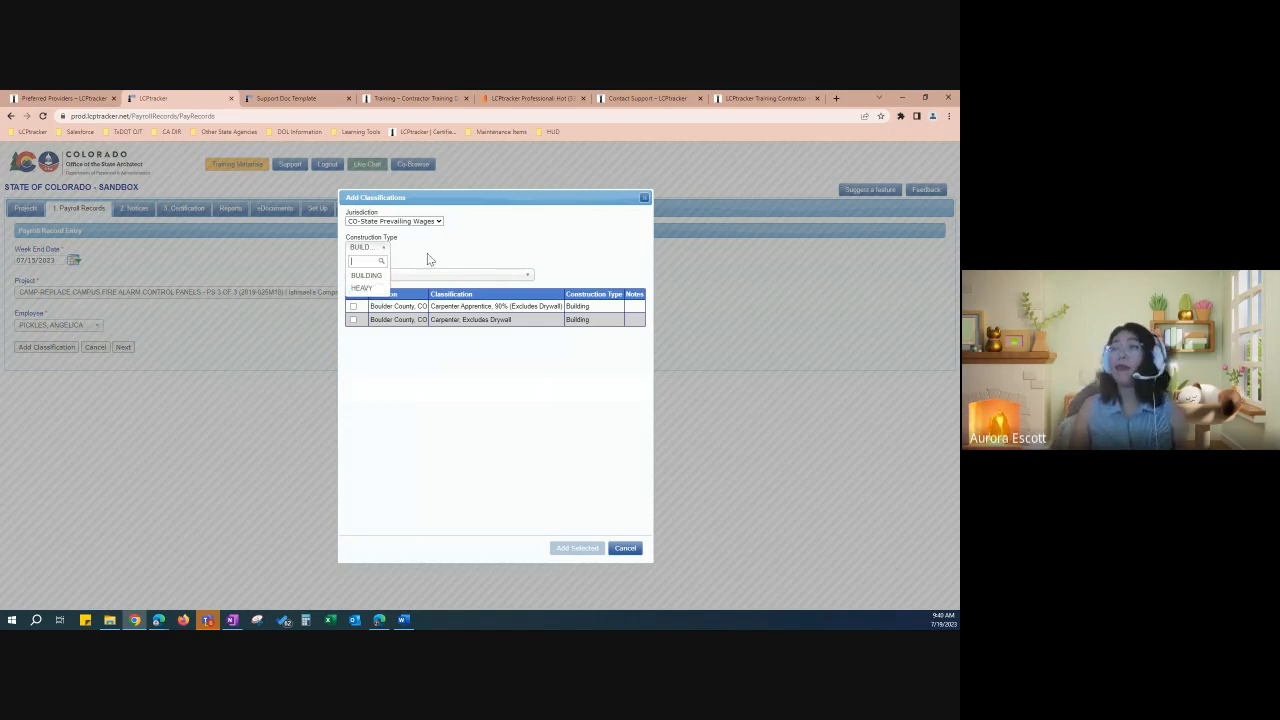
pyautogui.click(430, 255)
pyautogui.click(370, 250)
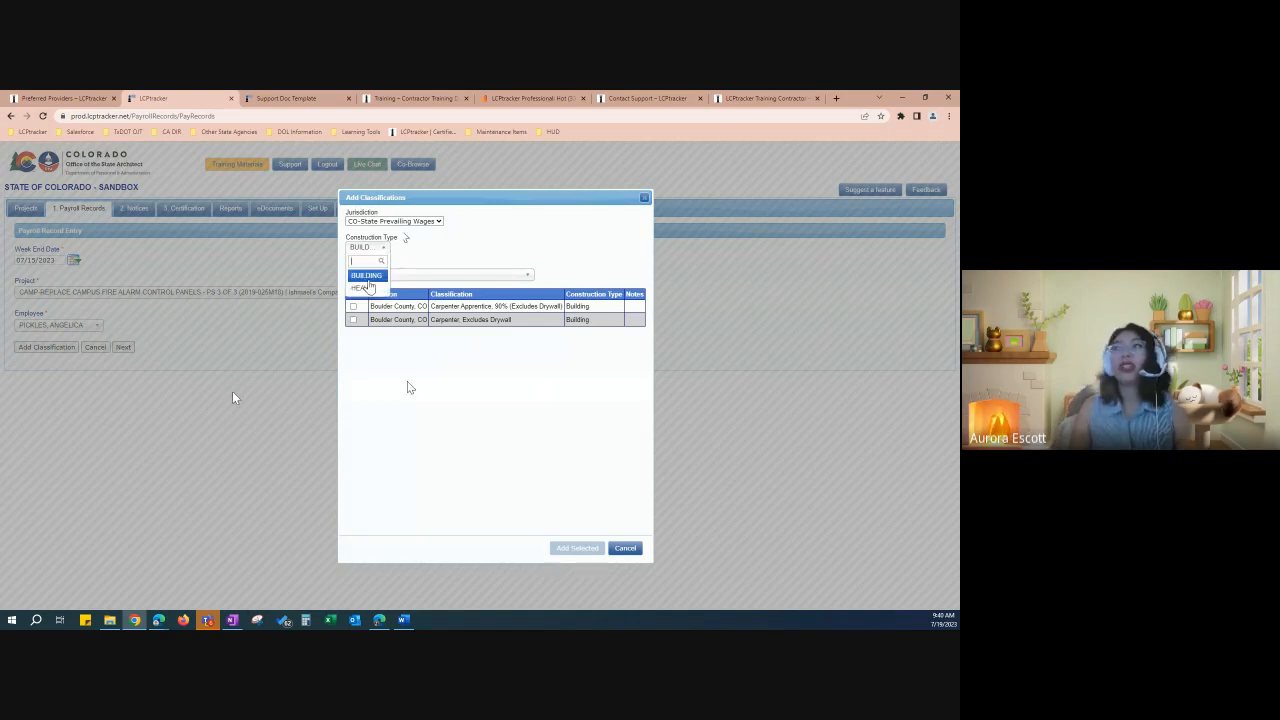
pyautogui.click(367, 278)
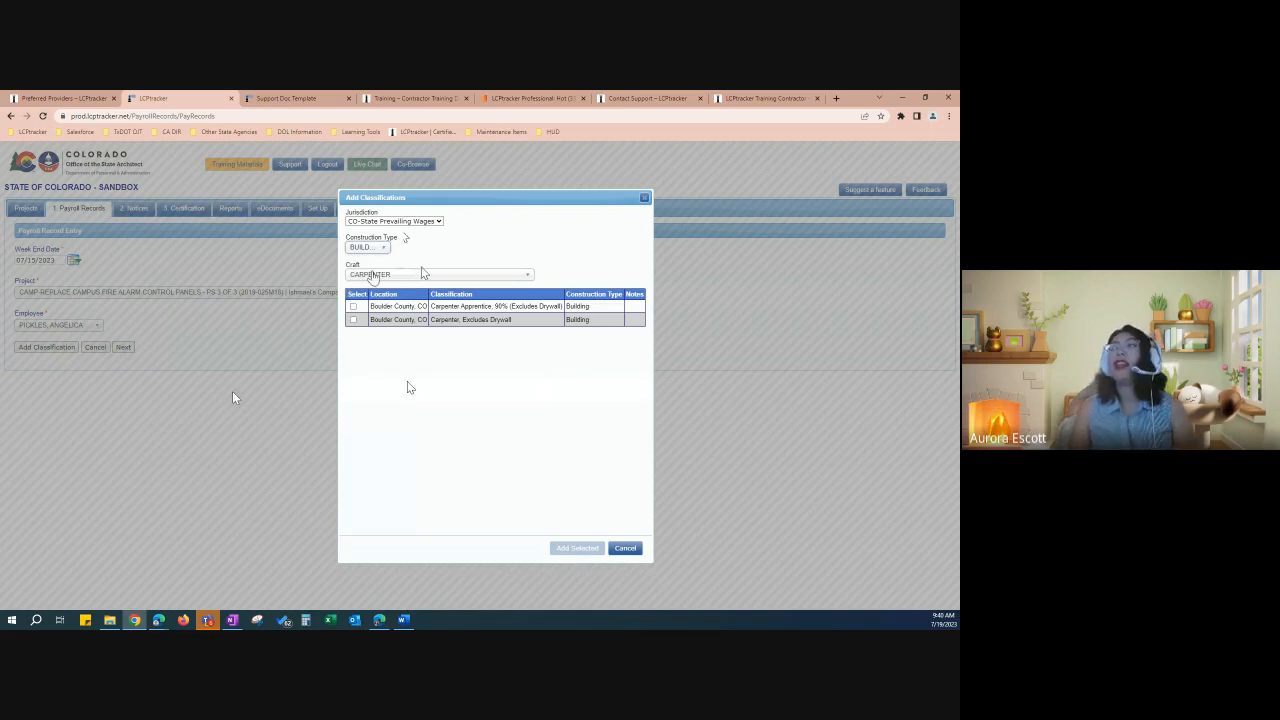
pyautogui.click(424, 276)
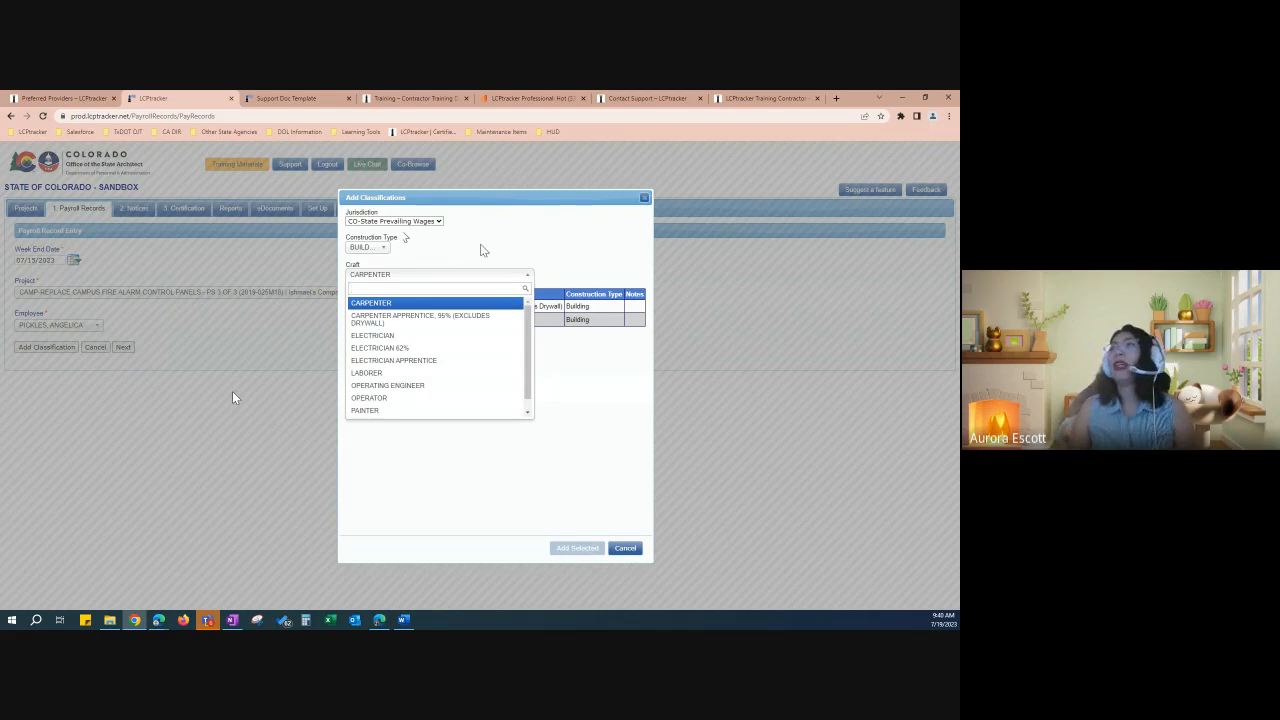
pyautogui.click(476, 258)
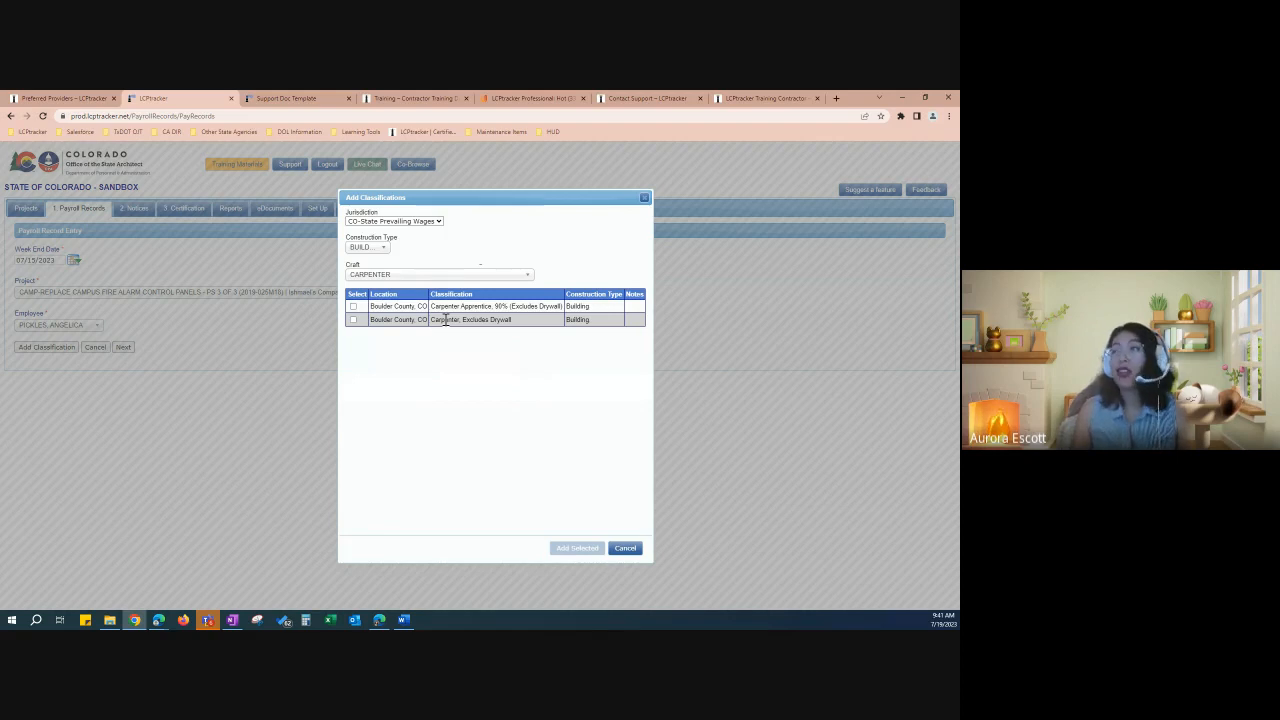
pyautogui.click(353, 320)
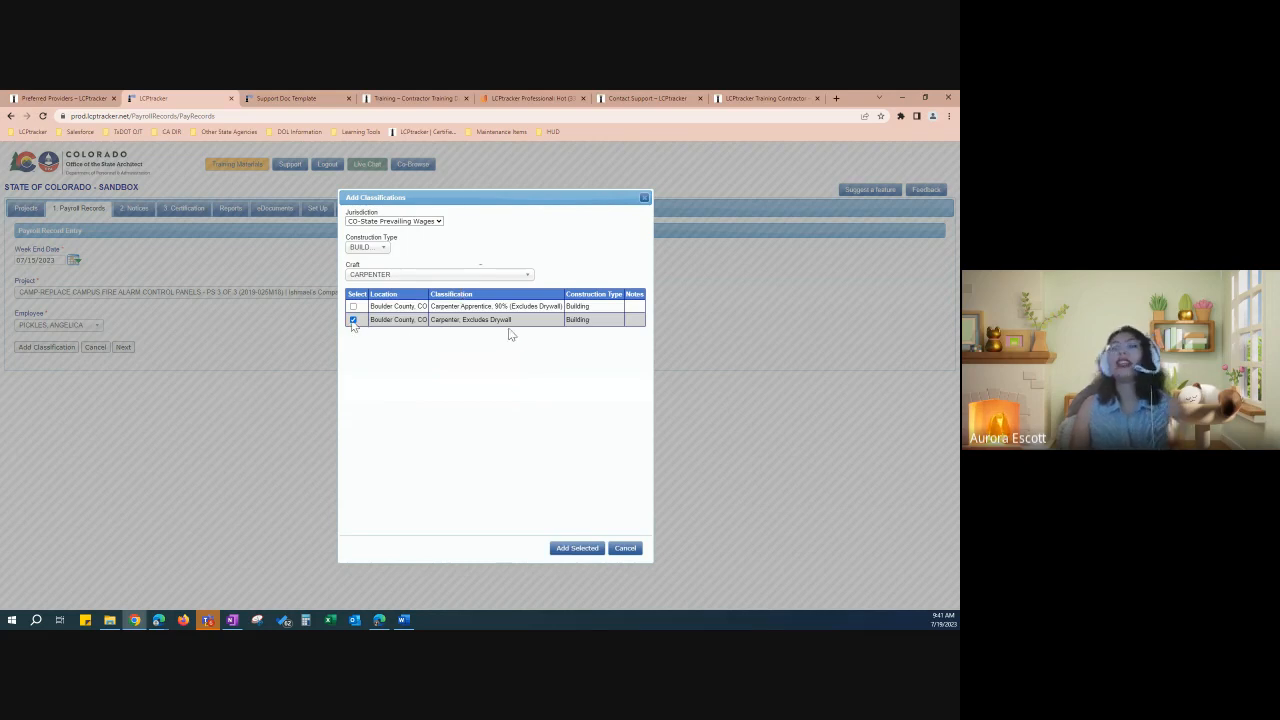
pyautogui.click(583, 552)
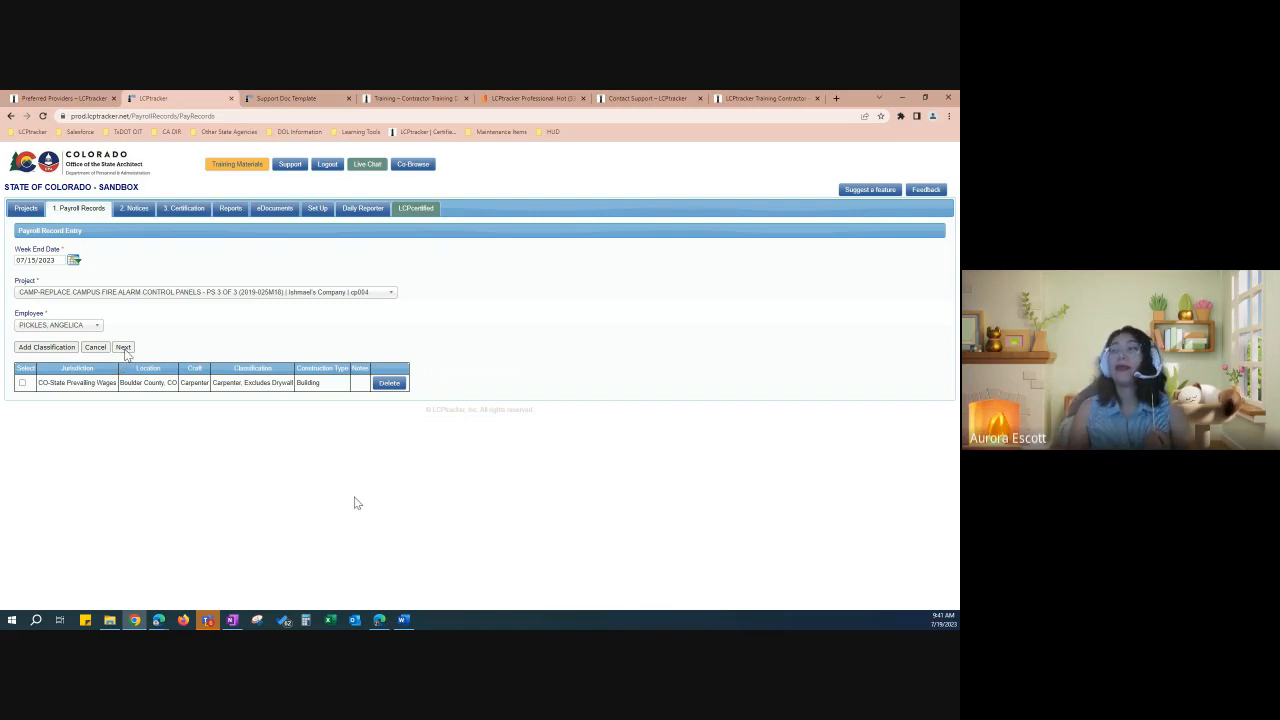
# Step: Dismiss the classification instructions, select the Carpenter row, and continue to the 7/15/2023 entry form
pyautogui.click(123, 348)
pyautogui.moveTo(476, 341); pyautogui.dragTo(317, 236)
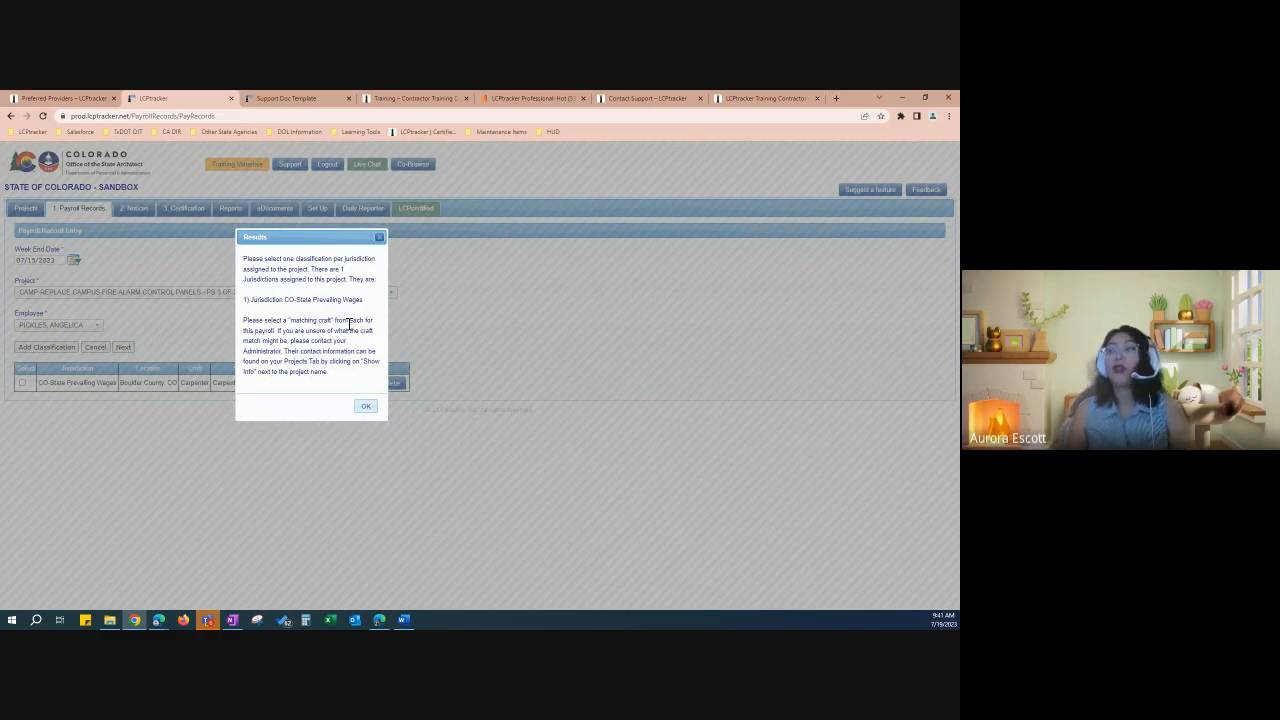
pyautogui.click(366, 407)
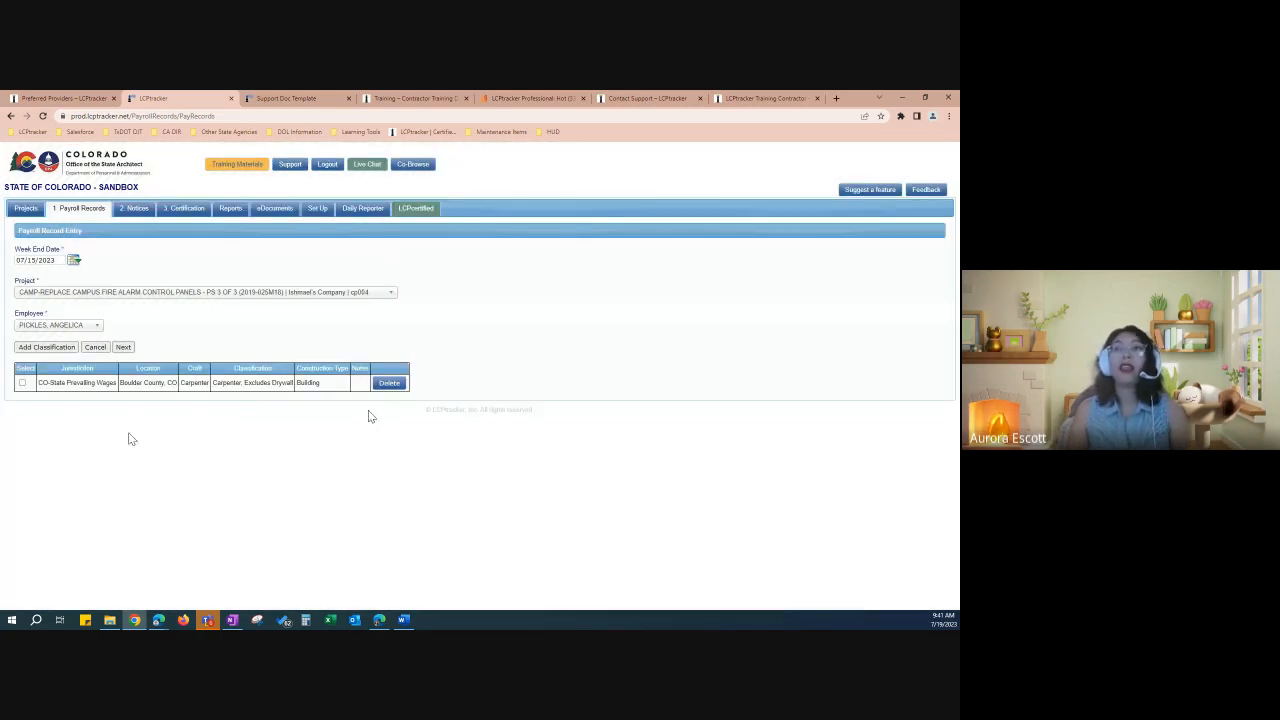
pyautogui.click(22, 383)
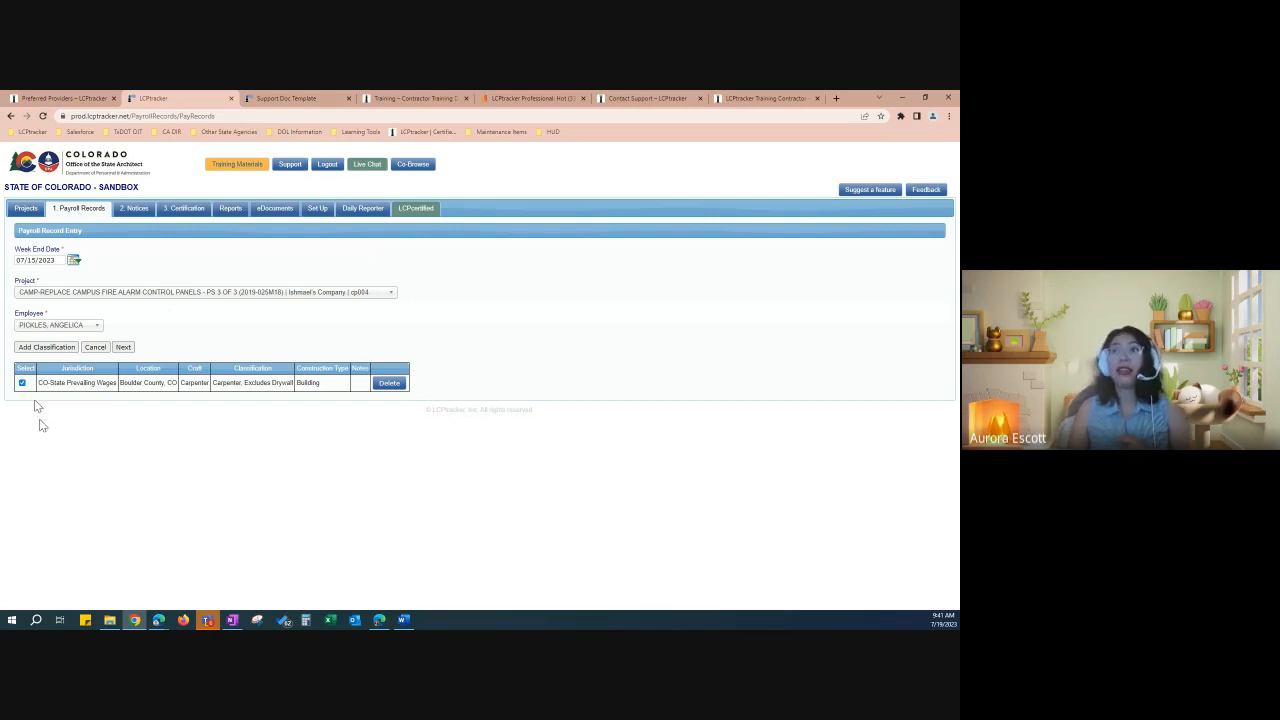
pyautogui.click(123, 347)
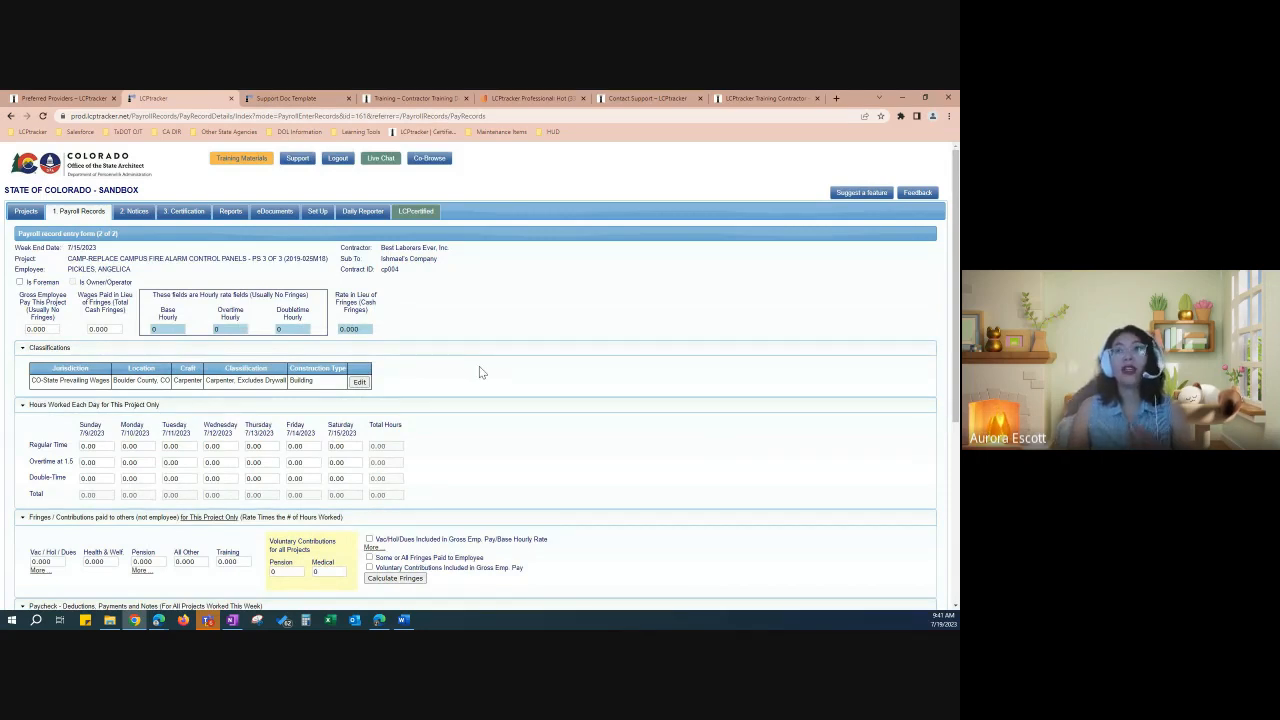
pyautogui.click(53, 330)
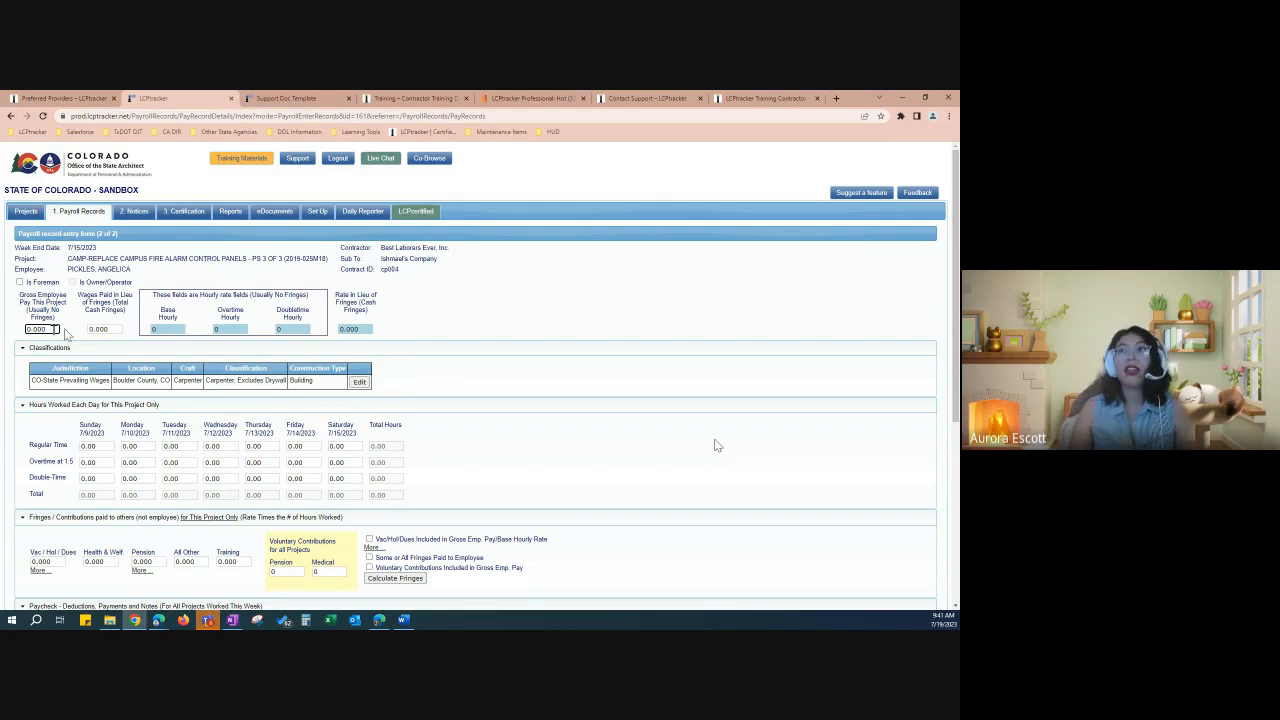
pyautogui.click(119, 330)
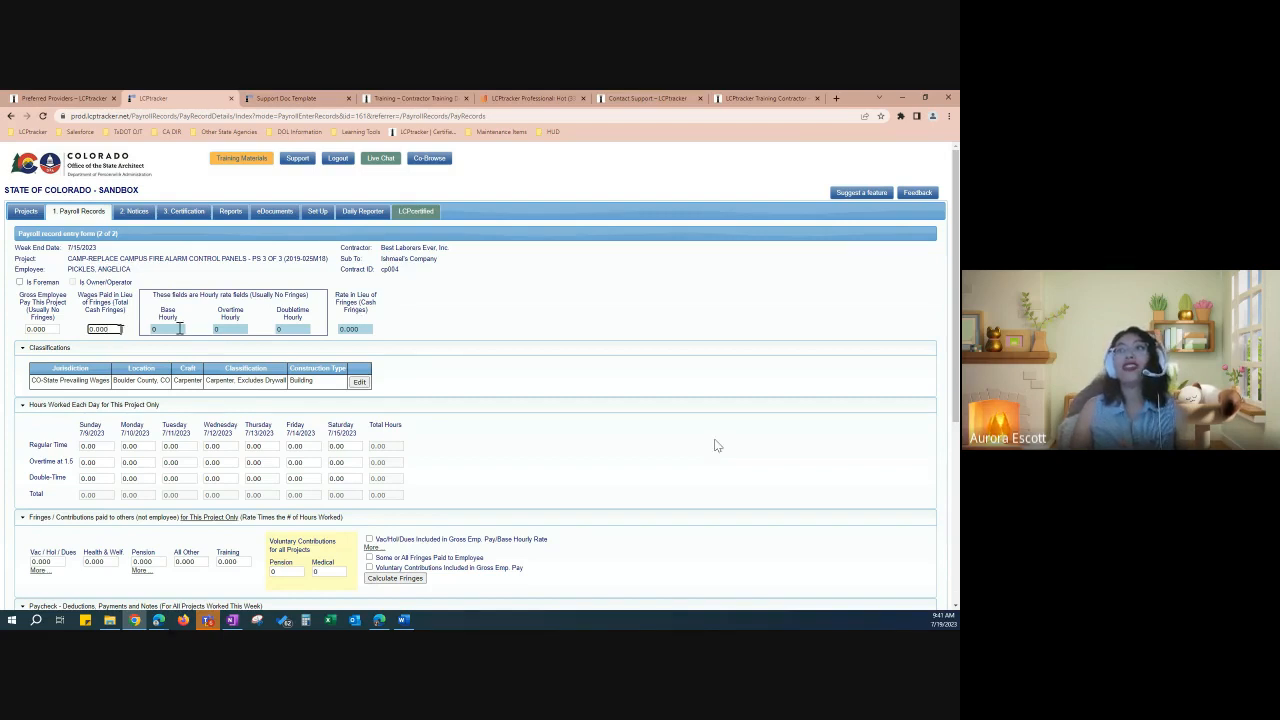
pyautogui.click(178, 329)
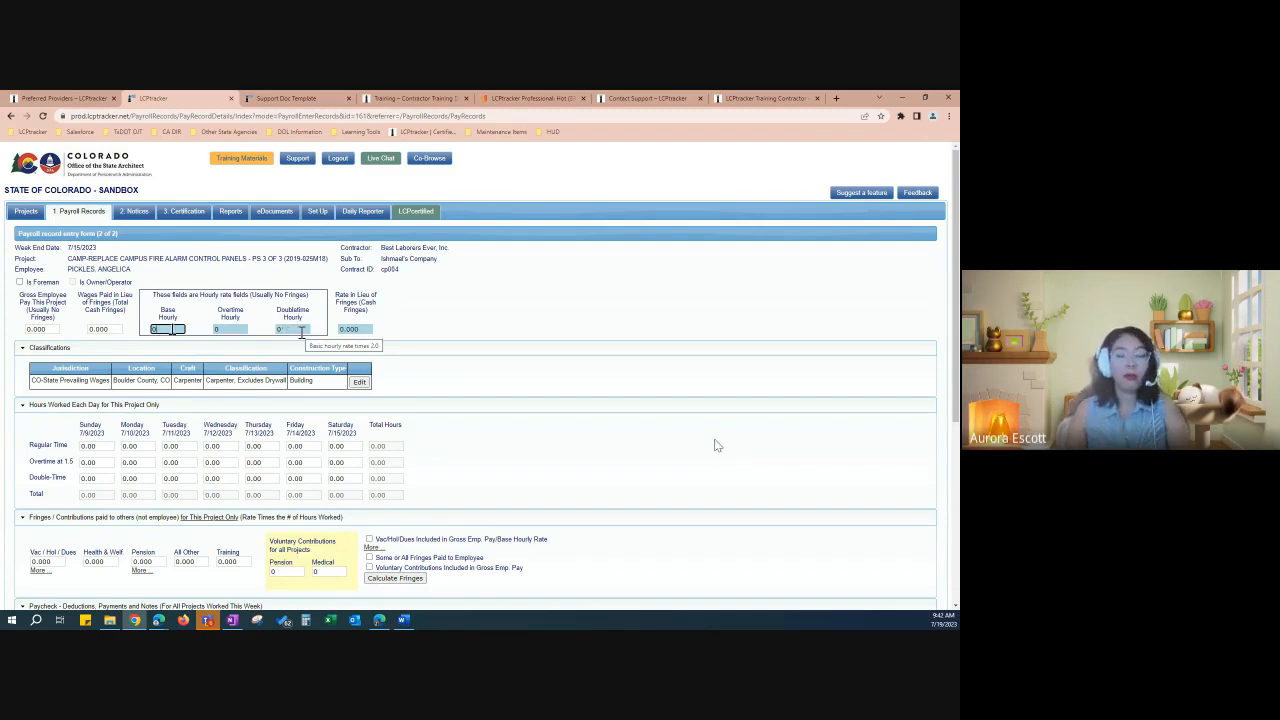
pyautogui.scroll(-1, 314, 345)
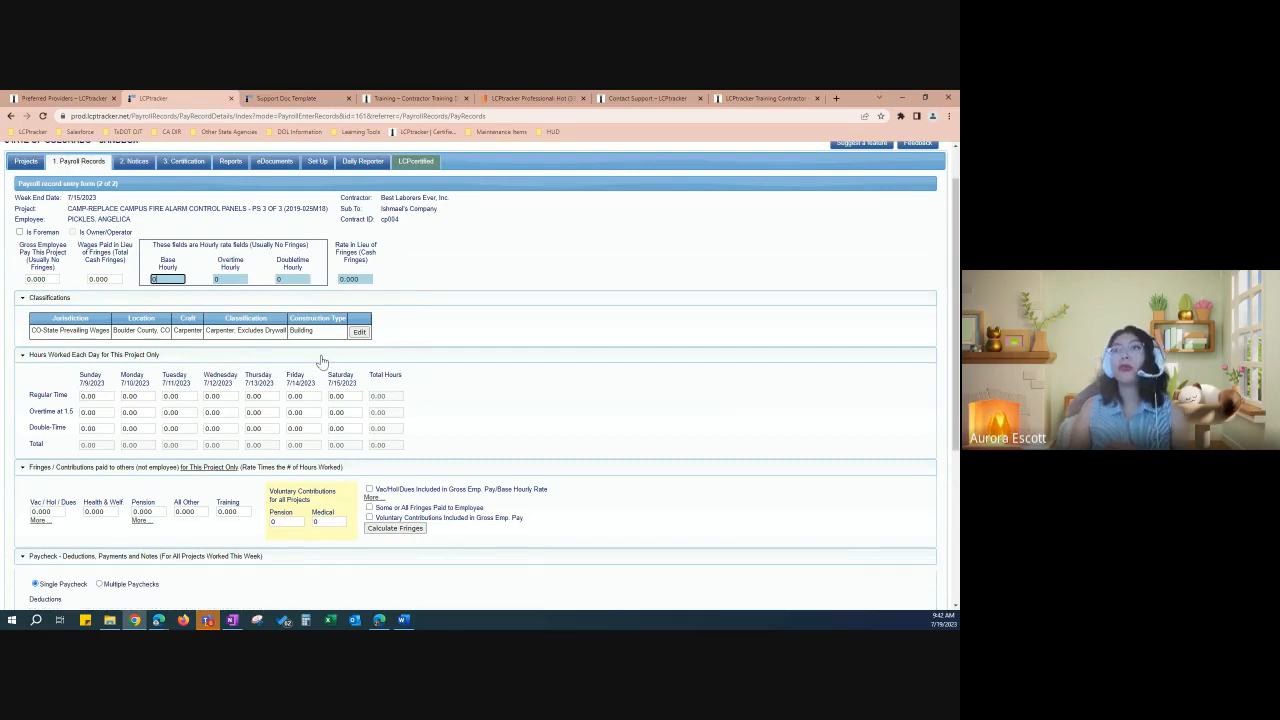
pyautogui.scroll(-2, 322, 361)
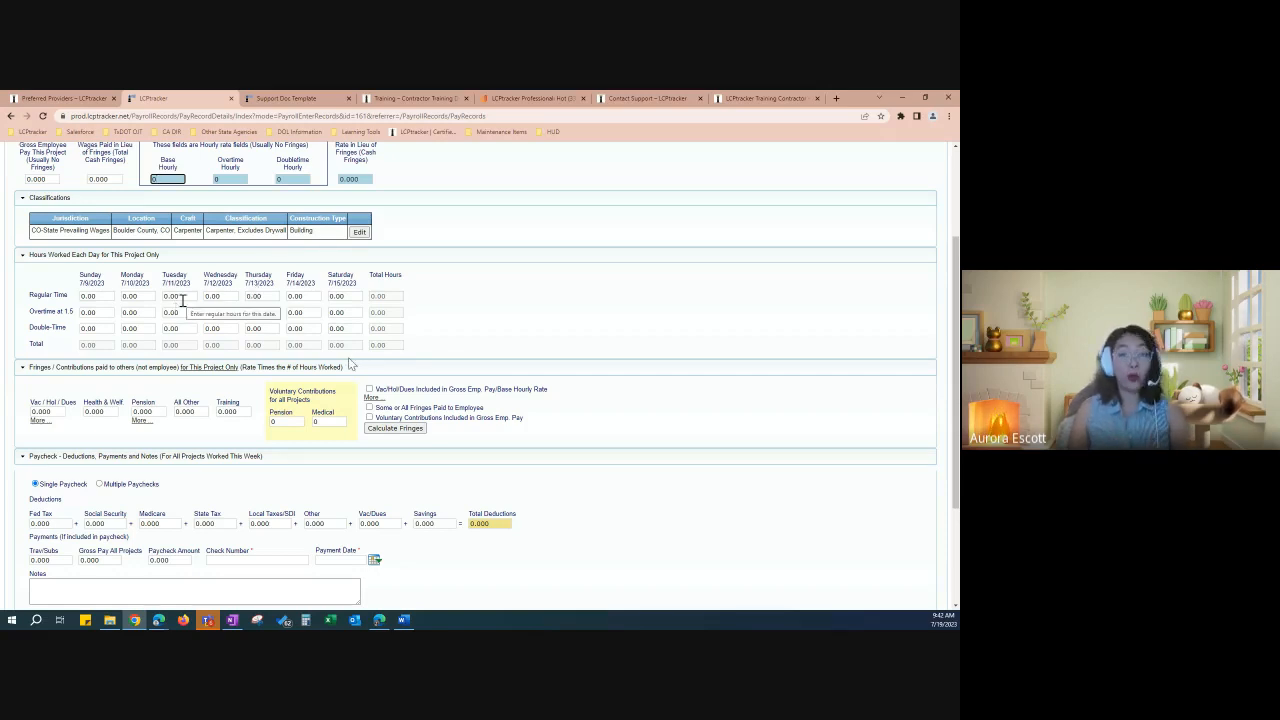
pyautogui.scroll(-2, 350, 364)
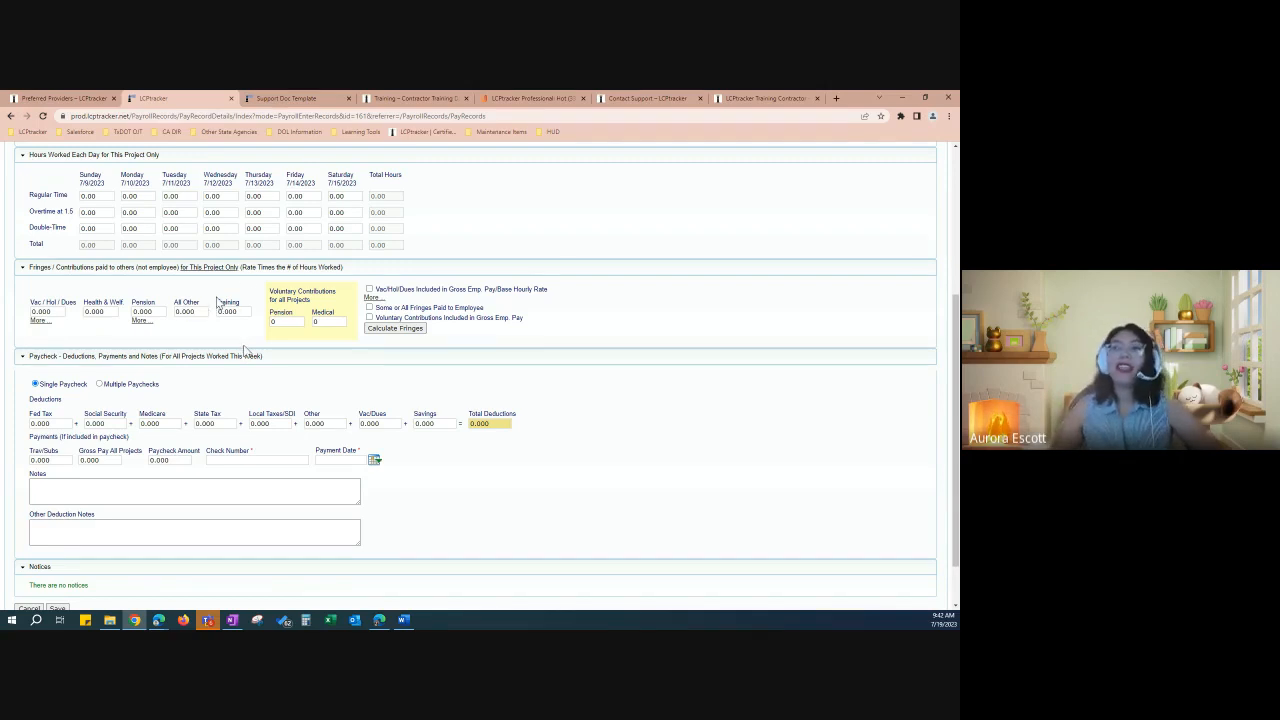
pyautogui.scroll(1, 243, 350)
pyautogui.scroll(2, 271, 384)
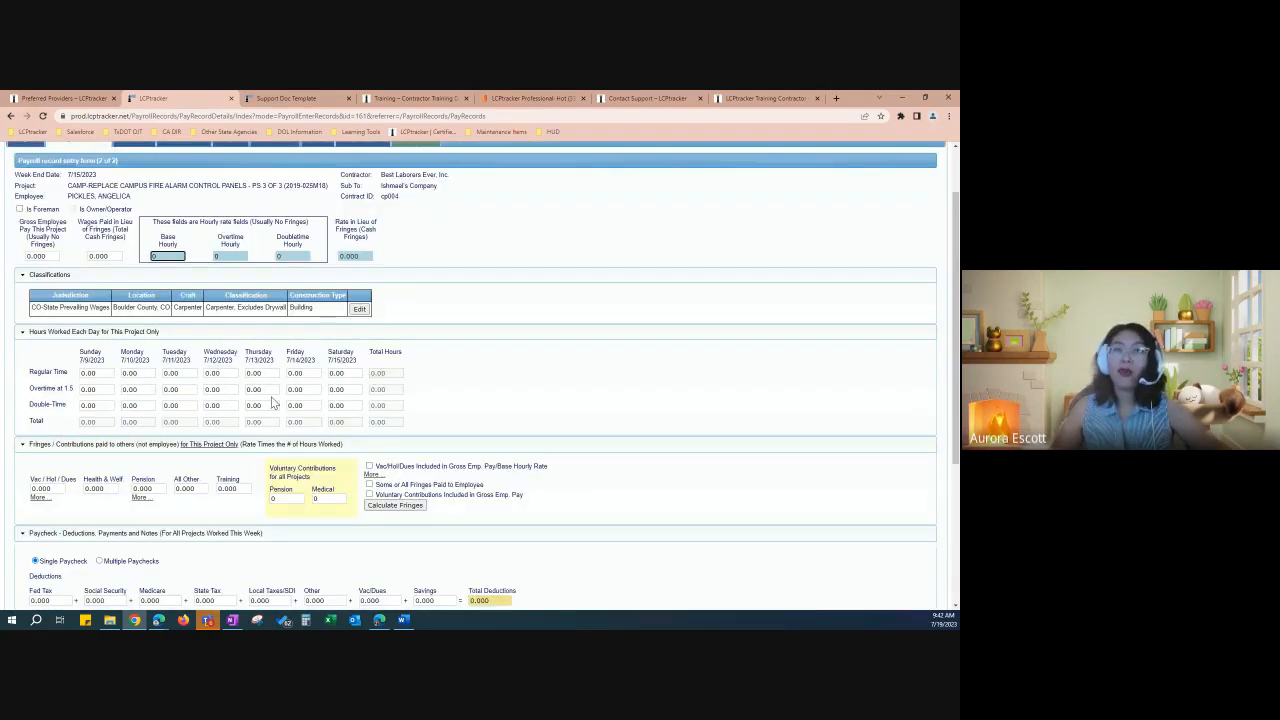
pyautogui.scroll(1, 271, 401)
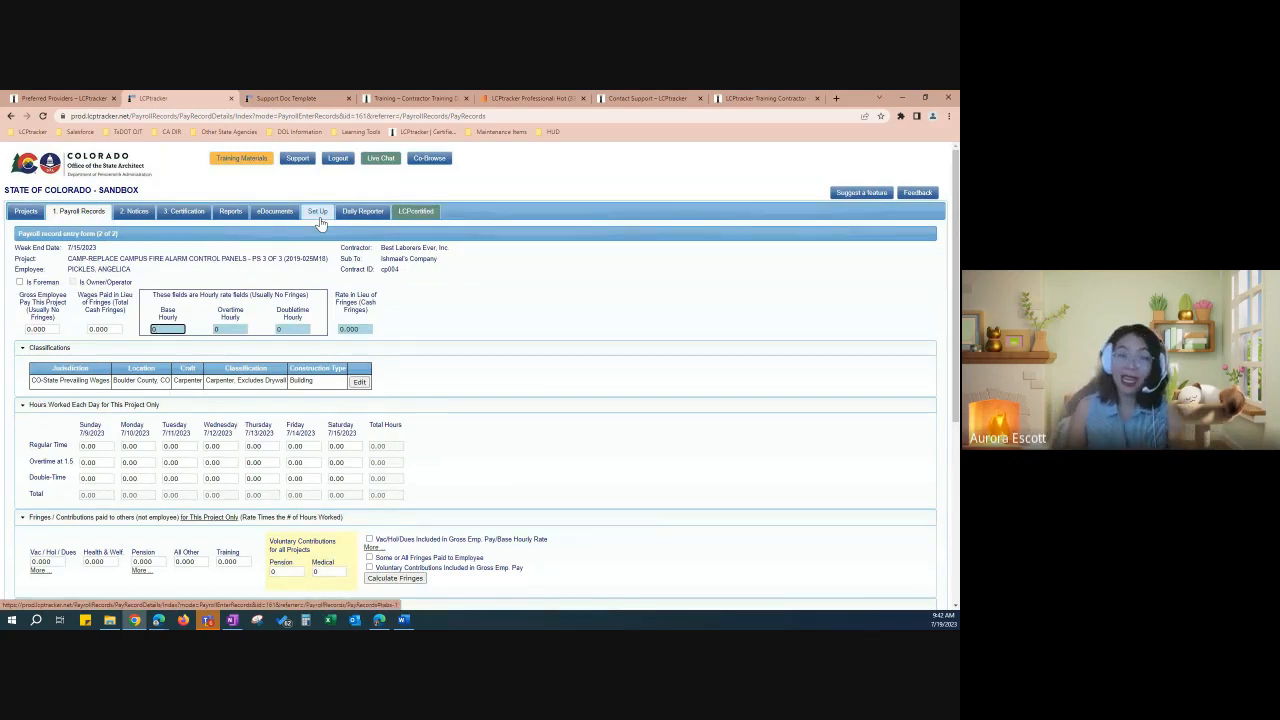
pyautogui.scroll(-4, 78, 330)
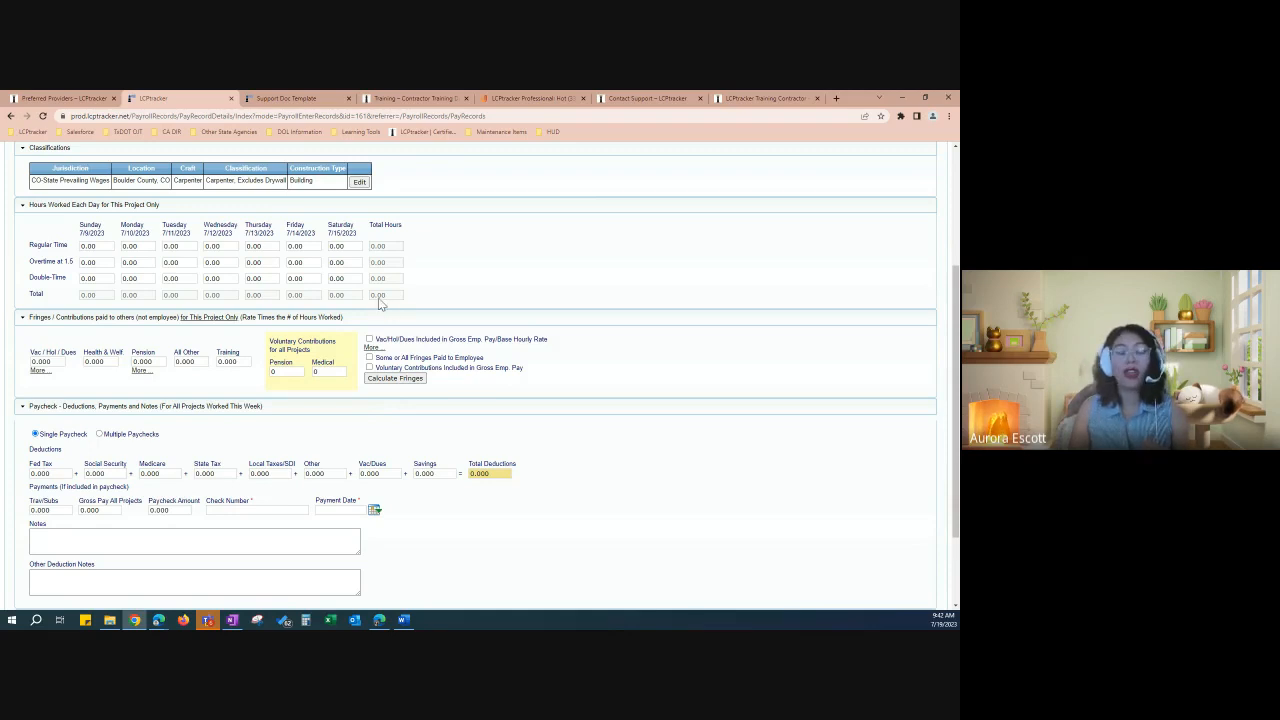
pyautogui.click(58, 365)
pyautogui.press('Tab')
pyautogui.moveTo(155, 361)
pyautogui.mouseDown()
pyautogui.moveTo(126, 362)
pyautogui.moveTo(190, 362)
pyautogui.moveTo(165, 362)
pyautogui.mouseUp()
pyautogui.click(221, 385)
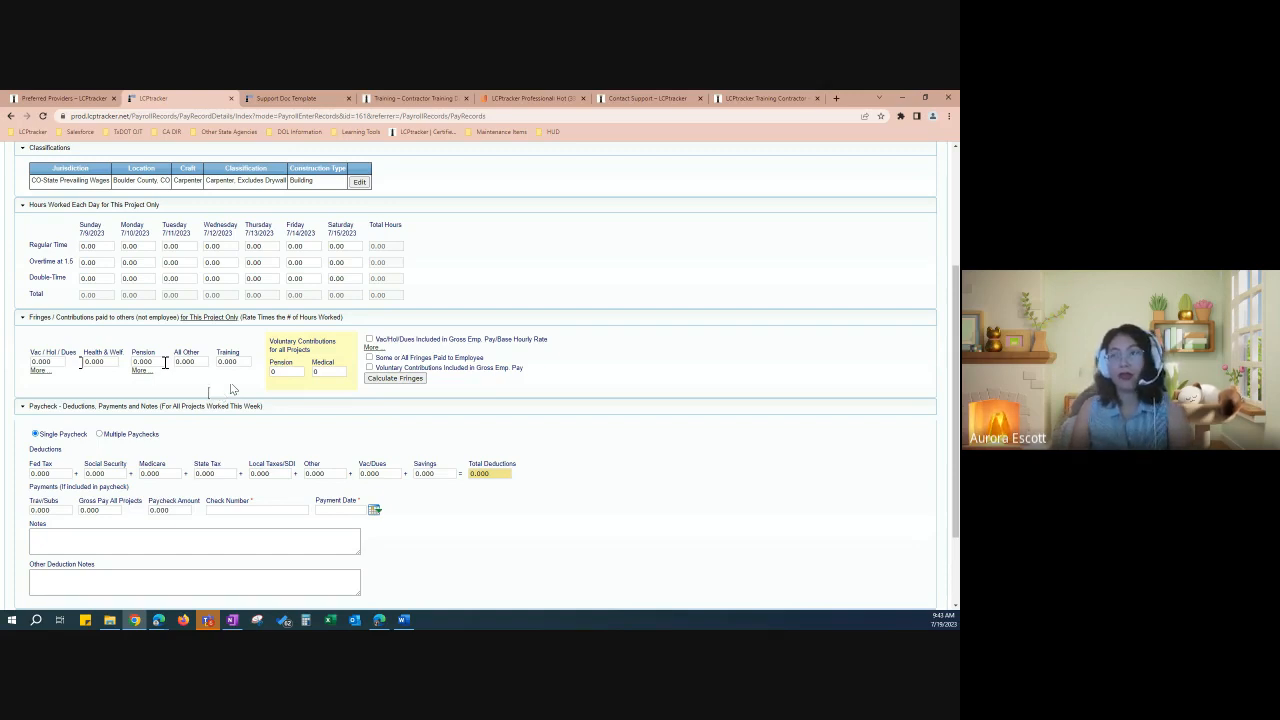
pyautogui.scroll(-1, 210, 386)
pyautogui.scroll(-1, 210, 394)
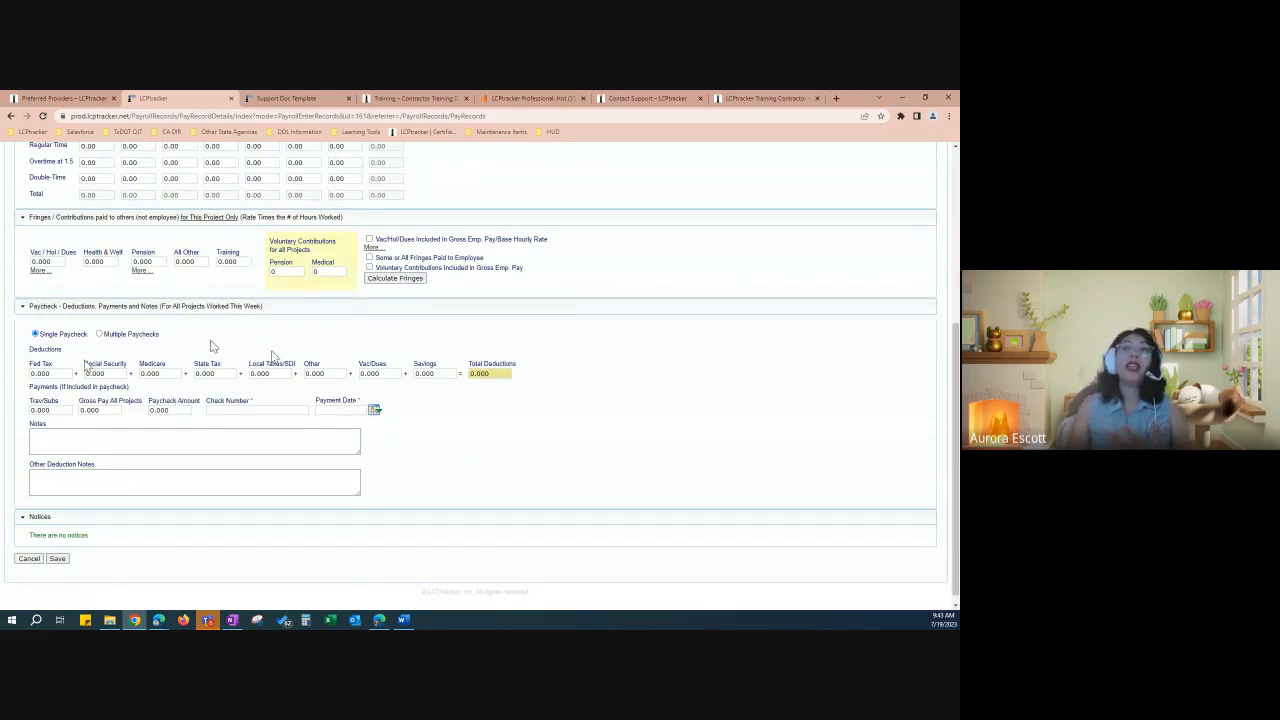
pyautogui.scroll(-1, 60, 322)
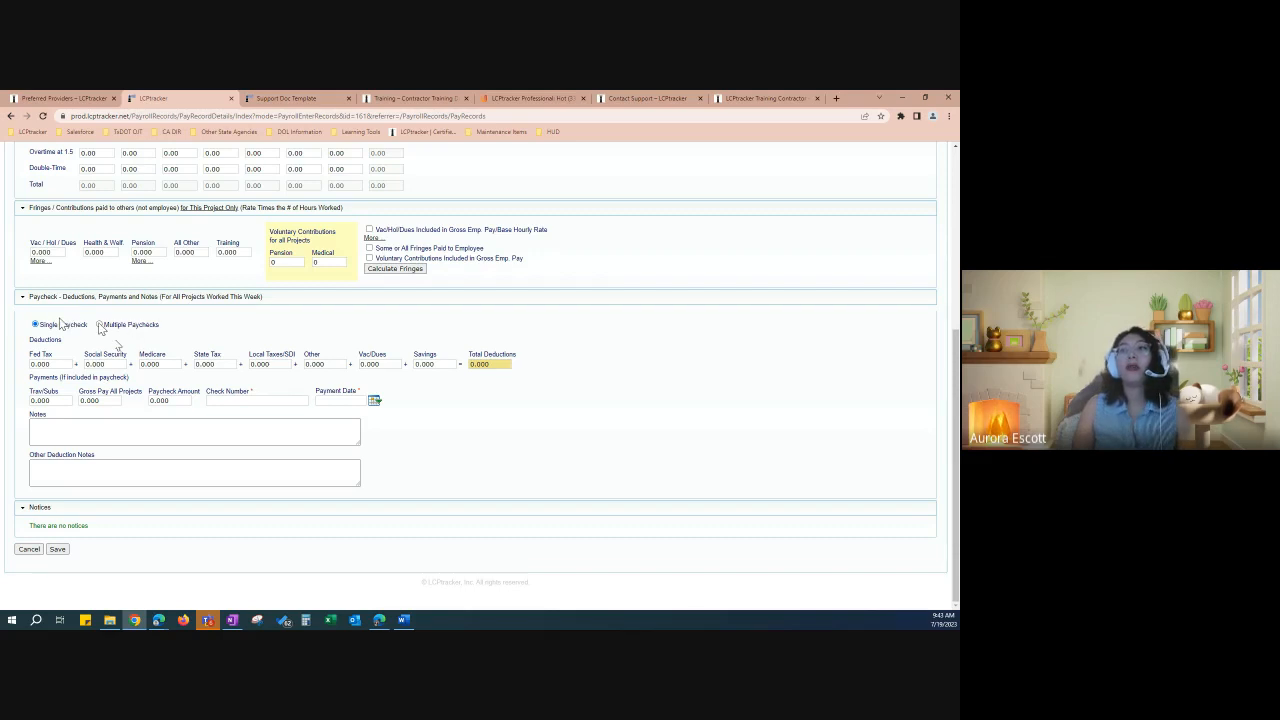
pyautogui.click(100, 325)
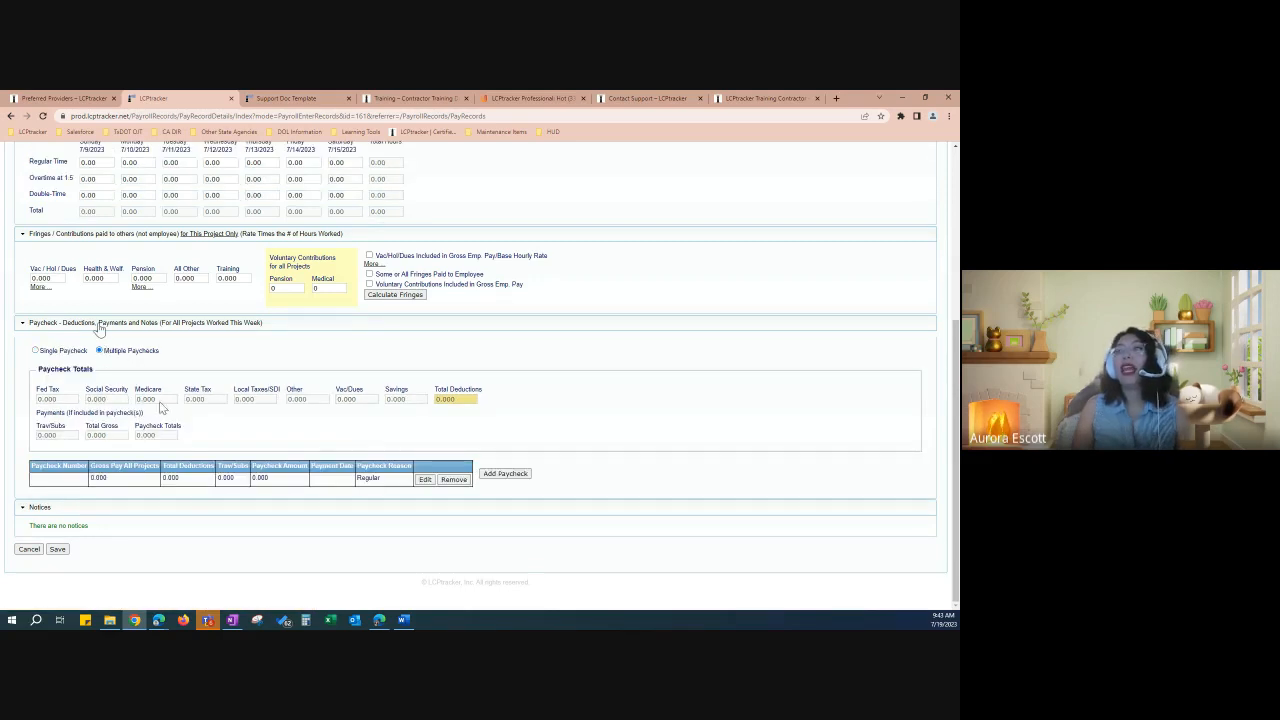
pyautogui.click(512, 478)
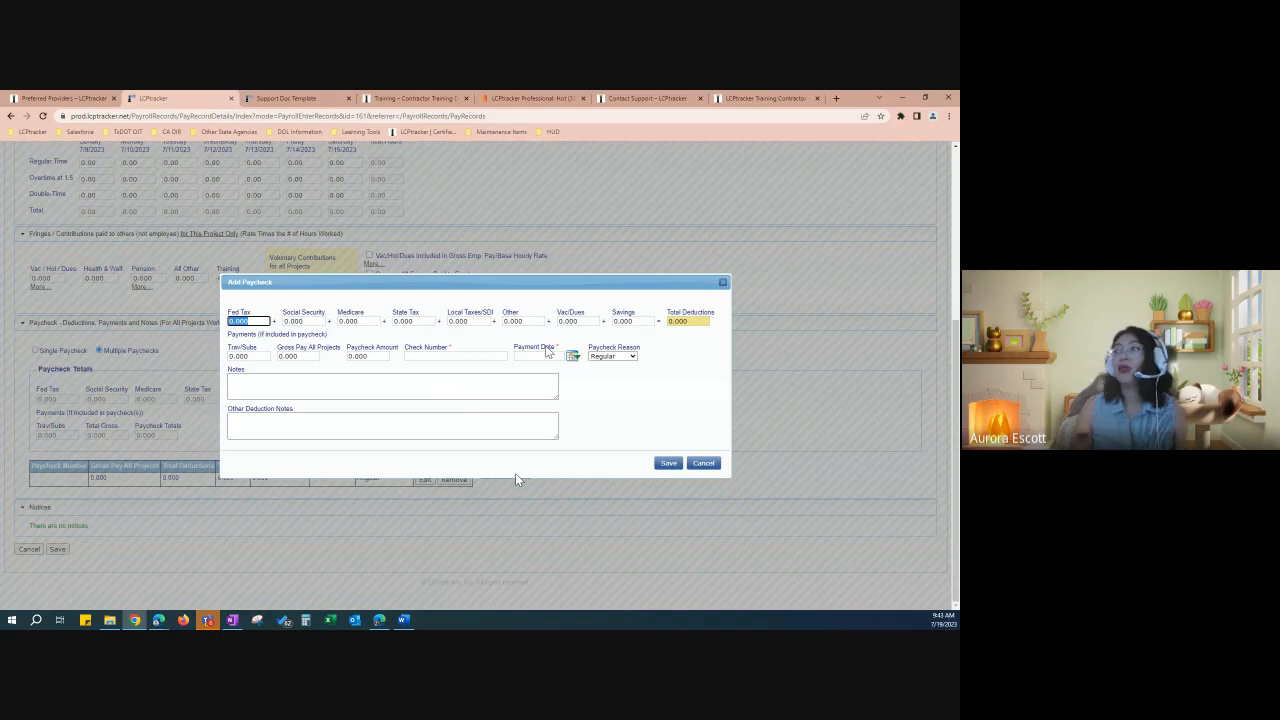
pyautogui.click(620, 358)
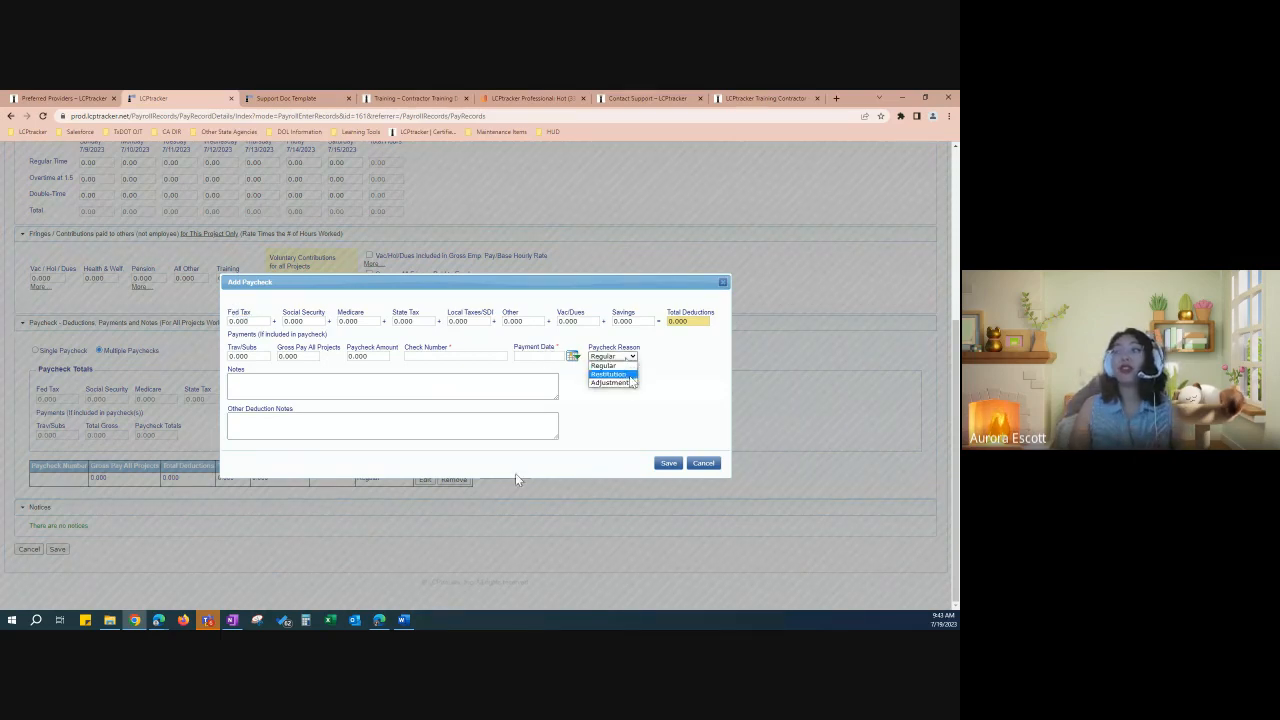
pyautogui.click(377, 383)
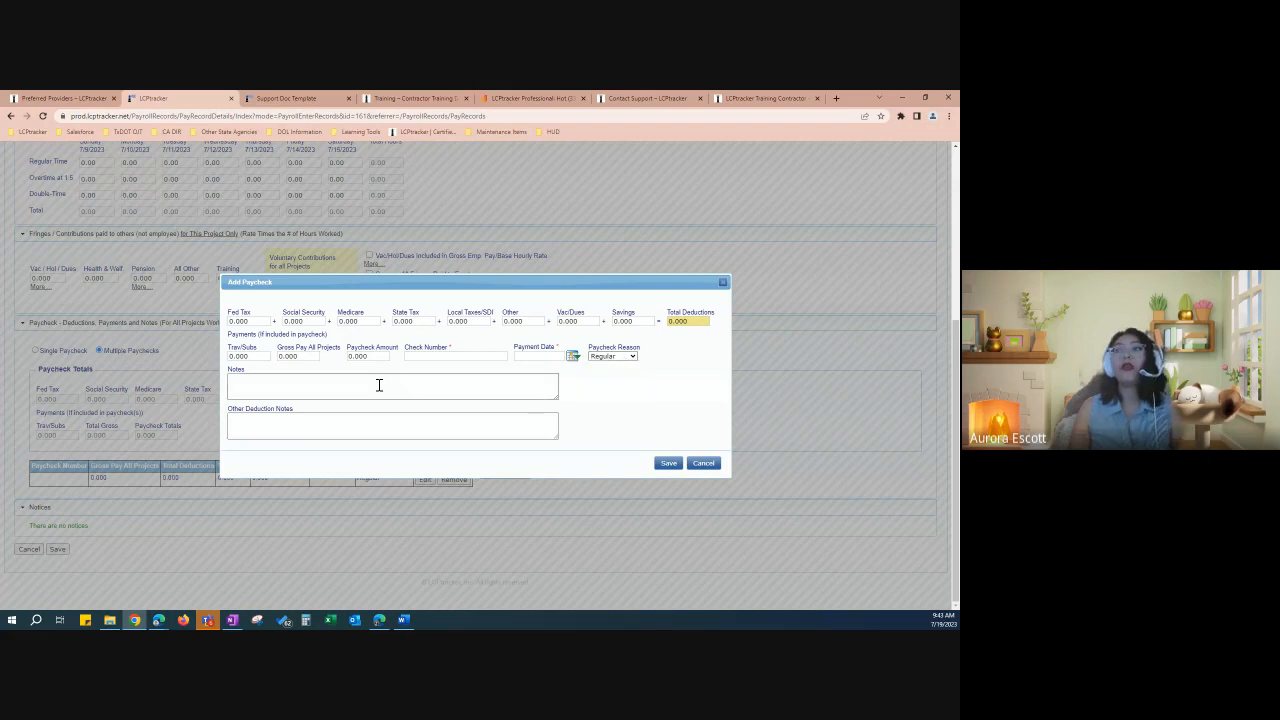
pyautogui.click(317, 426)
pyautogui.click(355, 386)
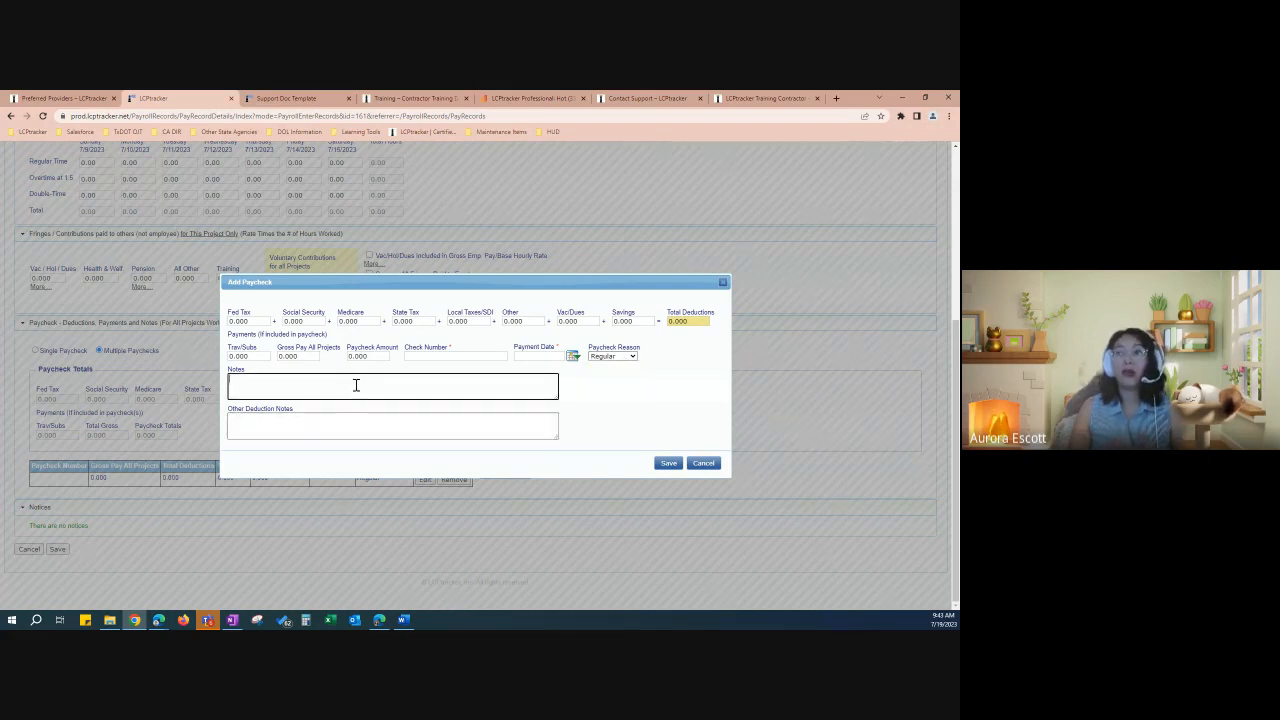
pyautogui.click(704, 463)
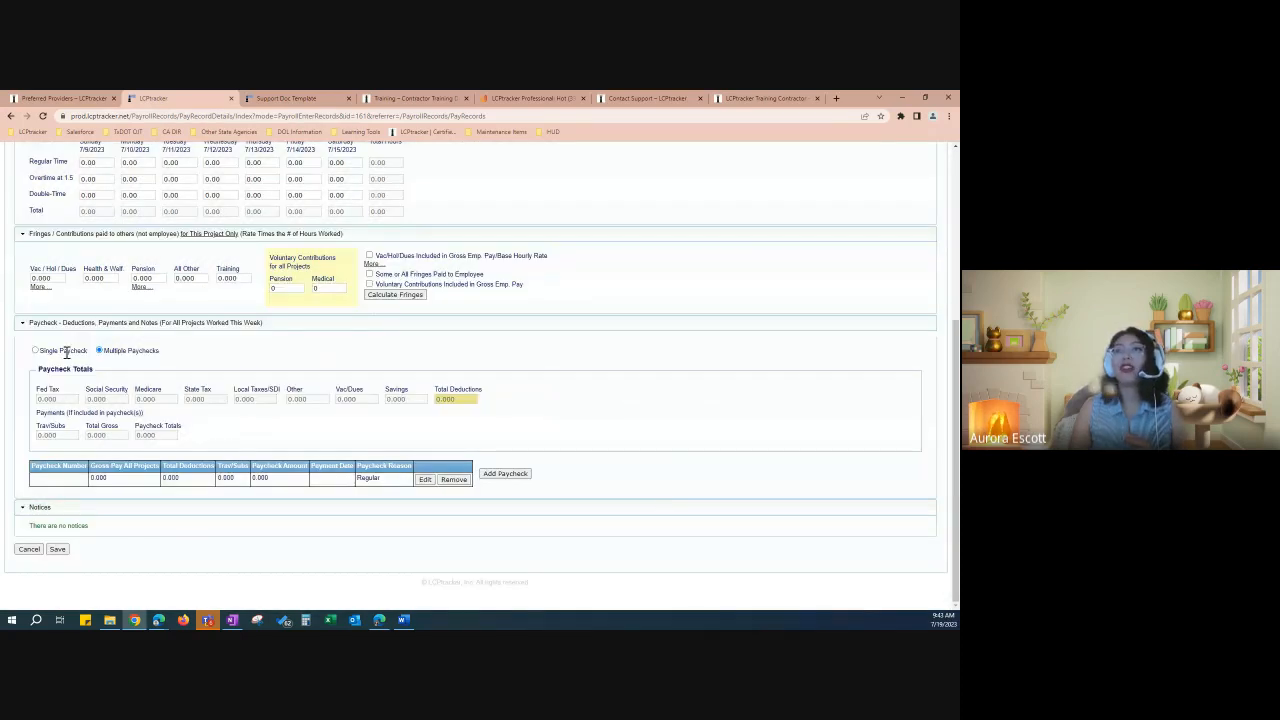
pyautogui.click(35, 350)
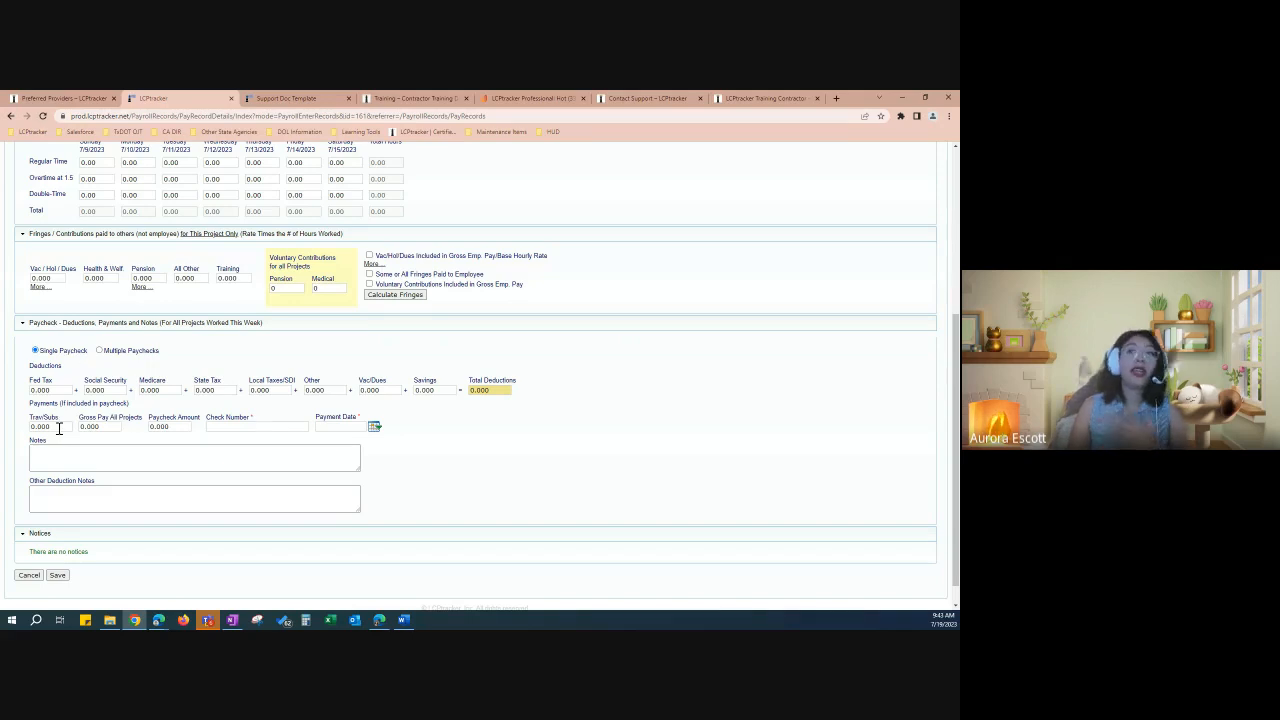
# Step: Step through Trav/Subs, Gross Pay and Paycheck Amount, enter DD as check number, then cancel the entry
pyautogui.click(60, 427)
pyautogui.click(109, 427)
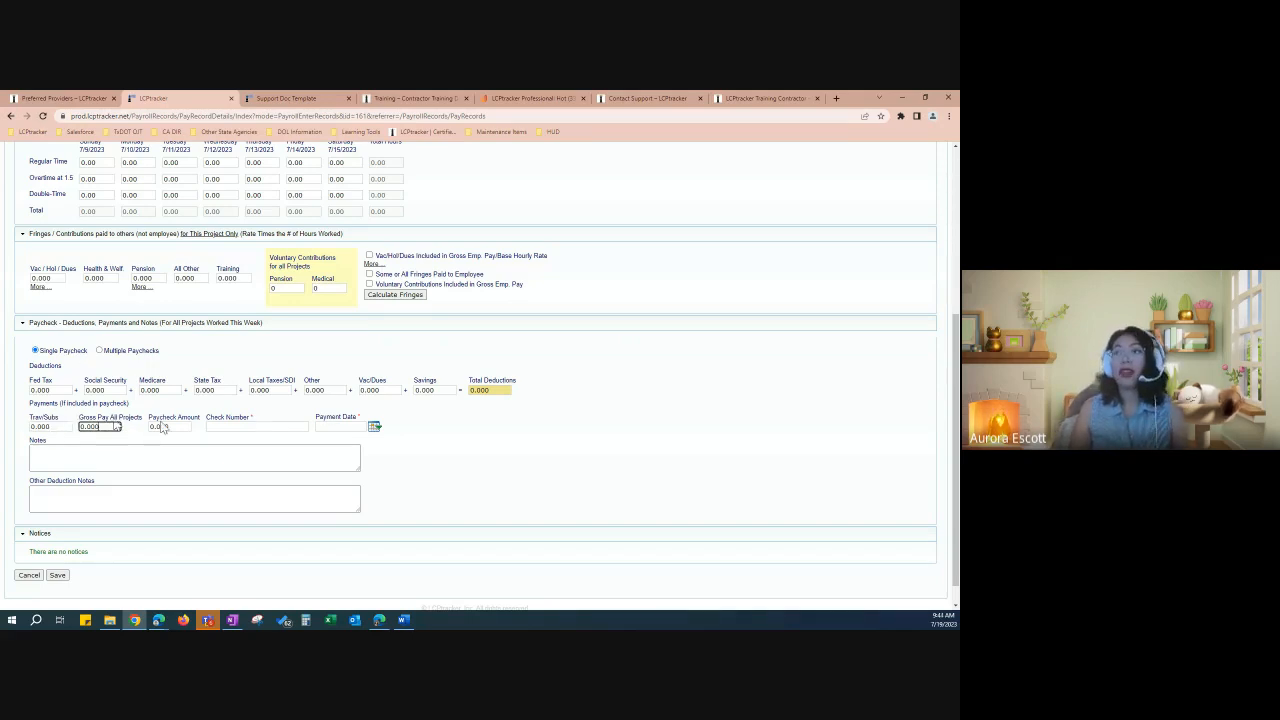
pyautogui.click(184, 428)
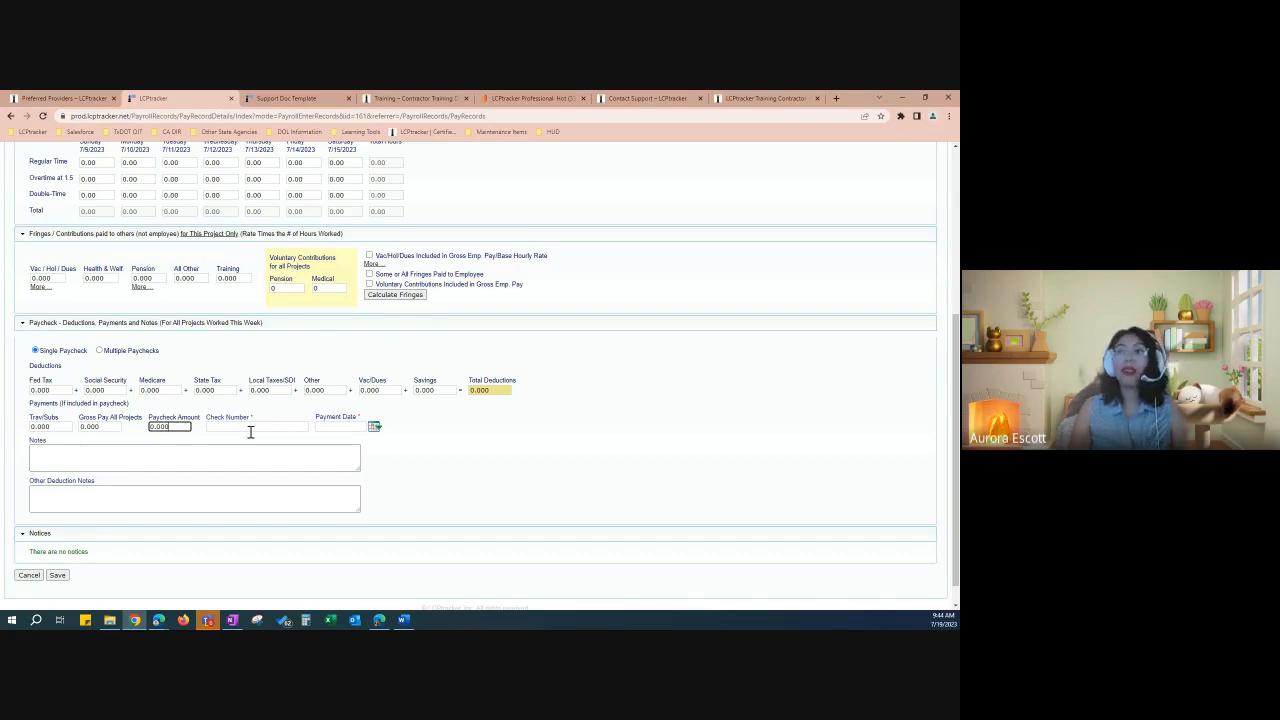
pyautogui.click(292, 426)
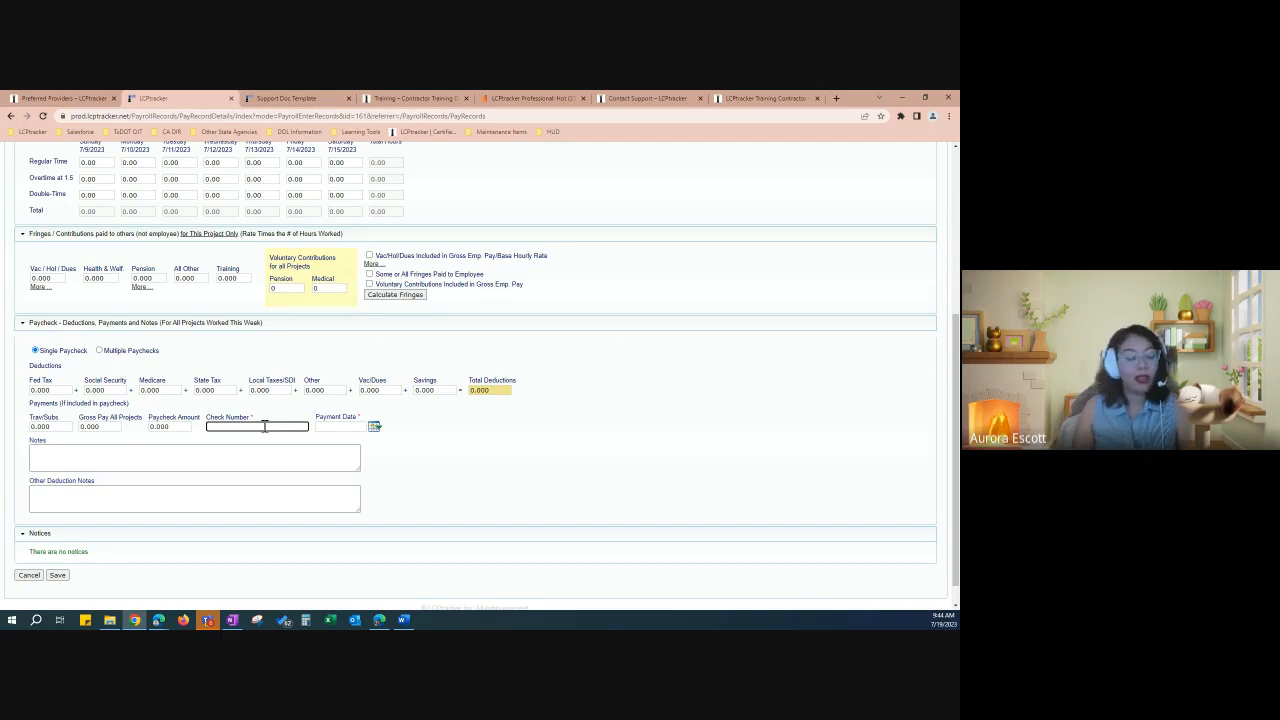
pyautogui.write('DD')
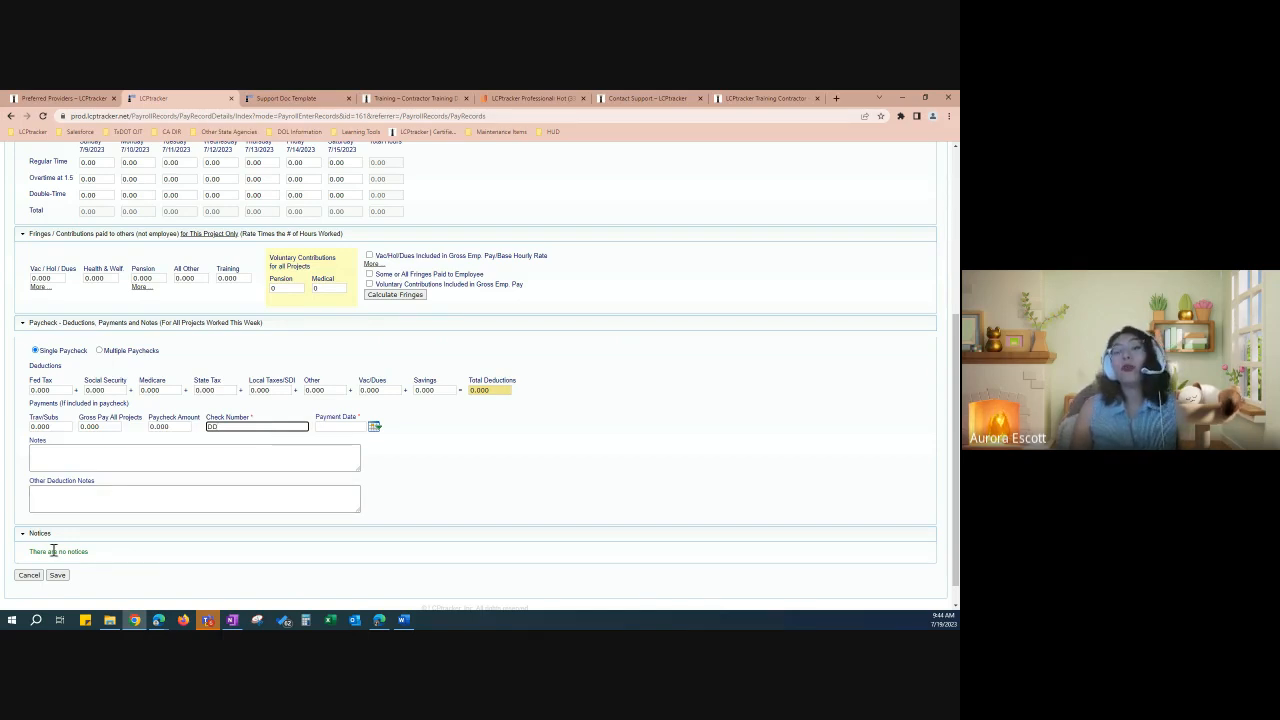
pyautogui.scroll(-1, 54, 551)
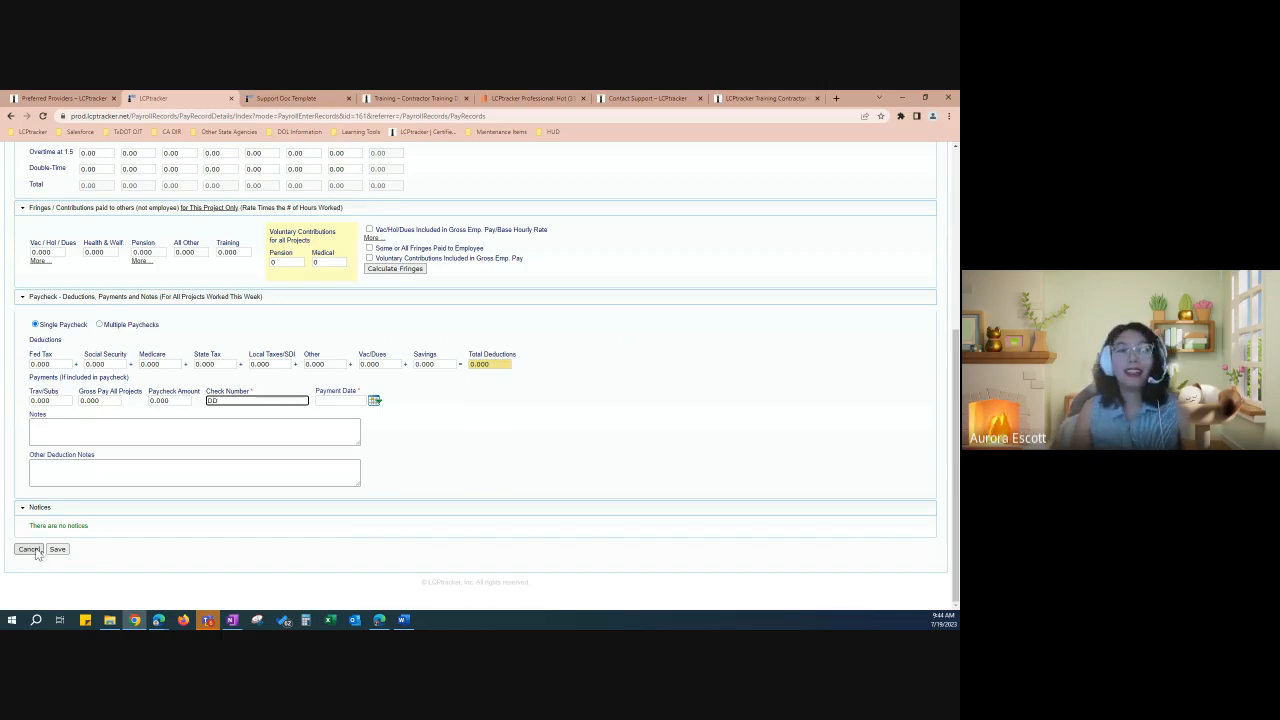
pyautogui.click(29, 549)
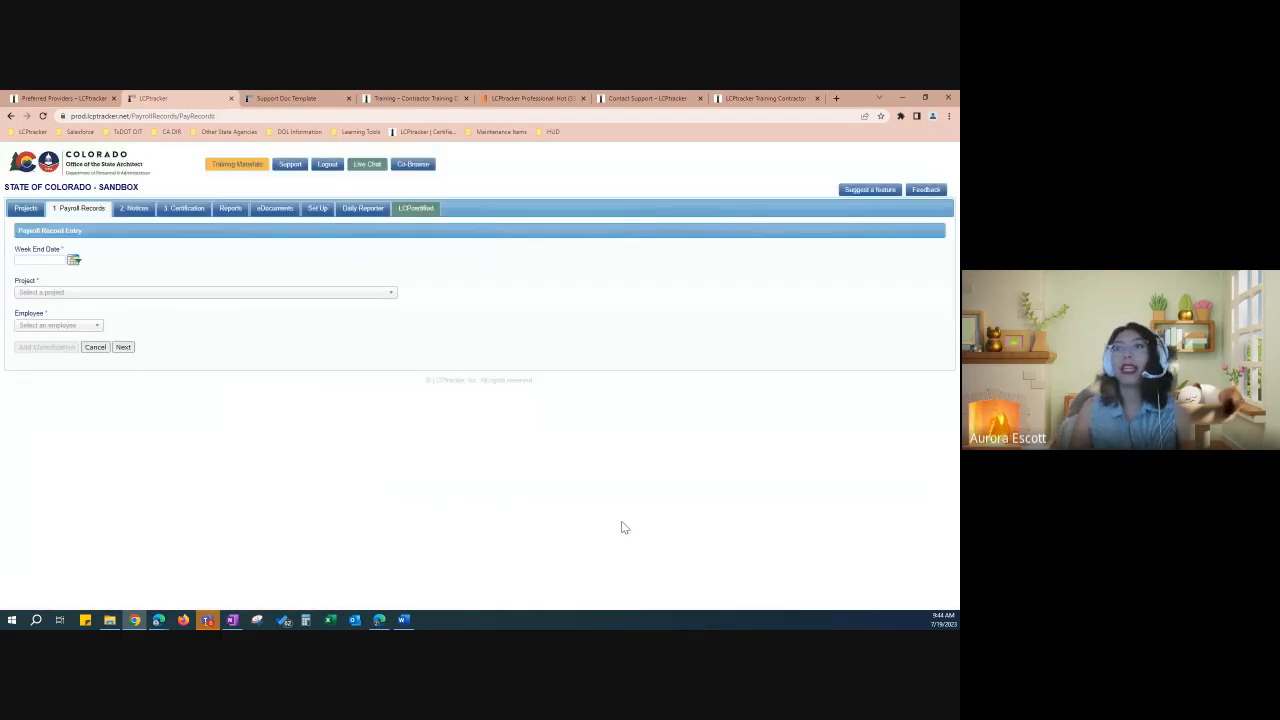
# Step: Return to the 1. Payroll Records main menu
pyautogui.click(95, 347)
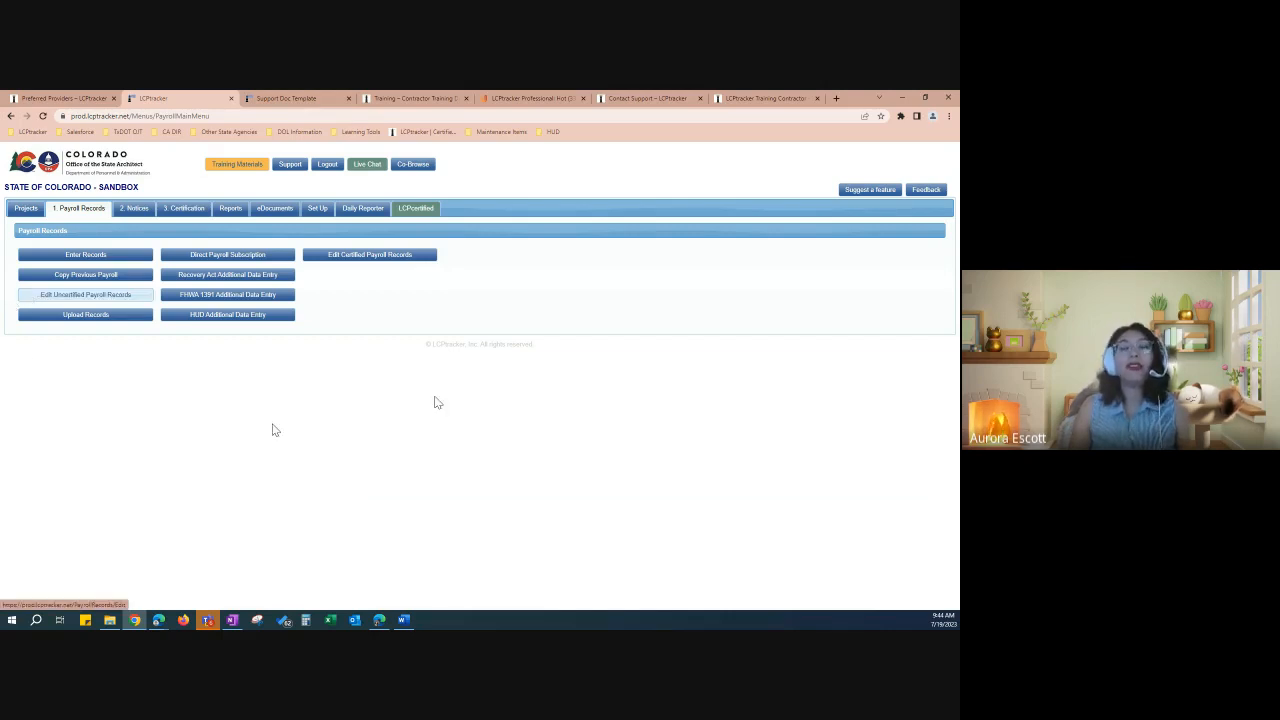
# Step: Delete the uncertified 07/15/2023 payroll record, leaving the 05/13/2023 record selected
pyautogui.click(105, 296)
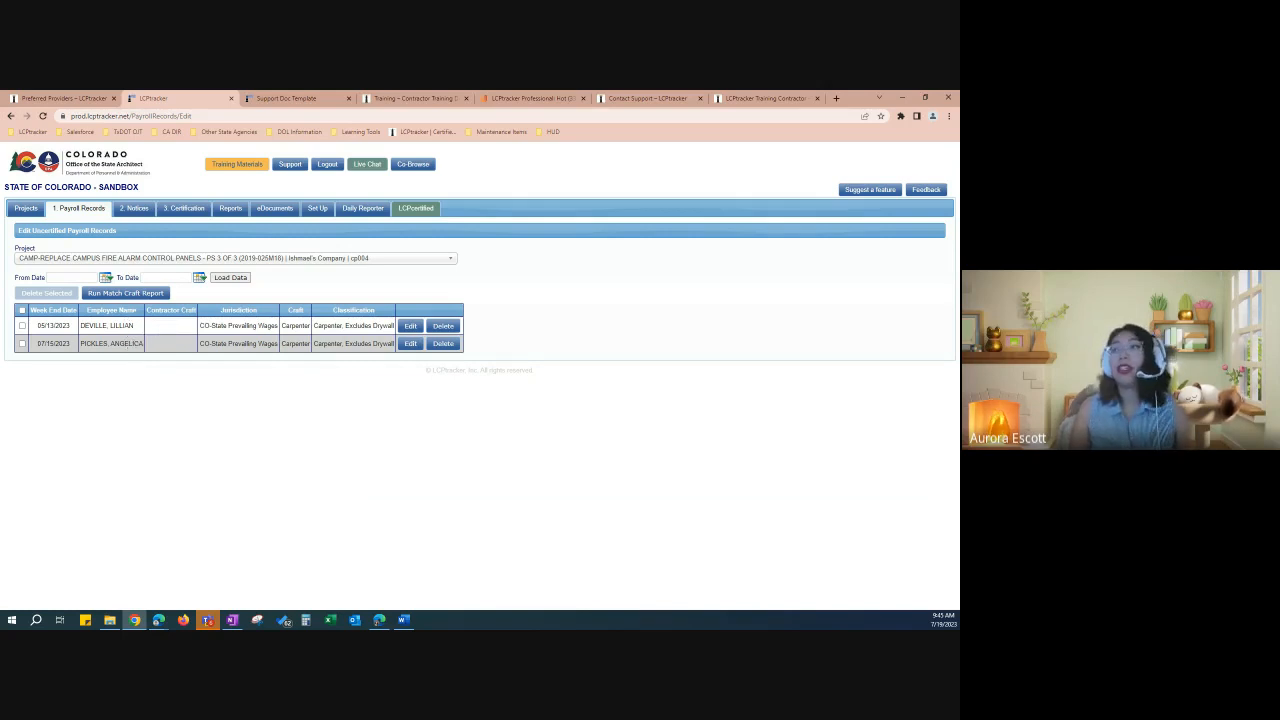
pyautogui.click(22, 343)
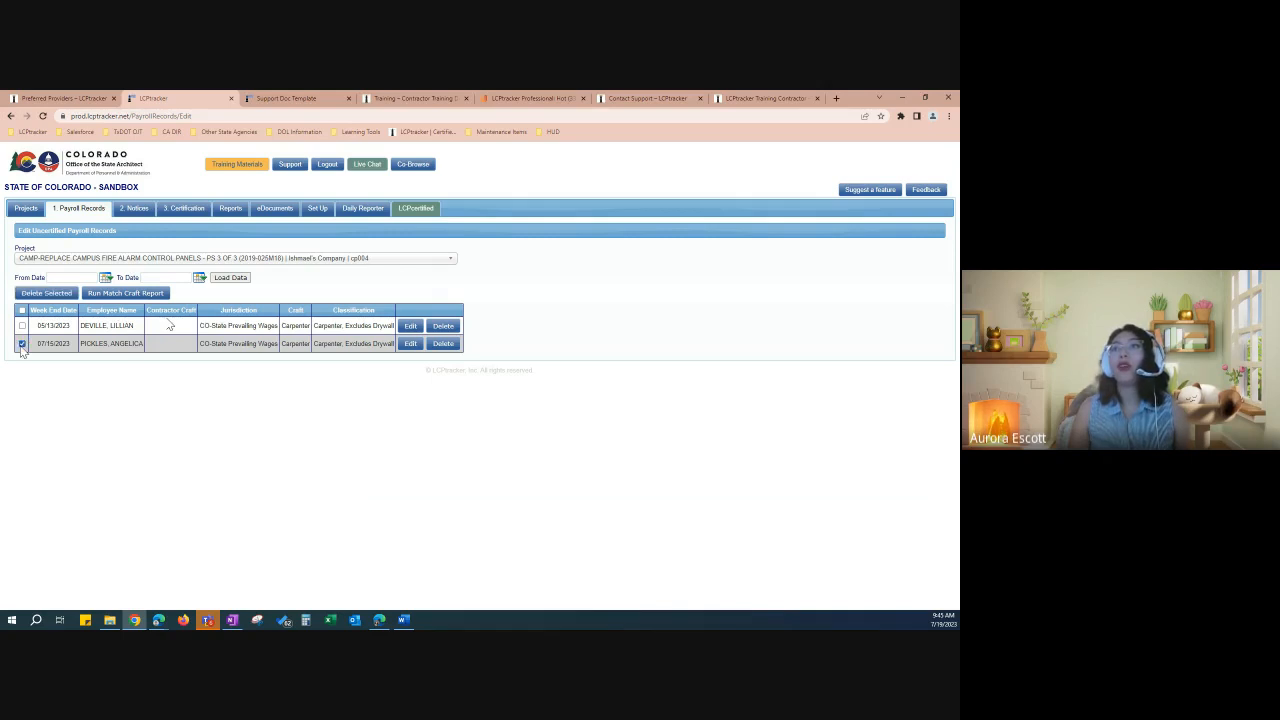
pyautogui.click(443, 344)
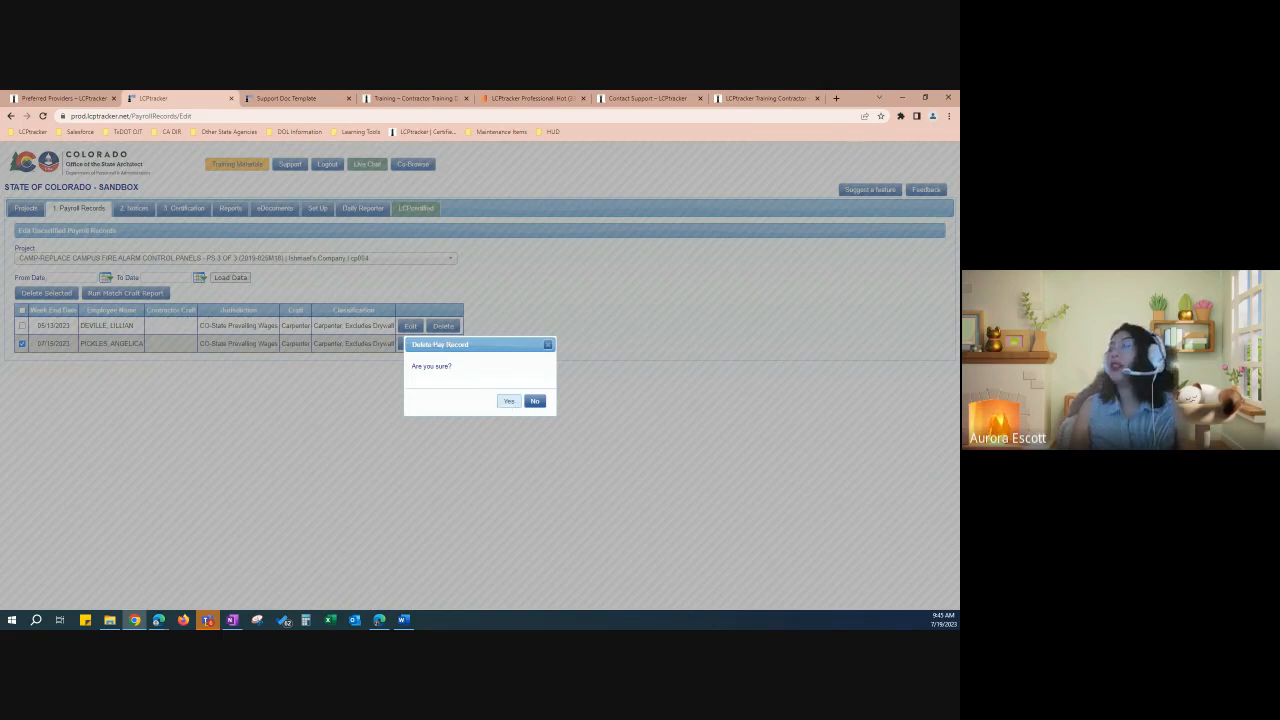
pyautogui.click(508, 401)
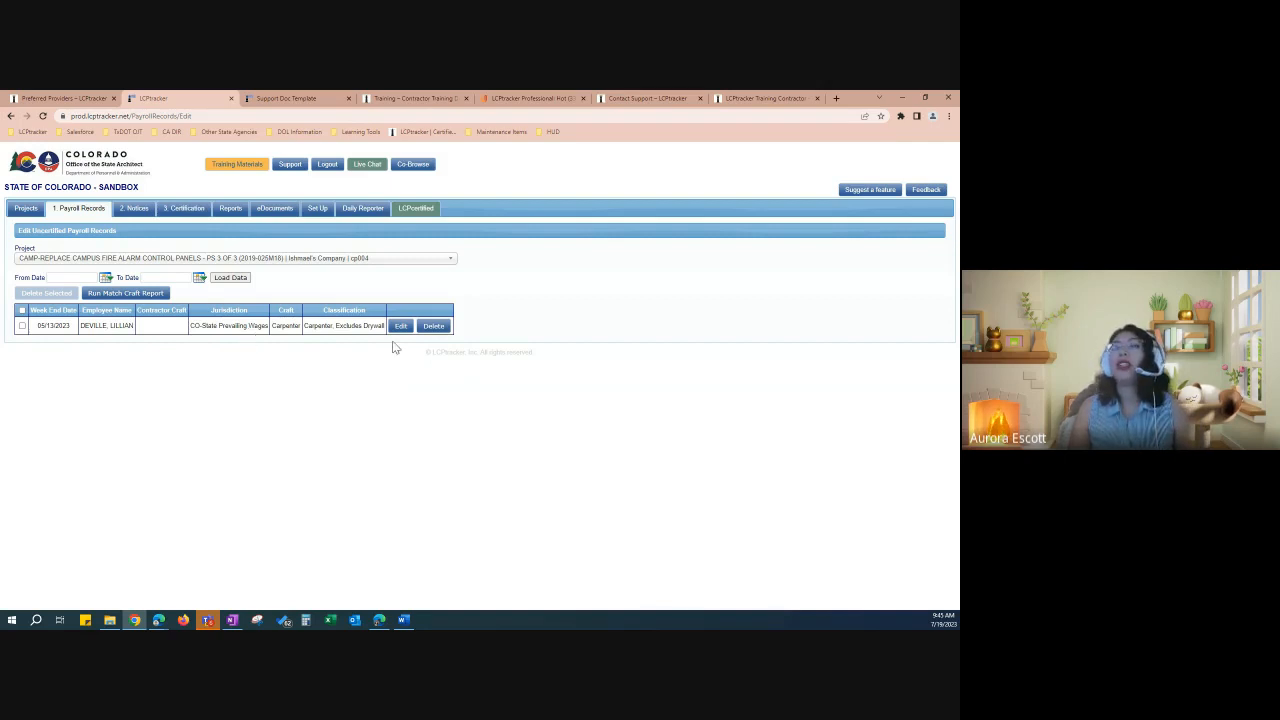
pyautogui.click(23, 326)
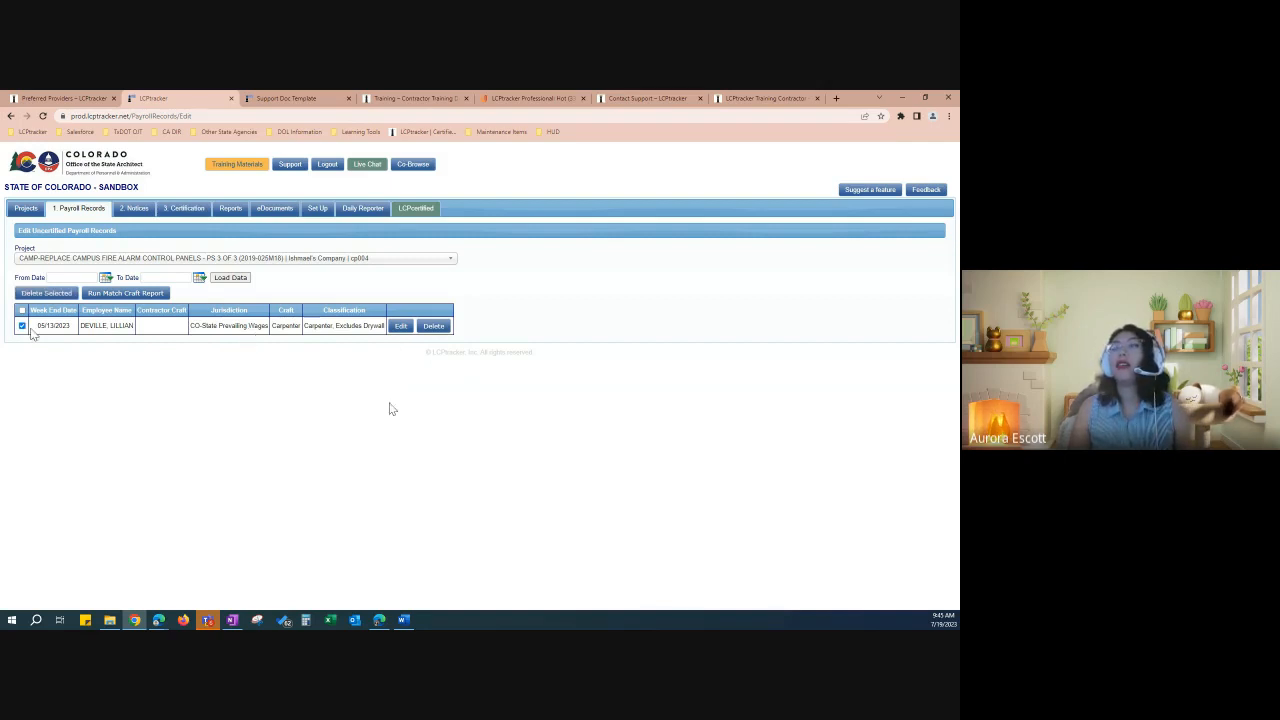
# Step: Open the 05/13/2023 payroll record for editing and check its 20.000 rate in lieu of fringes
pyautogui.click(400, 326)
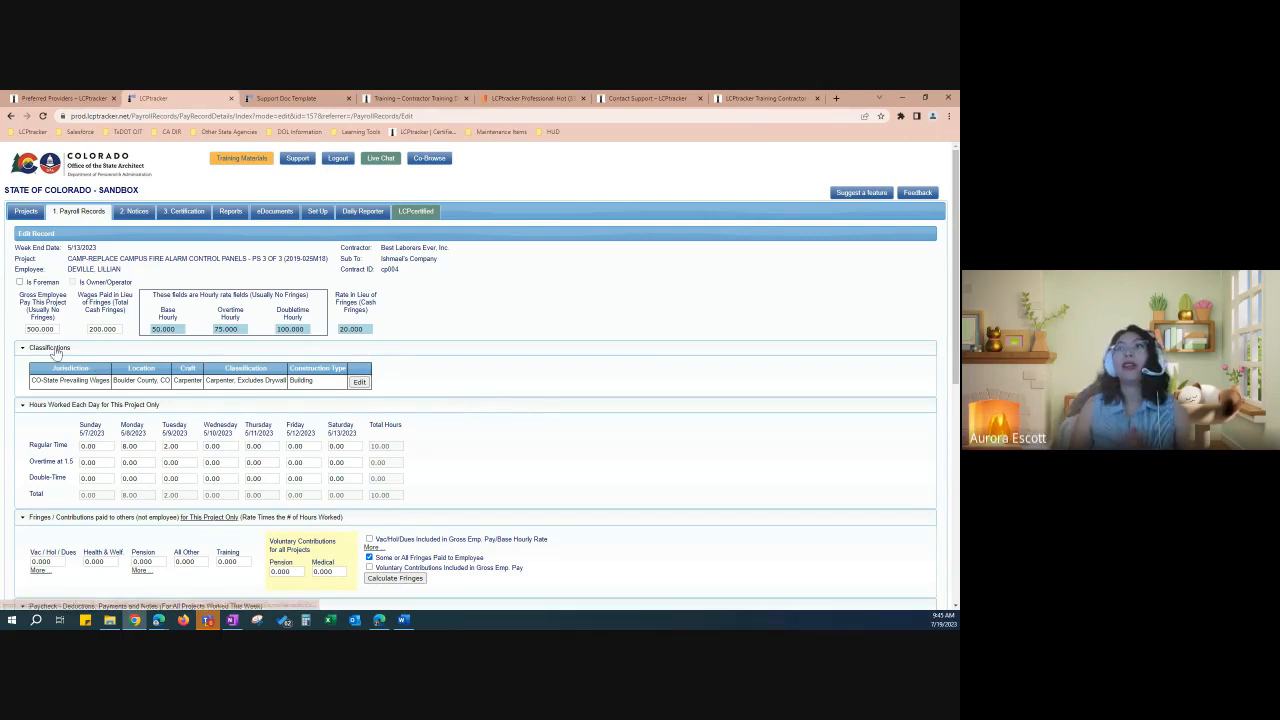
pyautogui.scroll(-1, 56, 352)
pyautogui.scroll(-1, 52, 335)
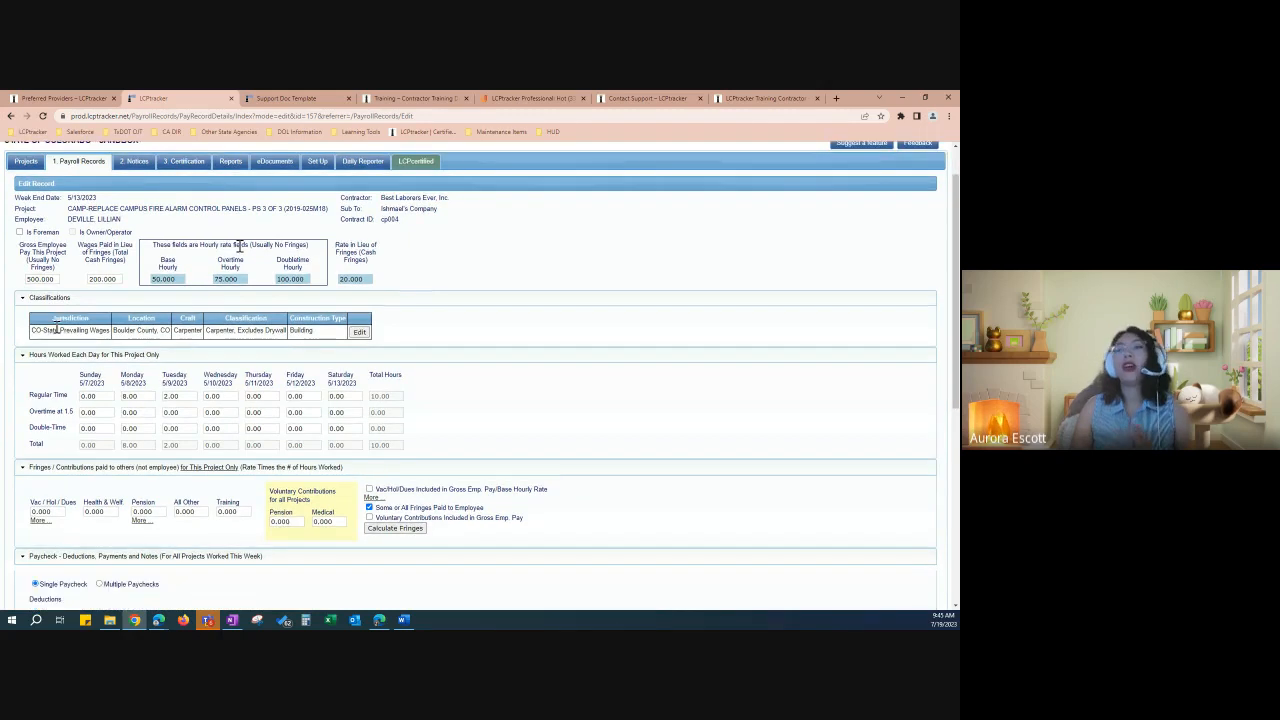
pyautogui.scroll(-2, 57, 330)
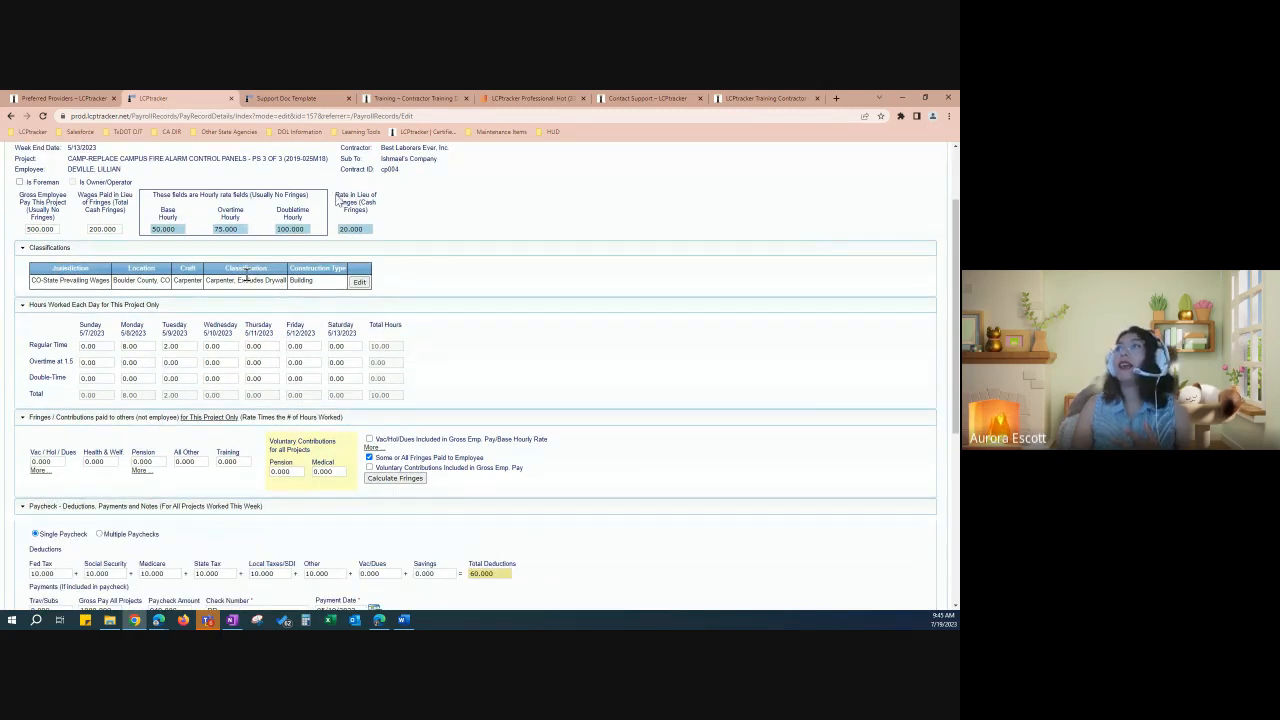
pyautogui.moveTo(336, 195); pyautogui.dragTo(380, 203)
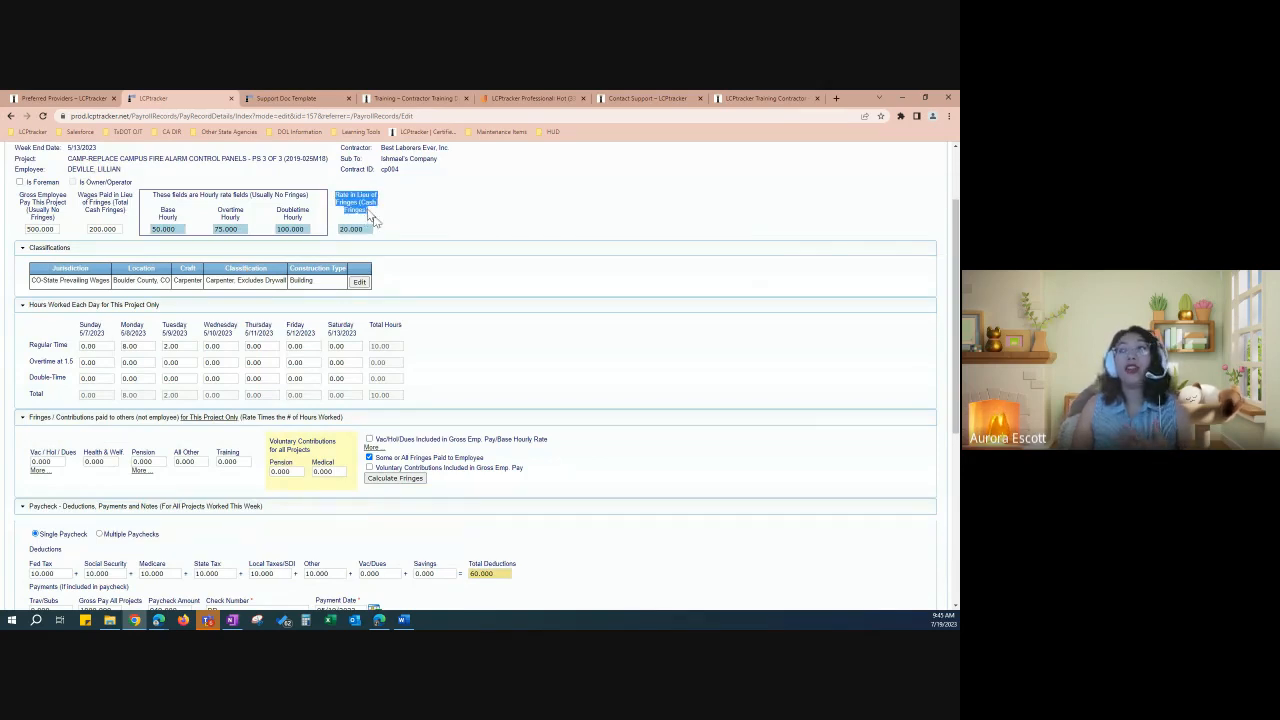
pyautogui.click(368, 229)
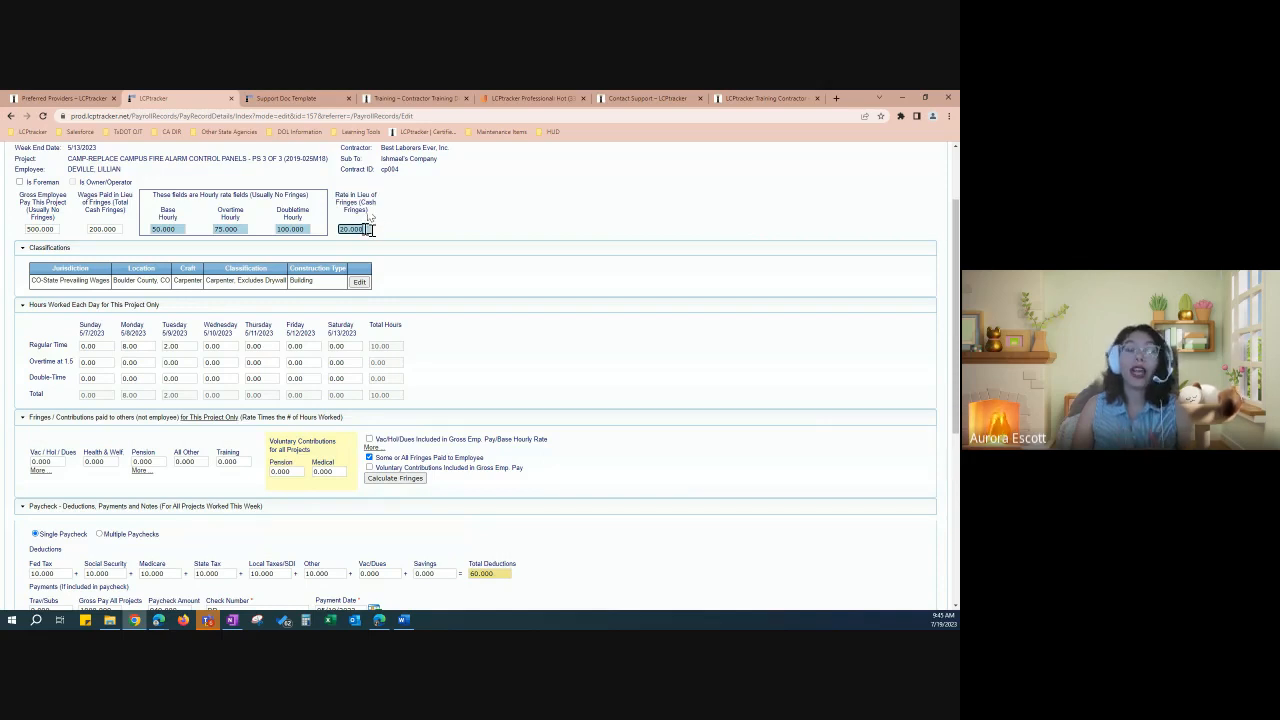
pyautogui.click(378, 253)
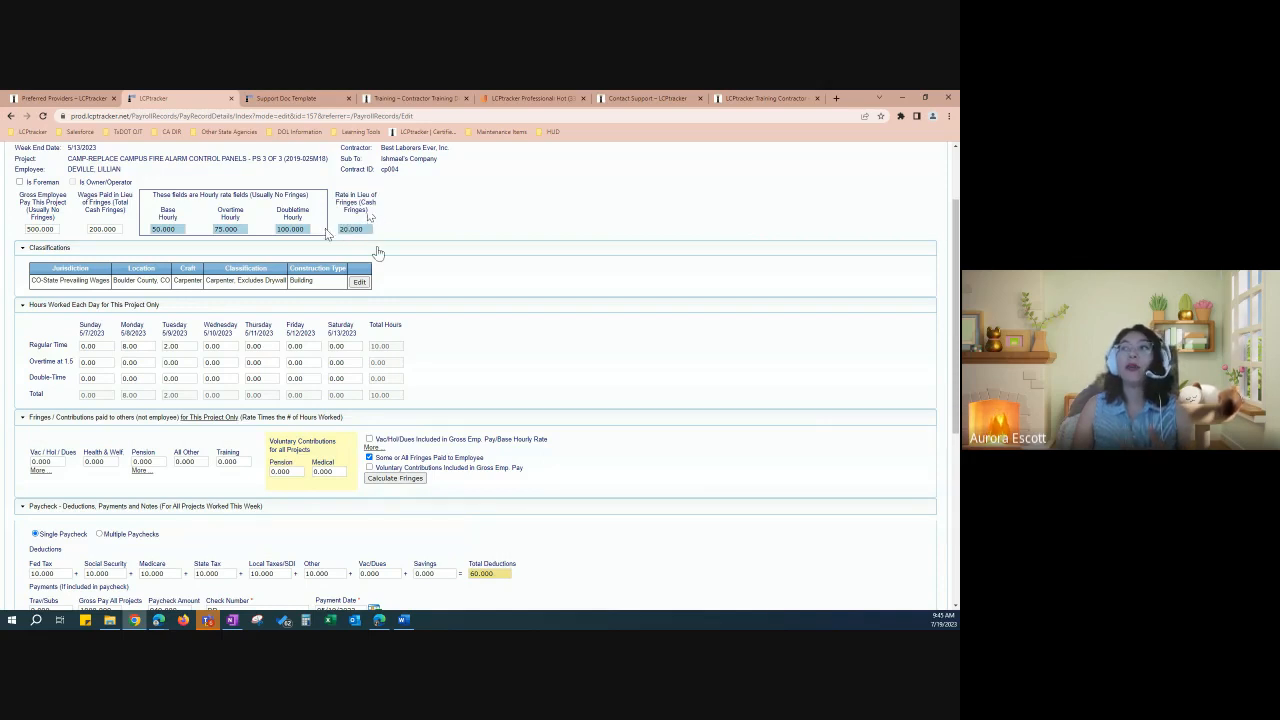
# Step: Review the record's five notices at the bottom, including the I-9 notice
pyautogui.scroll(-1, 372, 280)
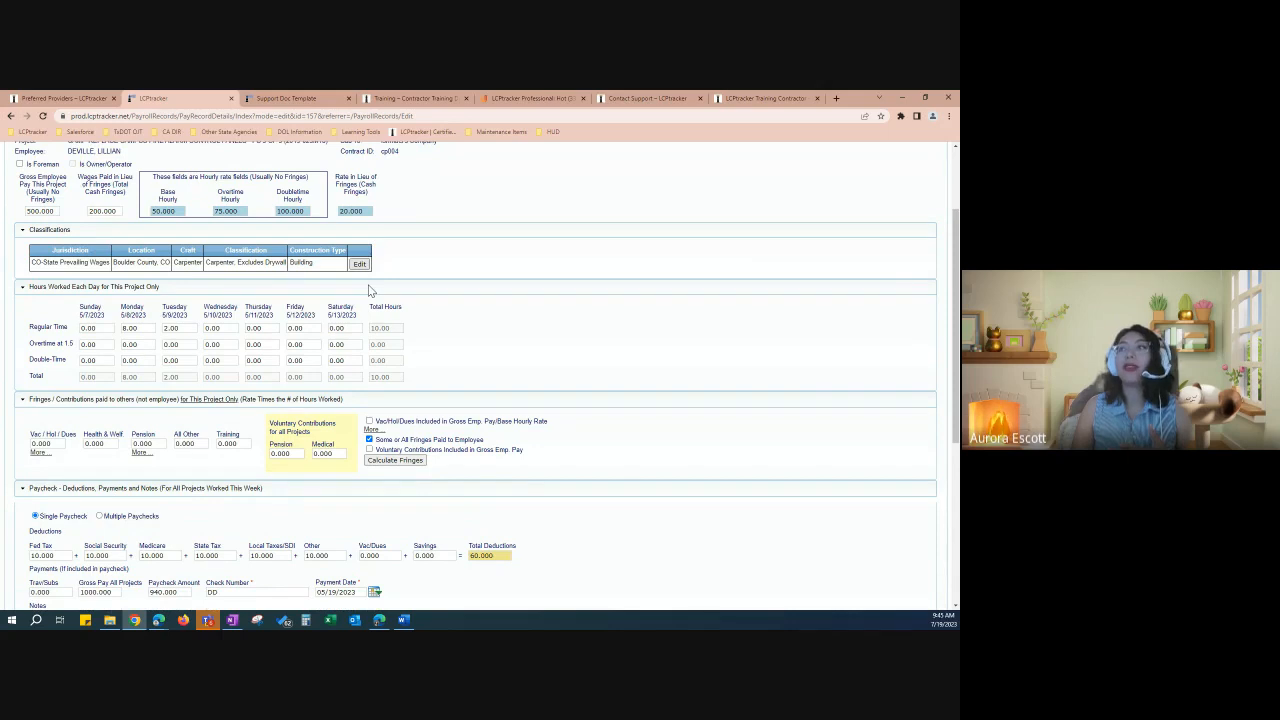
pyautogui.scroll(-3, 369, 290)
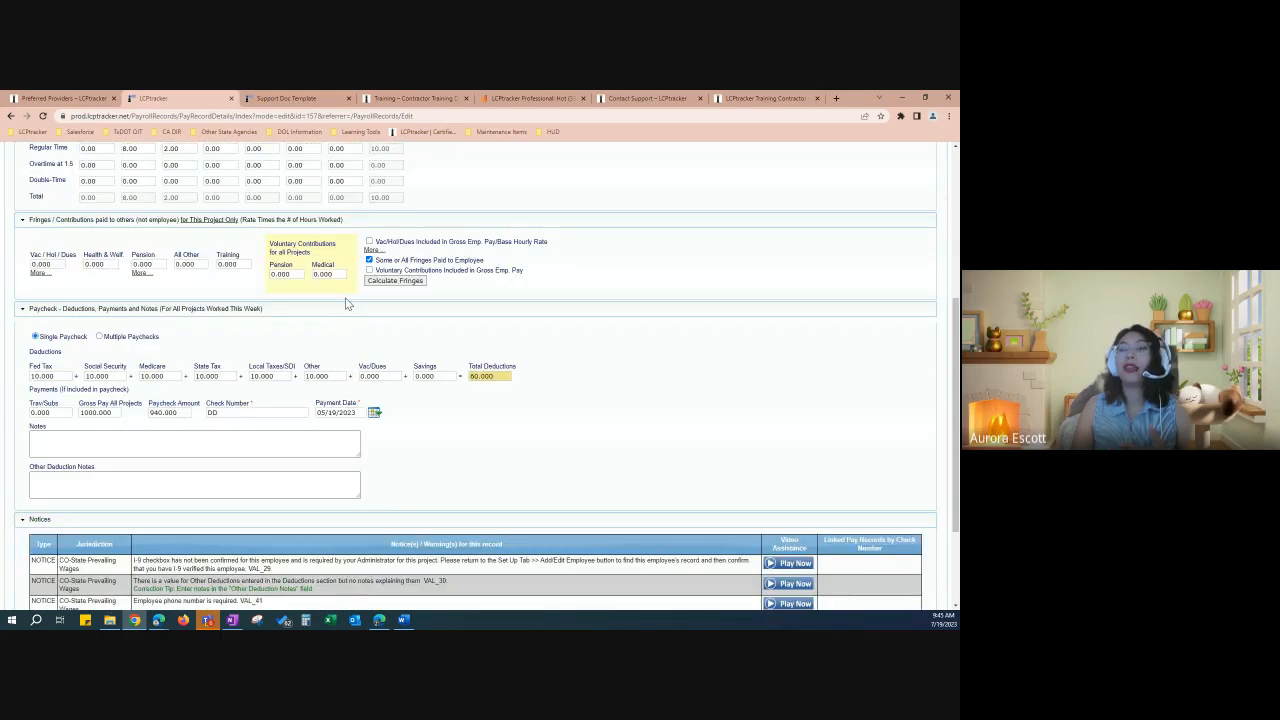
pyautogui.scroll(-2, 346, 304)
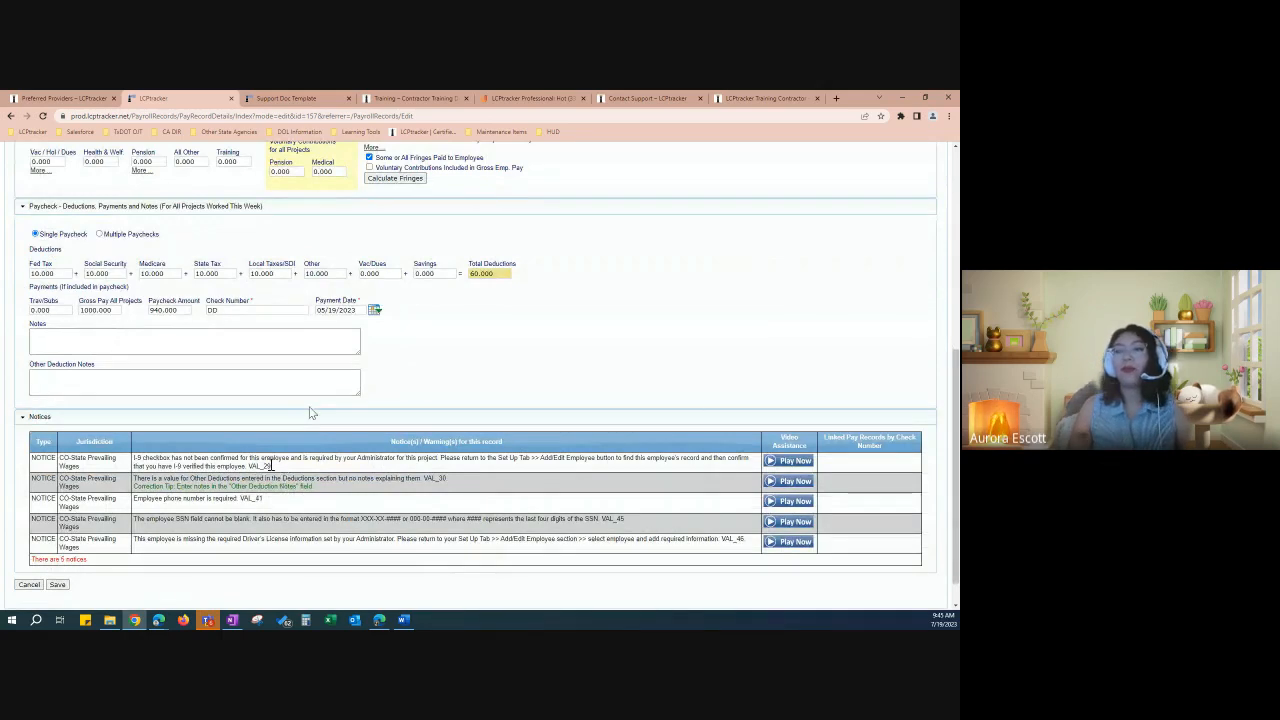
pyautogui.scroll(-1, 311, 413)
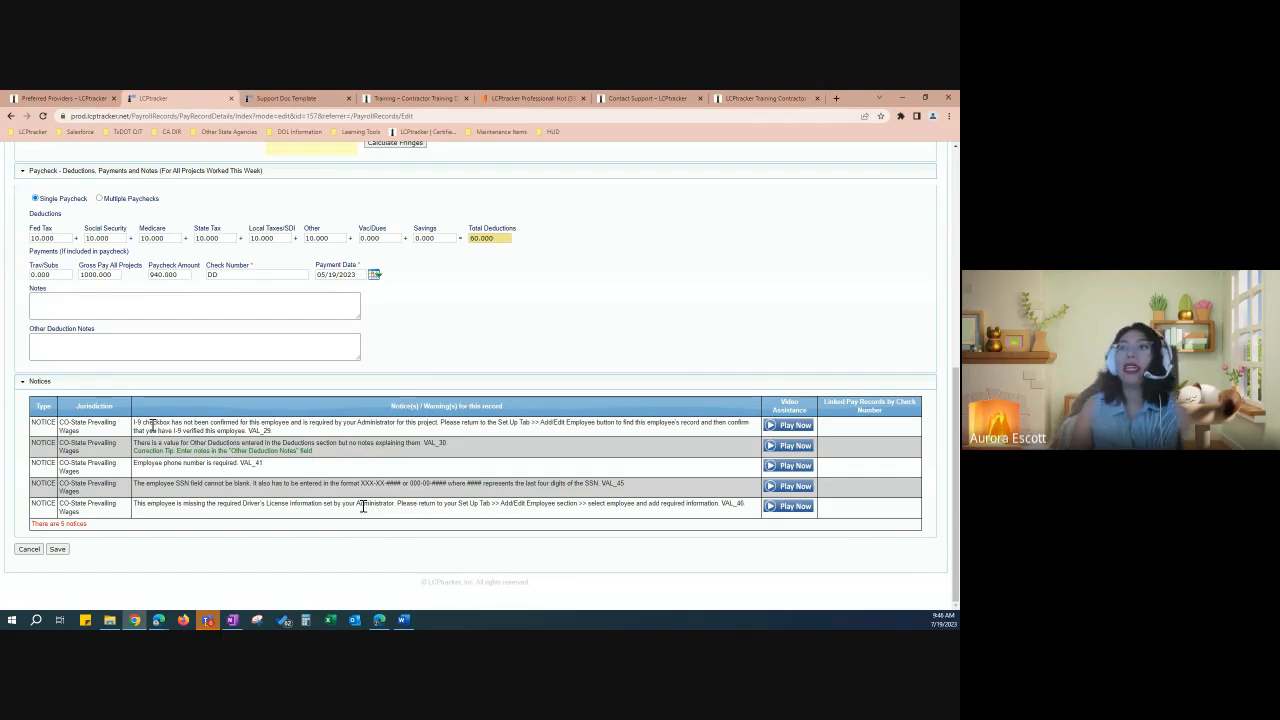
pyautogui.moveTo(133, 423); pyautogui.dragTo(434, 426)
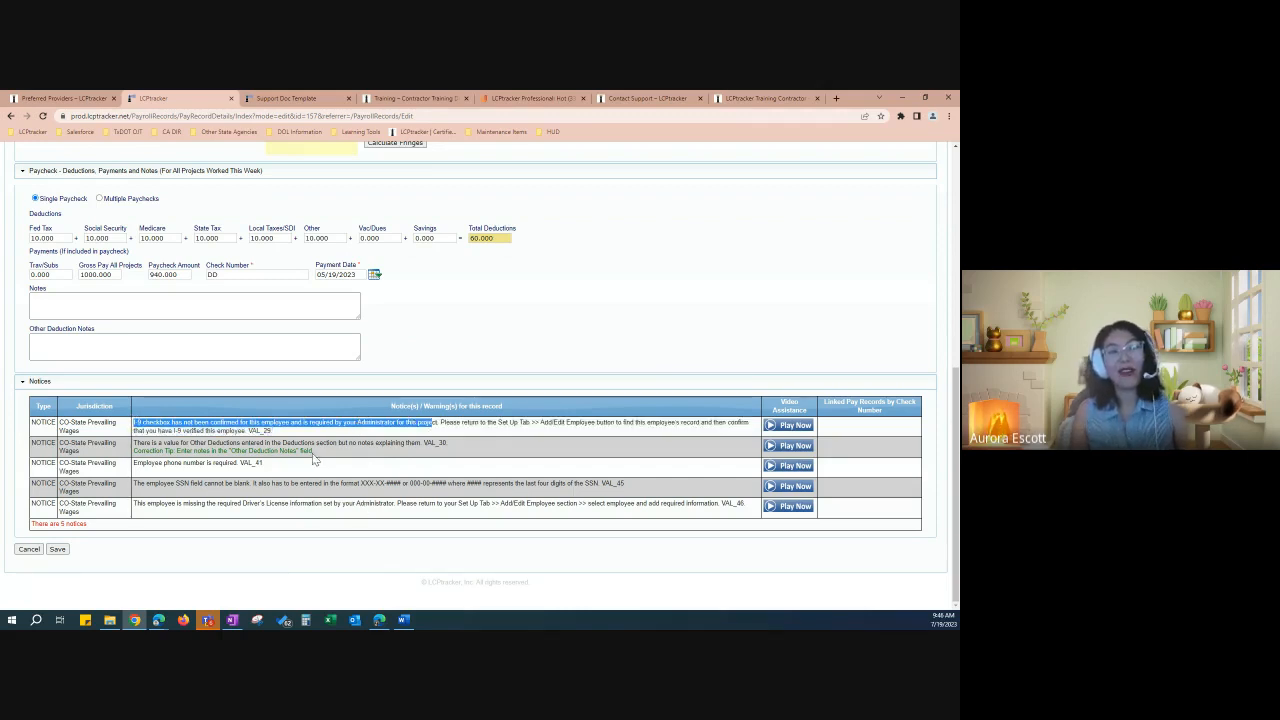
pyautogui.click(490, 425)
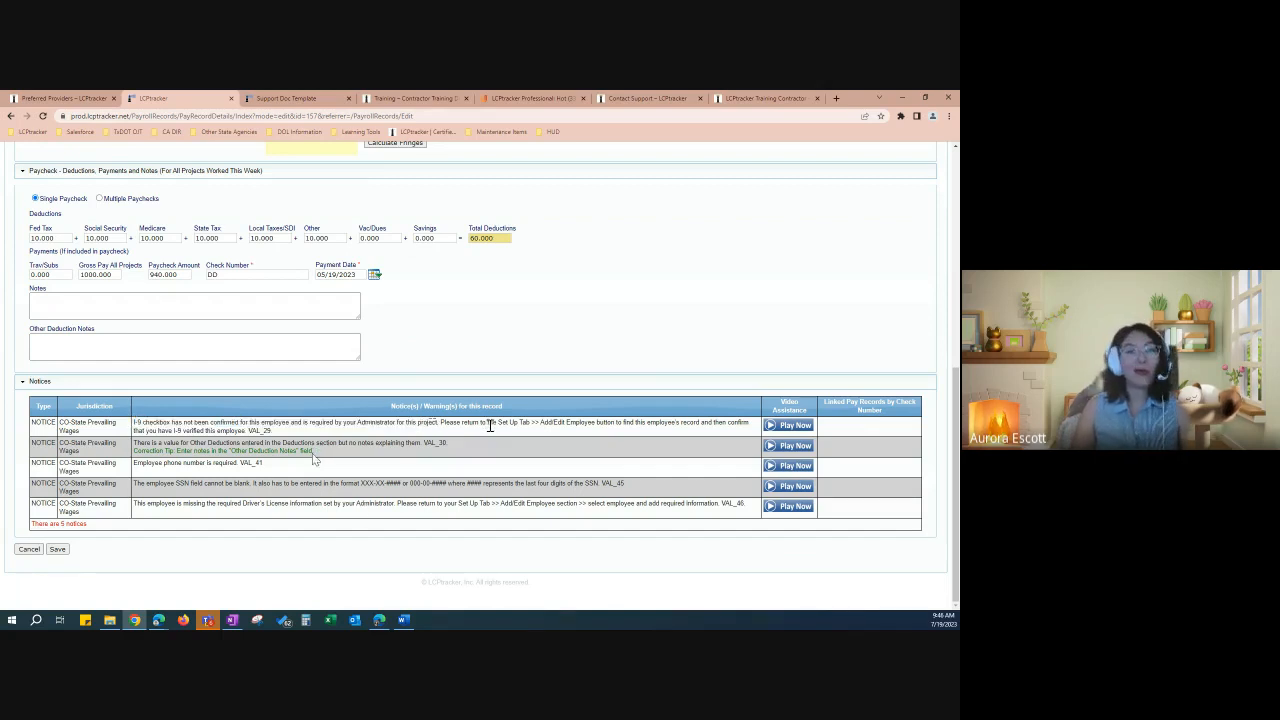
pyautogui.scroll(3, 489, 436)
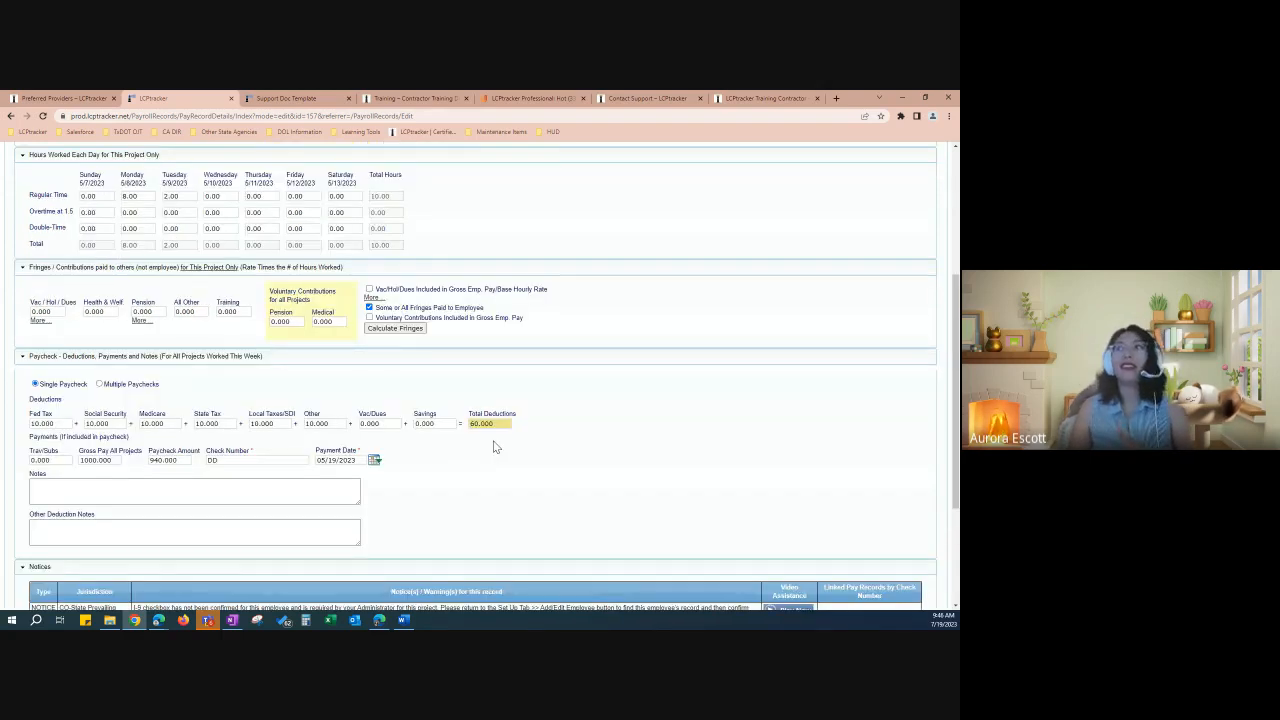
pyautogui.scroll(4, 493, 447)
# Step: Load the payroll record's employee in Set Up > Add/Edit Employee
pyautogui.click(318, 211)
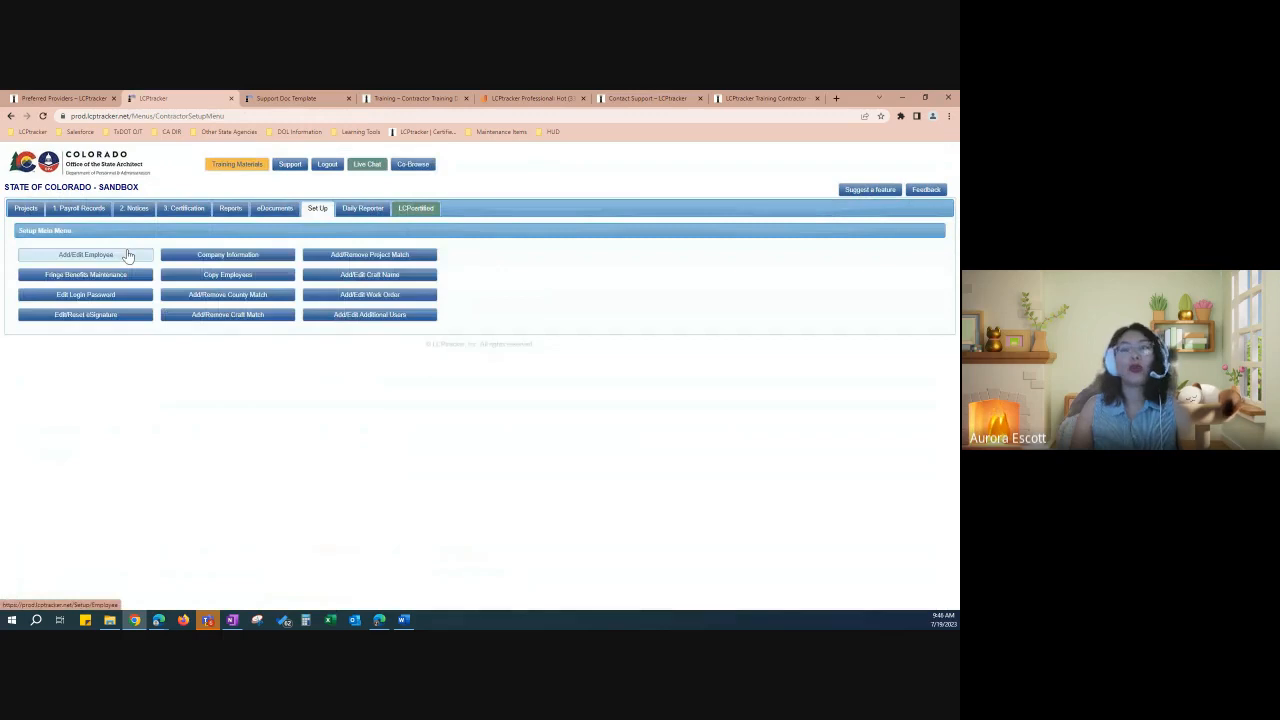
pyautogui.click(127, 256)
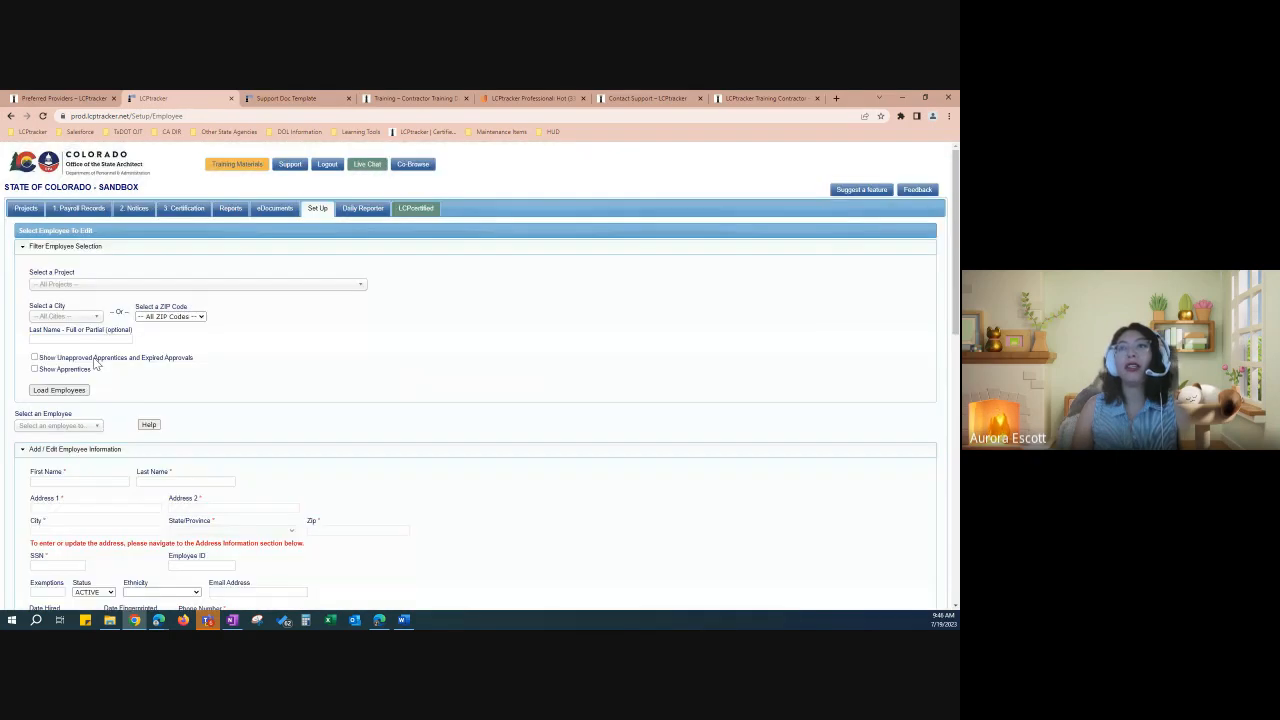
pyautogui.scroll(-1, 102, 386)
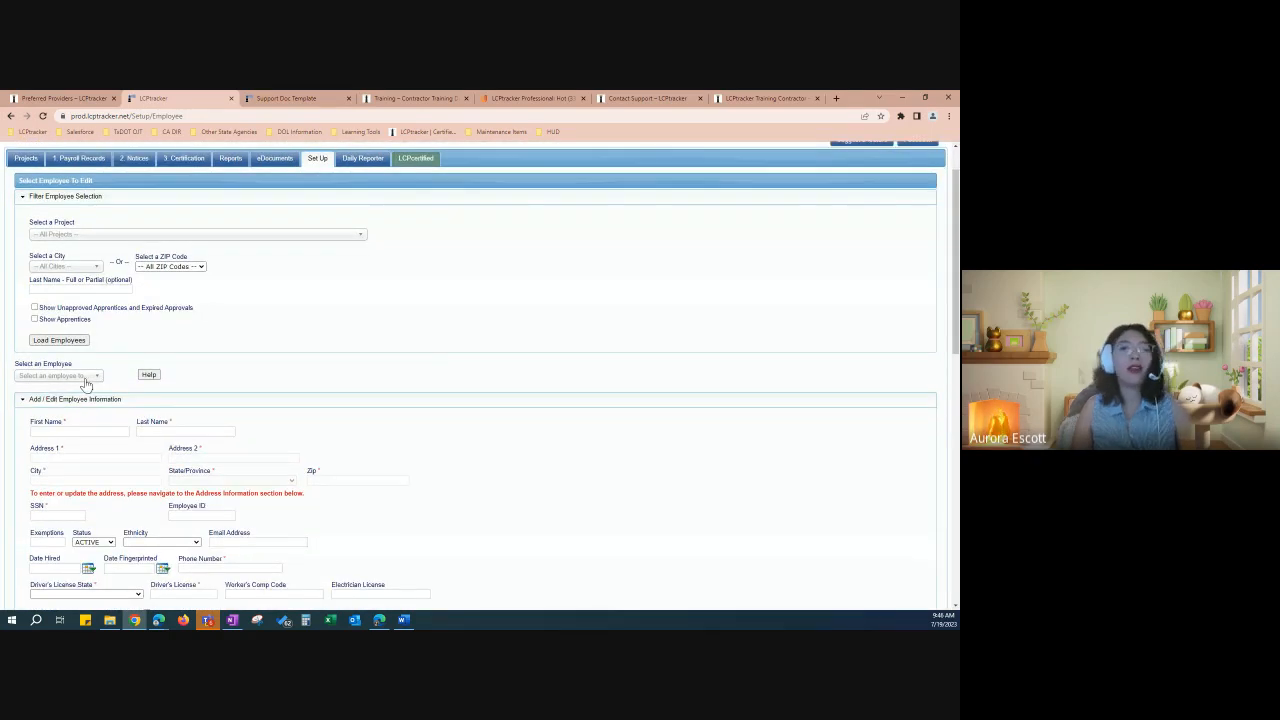
pyautogui.click(90, 376)
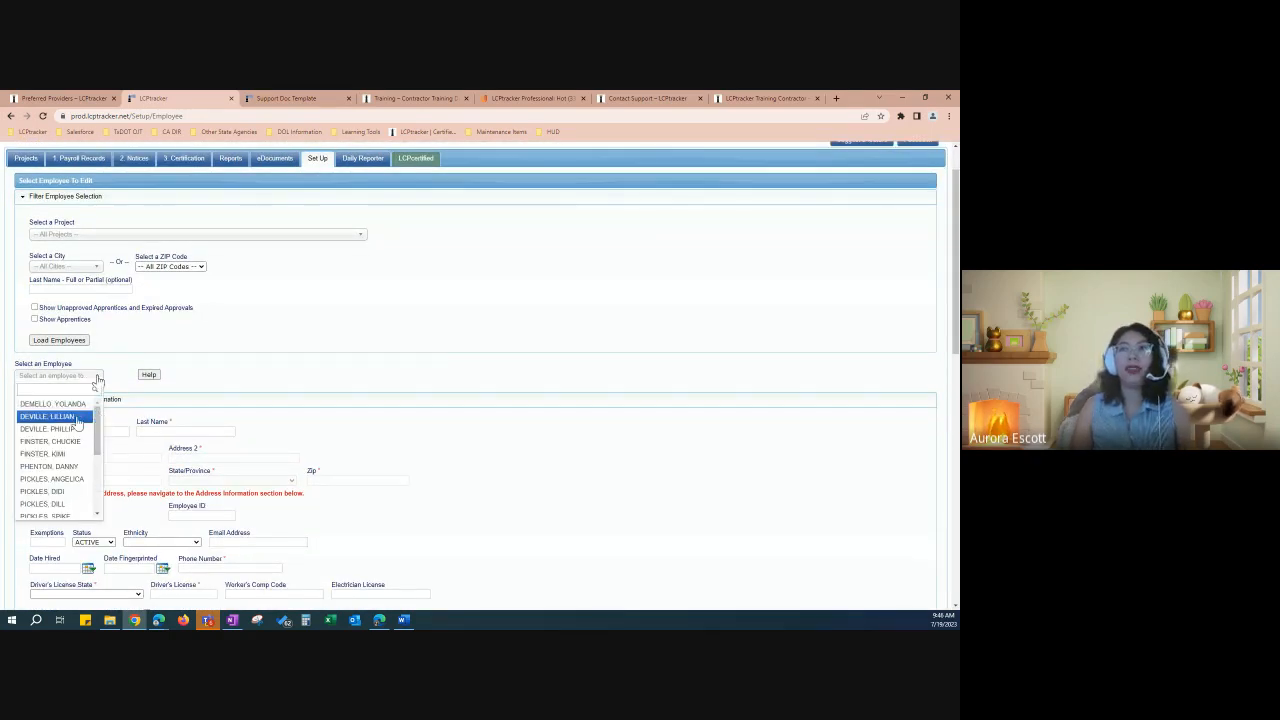
pyautogui.click(78, 419)
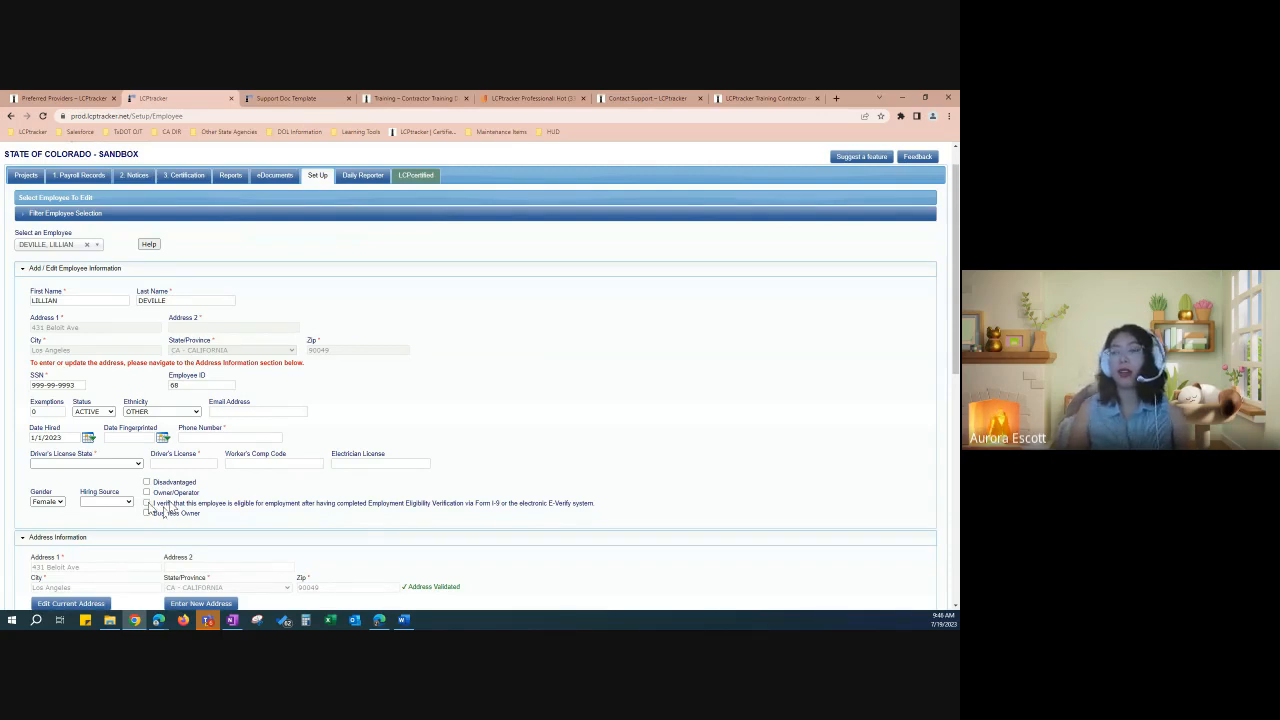
# Step: Tick the I verify eligibility box and save the employee record
pyautogui.click(147, 503)
pyautogui.scroll(-3, 515, 411)
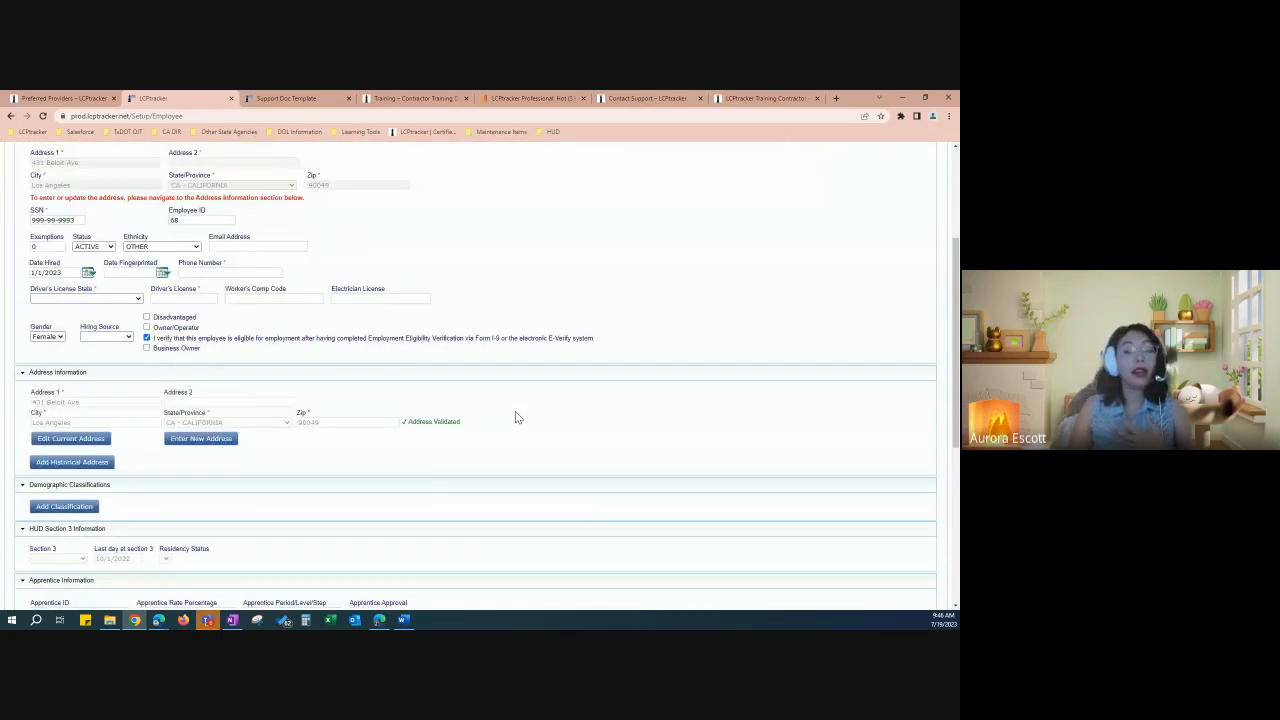
pyautogui.scroll(-1, 515, 417)
pyautogui.scroll(-4, 517, 407)
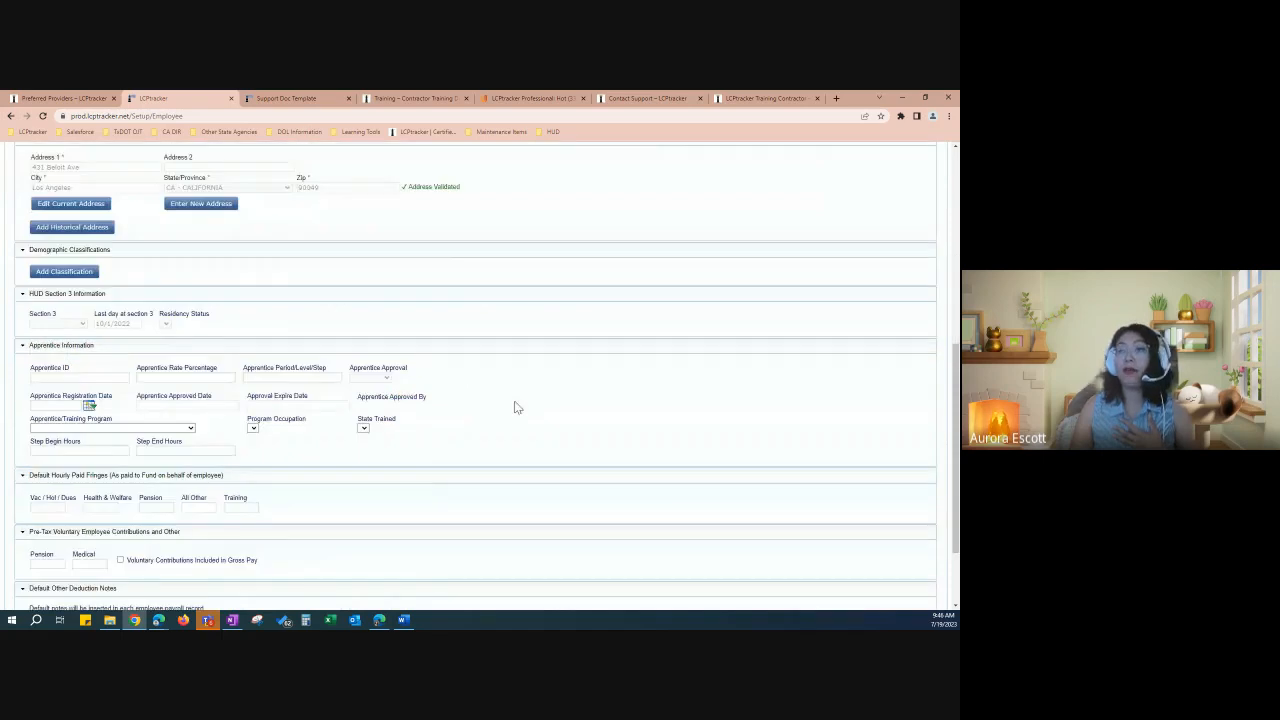
pyautogui.scroll(-2, 517, 407)
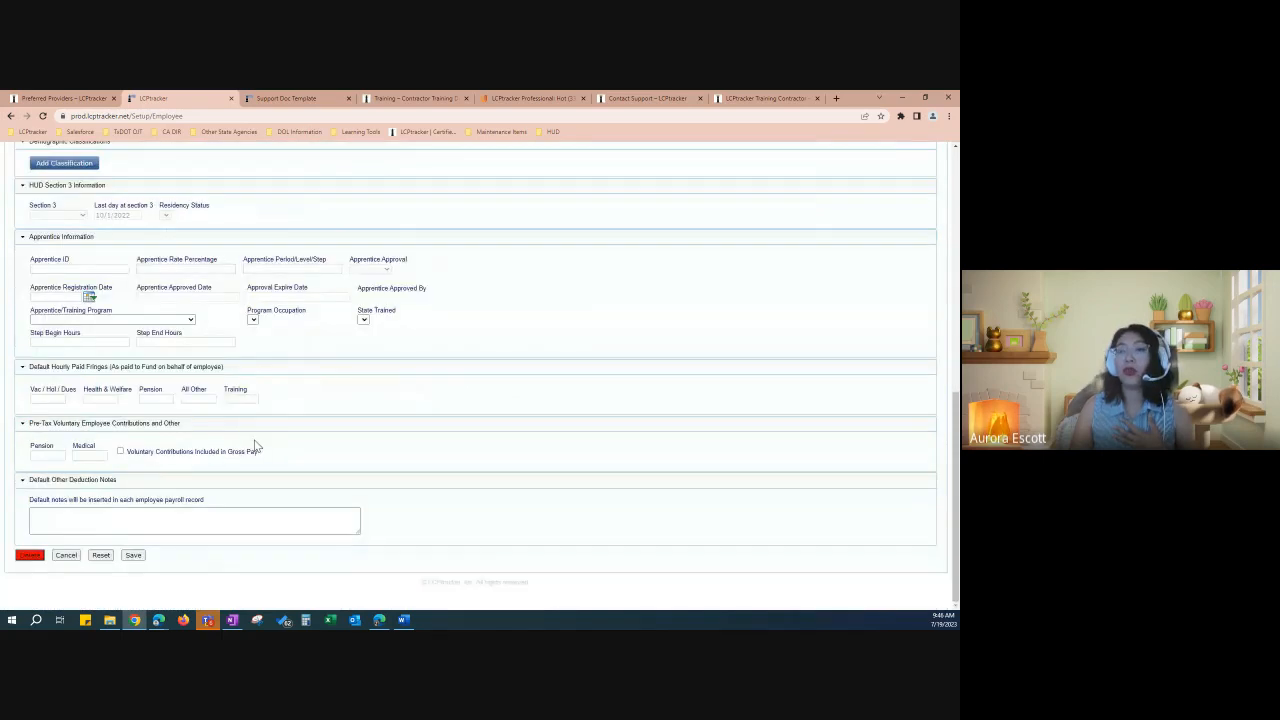
pyautogui.click(136, 557)
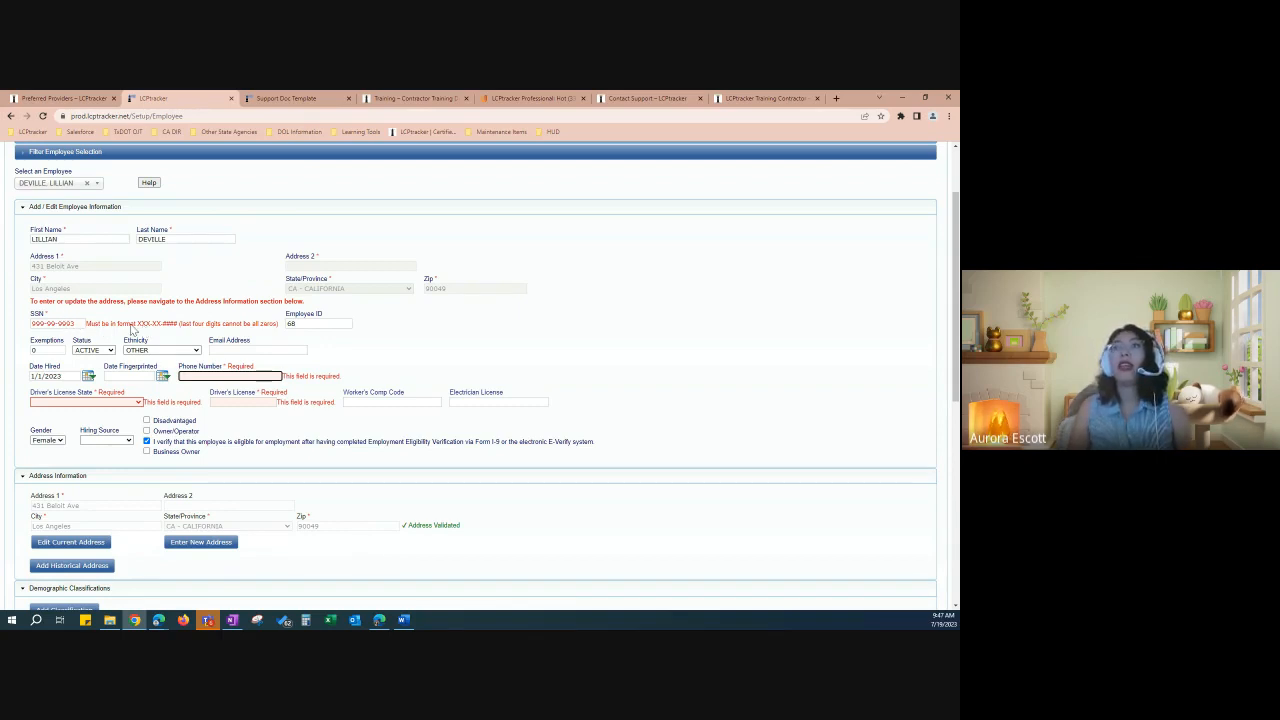
# Step: Retype the employee's SSN in the required dashed format
pyautogui.click(139, 336)
pyautogui.moveTo(139, 331); pyautogui.dragTo(164, 324)
pyautogui.click(59, 325)
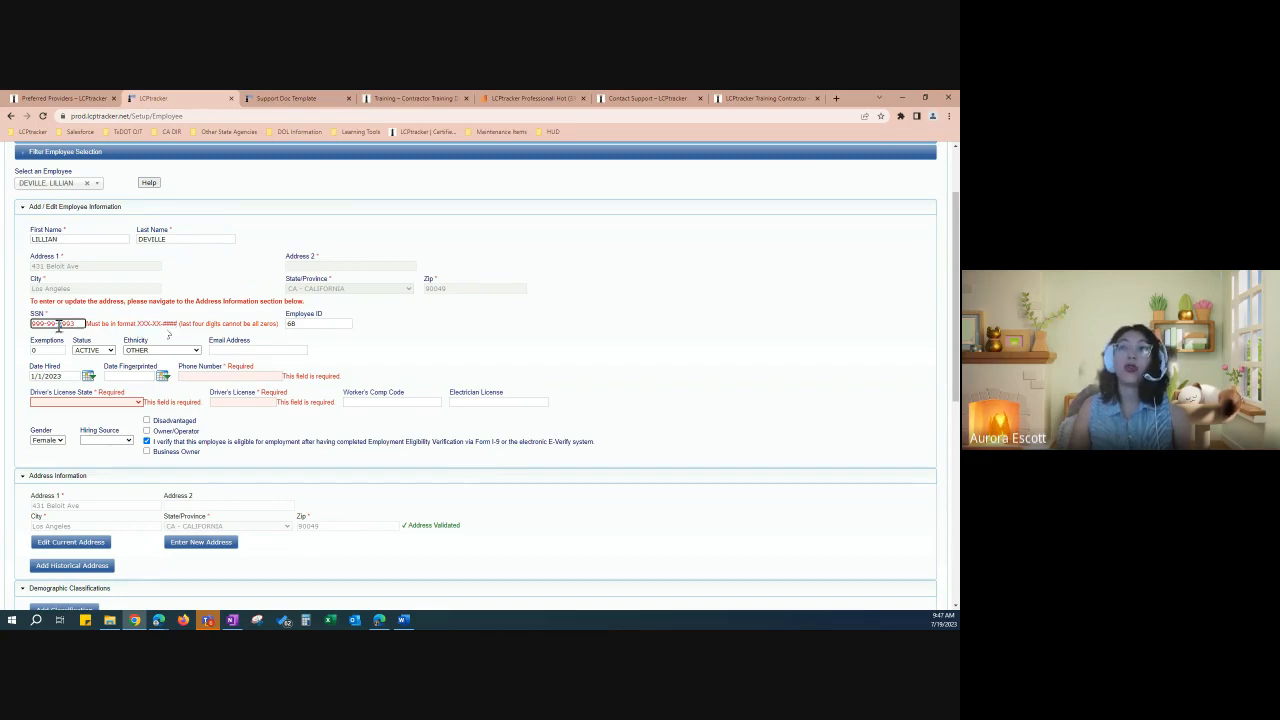
pyautogui.moveTo(61, 324); pyautogui.dragTo(27, 323)
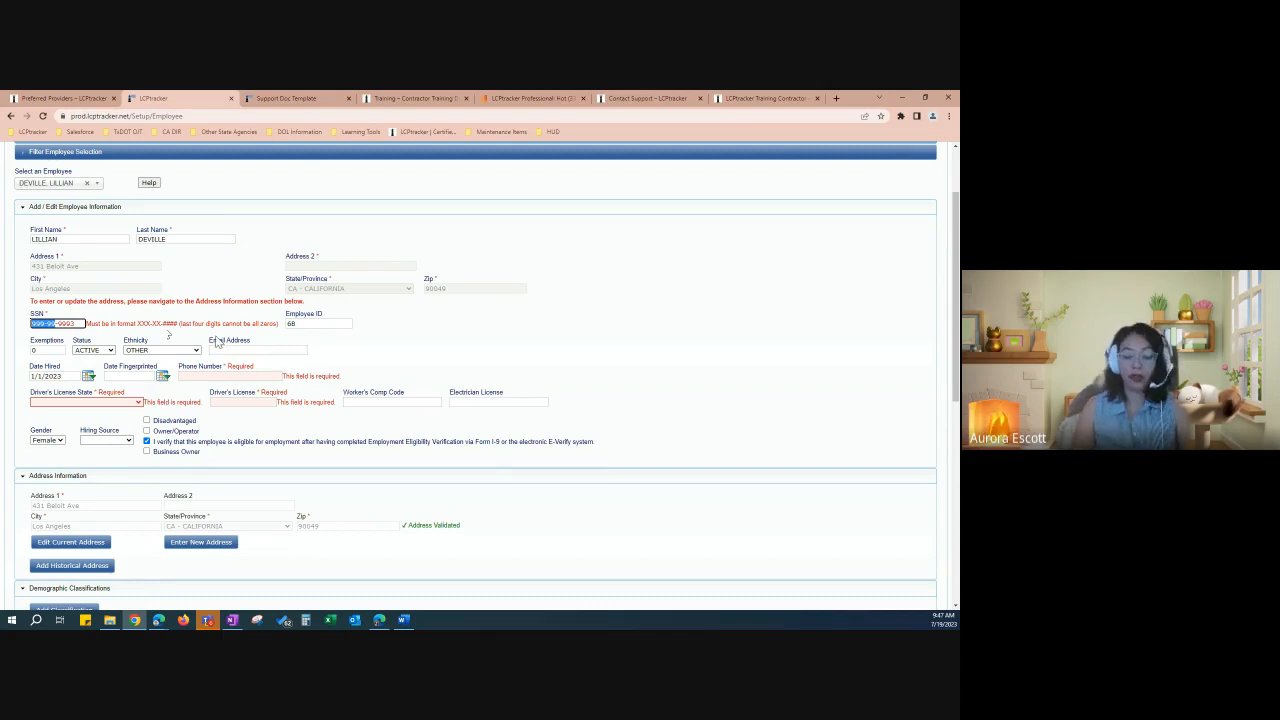
pyautogui.write('XX')
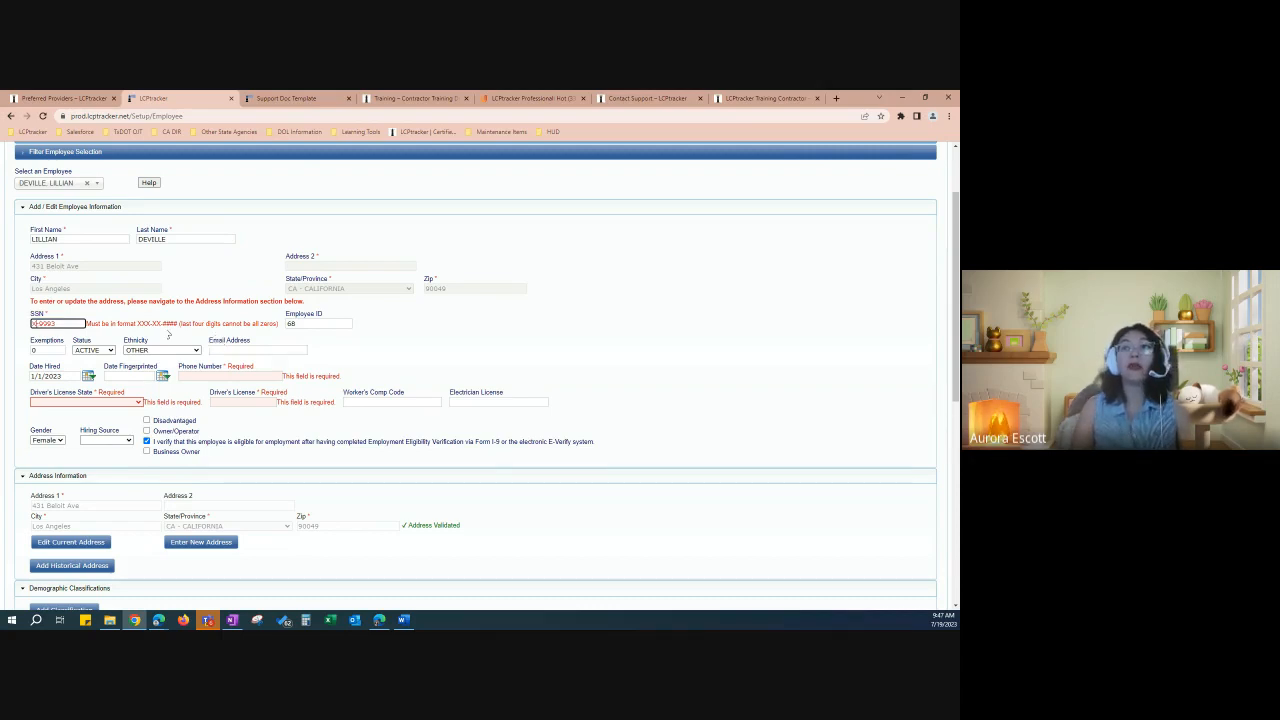
pyautogui.write('X-XX-')
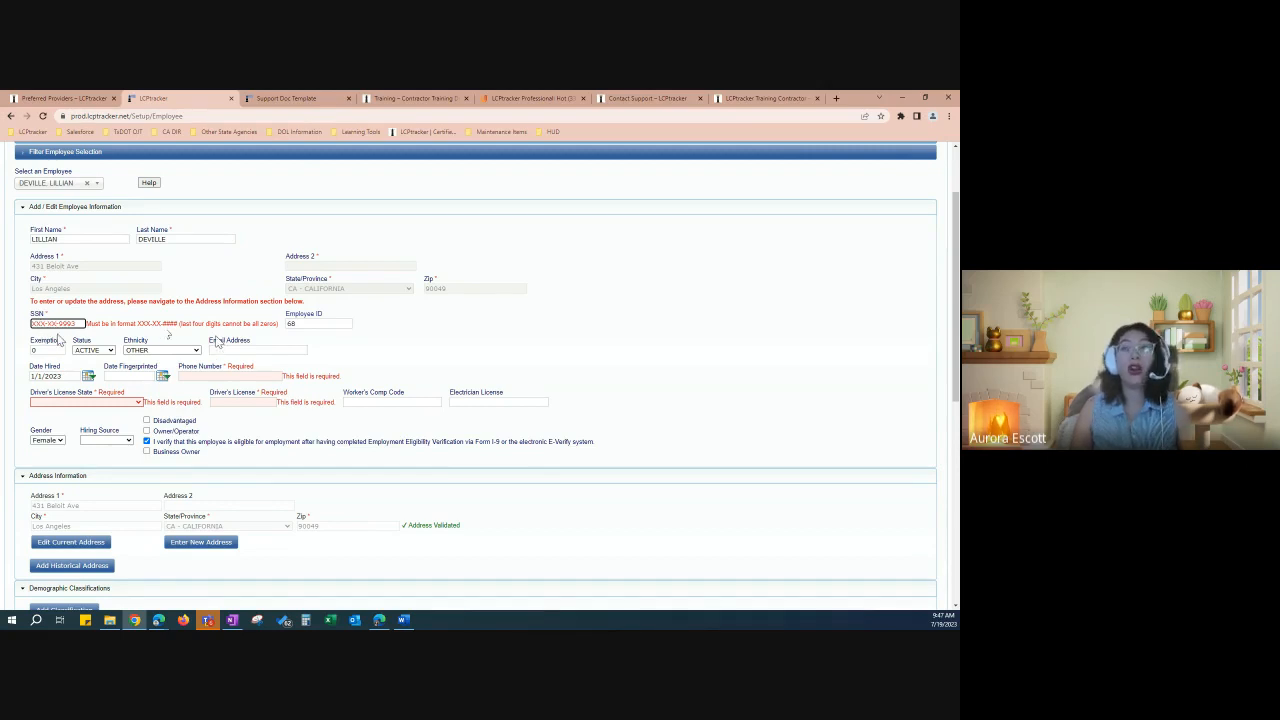
pyautogui.scroll(-1, 217, 342)
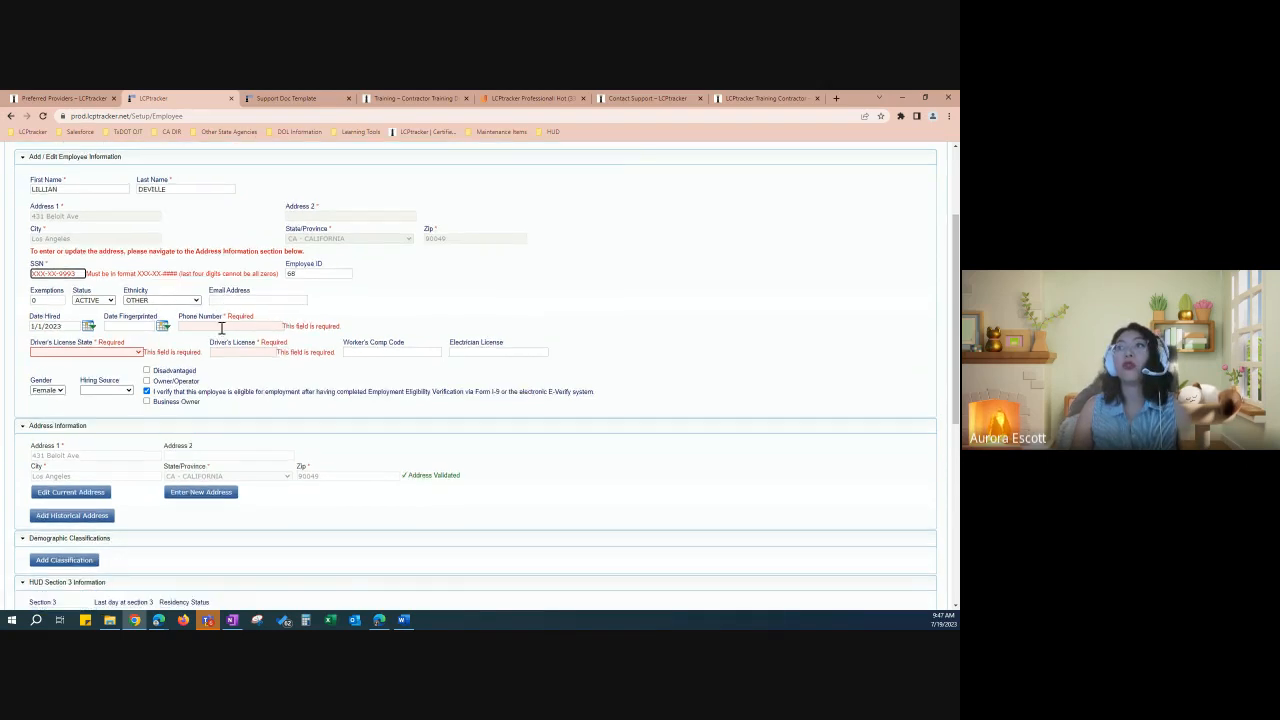
# Step: Enter the employee's phone number, California as licence state, and the driver's licence number
pyautogui.click(224, 326)
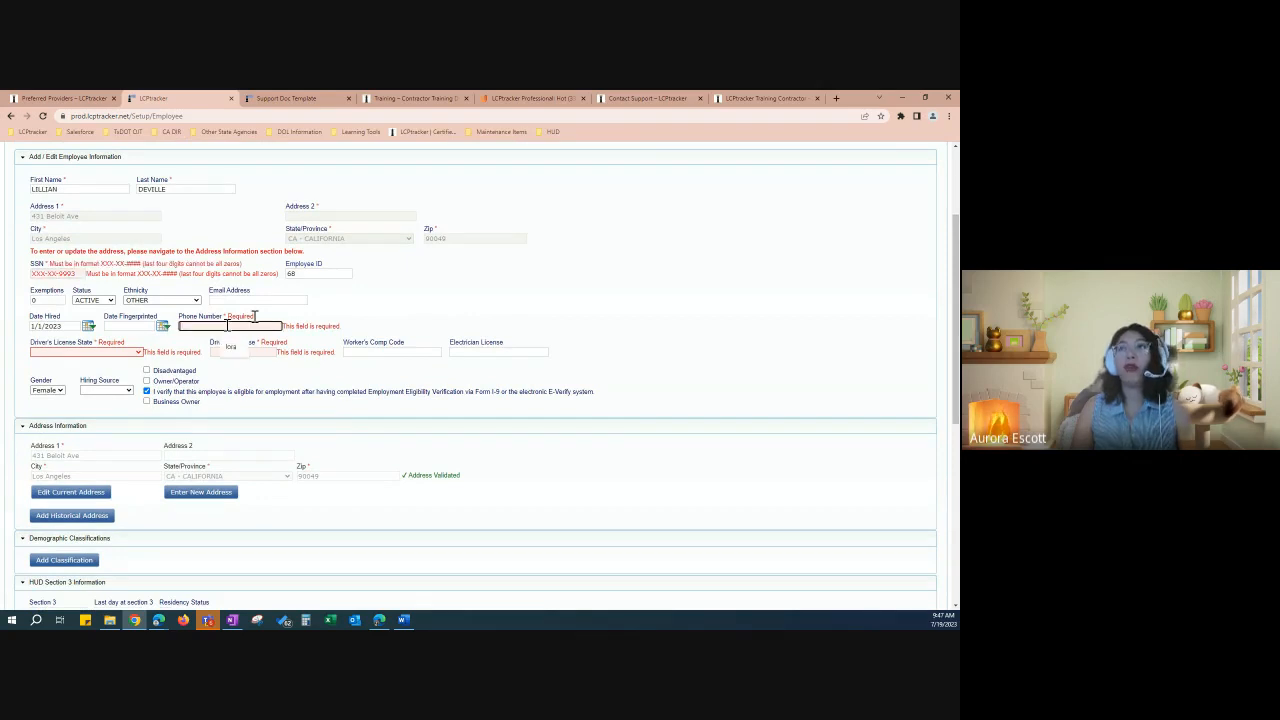
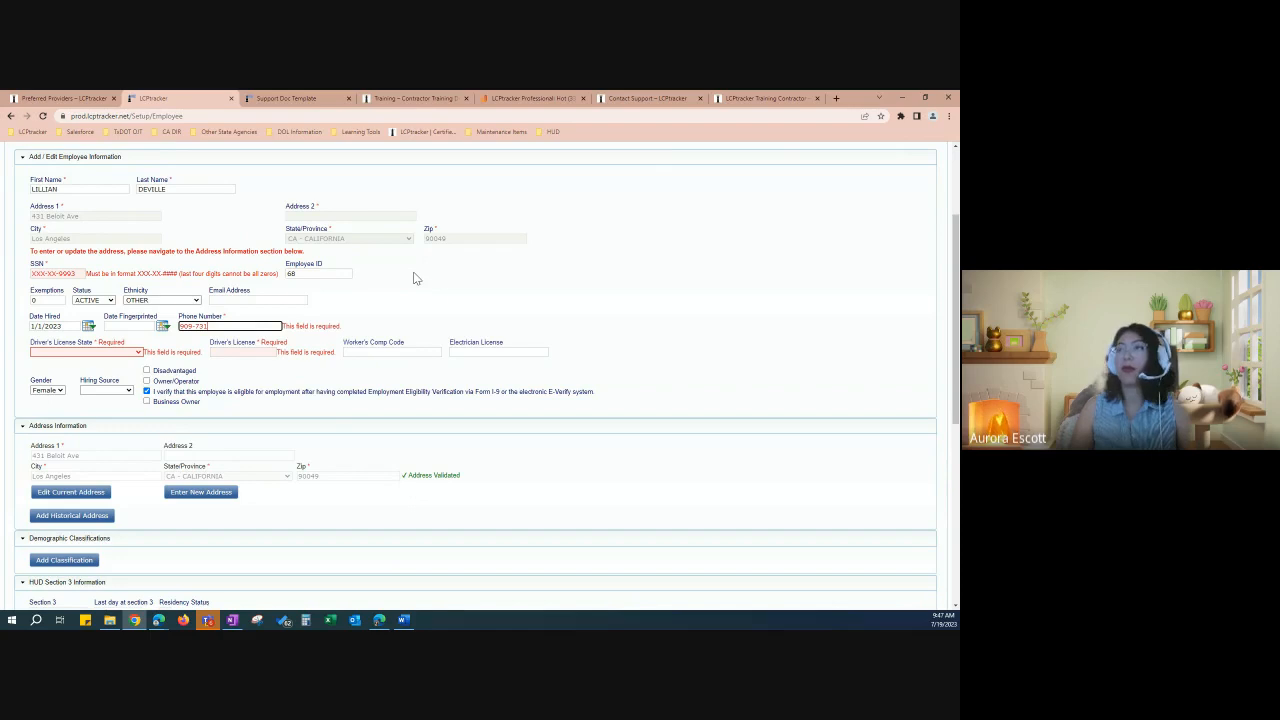
pyautogui.click(130, 354)
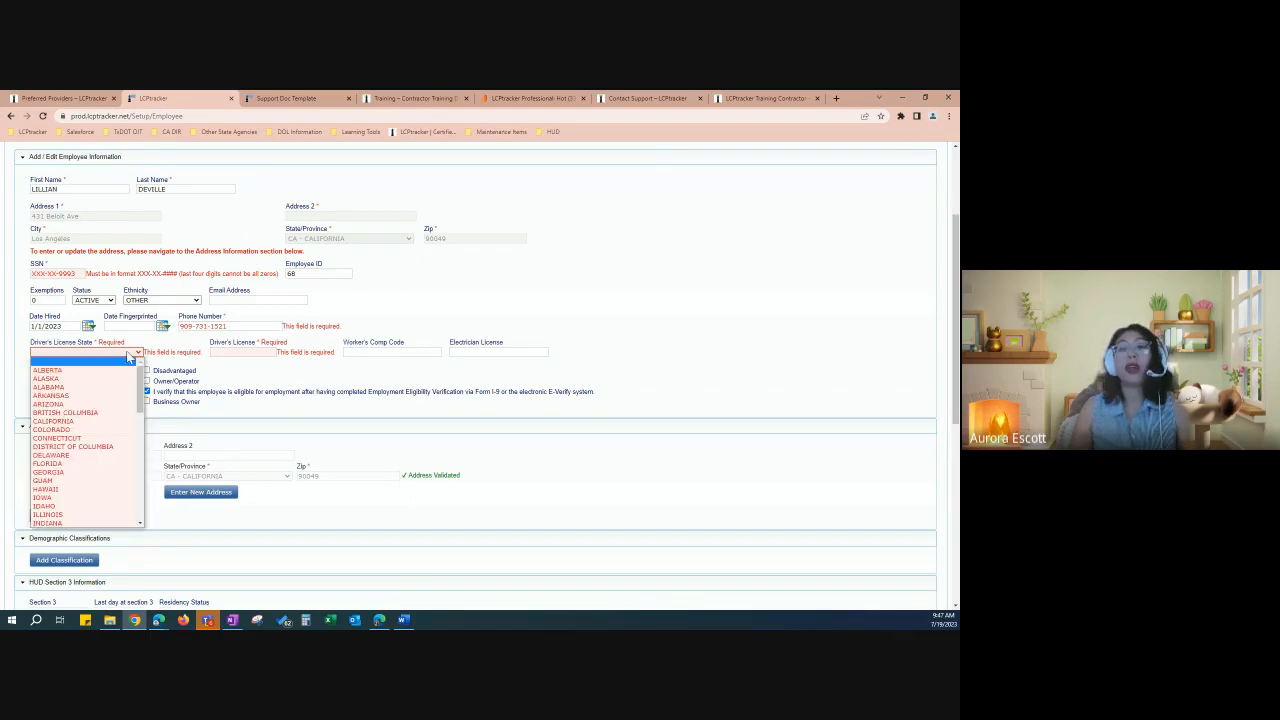
pyautogui.click(105, 422)
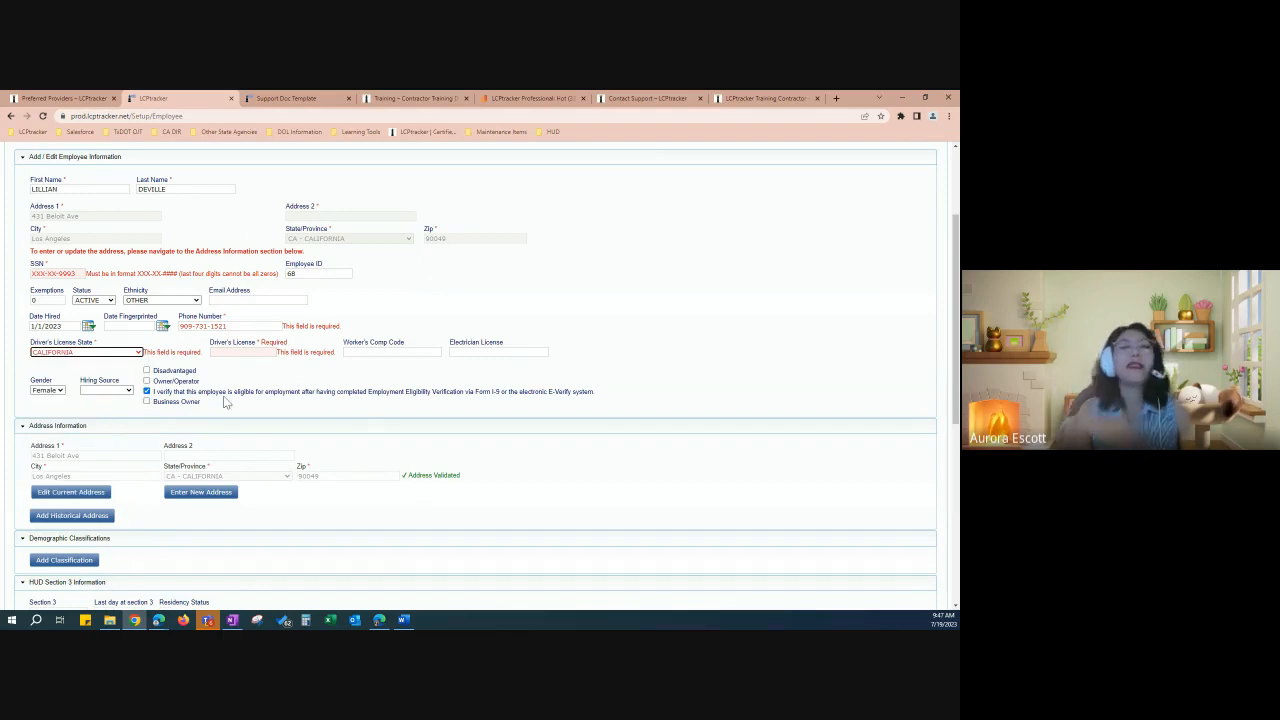
pyautogui.click(253, 352)
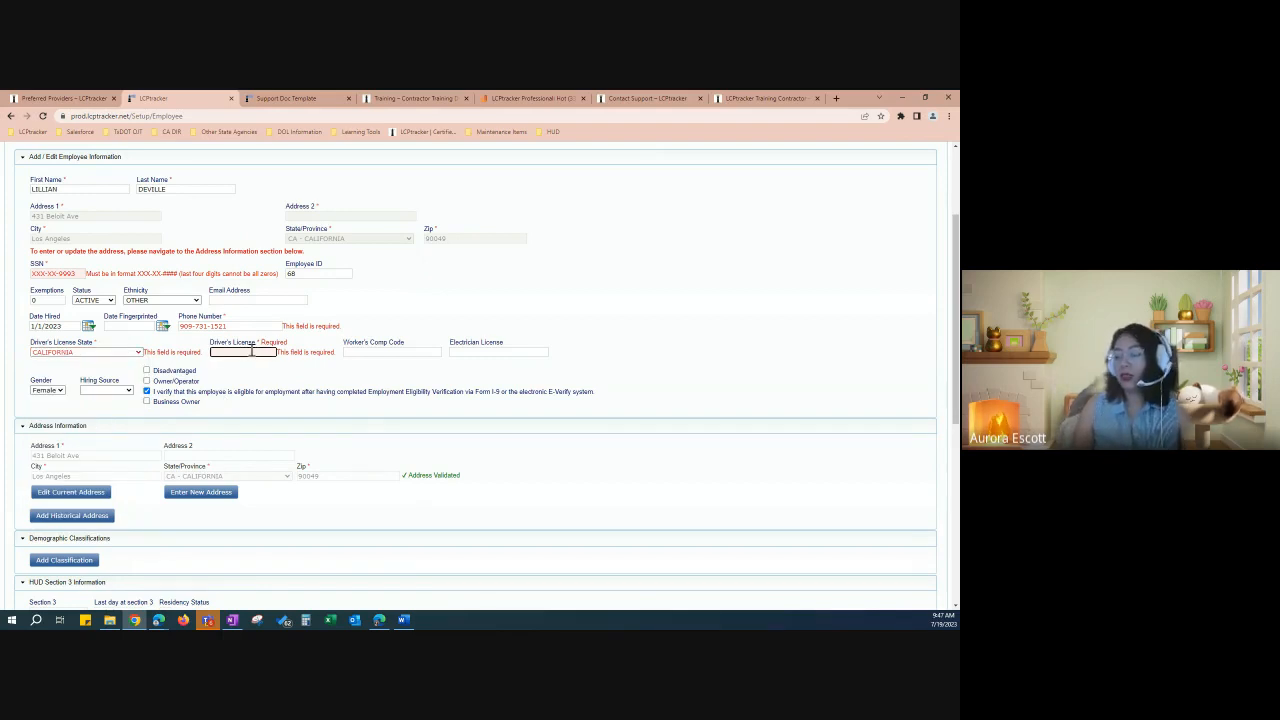
pyautogui.write('1')
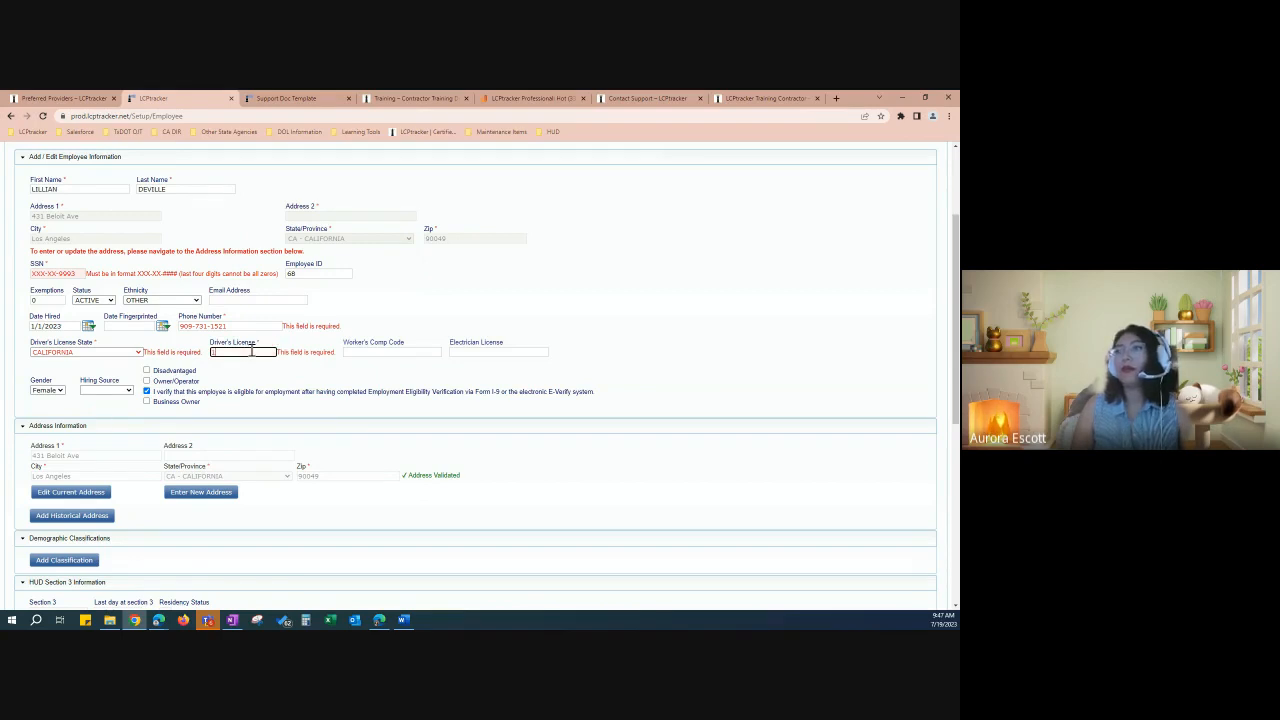
pyautogui.write('23456')
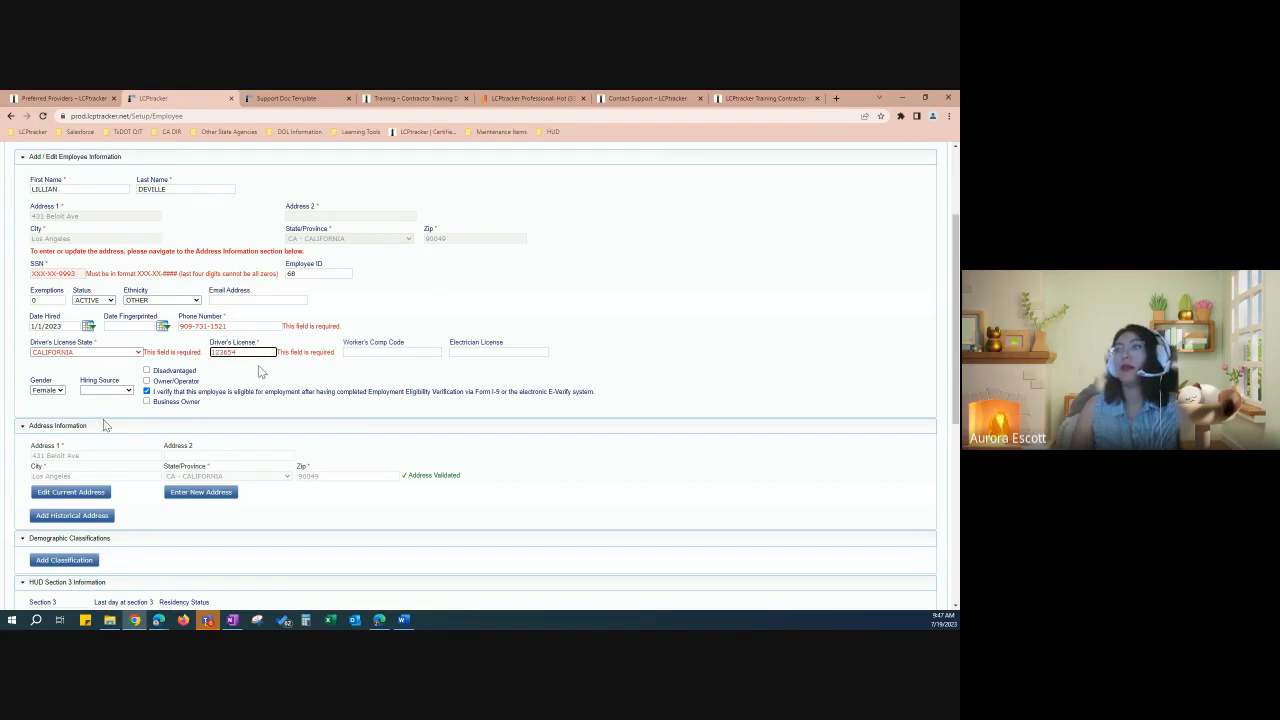
pyautogui.click(258, 372)
# Step: Review the address update notice on the employee form
pyautogui.scroll(-1, 323, 334)
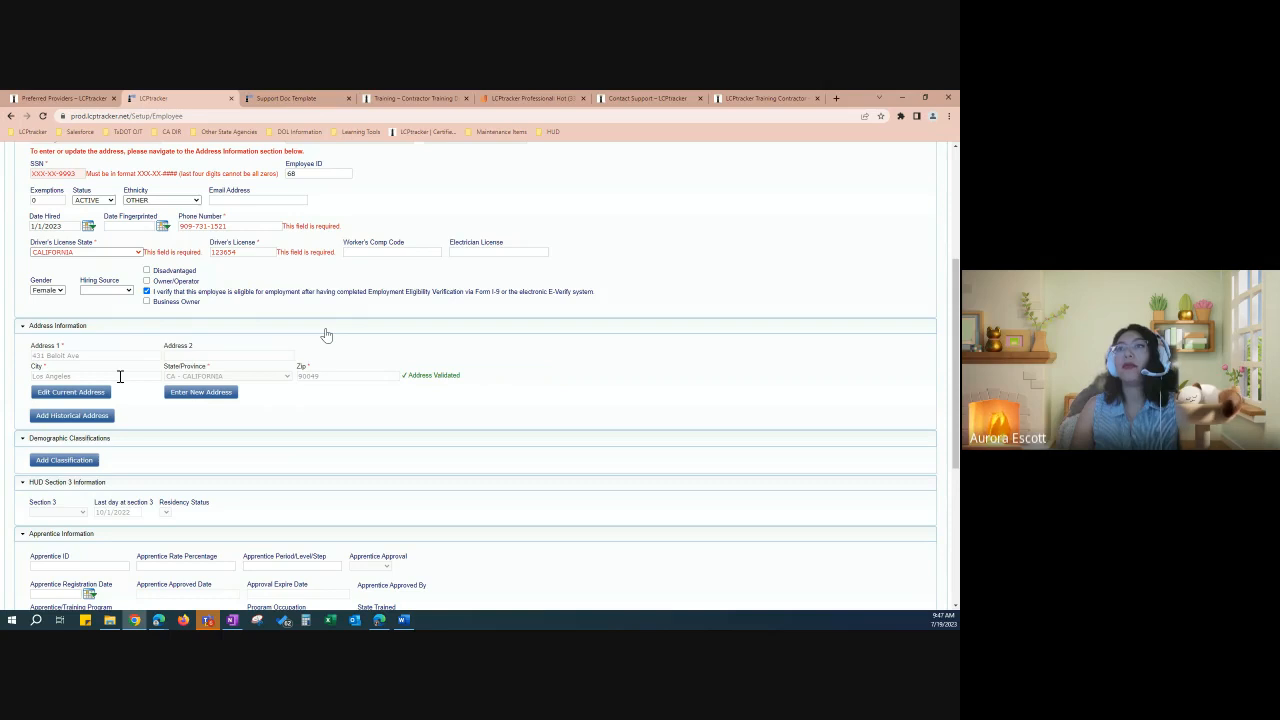
pyautogui.scroll(1, 326, 334)
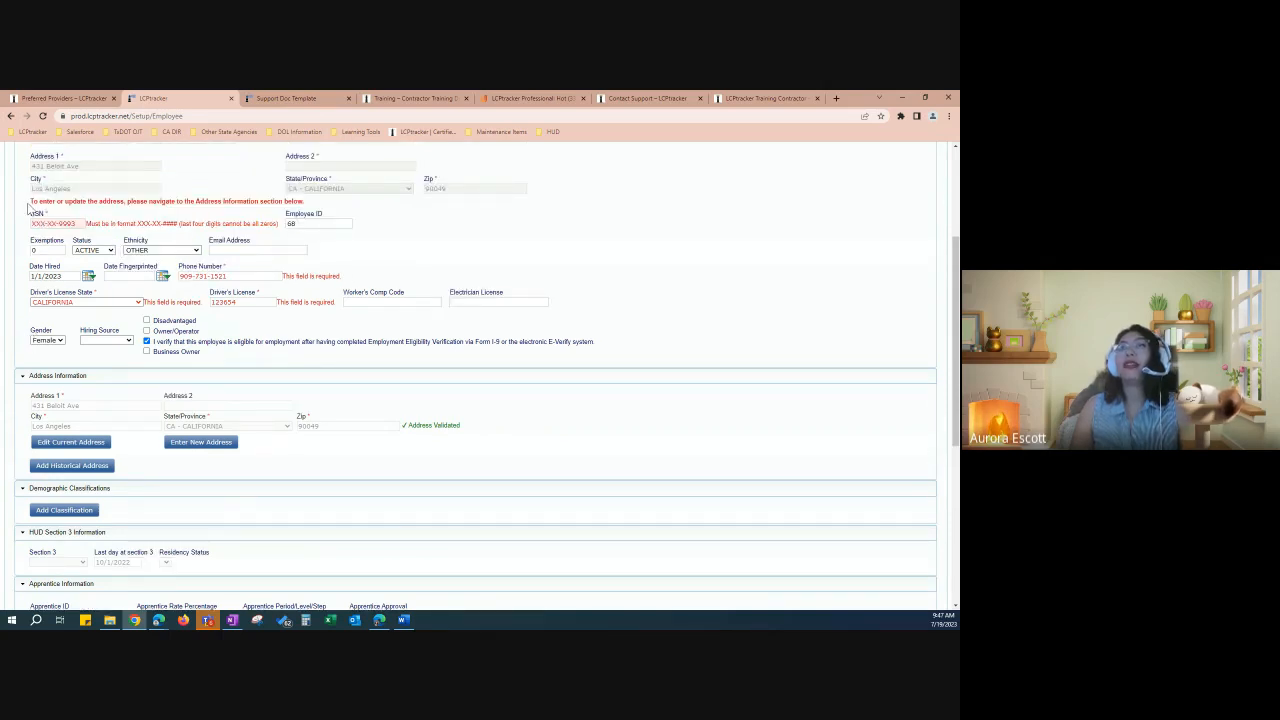
pyautogui.moveTo(29, 205); pyautogui.dragTo(311, 203)
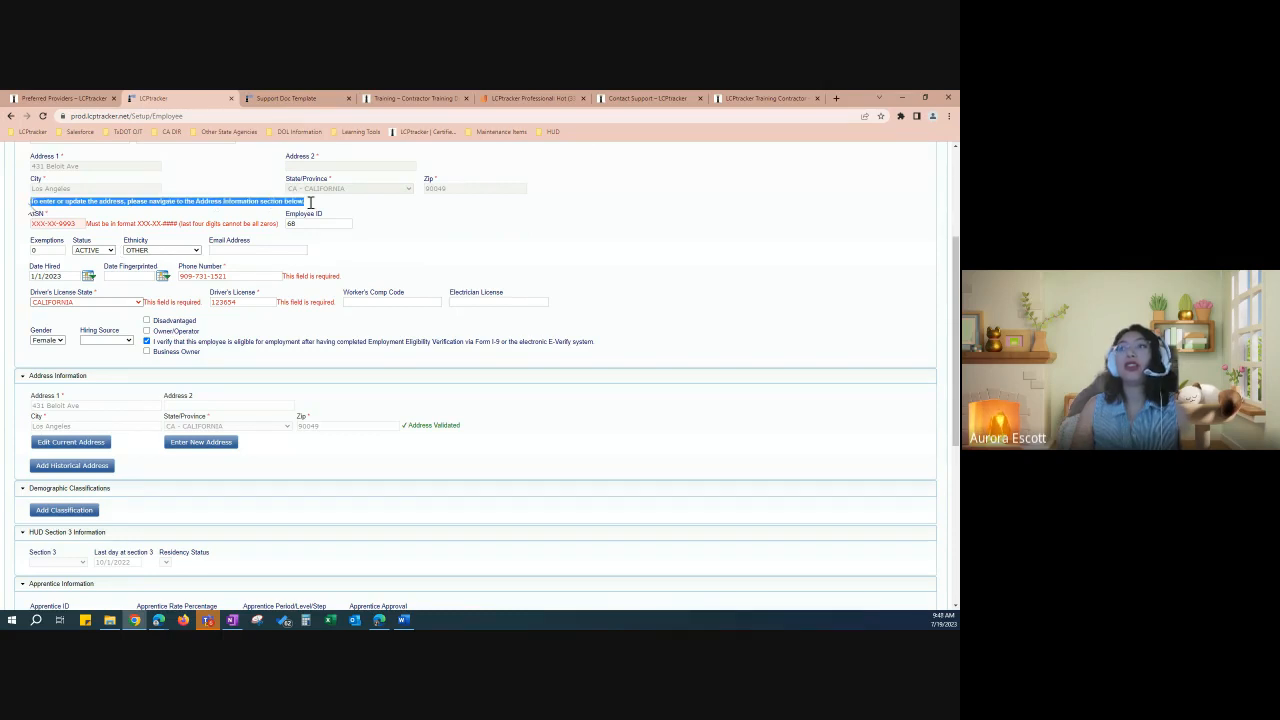
pyautogui.click(352, 449)
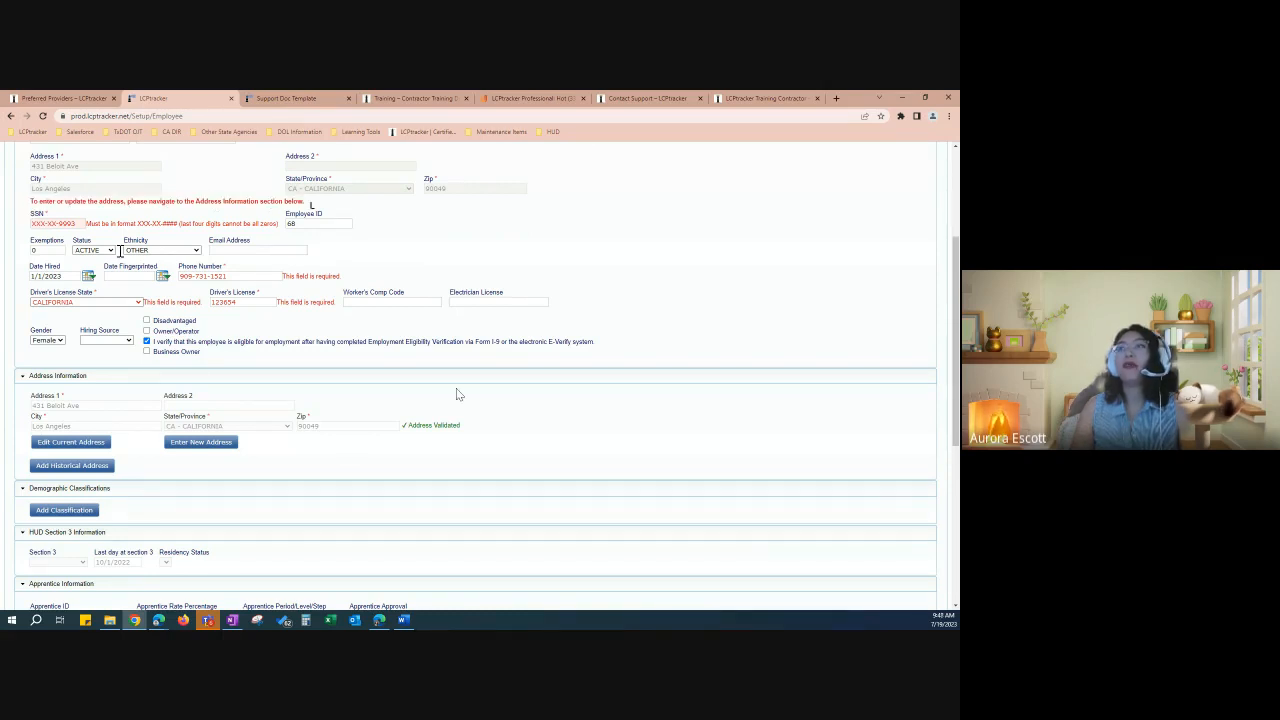
pyautogui.scroll(-3, 451, 436)
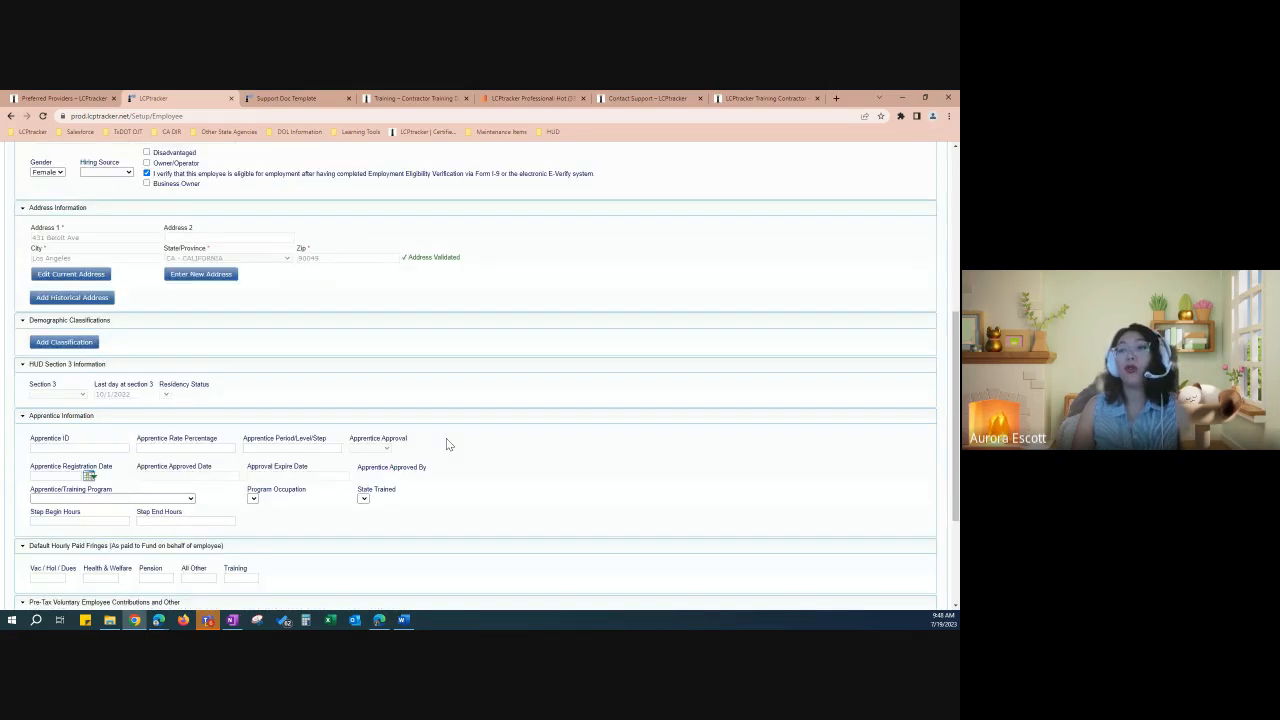
pyautogui.scroll(-3, 447, 439)
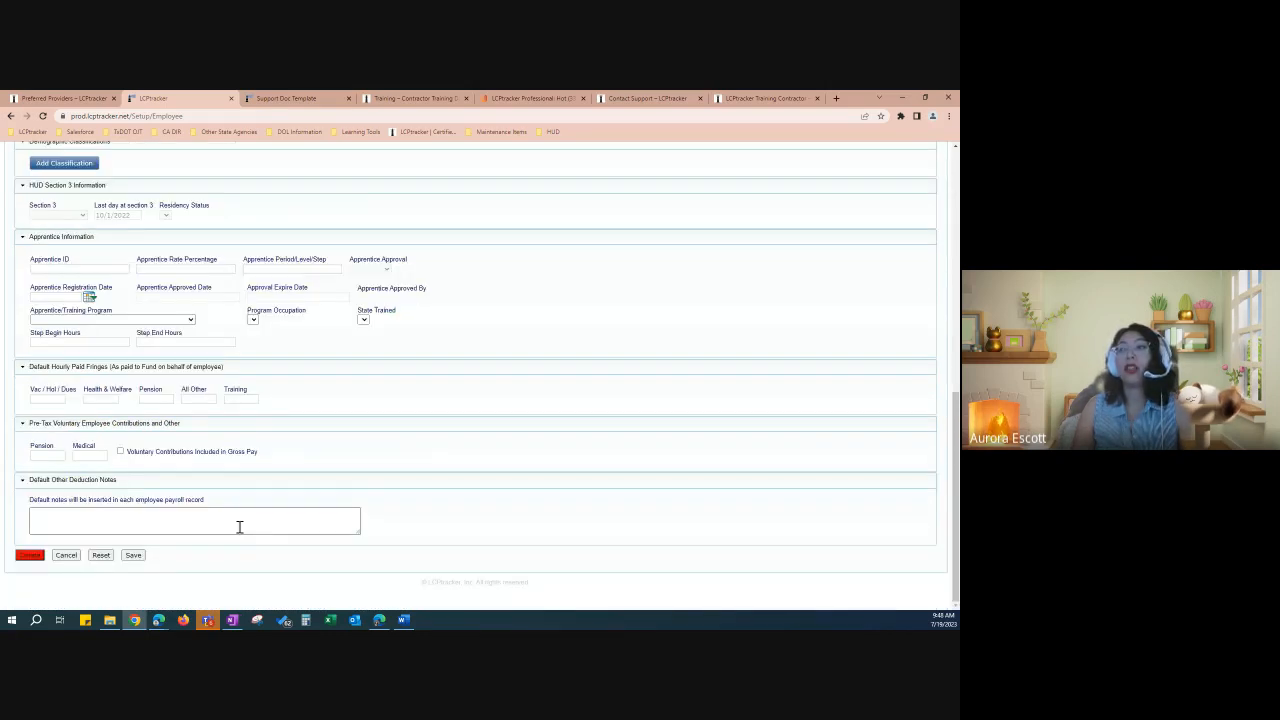
# Step: Save the employee record and dismiss the Saved! confirmation
pyautogui.click(133, 555)
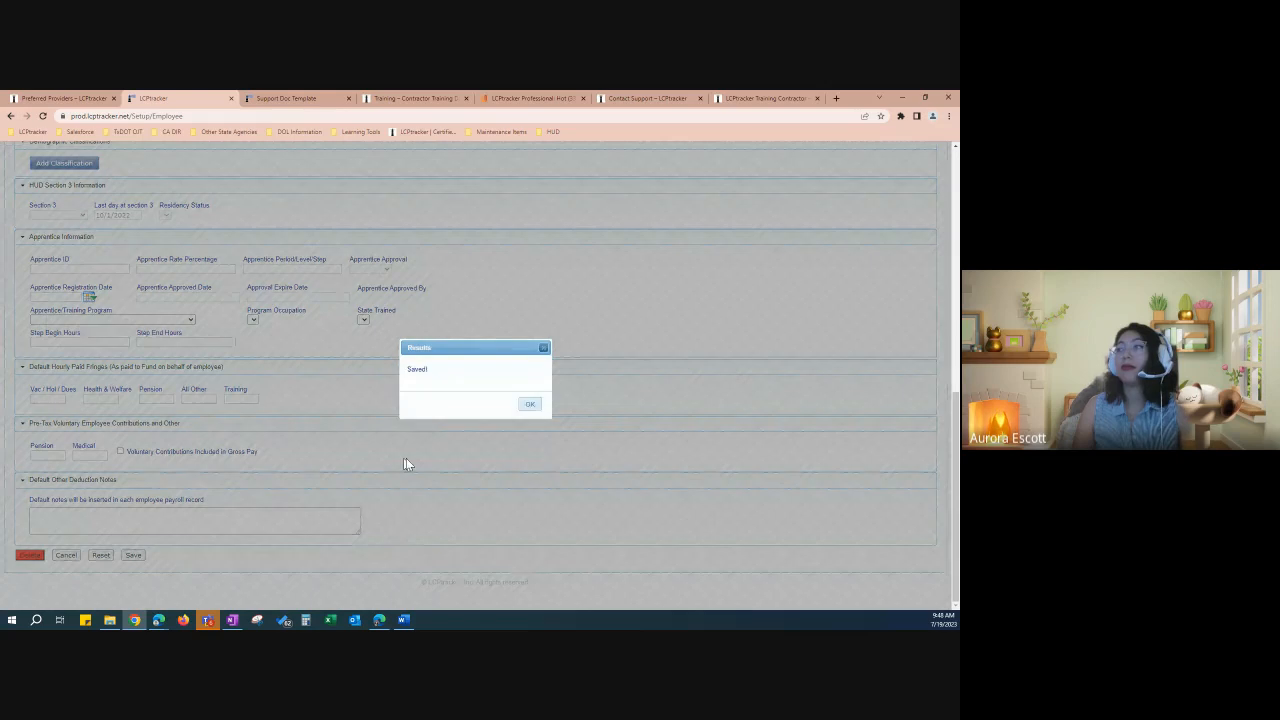
pyautogui.click(531, 405)
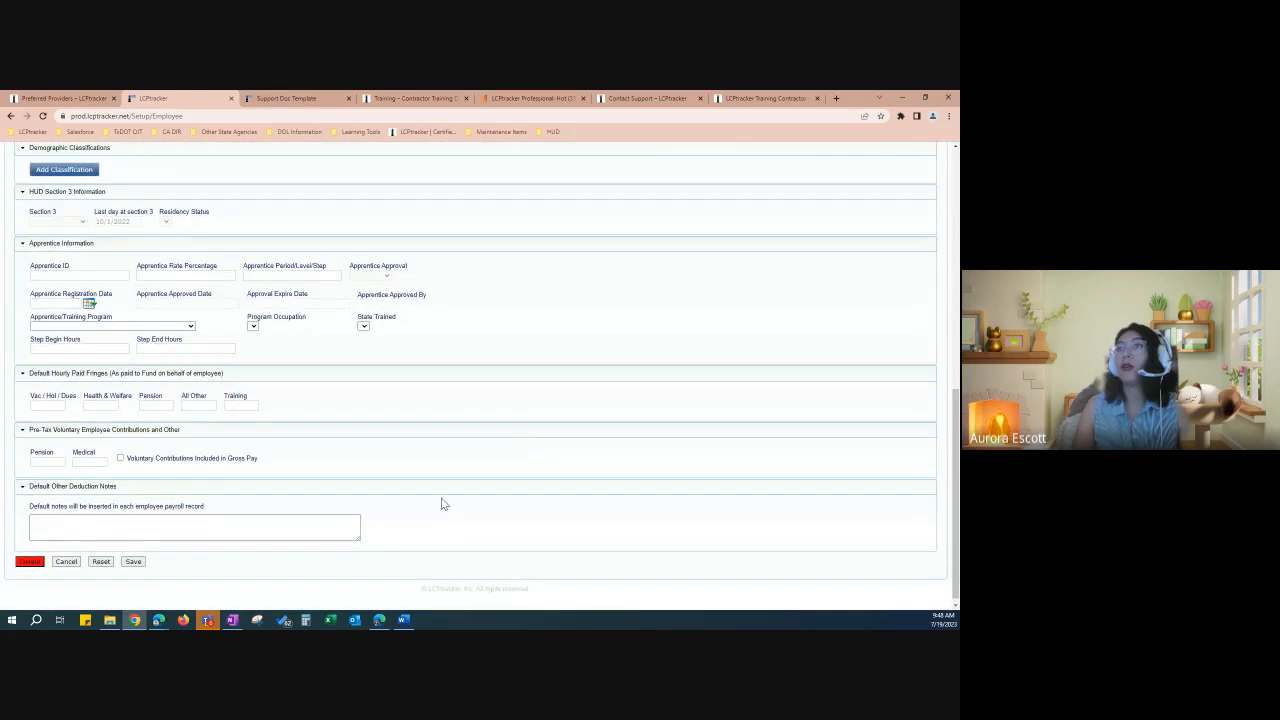
pyautogui.scroll(5, 443, 505)
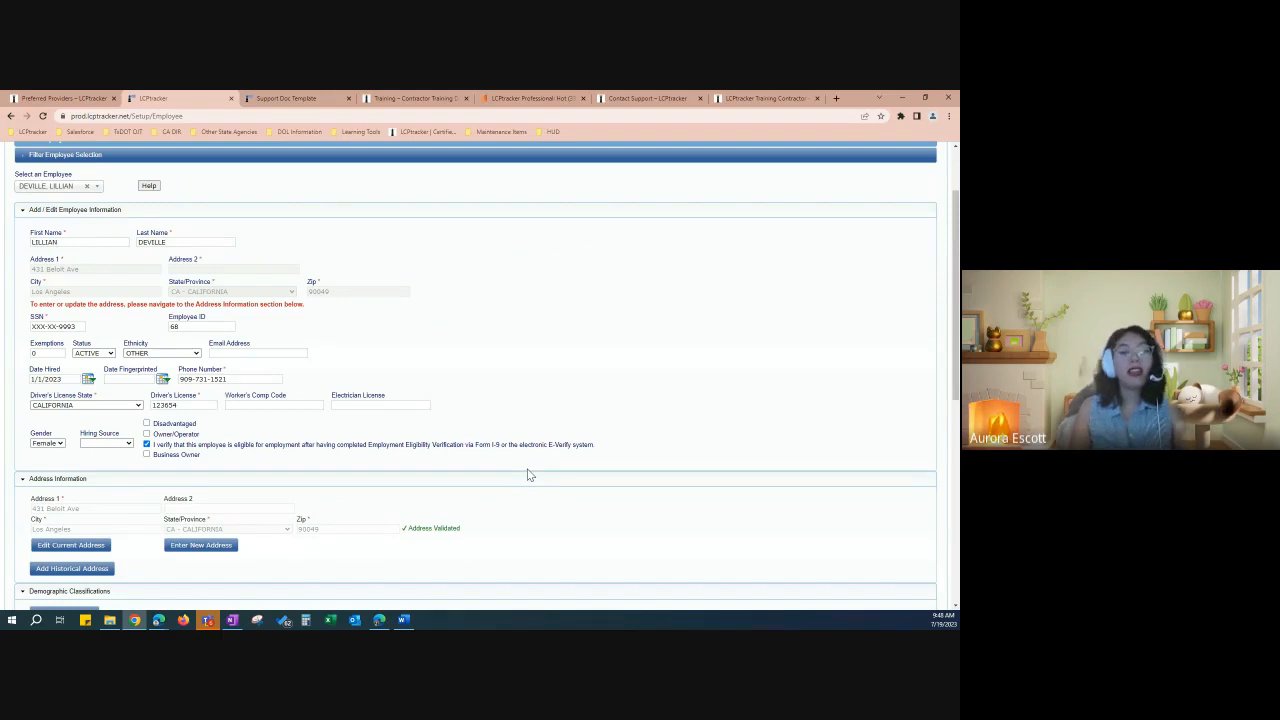
pyautogui.scroll(2, 417, 409)
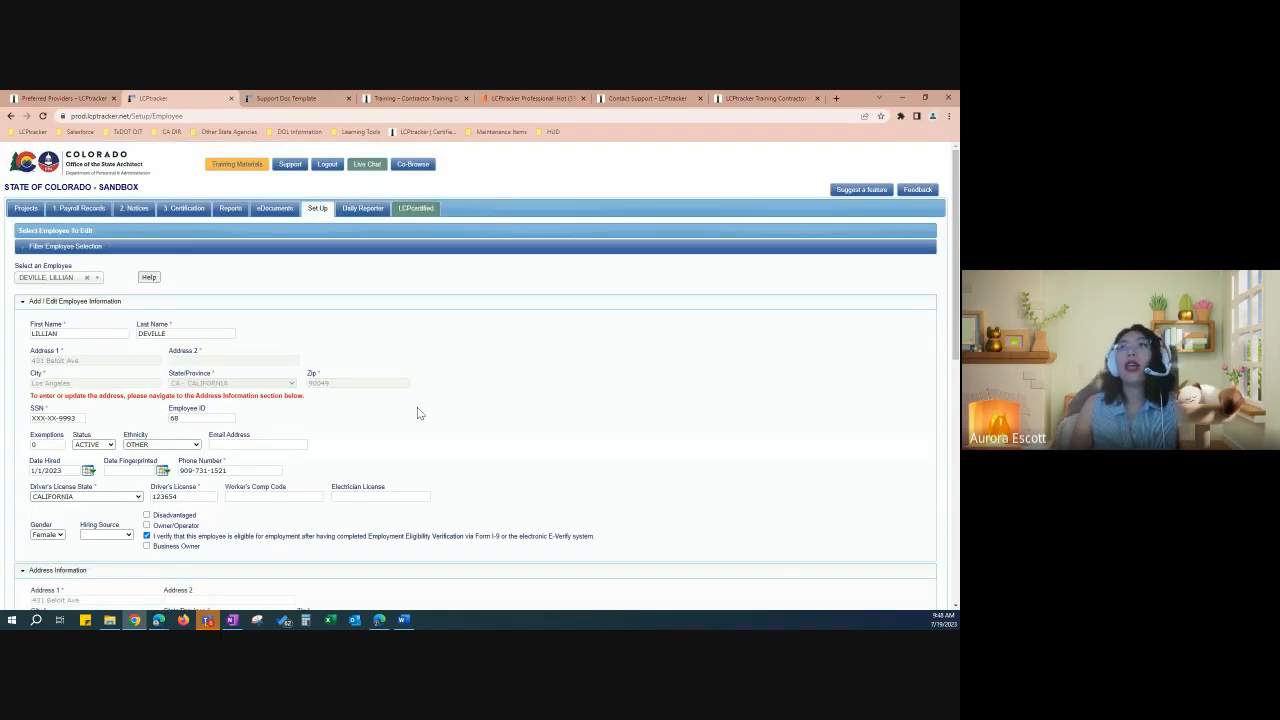
# Step: Reopen the 5/13/2023 uncertified payroll record and resave it, cutting notices to one
pyautogui.click(92, 210)
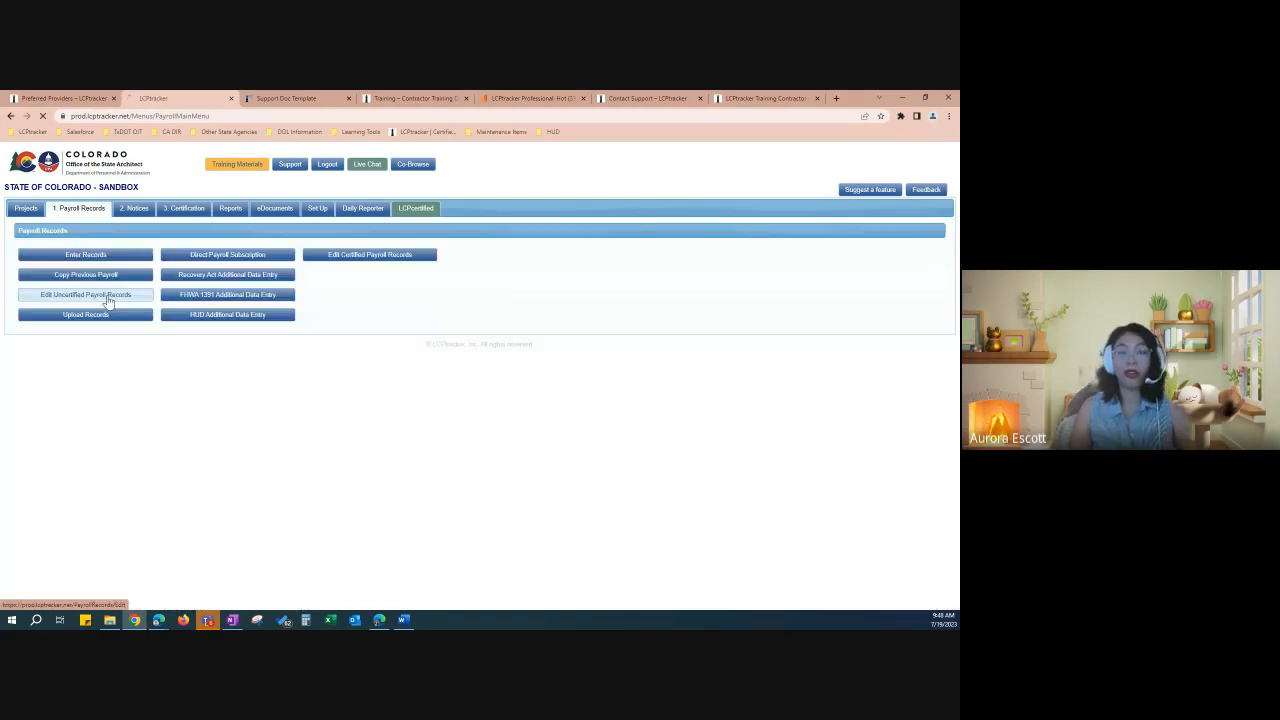
pyautogui.click(110, 297)
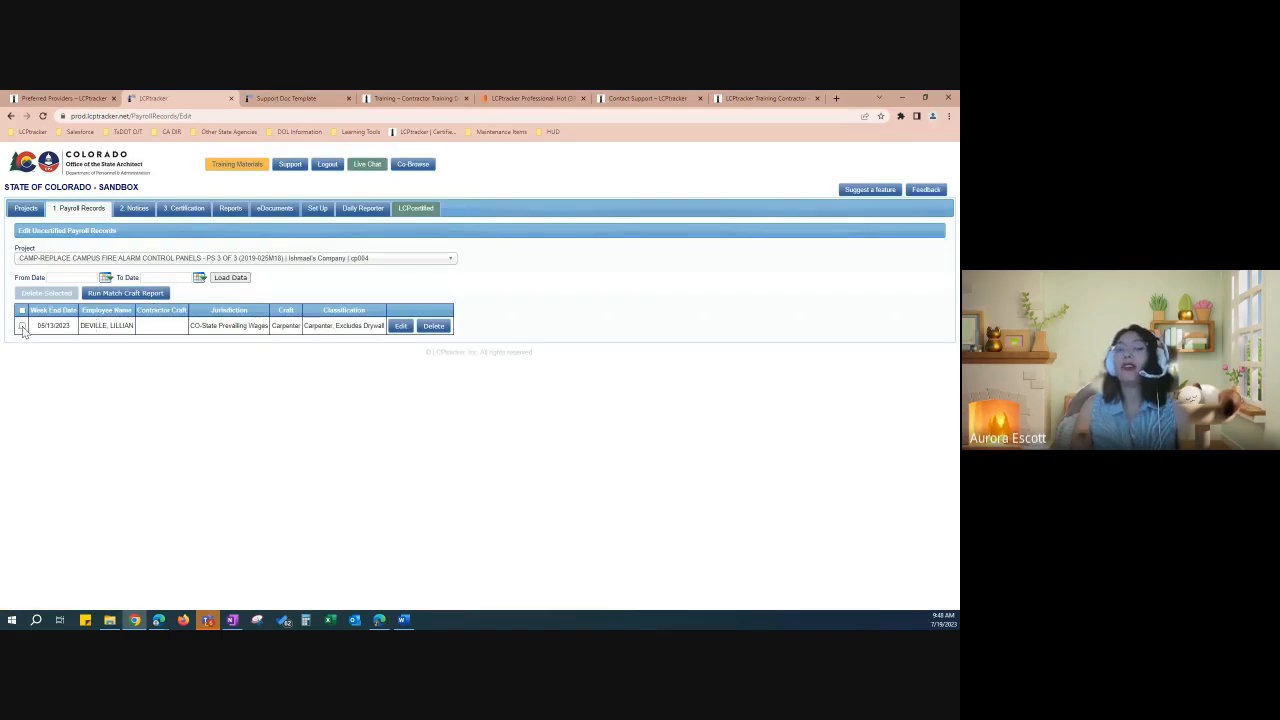
pyautogui.click(401, 331)
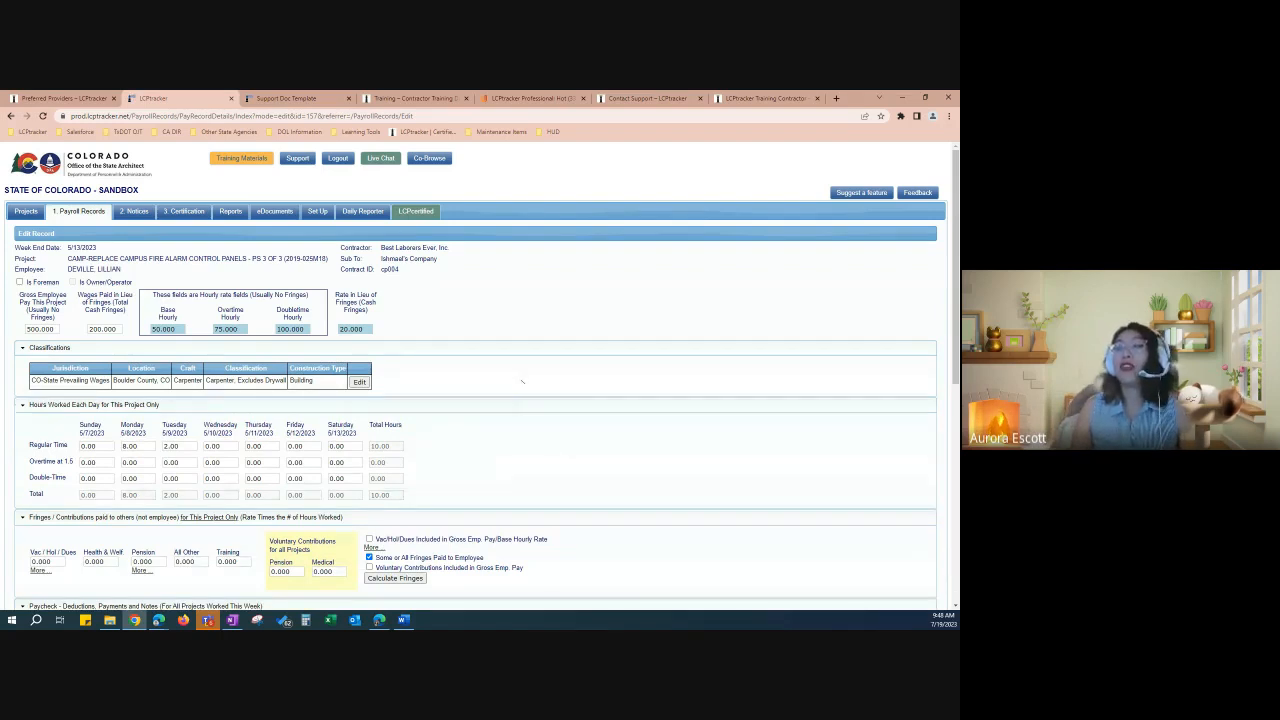
pyautogui.scroll(-4, 520, 377)
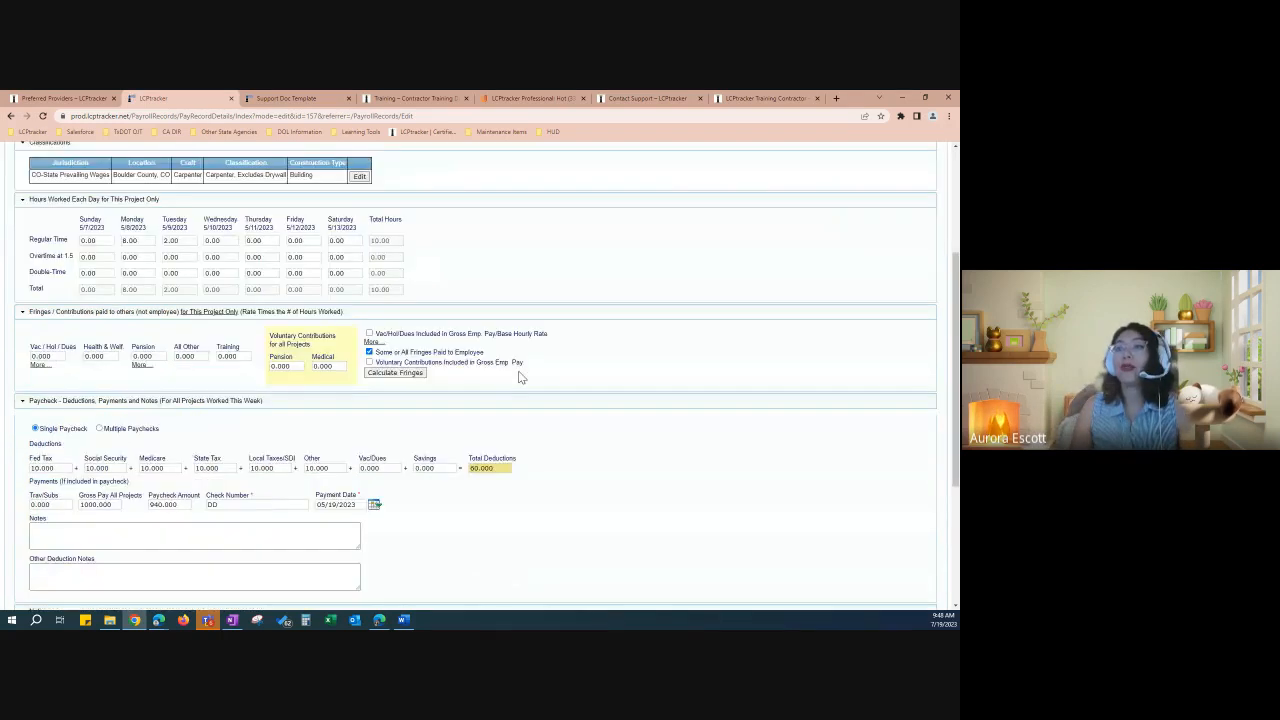
pyautogui.scroll(-4, 515, 380)
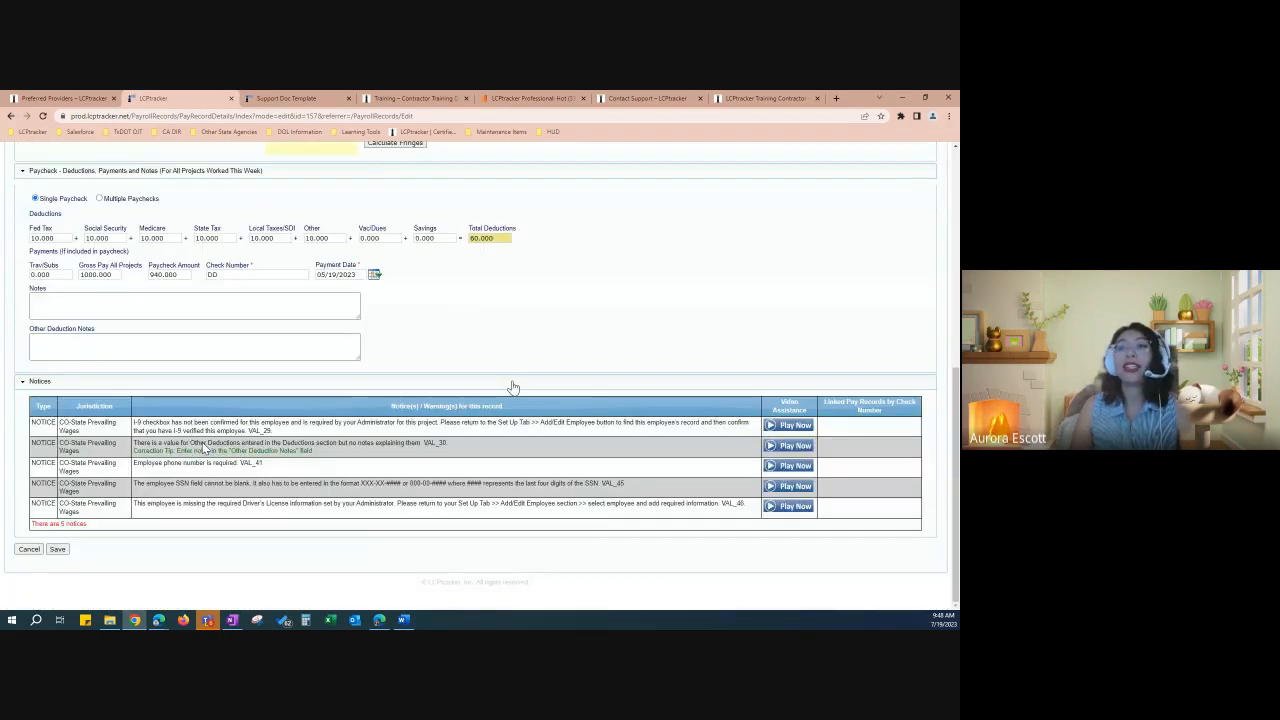
pyautogui.click(57, 549)
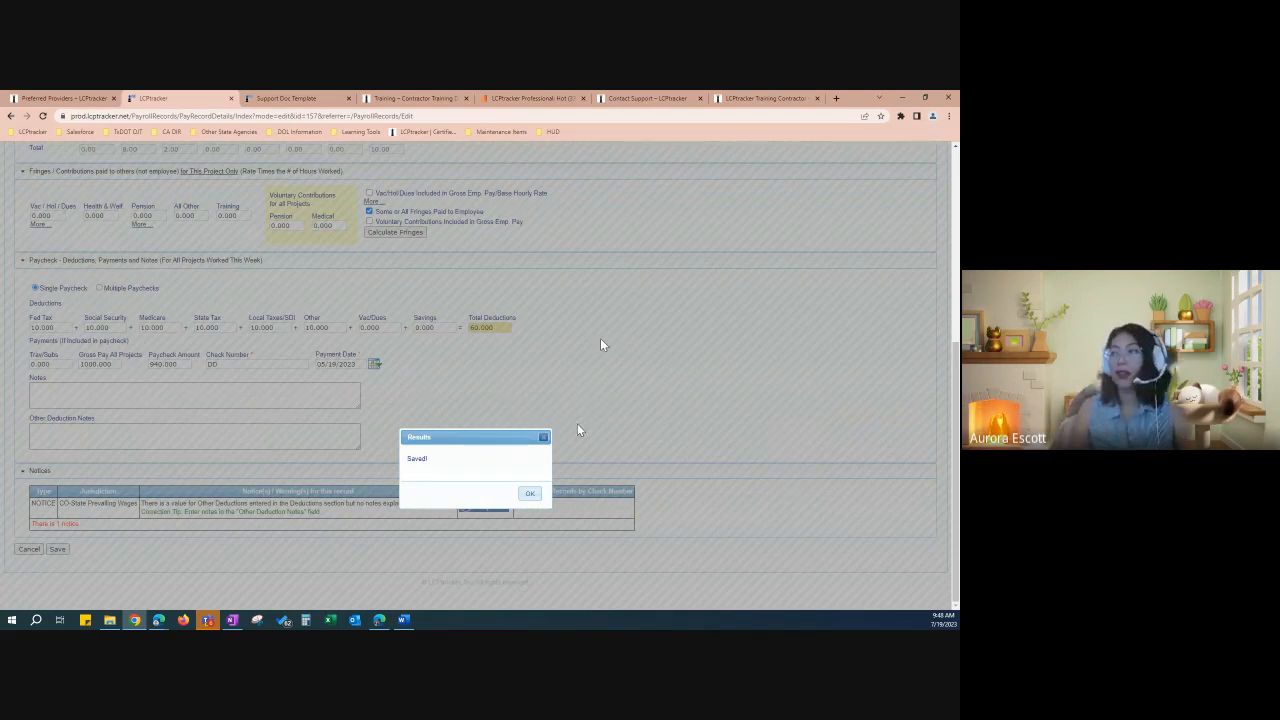
# Step: Check the remaining Other Deductions notice against the 10.000 Other deduction amount
pyautogui.click(532, 495)
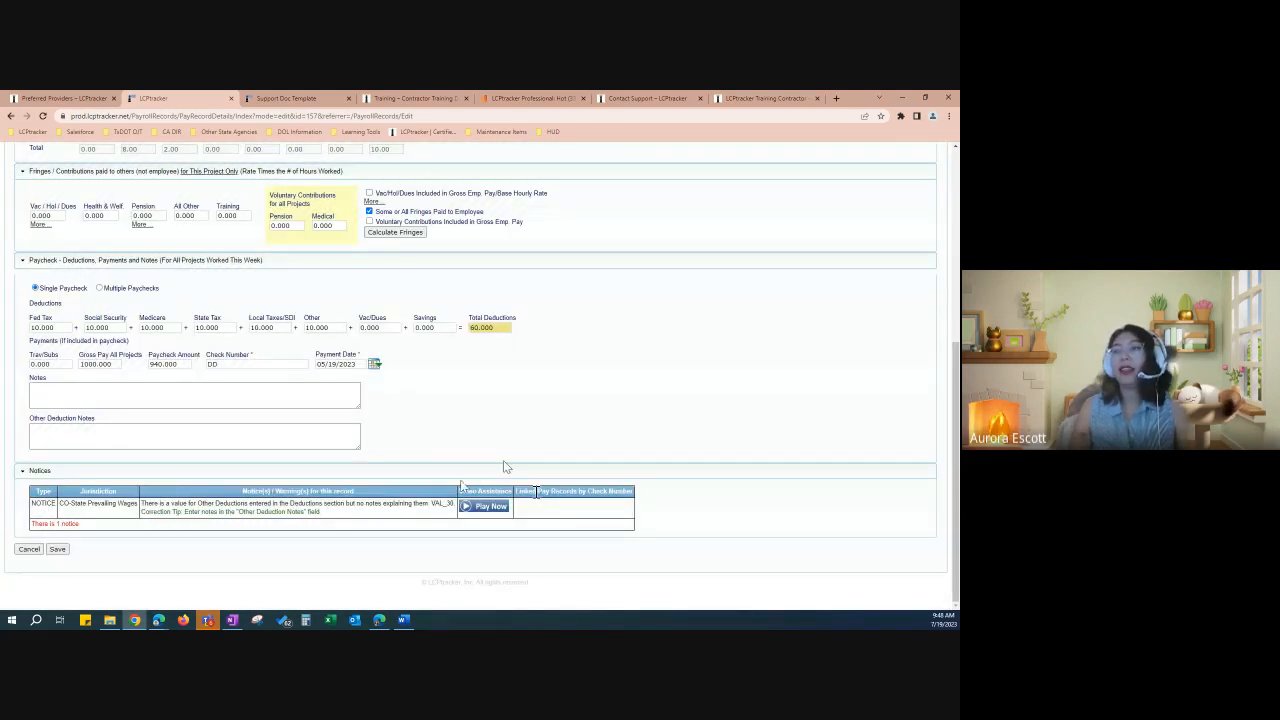
pyautogui.moveTo(145, 505); pyautogui.dragTo(422, 508)
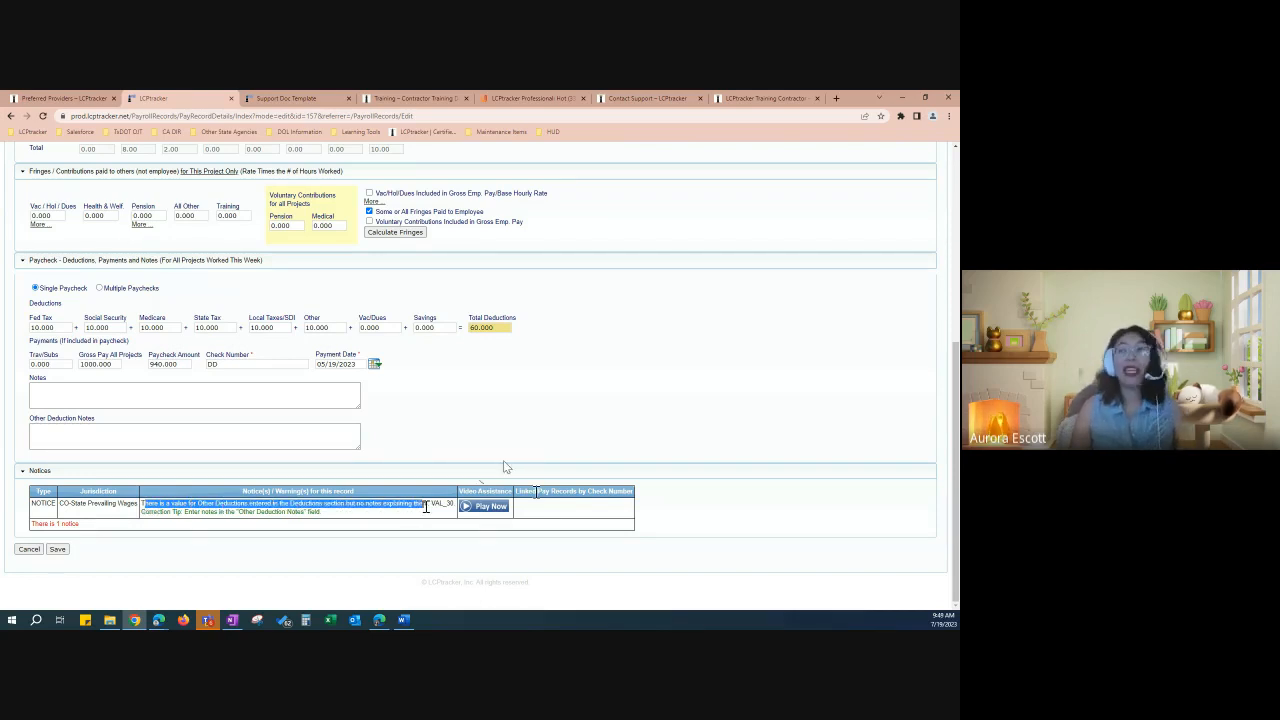
pyautogui.click(331, 342)
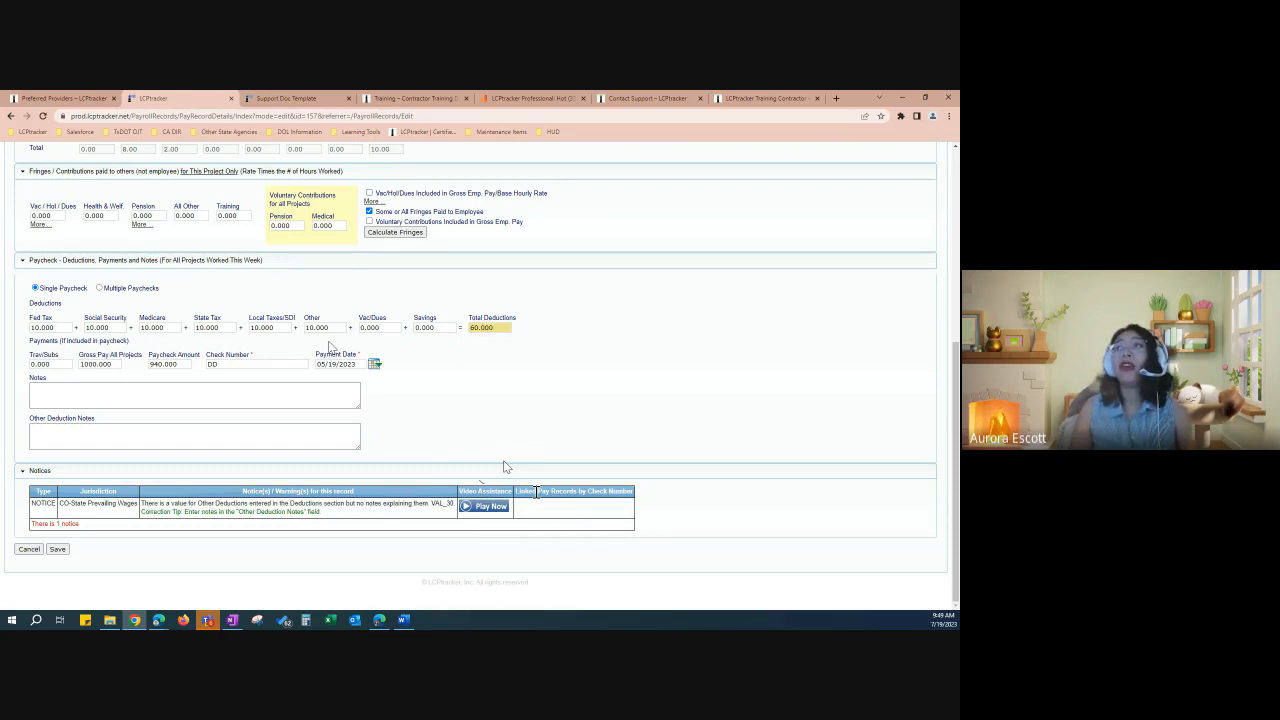
pyautogui.moveTo(338, 329); pyautogui.dragTo(309, 334)
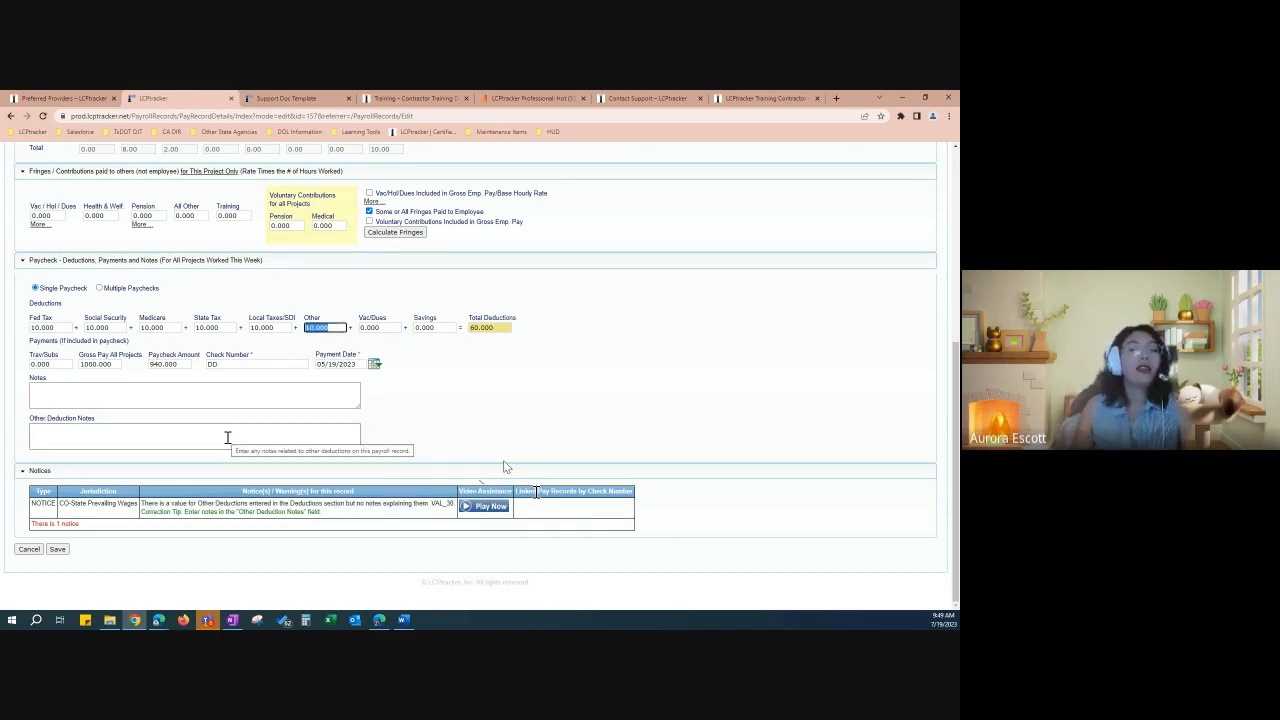
# Step: Enter "$10 - 401K Deduction" as the other deduction note and save the record
pyautogui.click(227, 437)
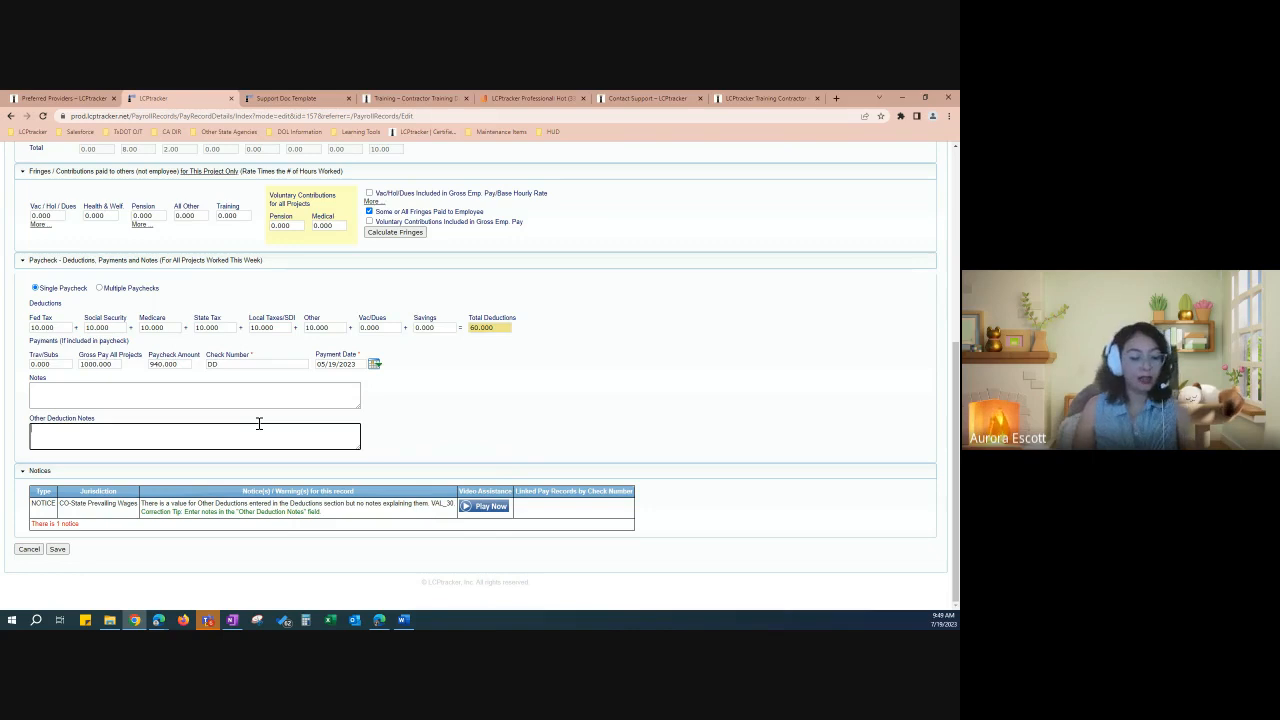
pyautogui.write('$10')
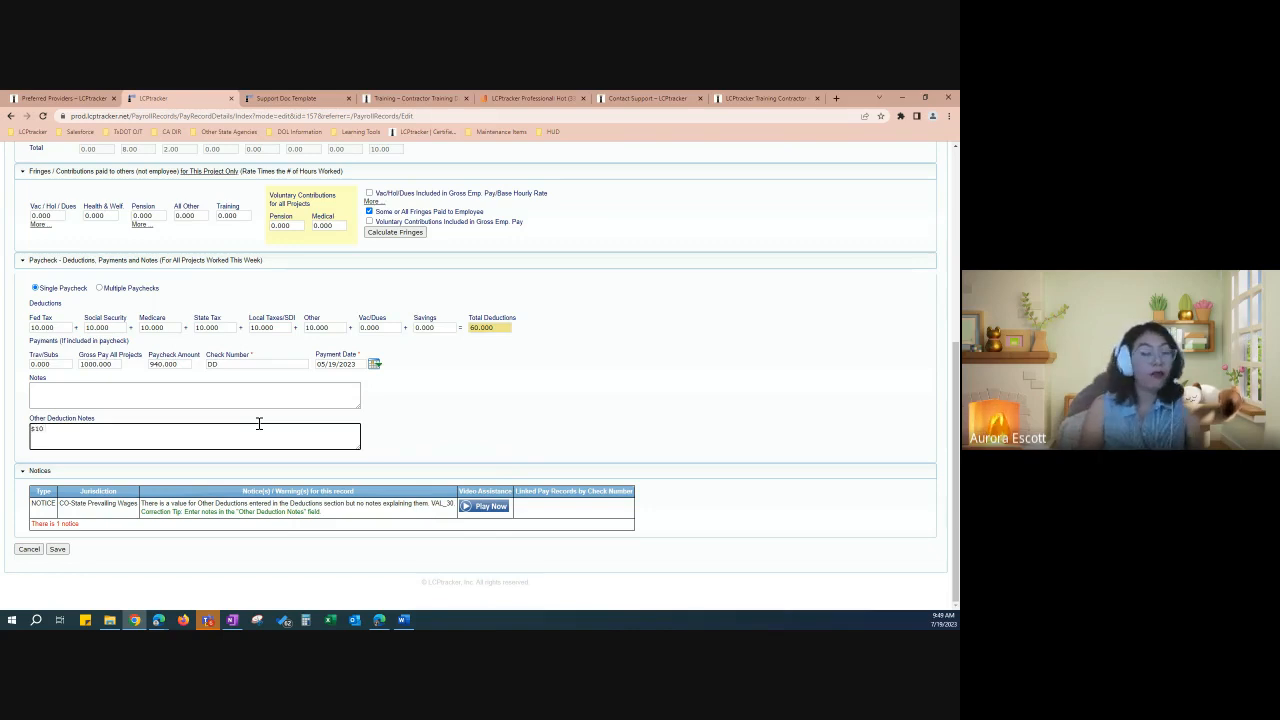
pyautogui.write(' - ')
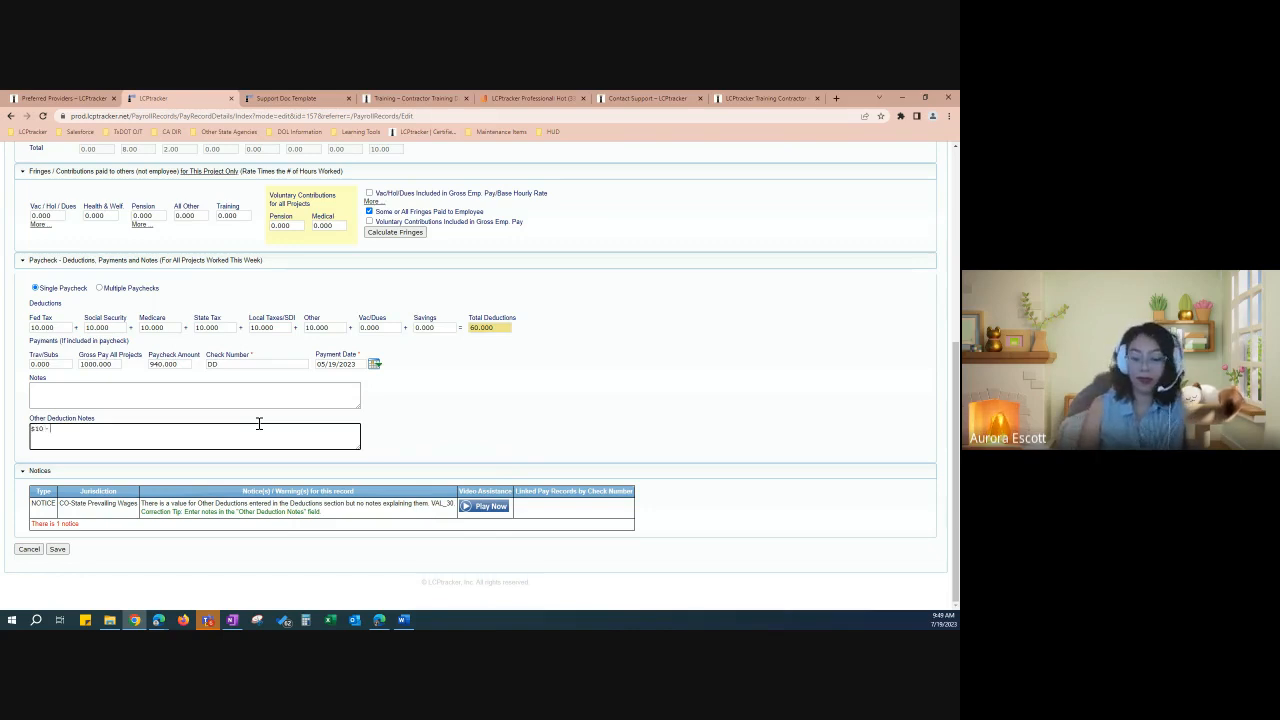
pyautogui.write('401')
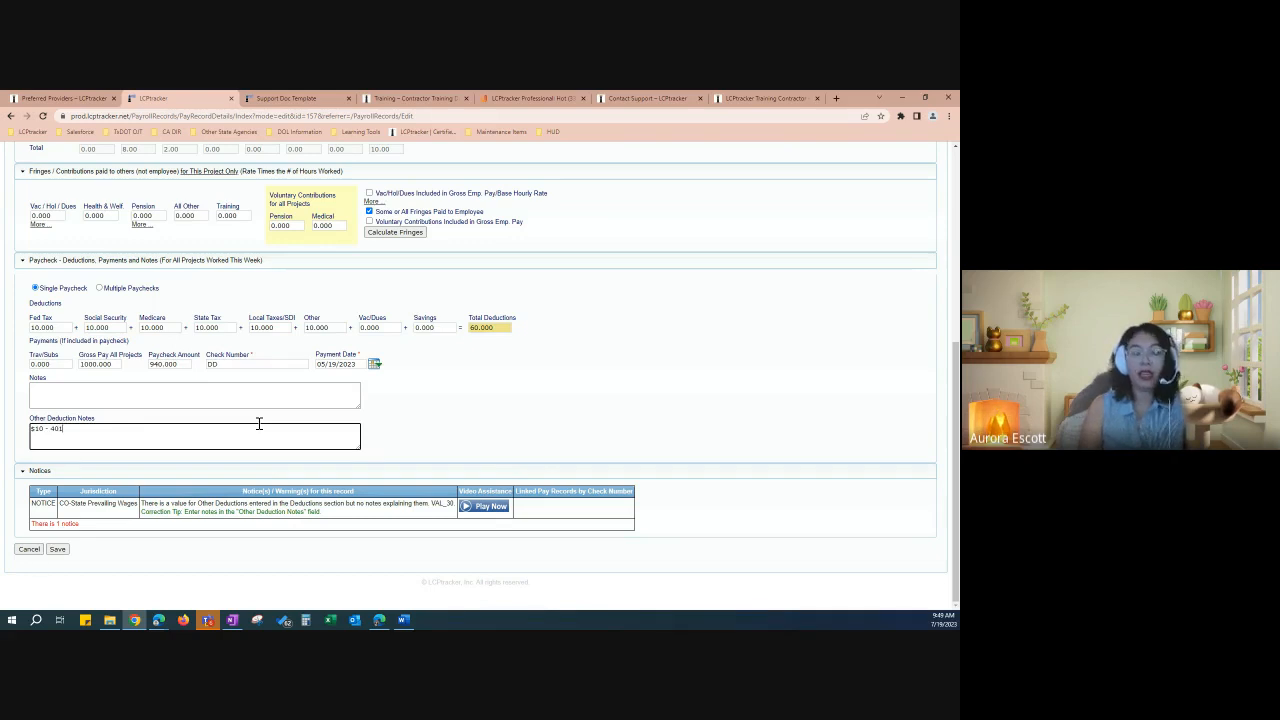
pyautogui.write('K Deducti')
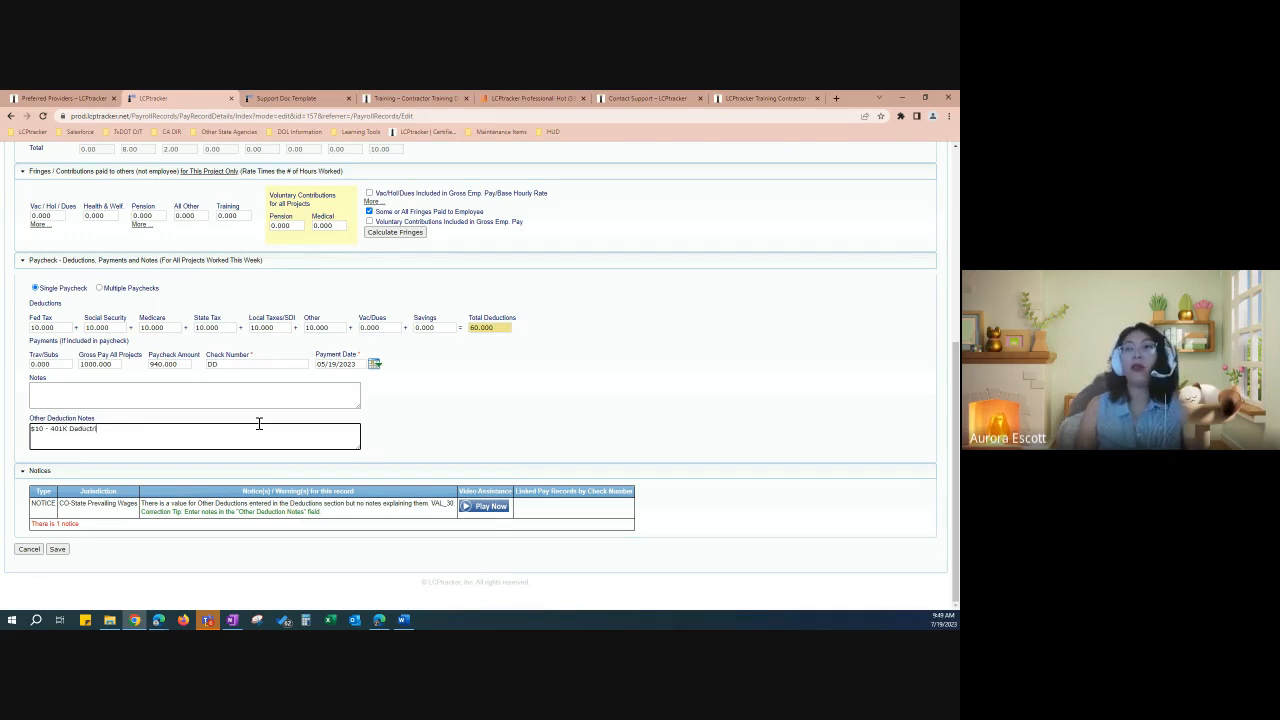
pyautogui.write('on')
pyautogui.press('BackSpace')
pyautogui.press('BackSpace')
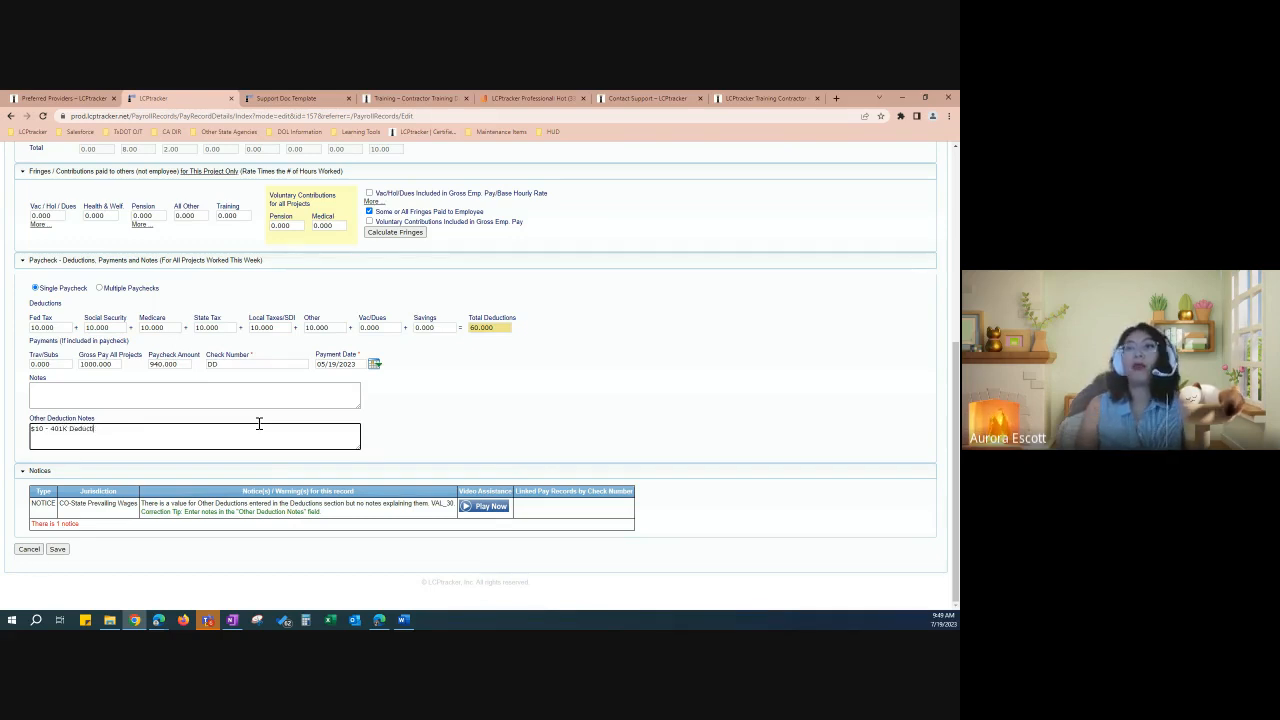
pyautogui.write('on')
pyautogui.moveTo(96, 418); pyautogui.dragTo(29, 427)
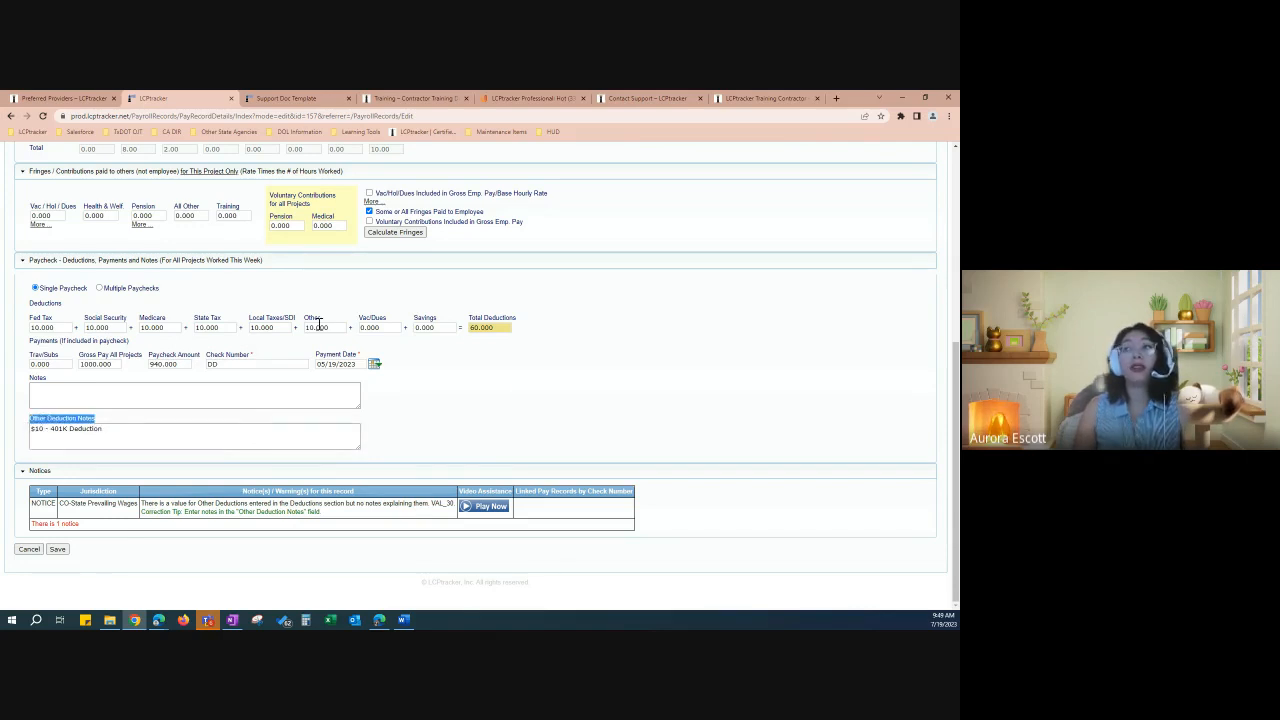
pyautogui.moveTo(322, 319); pyautogui.dragTo(310, 328)
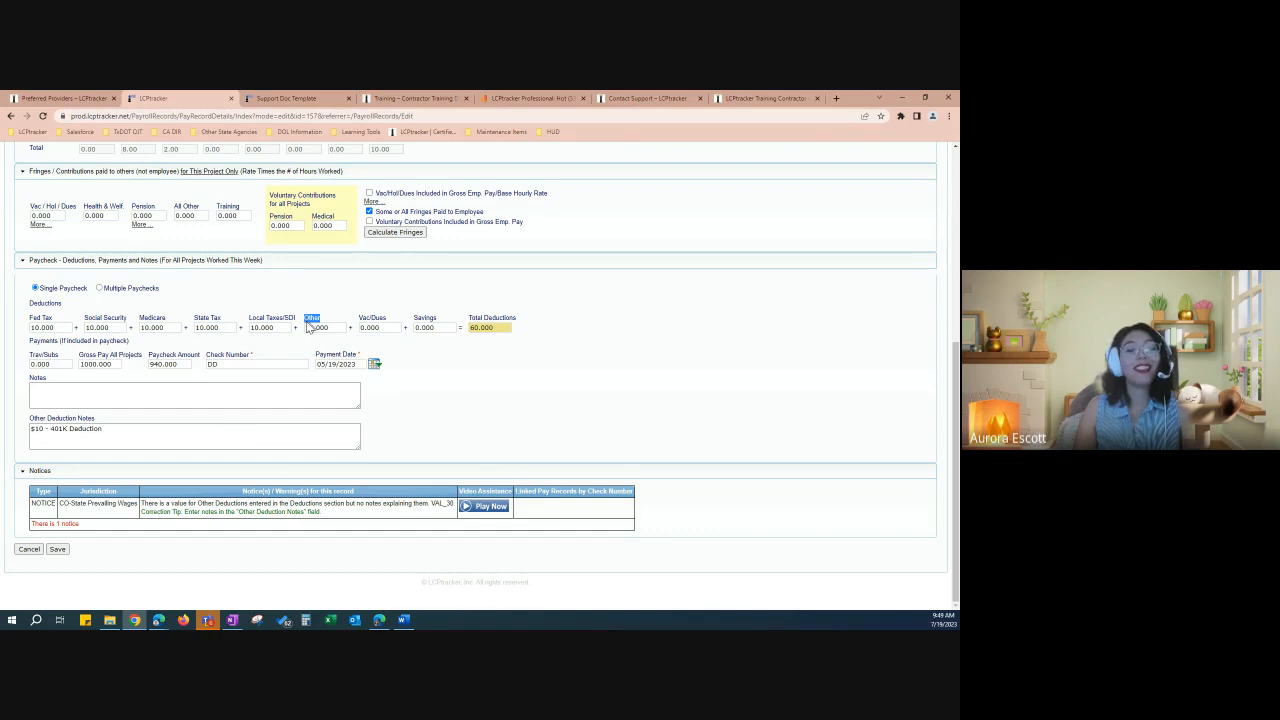
pyautogui.click(460, 441)
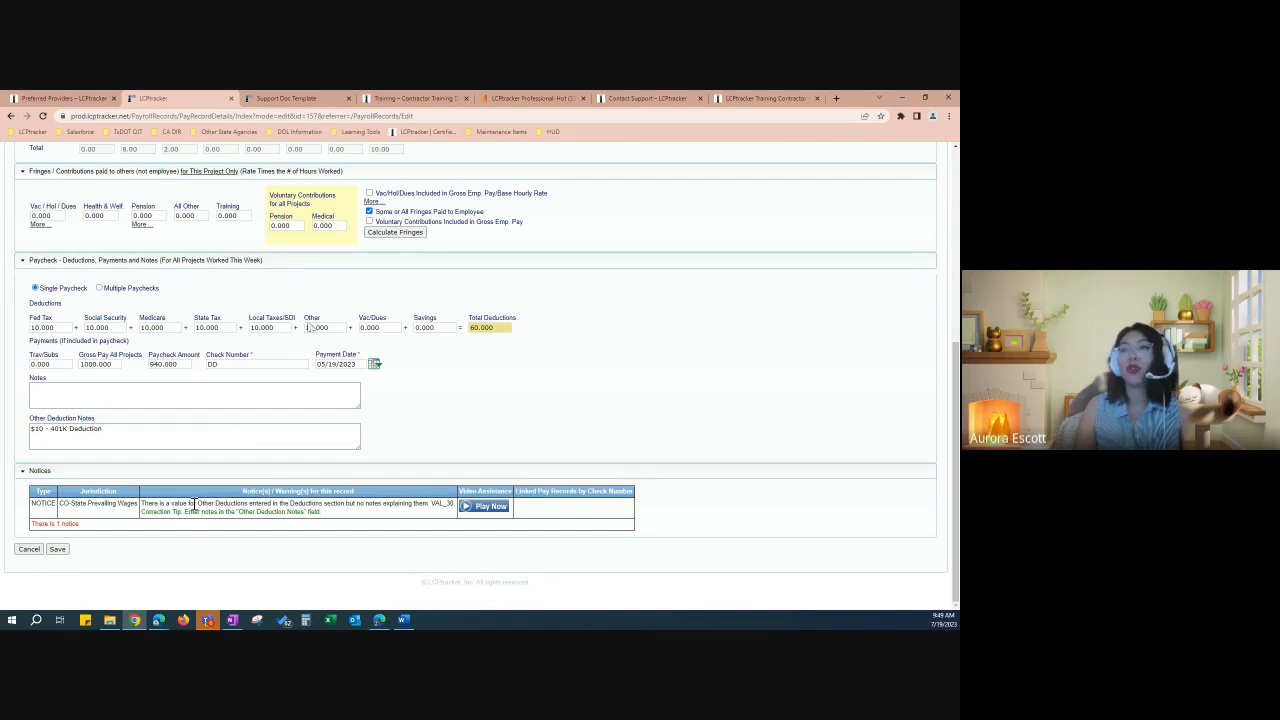
pyautogui.click(58, 550)
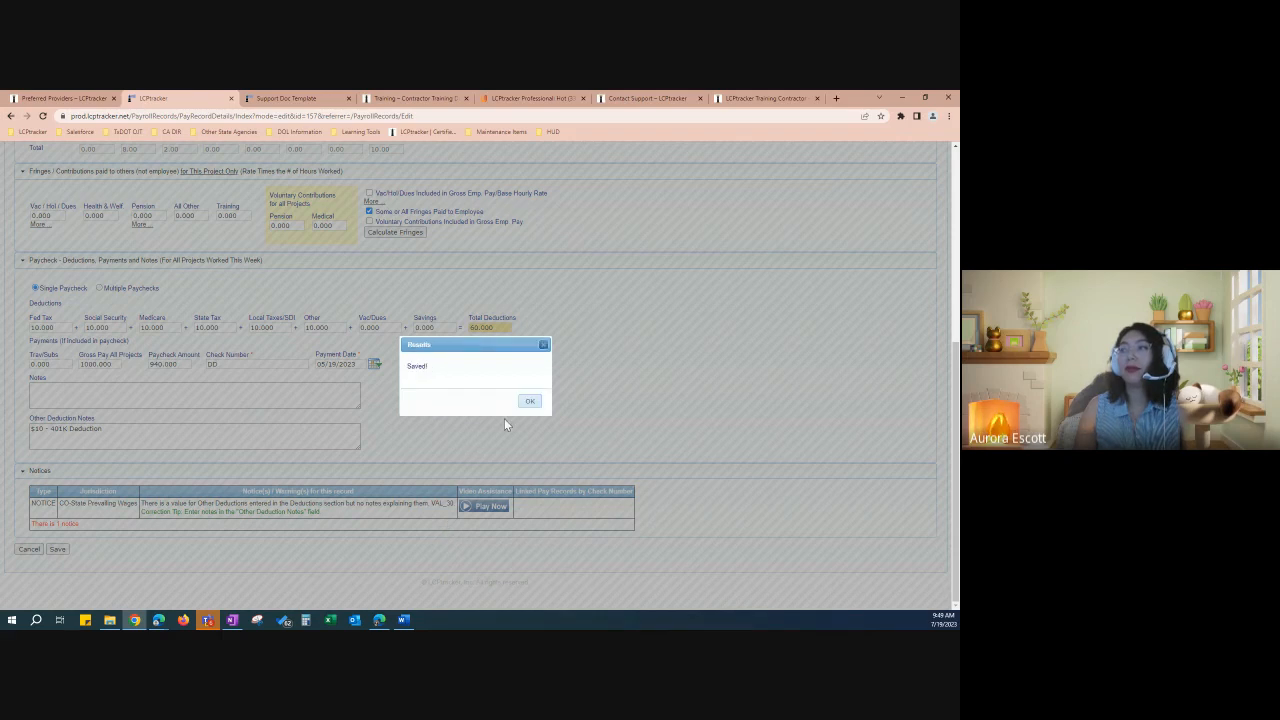
# Step: Acknowledge the Results dialog and return to the top of the notice-free record
pyautogui.click(534, 402)
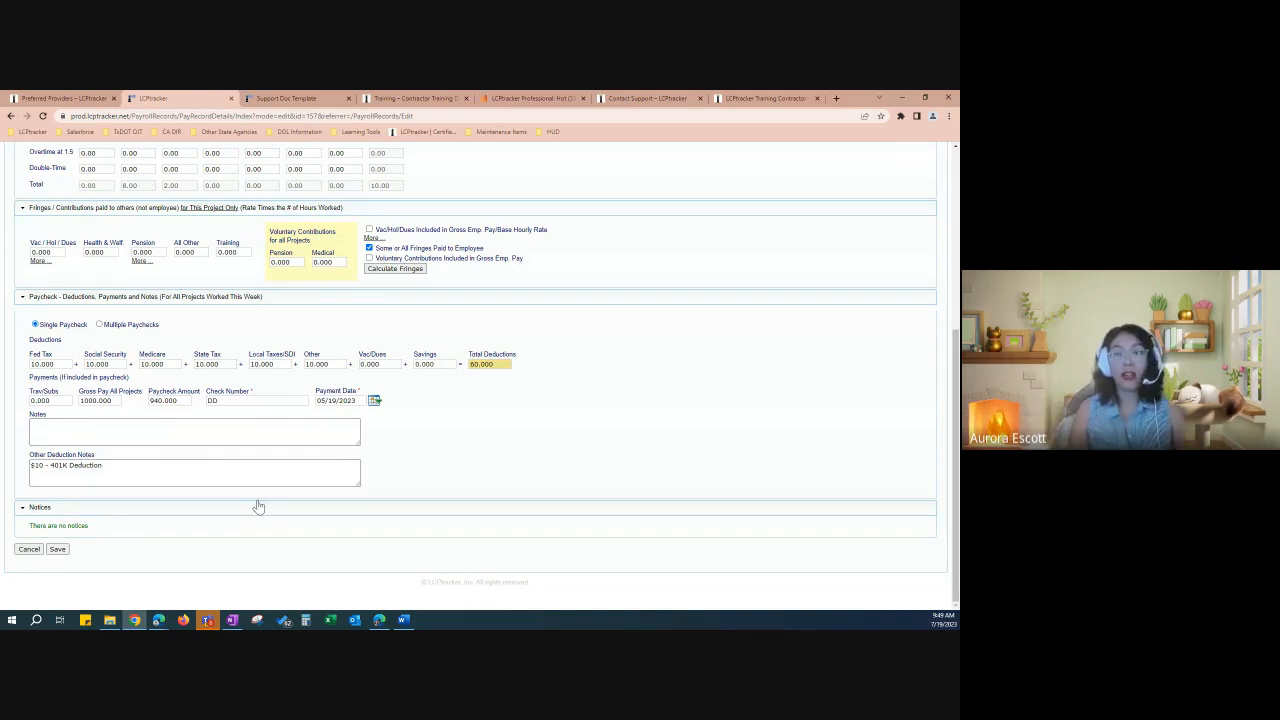
pyautogui.scroll(2, 258, 507)
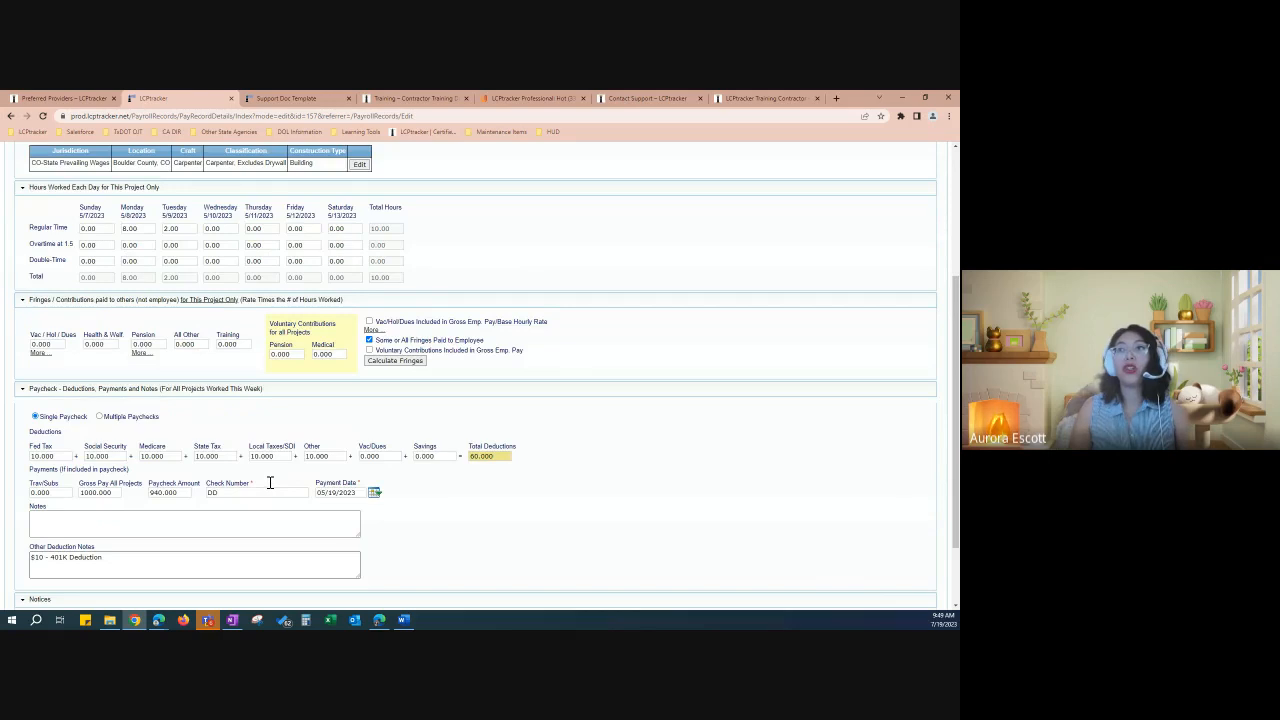
pyautogui.scroll(3, 269, 483)
pyautogui.scroll(1, 269, 491)
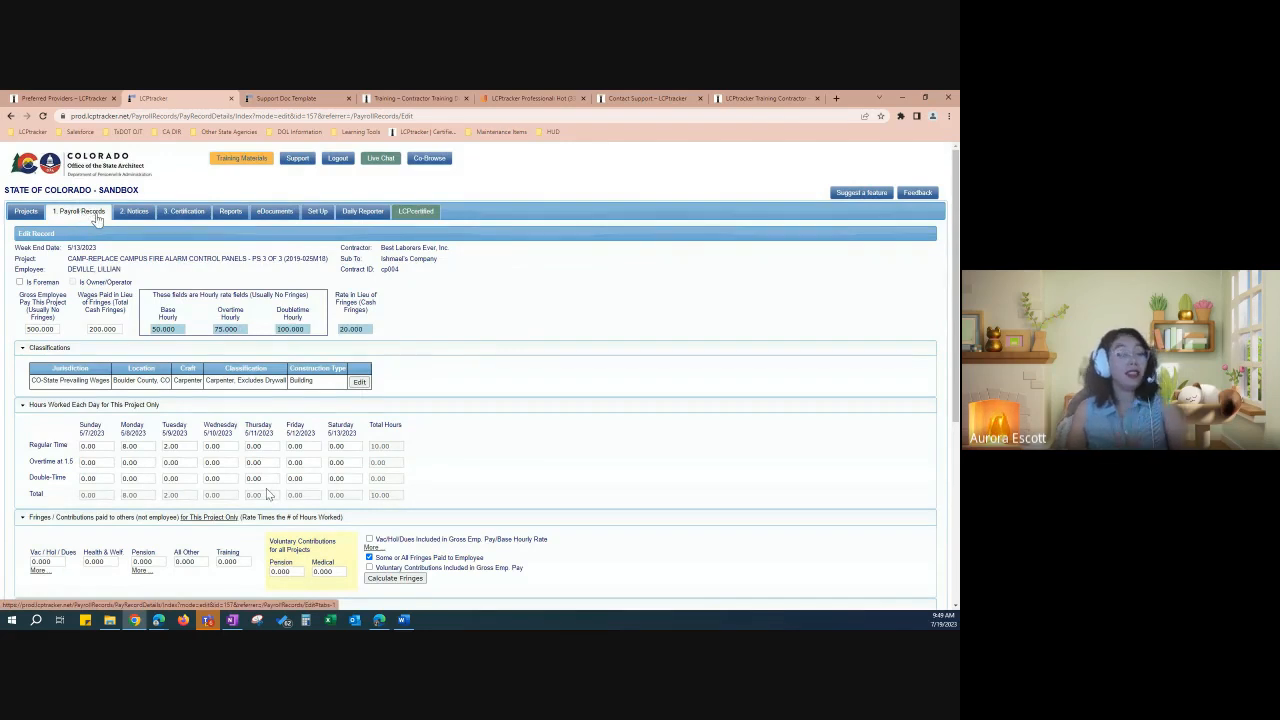
# Step: Open Contractor Notices and verify zero payroll notices with All Projects selected
pyautogui.click(138, 212)
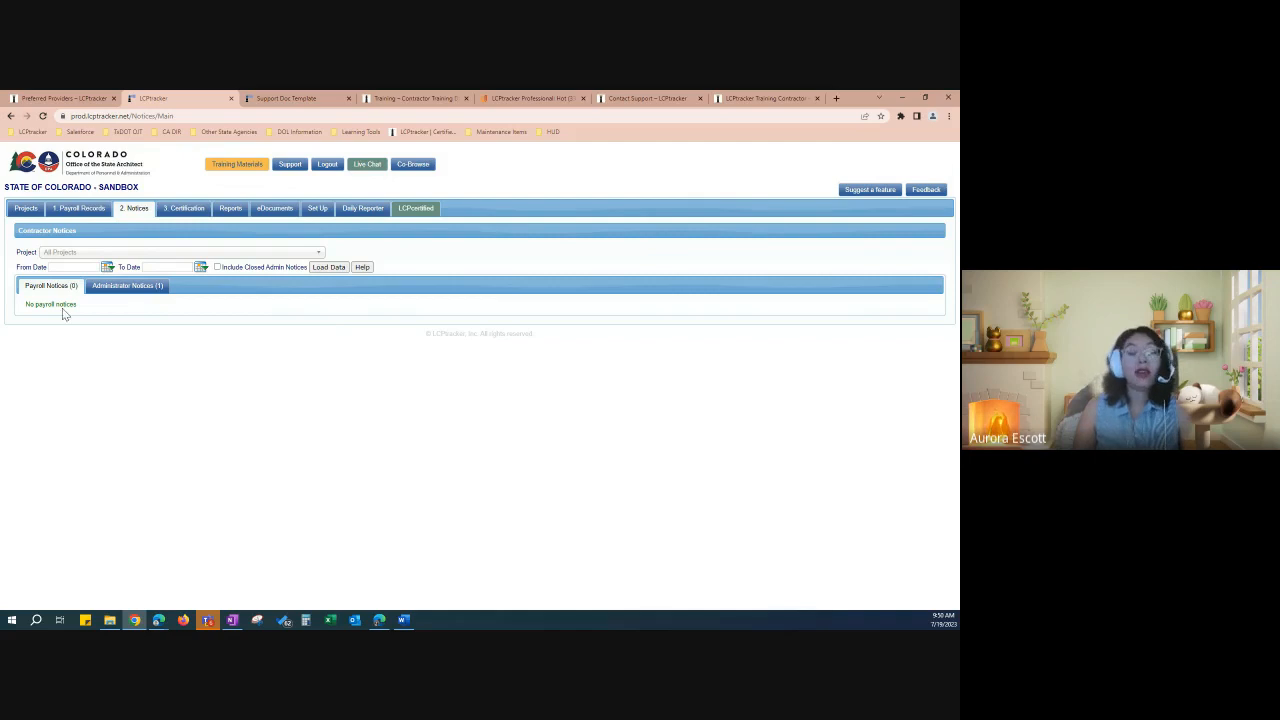
pyautogui.moveTo(65, 305); pyautogui.dragTo(27, 305)
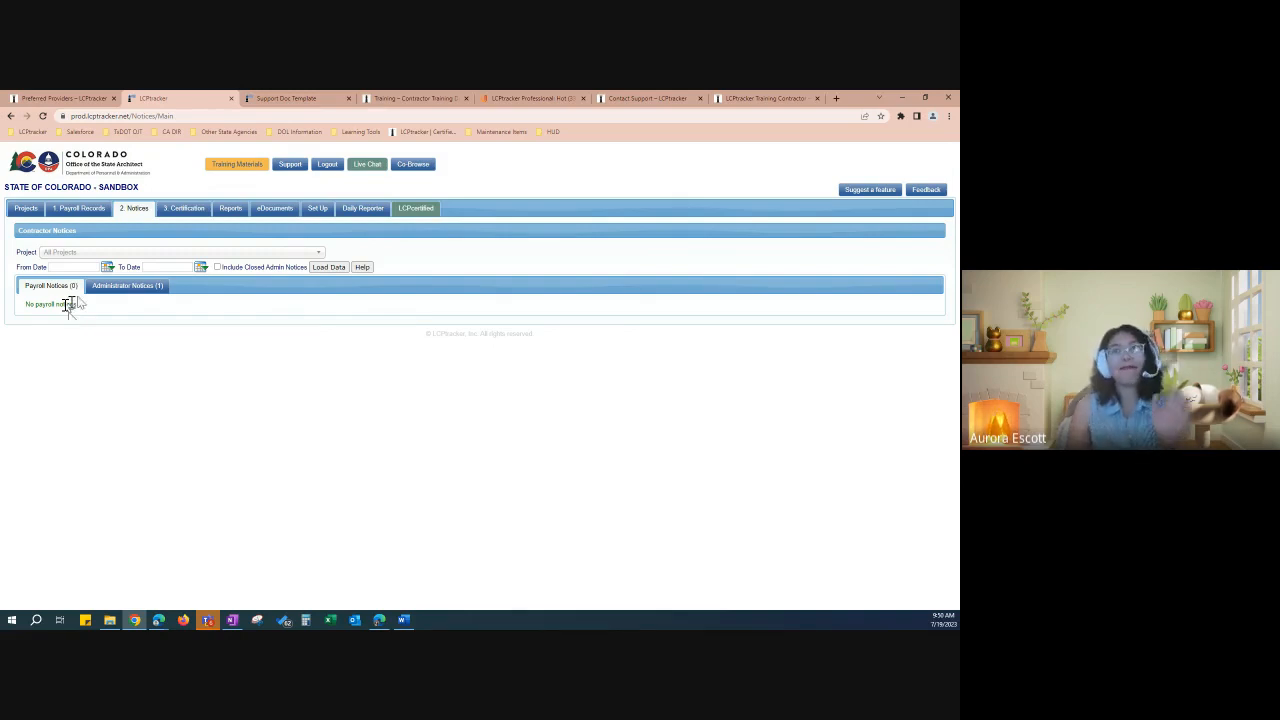
pyautogui.click(96, 255)
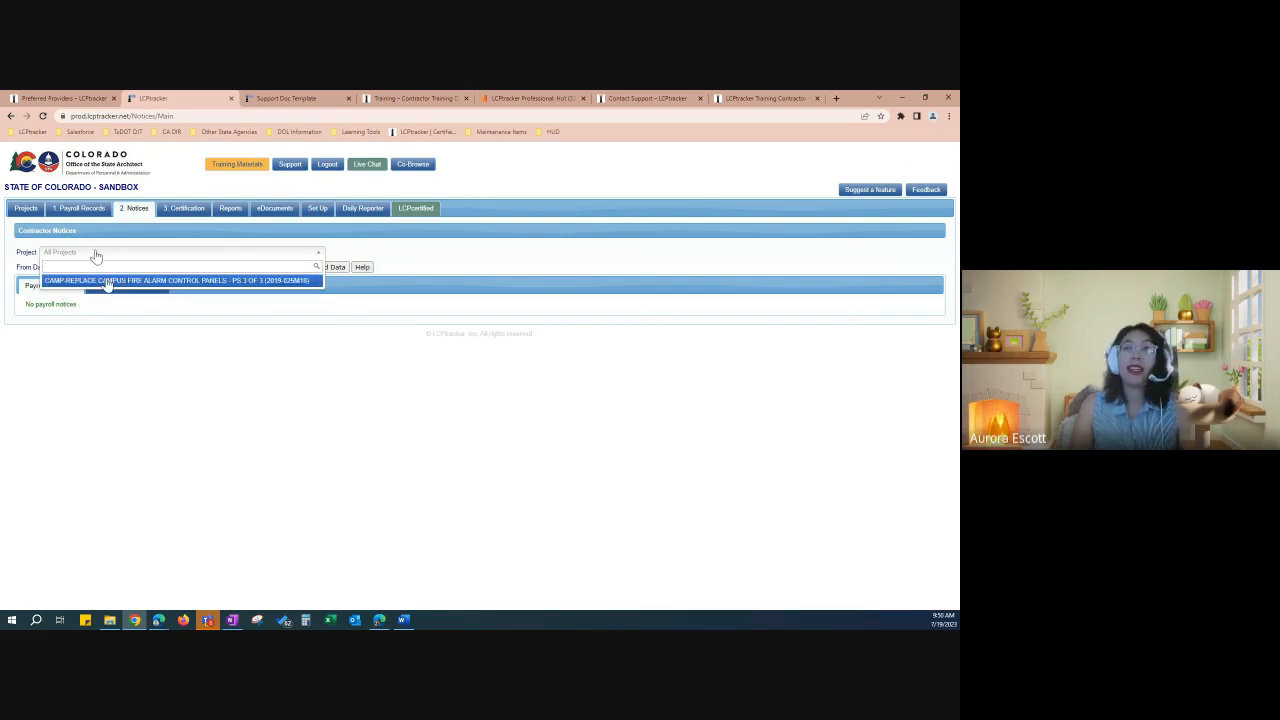
pyautogui.click(126, 308)
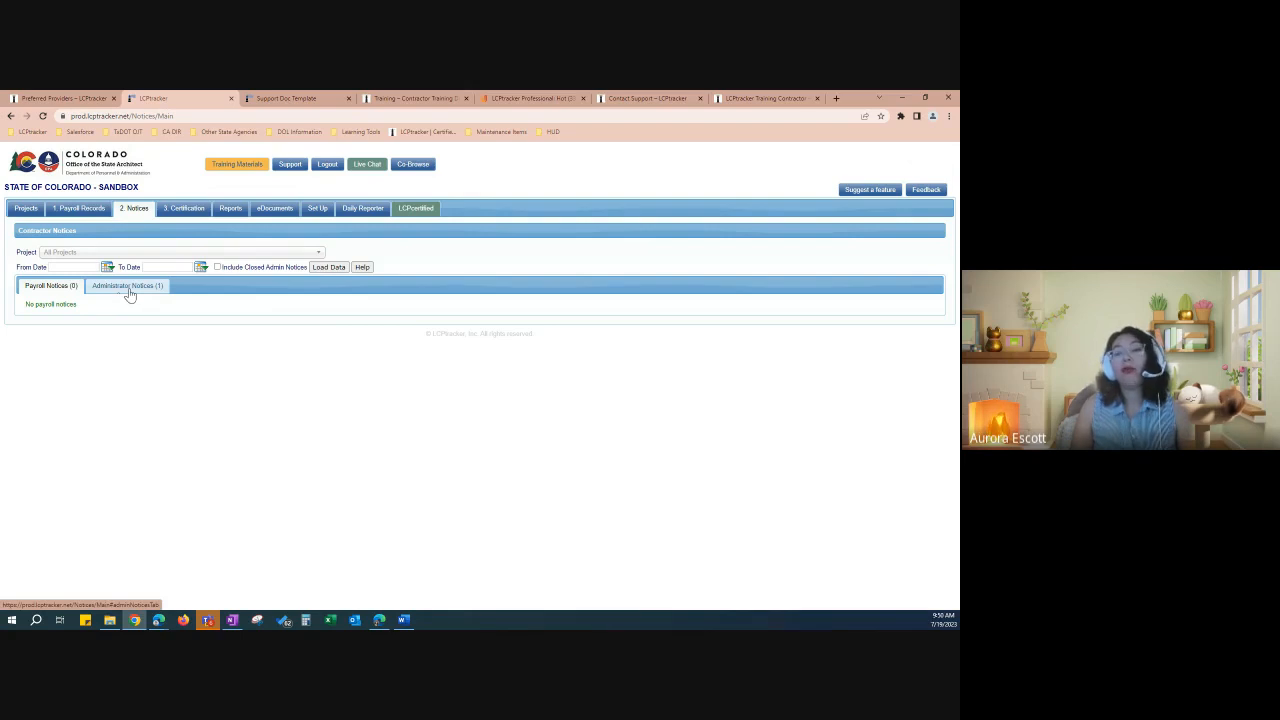
pyautogui.click(129, 290)
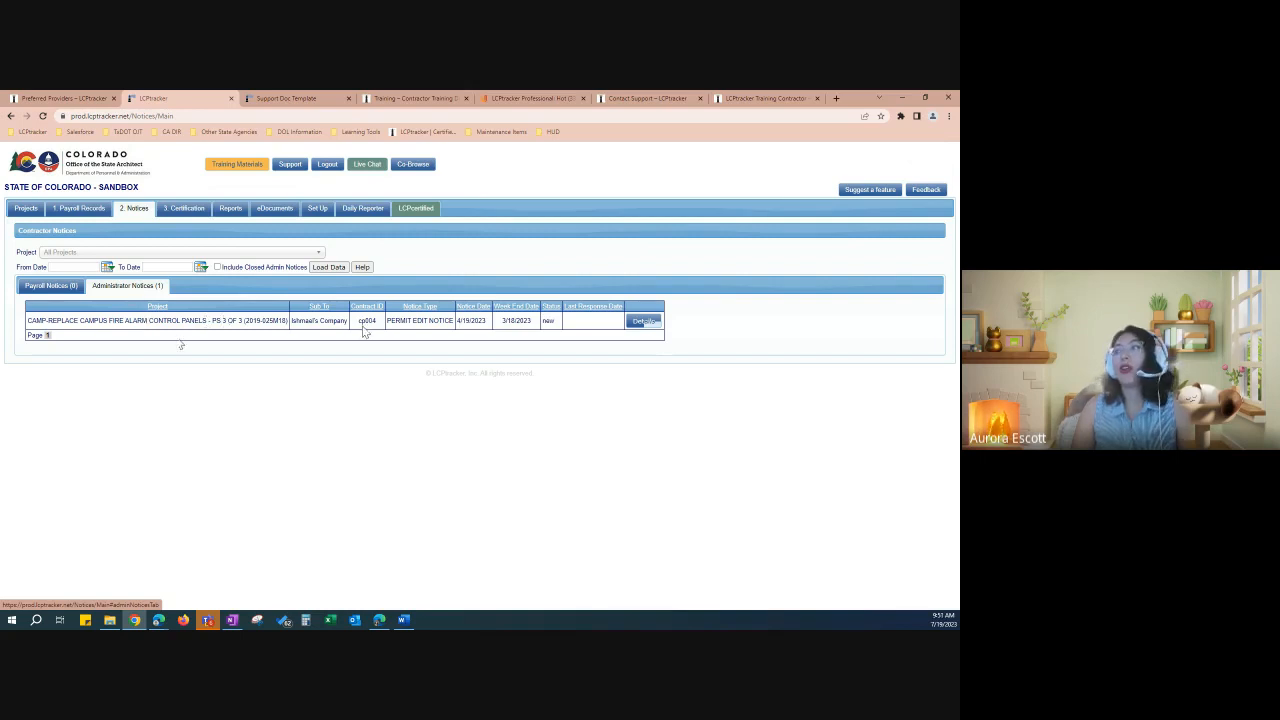
pyautogui.moveTo(386, 322); pyautogui.dragTo(451, 320)
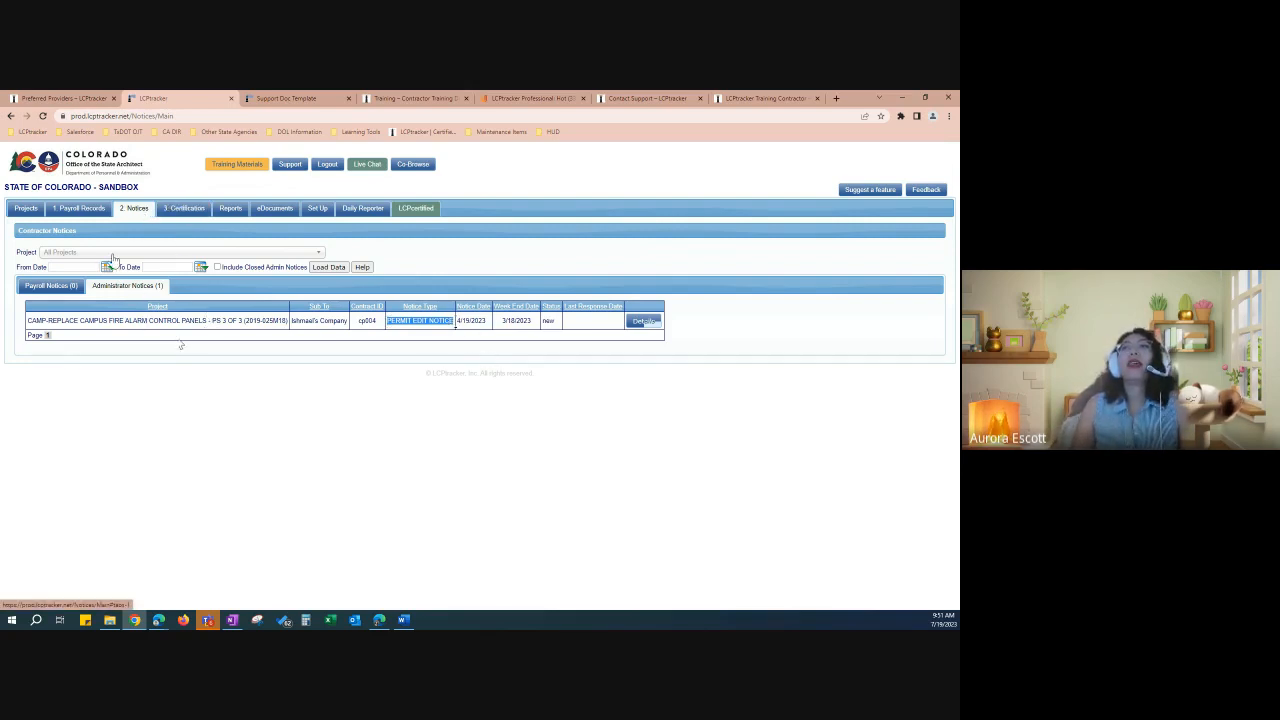
pyautogui.click(60, 286)
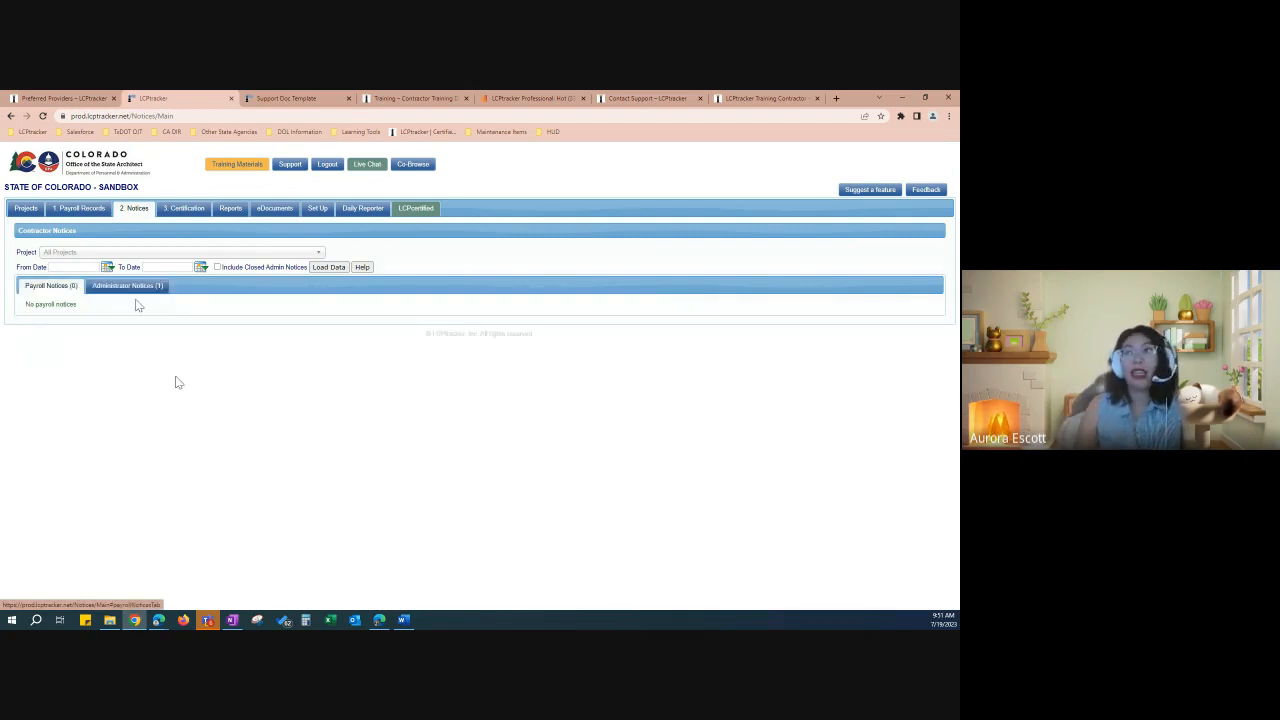
# Step: Certify the CAMP-REPLACE campus fire alarm project (last payroll 9, 5/6/2023) with no work activity this week
pyautogui.click(180, 212)
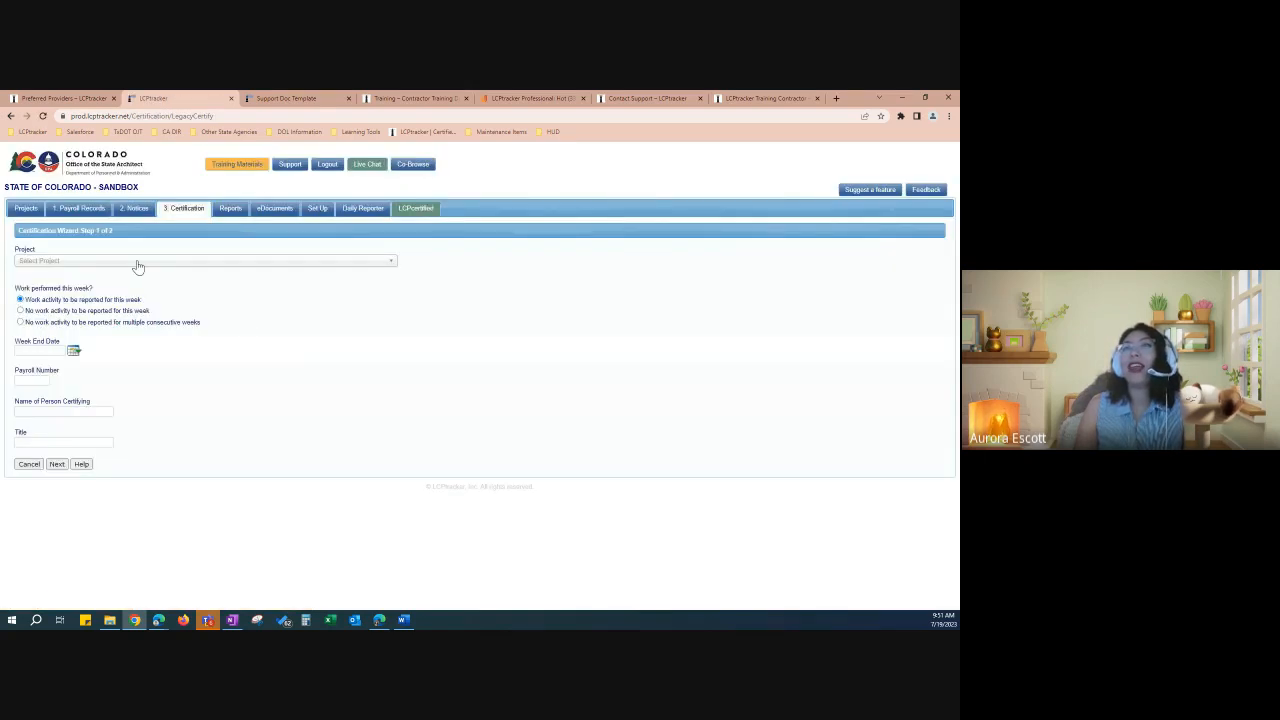
pyautogui.click(138, 262)
pyautogui.click(146, 289)
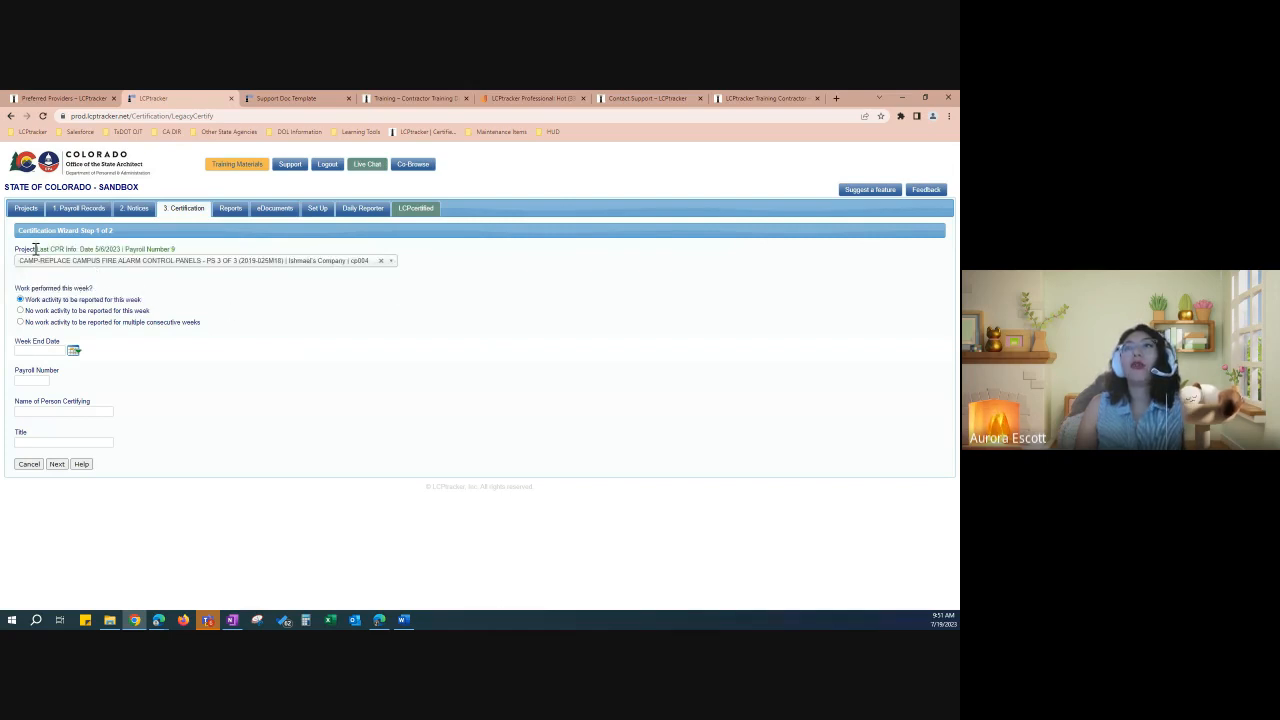
pyautogui.moveTo(36, 249); pyautogui.dragTo(121, 250)
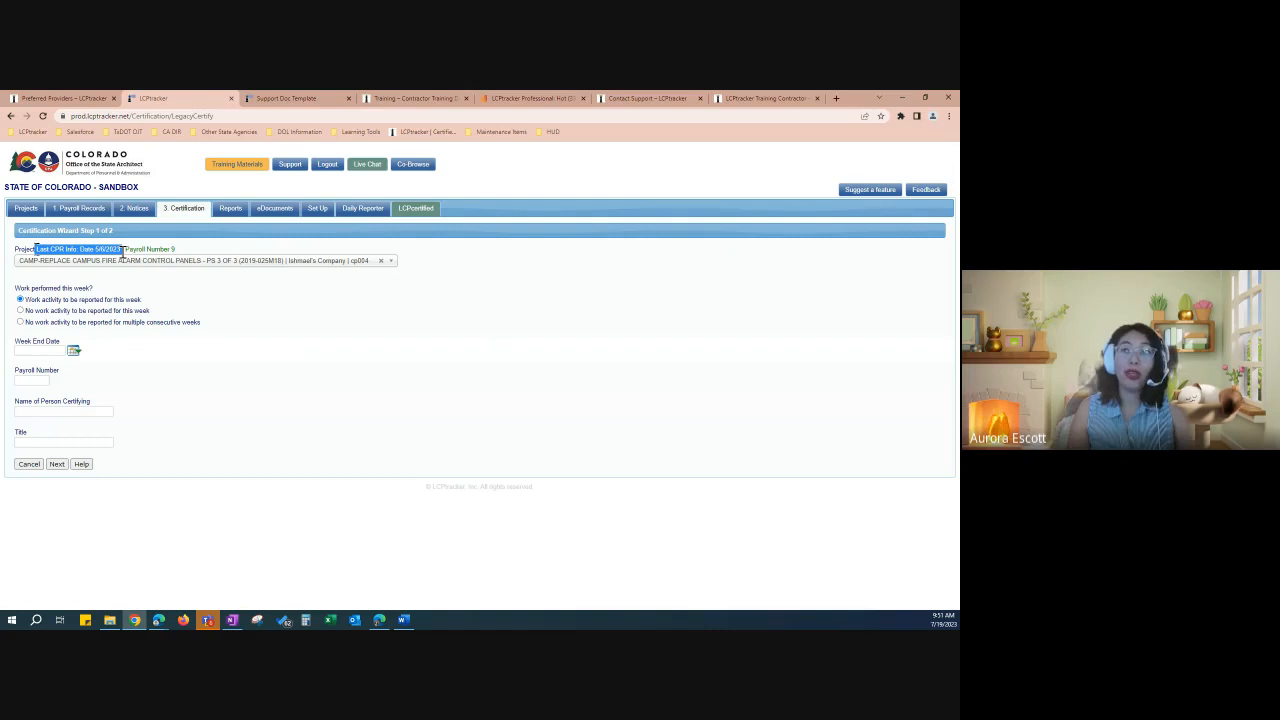
pyautogui.moveTo(122, 250); pyautogui.dragTo(180, 250)
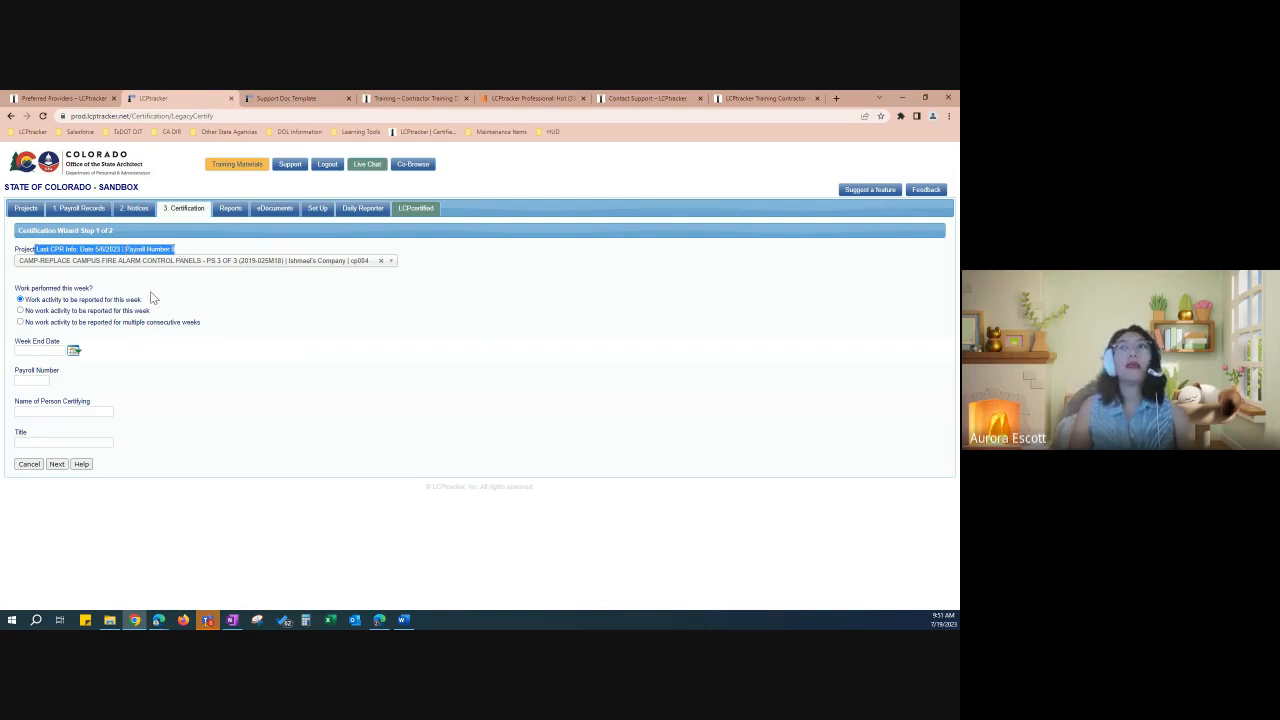
pyautogui.click(183, 254)
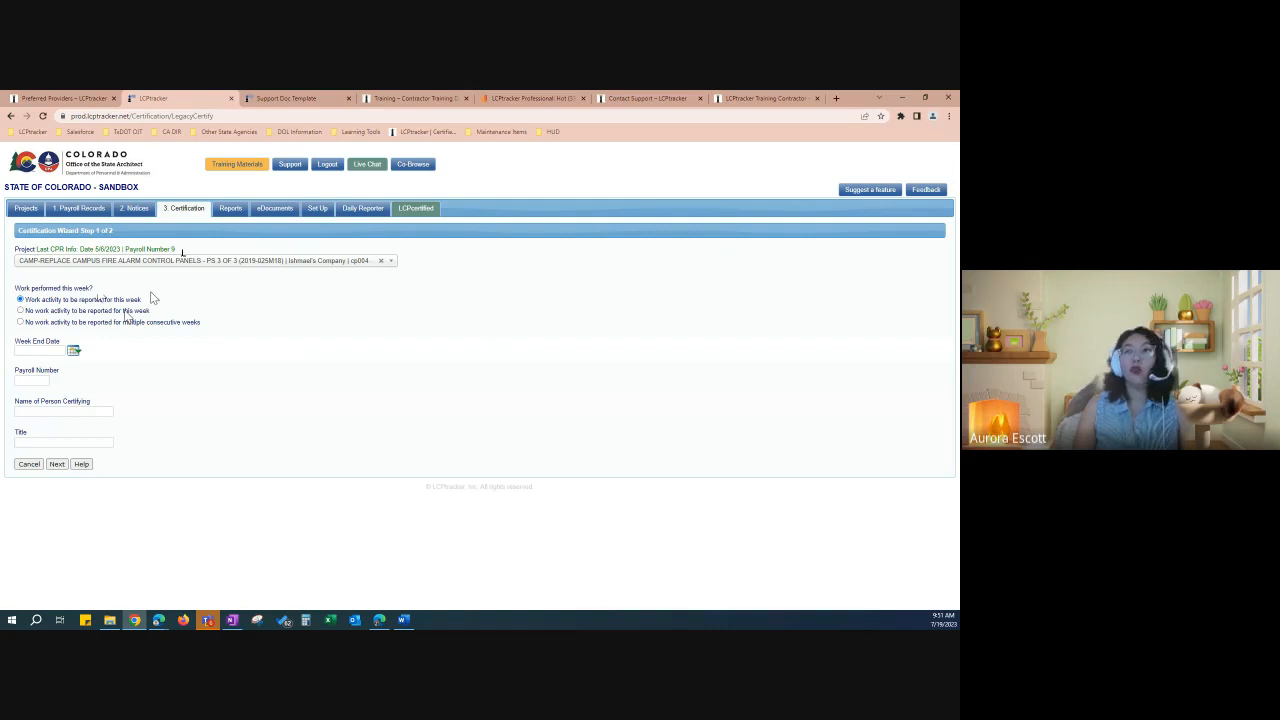
pyautogui.click(124, 311)
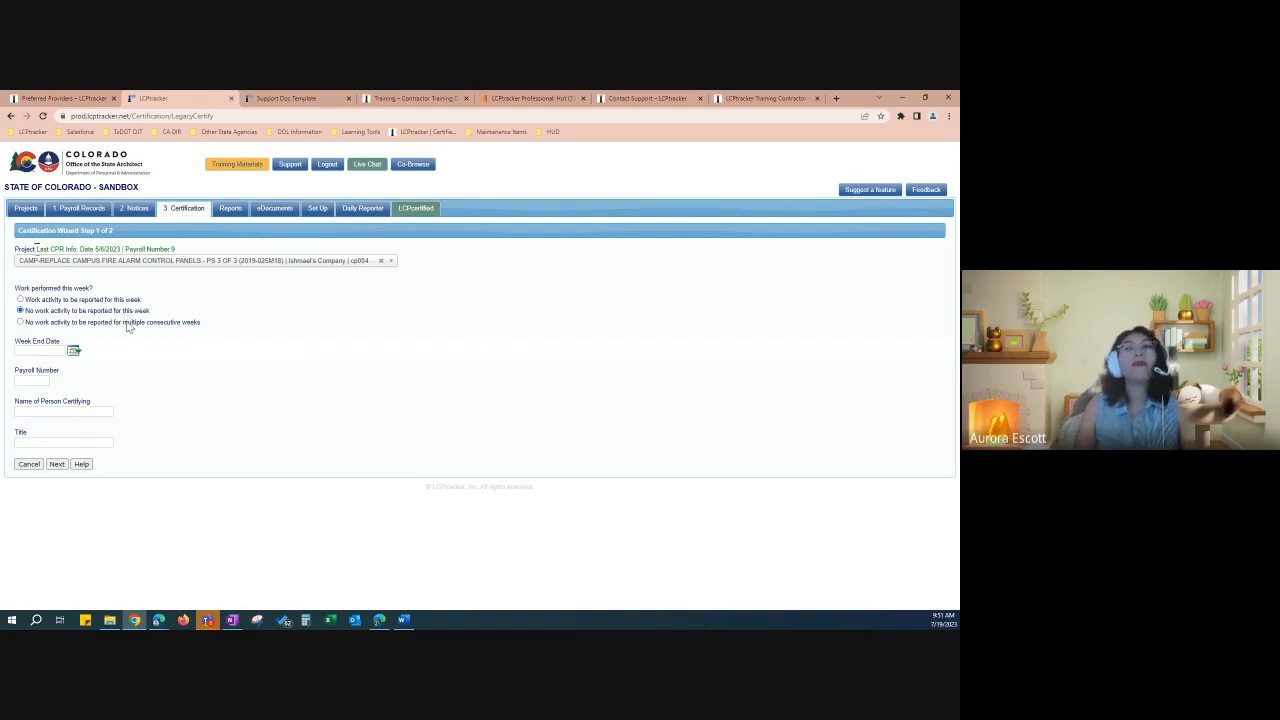
# Step: Switch to reporting work activity this week and set the week end date to 05/13/2023
pyautogui.click(127, 325)
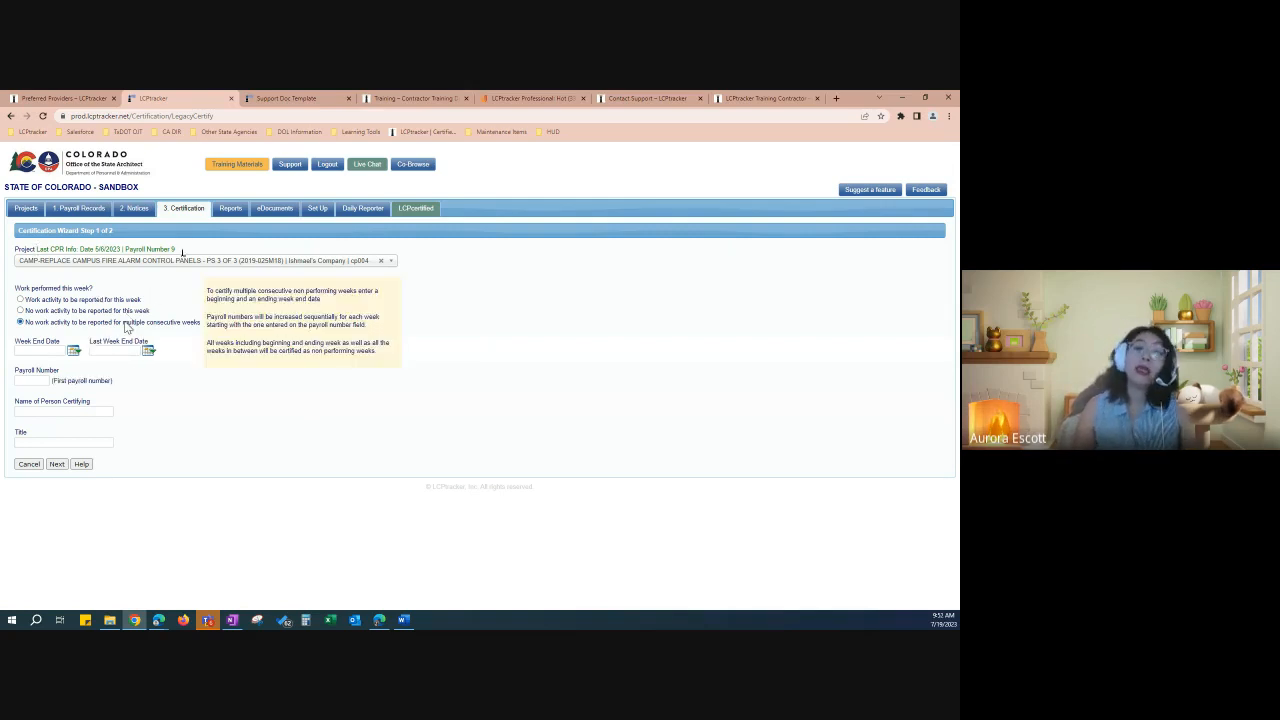
pyautogui.click(113, 302)
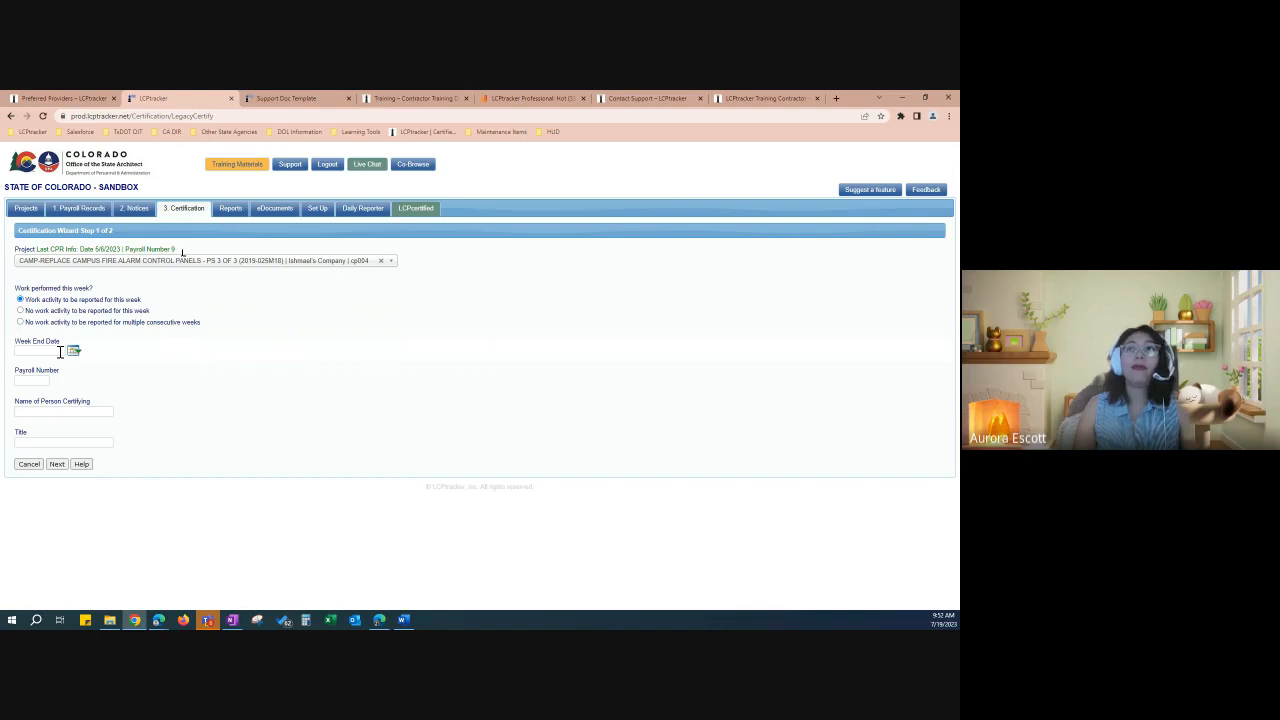
pyautogui.moveTo(121, 250); pyautogui.dragTo(86, 264)
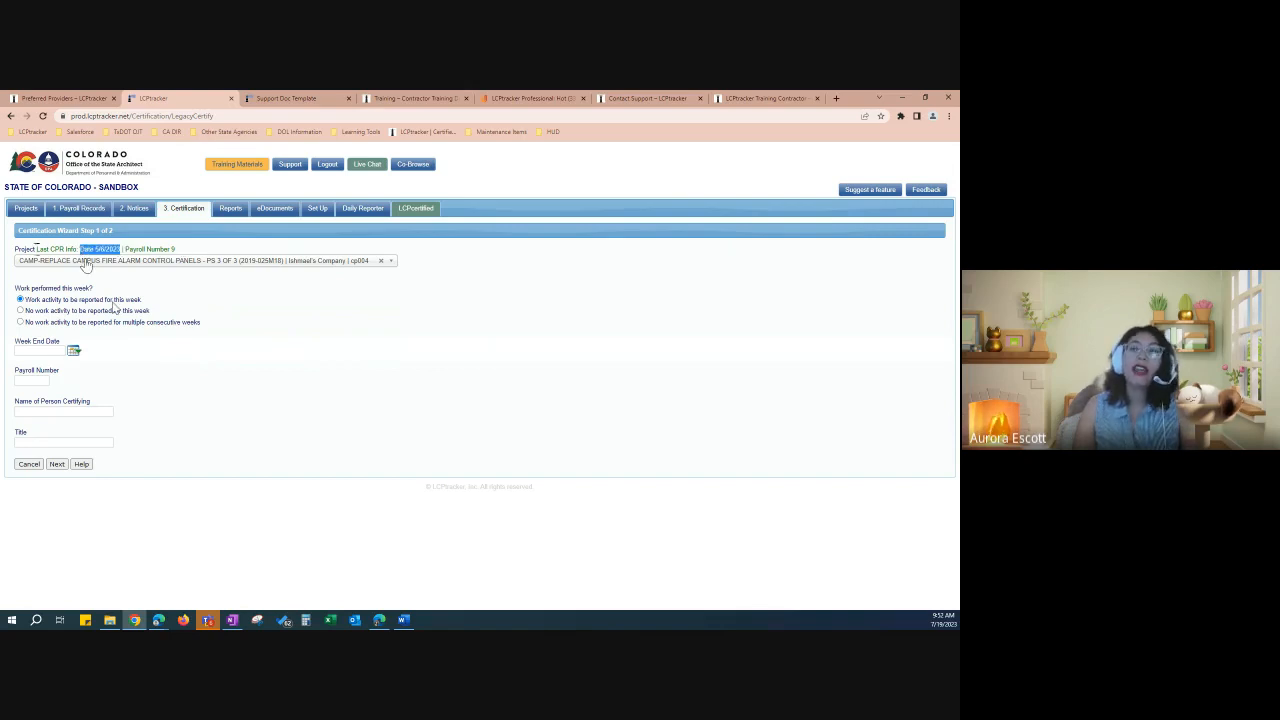
pyautogui.click(74, 351)
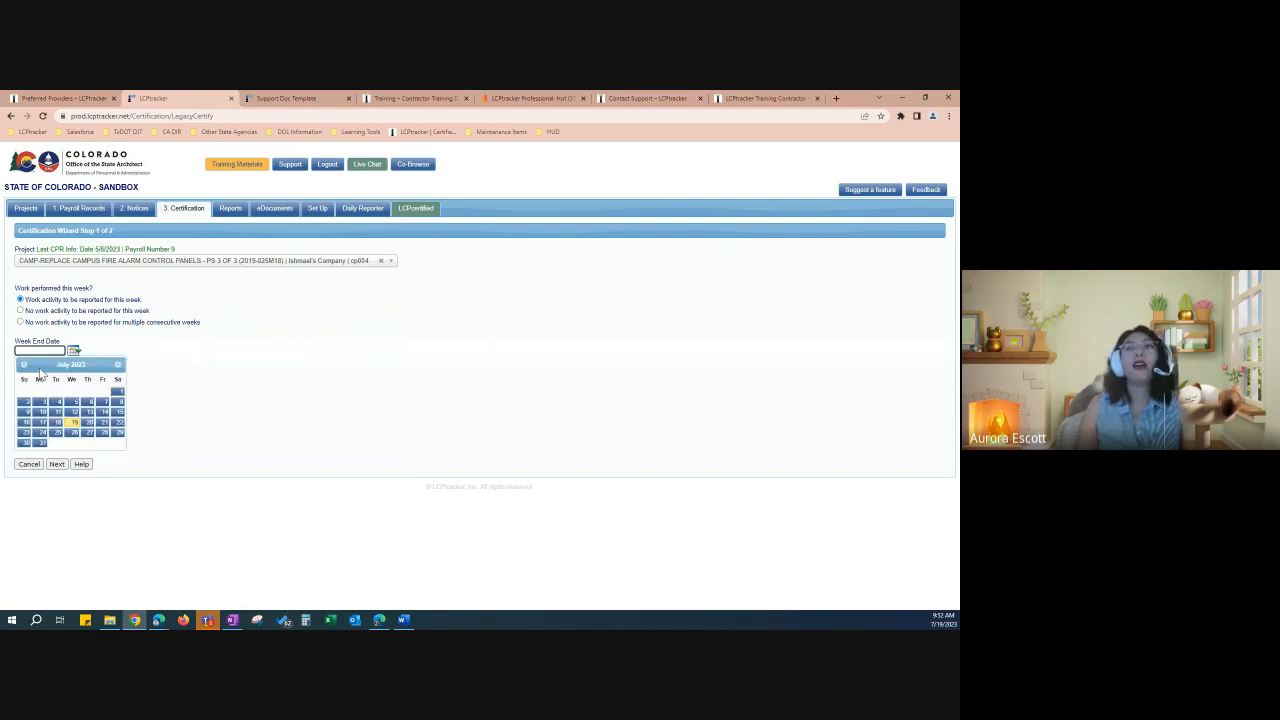
pyautogui.click(24, 365)
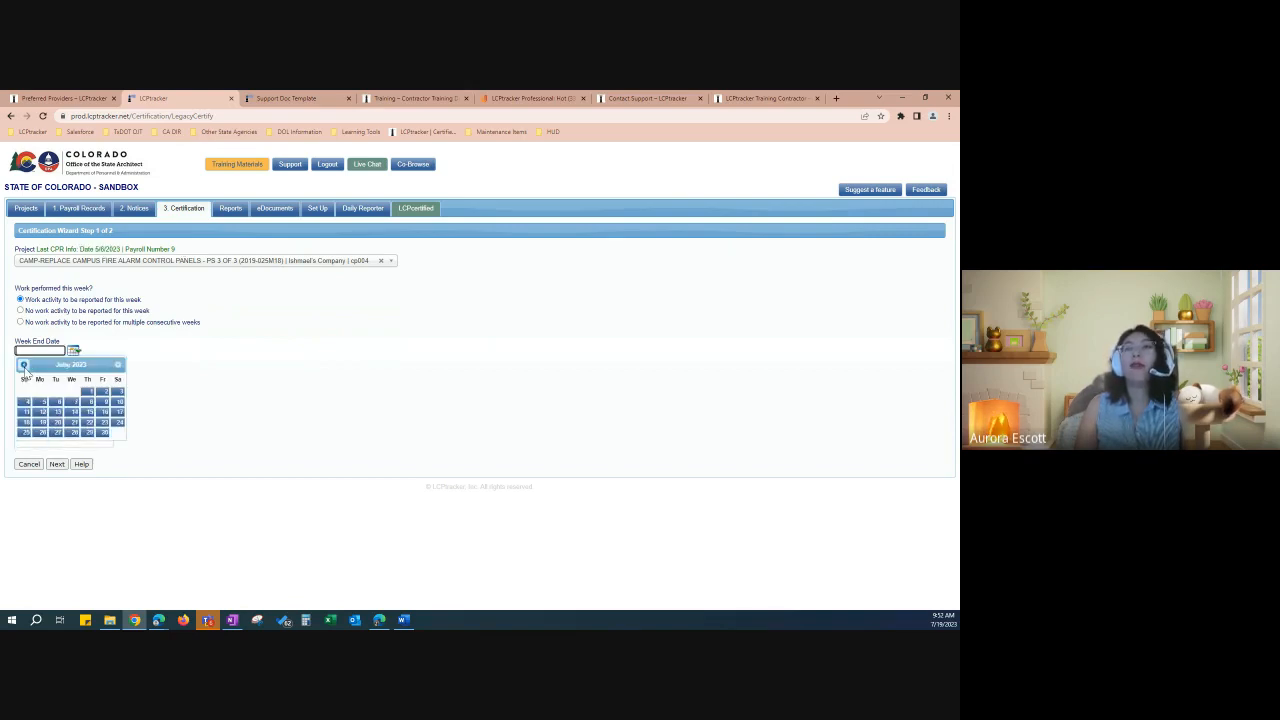
pyautogui.click(24, 365)
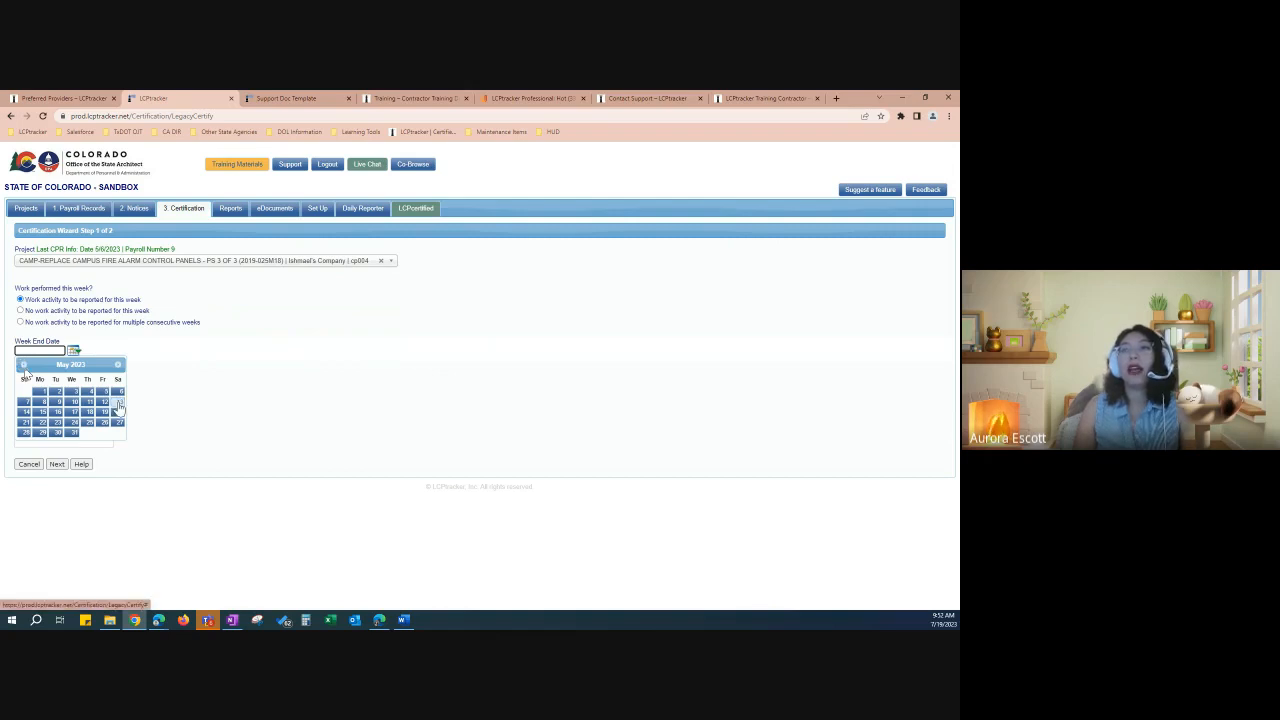
pyautogui.click(118, 403)
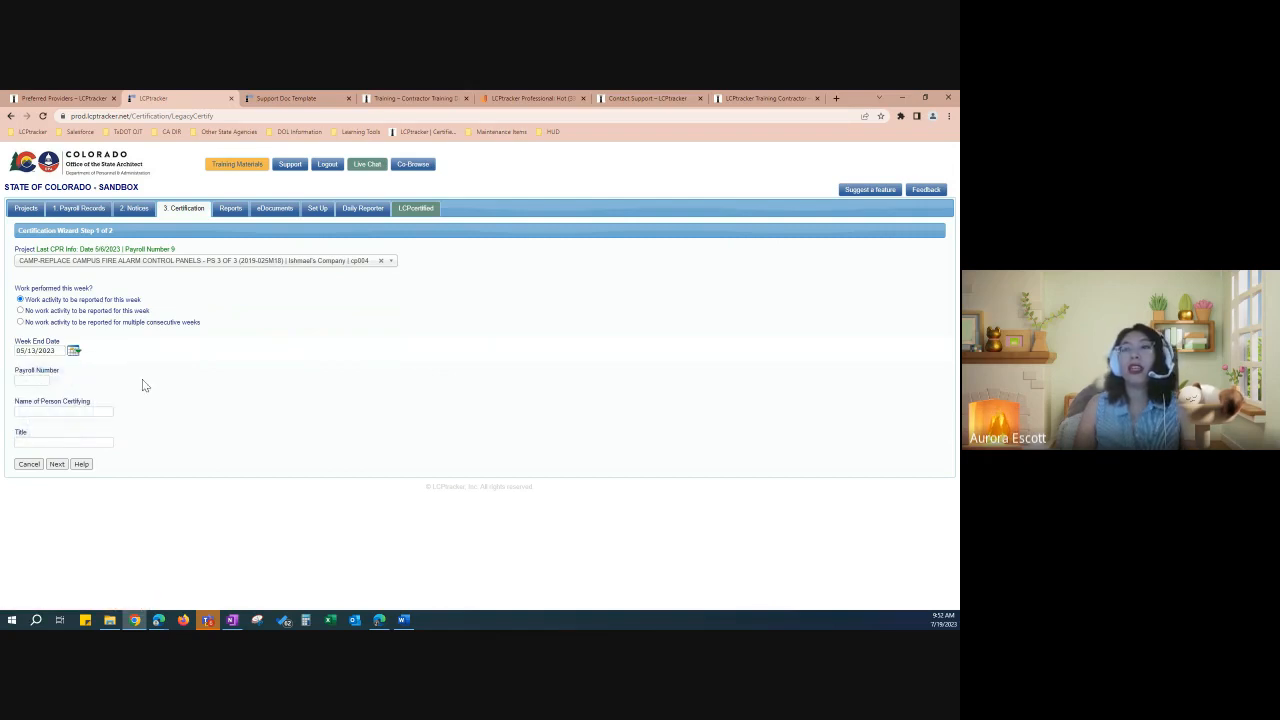
# Step: Enter payroll number 10, the saved certifier name and title Payroll Specialist, then continue
pyautogui.click(39, 382)
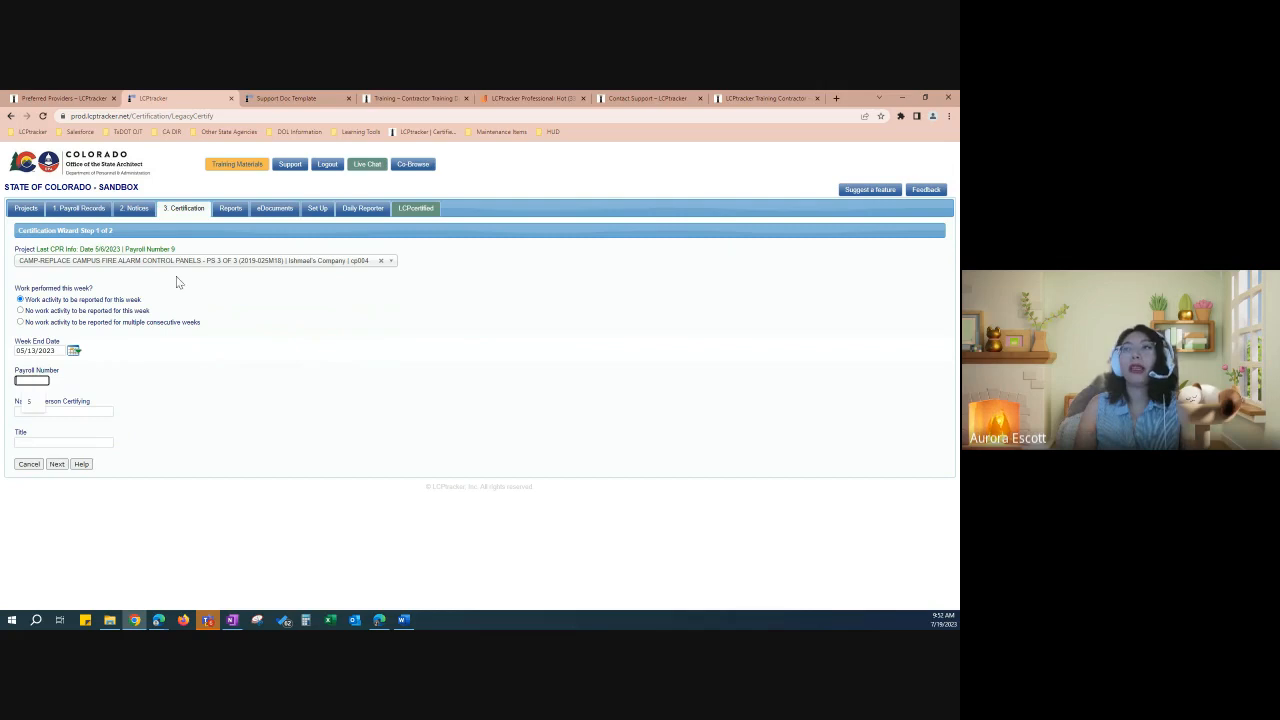
pyautogui.write('10')
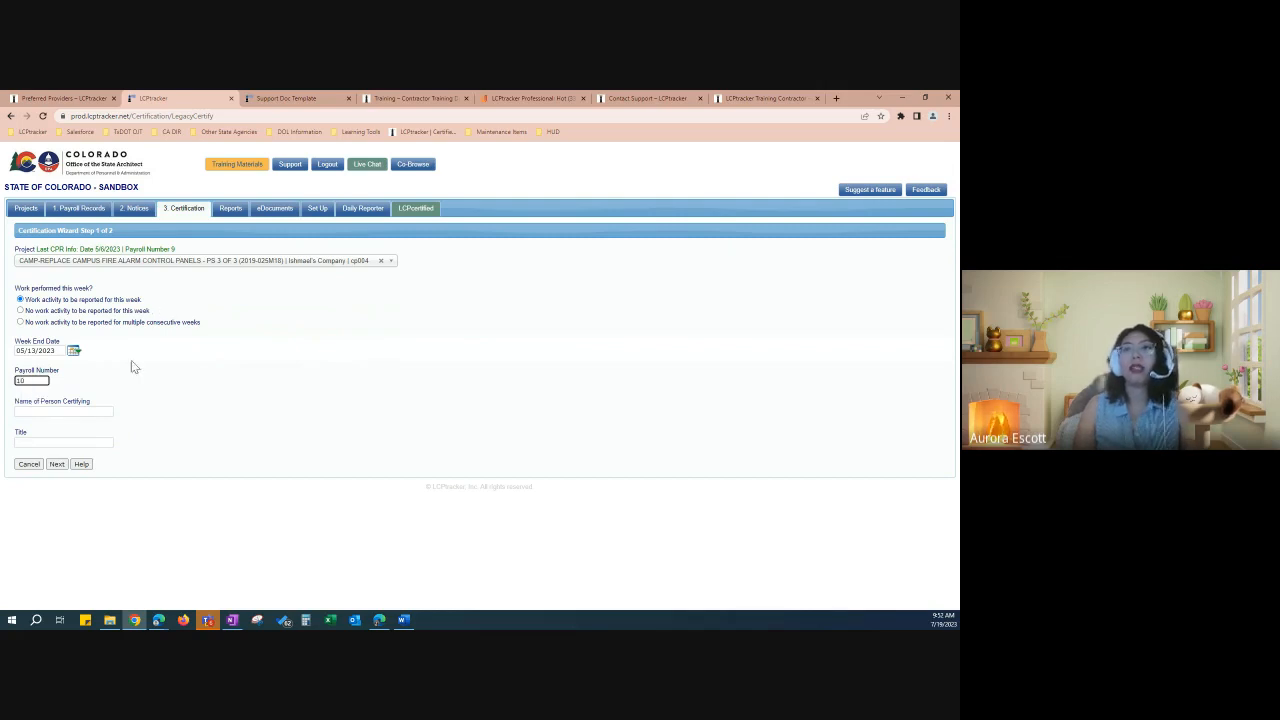
pyautogui.click(85, 412)
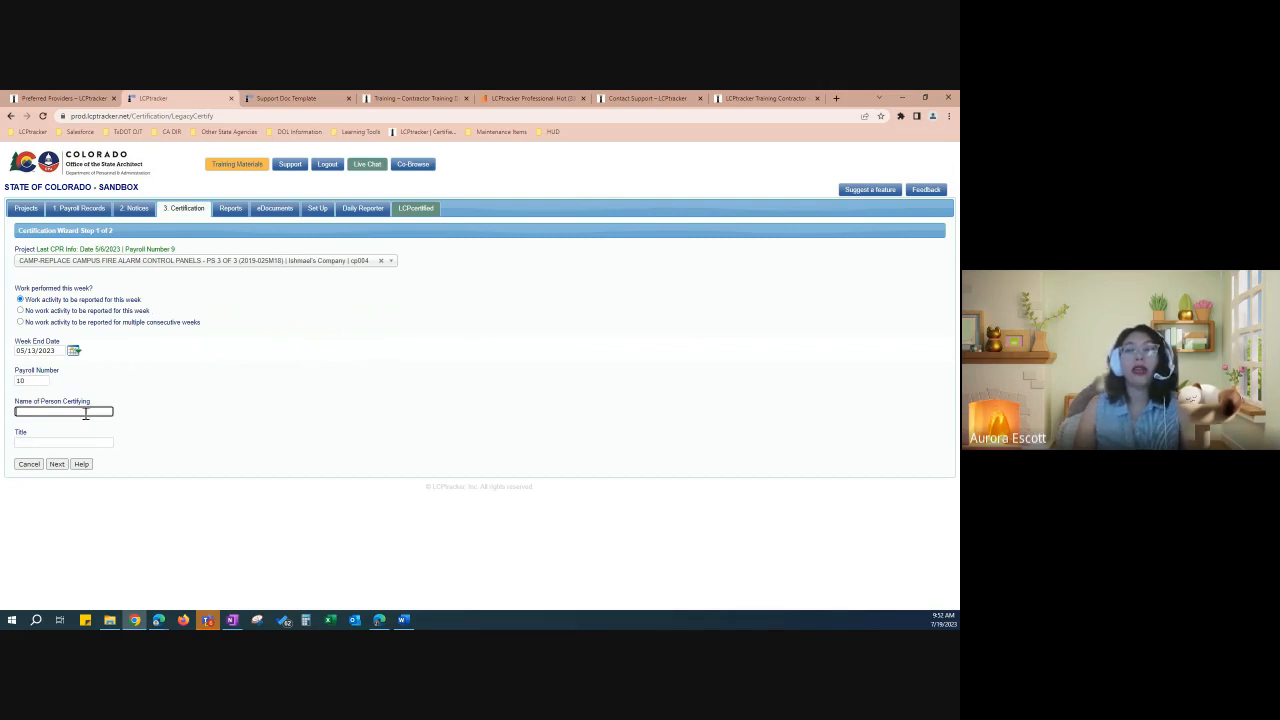
pyautogui.click(85, 412)
pyautogui.click(98, 436)
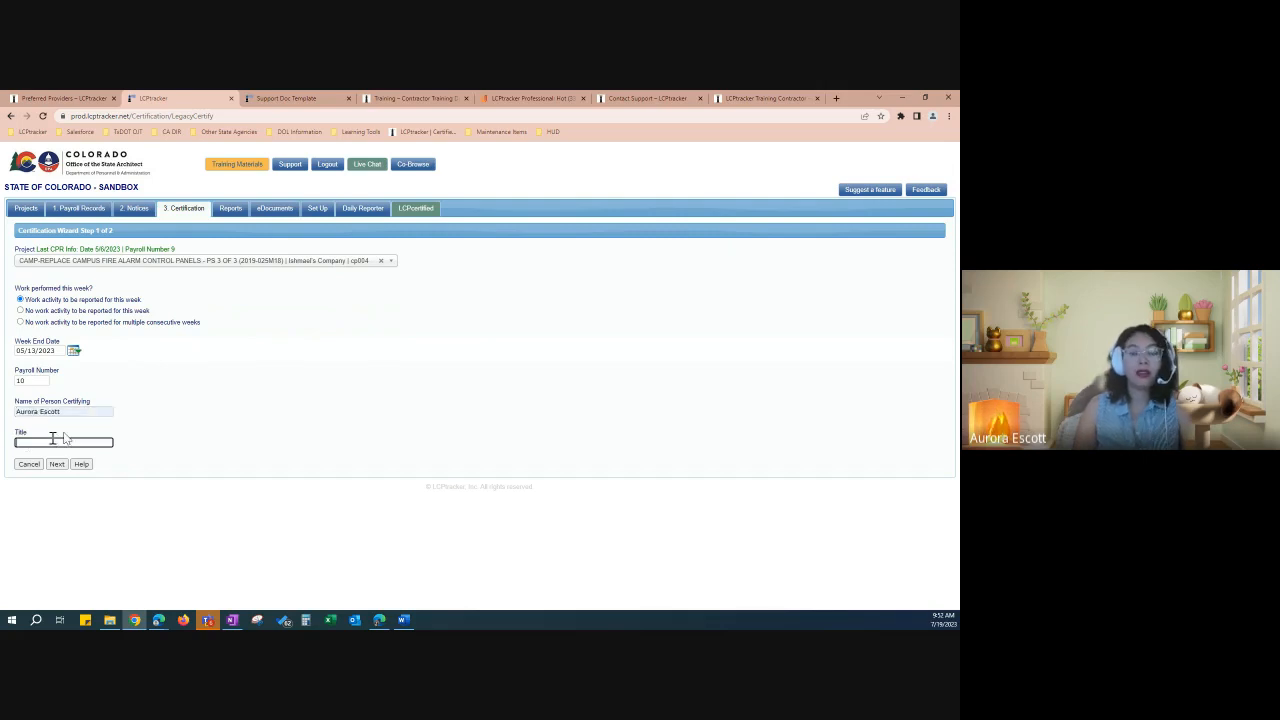
pyautogui.click(64, 440)
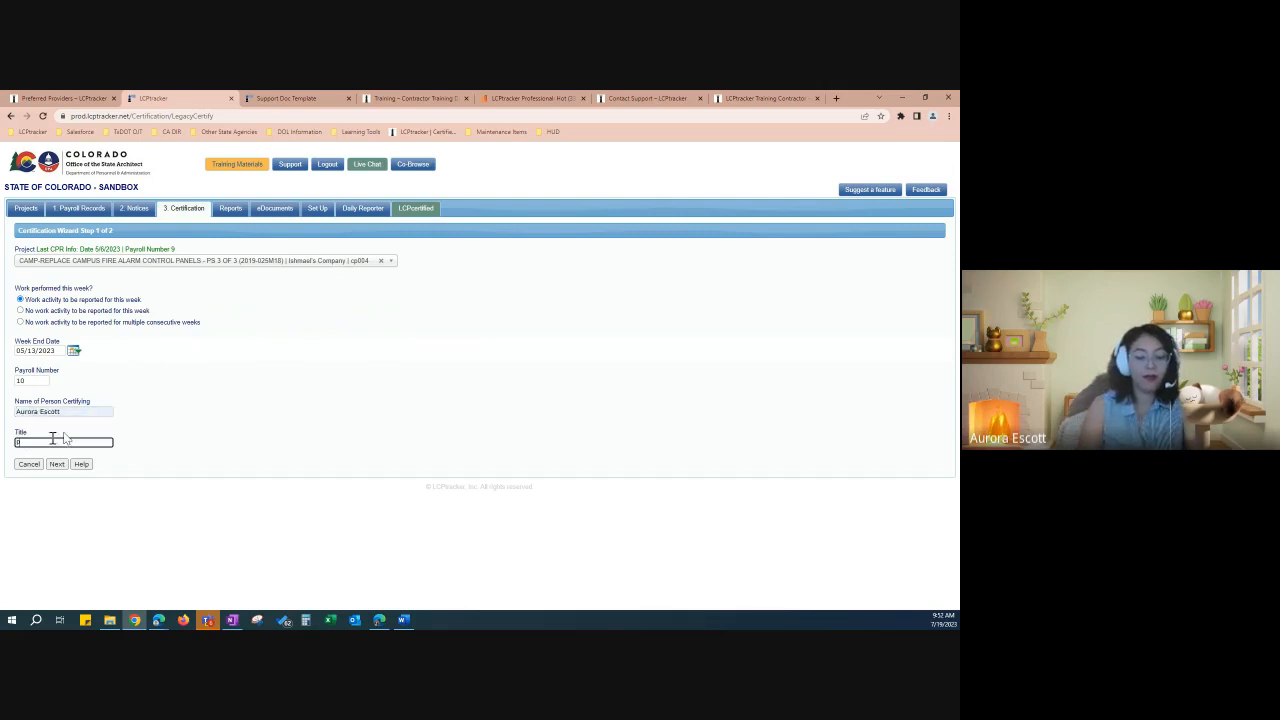
pyautogui.write('Payroll')
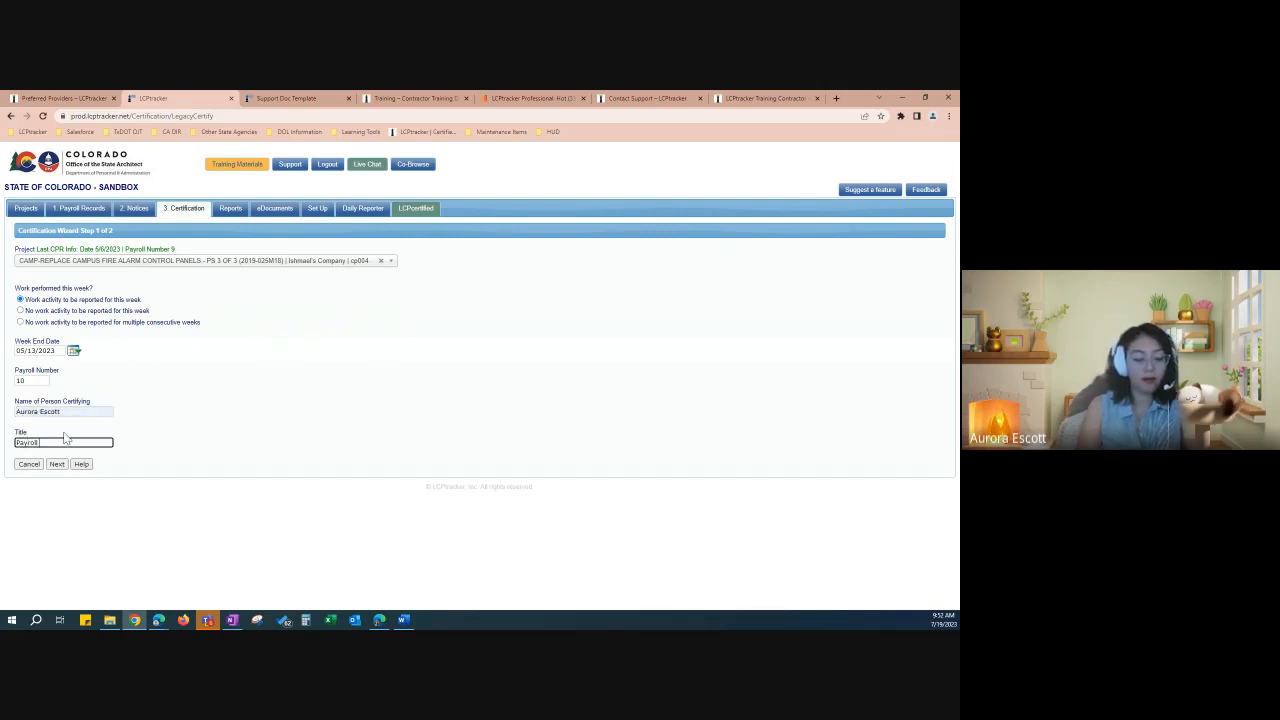
pyautogui.write(' Specialist')
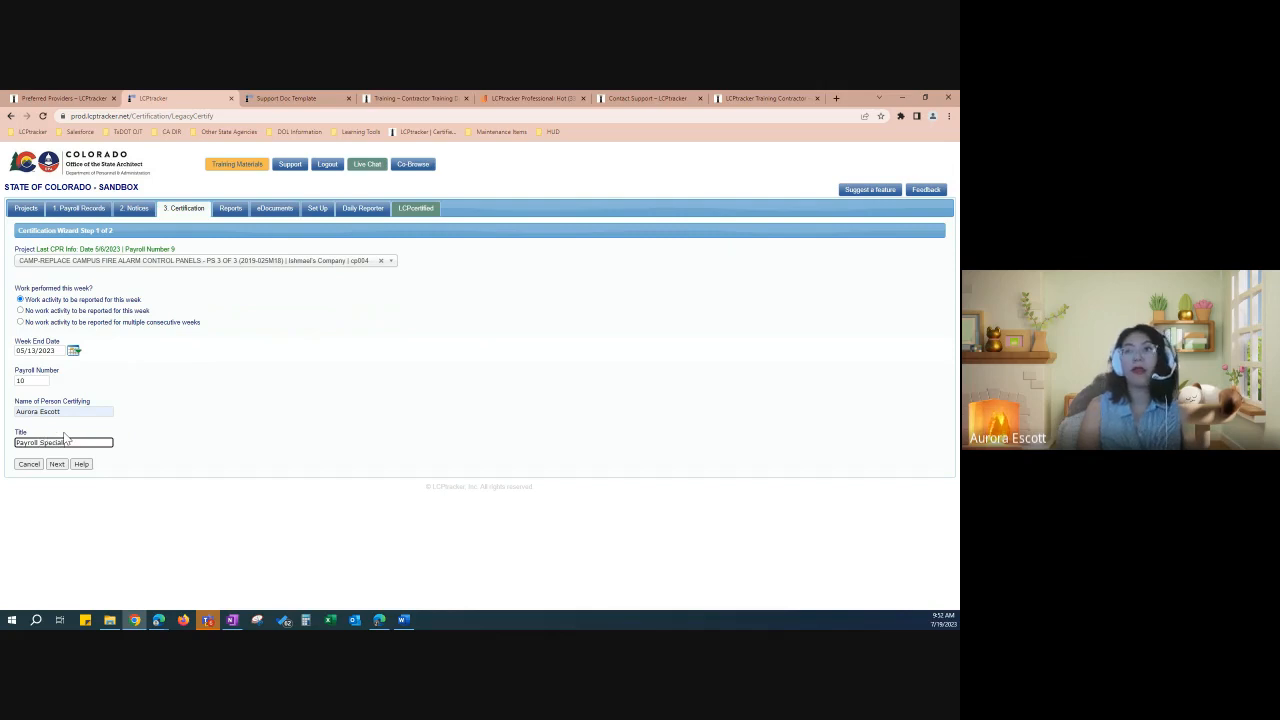
pyautogui.click(102, 434)
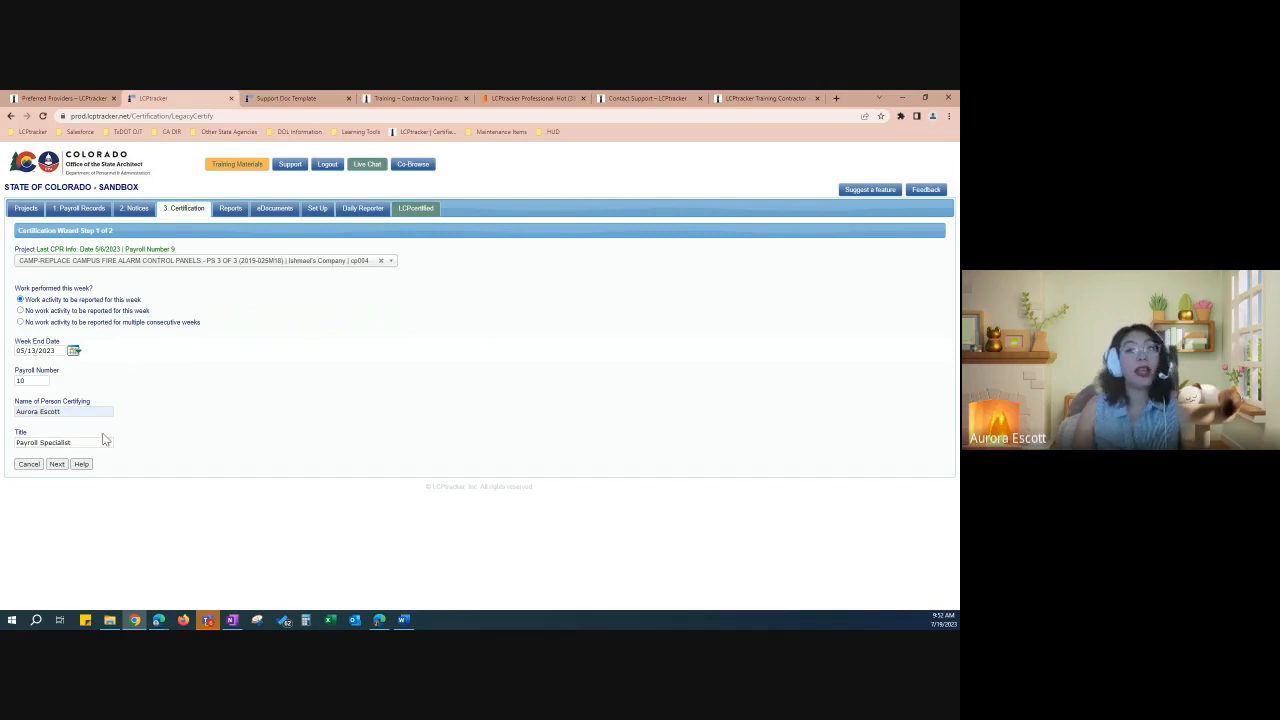
pyautogui.click(57, 464)
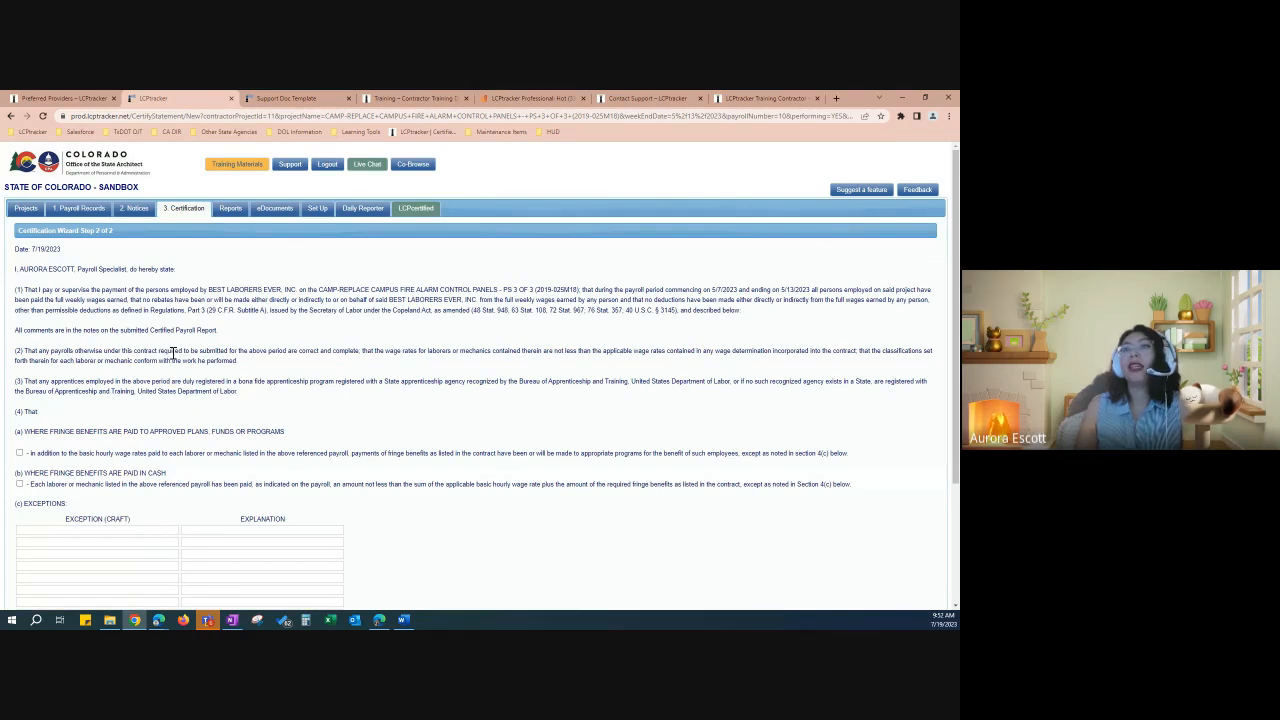
# Step: Review the compliance statement's fringe benefits wording on approved plans, funds or programs
pyautogui.scroll(-2, 155, 363)
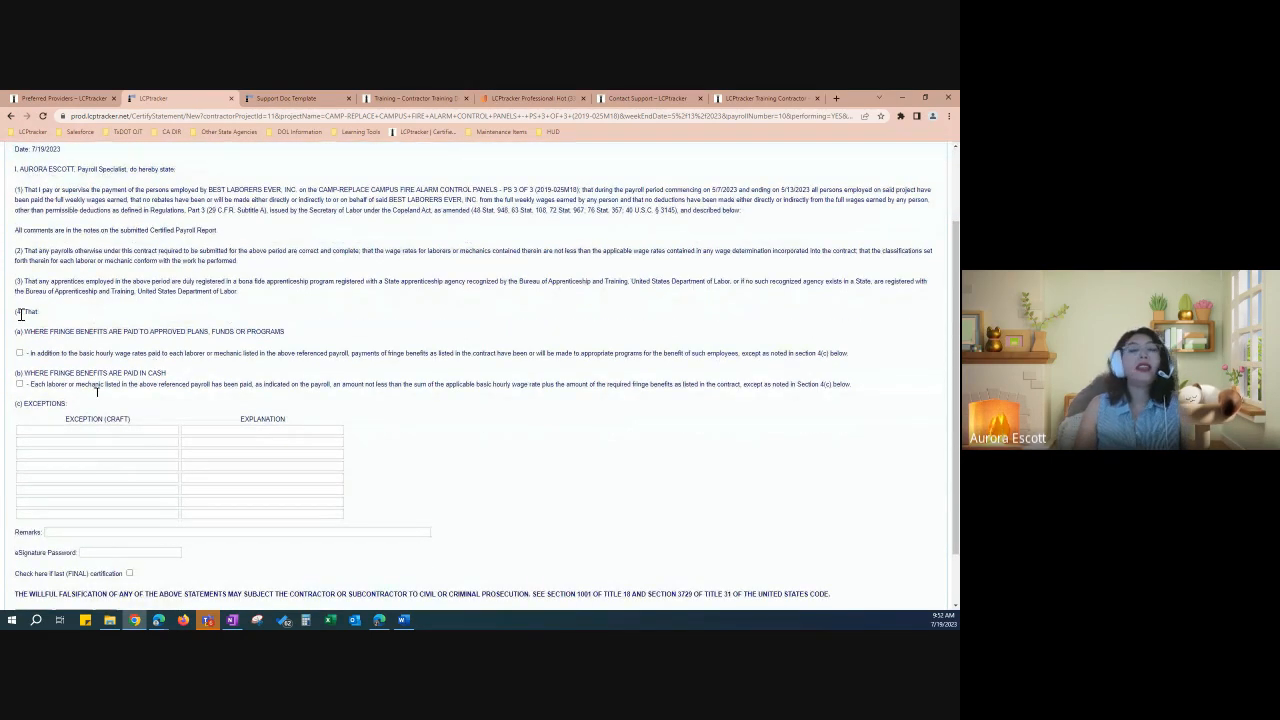
pyautogui.scroll(1, 503, 406)
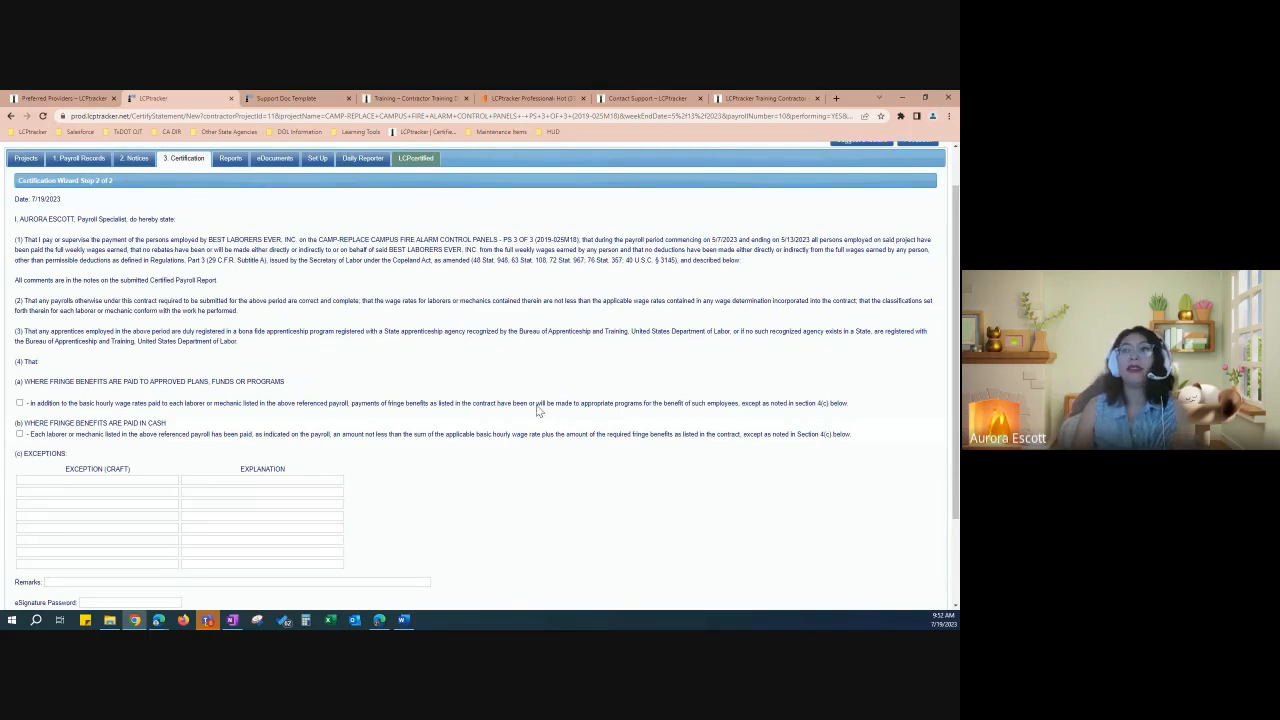
pyautogui.scroll(-1, 72, 405)
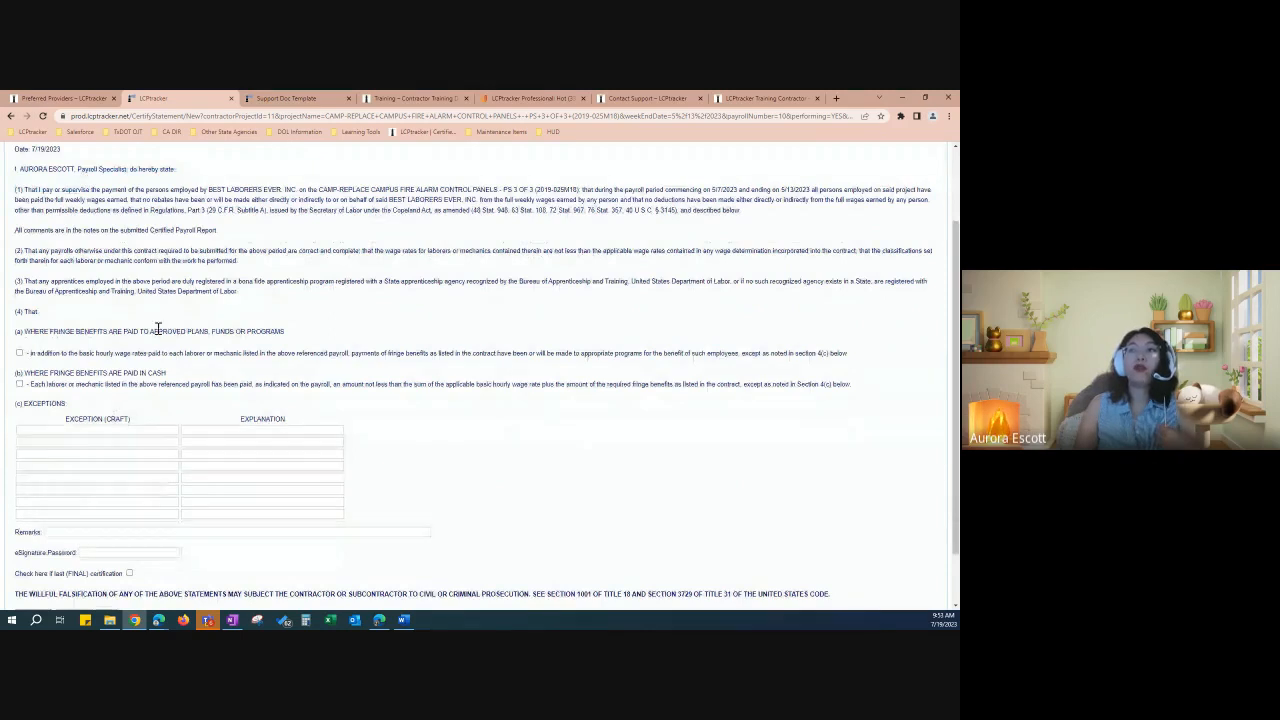
pyautogui.moveTo(151, 331); pyautogui.dragTo(282, 330)
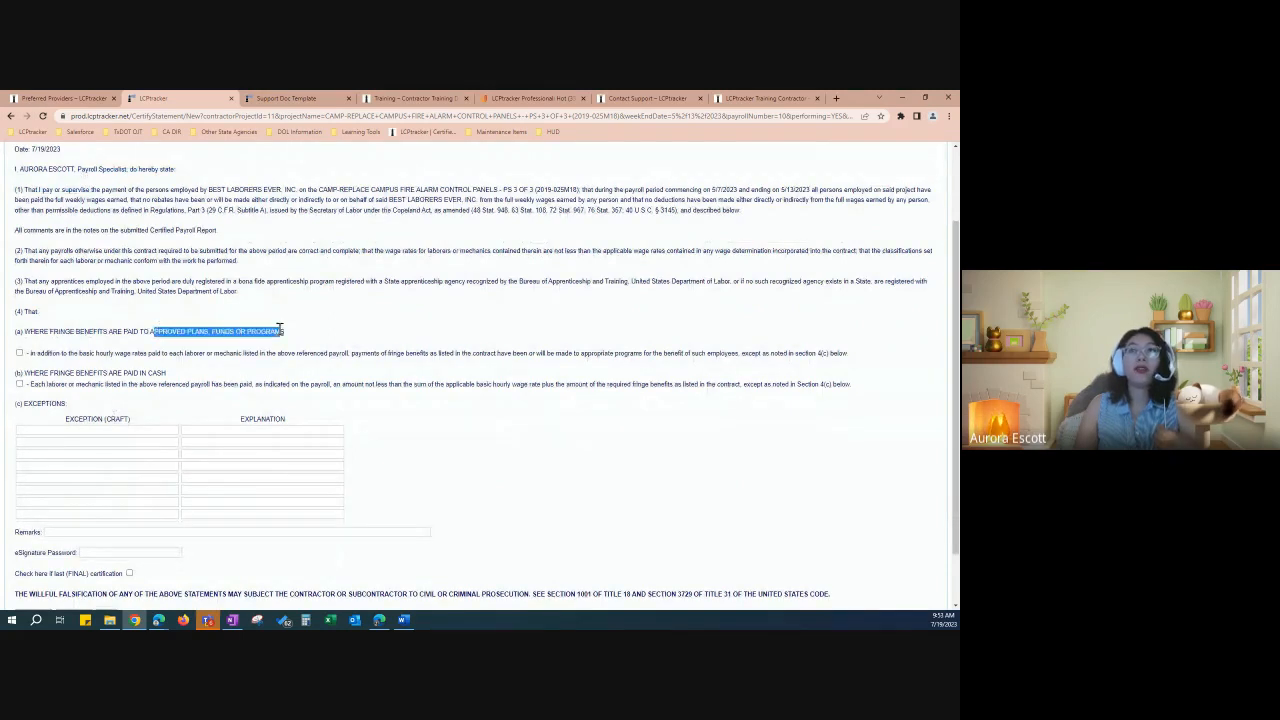
pyautogui.click(109, 407)
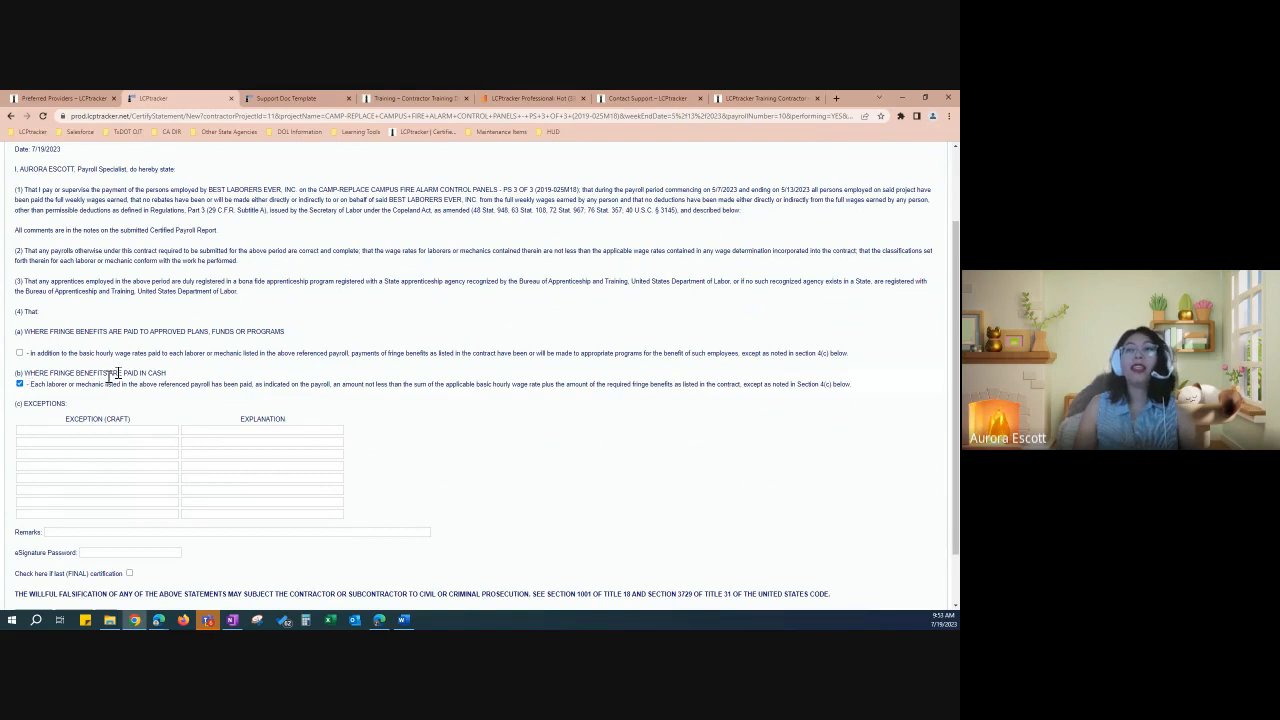
# Step: Enter the eSignature password and save the signed certification statement
pyautogui.scroll(-1, 334, 386)
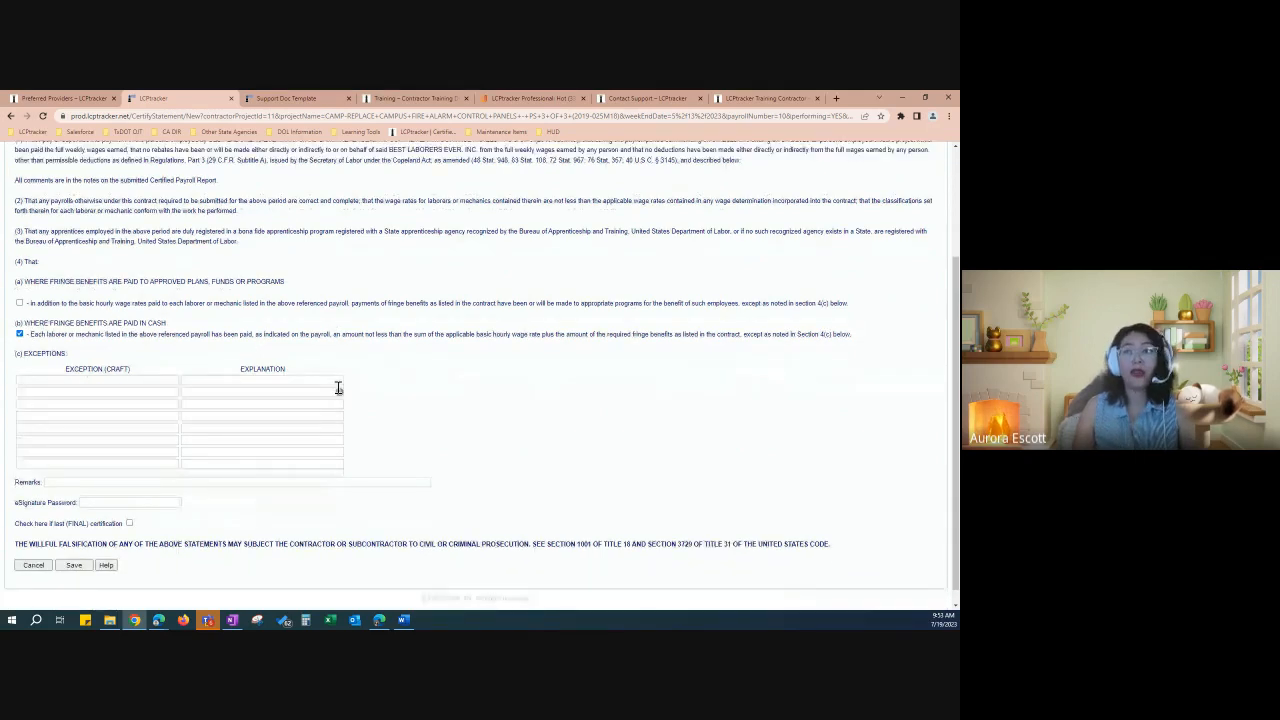
pyautogui.scroll(-1, 150, 460)
pyautogui.click(69, 466)
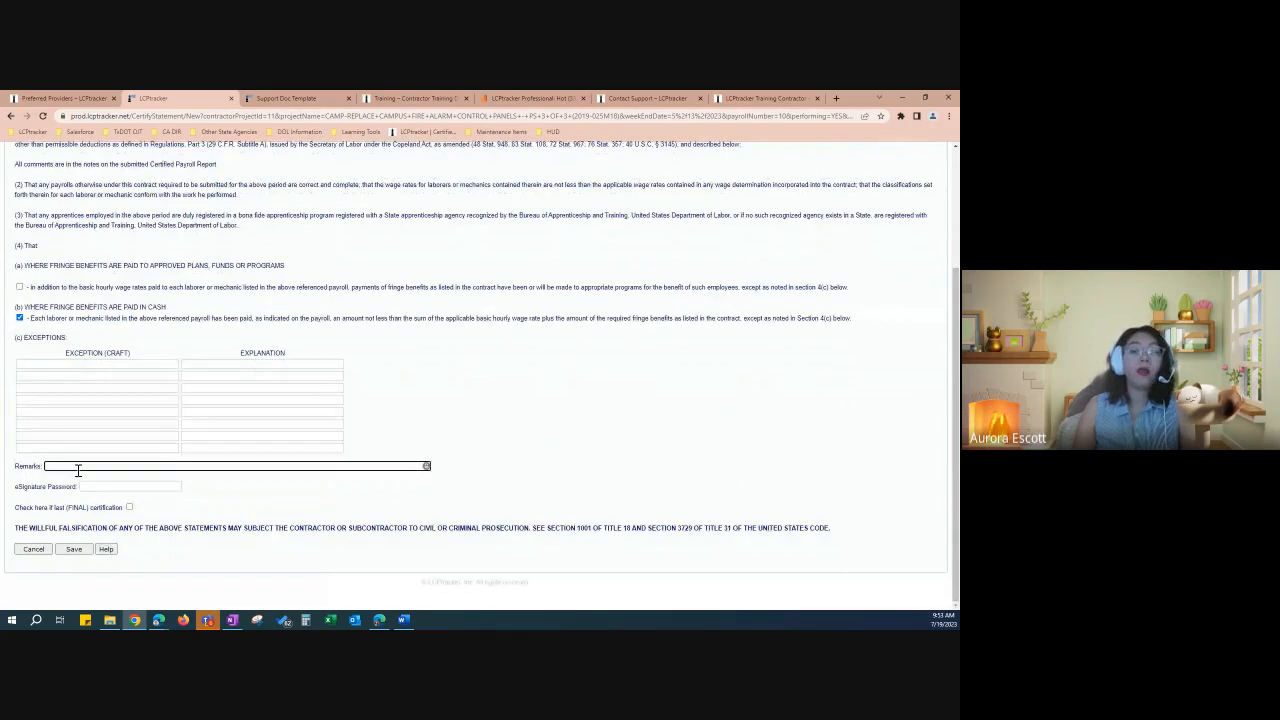
pyautogui.click(110, 486)
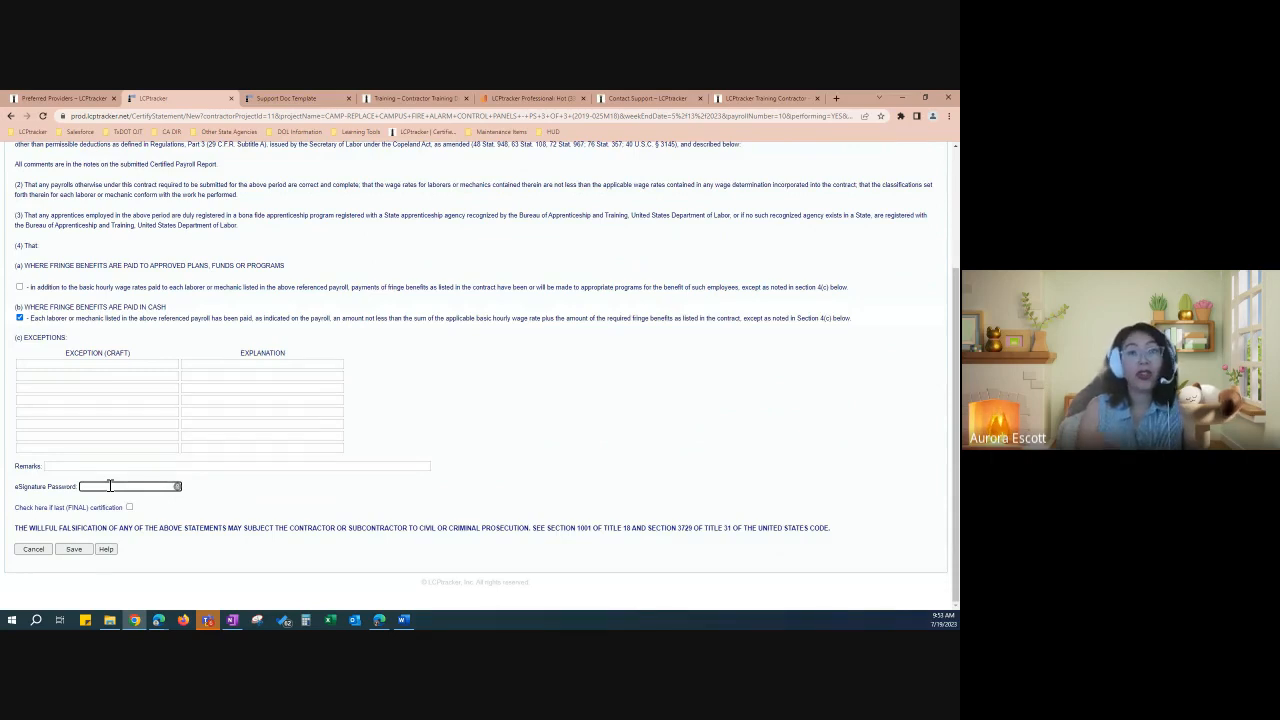
pyautogui.scroll(3, 341, 281)
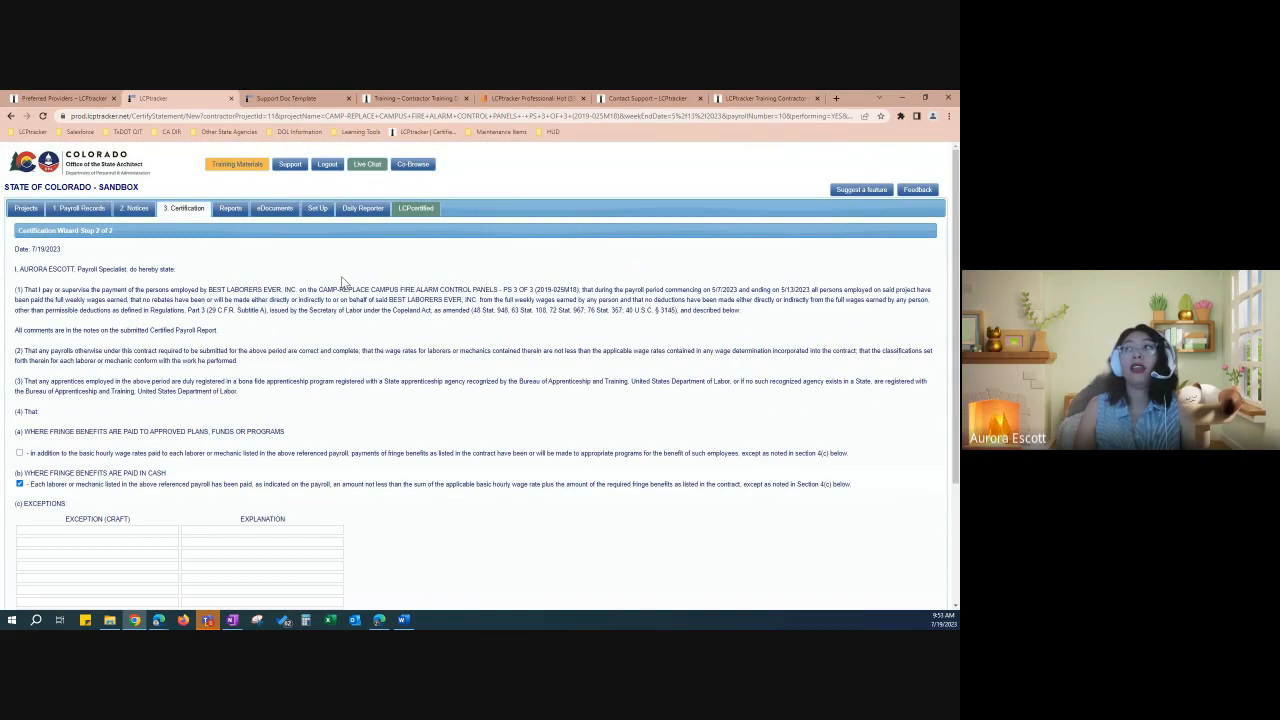
pyautogui.scroll(-1, 178, 518)
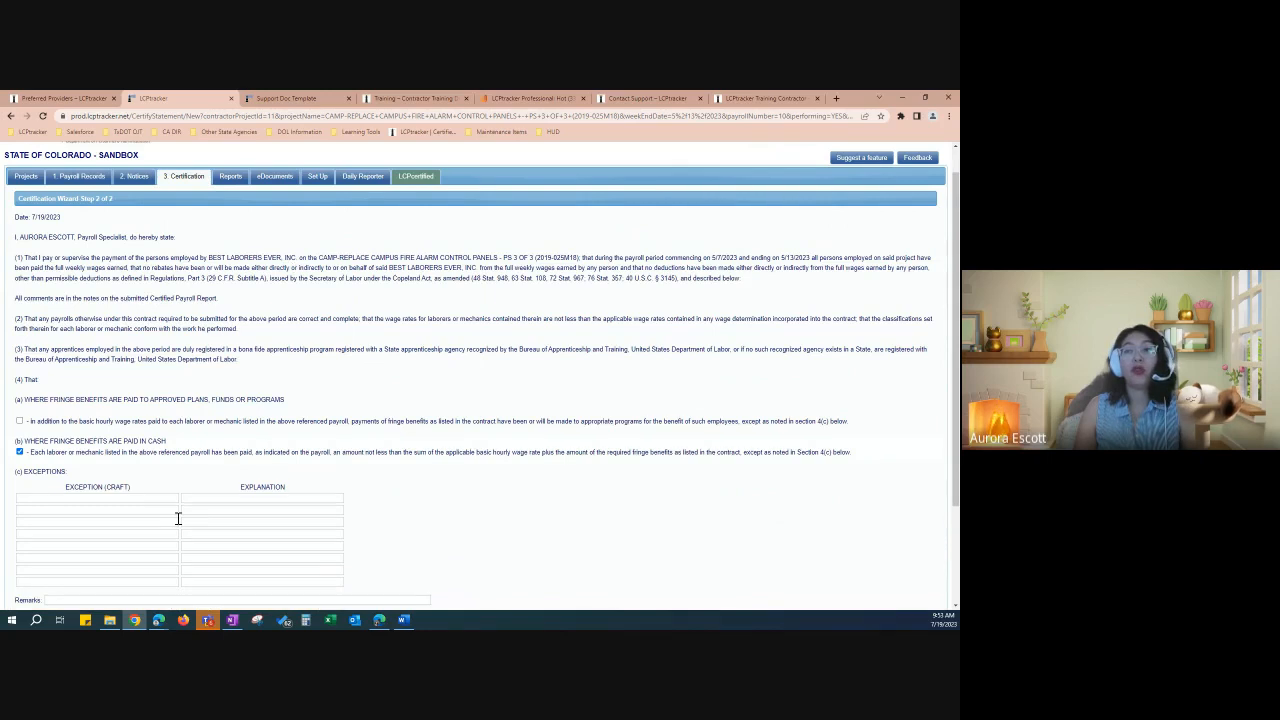
pyautogui.scroll(-3, 178, 518)
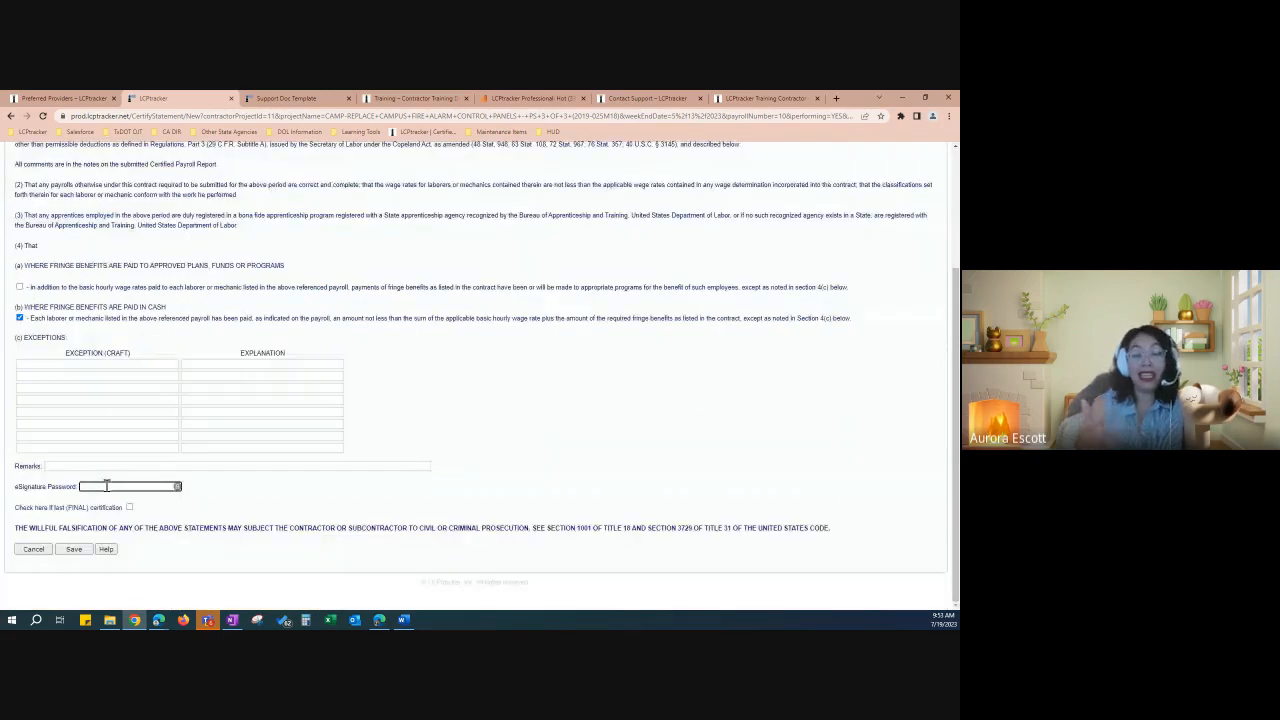
pyautogui.write('*****')
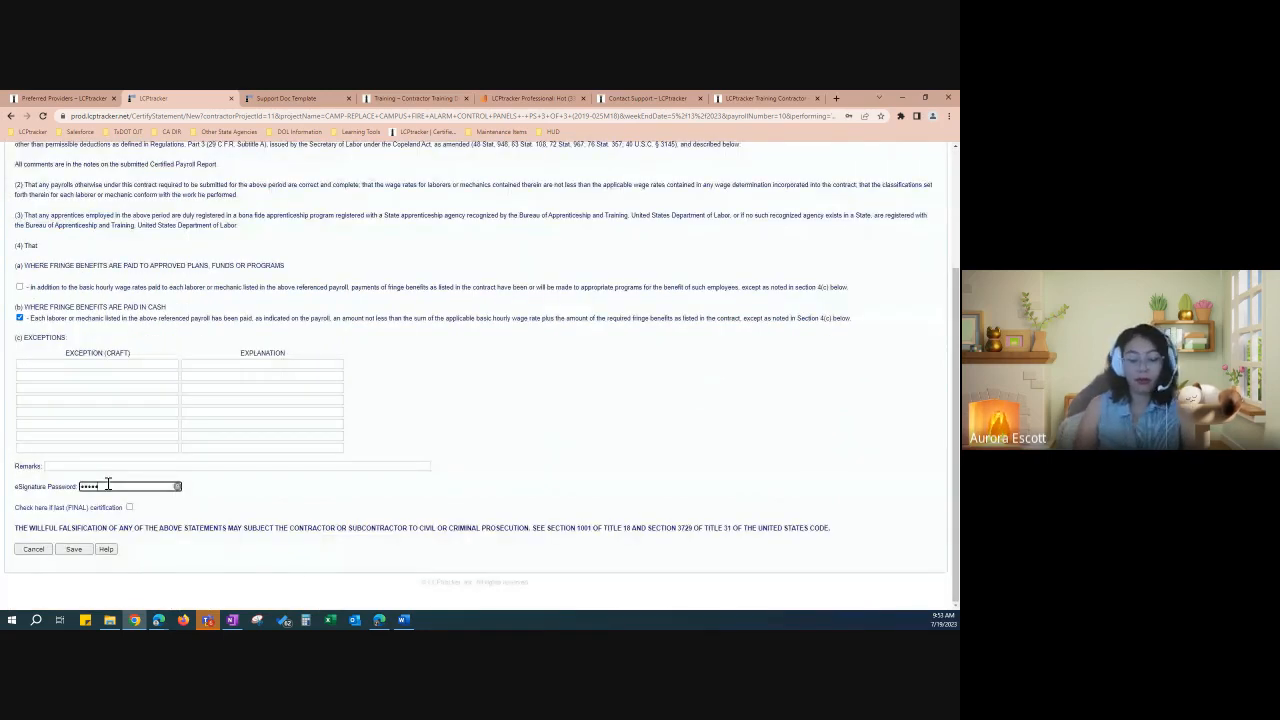
pyautogui.write('***')
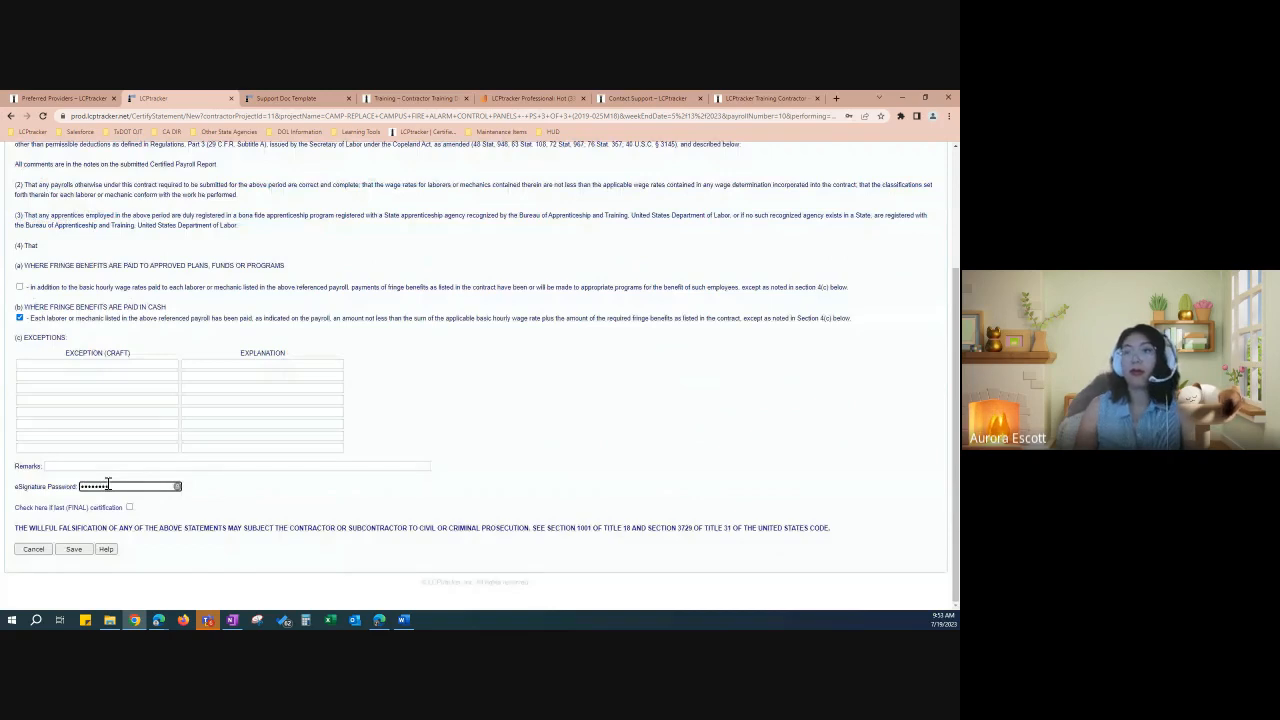
pyautogui.click(74, 549)
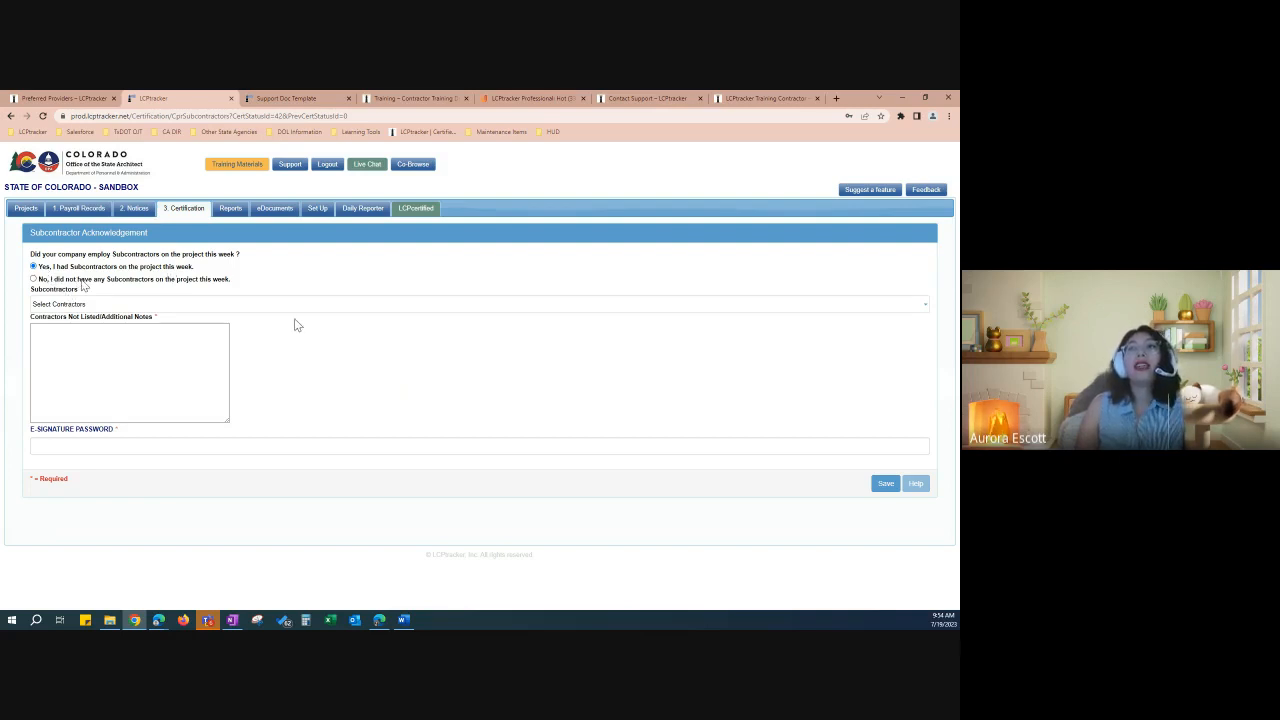
# Step: Declare no subcontractors this week, enter the e-signature password, and submit the acknowledgement
pyautogui.click(92, 279)
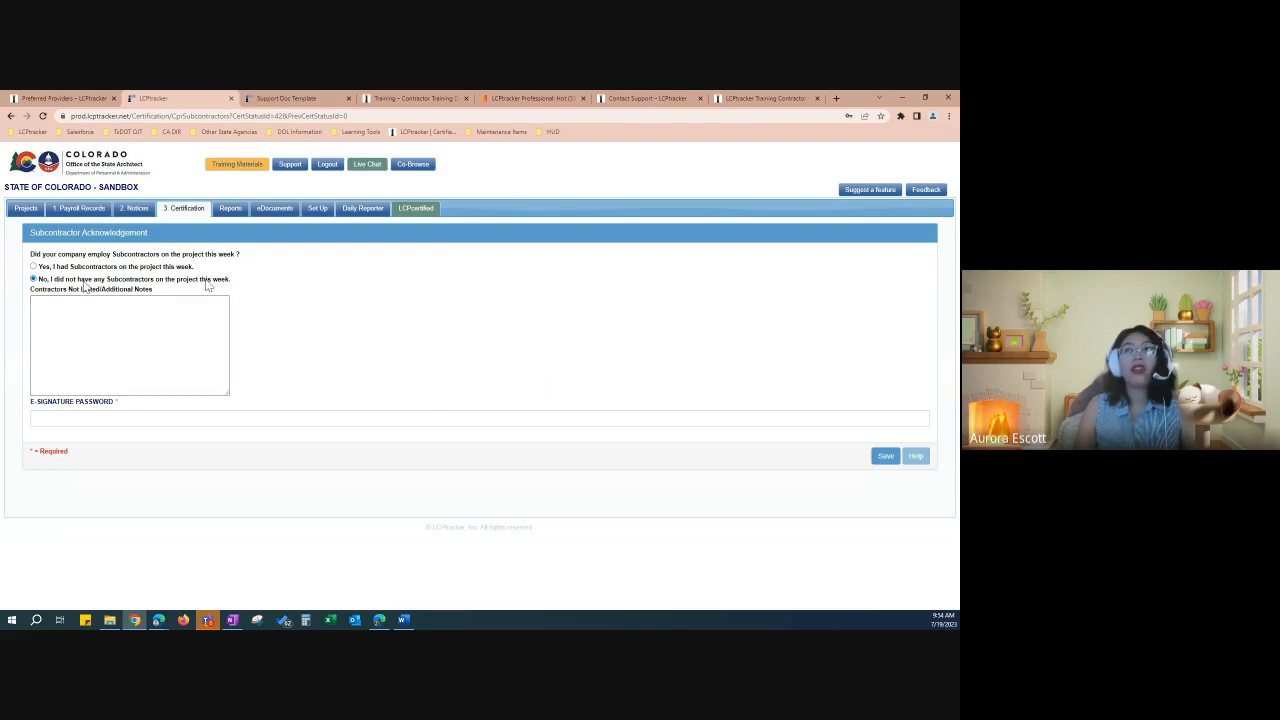
pyautogui.click(148, 419)
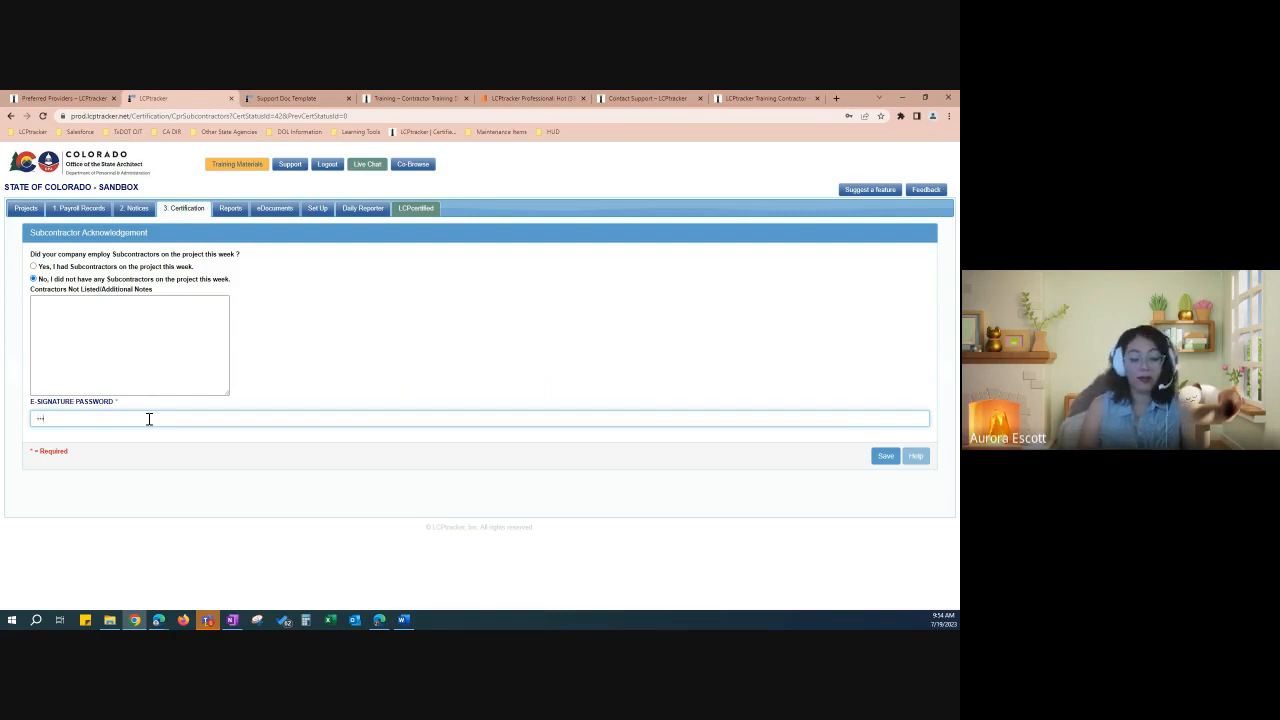
pyautogui.write('•••••••')
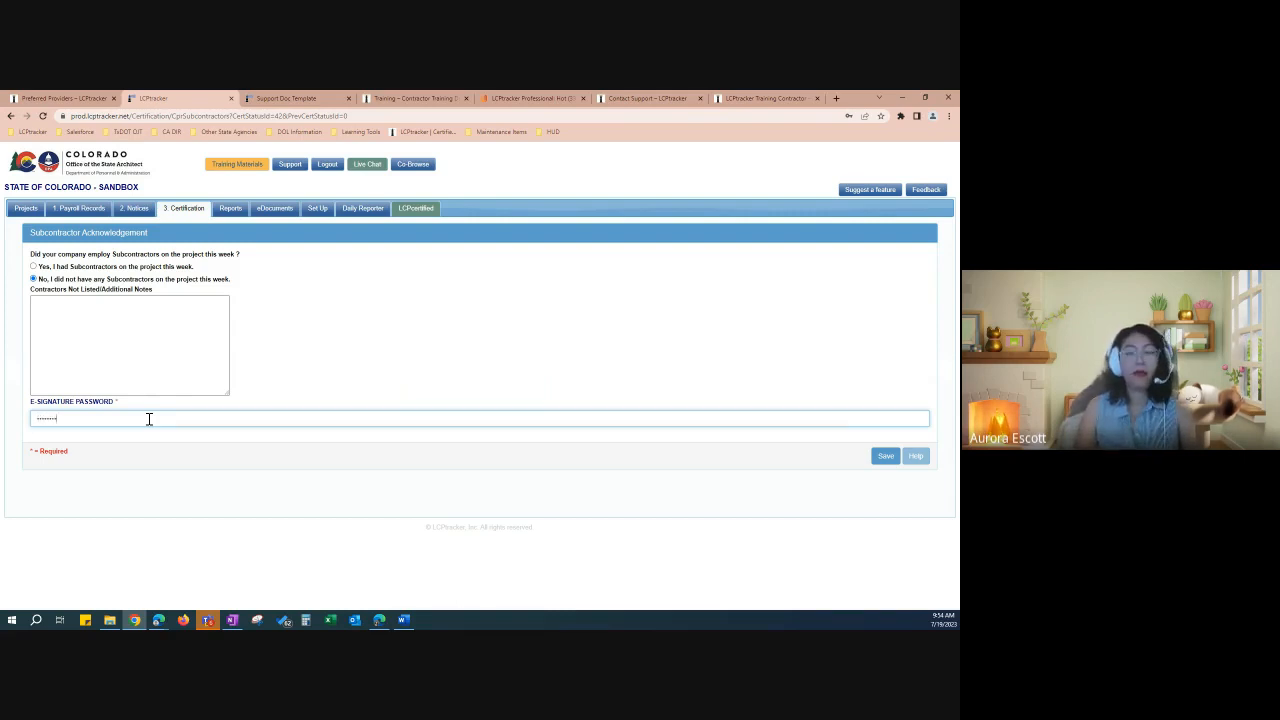
pyautogui.write('•')
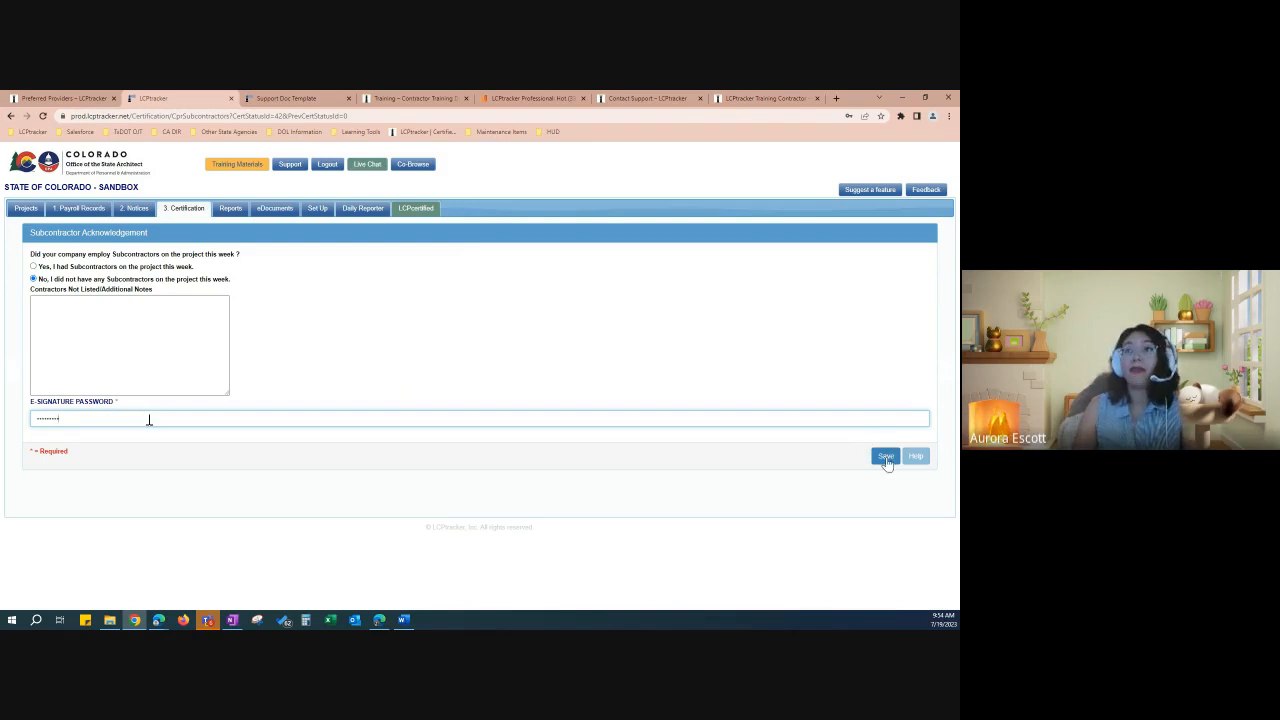
pyautogui.click(886, 457)
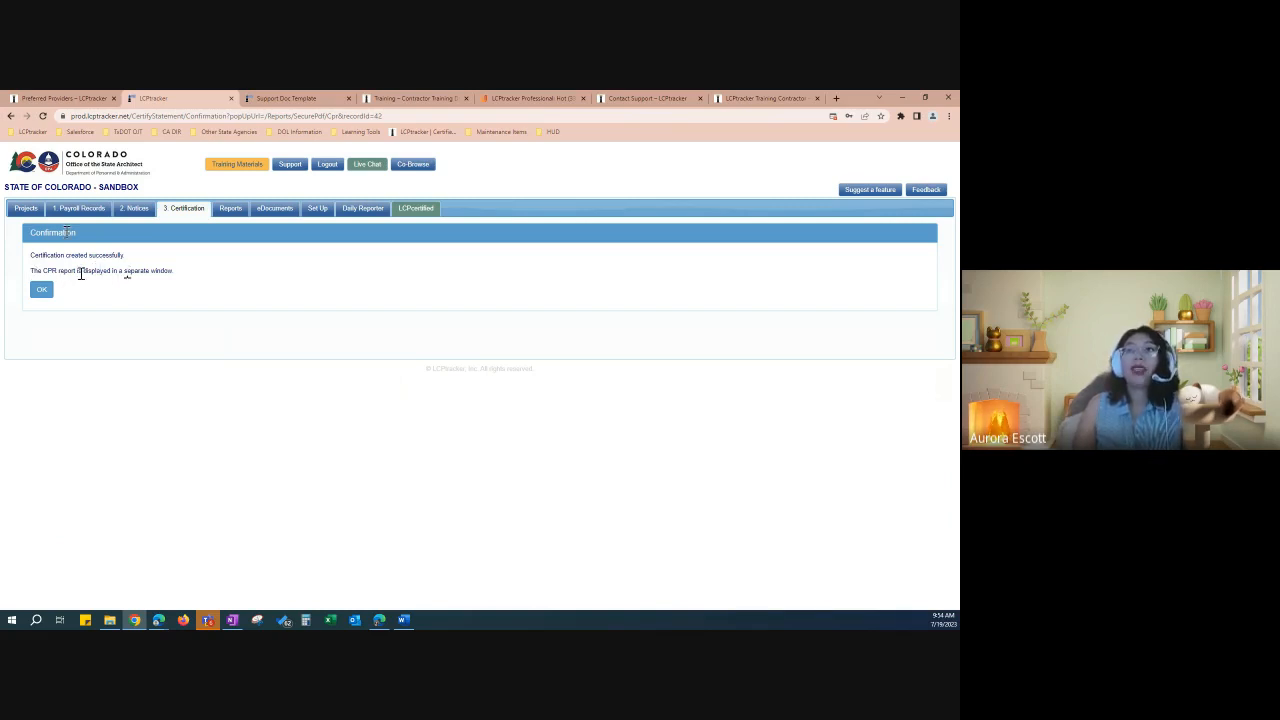
# Step: Note the report opens in a separate window and confirm the successful certification
pyautogui.moveTo(81, 272); pyautogui.dragTo(134, 277)
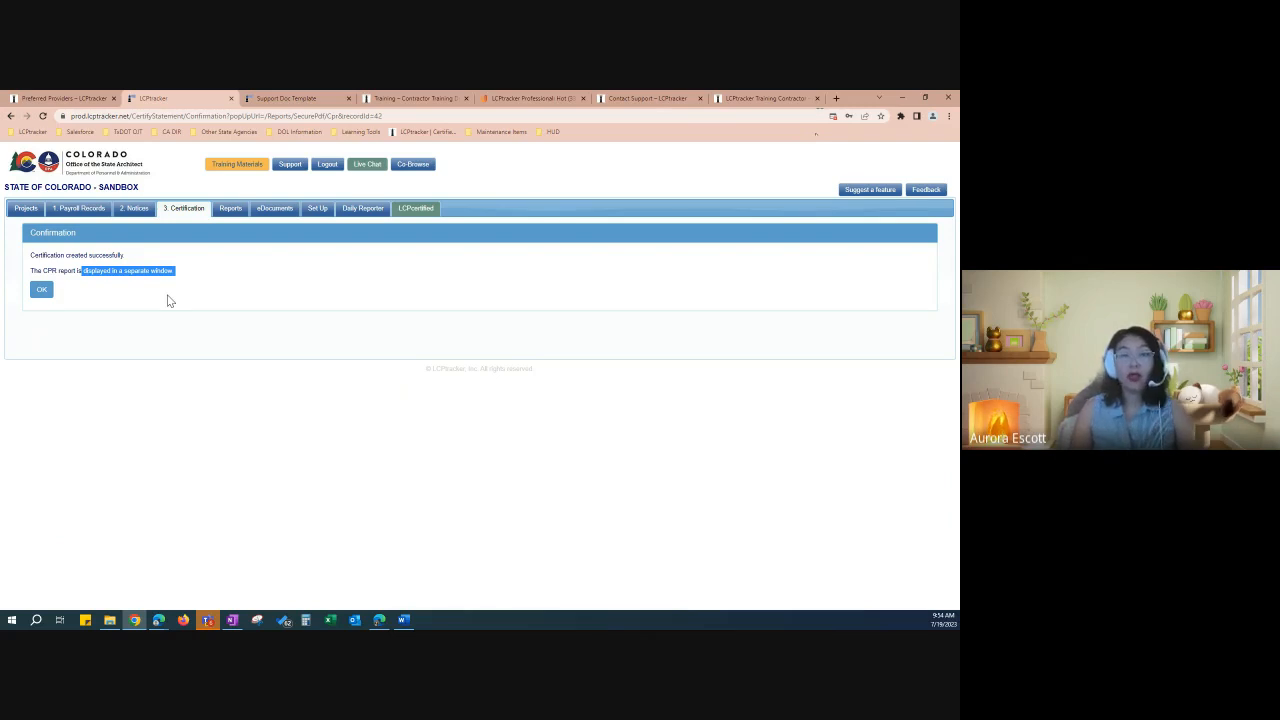
pyautogui.click(45, 293)
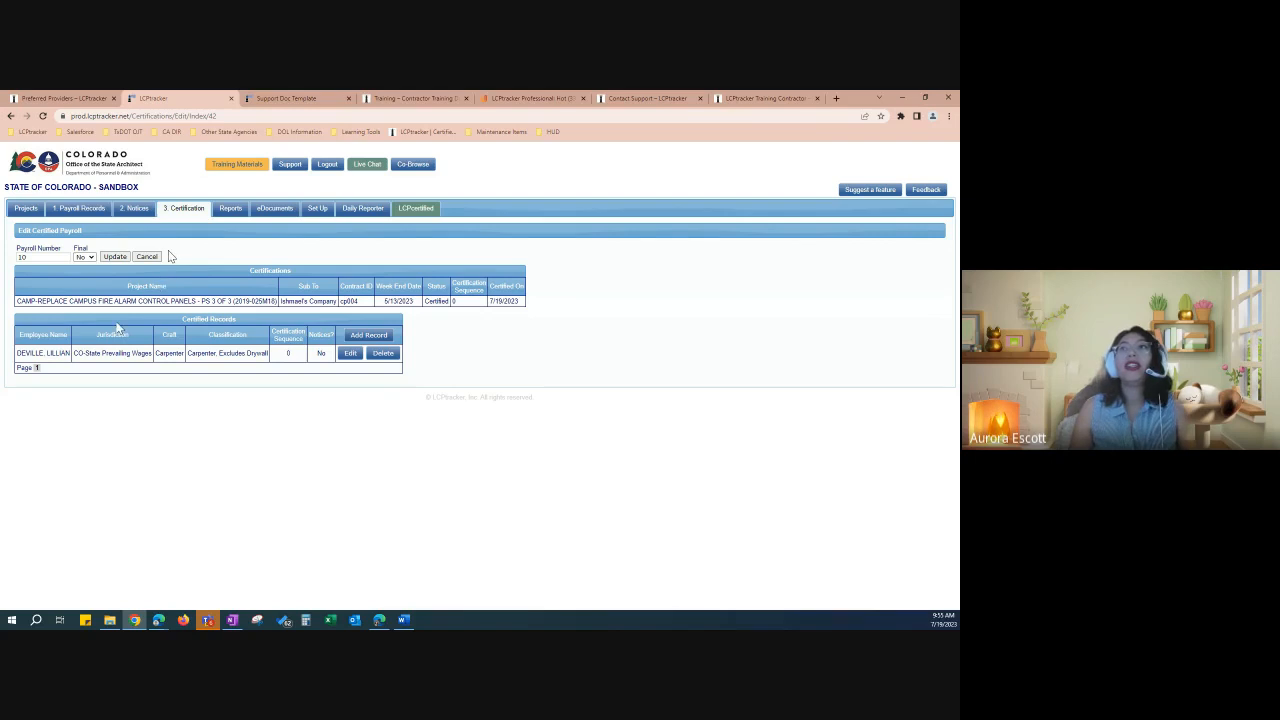
# Step: Keep the CAMP-REPLACE project selected and open the report for the Submitted 05/13/2023 payroll
pyautogui.click(82, 209)
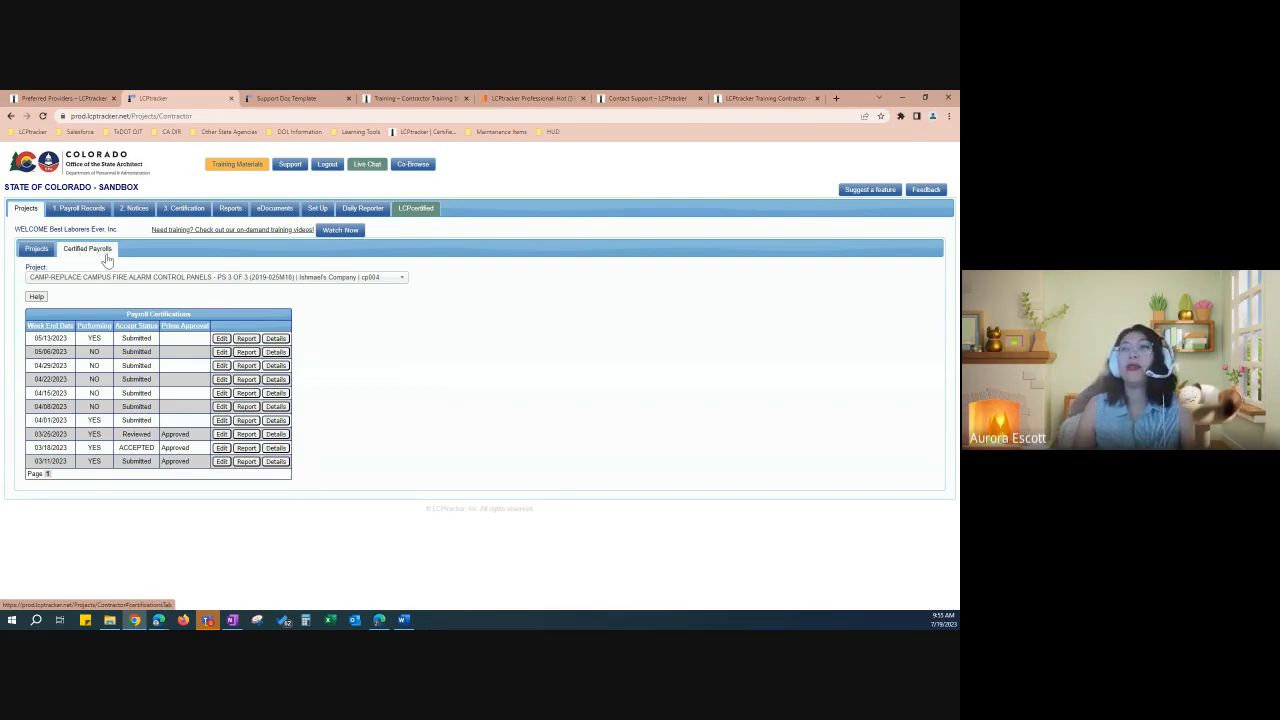
pyautogui.click(100, 279)
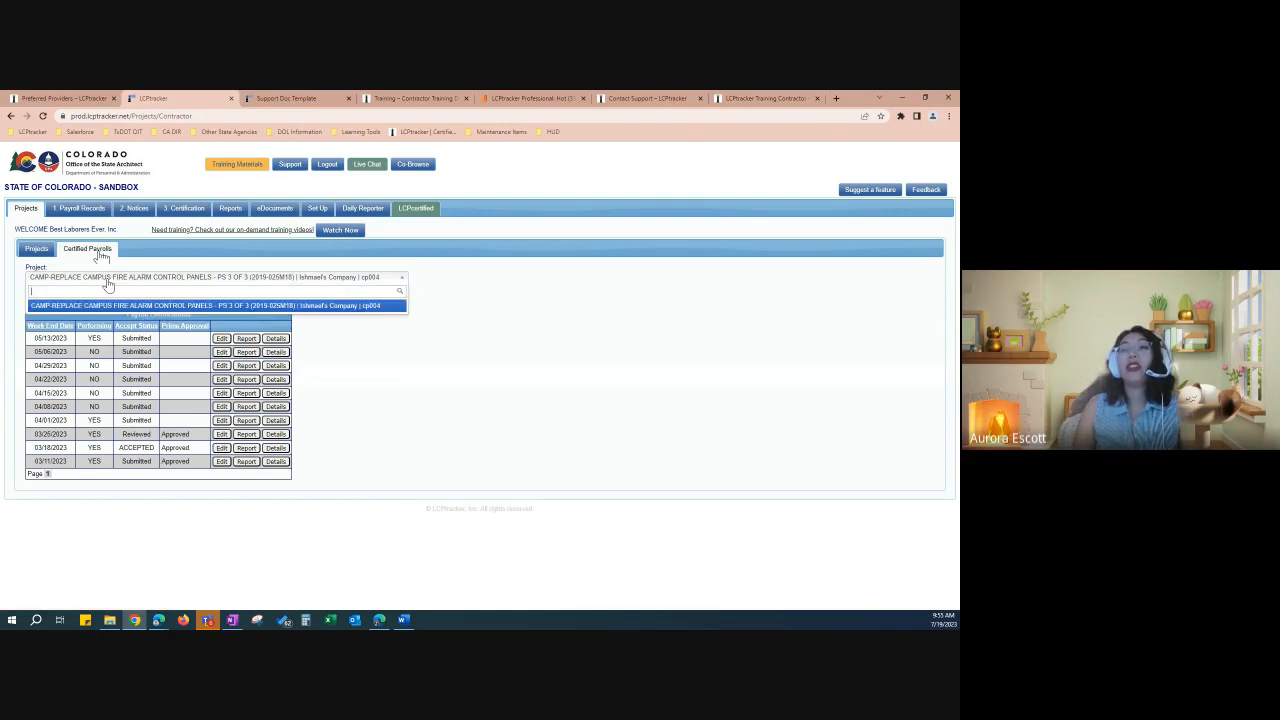
pyautogui.click(110, 282)
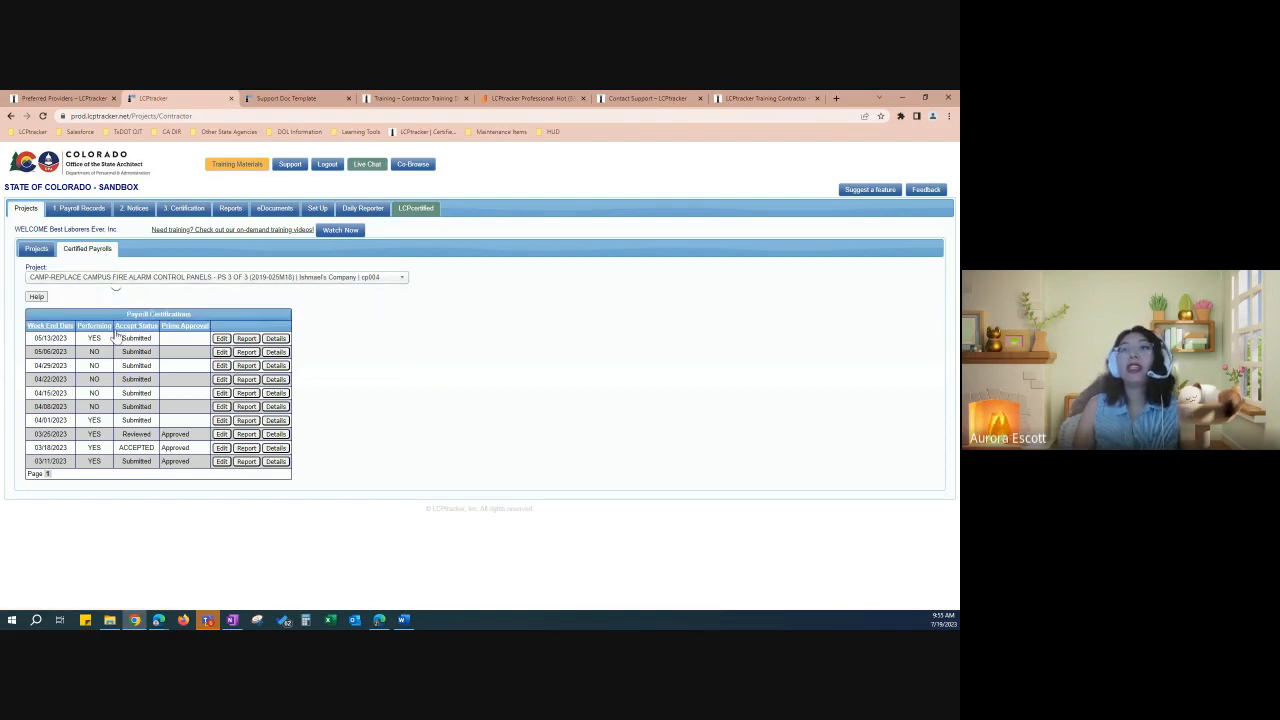
pyautogui.moveTo(37, 338); pyautogui.dragTo(150, 347)
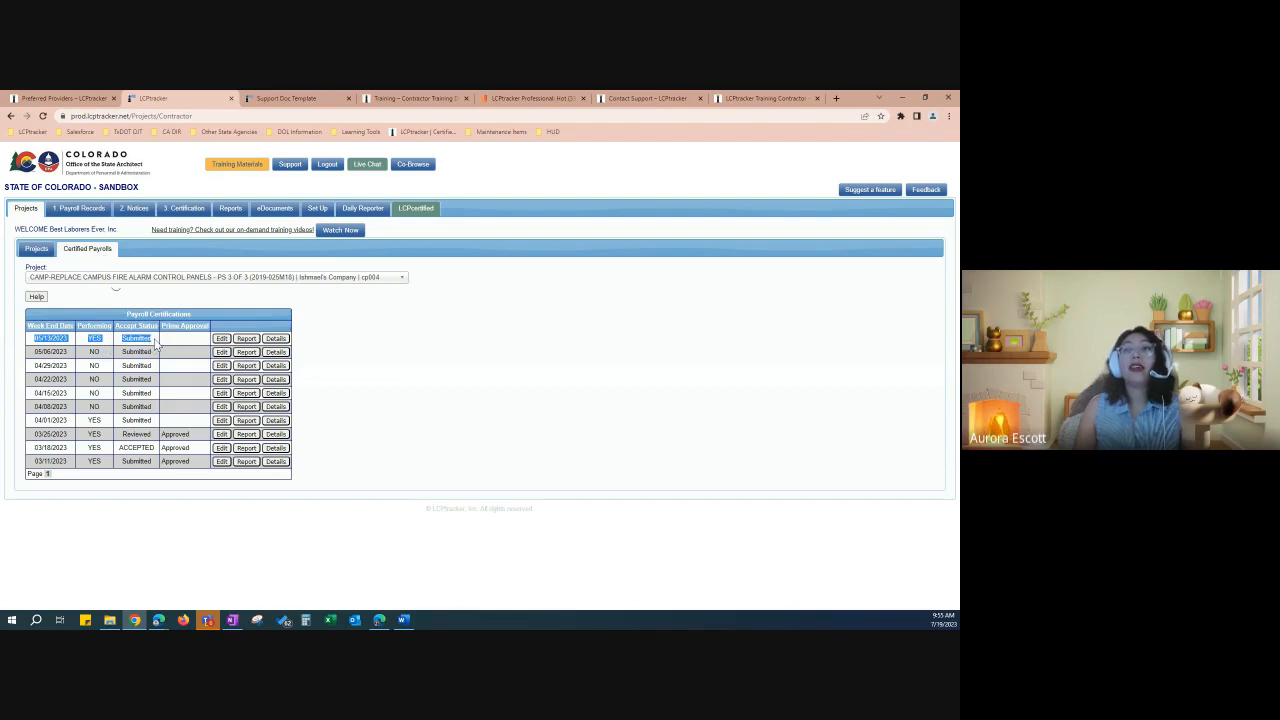
pyautogui.click(155, 345)
pyautogui.doubleClick(155, 345)
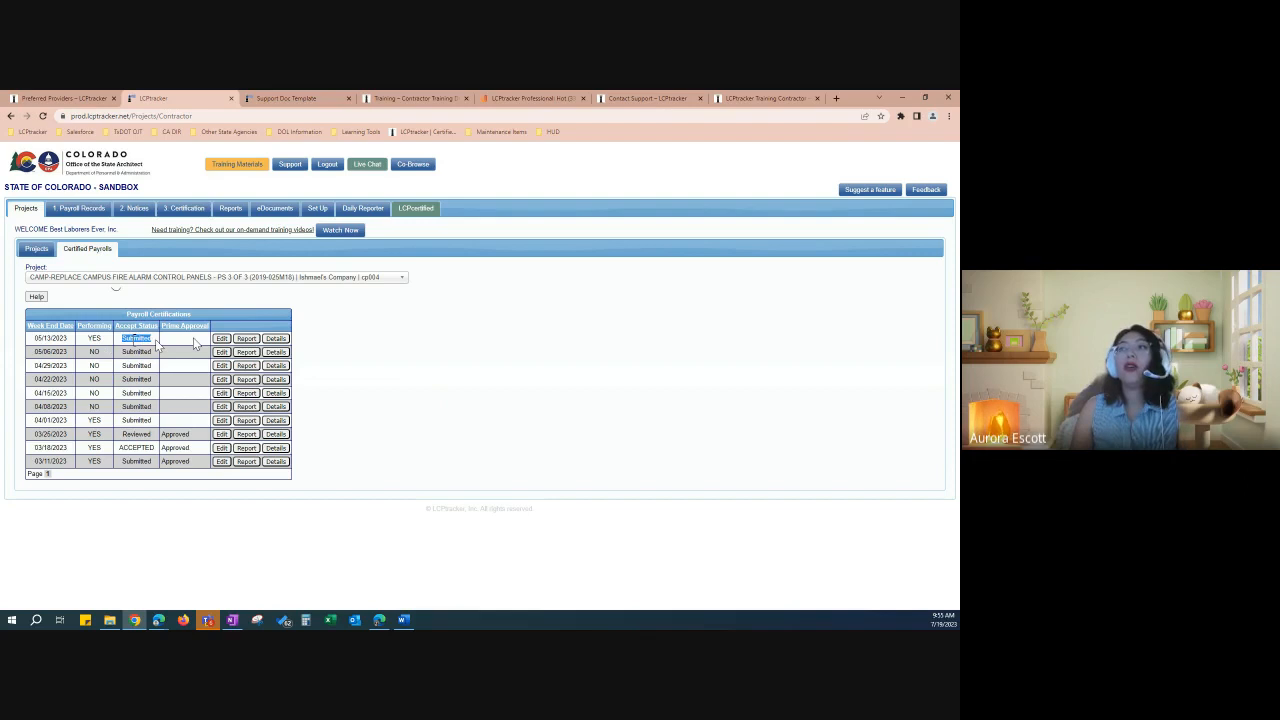
pyautogui.click(196, 343)
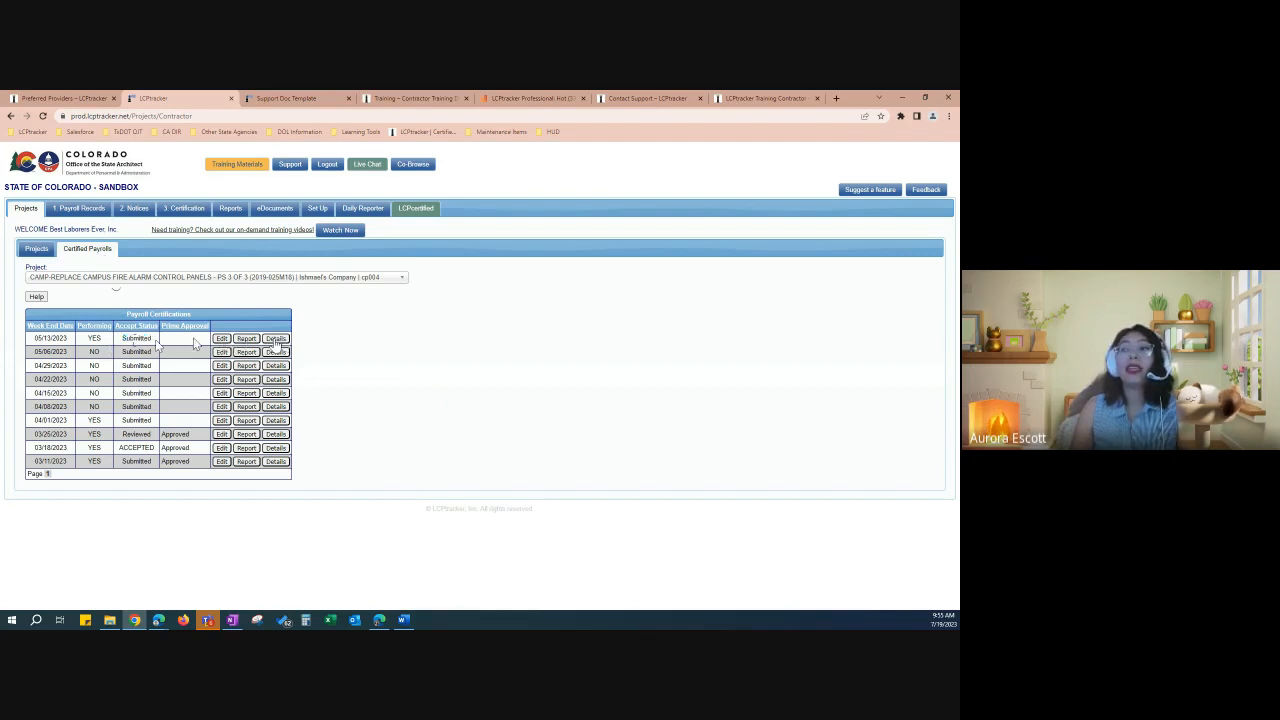
pyautogui.click(247, 339)
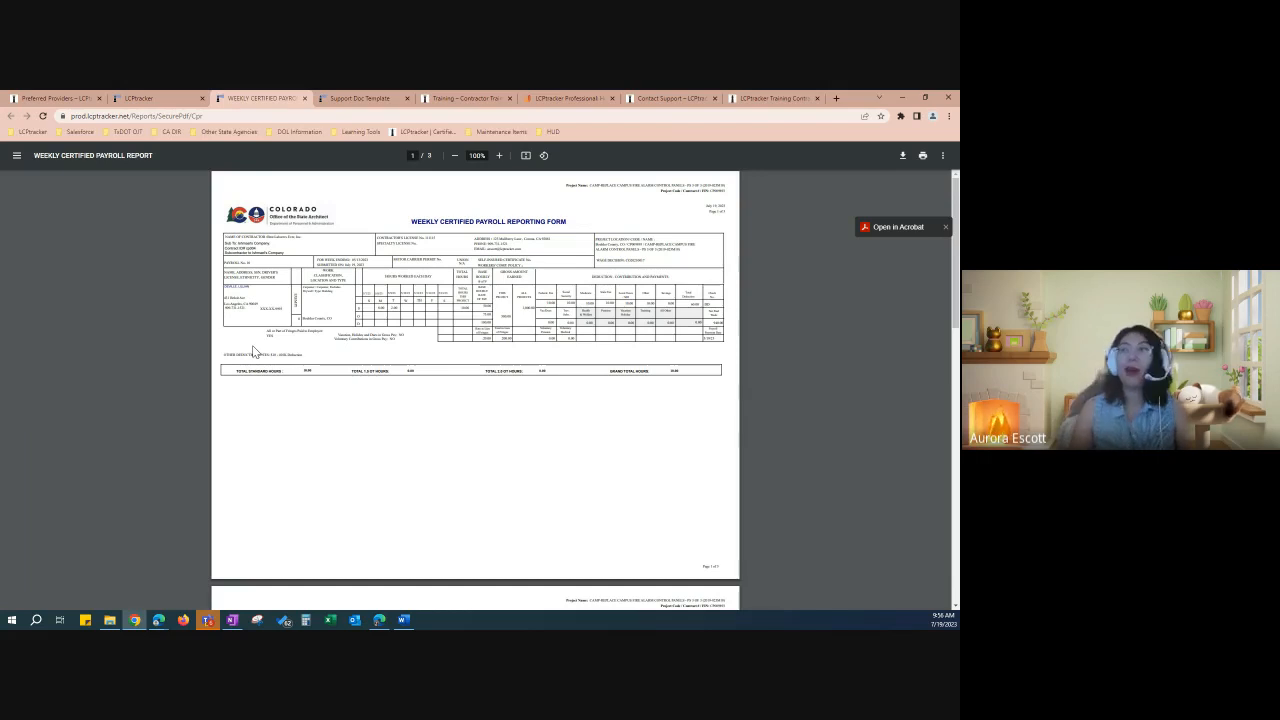
# Step: Scroll through the 05/13/2023 report's deduction notes, then return to Certified Payrolls
pyautogui.scroll(3, 477, 380)
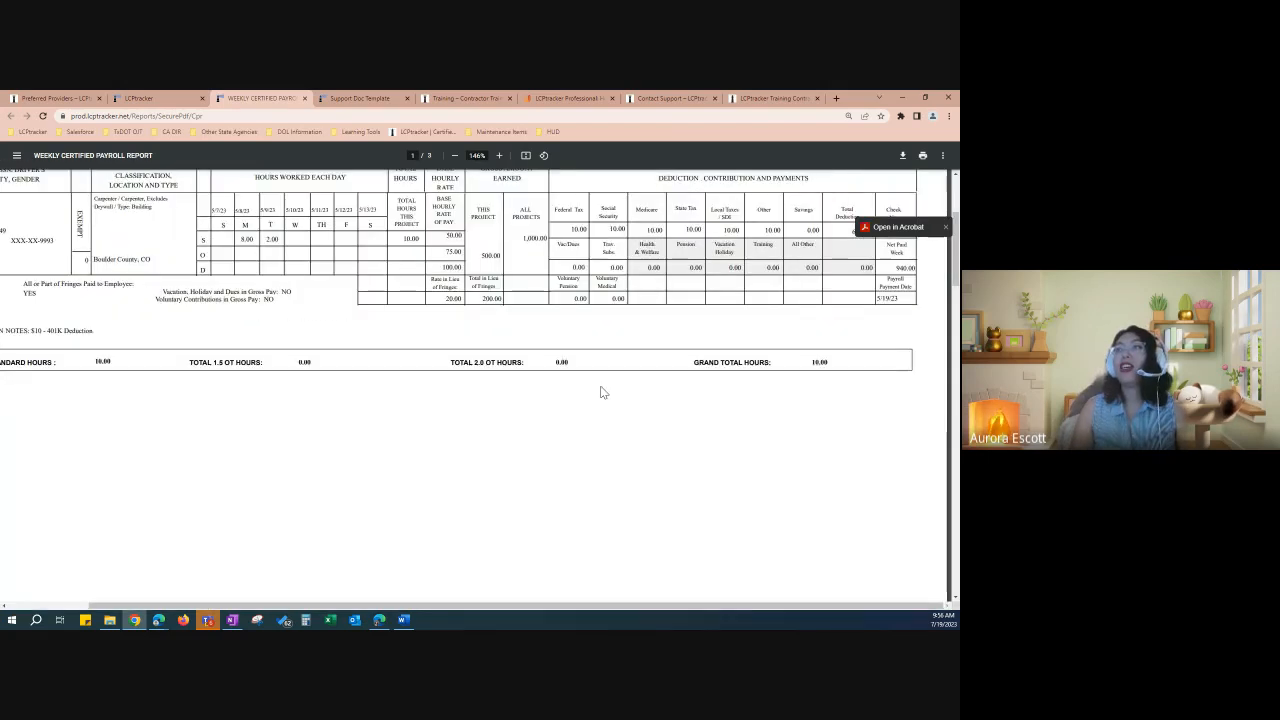
pyautogui.scroll(-1, 600, 391)
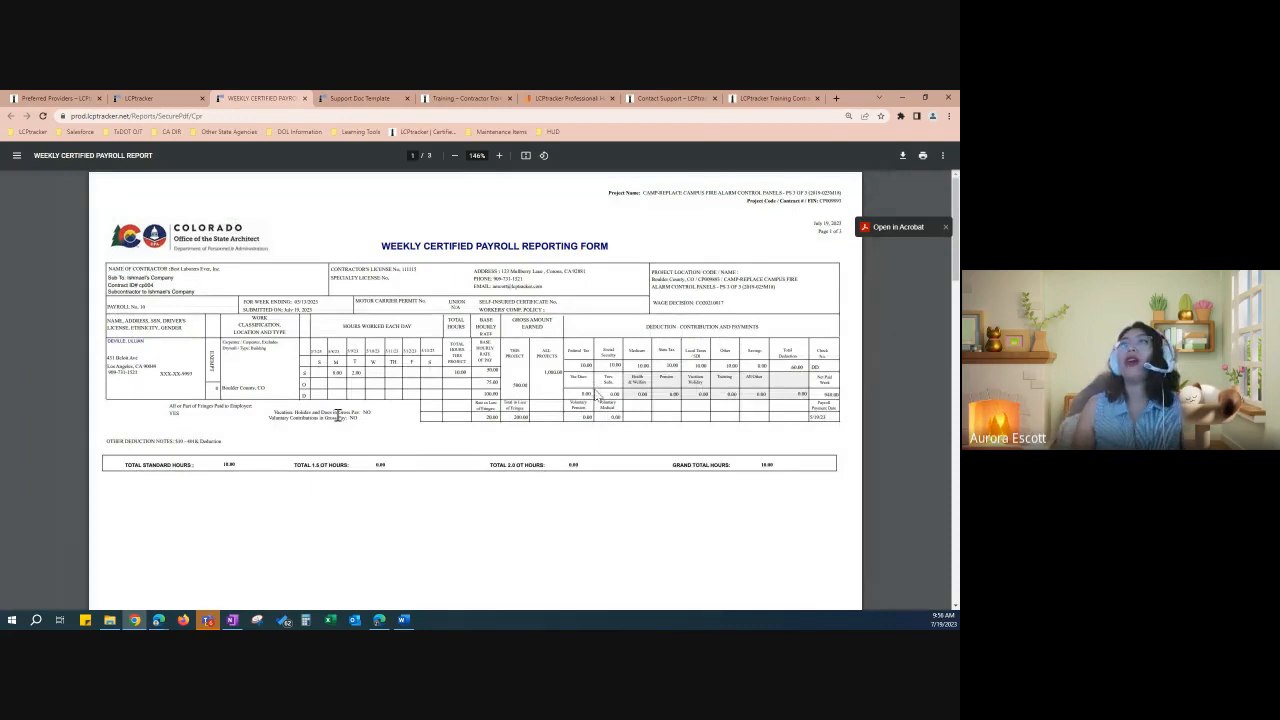
pyautogui.click(165, 100)
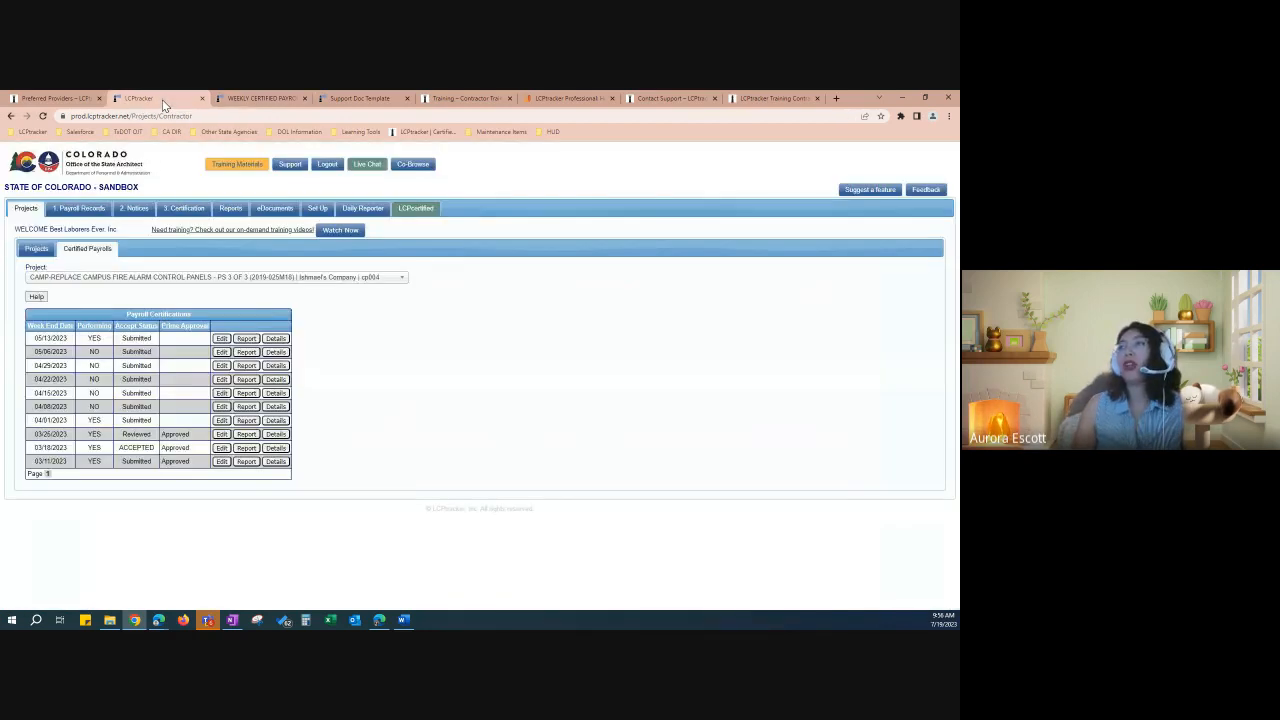
# Step: View the 05/13/2023 certification details and its CPR report, then return to the list
pyautogui.click(275, 340)
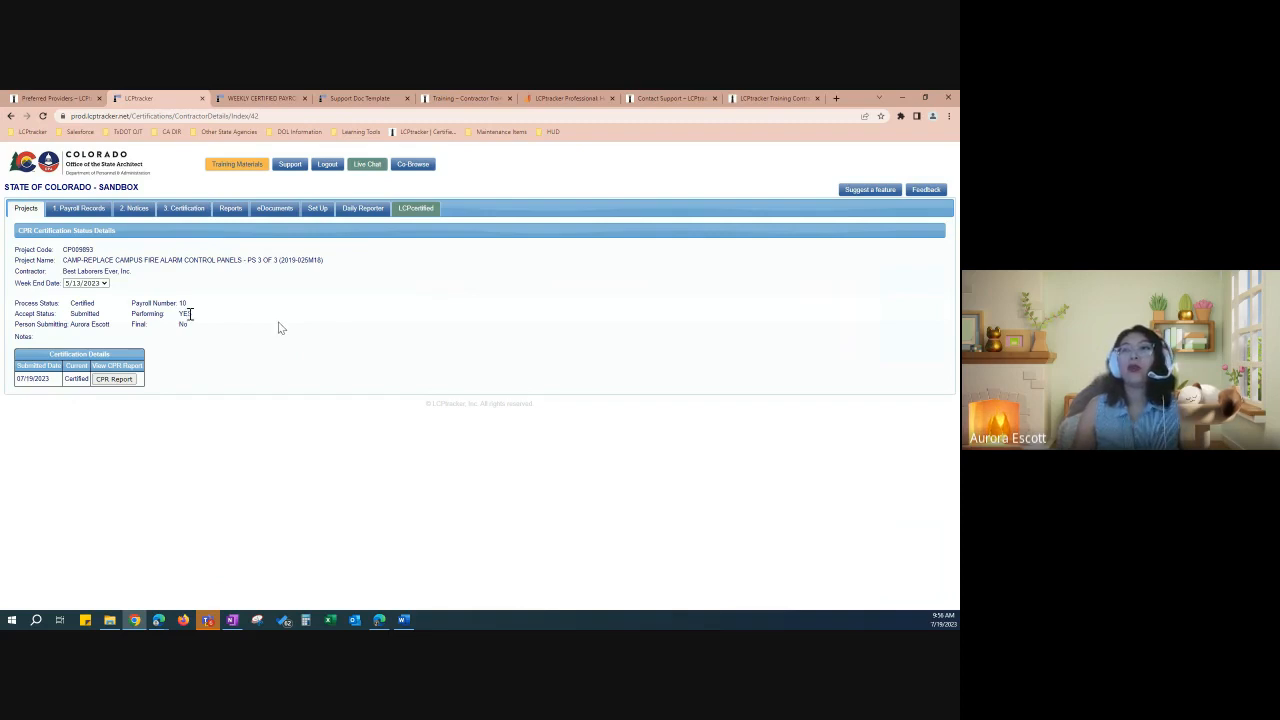
pyautogui.click(114, 380)
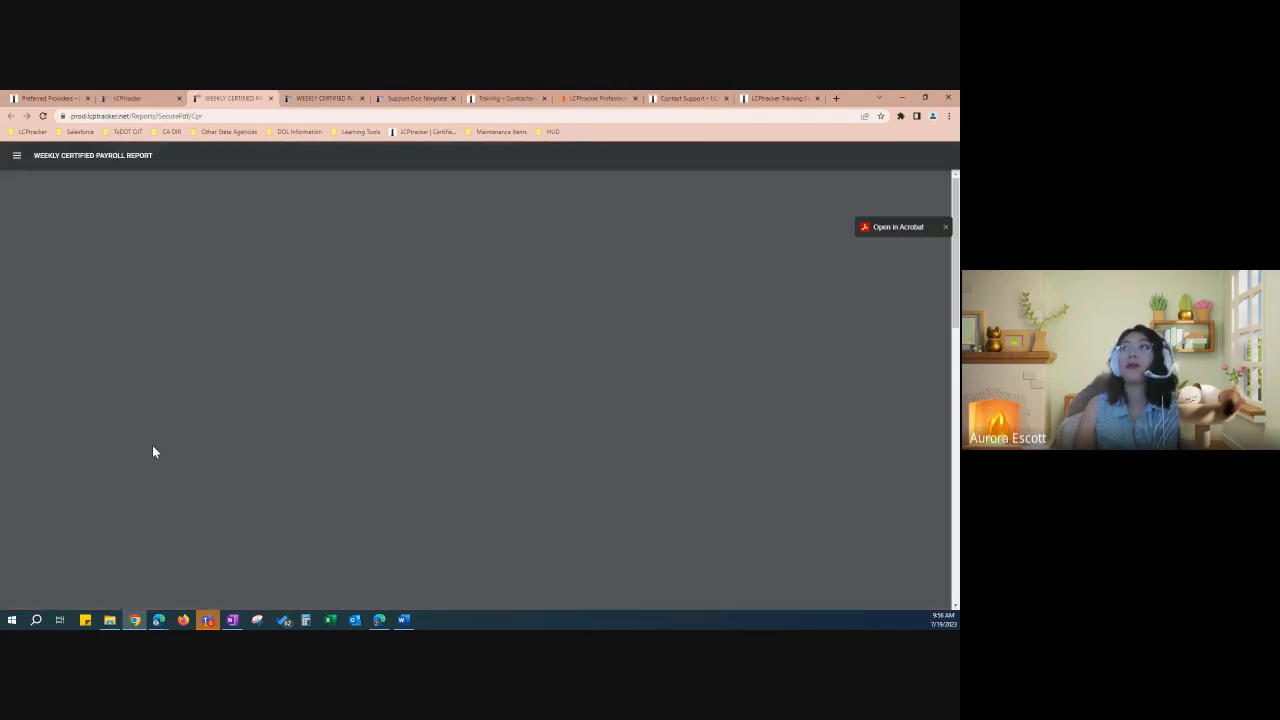
pyautogui.click(139, 97)
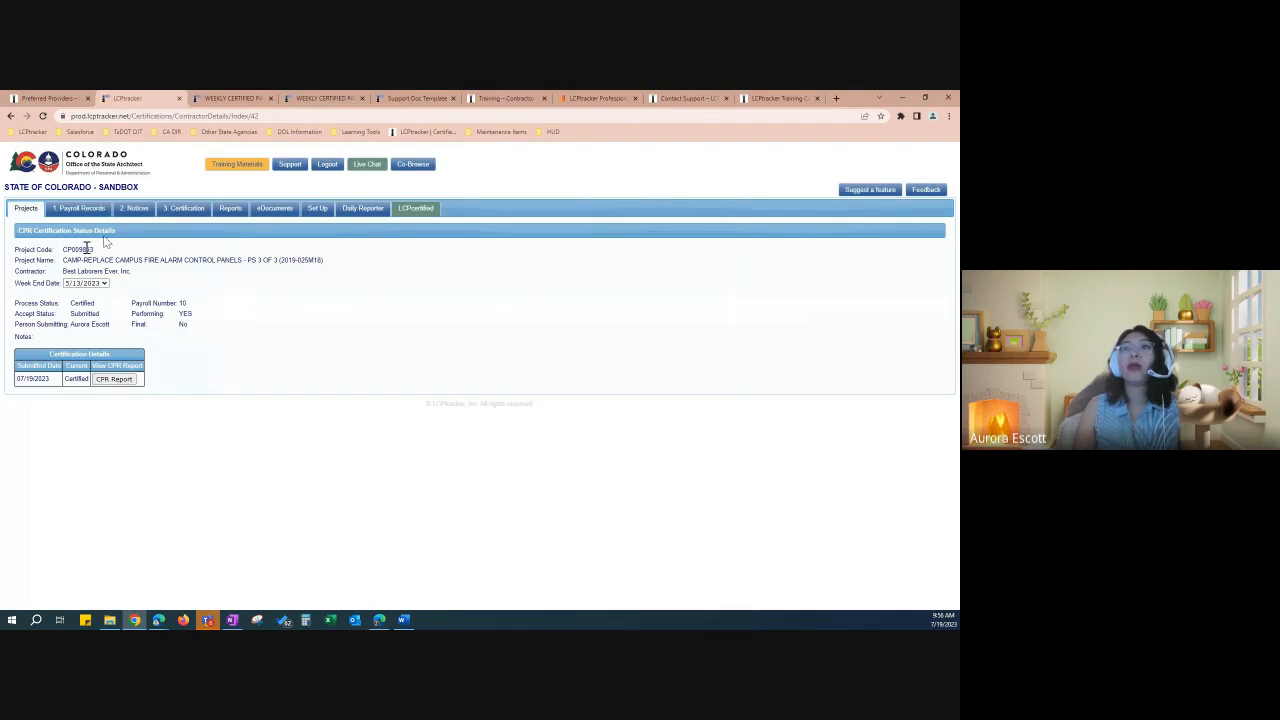
pyautogui.click(11, 116)
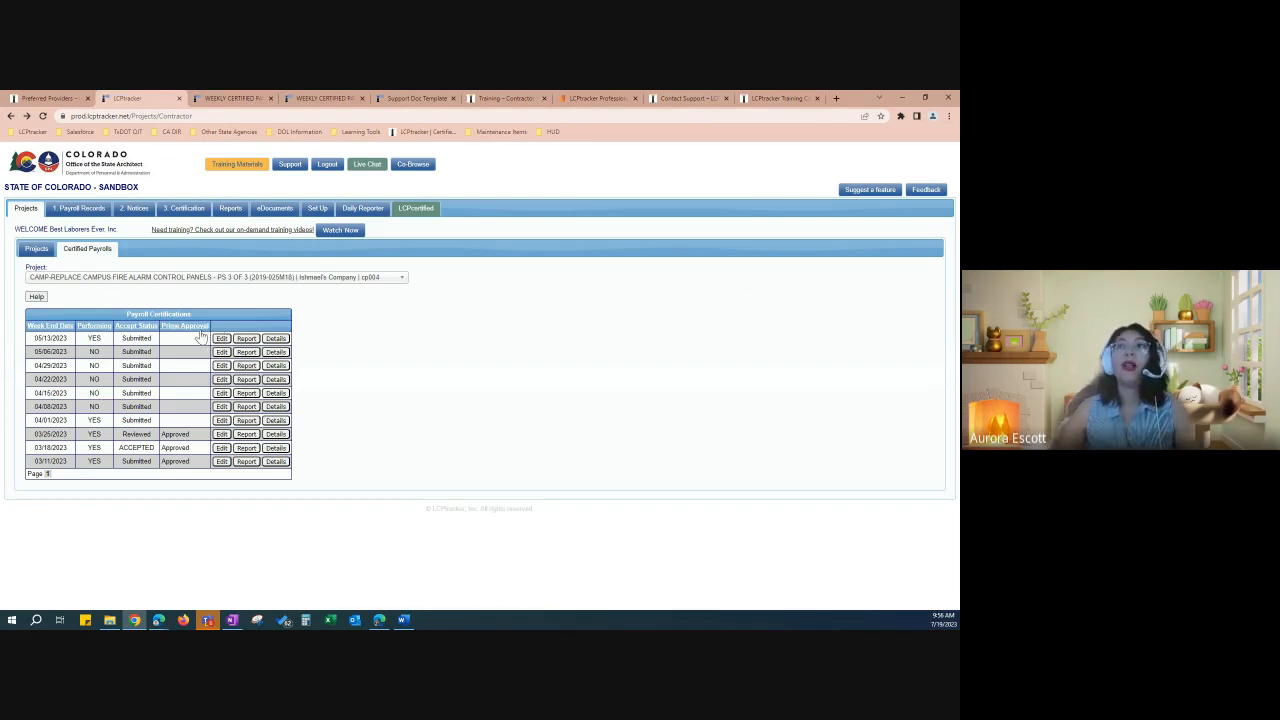
pyautogui.moveTo(153, 339); pyautogui.dragTo(124, 347)
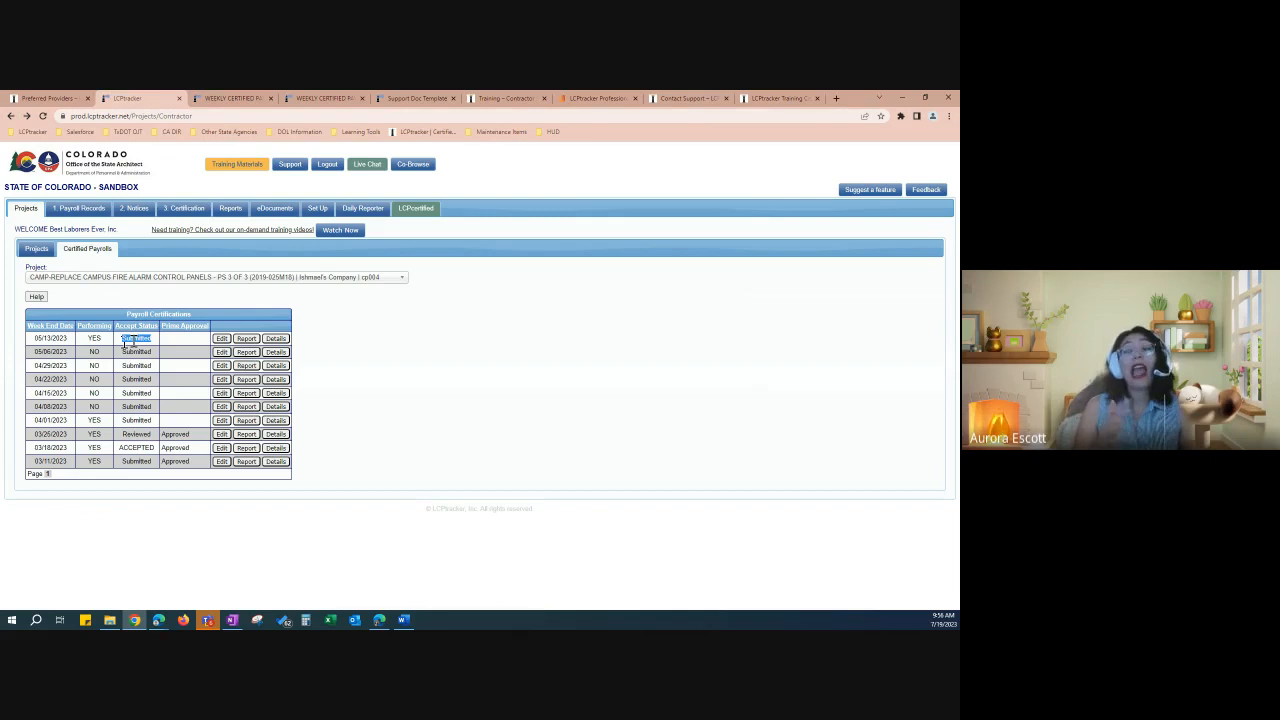
# Step: Compare the Submitted 05/13/2023 week with the accepted 03/18/2023 week, then edit payroll 10
pyautogui.click(140, 450)
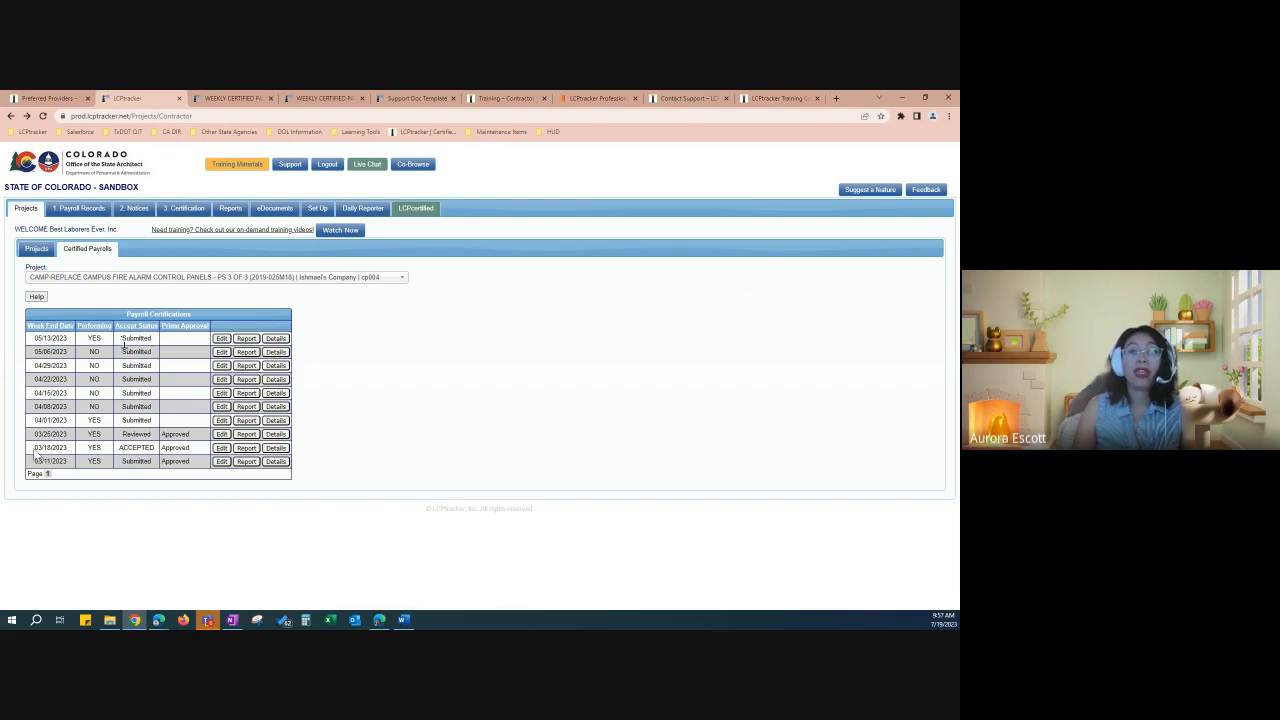
pyautogui.moveTo(35, 449); pyautogui.dragTo(152, 457)
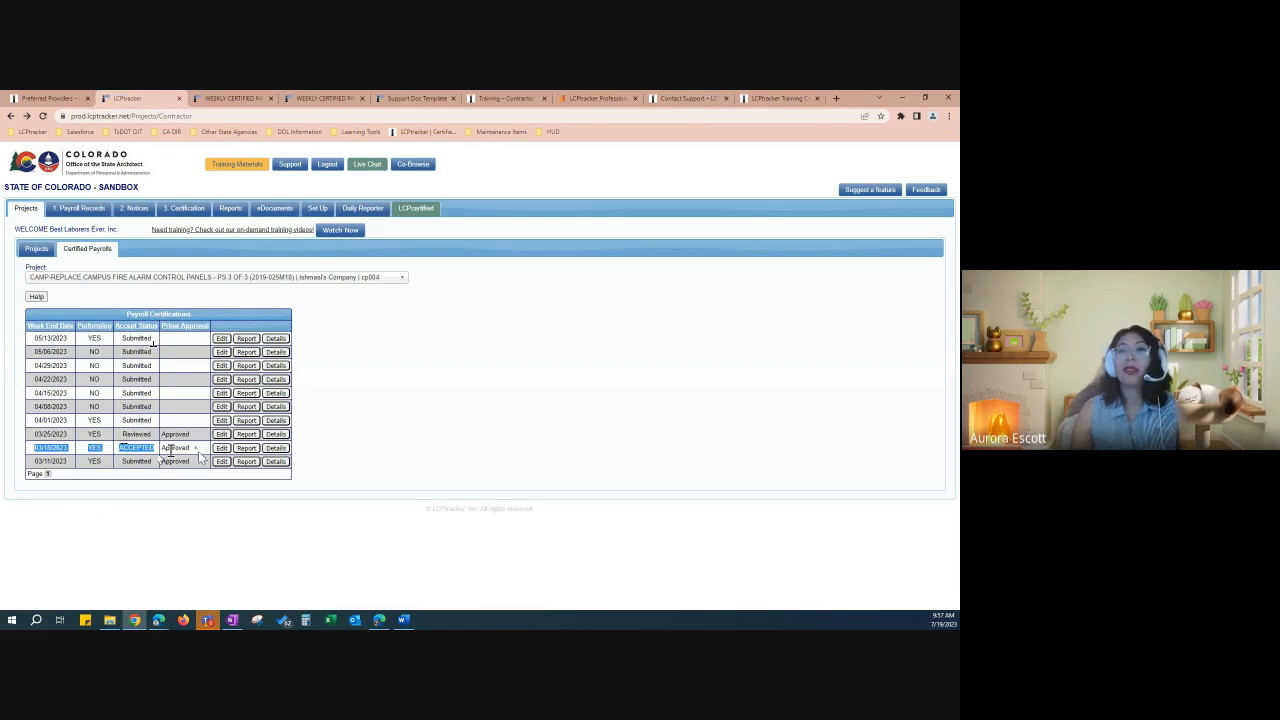
pyautogui.click(170, 452)
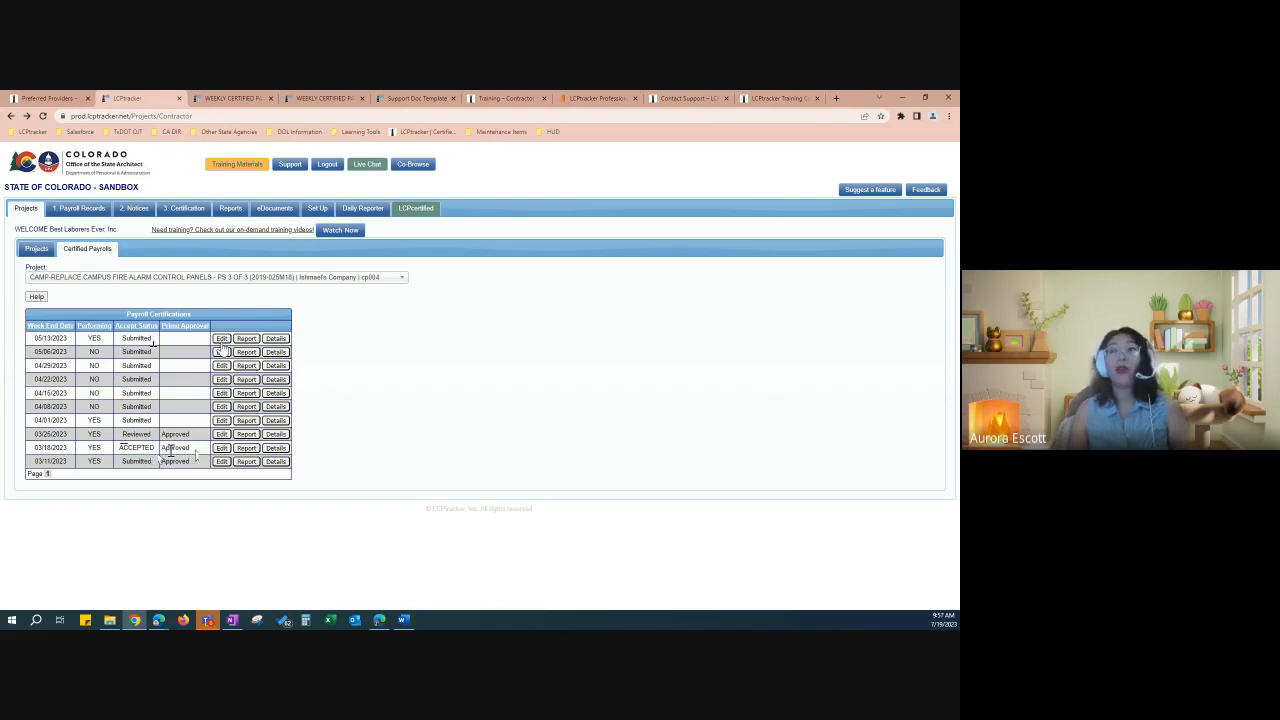
pyautogui.moveTo(151, 340); pyautogui.dragTo(123, 341)
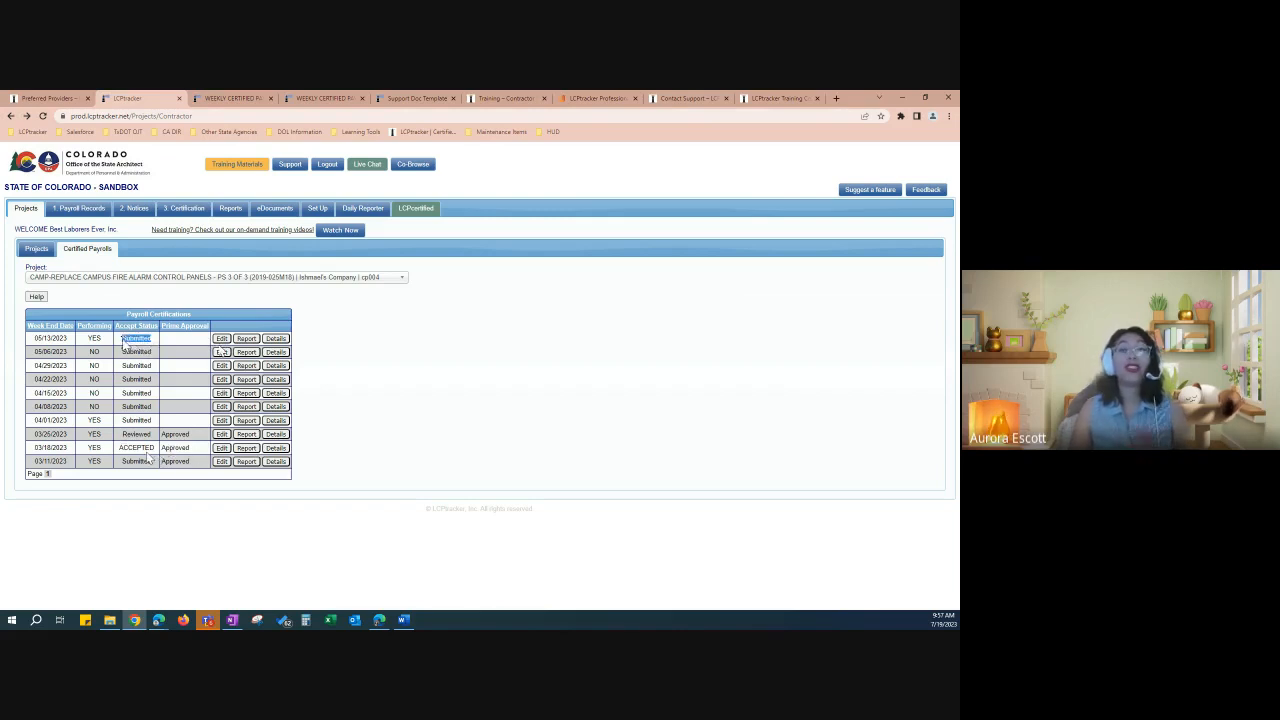
pyautogui.click(222, 339)
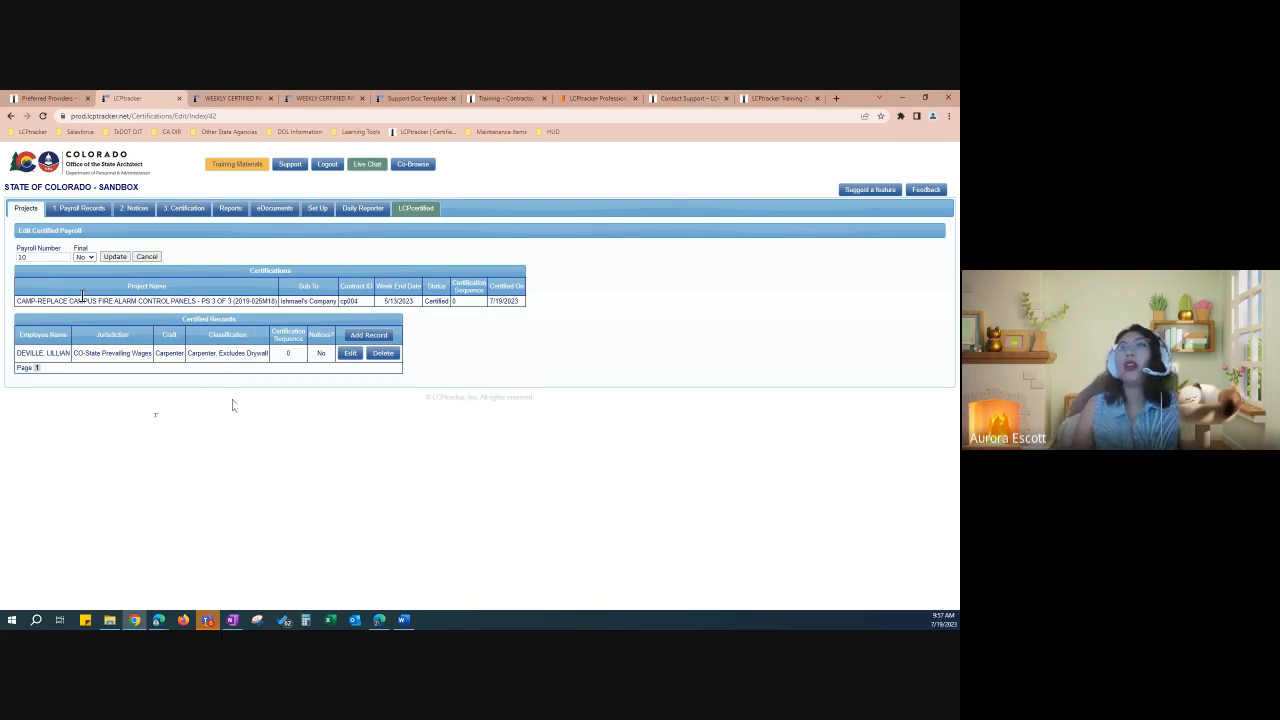
# Step: Leave payroll 10 marked not final and open its Carpenter pay record for editing
pyautogui.click(53, 257)
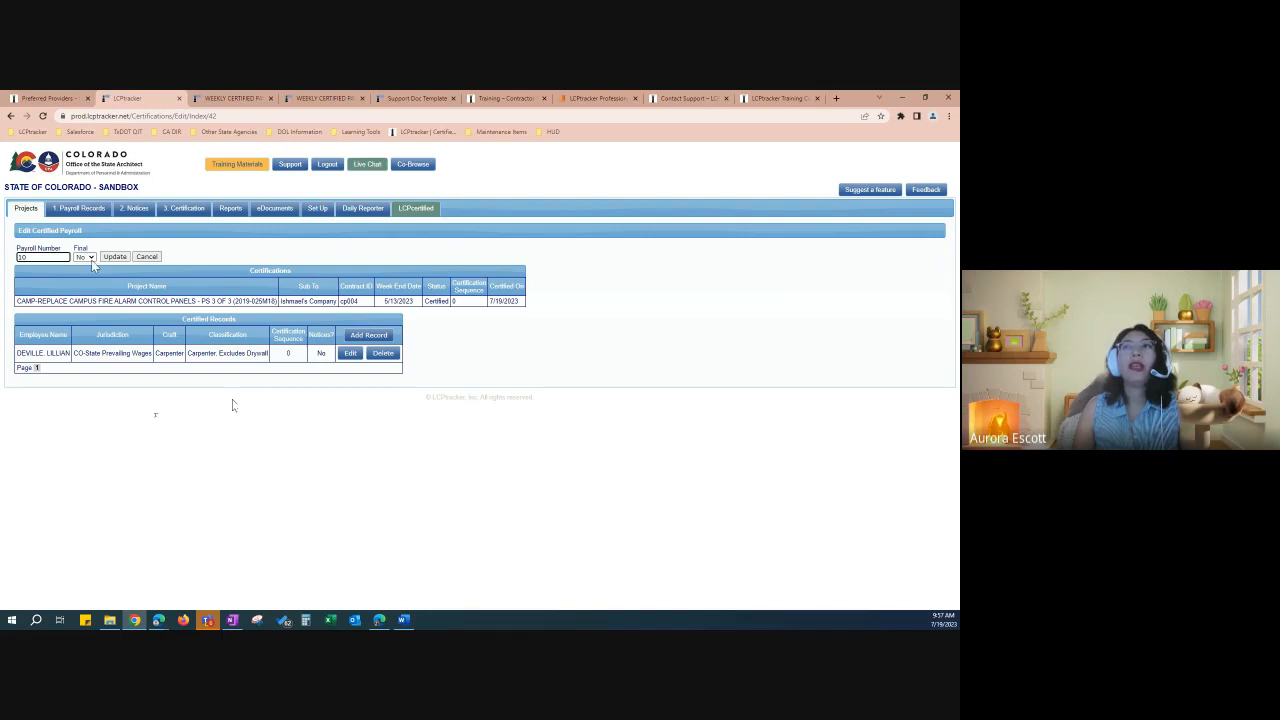
pyautogui.click(89, 258)
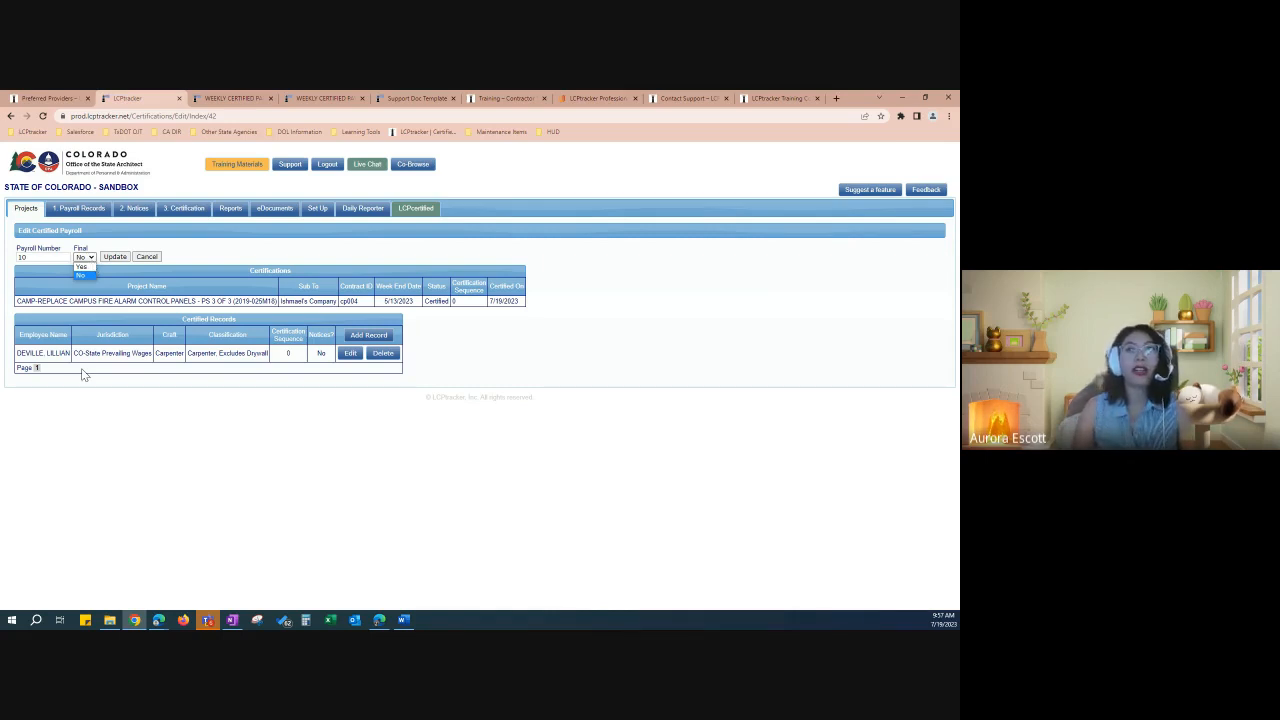
pyautogui.click(230, 251)
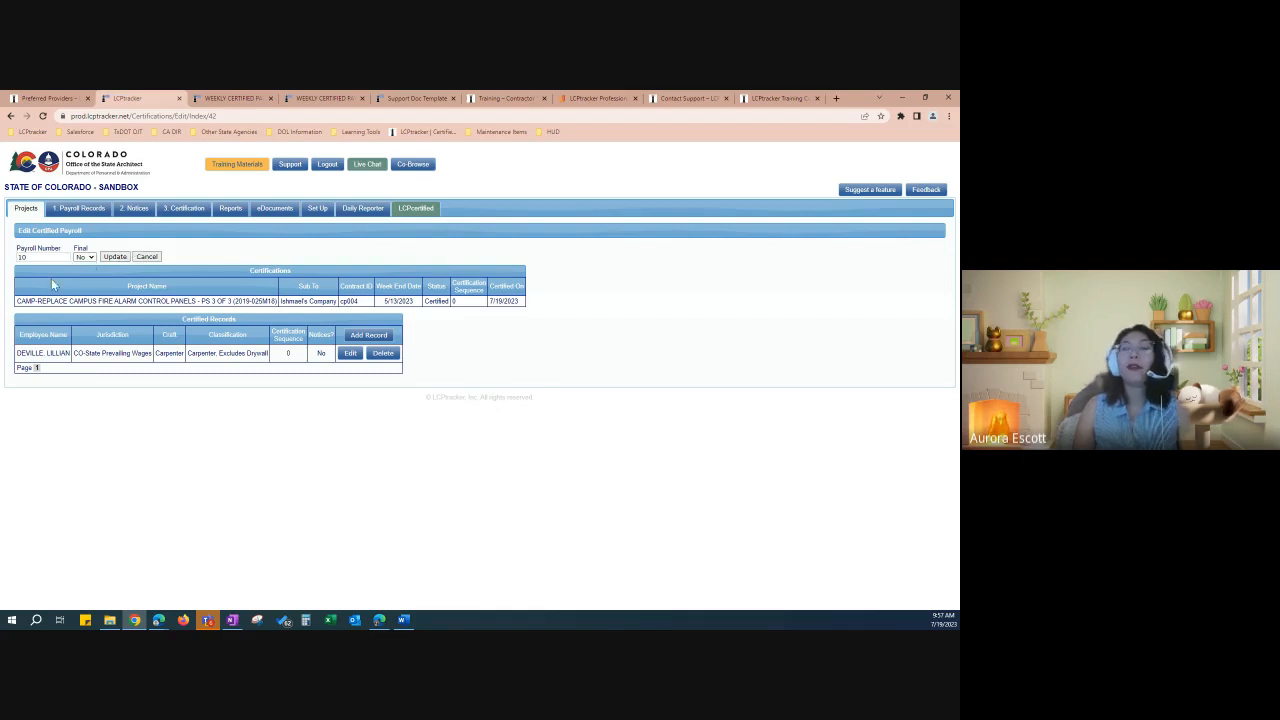
pyautogui.click(351, 354)
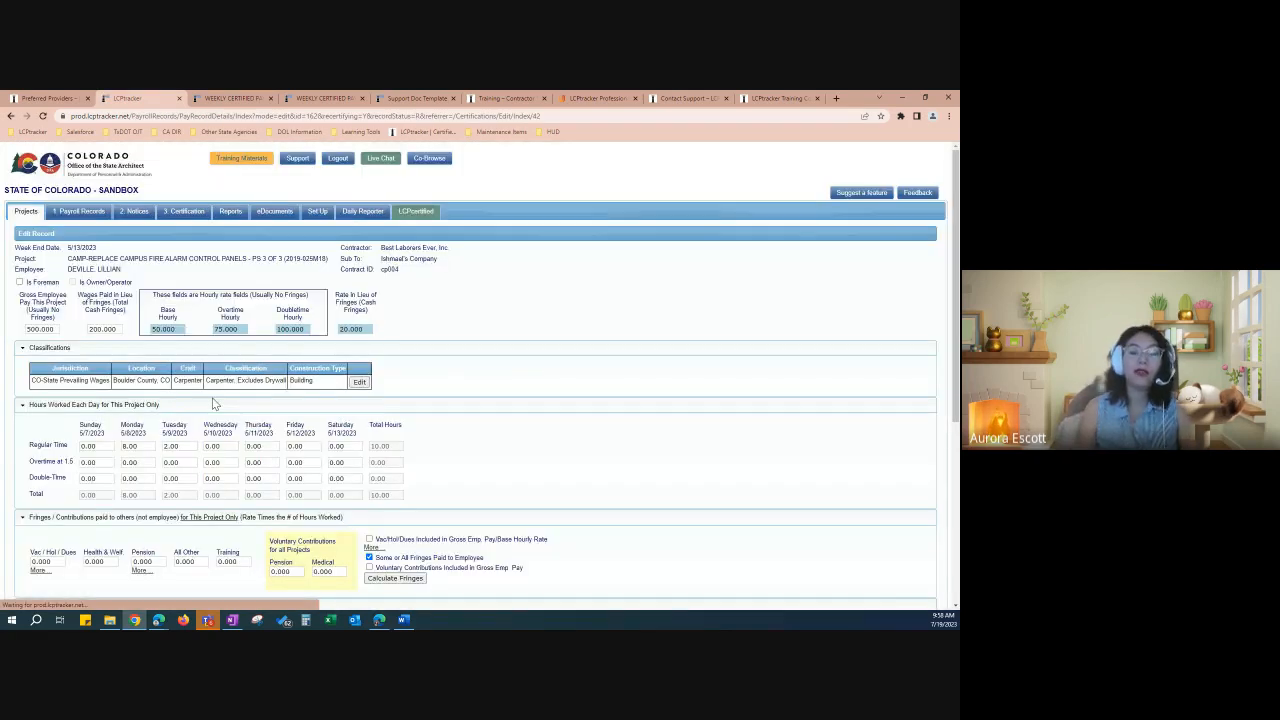
# Step: Change the 401K deduction note to $5 and add a line '$5 - 3rd Party Insurance'
pyautogui.scroll(-1, 213, 403)
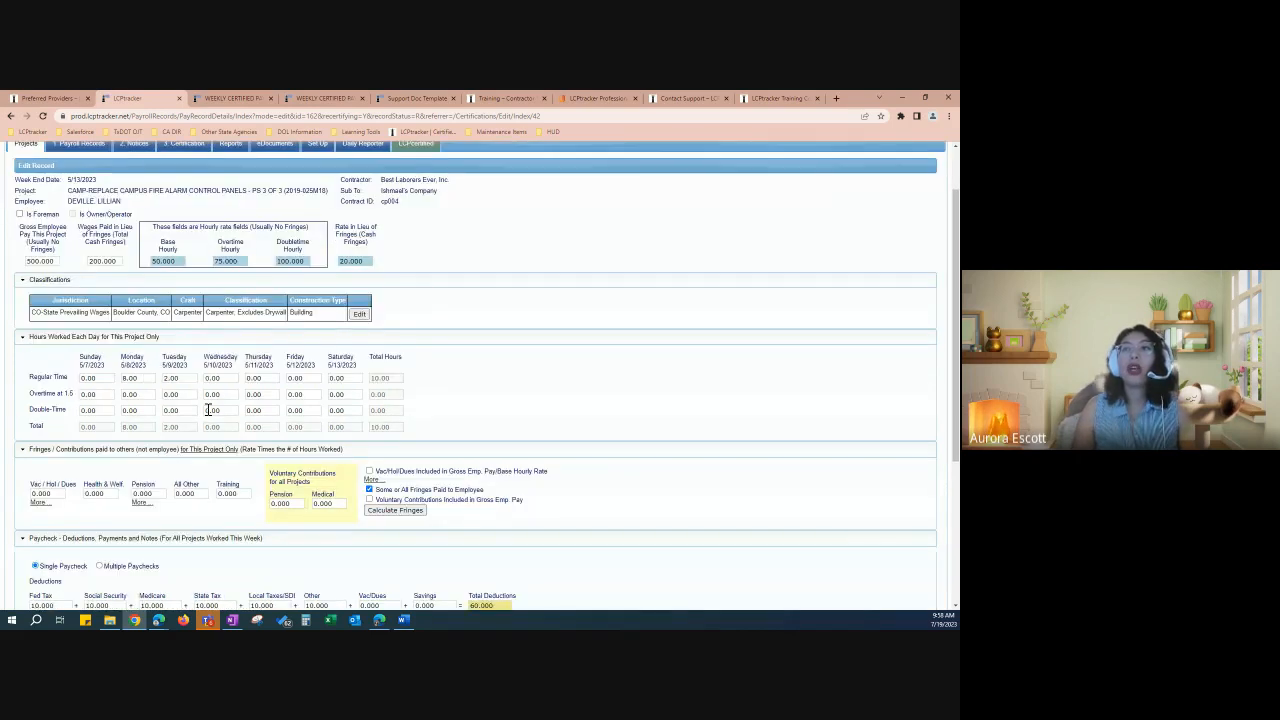
pyautogui.scroll(-3, 208, 409)
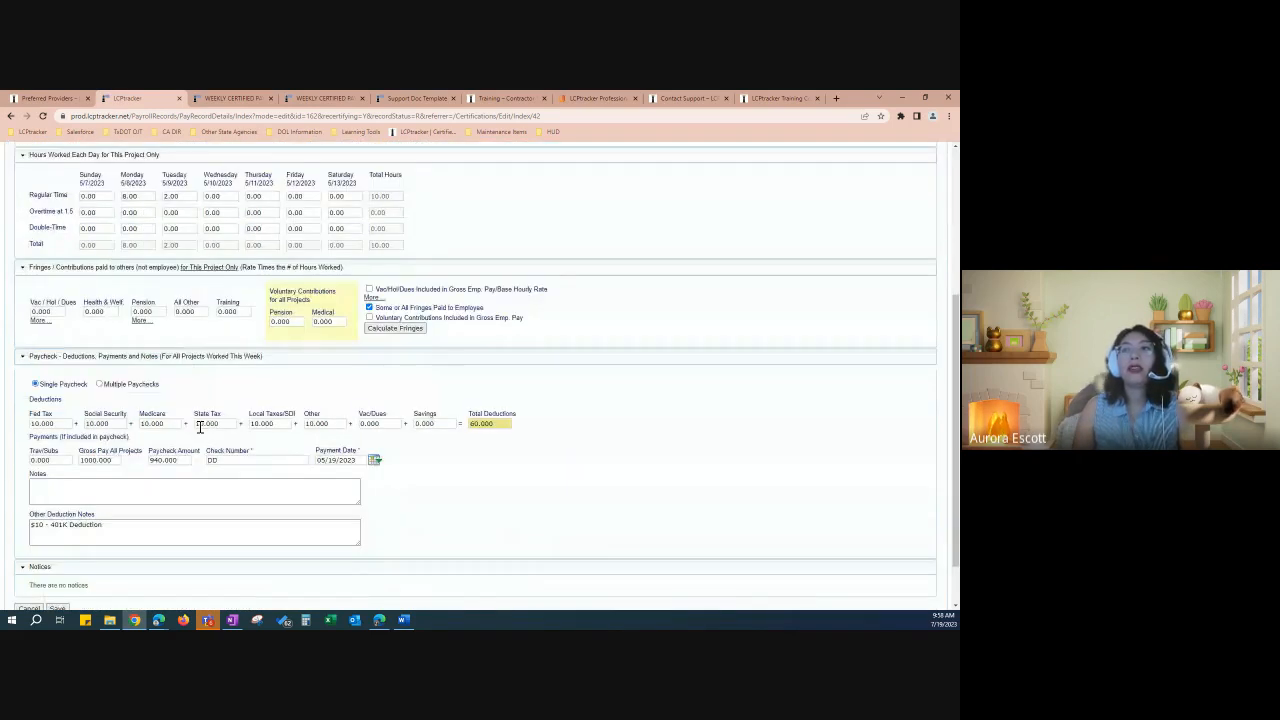
pyautogui.scroll(-1, 200, 427)
pyautogui.click(48, 477)
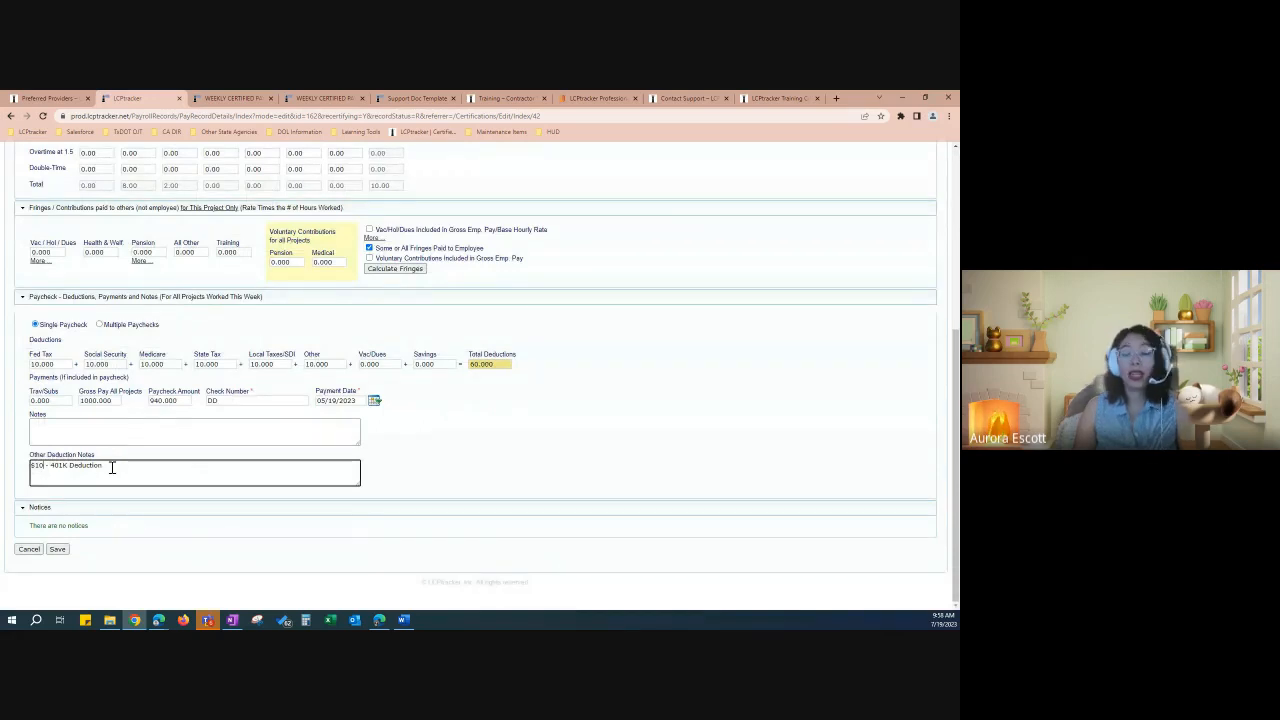
pyautogui.press('BackSpace')
pyautogui.press('BackSpace')
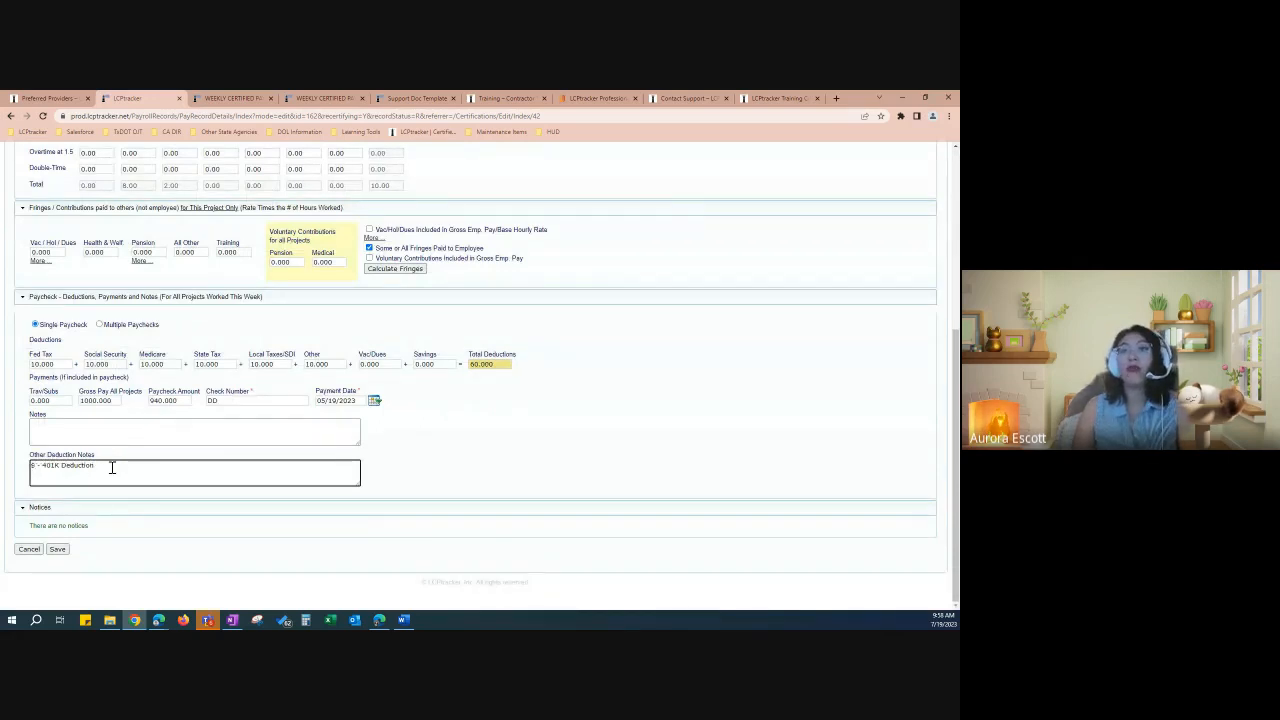
pyautogui.write('5')
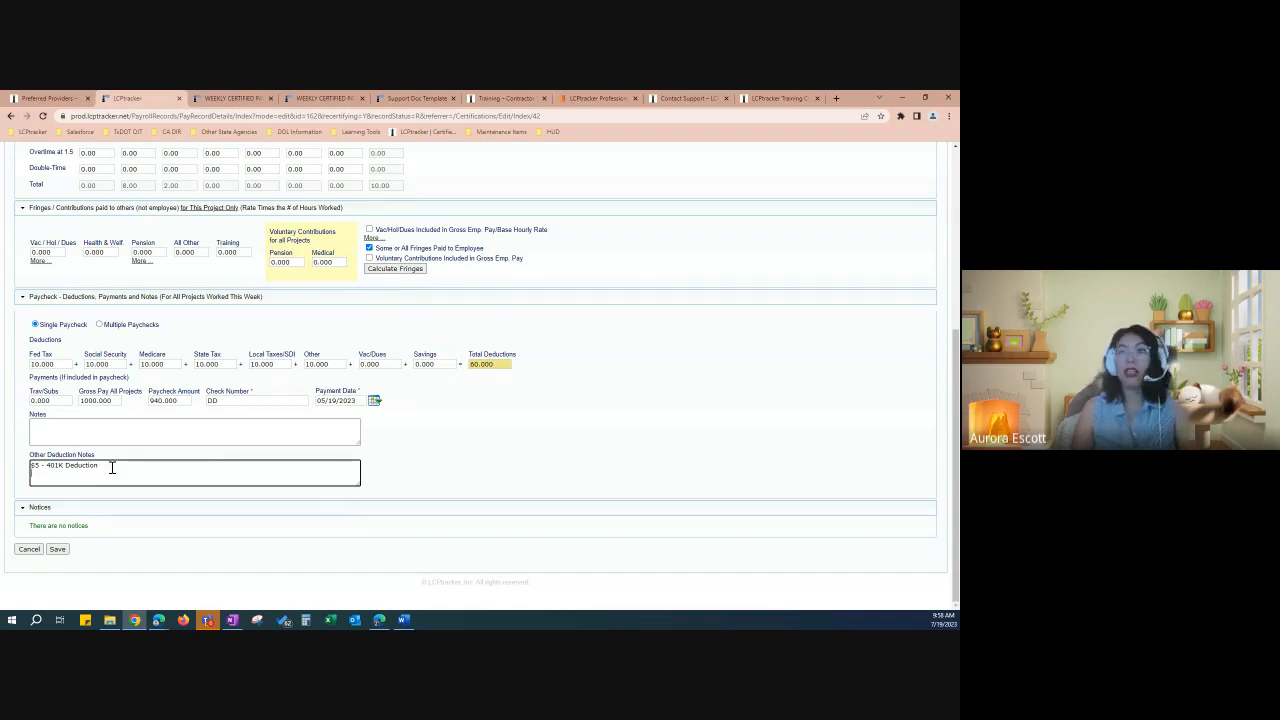
pyautogui.press('Return')
pyautogui.write('$5 ')
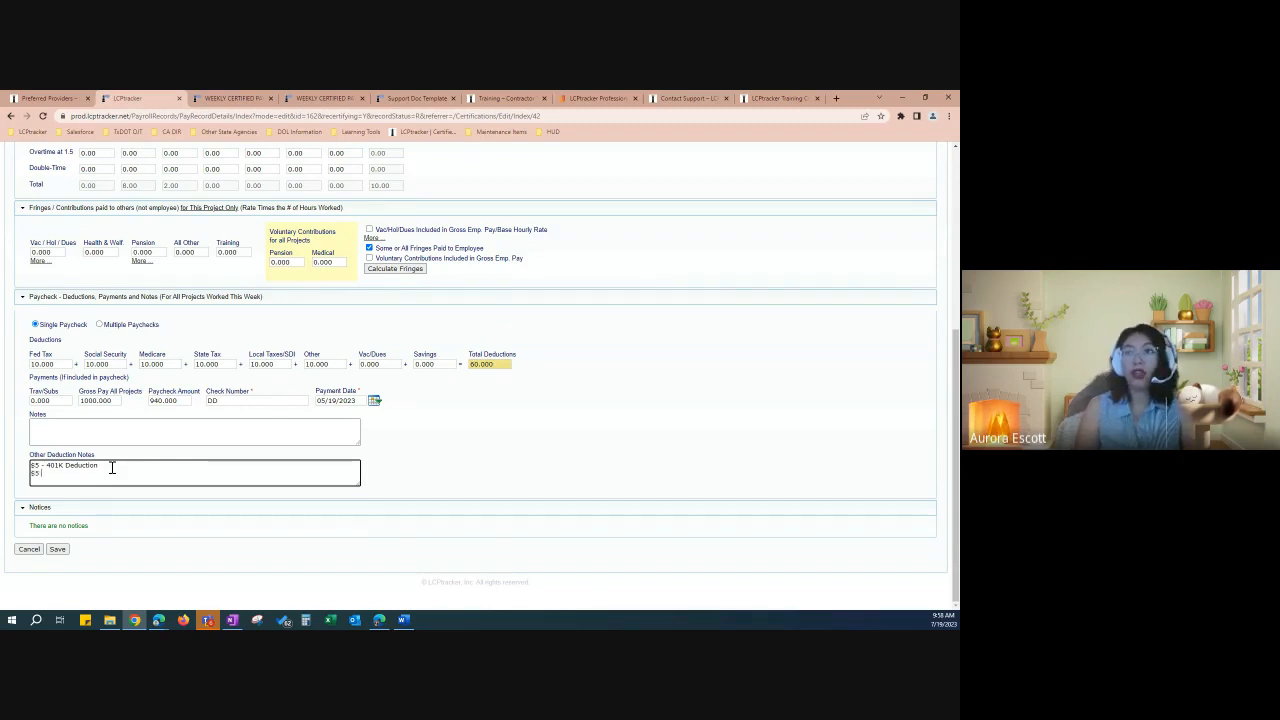
pyautogui.write('-')
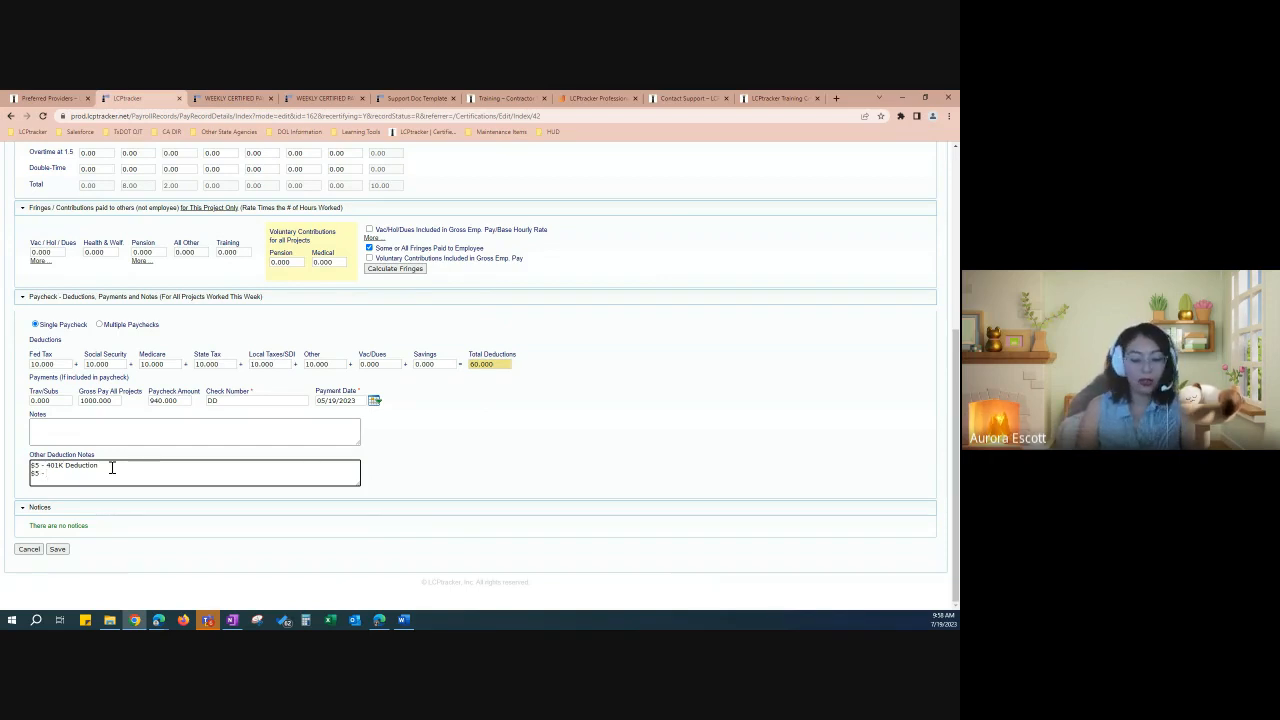
pyautogui.write(' 3rd Party')
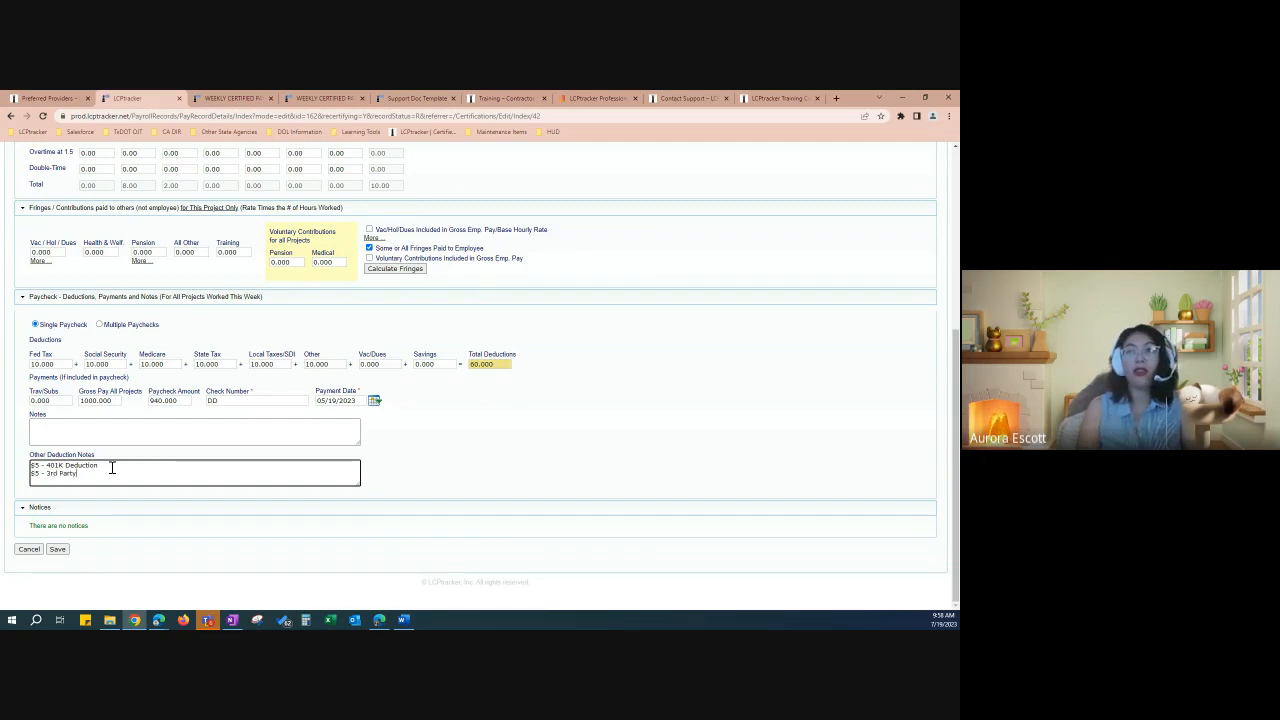
pyautogui.write(' Insurance')
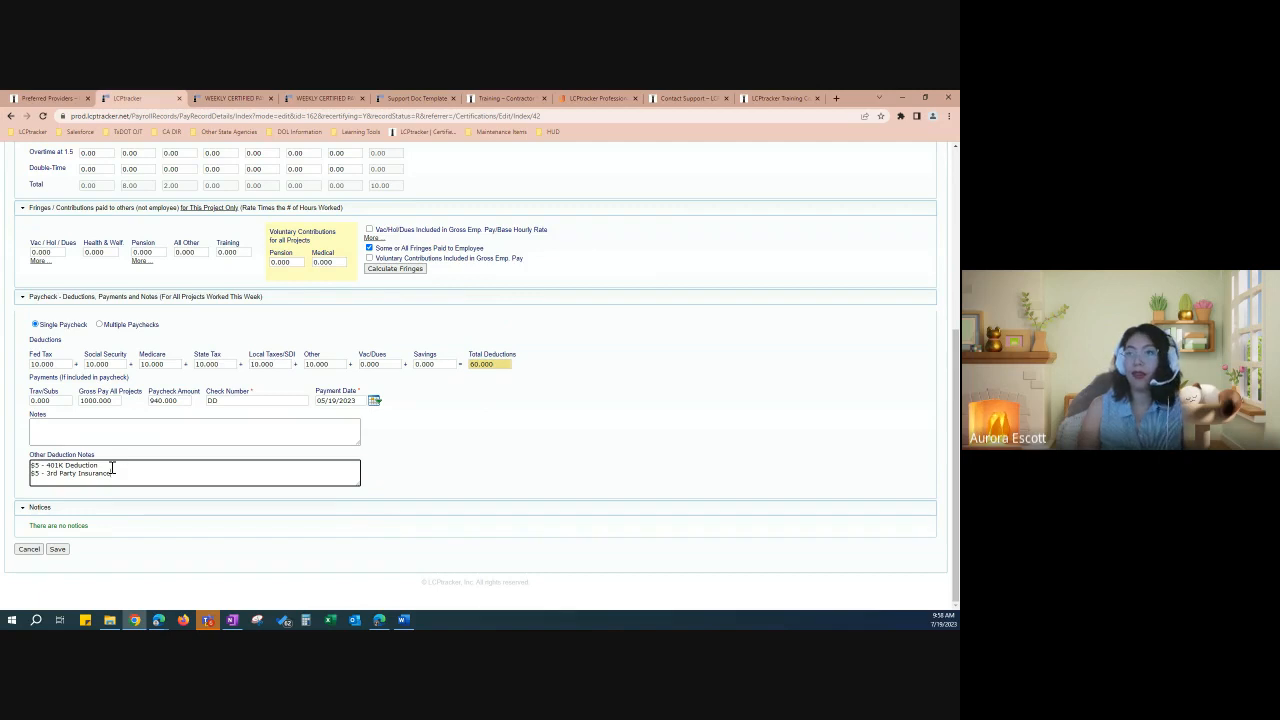
# Step: Save the record, confirm the Saved! message, and return to the top
pyautogui.click(59, 551)
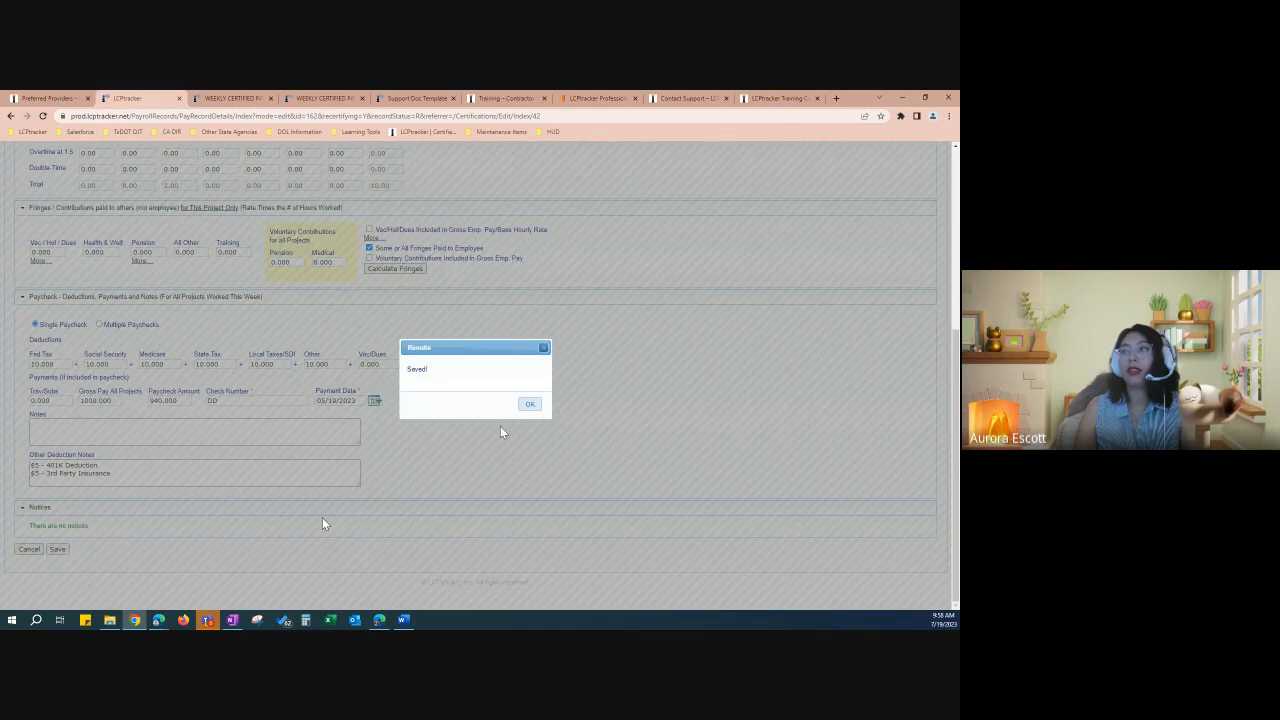
pyautogui.click(530, 404)
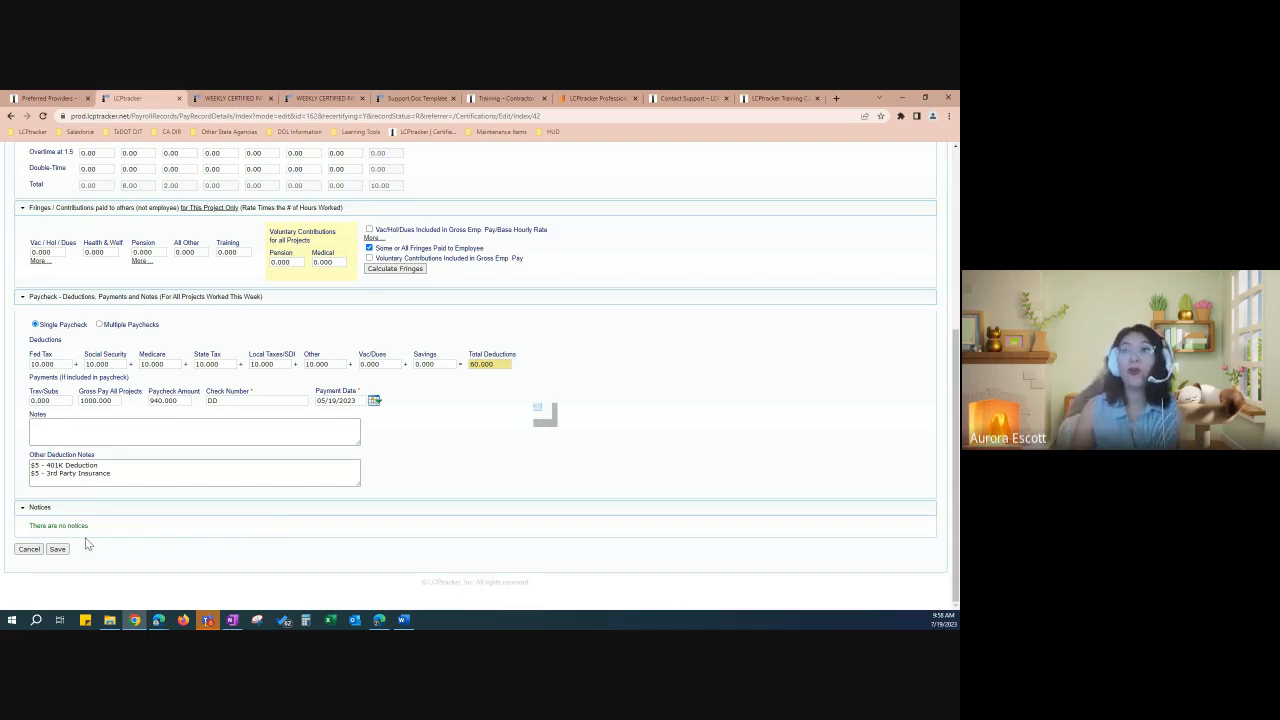
pyautogui.scroll(2, 86, 543)
pyautogui.scroll(2, 86, 553)
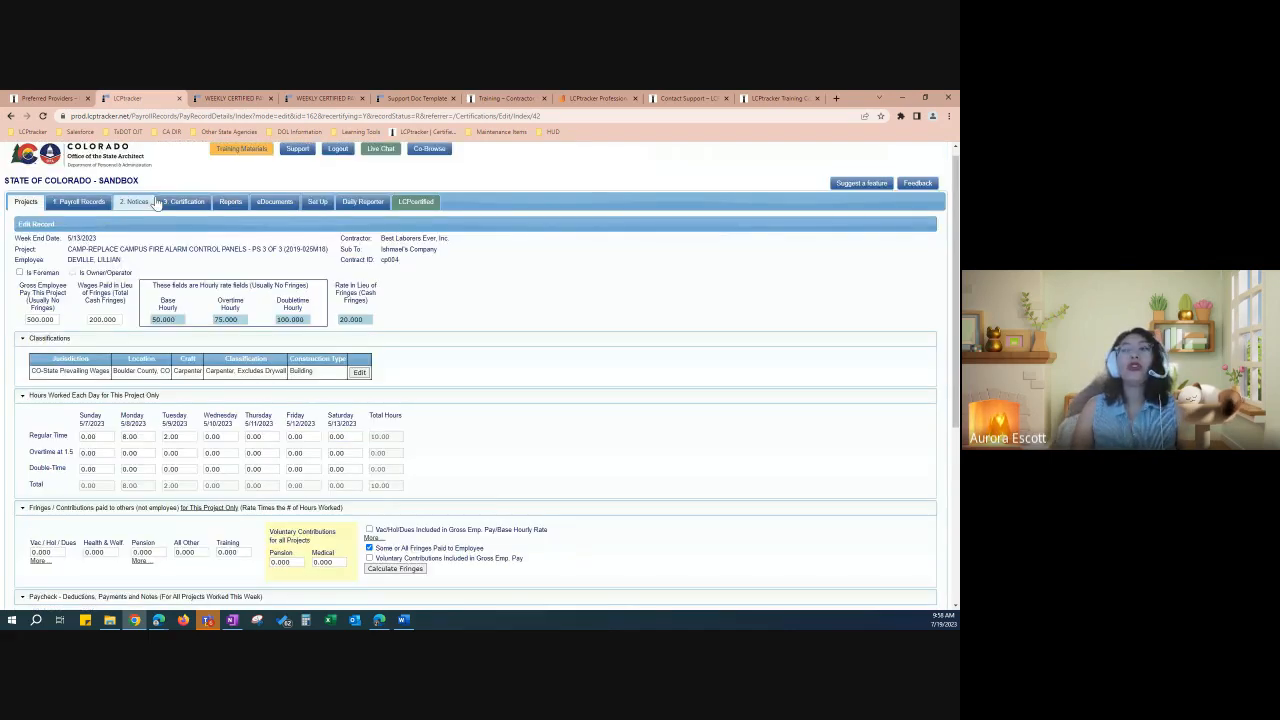
# Step: Edit the 5/13/2023 payroll, enter the certifier's name and title Payroll Specialist, then certify the update
pyautogui.click(26, 202)
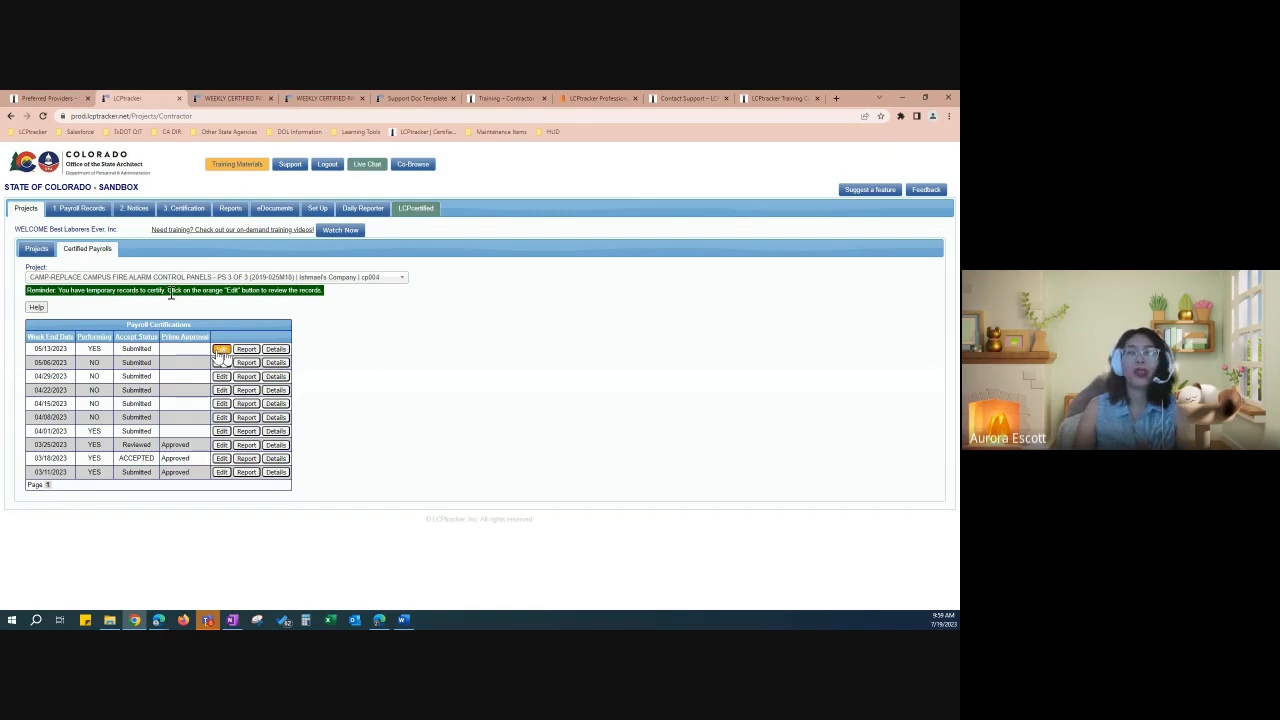
pyautogui.click(220, 350)
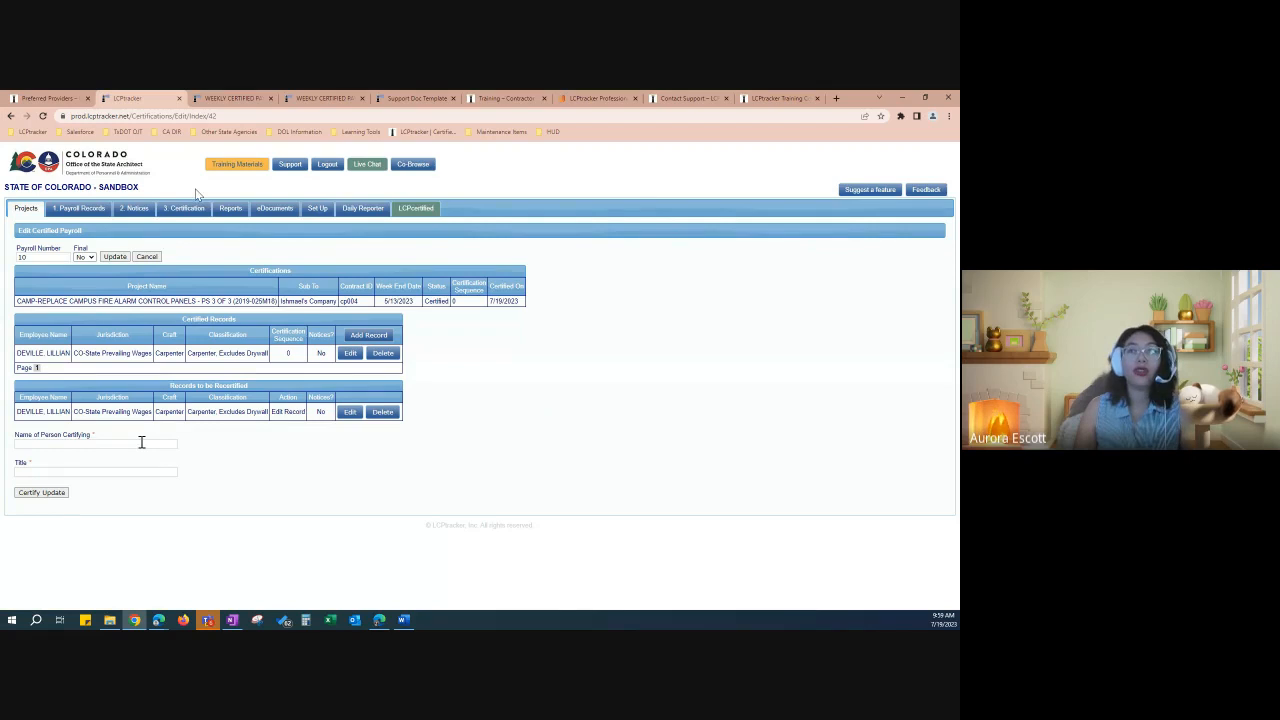
pyautogui.click(87, 446)
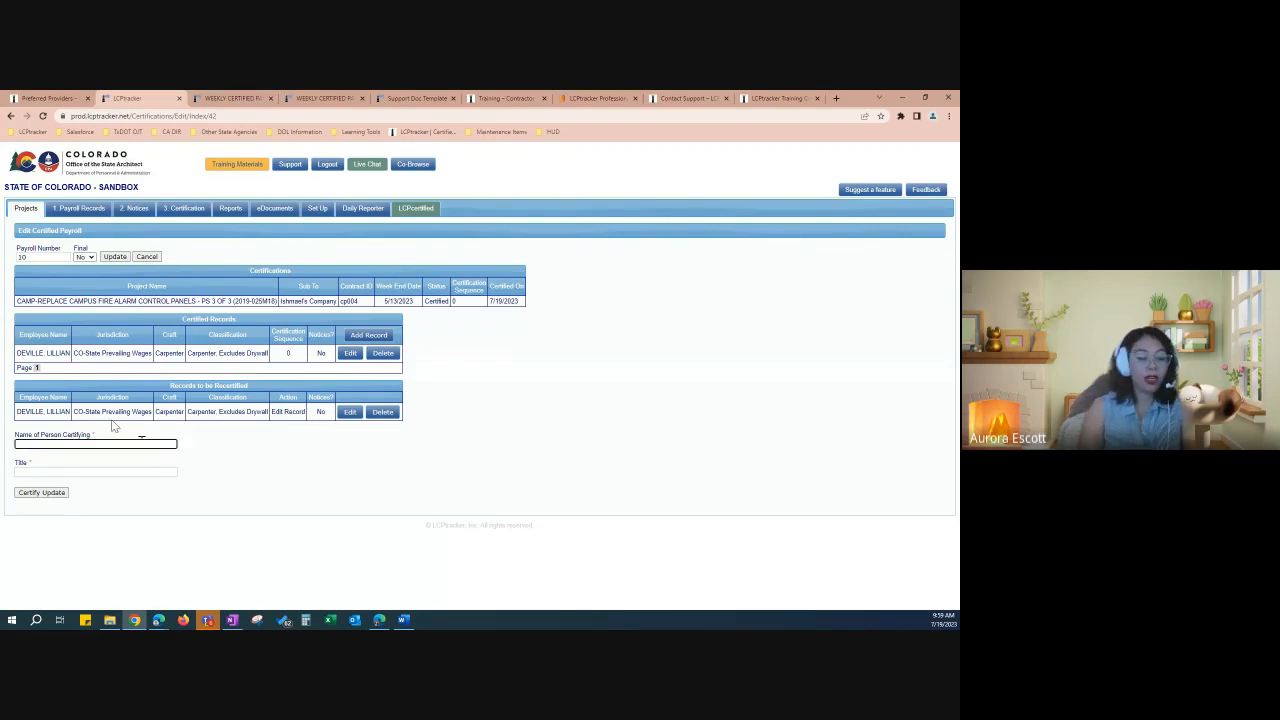
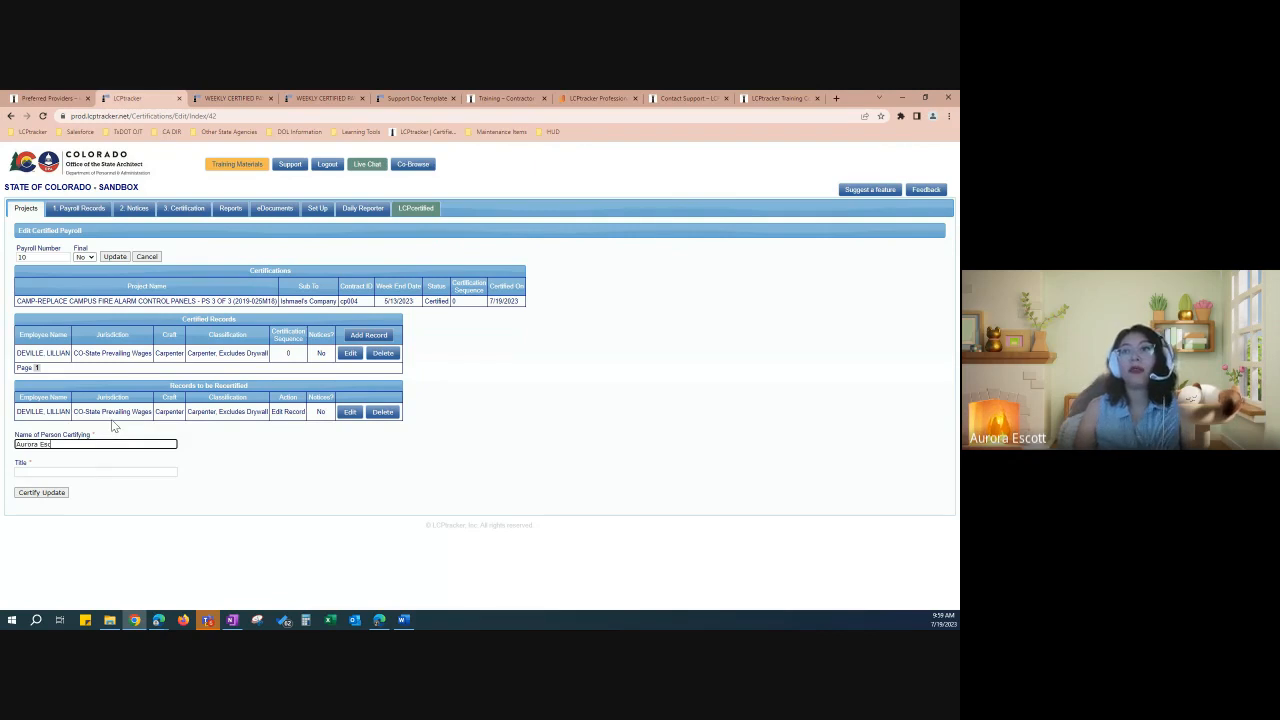
pyautogui.press('Tab')
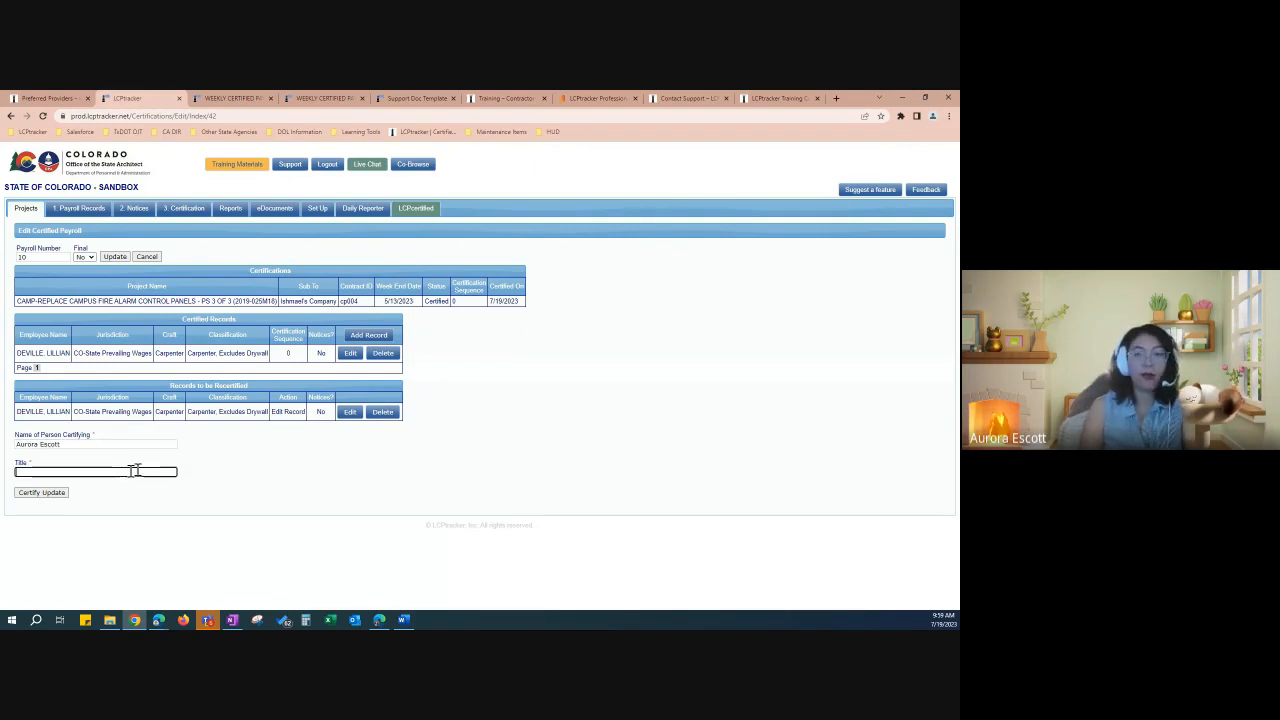
pyautogui.write('Payroll Specialist')
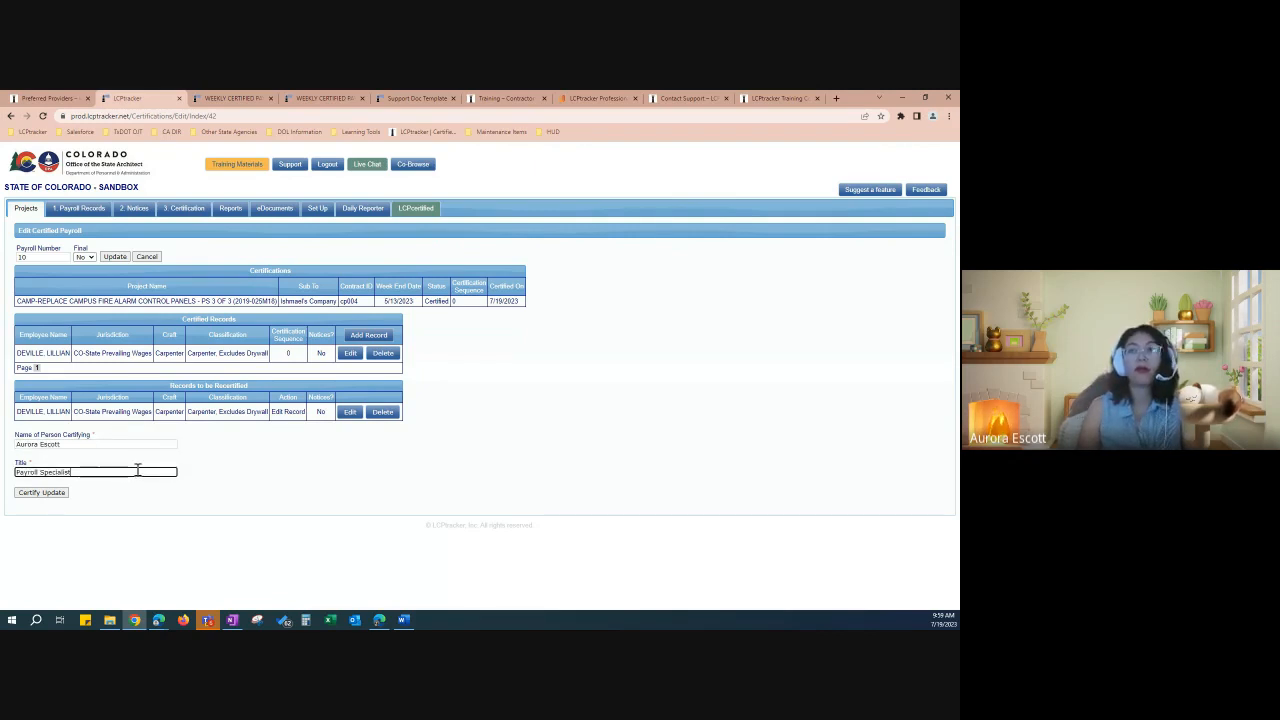
pyautogui.click(60, 495)
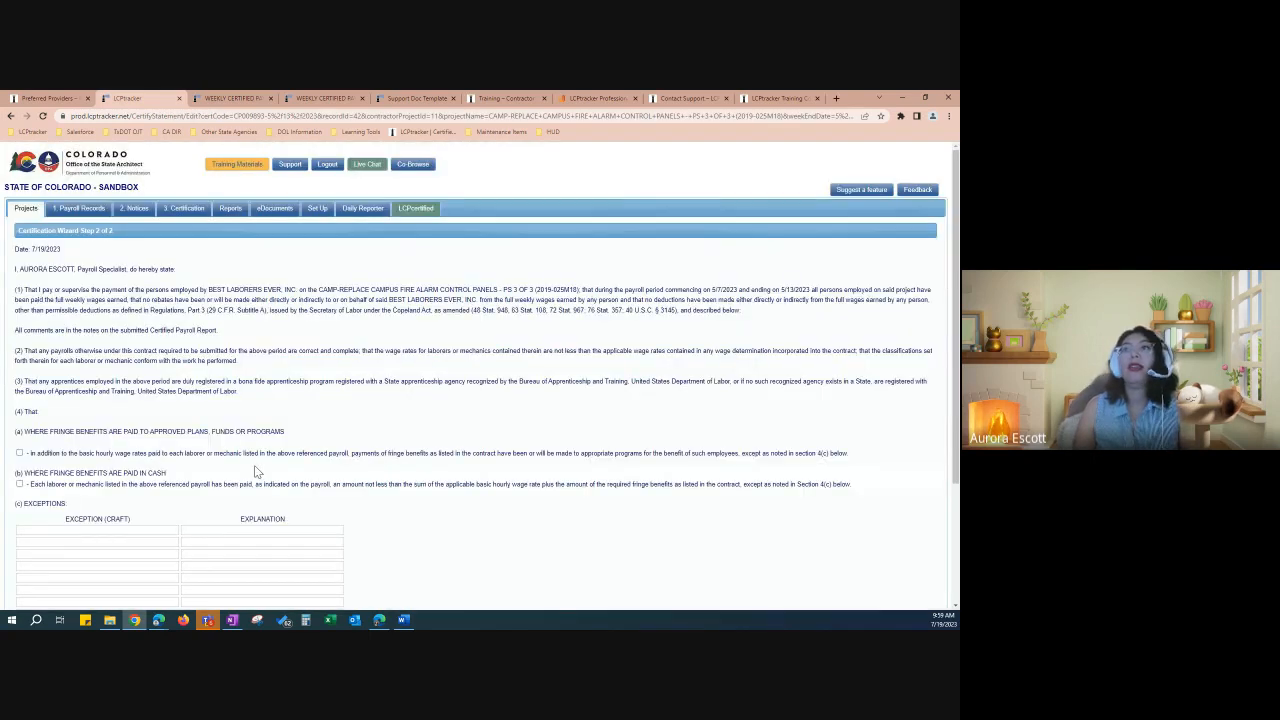
# Step: Mark fringe benefits as paid in cash, enter the eSignature password, and try saving
pyautogui.scroll(-1, 482, 378)
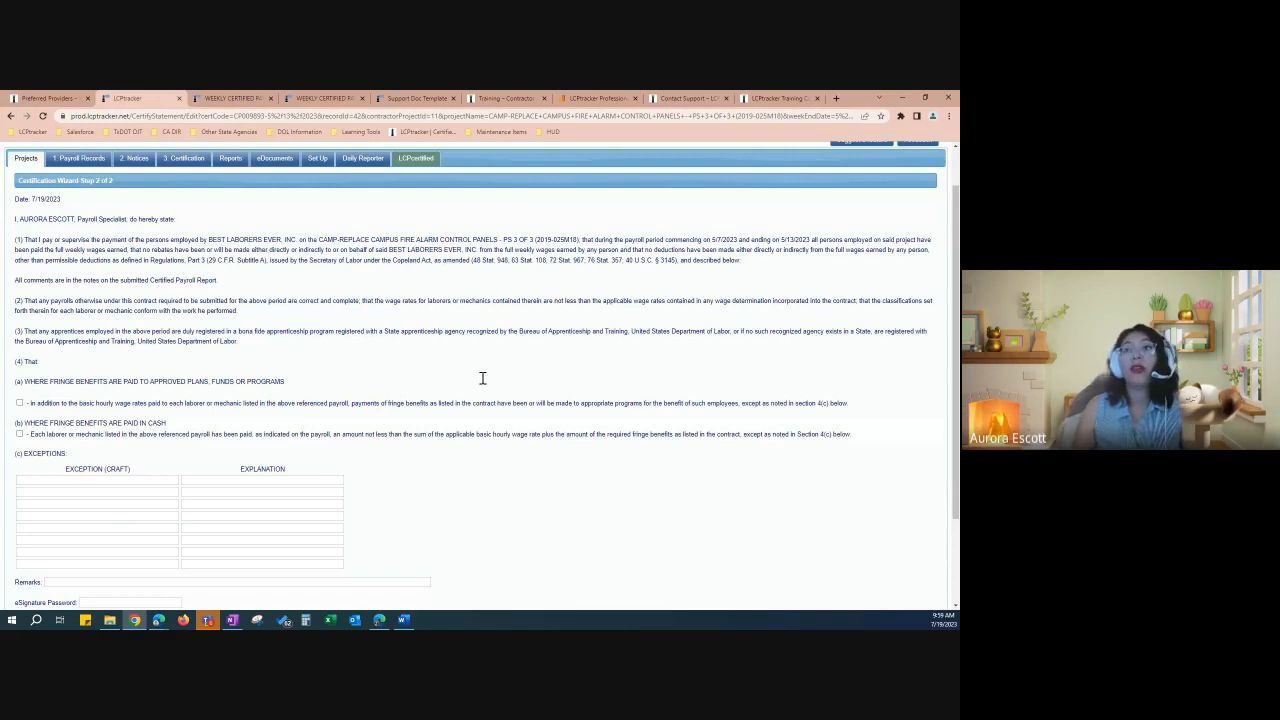
pyautogui.scroll(-3, 482, 378)
pyautogui.click(19, 318)
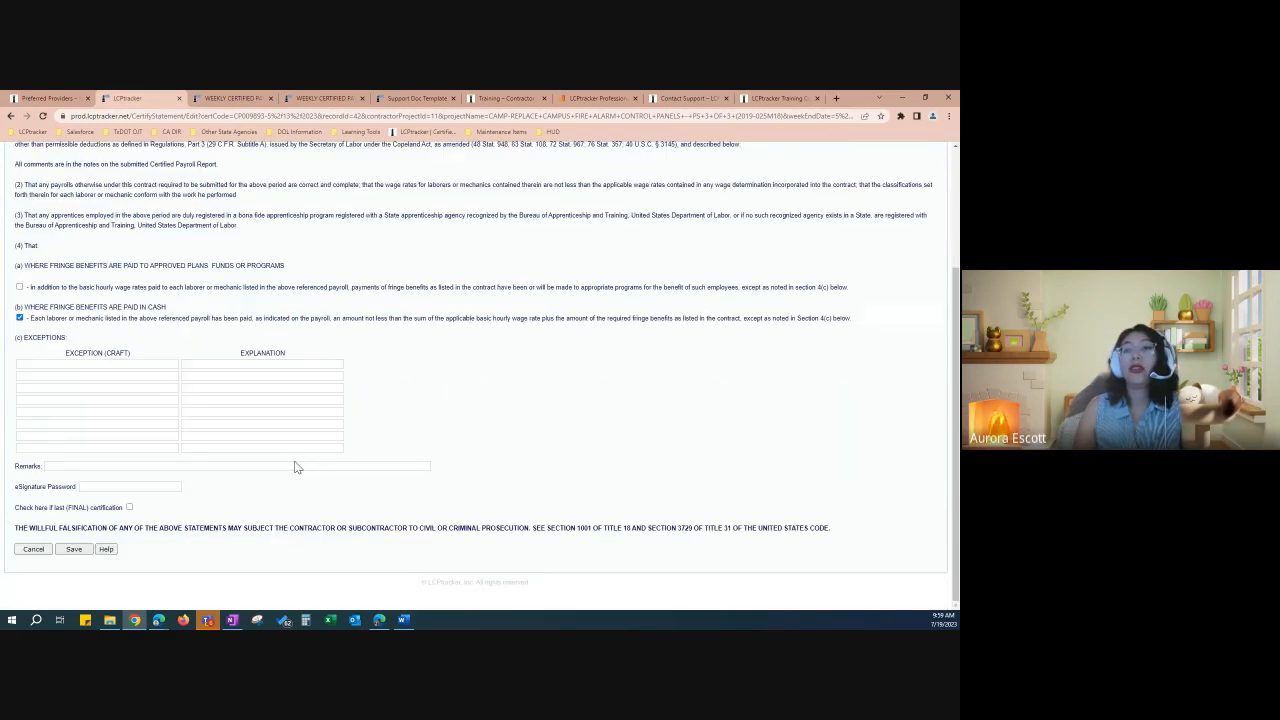
pyautogui.click(115, 487)
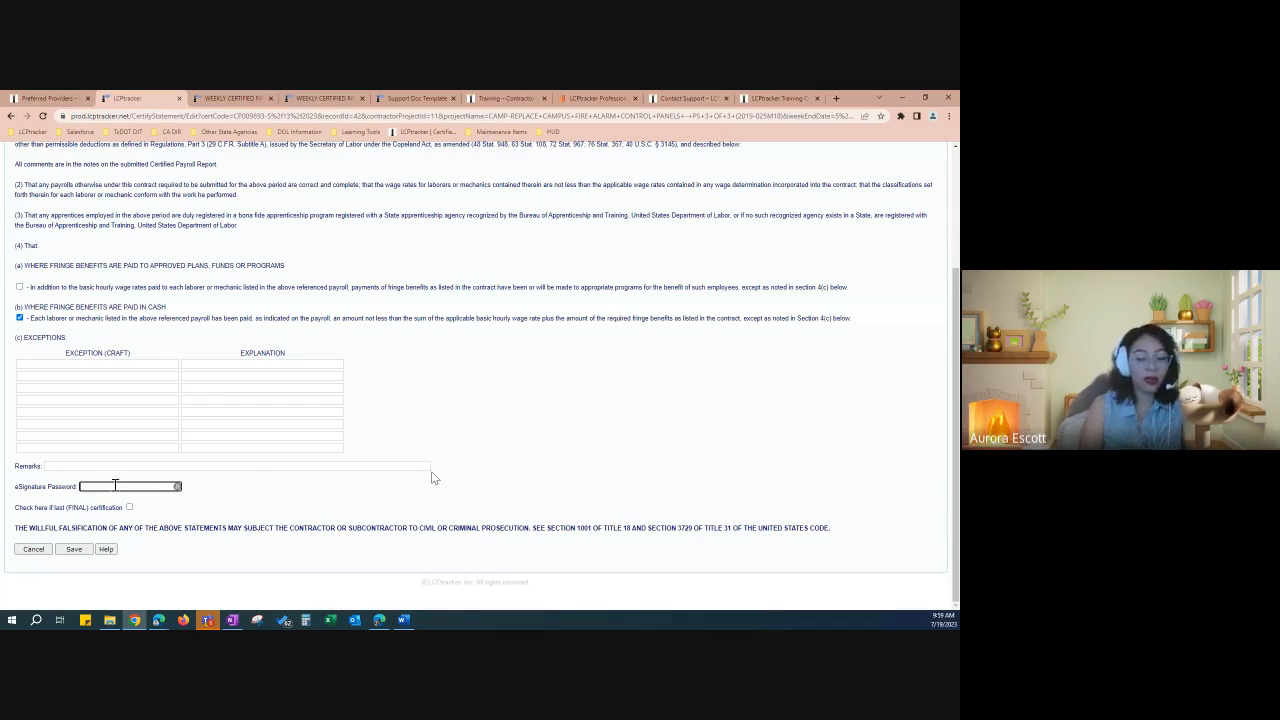
pyautogui.write('*******')
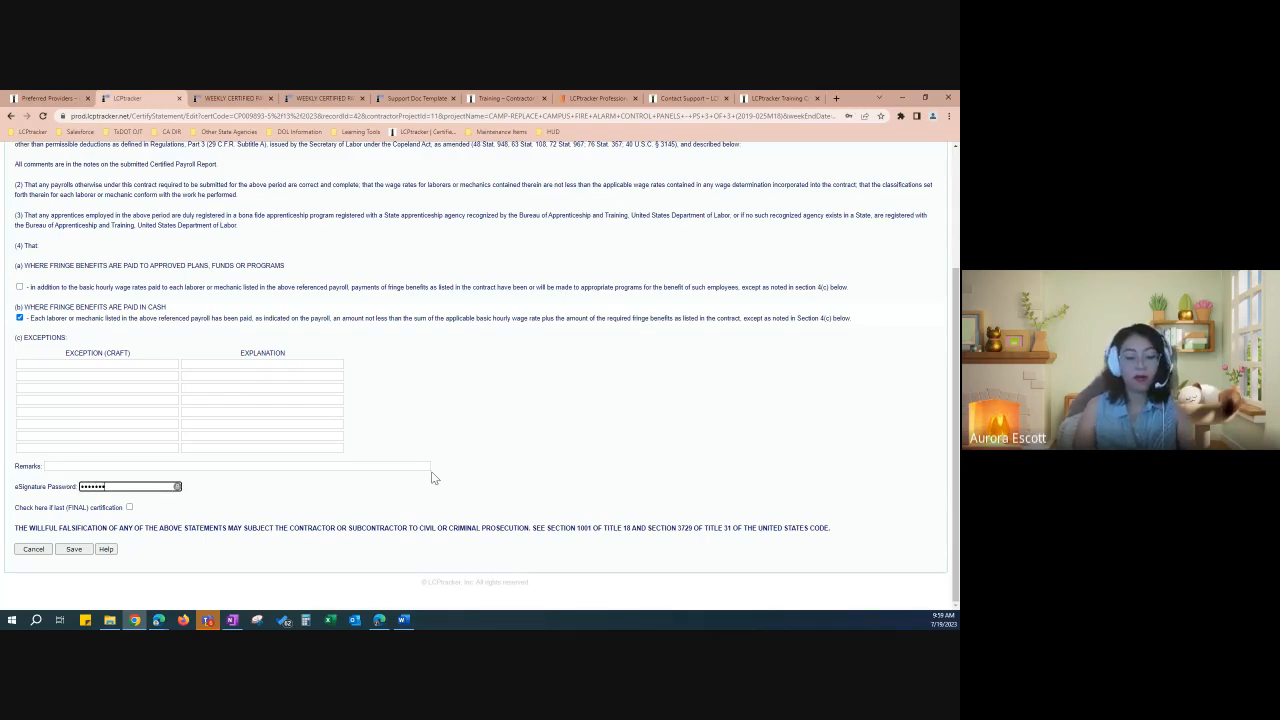
pyautogui.write('**')
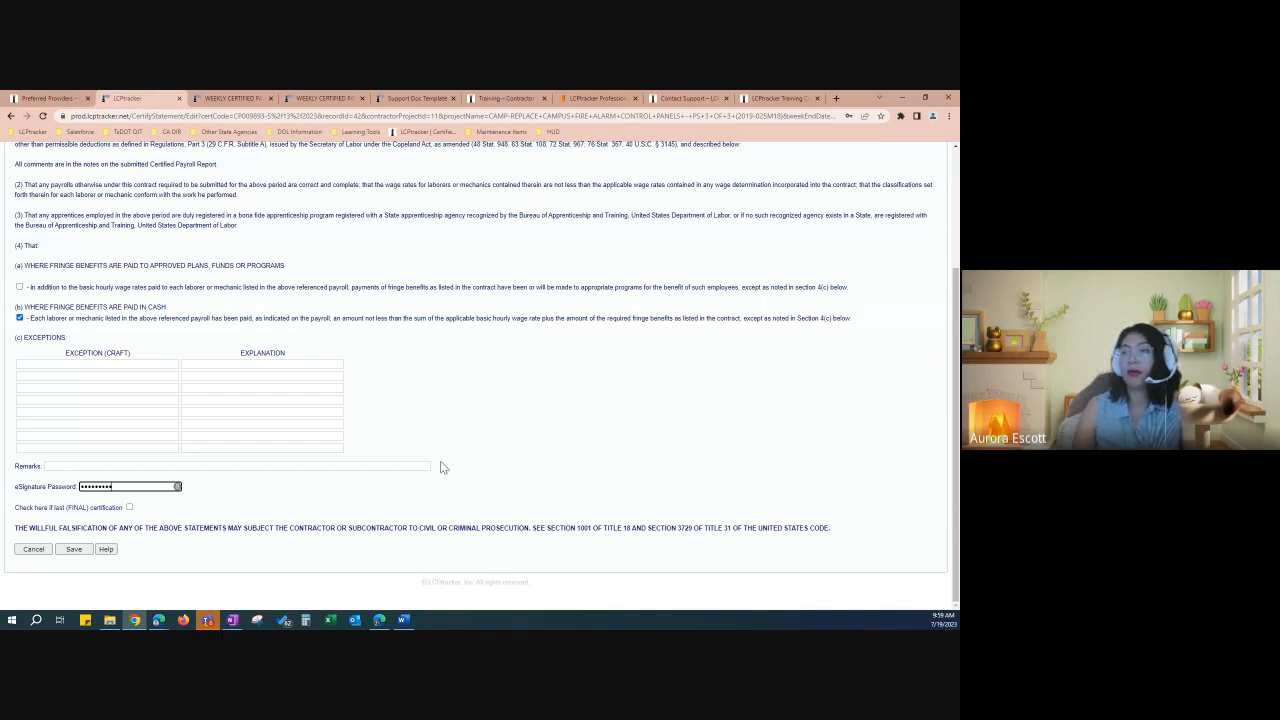
pyautogui.click(444, 467)
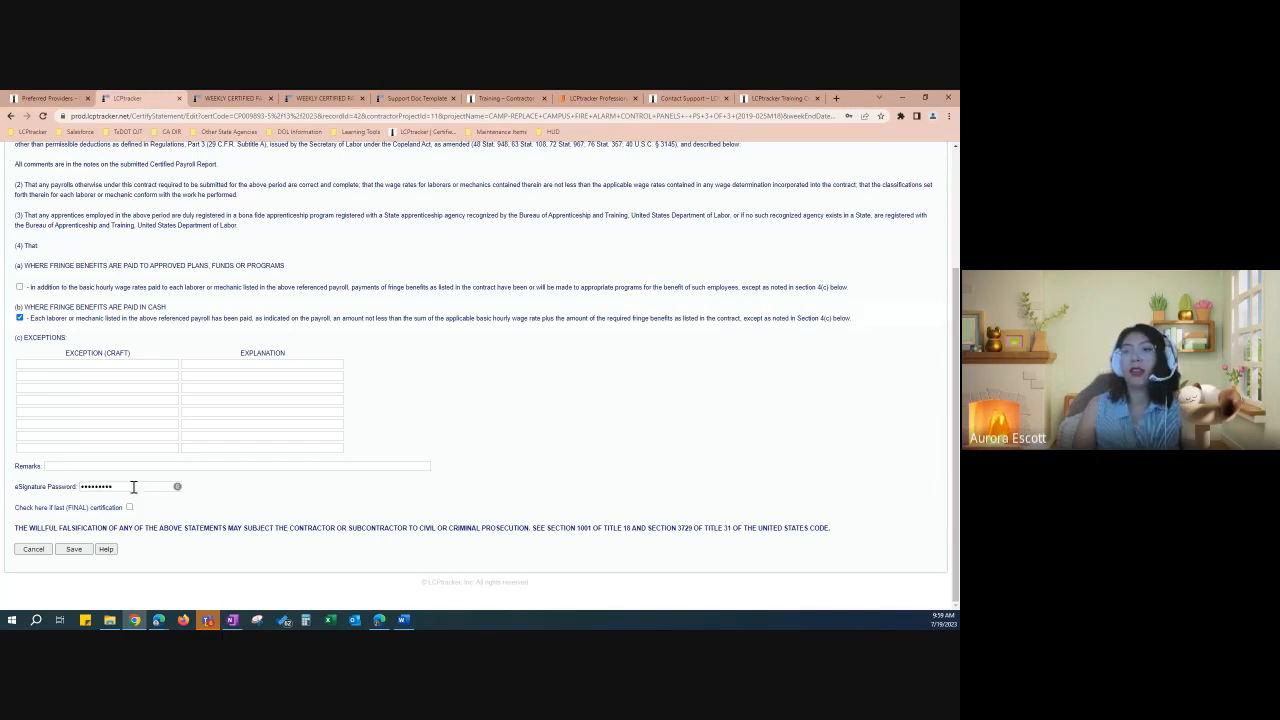
pyautogui.click(83, 550)
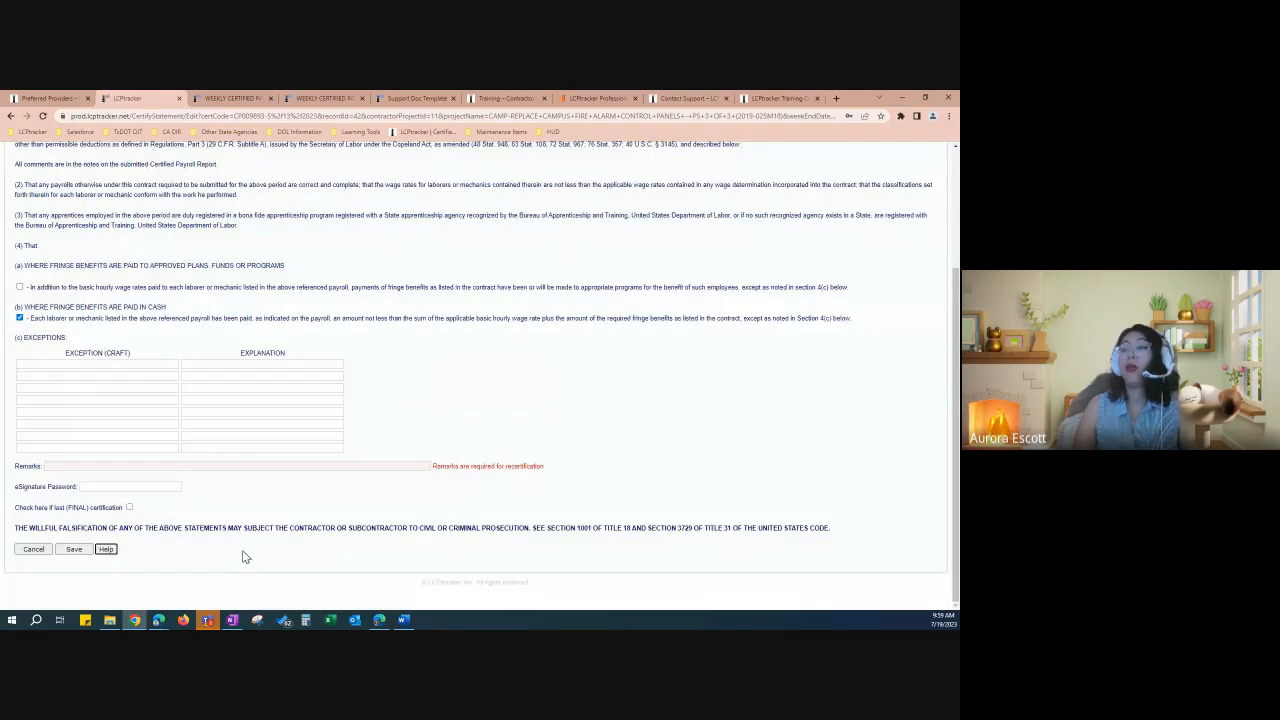
# Step: Add the remark 'Updating the Other Deductions notes', re-enter the eSignature password, and save
pyautogui.click(64, 469)
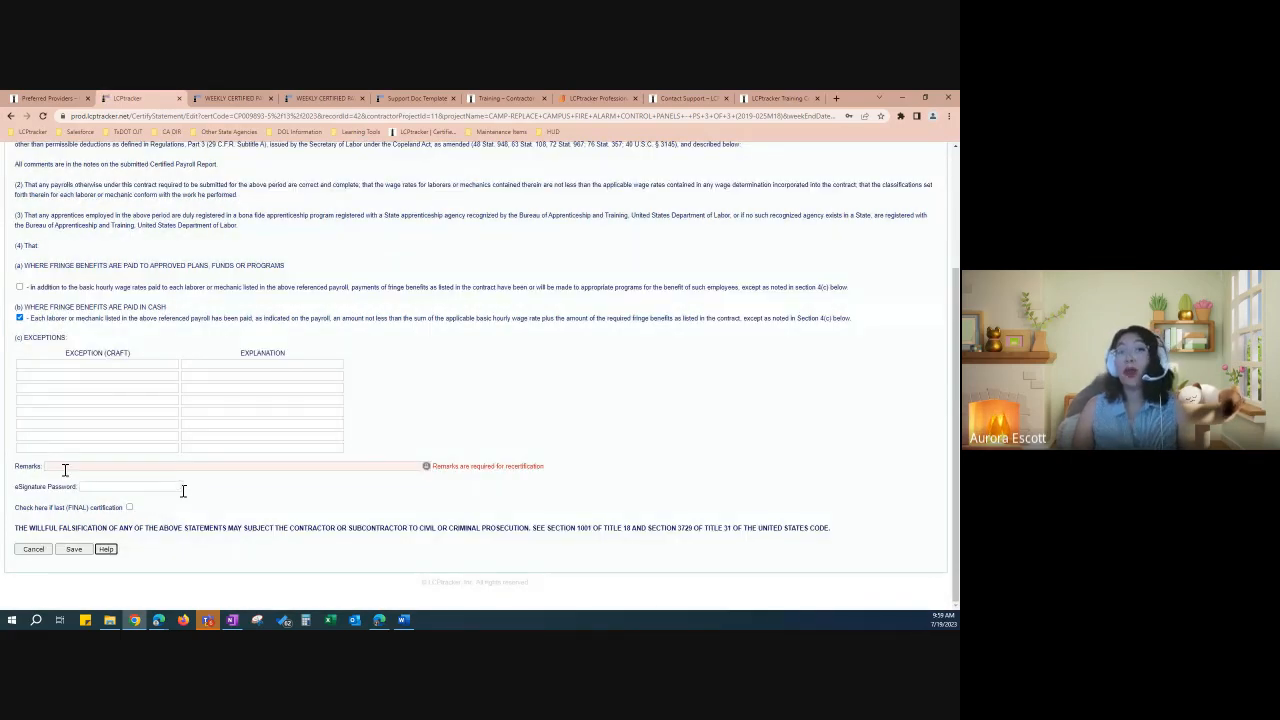
pyautogui.click(79, 466)
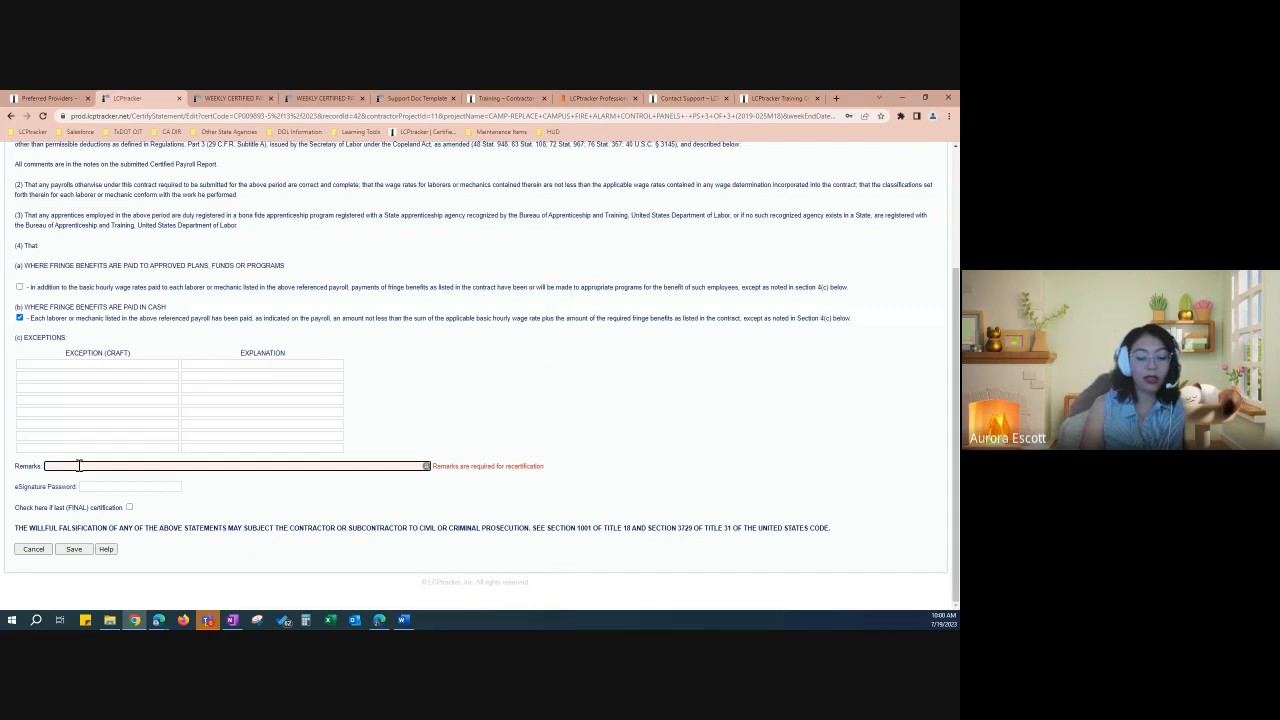
pyautogui.write('Updating the Othe')
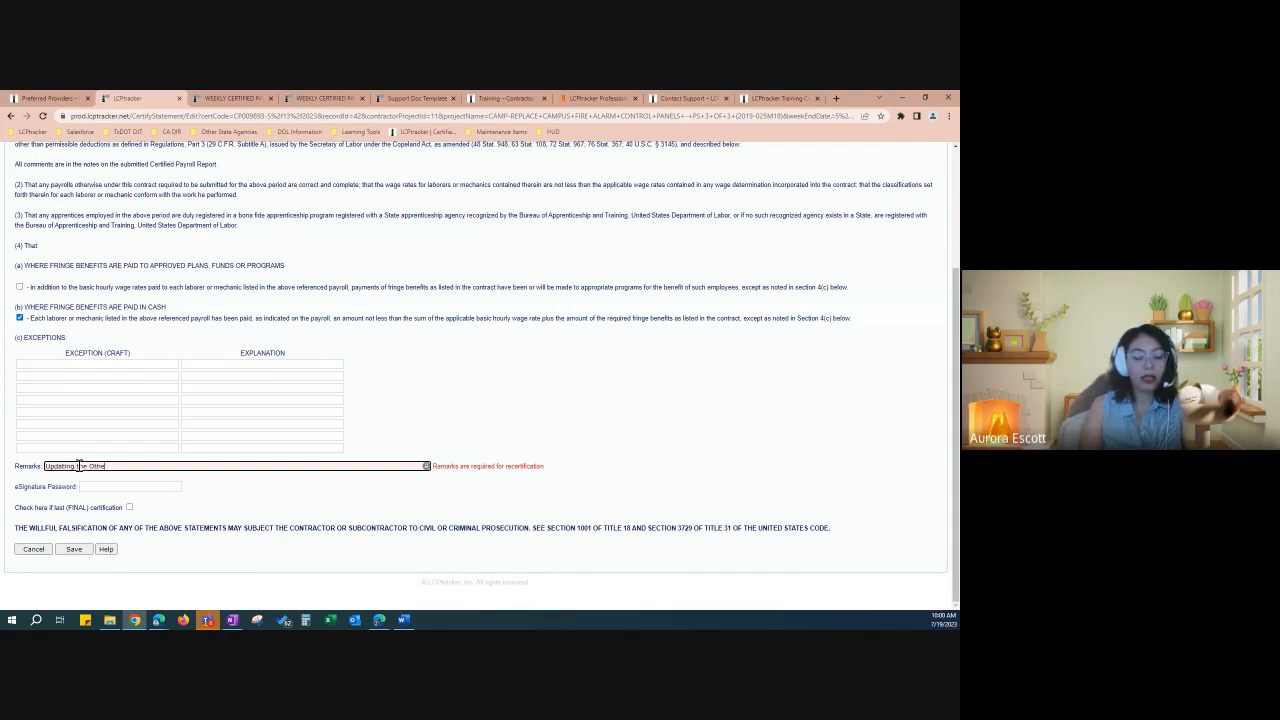
pyautogui.write('r Deduc')
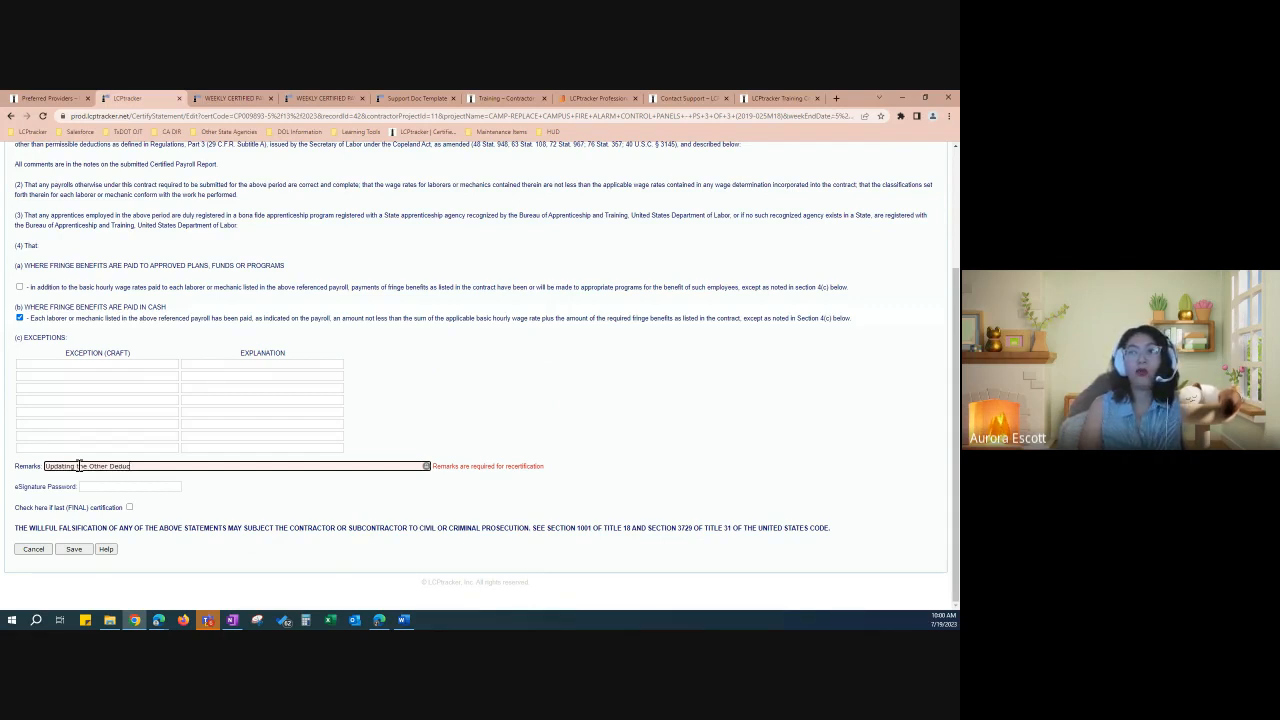
pyautogui.write('tions notes')
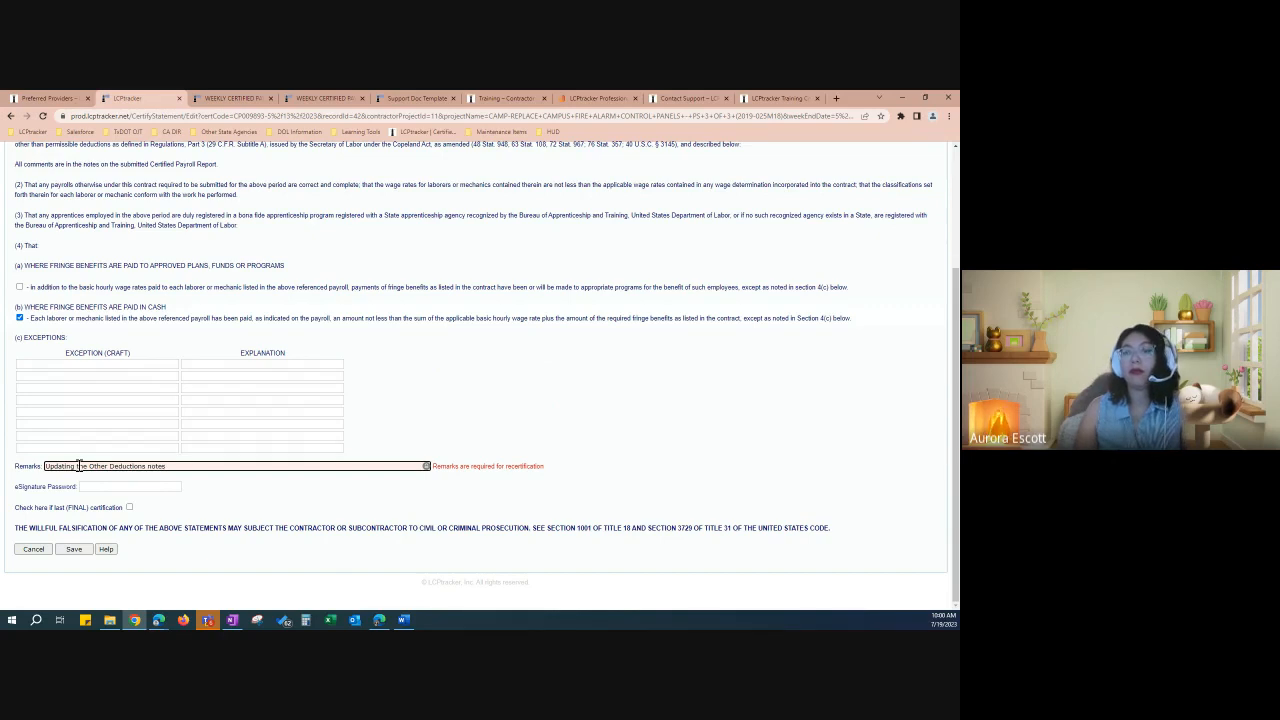
pyautogui.click(112, 486)
pyautogui.write('•')
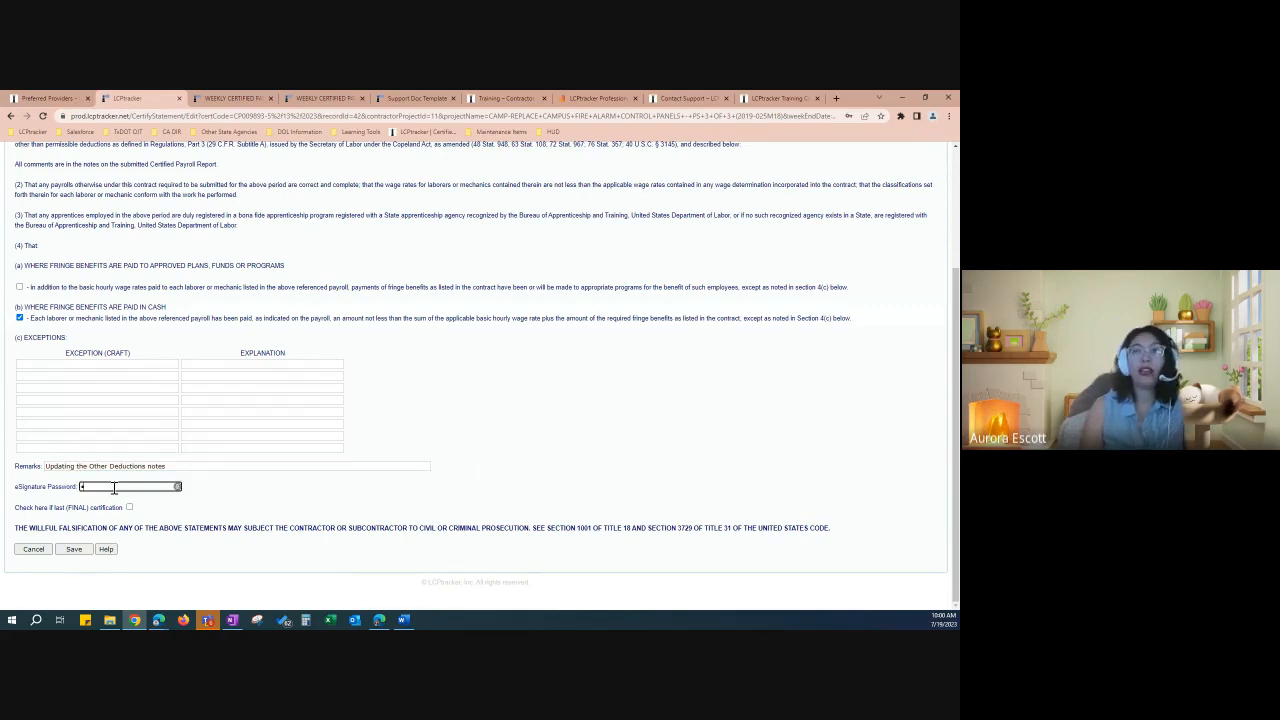
pyautogui.write('••••••')
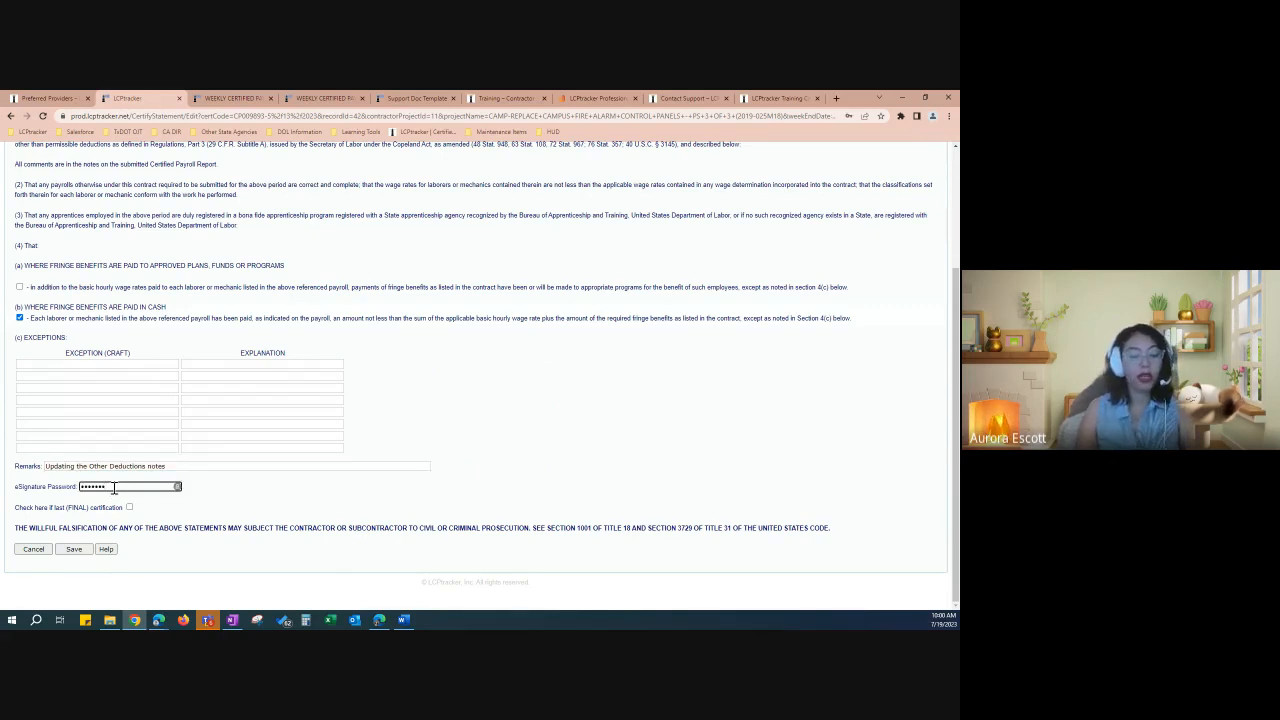
pyautogui.write('••')
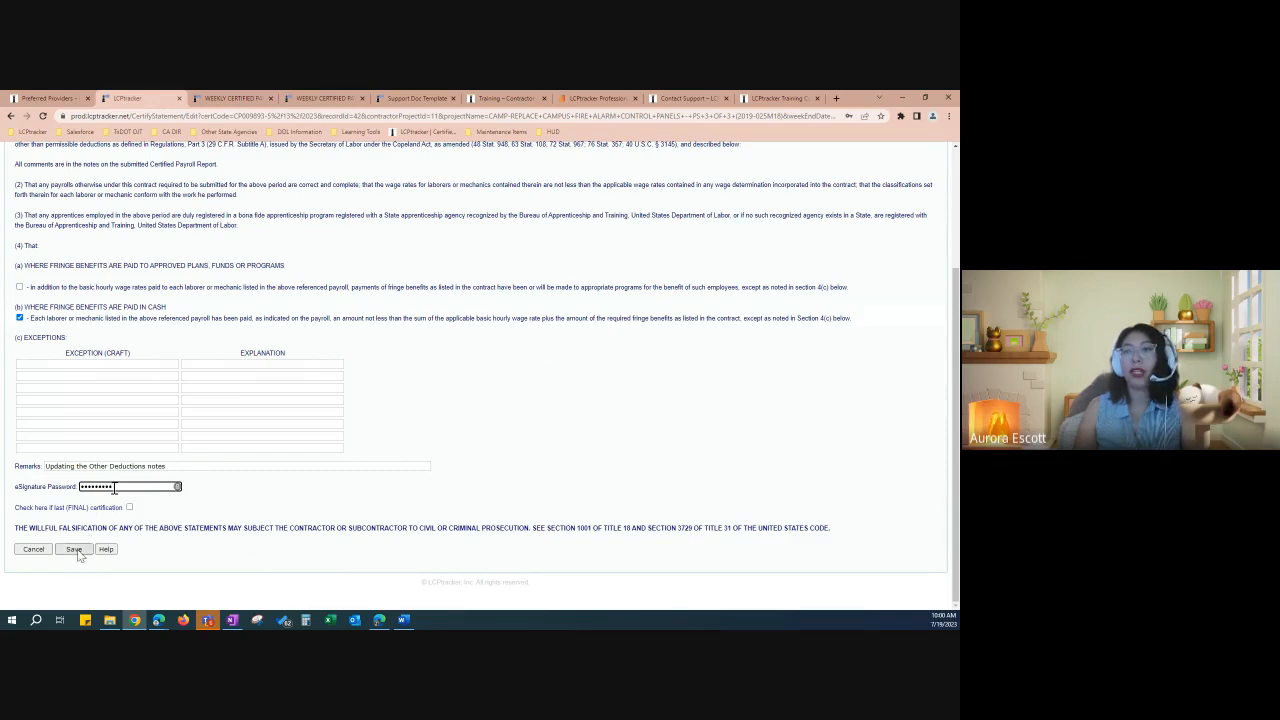
pyautogui.click(75, 550)
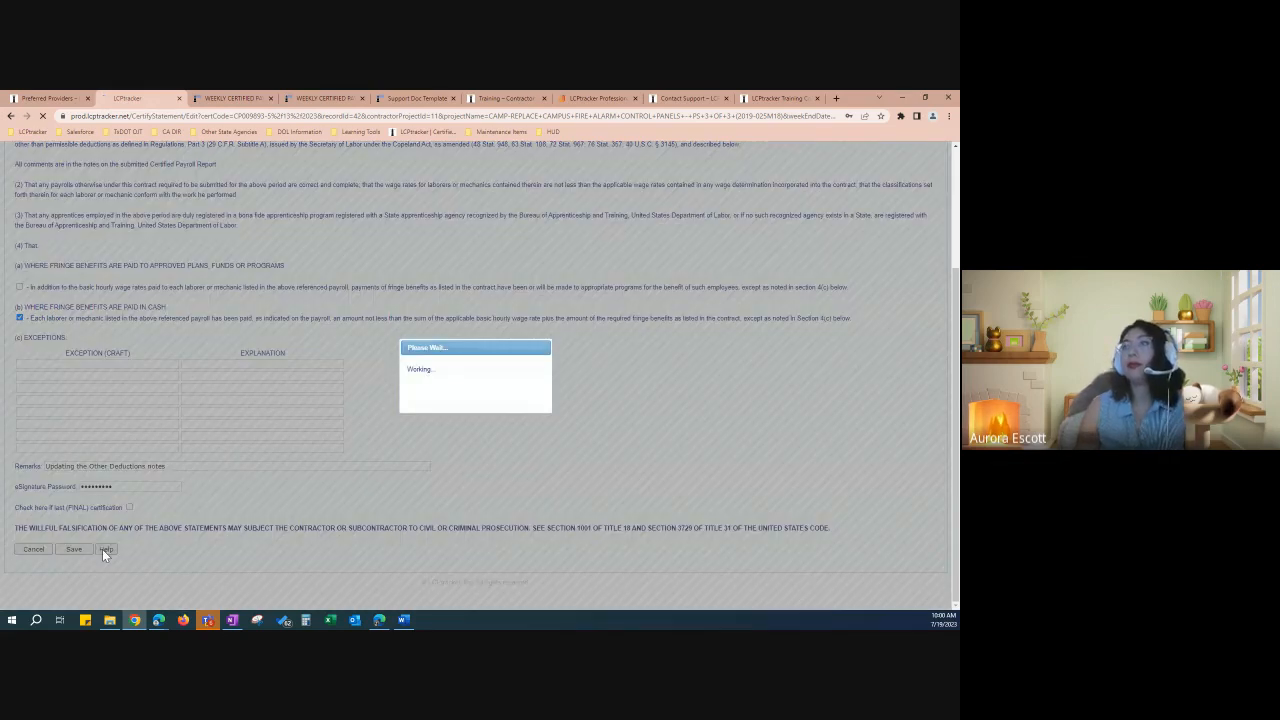
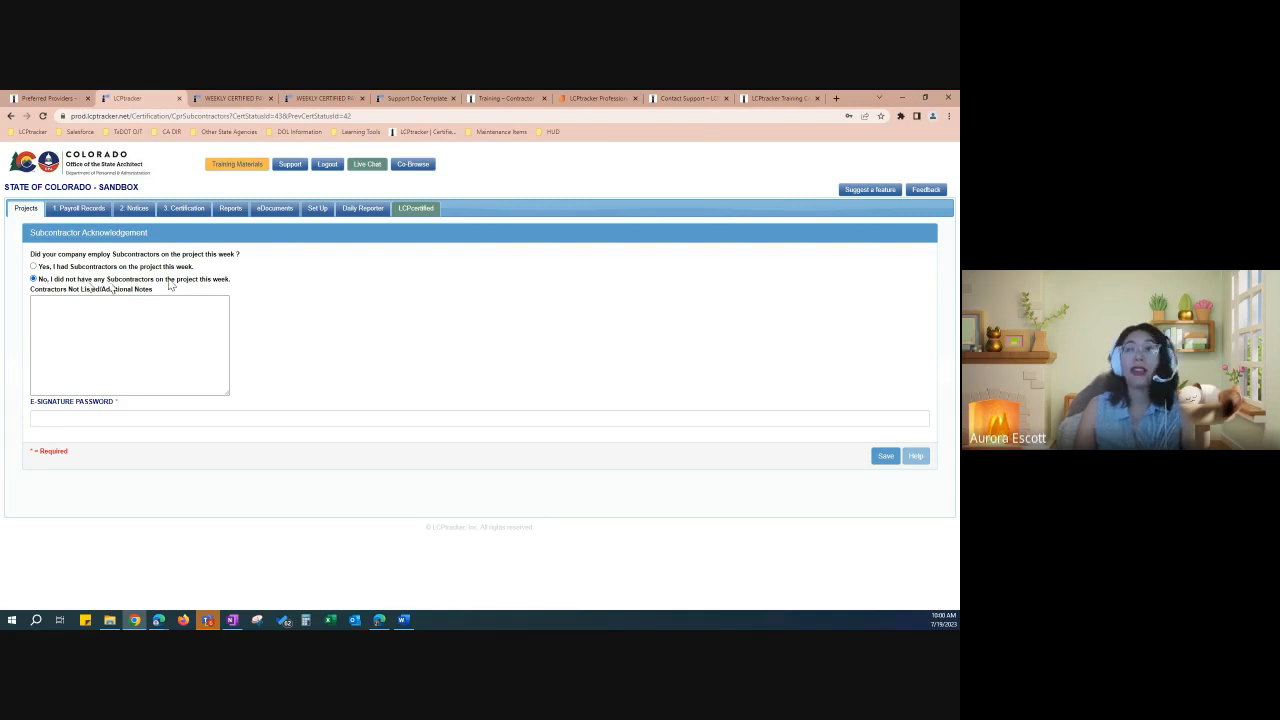
# Step: E-sign the subcontractor acknowledgement with the password, save it, and dismiss the confirmation
pyautogui.click(193, 420)
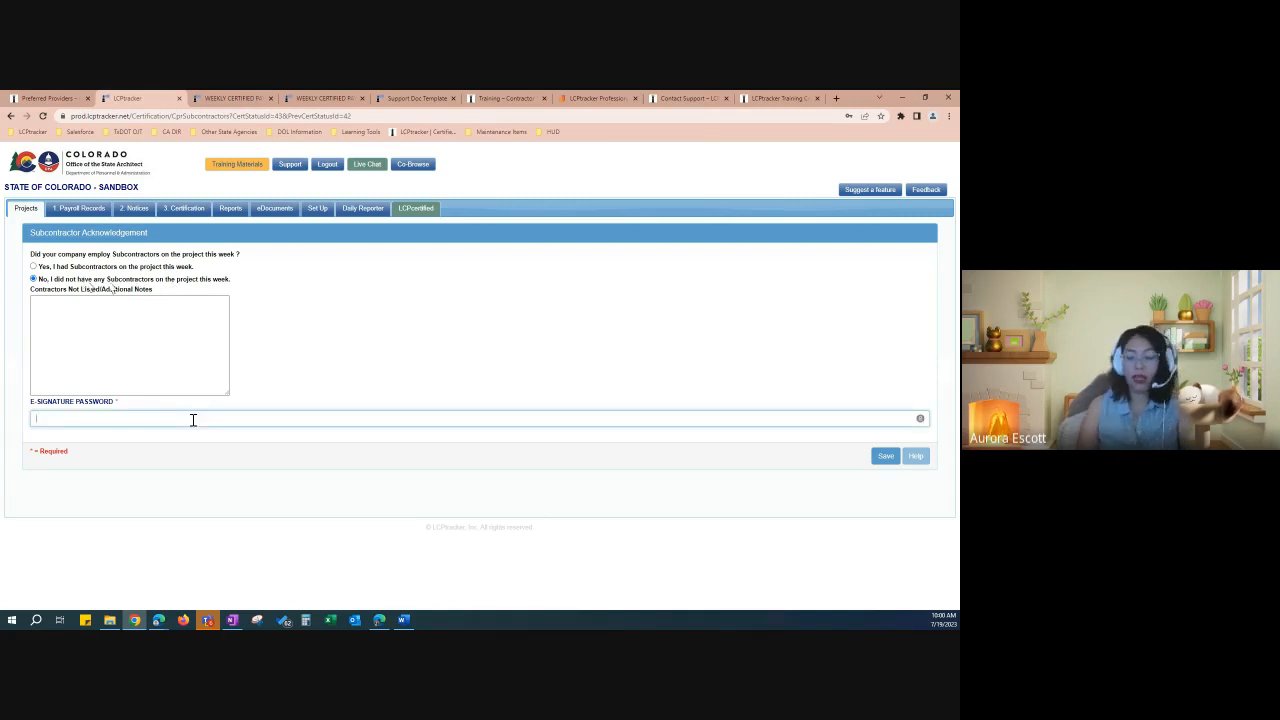
pyautogui.write('••••••••')
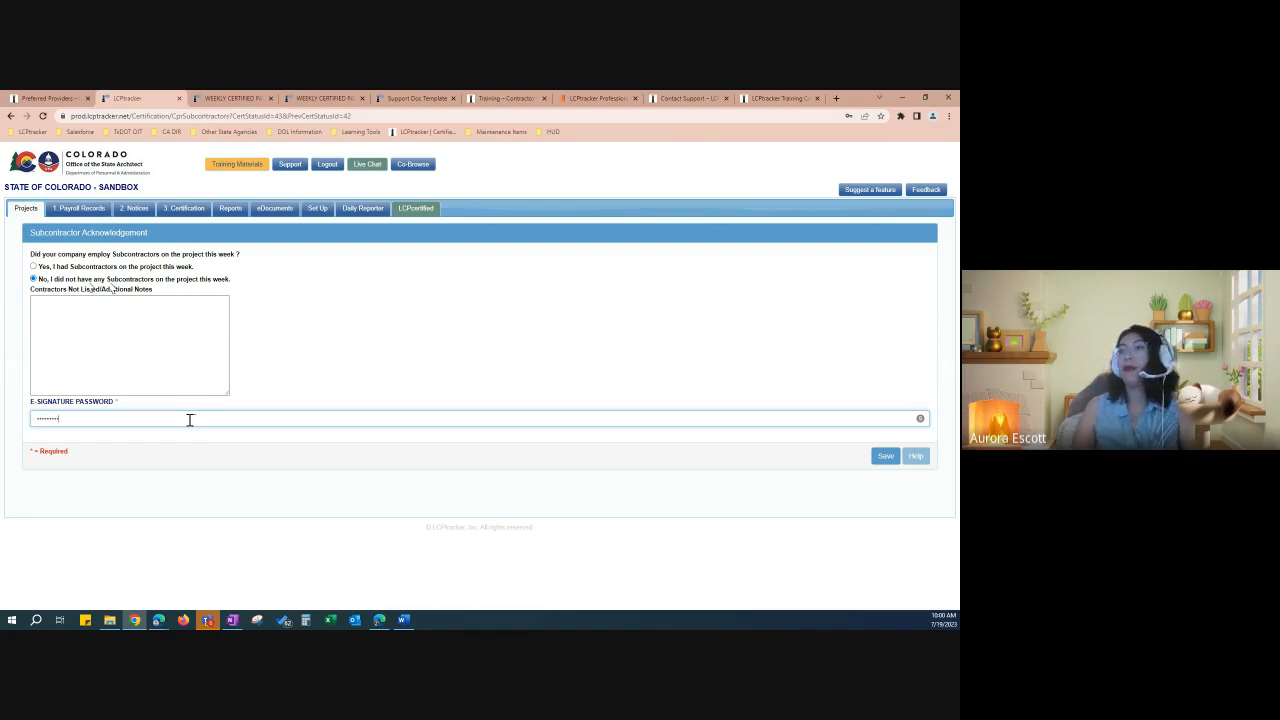
pyautogui.click(884, 460)
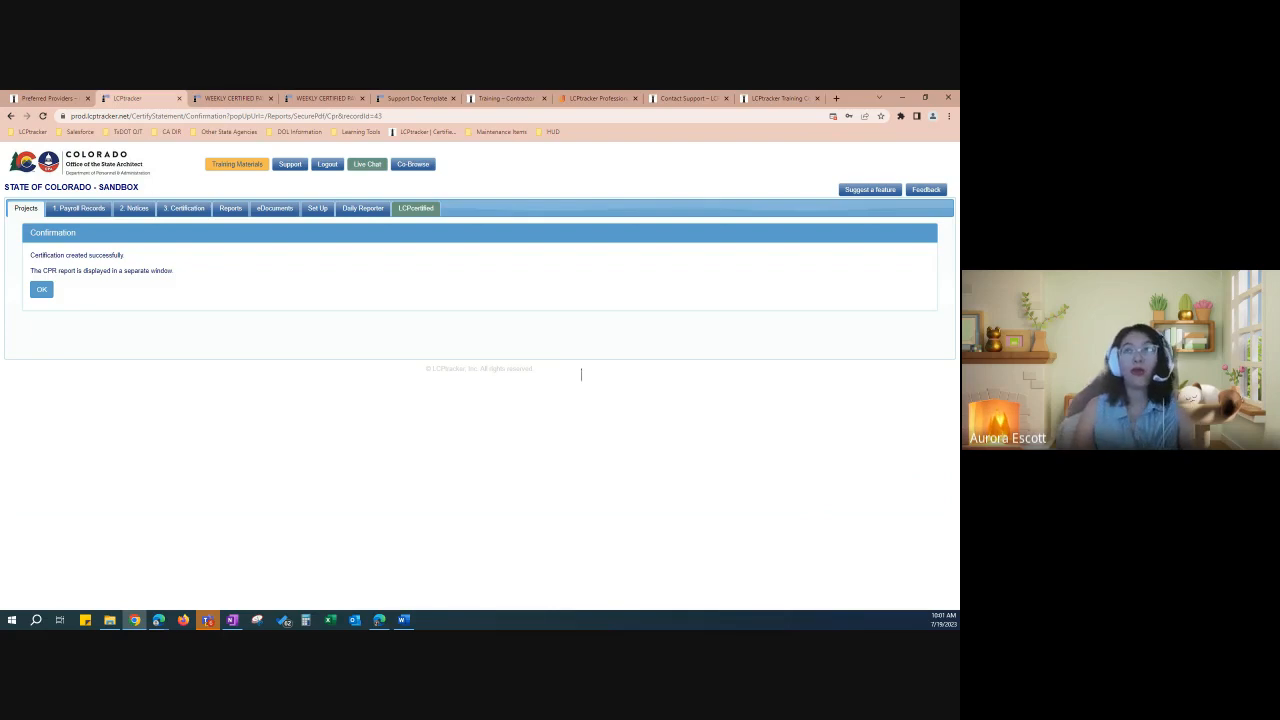
pyautogui.click(42, 291)
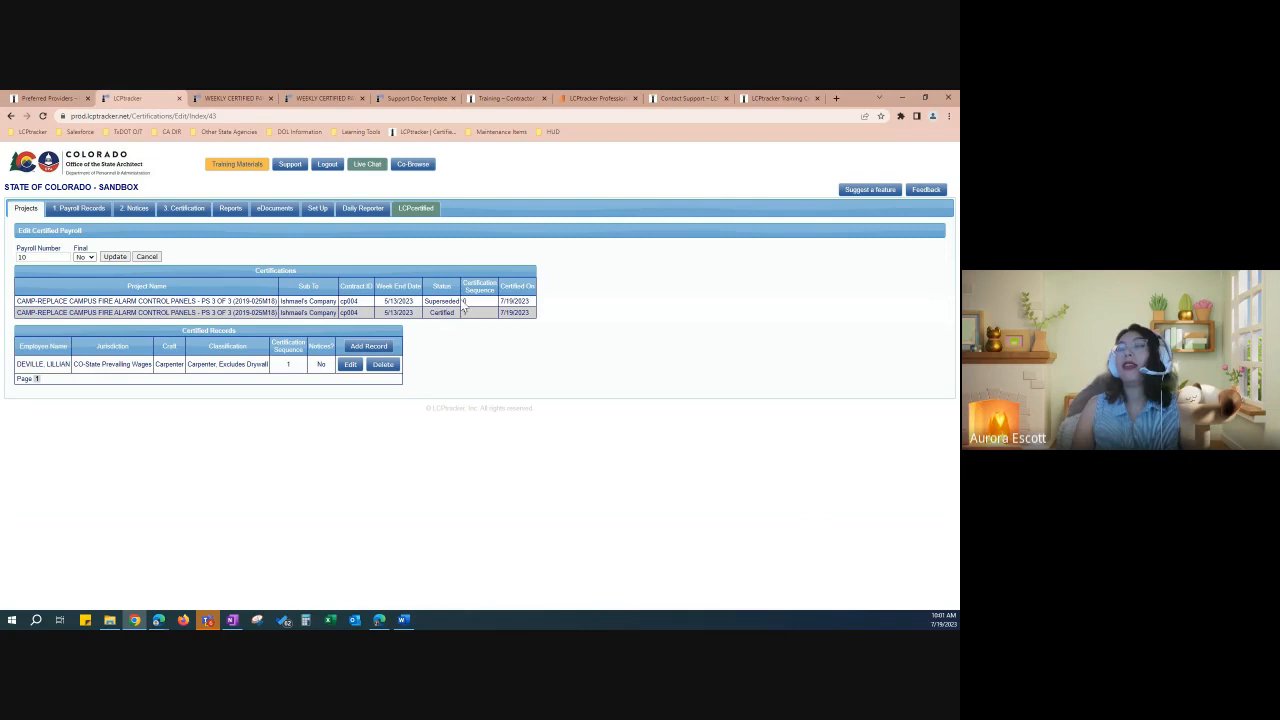
# Step: Highlight the Superseded and Certified statuses, then return to Certified Payrolls and open Reports
pyautogui.moveTo(464, 303); pyautogui.dragTo(362, 314)
pyautogui.click(472, 318)
pyautogui.click(323, 319)
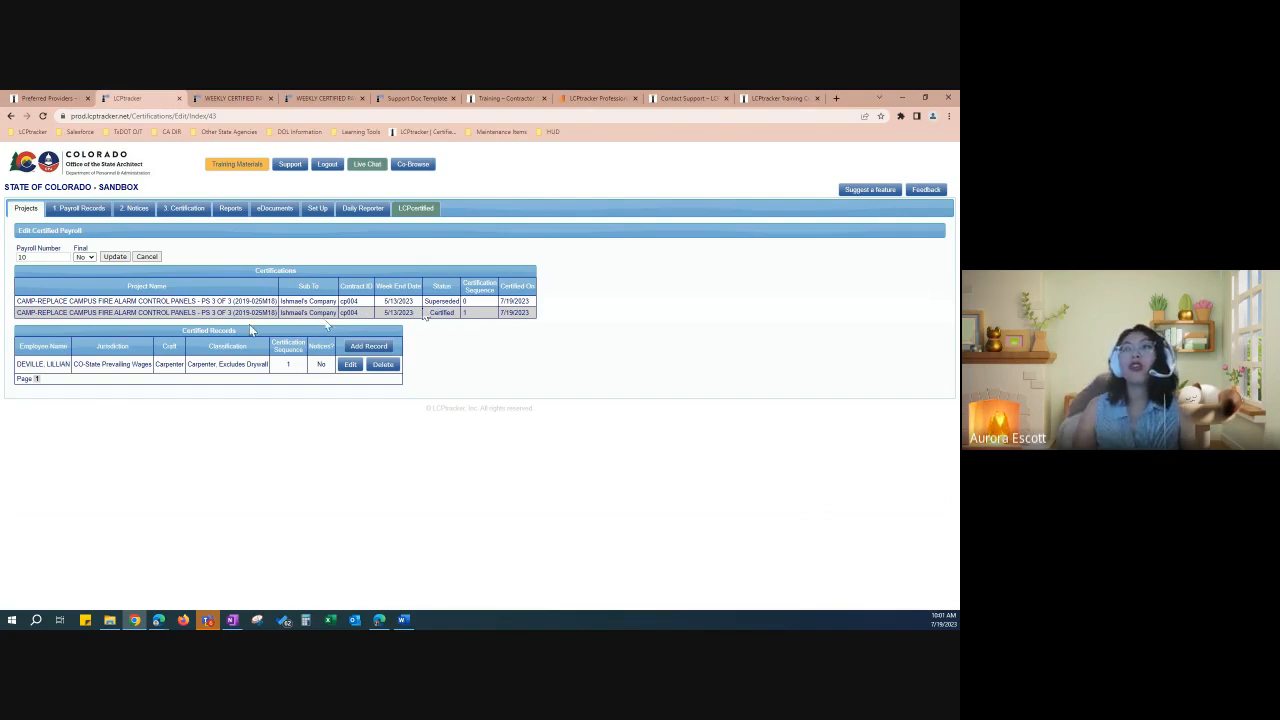
pyautogui.click(146, 256)
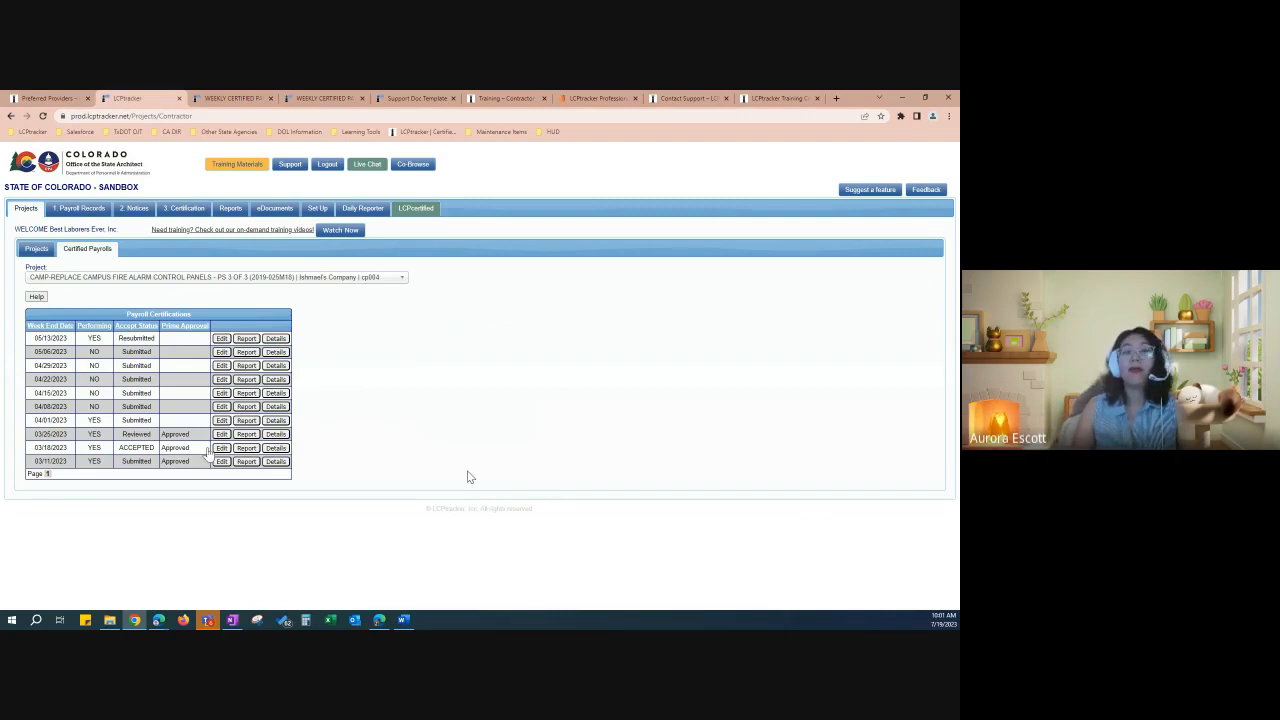
pyautogui.click(232, 212)
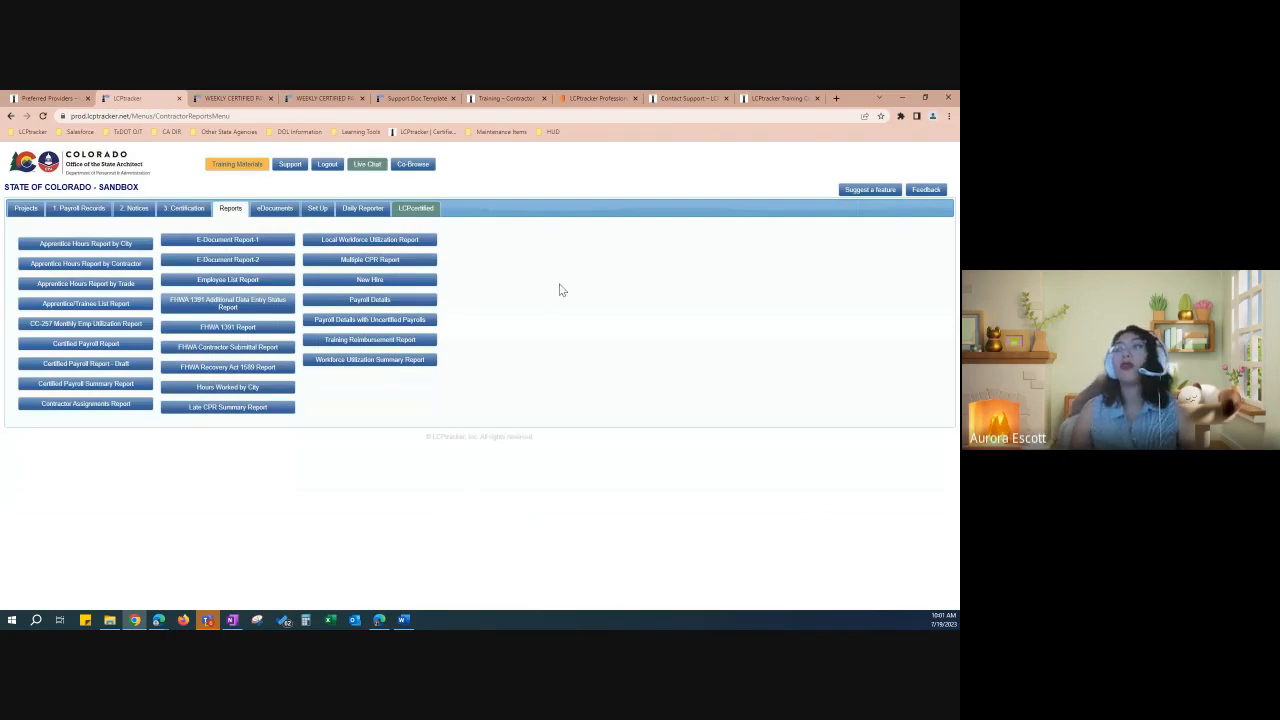
# Step: In Payroll Details, choose the campus fire alarm project, CO-State Prevailing Wages, and Best Laborers Ever, Inc
pyautogui.click(398, 303)
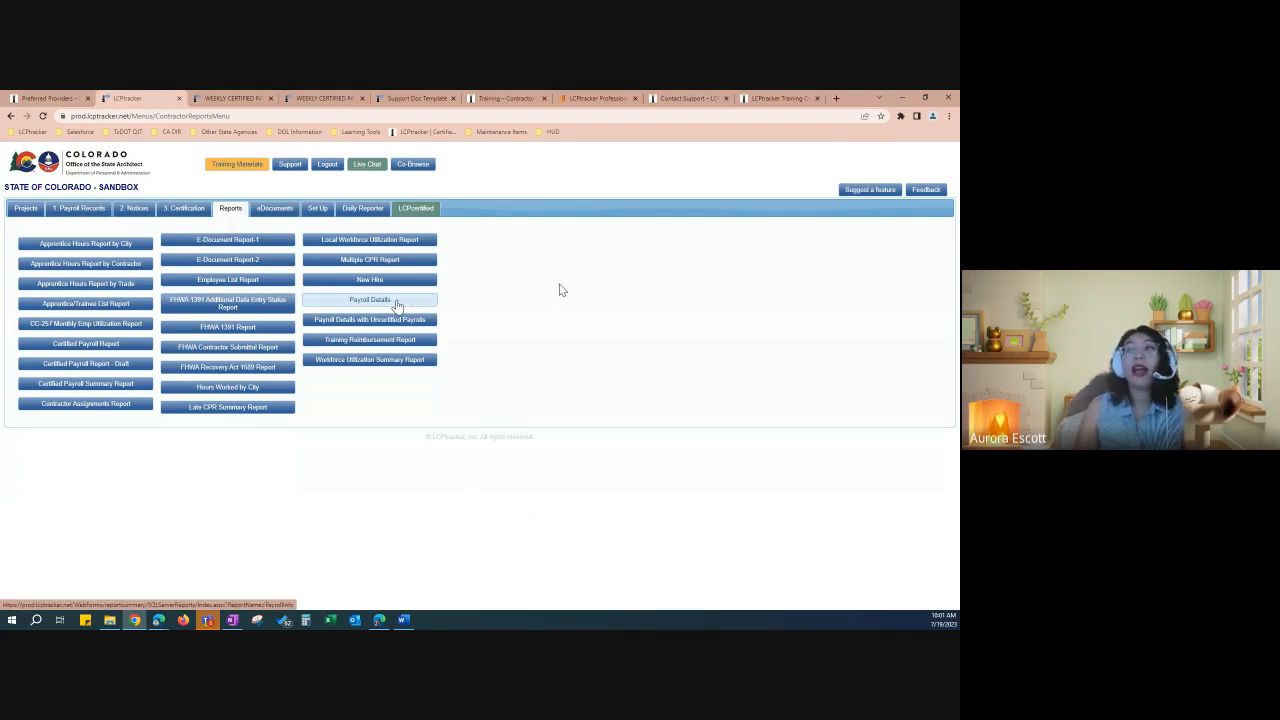
pyautogui.click(430, 362)
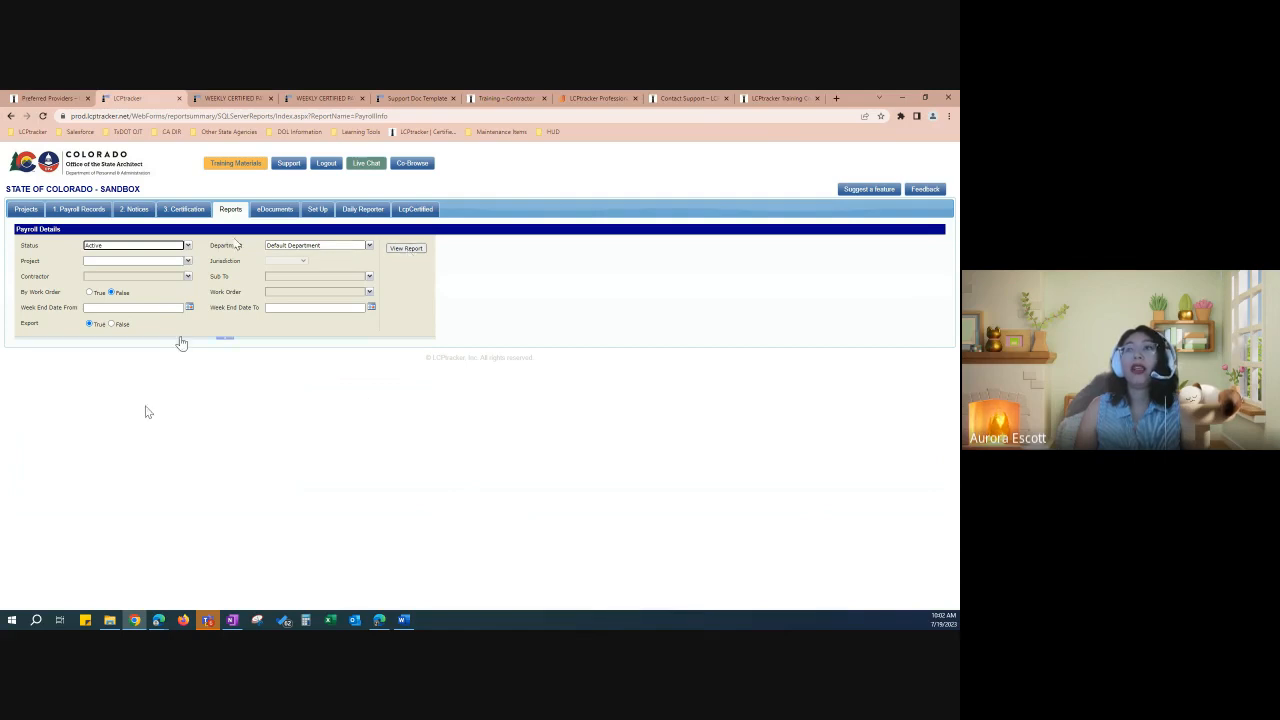
pyautogui.click(187, 262)
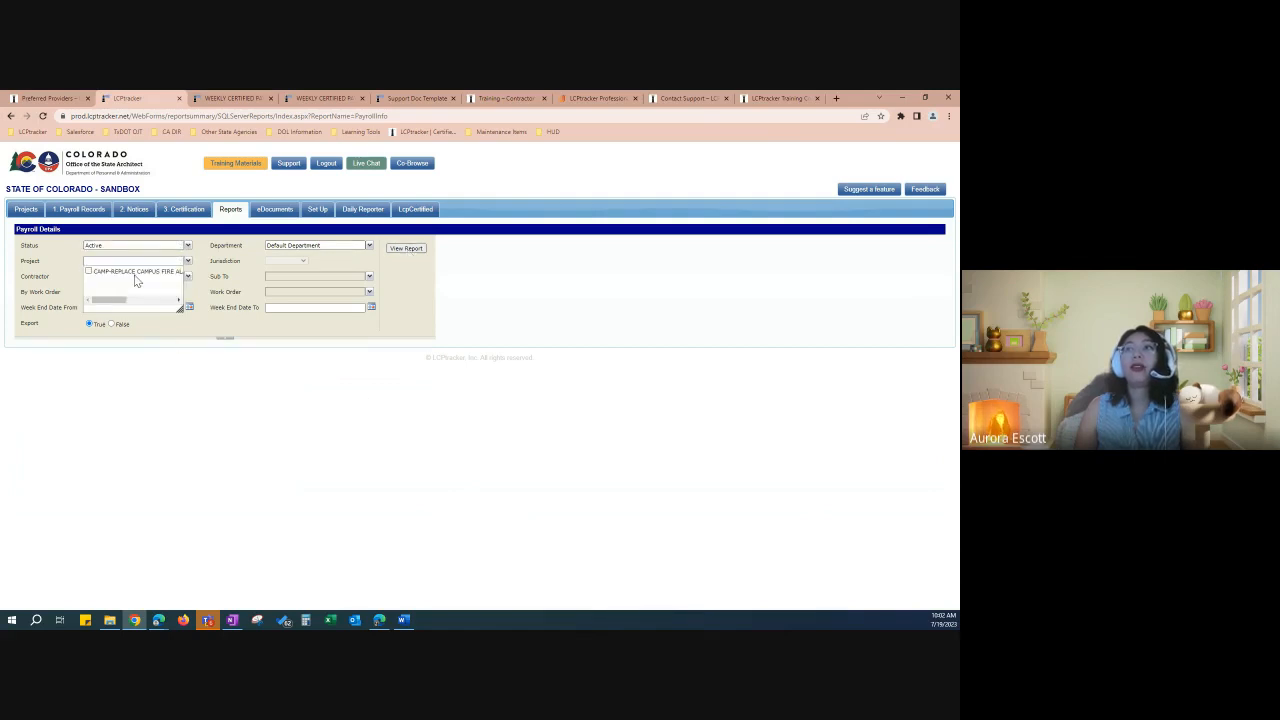
pyautogui.click(135, 273)
pyautogui.click(224, 260)
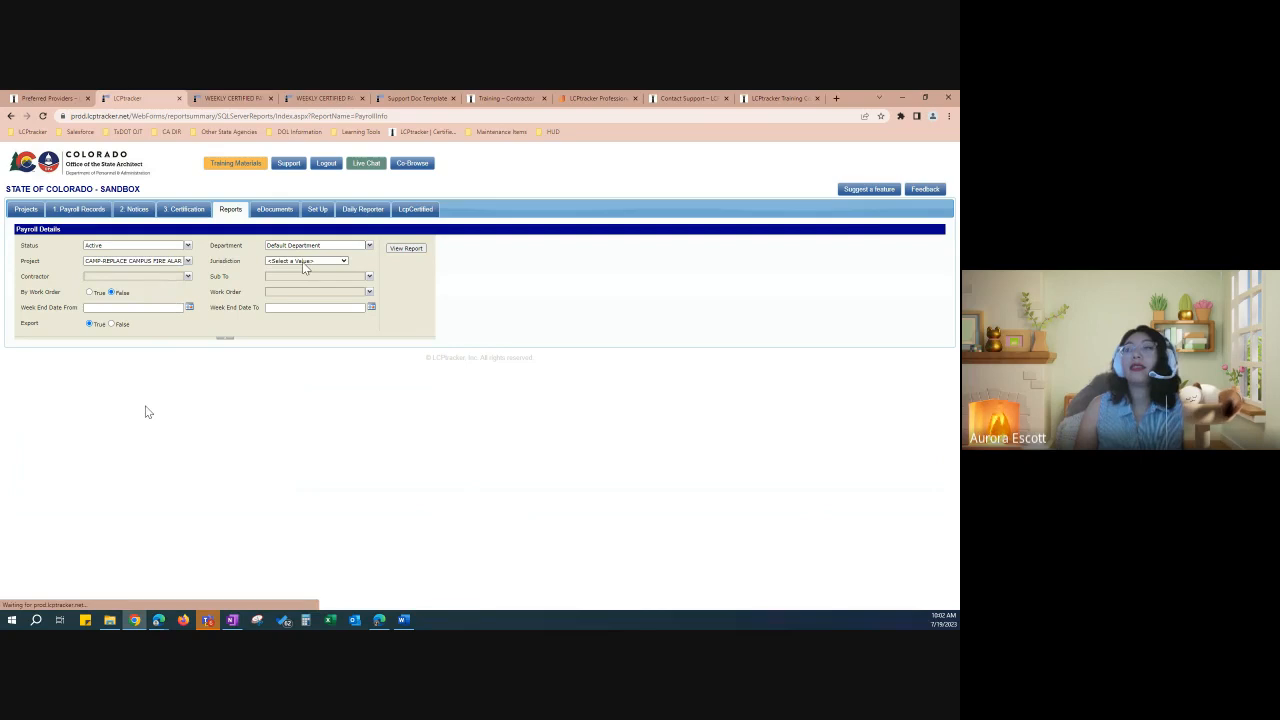
pyautogui.click(305, 261)
pyautogui.click(309, 278)
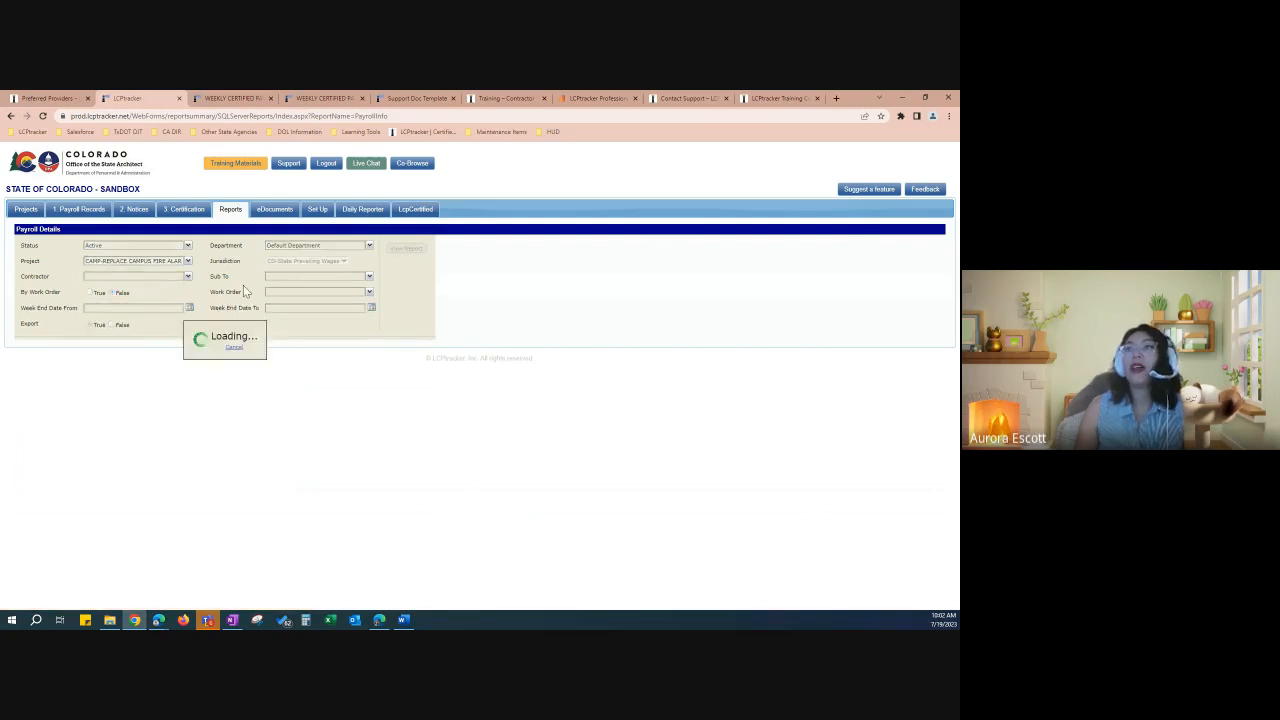
pyautogui.click(187, 277)
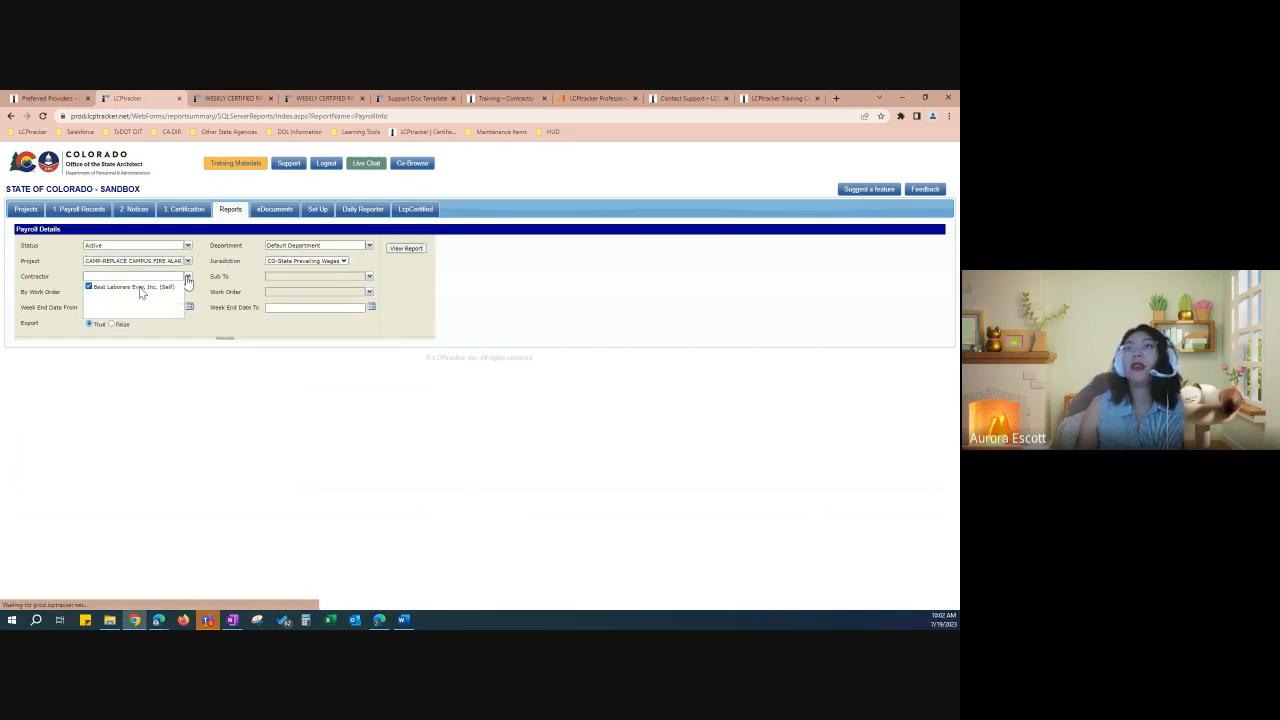
pyautogui.click(207, 281)
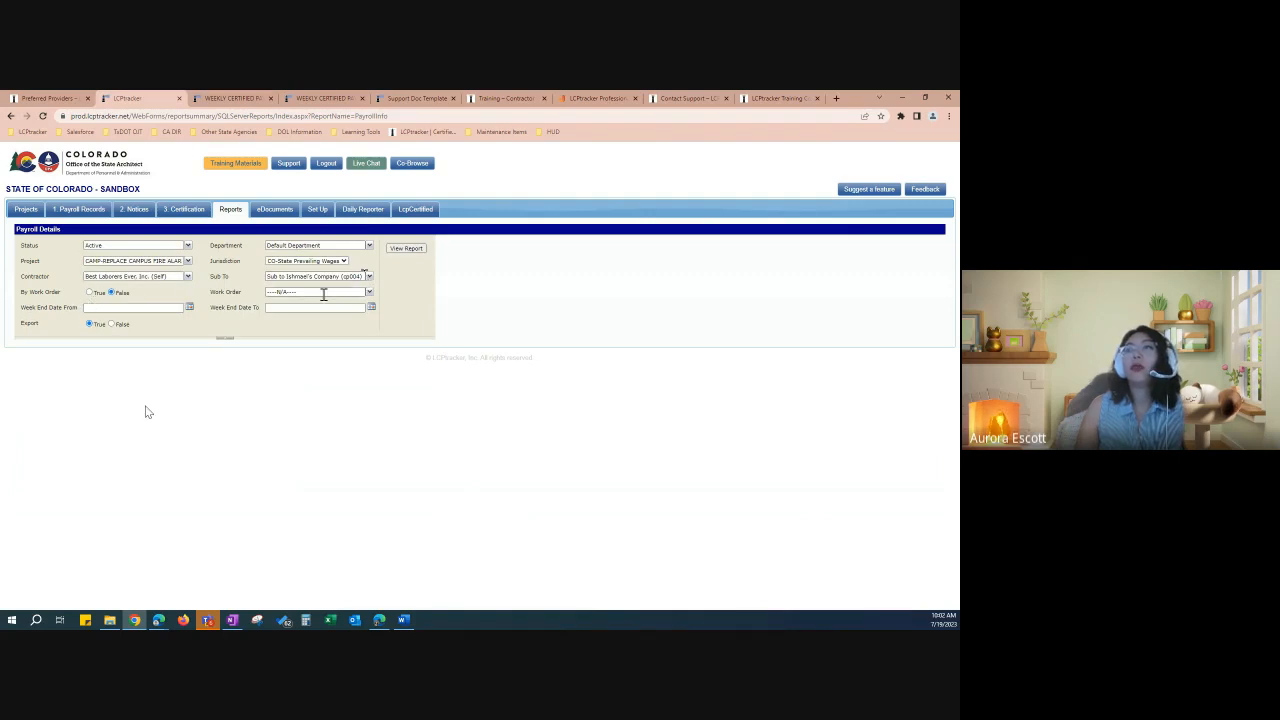
# Step: Set the week-end date range from 1/1/2000 to 7/19/2023
pyautogui.click(165, 307)
pyautogui.click(157, 329)
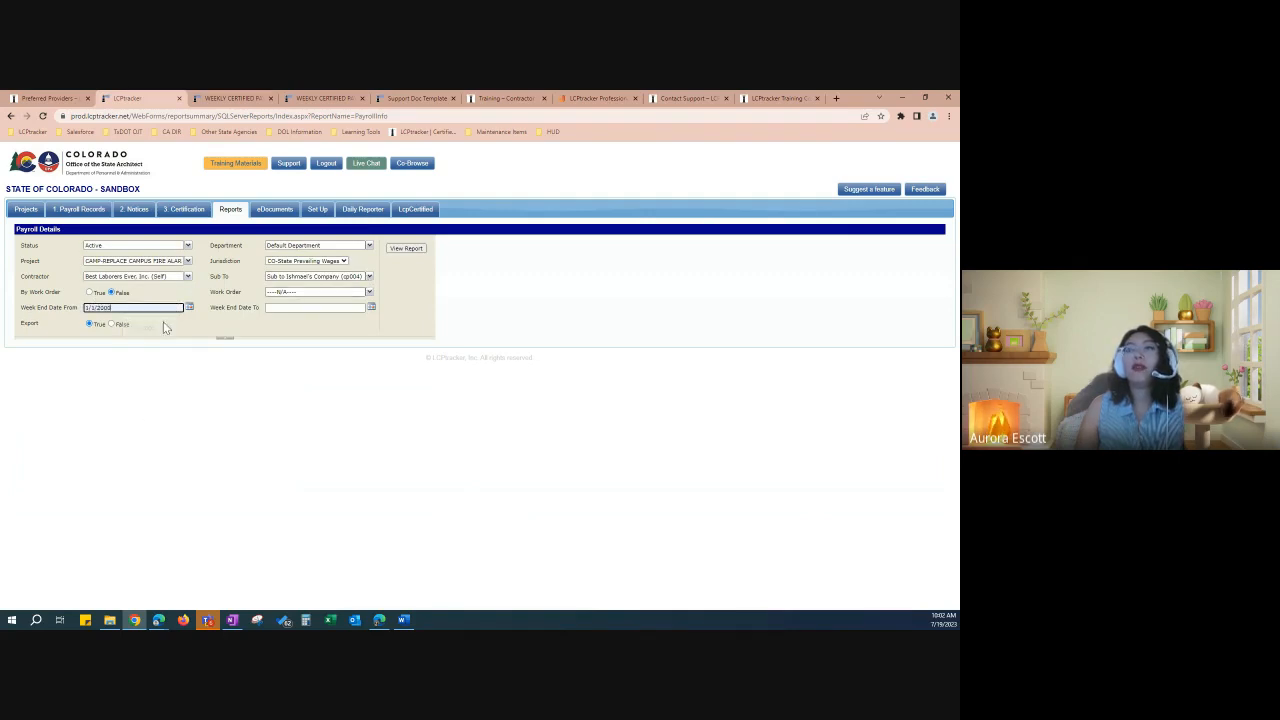
pyautogui.click(292, 310)
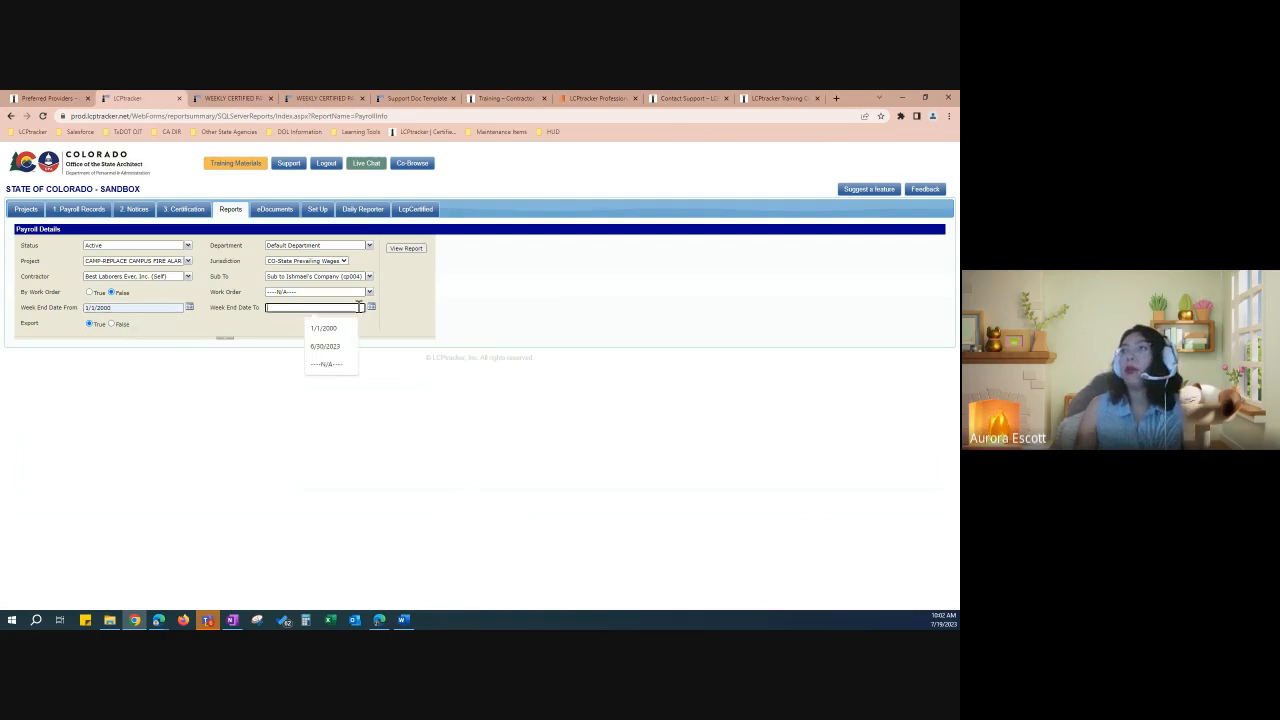
pyautogui.click(371, 307)
pyautogui.click(315, 376)
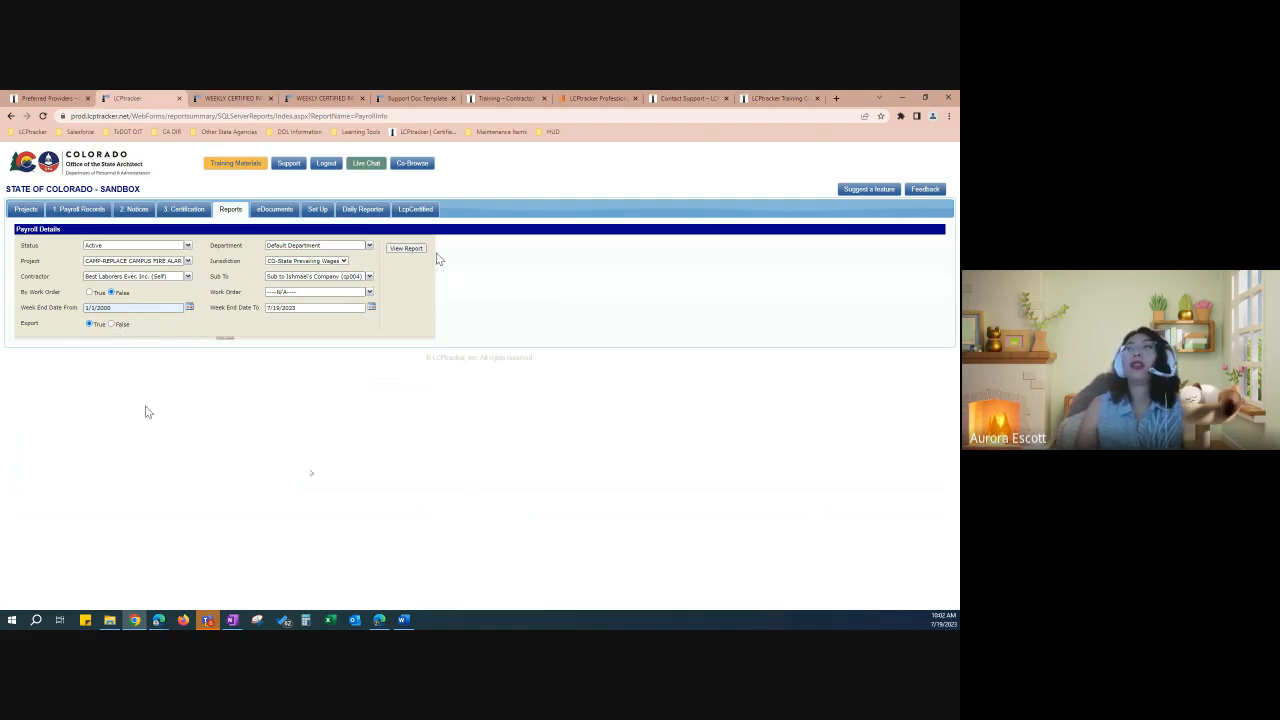
# Step: Run the Payroll Details report, review the payroll rows, and go back to Reports
pyautogui.click(406, 248)
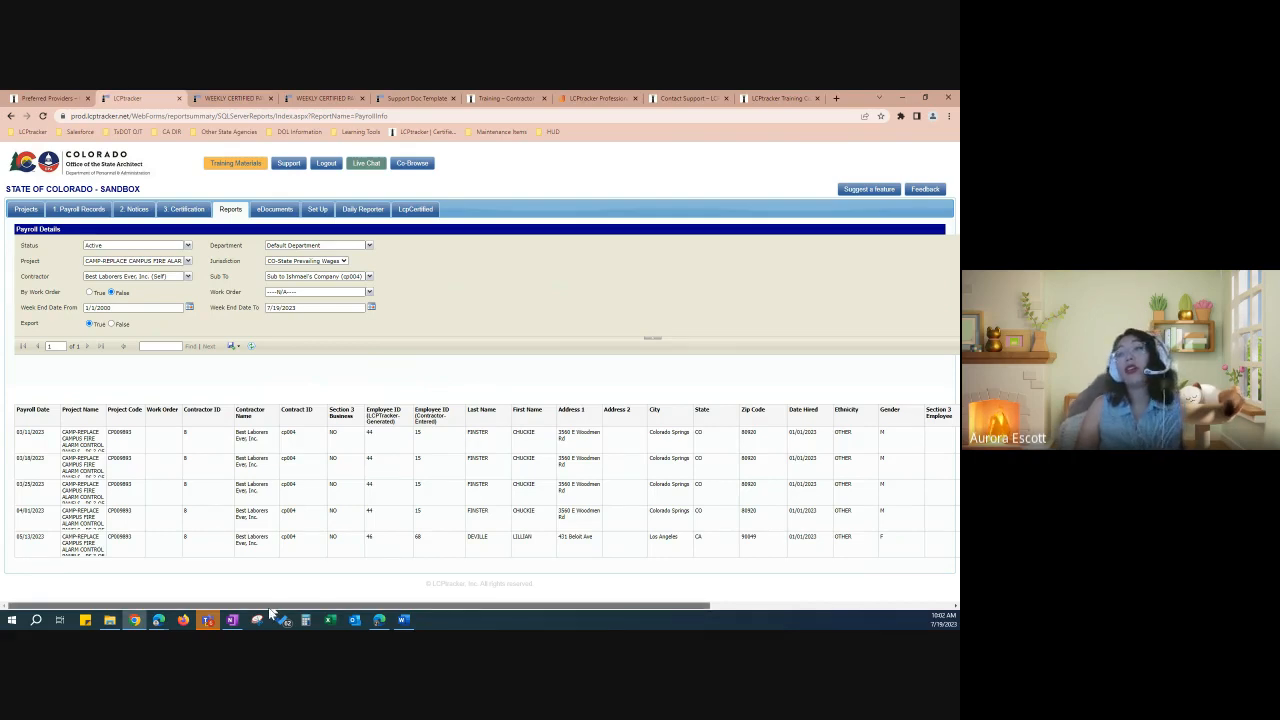
pyautogui.moveTo(268, 607); pyautogui.dragTo(235, 596)
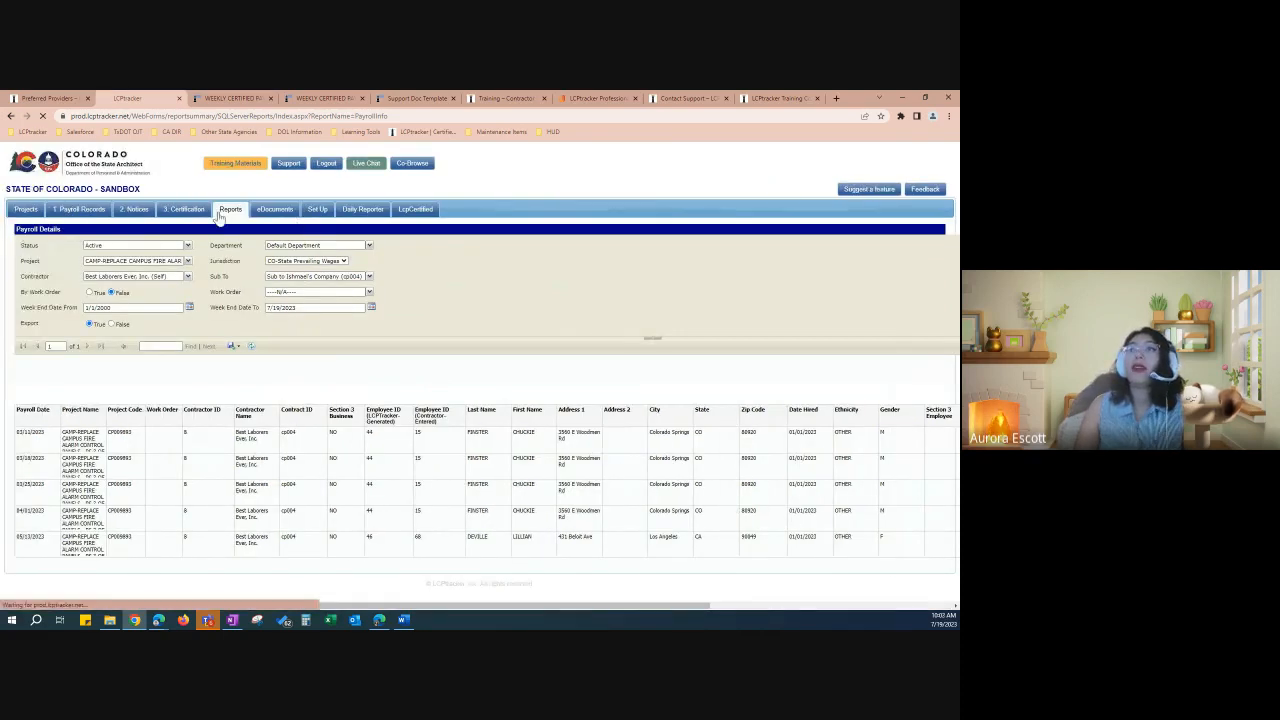
pyautogui.click(235, 212)
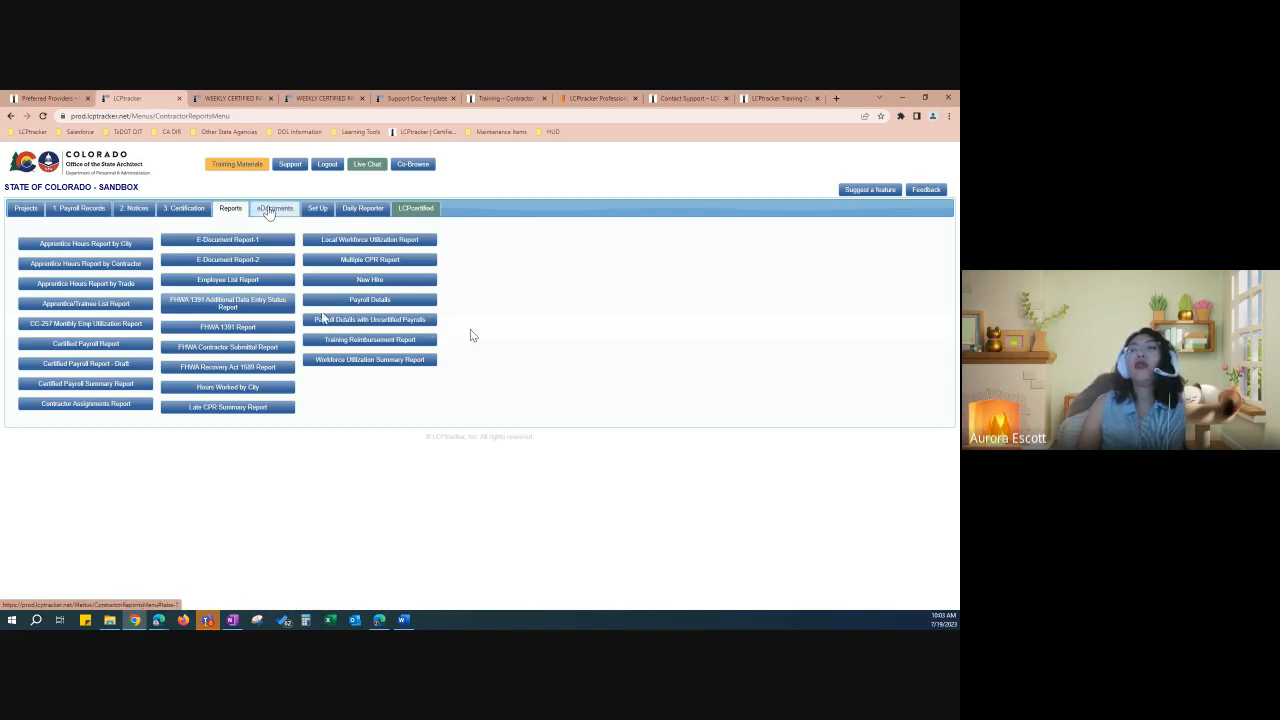
# Step: Open eDocuments and highlight the required-before-CPR and Req'd legend entries and Document Name column
pyautogui.click(282, 216)
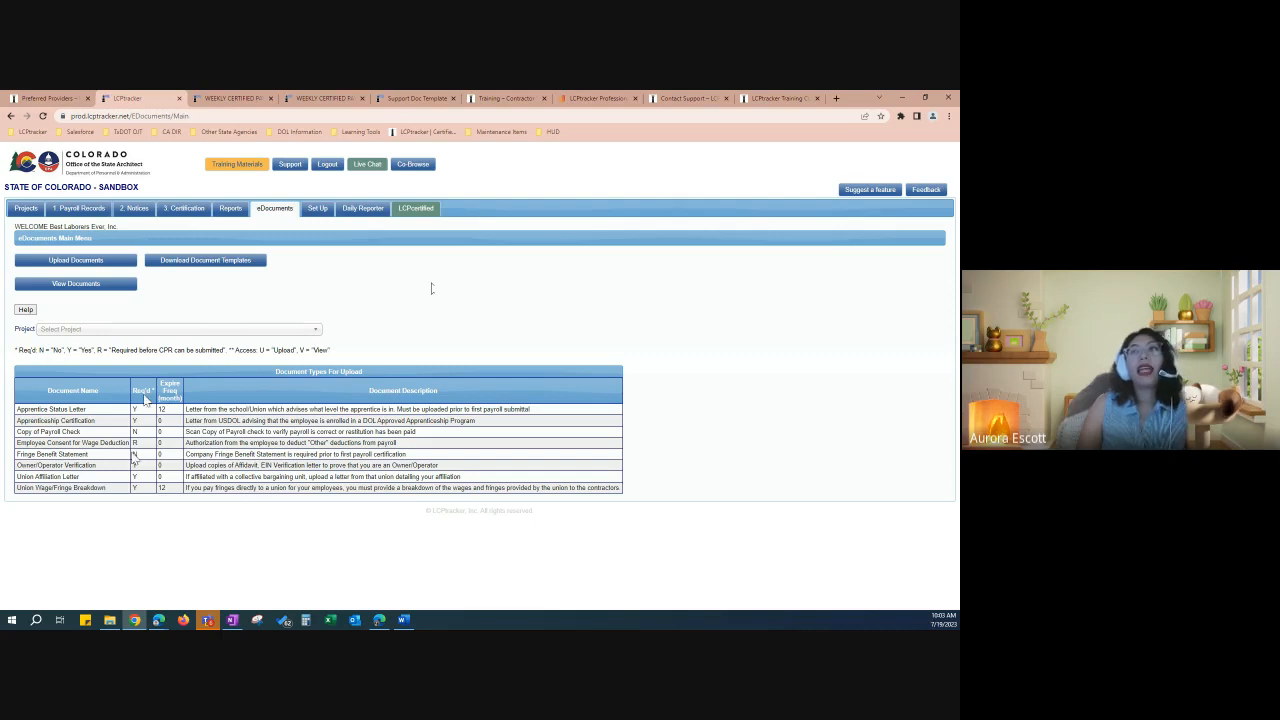
pyautogui.moveTo(97, 349); pyautogui.dragTo(218, 348)
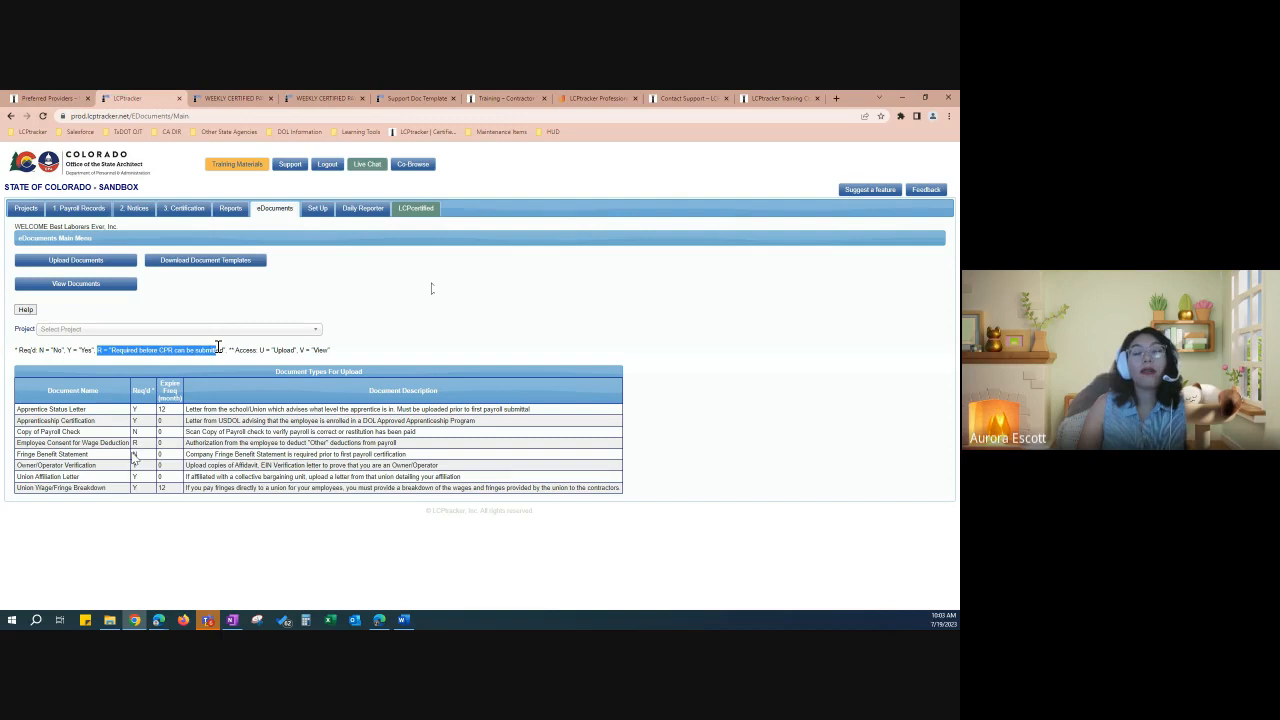
pyautogui.click(212, 349)
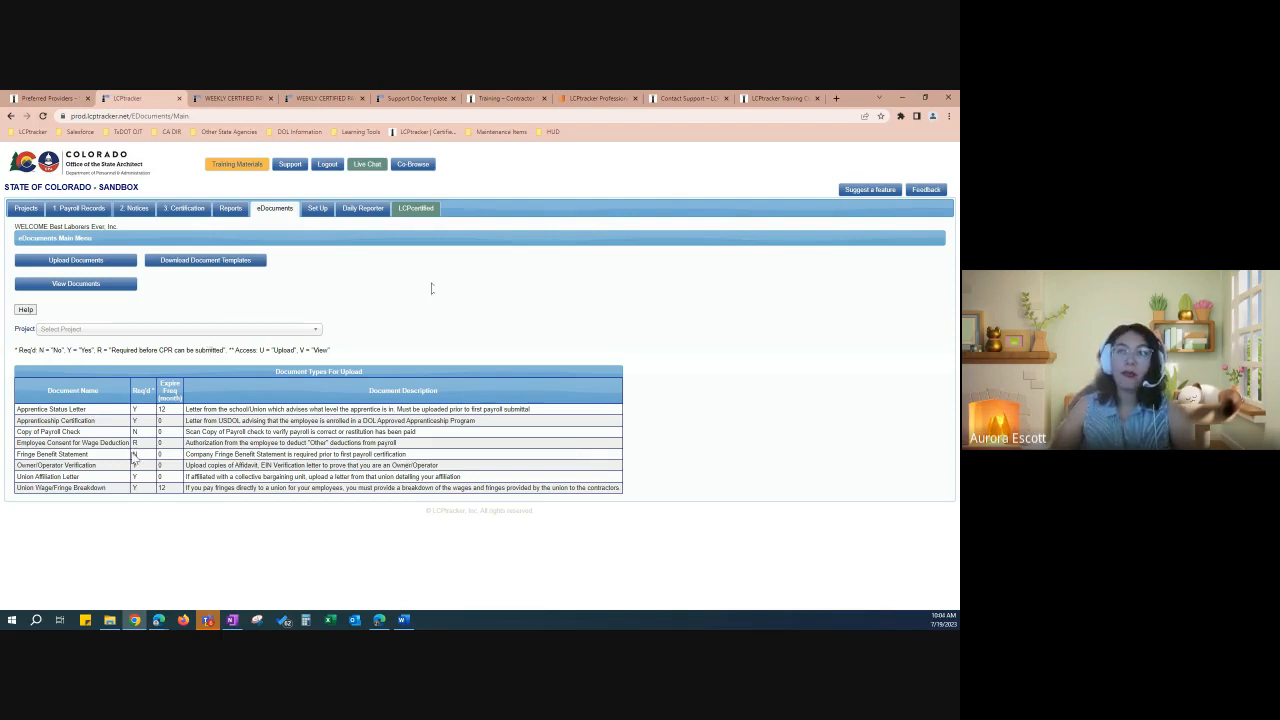
pyautogui.moveTo(27, 353); pyautogui.dragTo(181, 352)
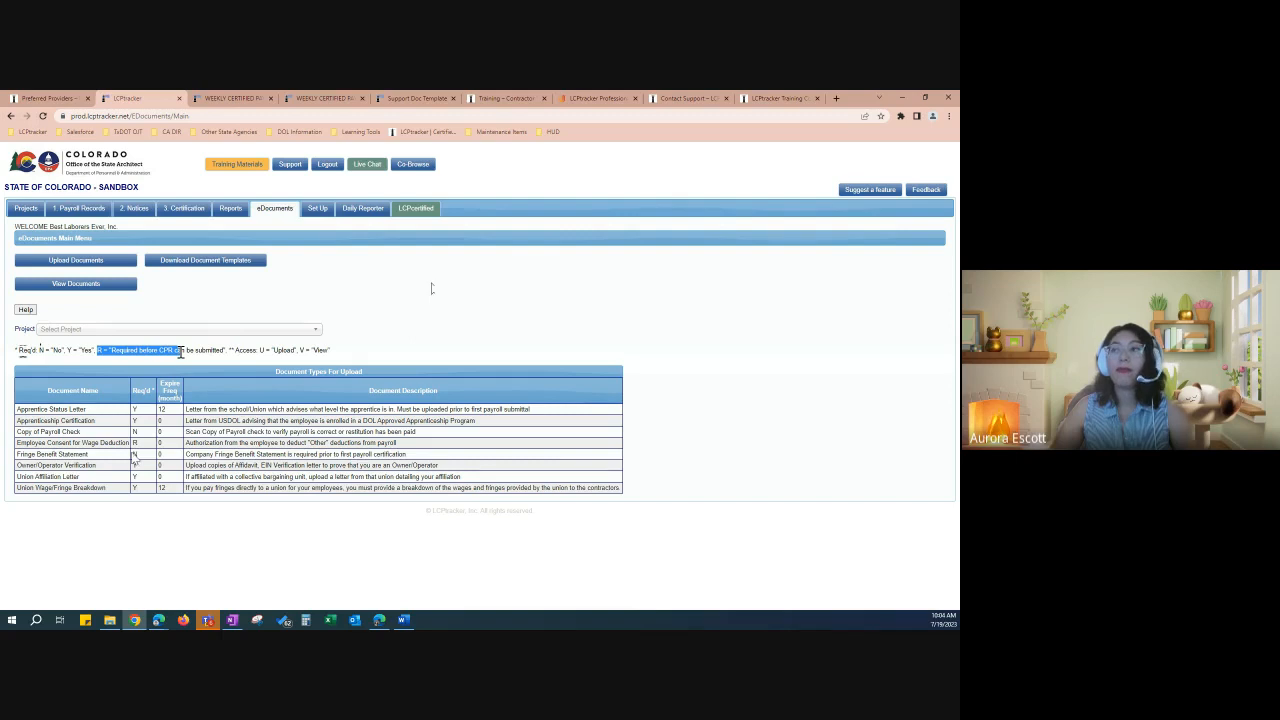
pyautogui.click(137, 380)
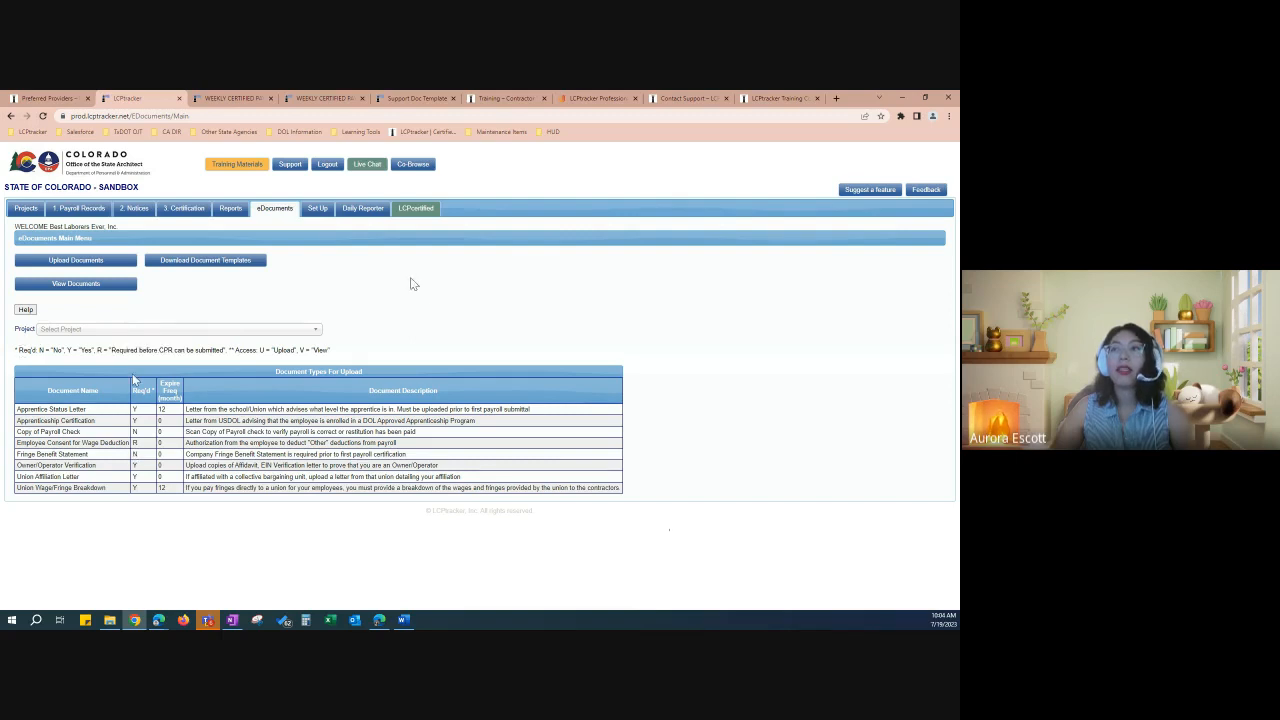
pyautogui.moveTo(45, 391); pyautogui.dragTo(99, 392)
pyautogui.click(86, 417)
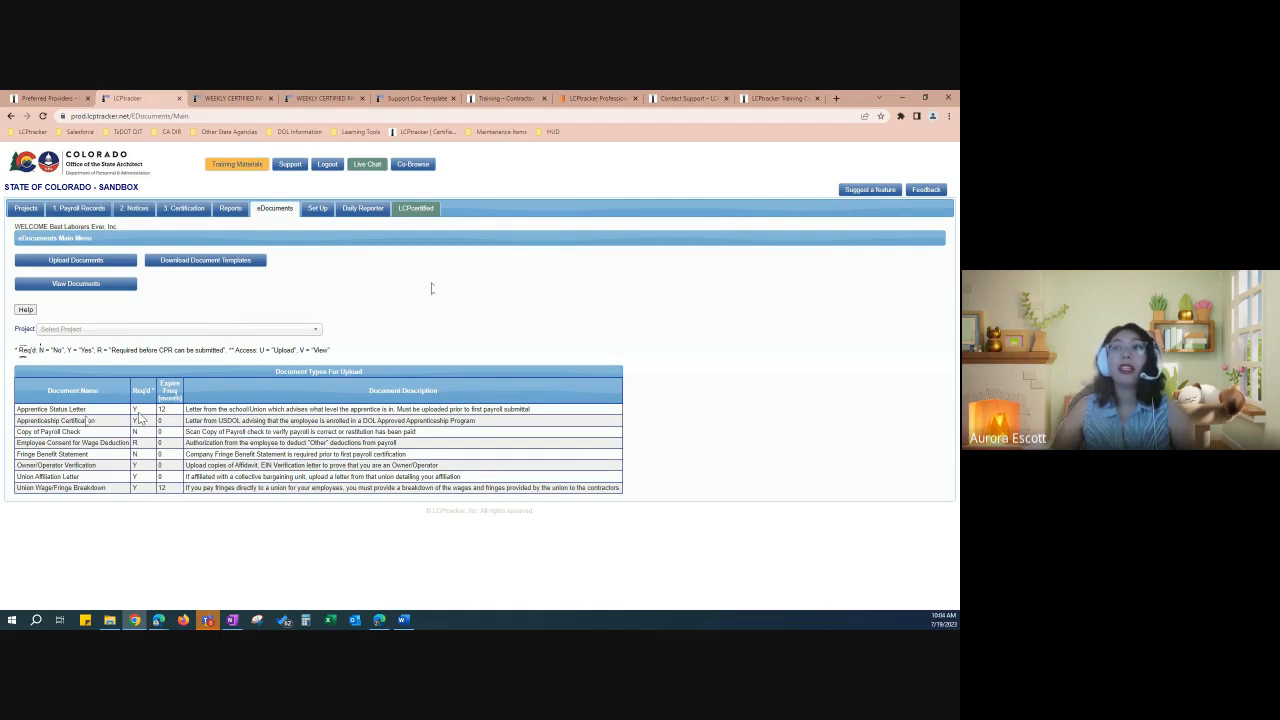
pyautogui.doubleClick(135, 421)
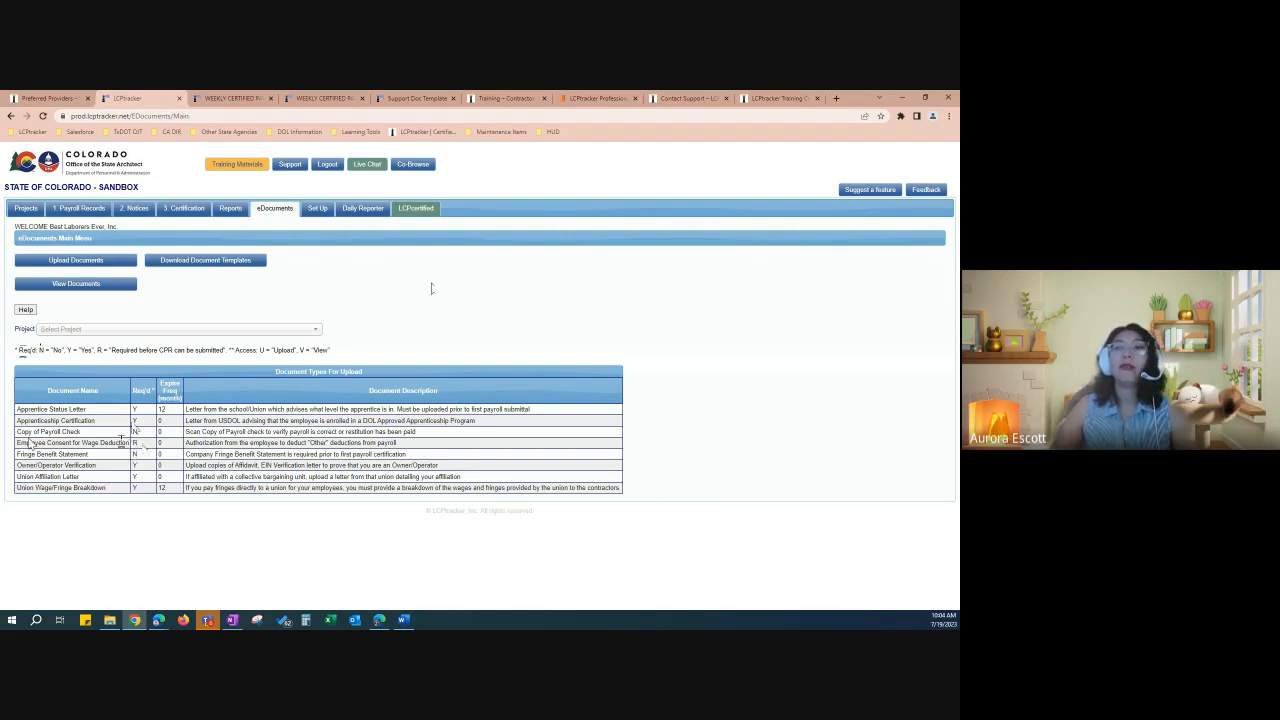
pyautogui.moveTo(17, 442); pyautogui.dragTo(392, 456)
pyautogui.click(413, 282)
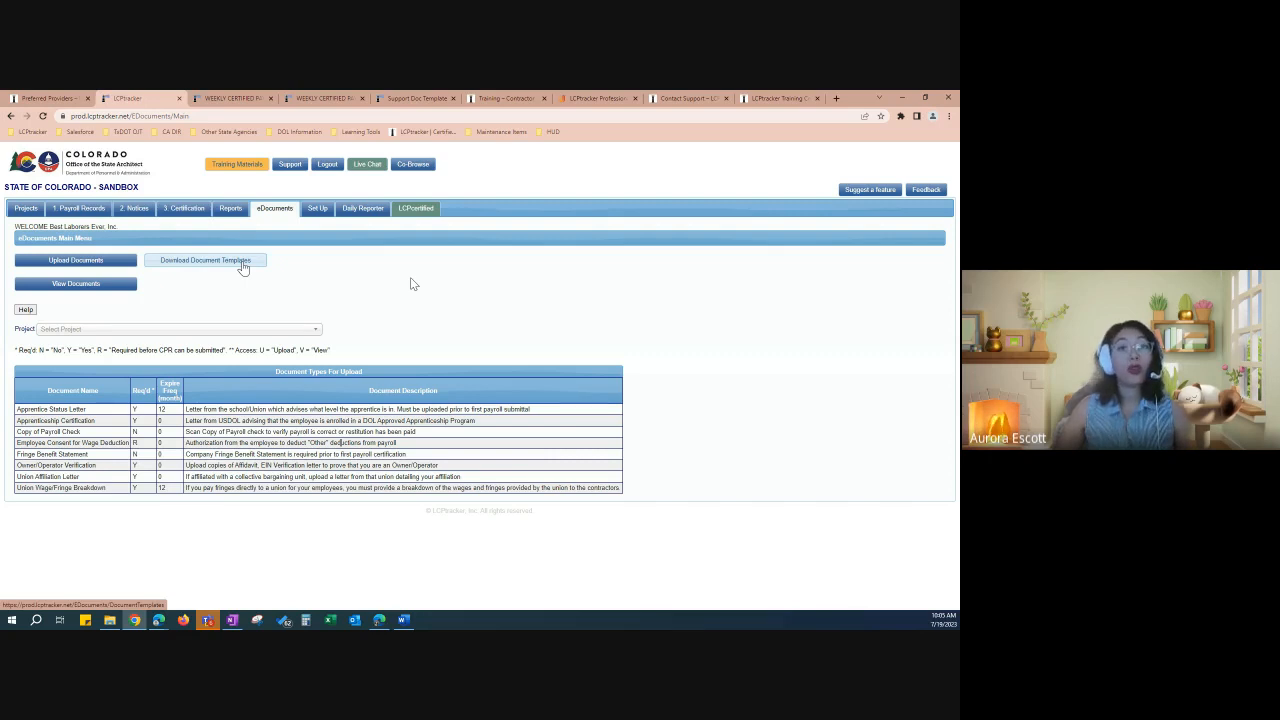
# Step: Download the Employee Consent for Wage Deduction template from Document Templates
pyautogui.click(242, 262)
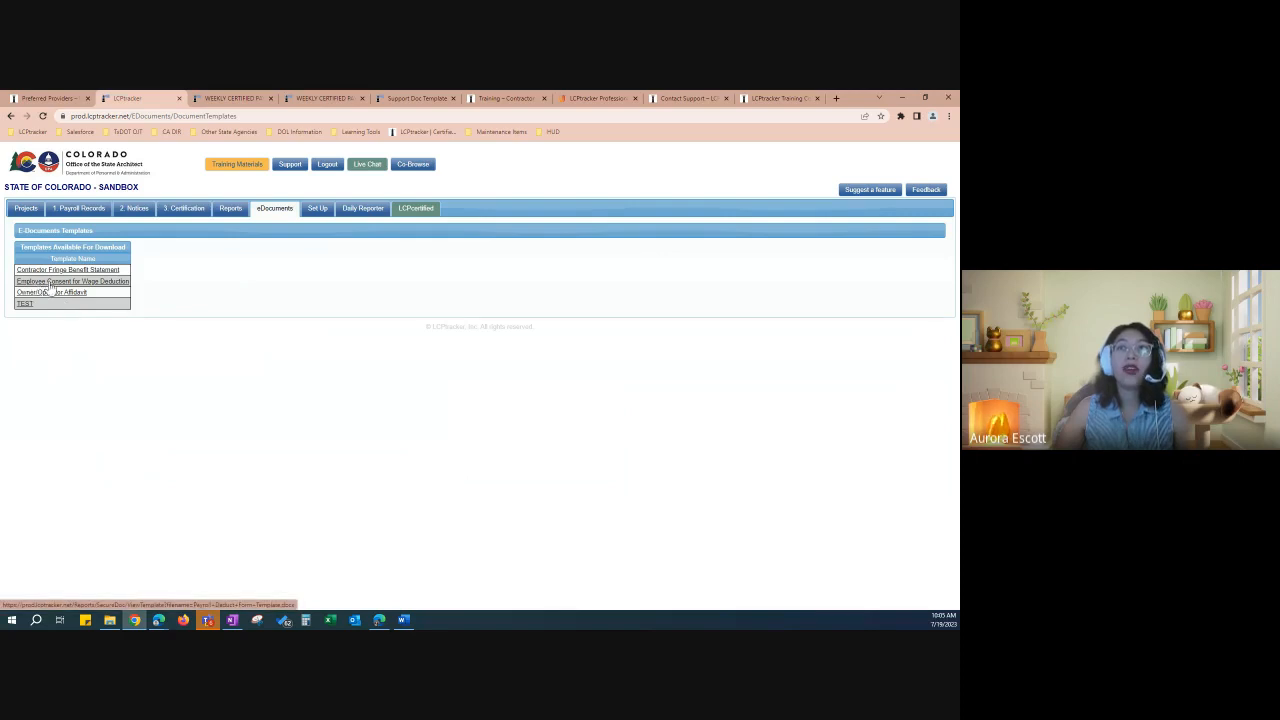
pyautogui.click(68, 283)
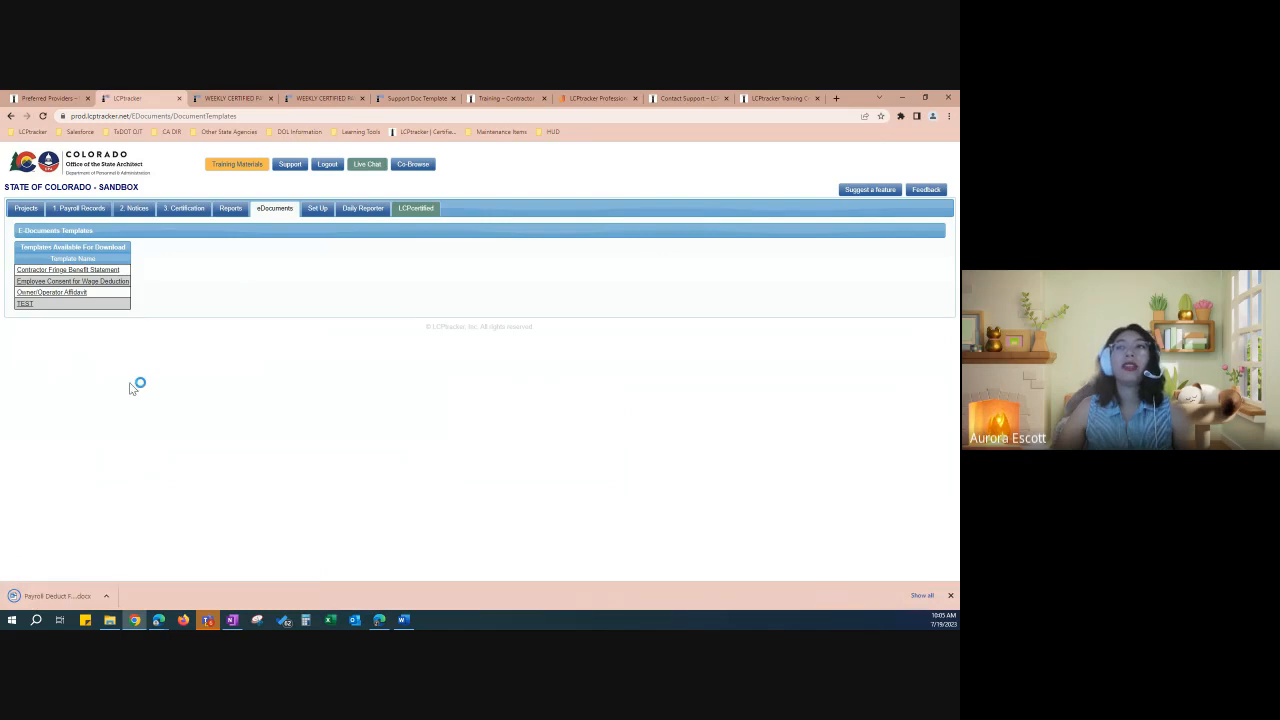
pyautogui.click(64, 596)
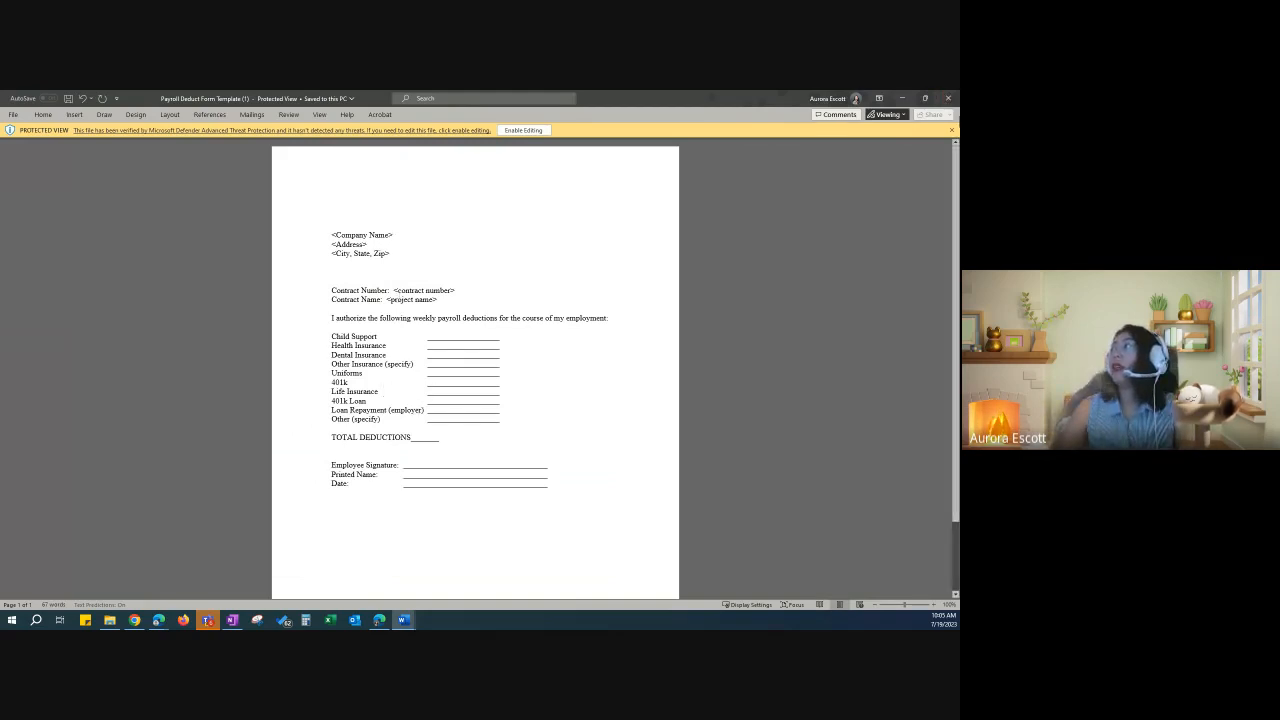
pyautogui.click(948, 98)
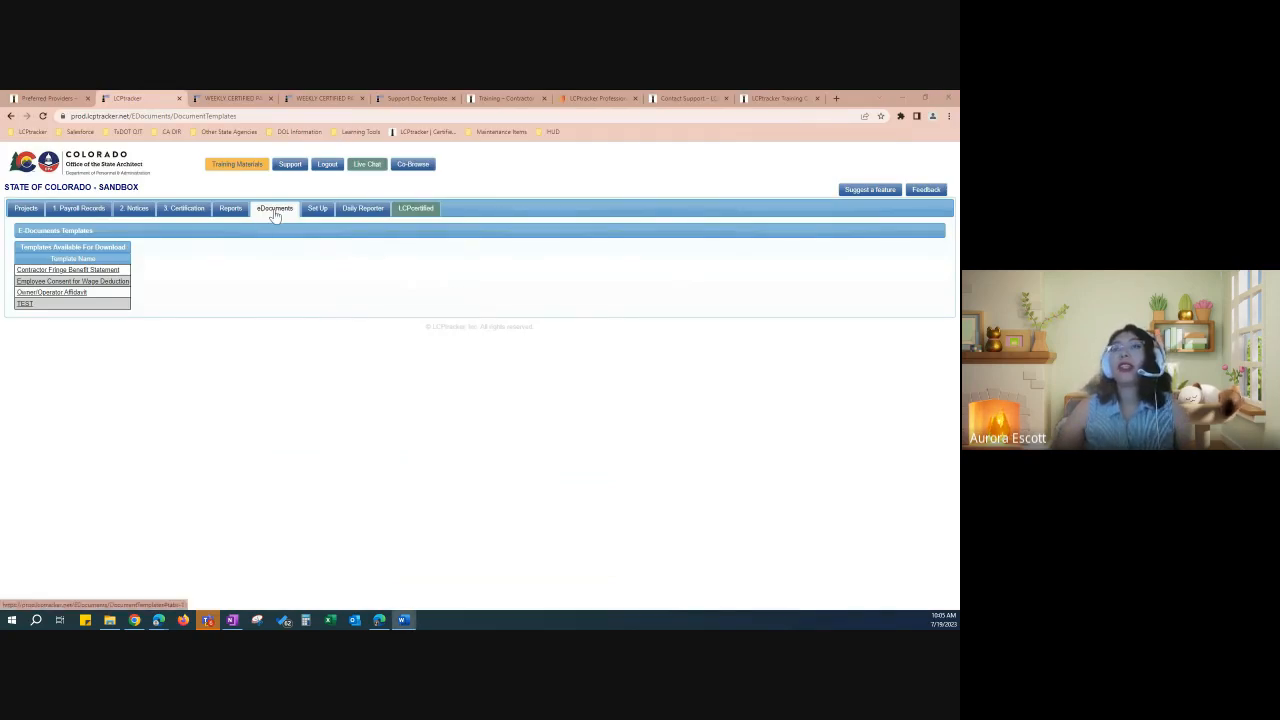
# Step: Open Upload Documents and choose the campus fire alarm project, its subcontractor, and Employee Consent for Wage Deduction
pyautogui.click(274, 214)
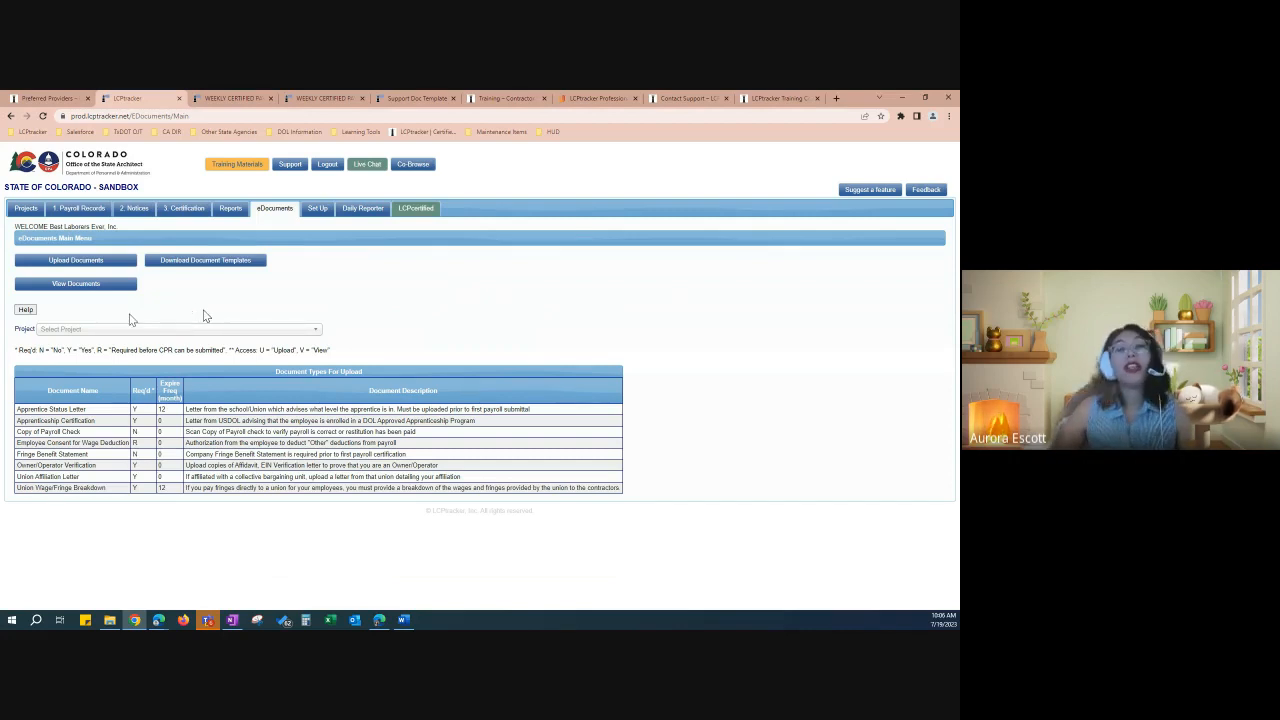
pyautogui.click(80, 264)
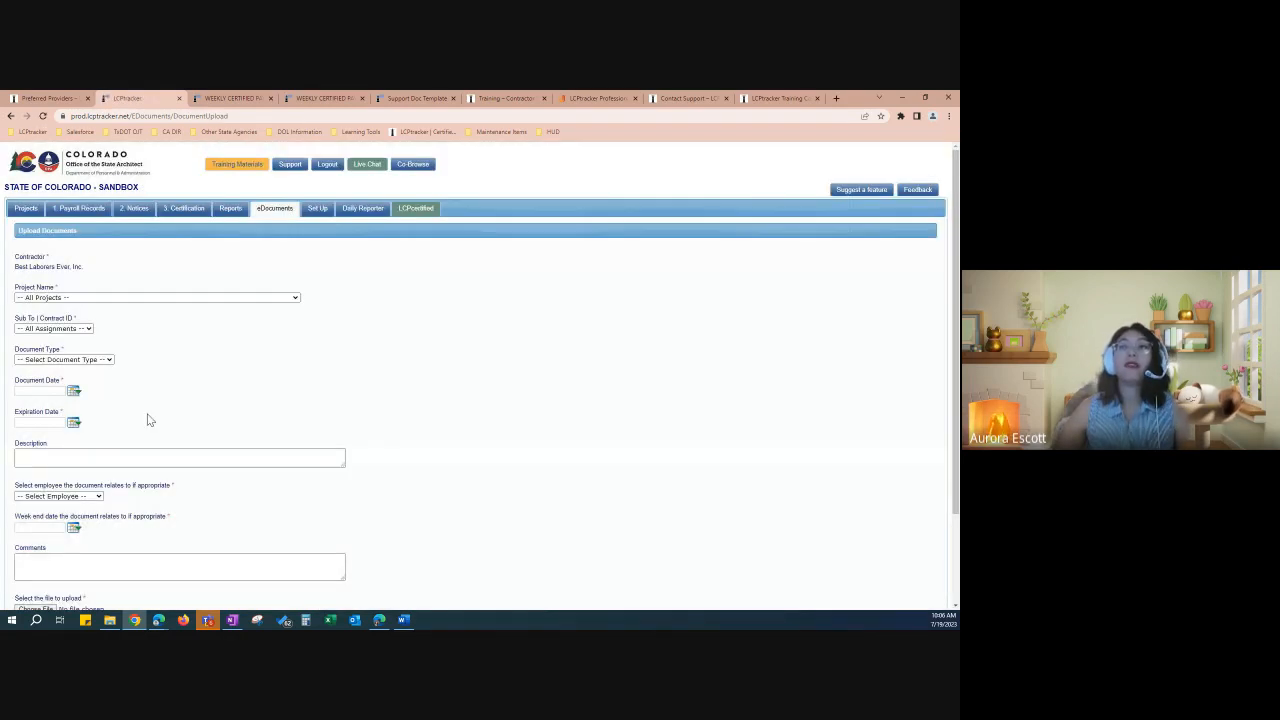
pyautogui.scroll(-1, 160, 405)
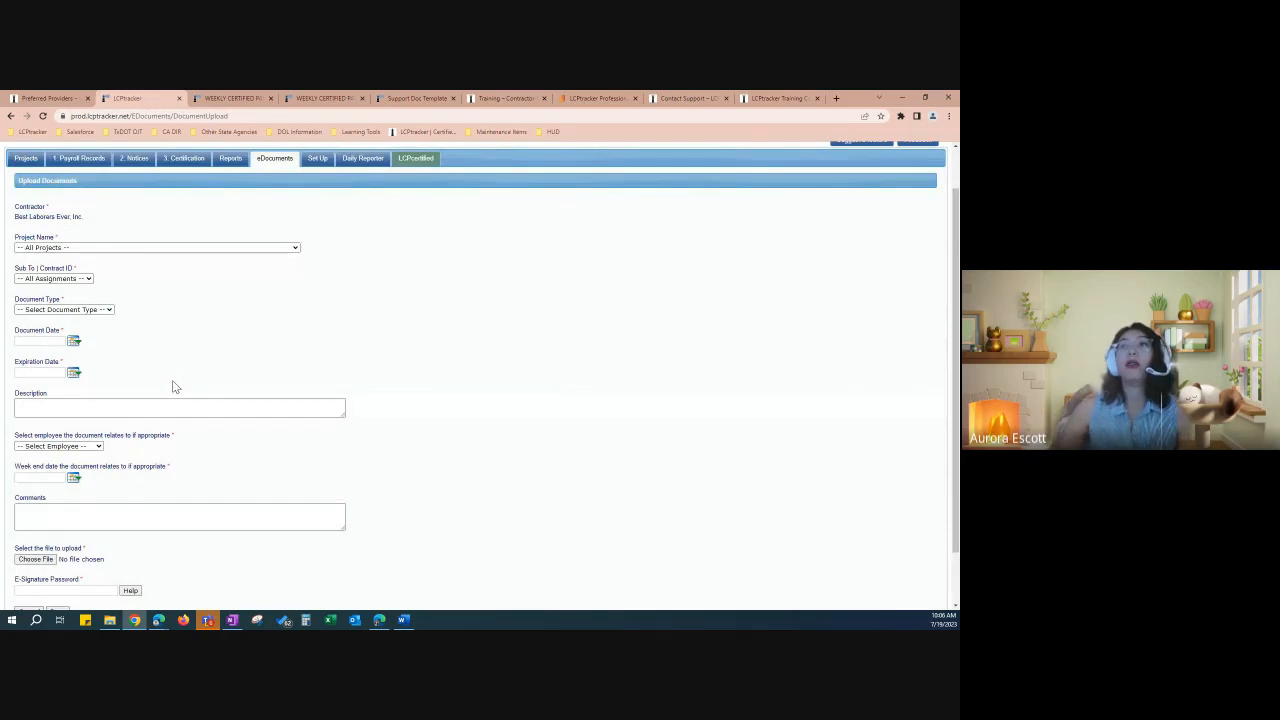
pyautogui.click(151, 248)
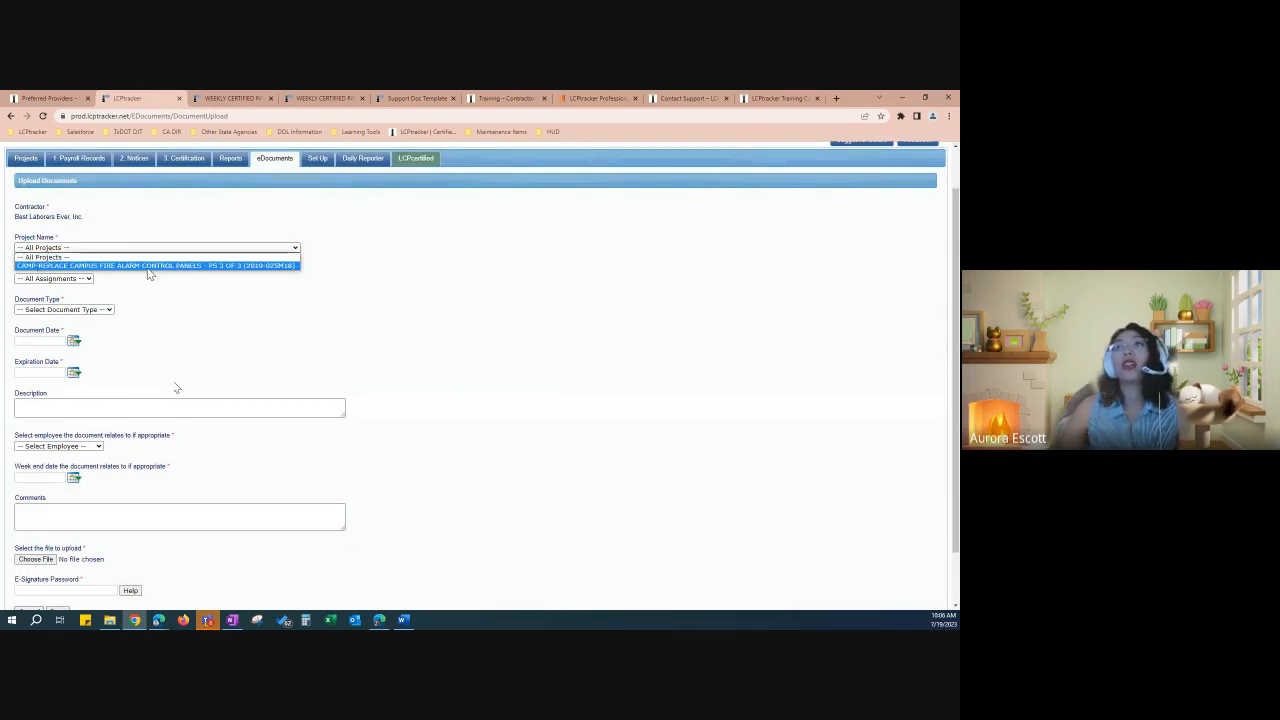
pyautogui.click(151, 266)
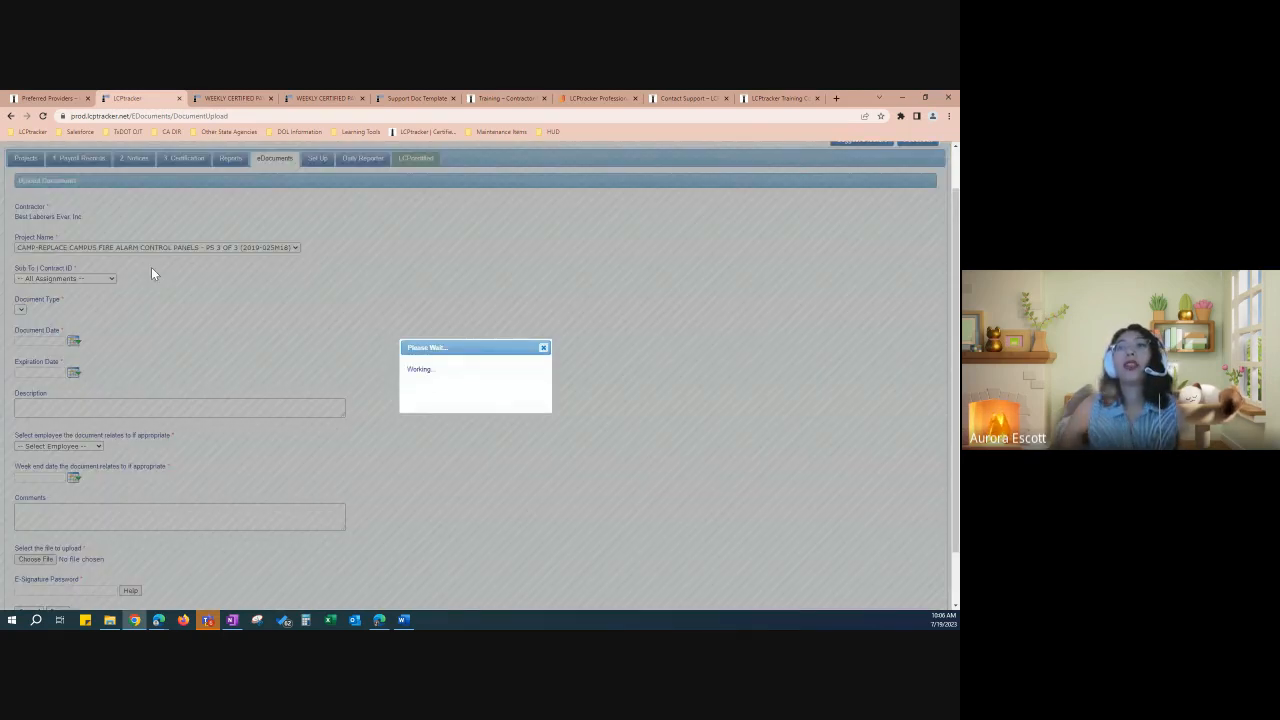
pyautogui.click(90, 279)
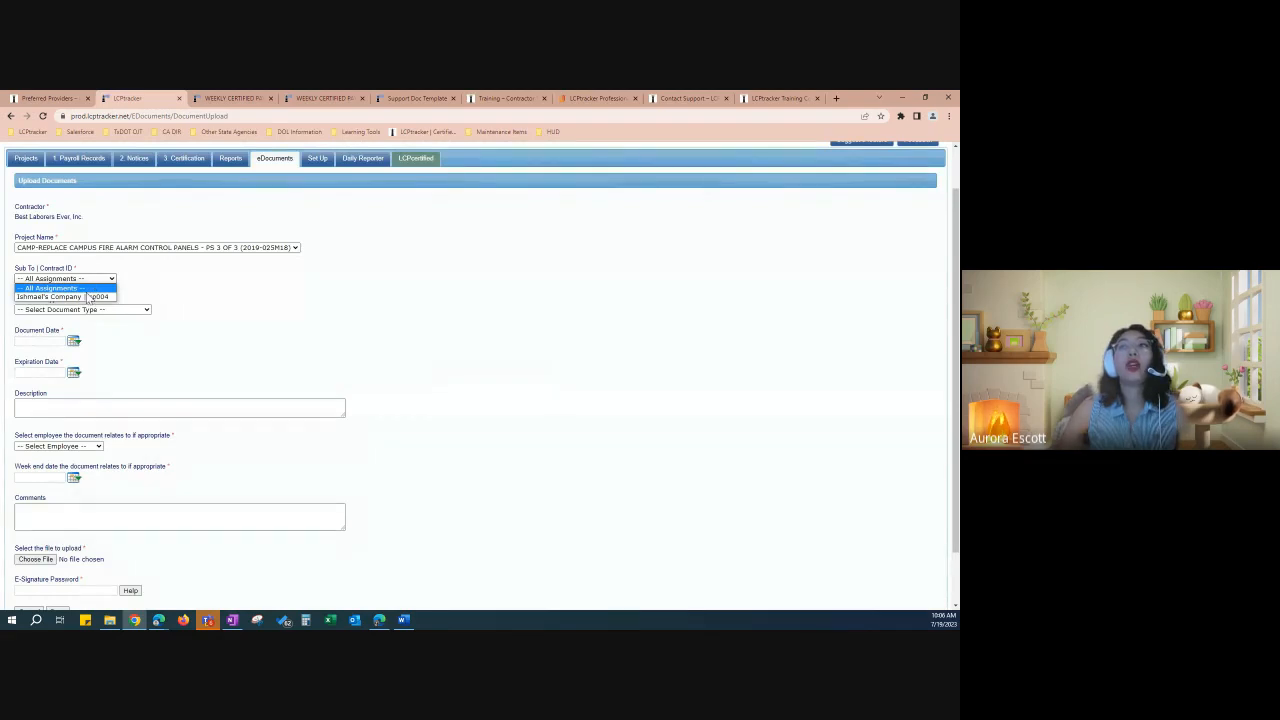
pyautogui.click(88, 298)
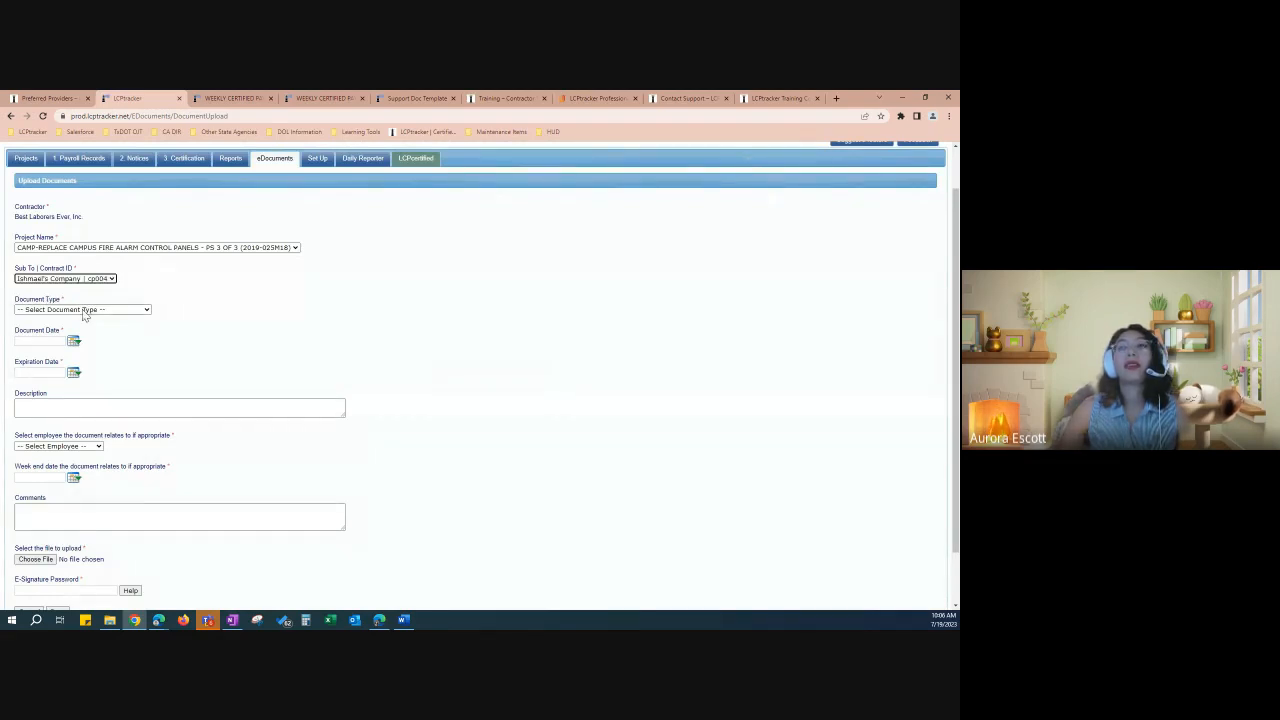
pyautogui.click(85, 310)
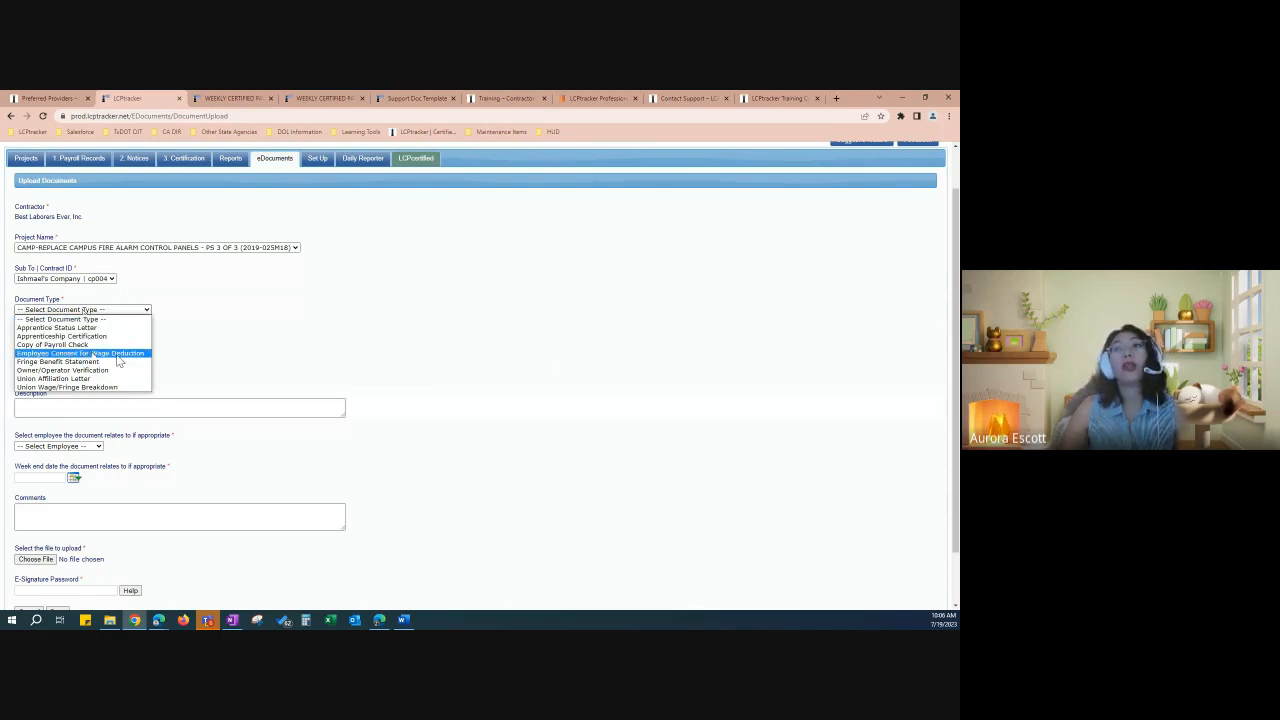
pyautogui.click(118, 355)
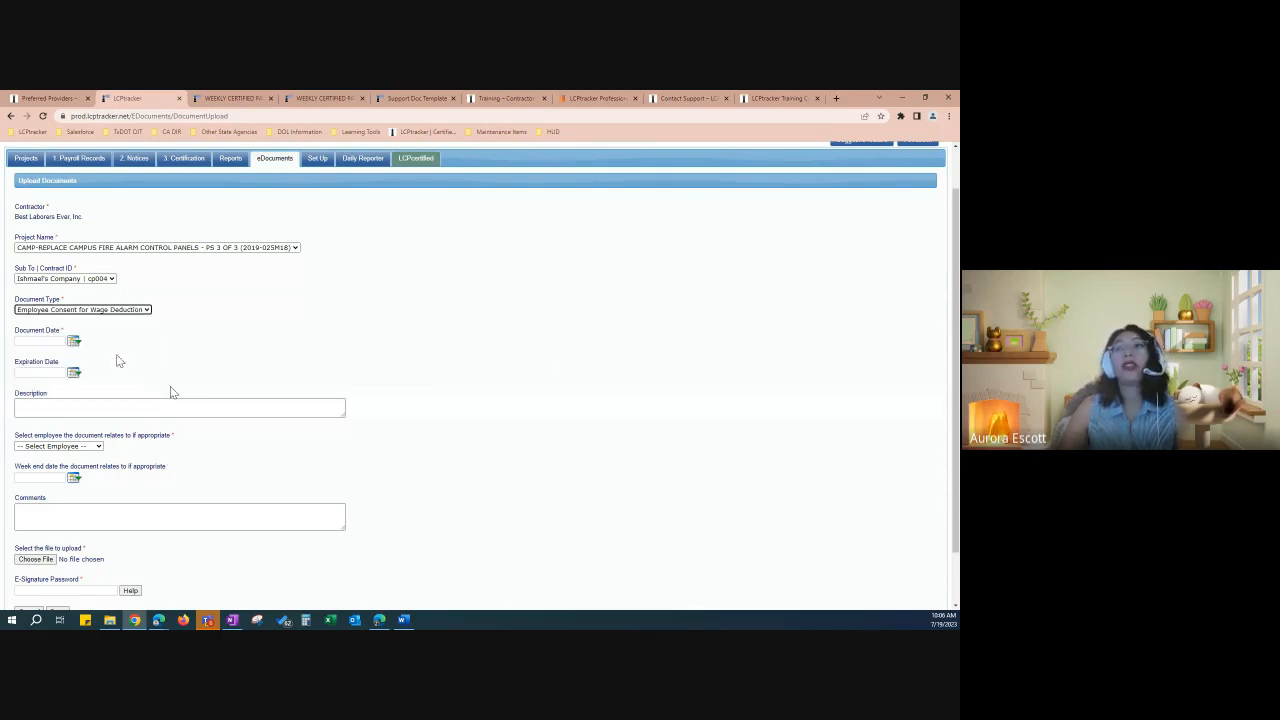
# Step: Leave the document date, description, employee and comment blank, and browse for the file
pyautogui.click(48, 341)
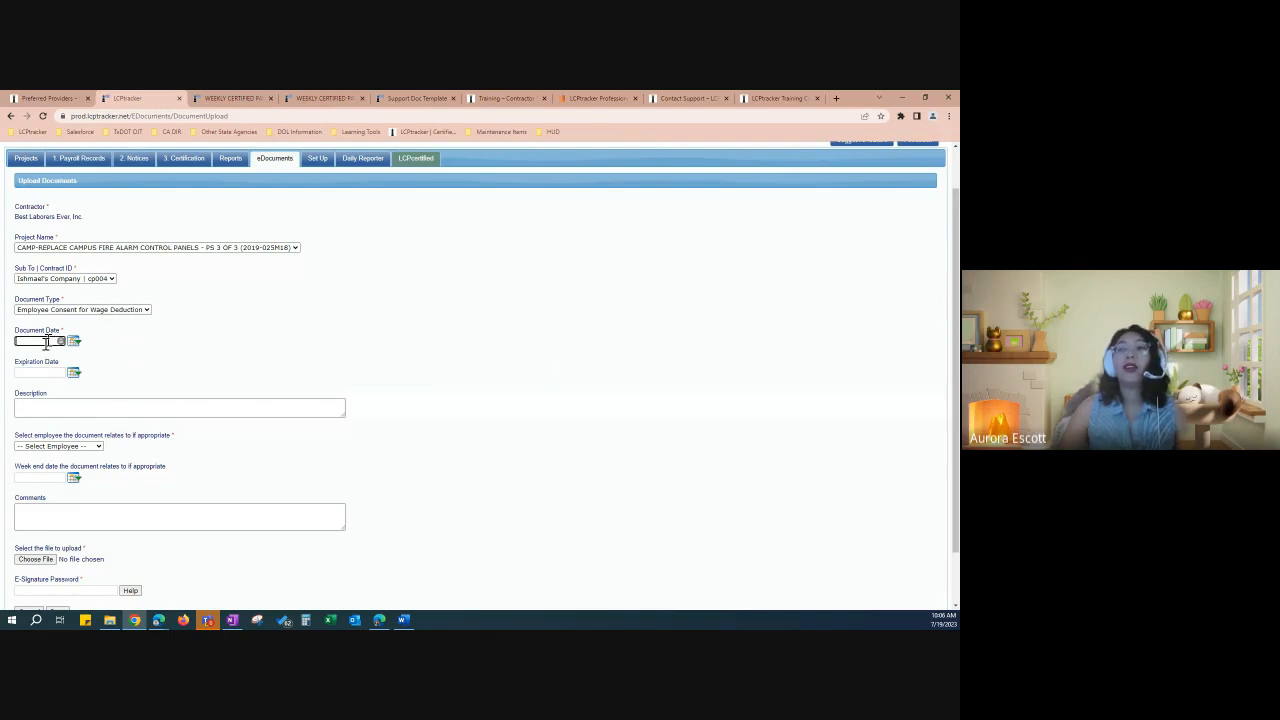
pyautogui.click(75, 342)
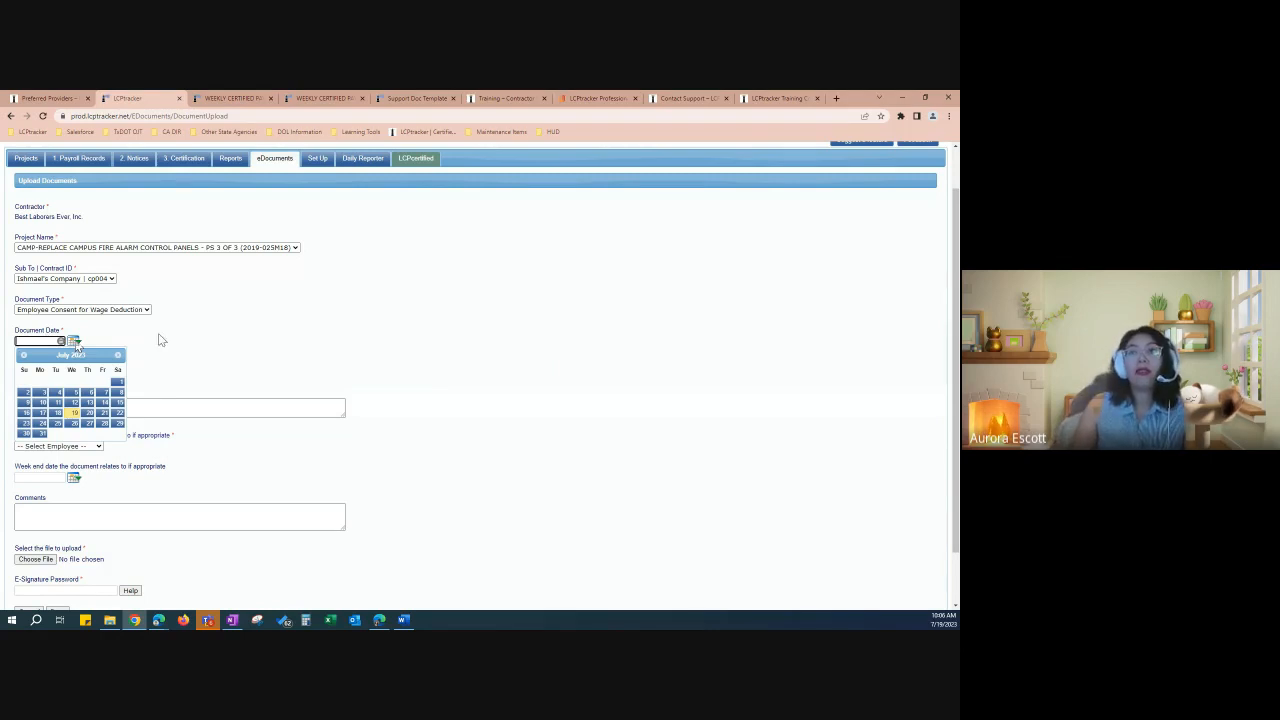
pyautogui.click(281, 350)
pyautogui.scroll(-1, 281, 350)
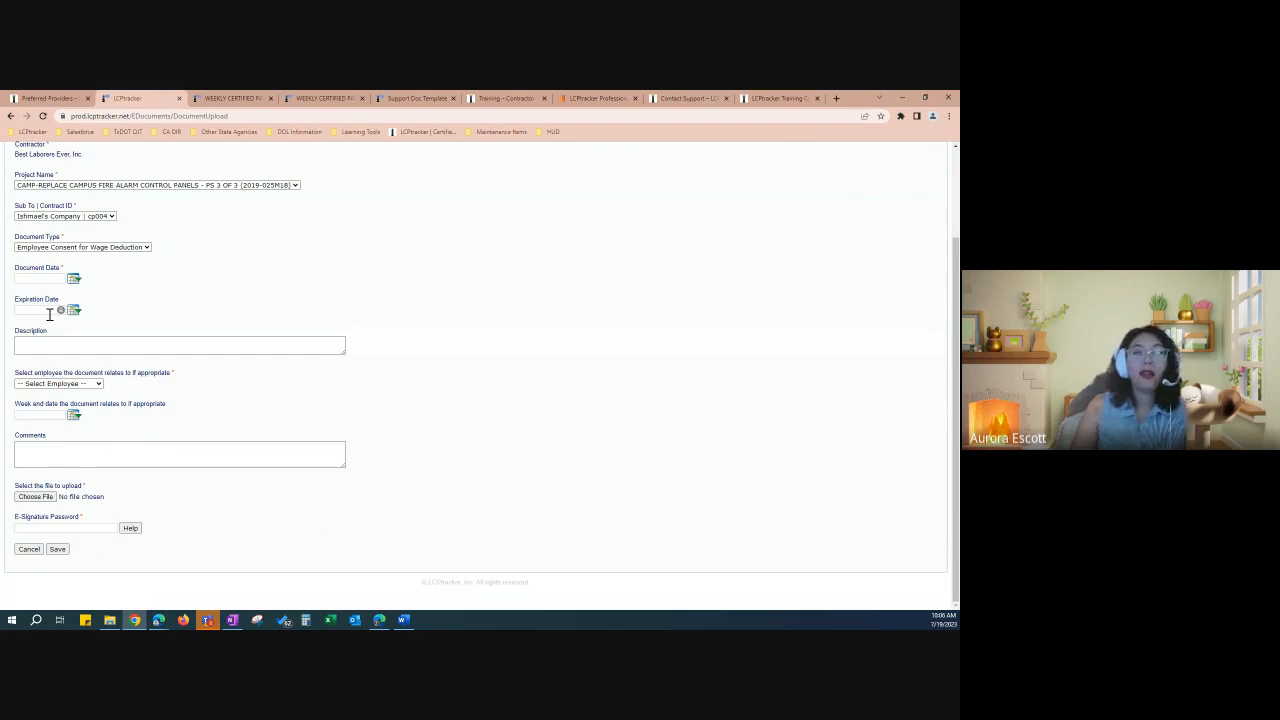
pyautogui.click(53, 342)
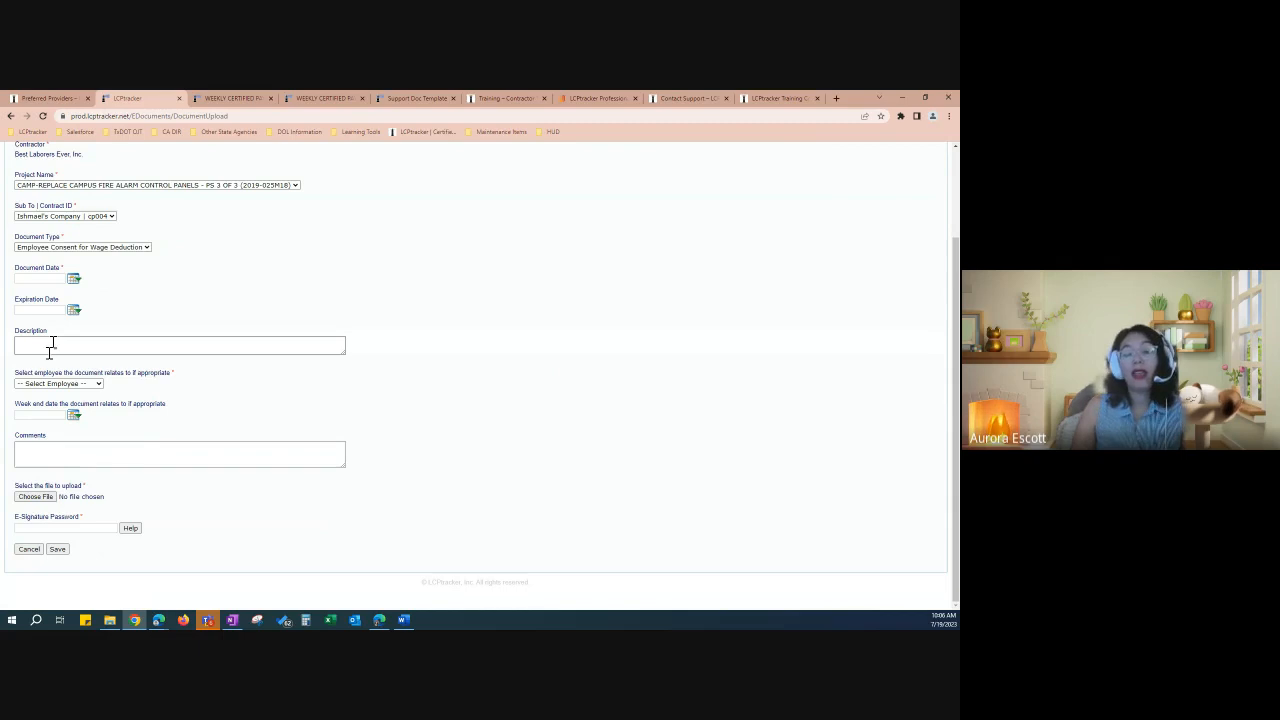
pyautogui.click(50, 345)
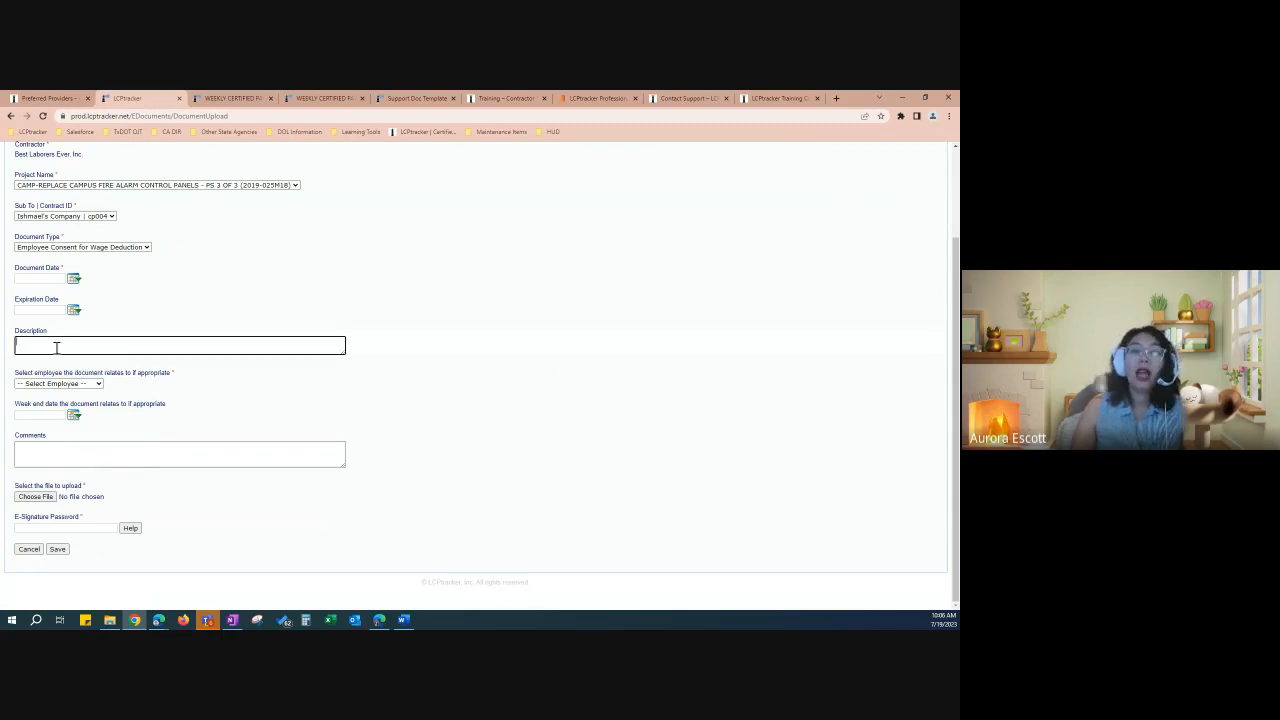
pyautogui.click(99, 384)
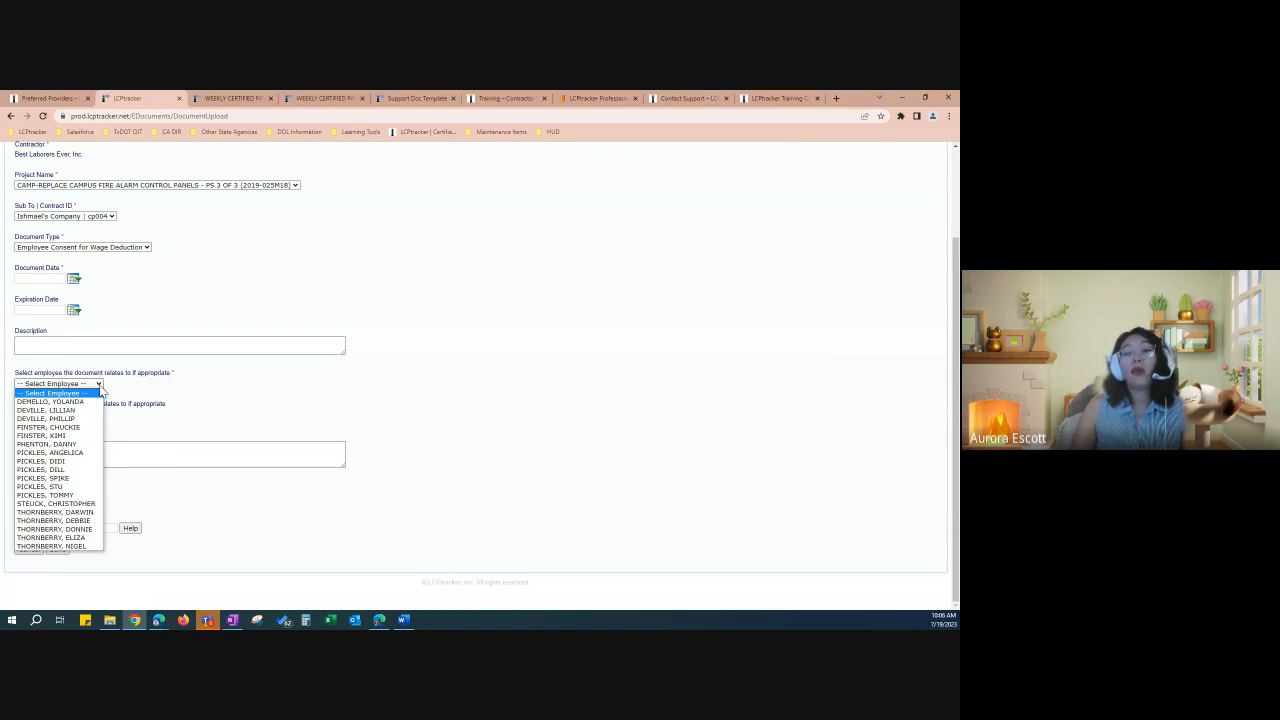
pyautogui.click(170, 376)
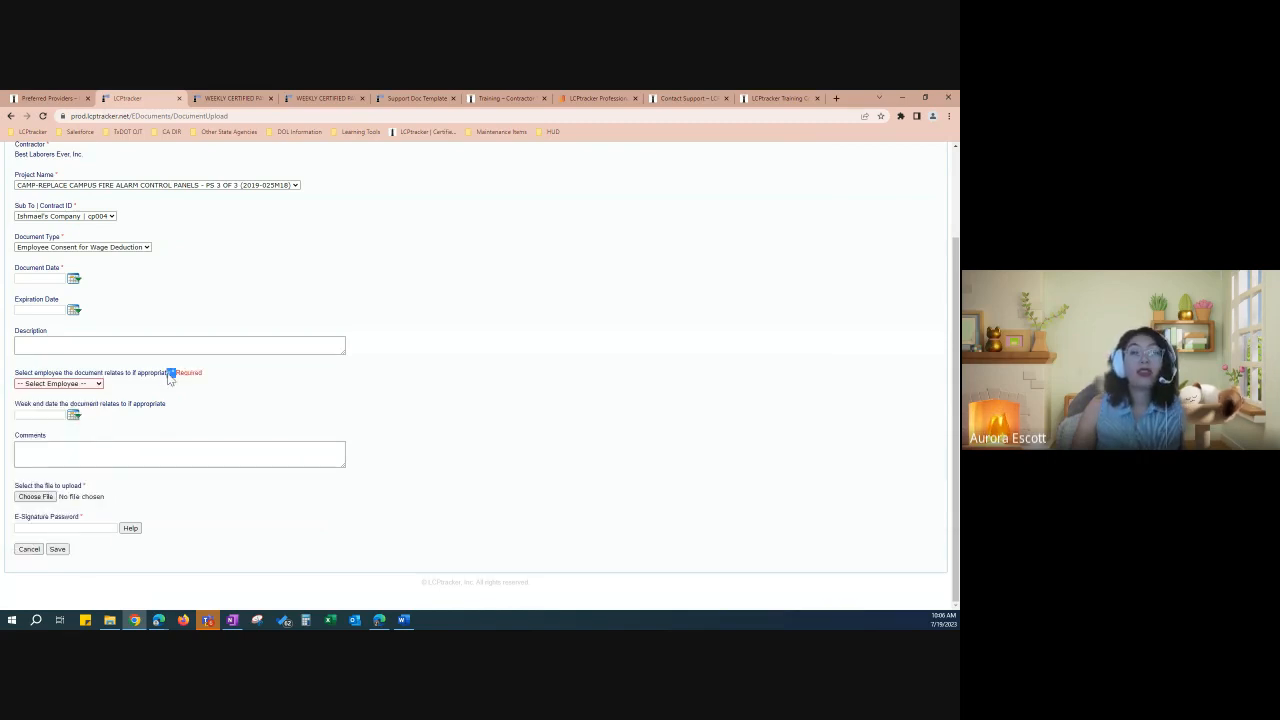
pyautogui.click(91, 384)
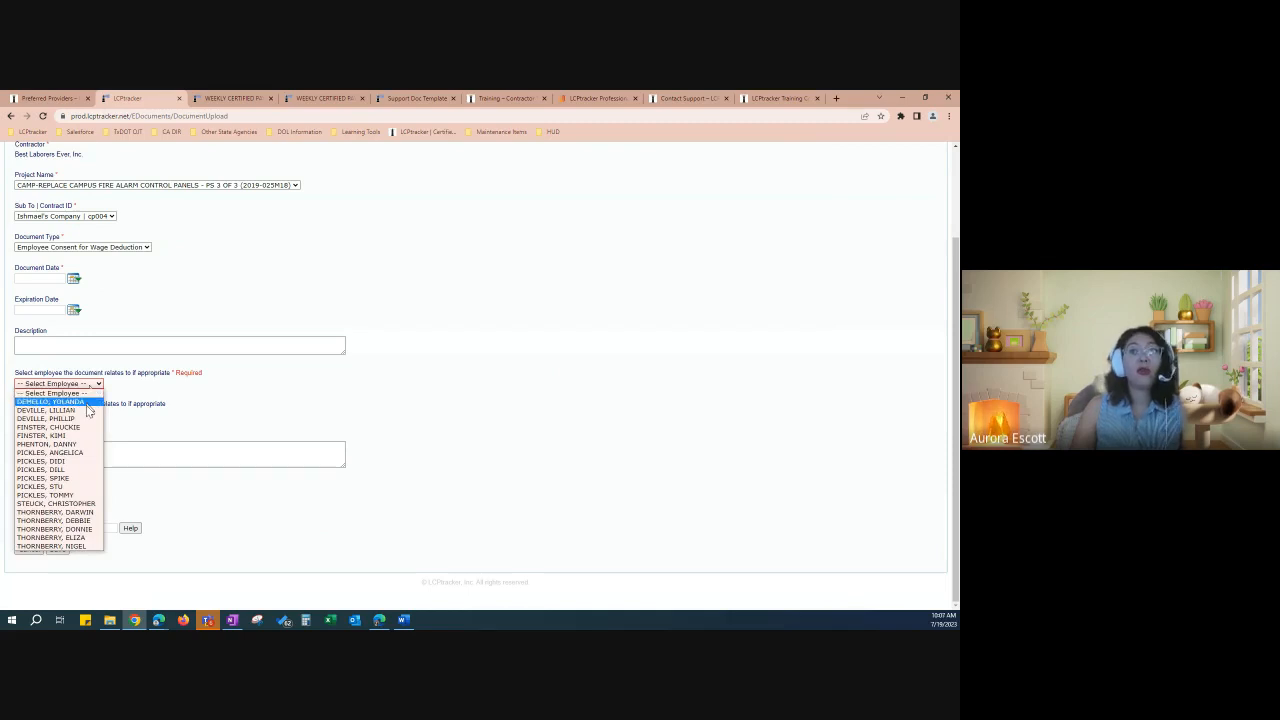
pyautogui.click(189, 400)
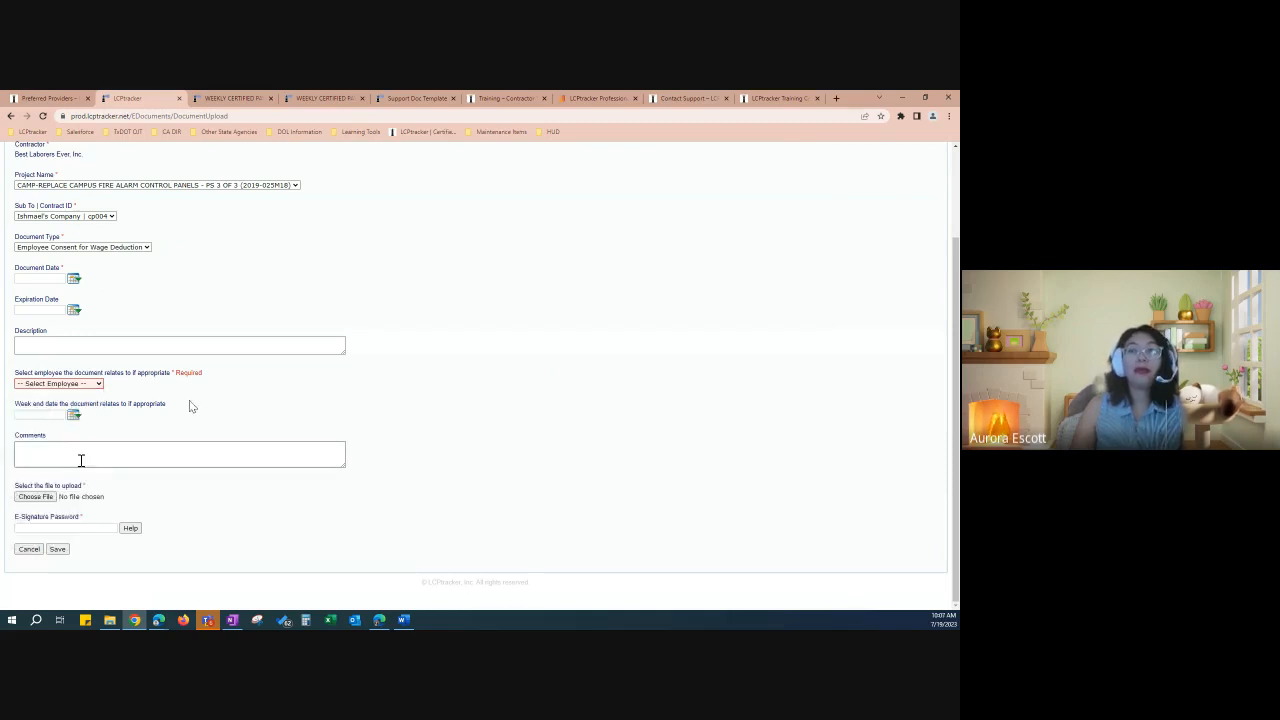
pyautogui.click(46, 448)
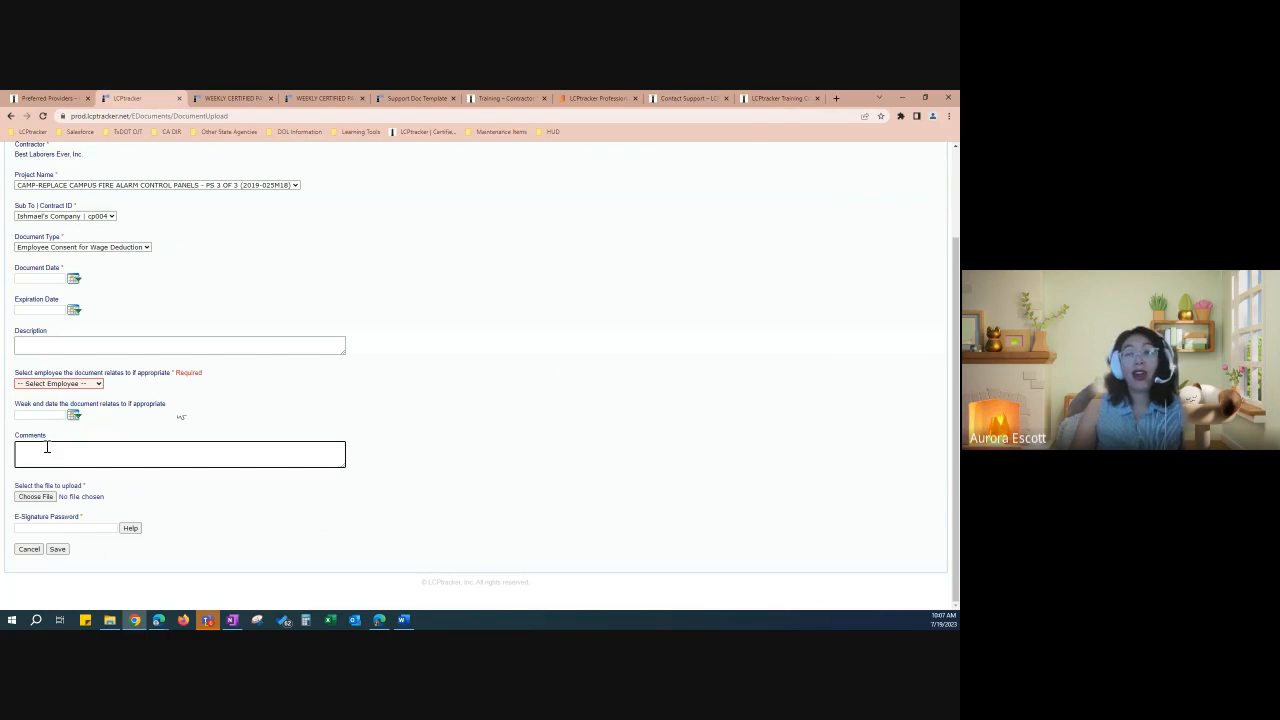
pyautogui.click(35, 497)
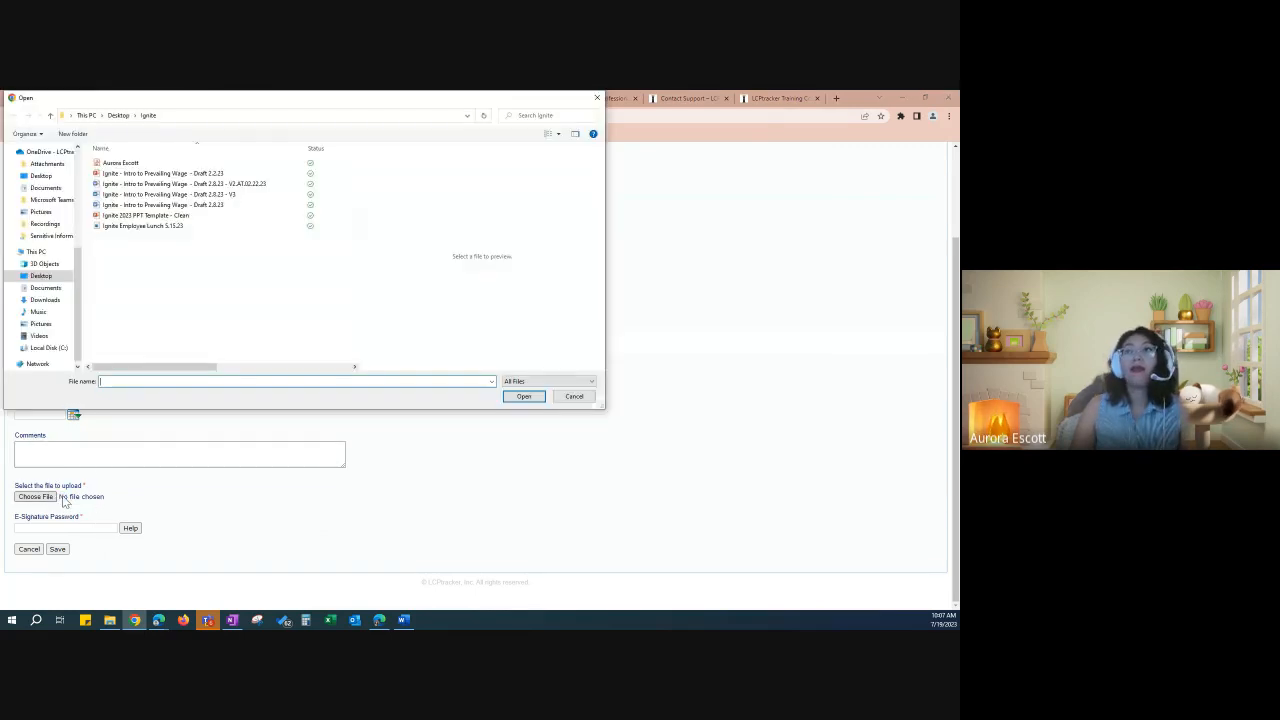
# Step: Attach Mock Apprentice Doc.docx from Documents, leave the e-signature password blank, and cancel the upload
pyautogui.click(47, 288)
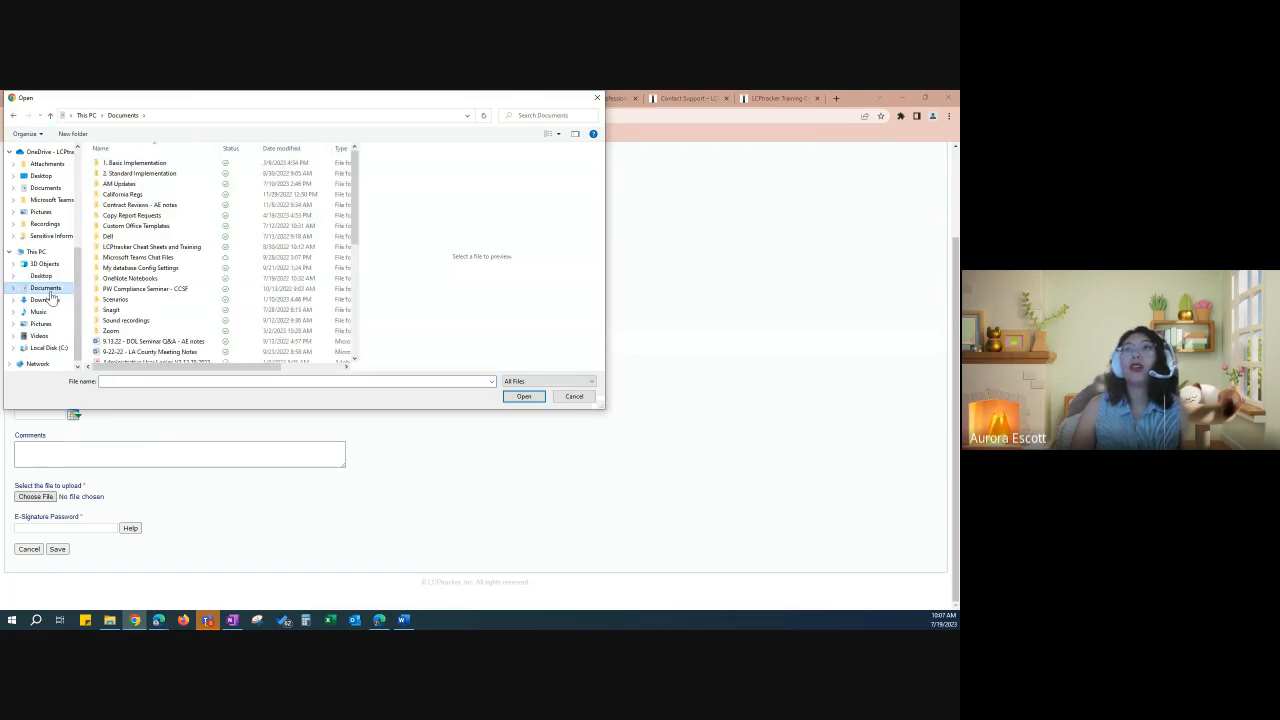
pyautogui.scroll(-4, 157, 281)
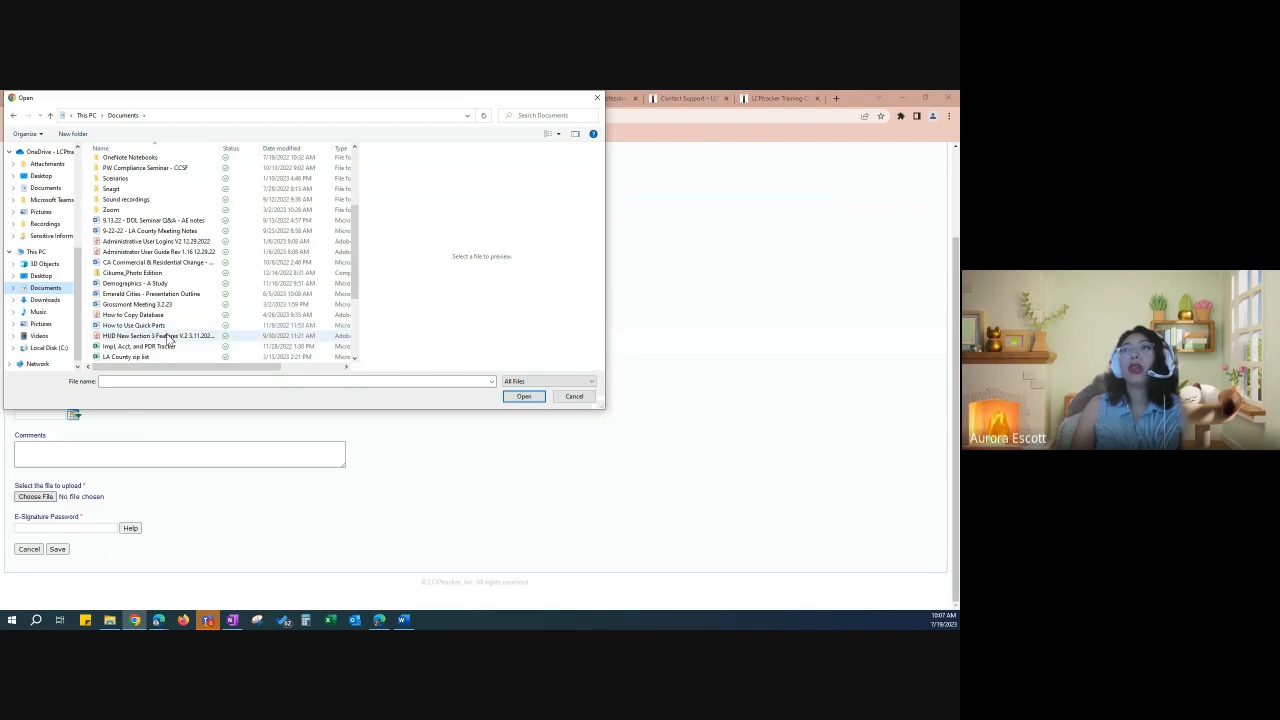
pyautogui.scroll(-2, 170, 338)
pyautogui.click(140, 304)
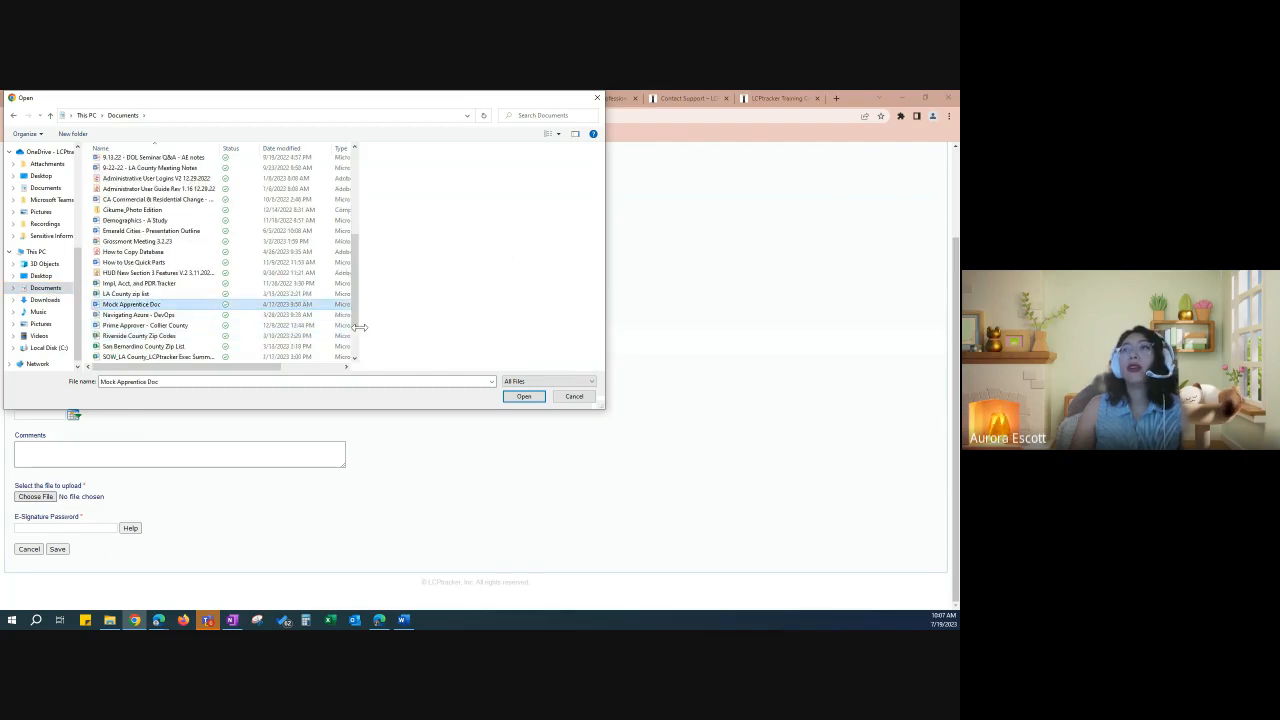
pyautogui.click(524, 396)
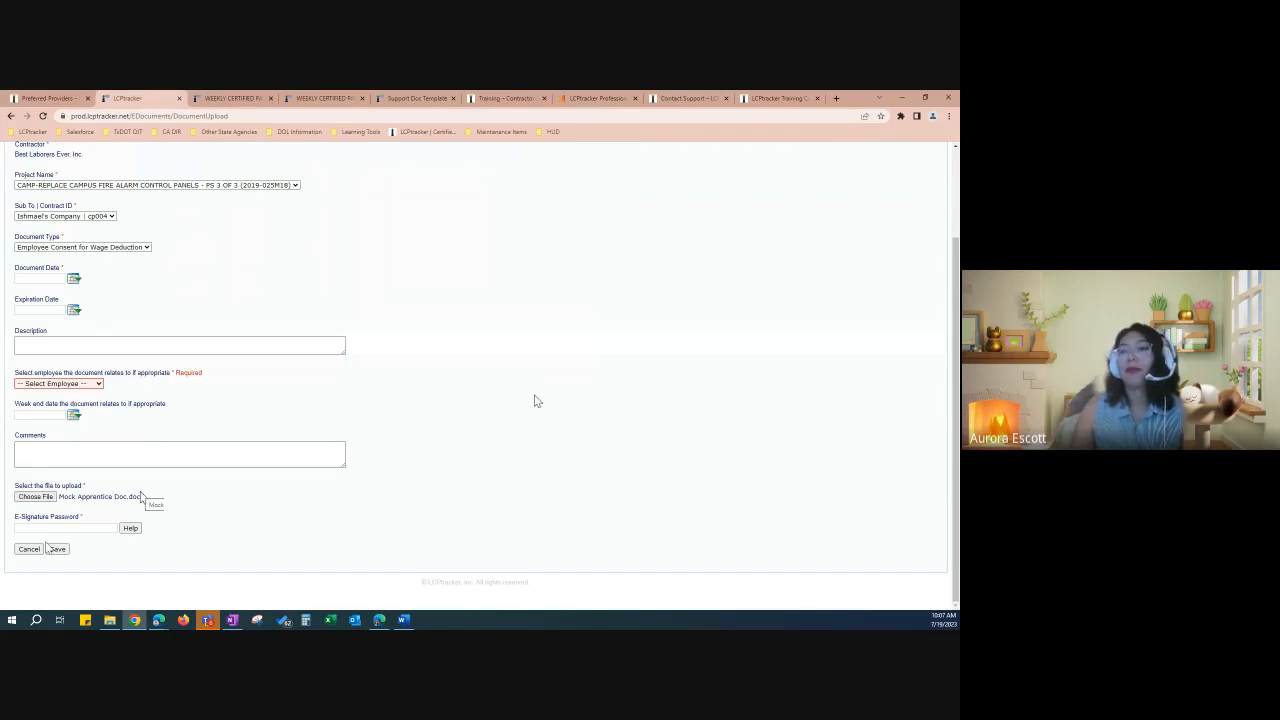
pyautogui.click(69, 527)
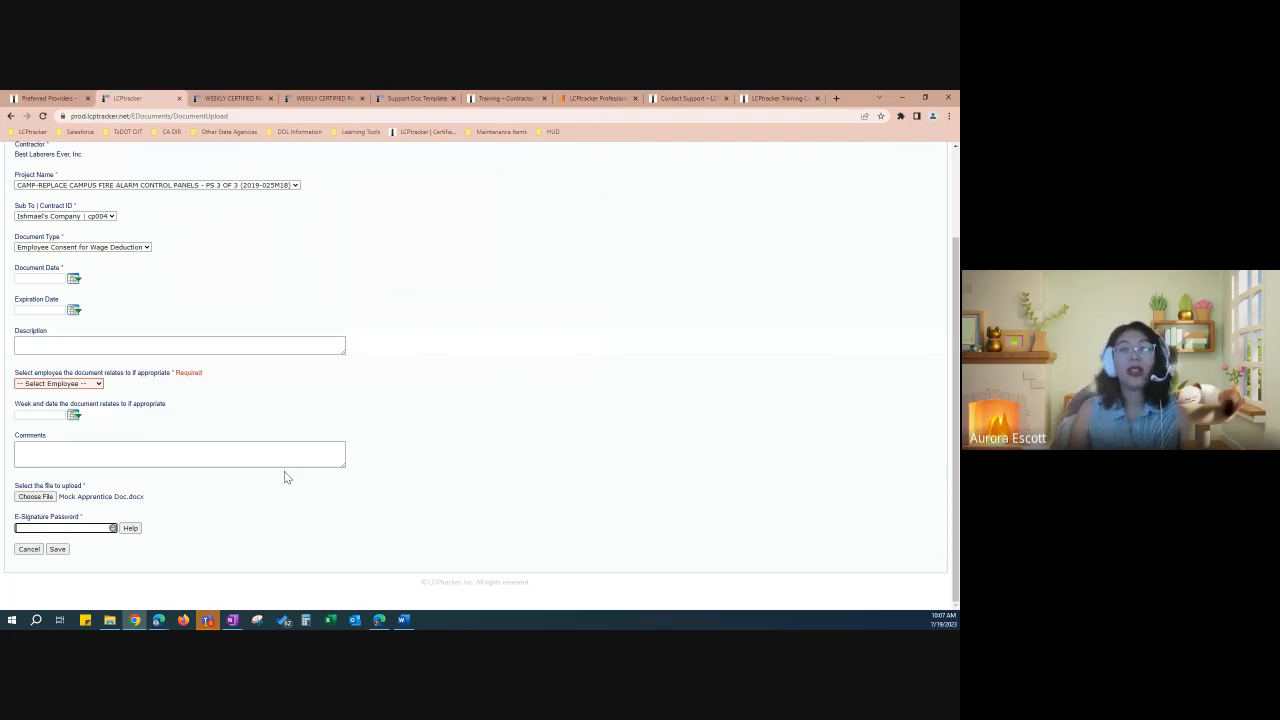
pyautogui.click(514, 404)
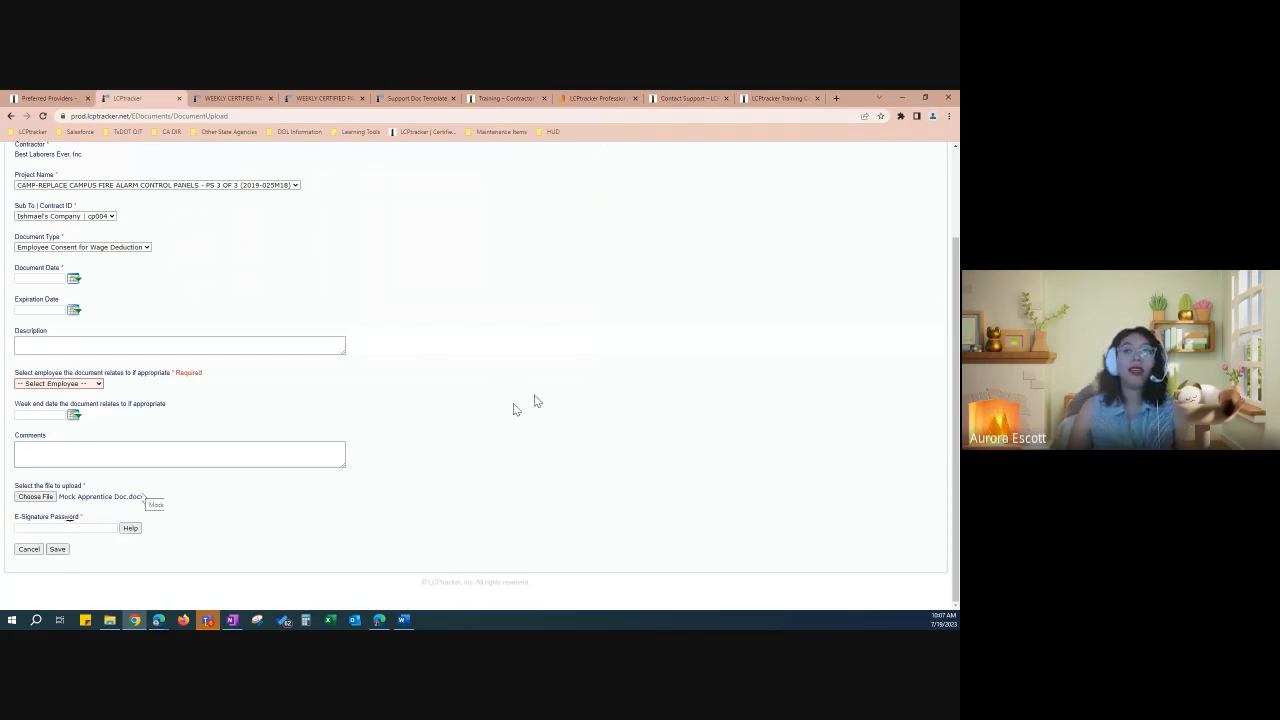
pyautogui.click(29, 550)
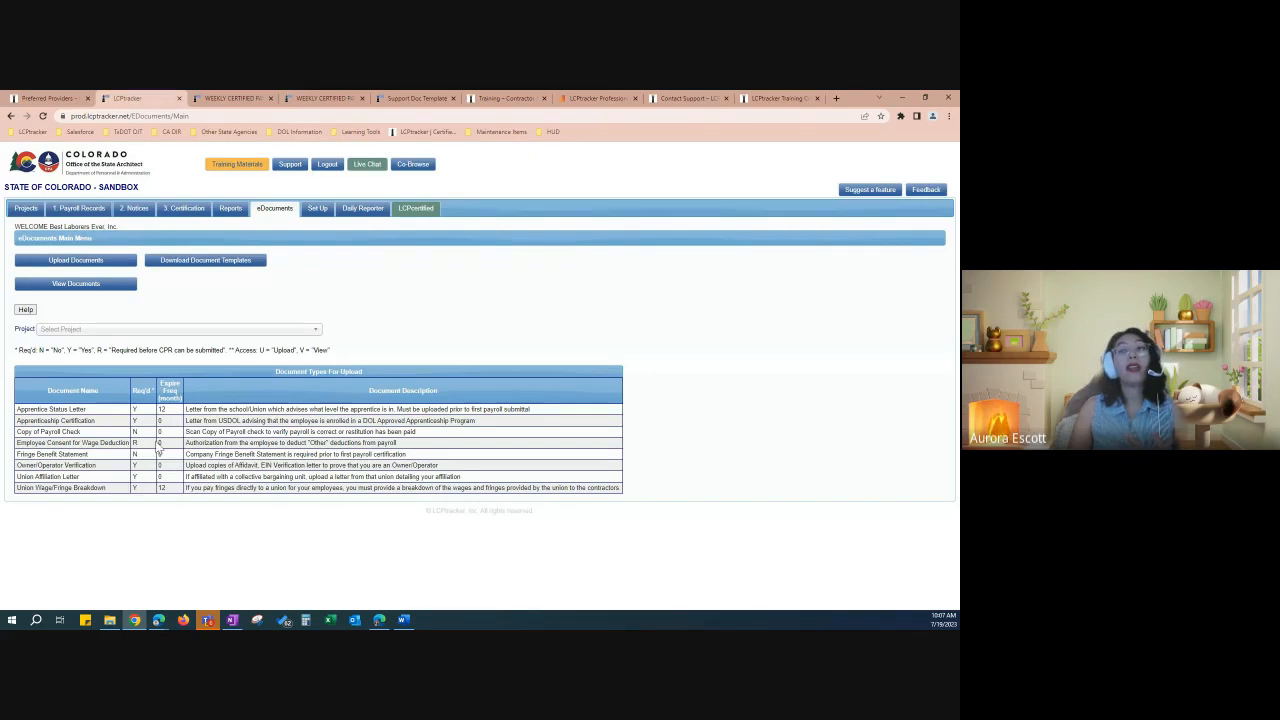
# Step: Highlight the Employee Consent for Wage Deduction row, then go to View Documents
pyautogui.moveTo(158, 451); pyautogui.dragTo(17, 445)
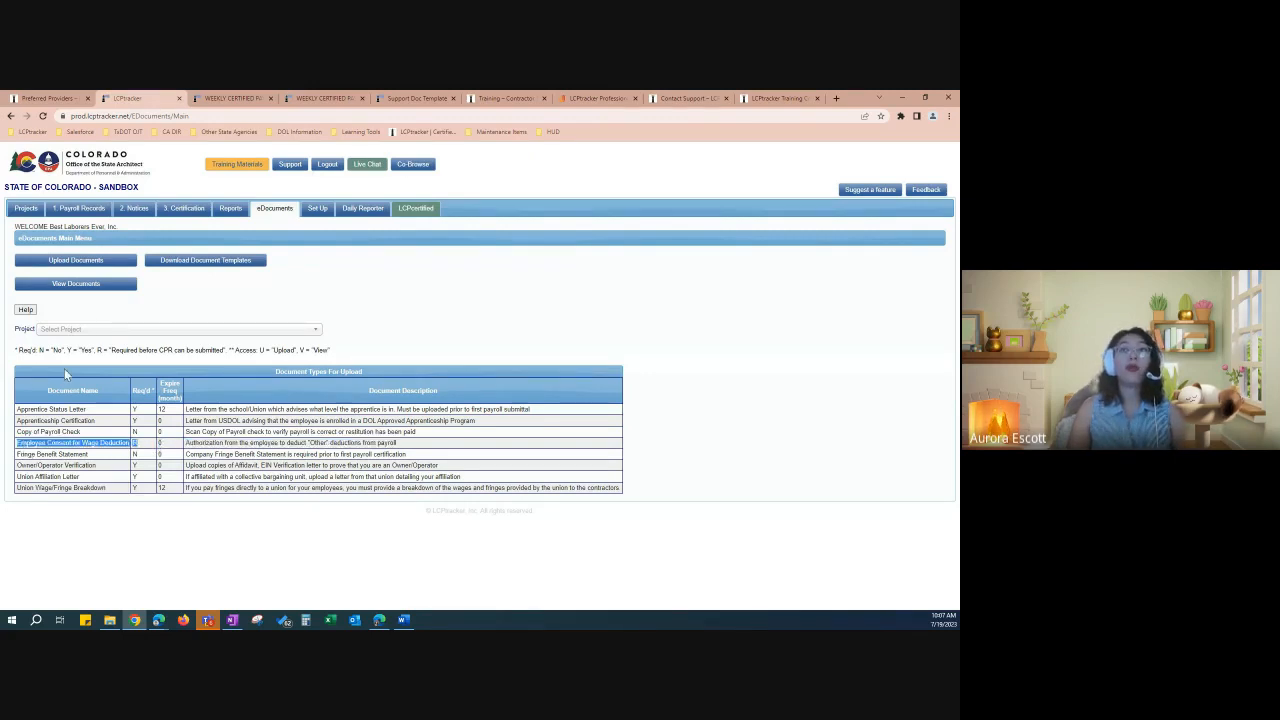
pyautogui.click(94, 288)
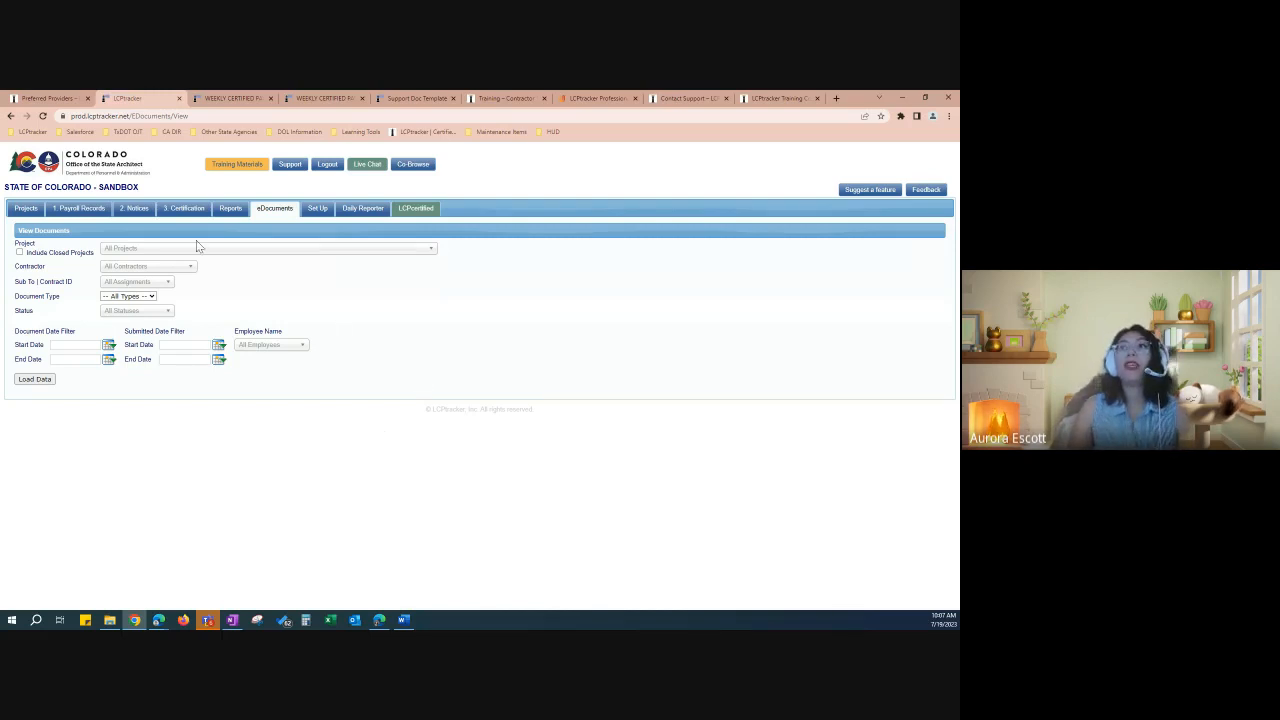
# Step: Filter documents by CAMP-REPLACE CAMPUS FIRE ALARM CONTROL PANELS, load the data, and return to eDocuments
pyautogui.click(132, 249)
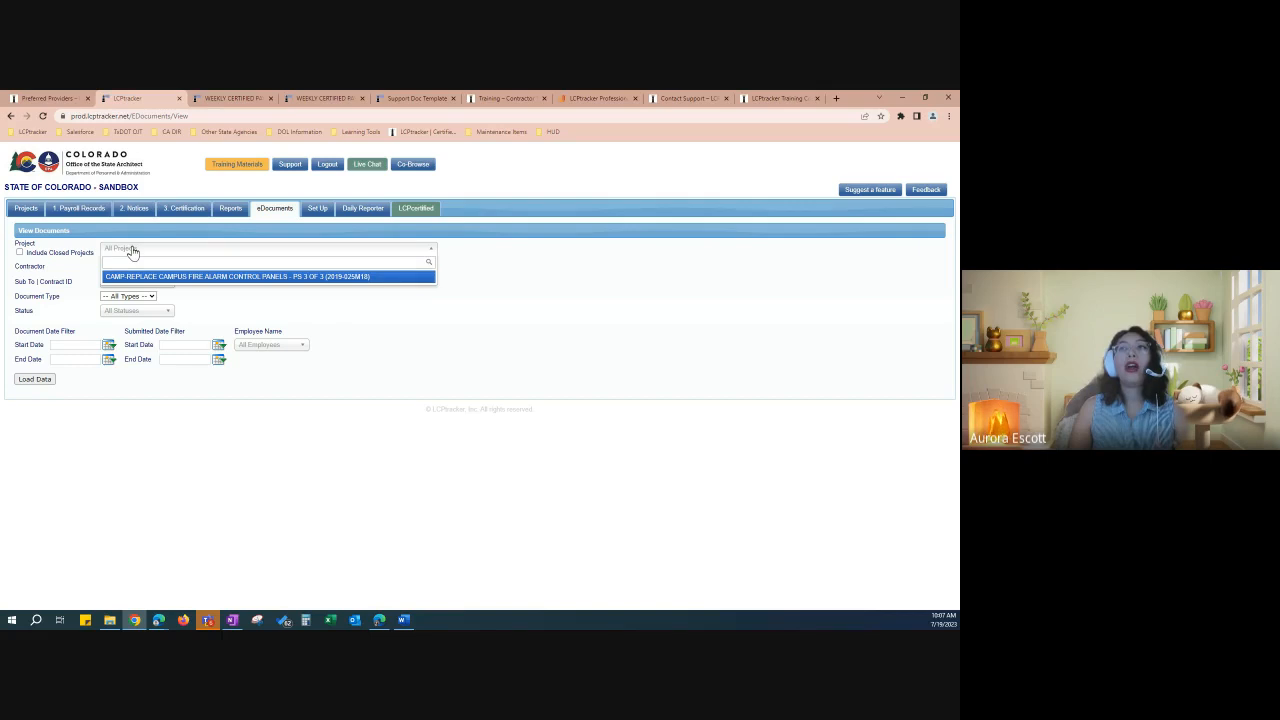
pyautogui.click(132, 251)
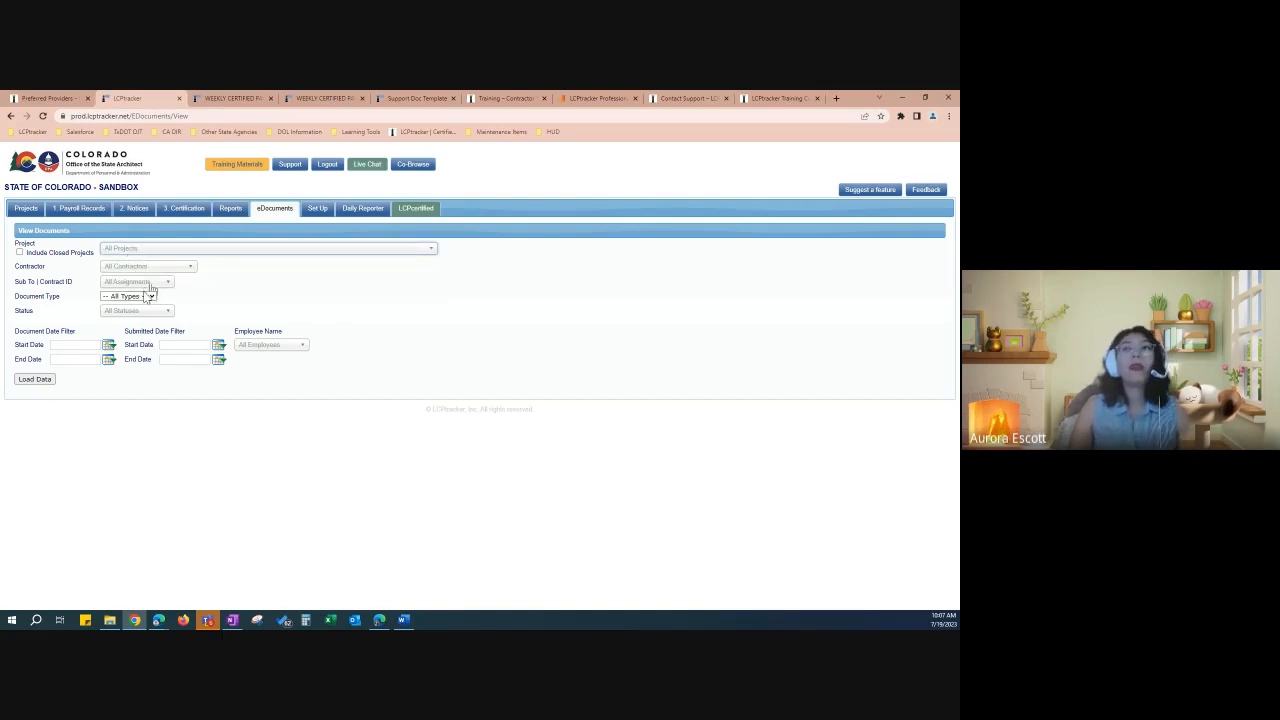
pyautogui.click(149, 297)
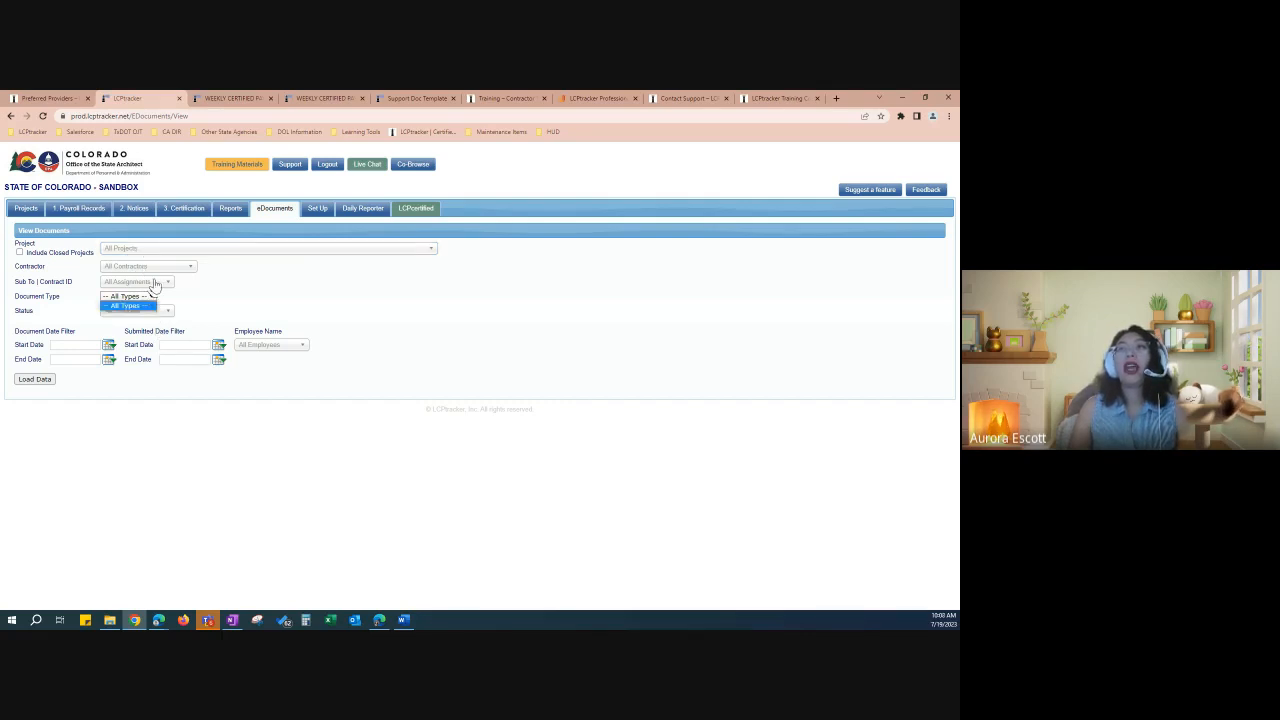
pyautogui.click(171, 249)
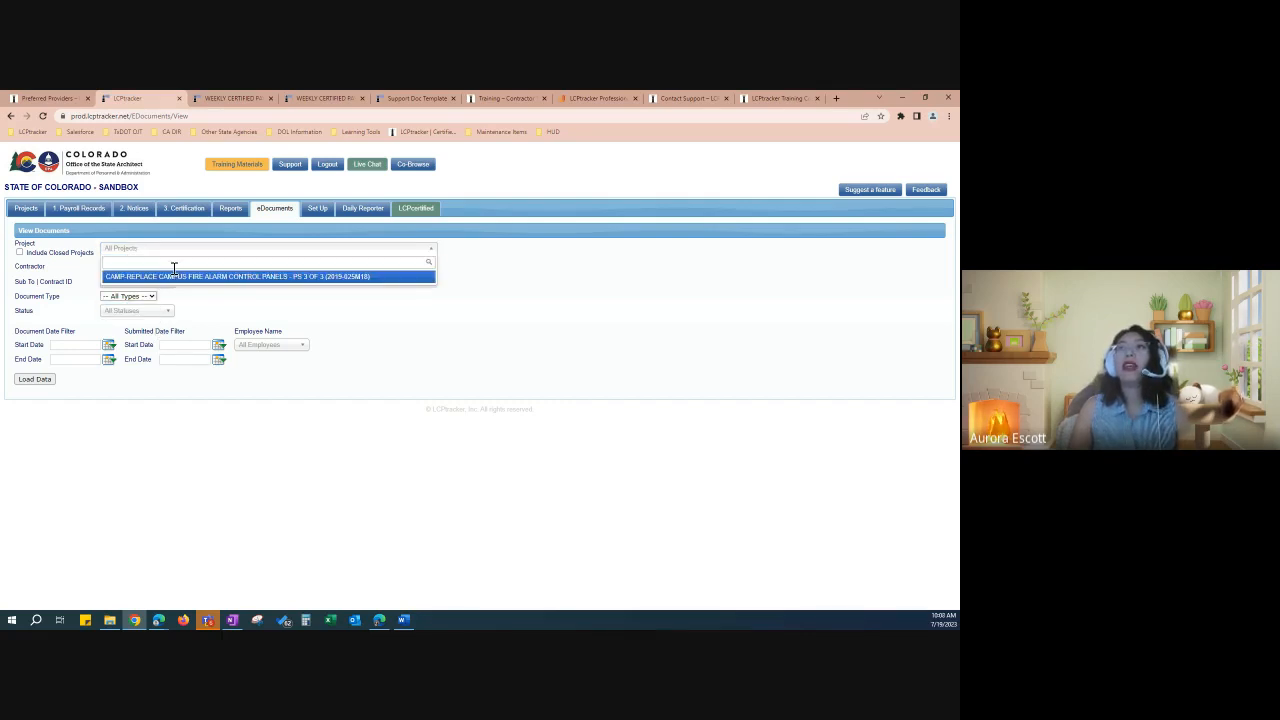
pyautogui.click(173, 276)
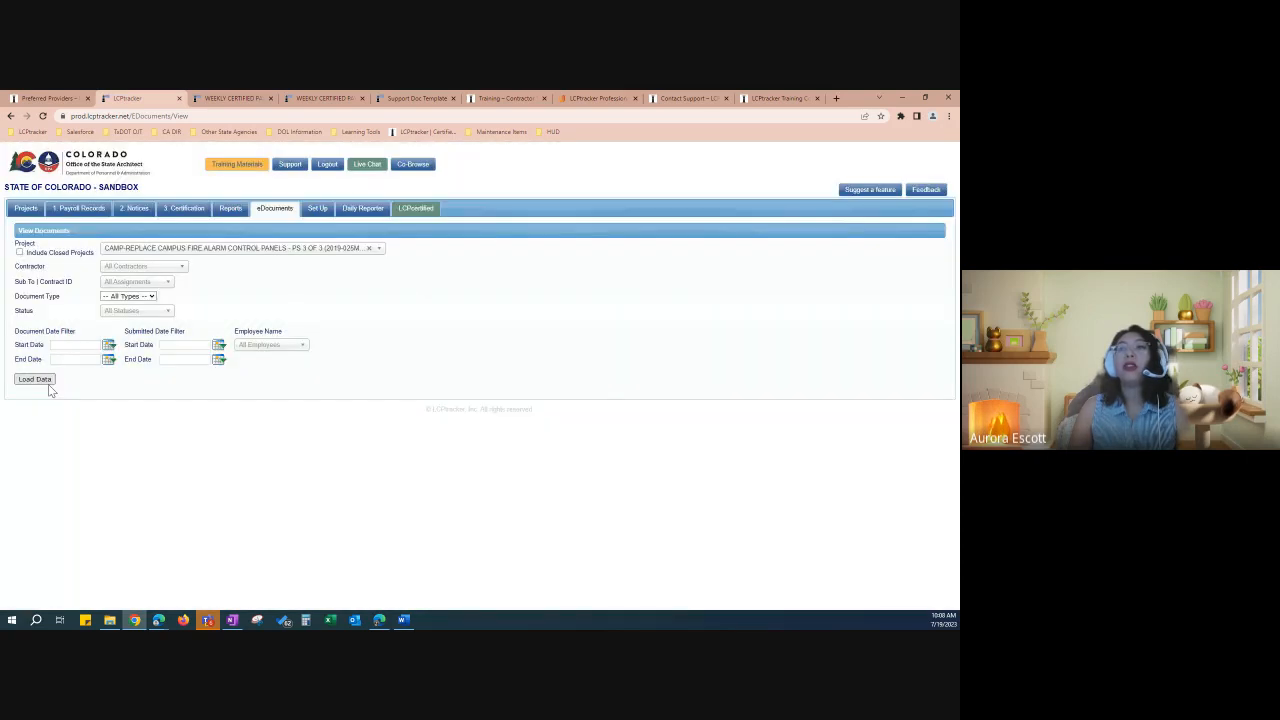
pyautogui.click(48, 383)
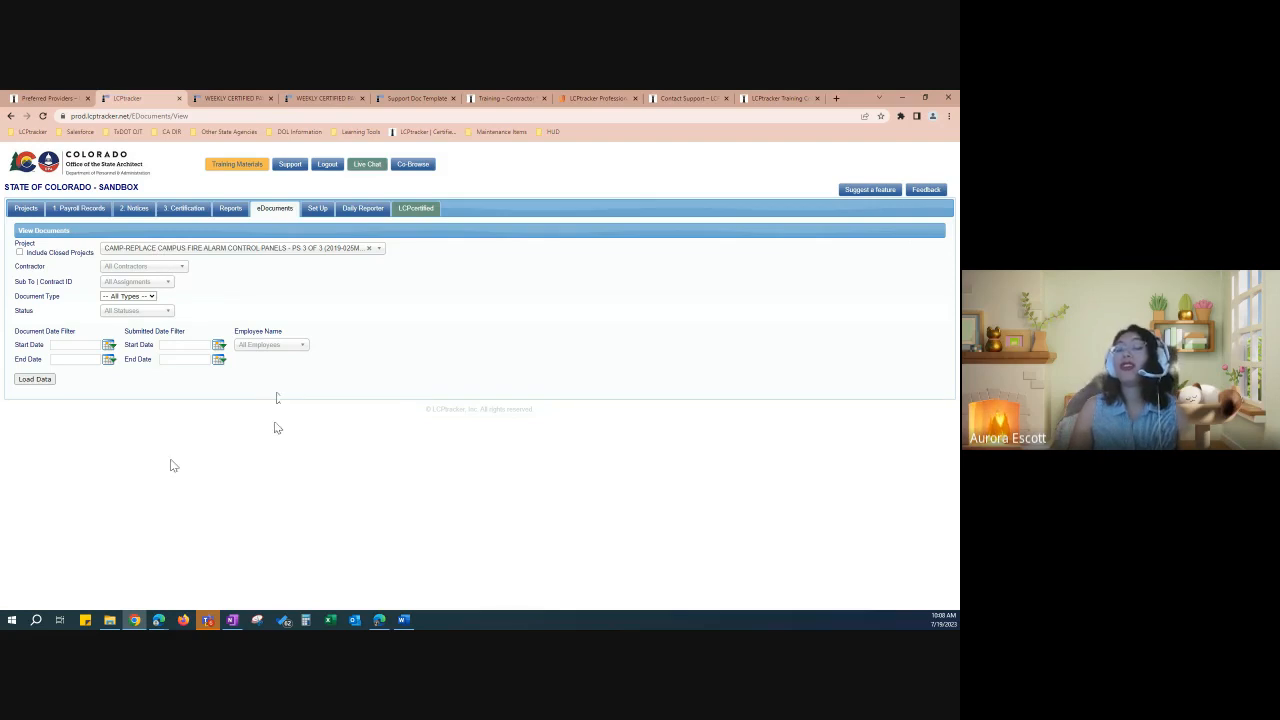
pyautogui.click(275, 212)
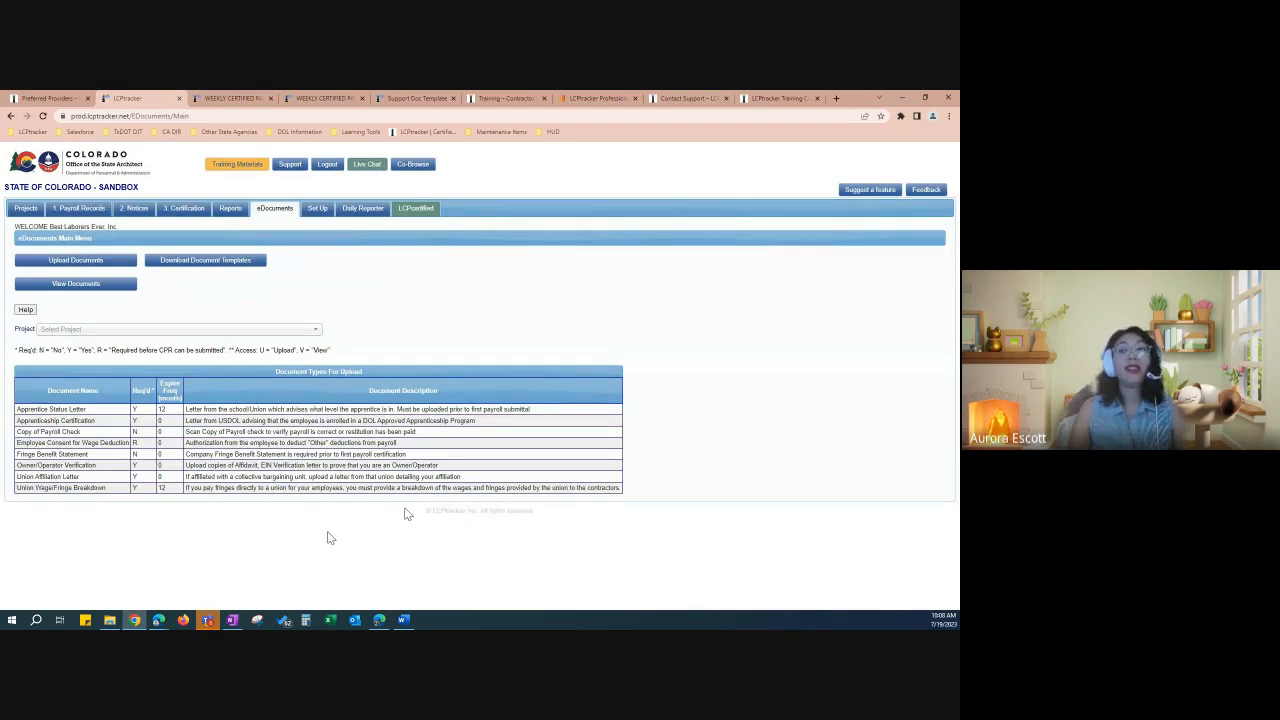
# Step: Highlight the Employee Consent for Wage Deduction requirement, then view the Set Up and LCPcertified sections
pyautogui.moveTo(140, 444); pyautogui.dragTo(19, 446)
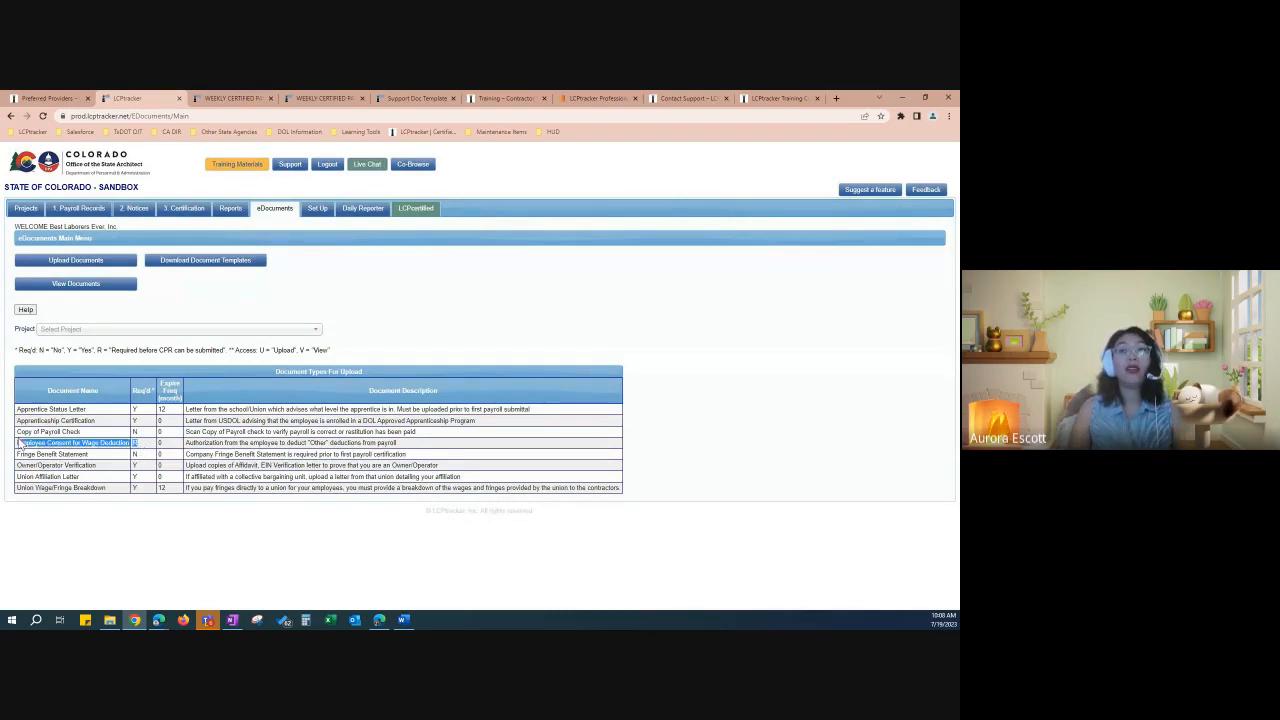
pyautogui.click(48, 443)
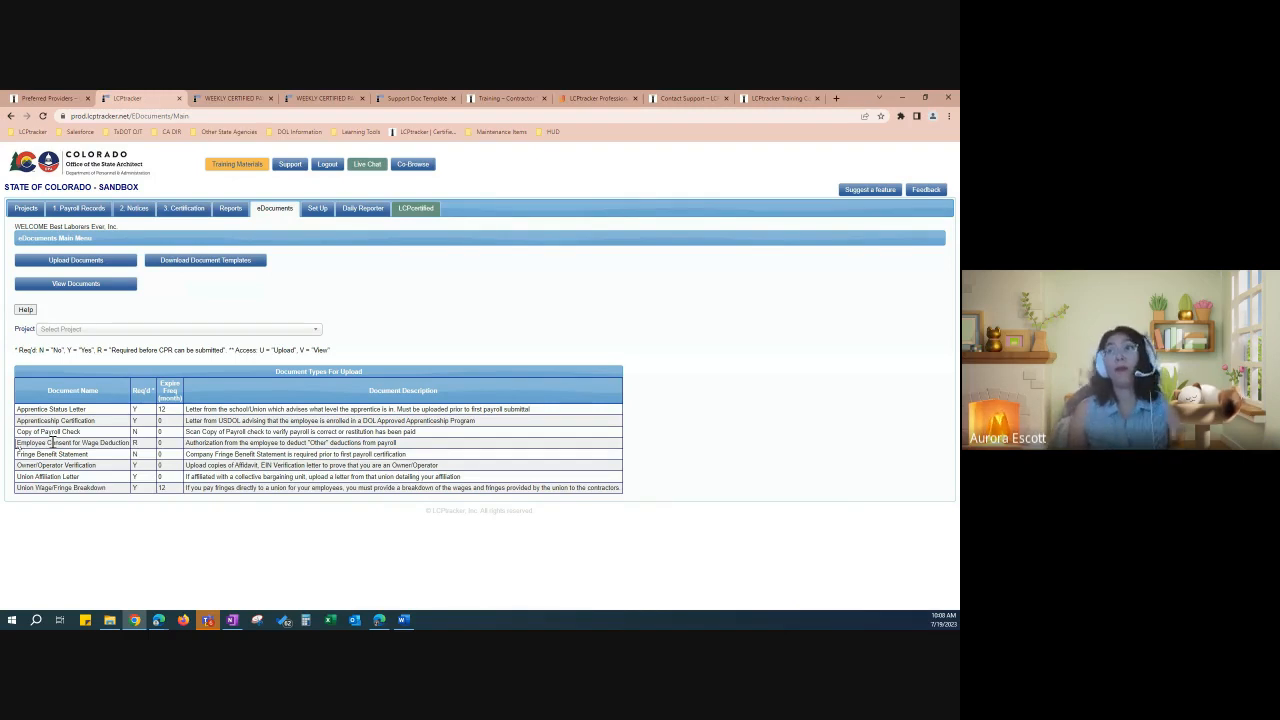
pyautogui.click(316, 213)
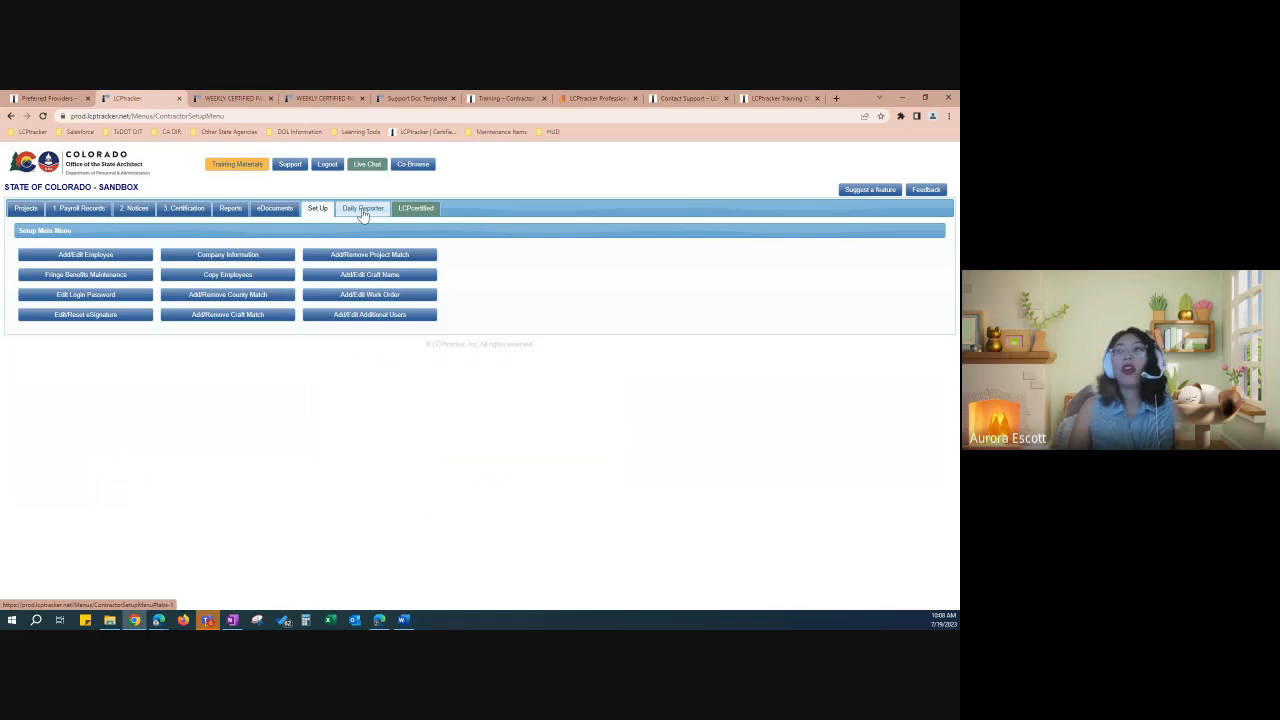
pyautogui.click(427, 218)
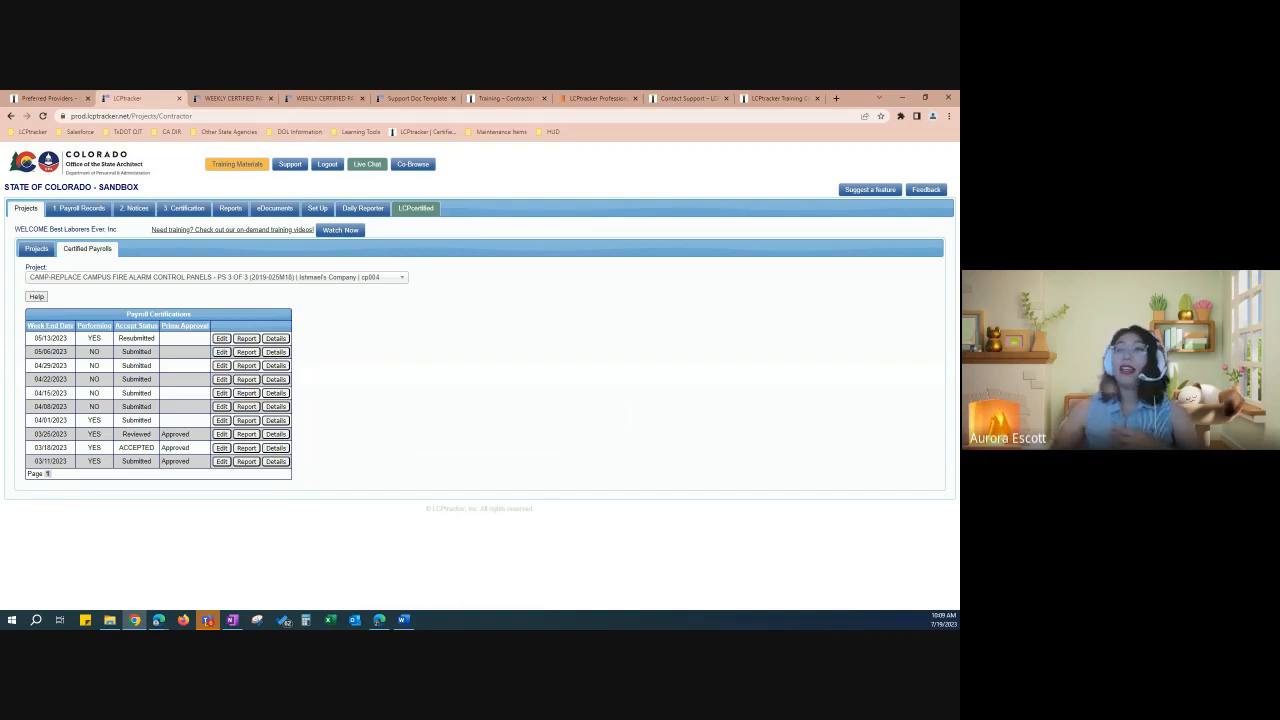
# Step: Scroll through the Knowledge Center's webinar and training cards, then go back to the LCPtracker certified payrolls
pyautogui.click(230, 170)
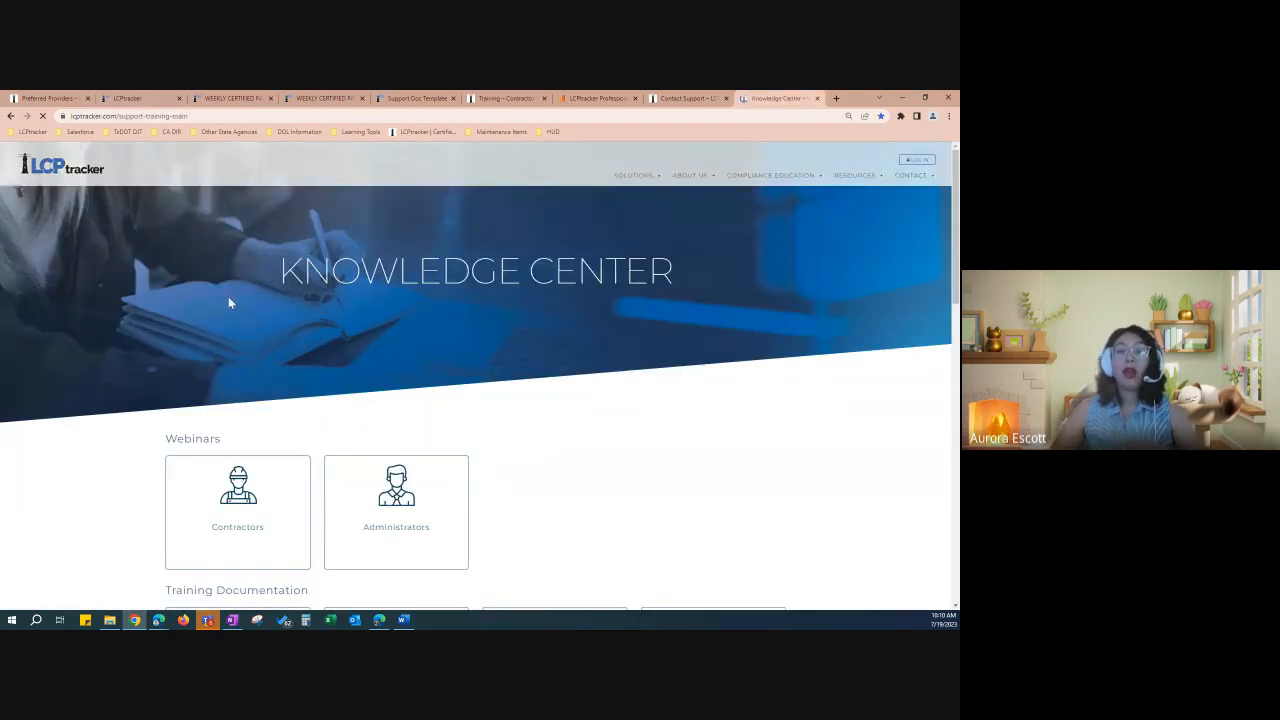
pyautogui.scroll(-2, 117, 447)
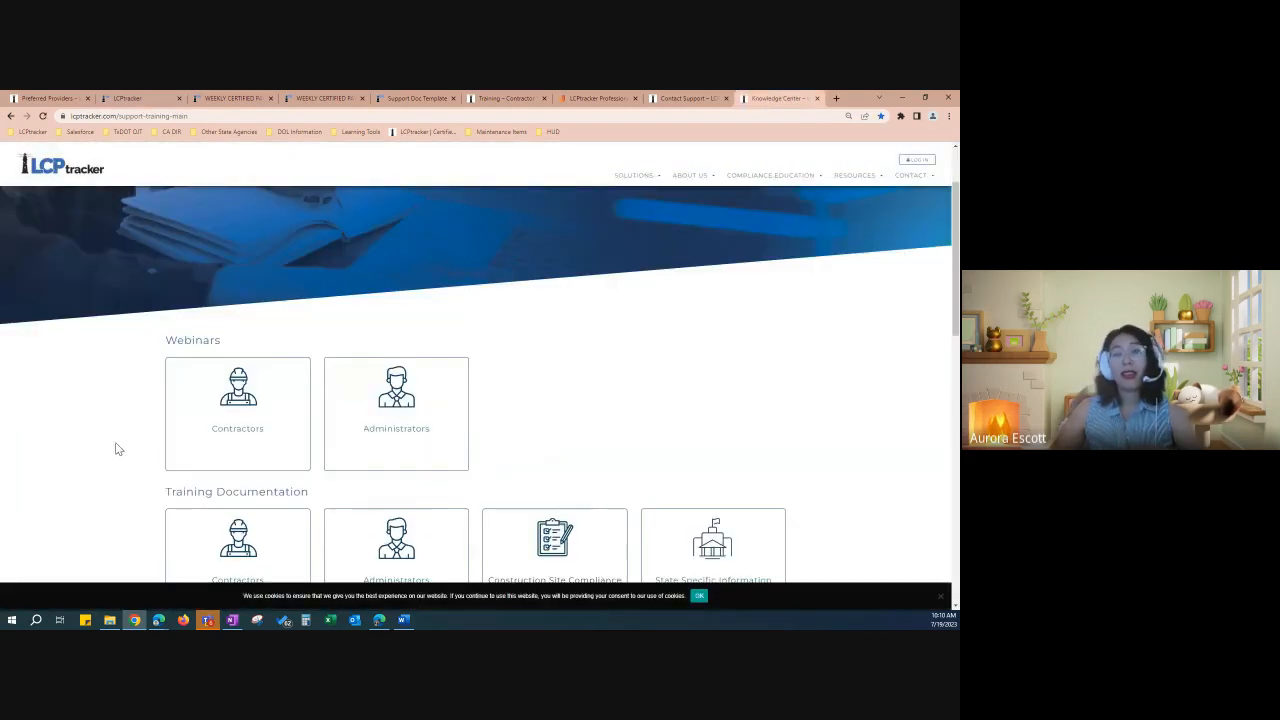
pyautogui.scroll(-1, 117, 448)
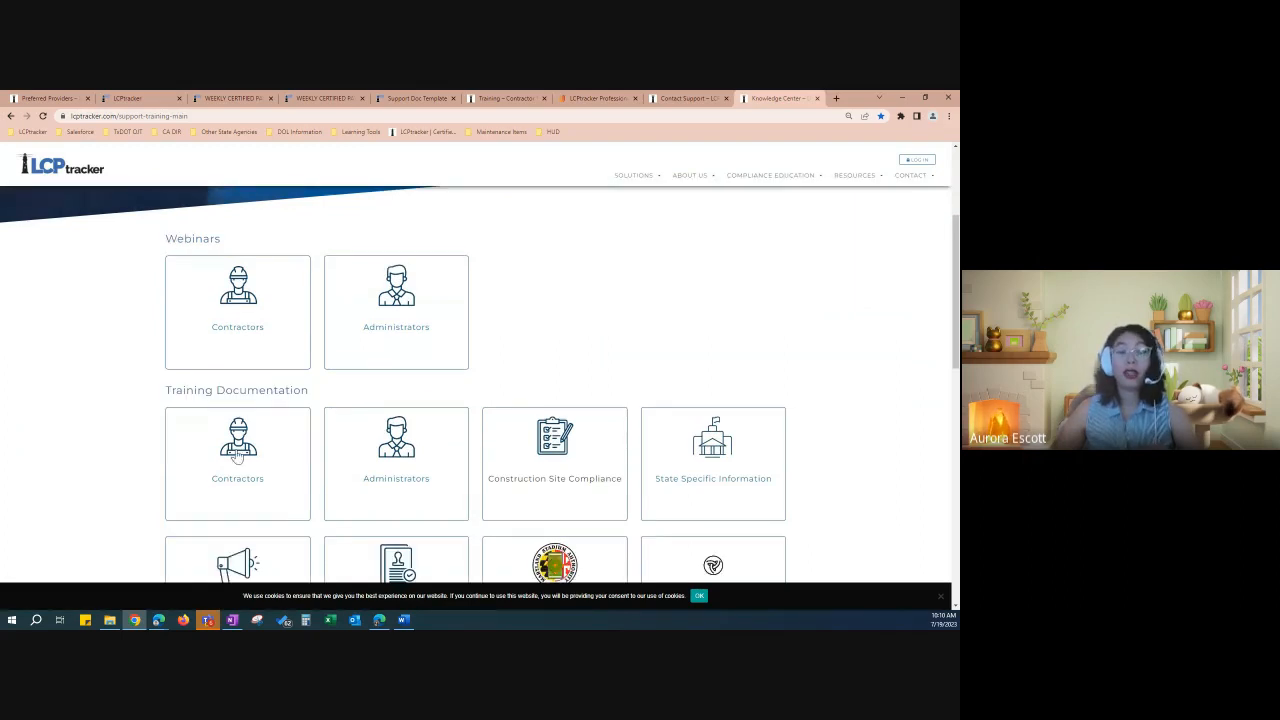
pyautogui.scroll(-1, 237, 455)
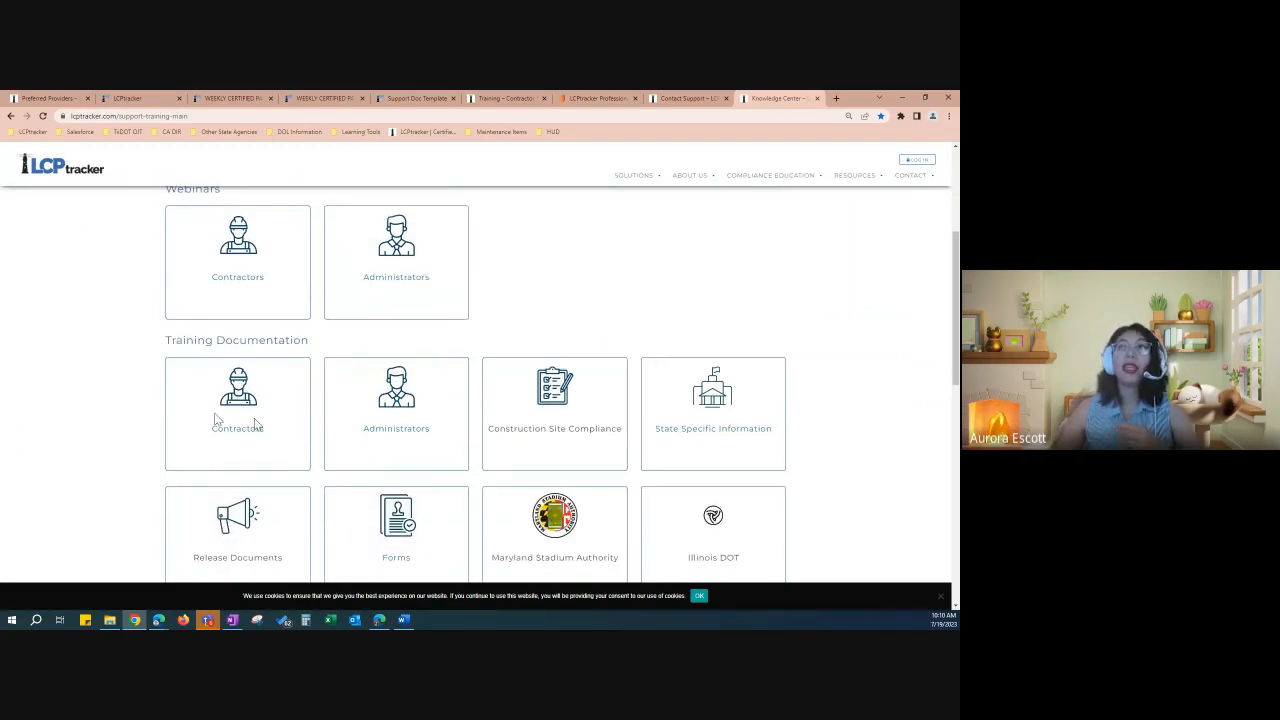
pyautogui.click(158, 100)
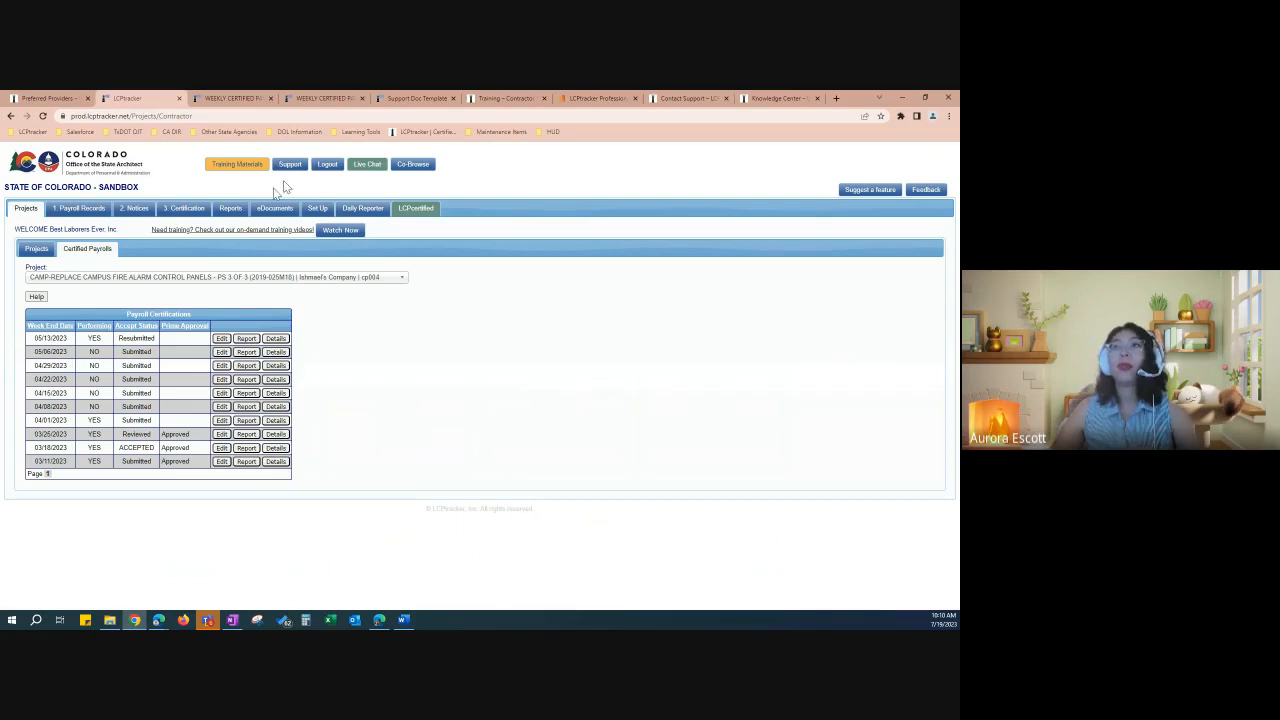
# Step: List project assignments and read project CP009893's Prevailing Wage Administrator contact details
pyautogui.click(40, 250)
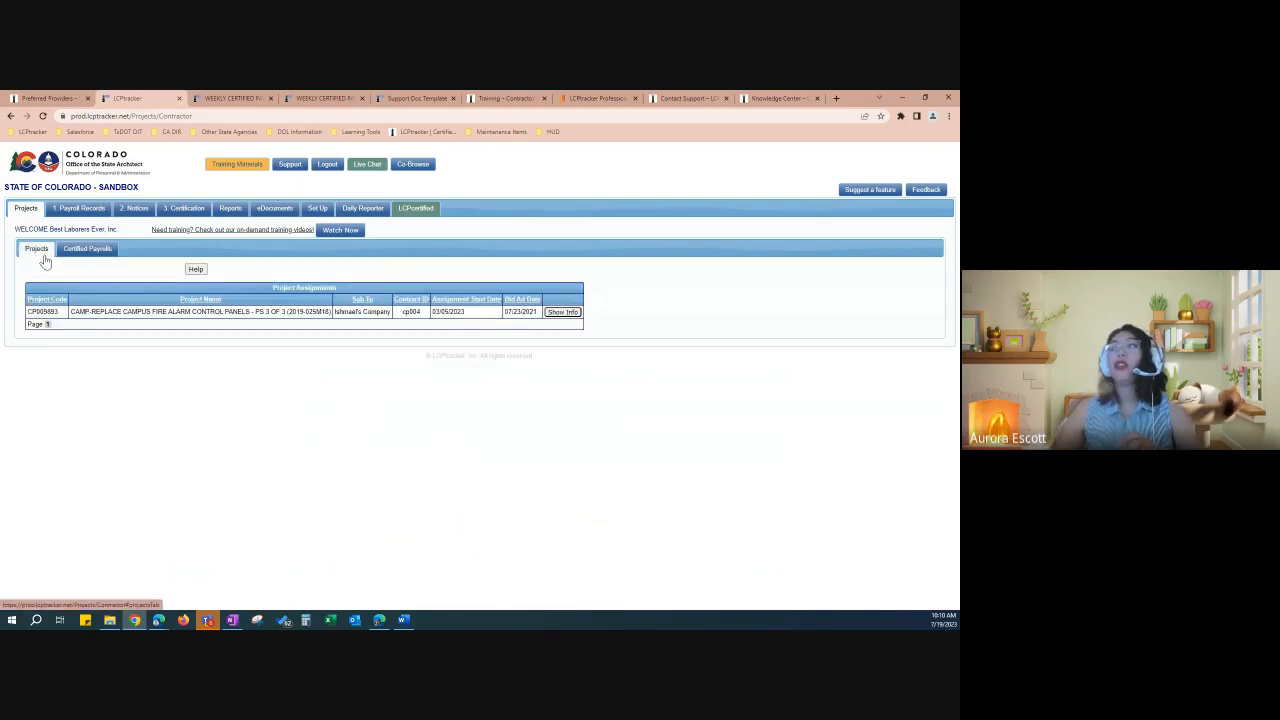
pyautogui.click(562, 312)
pyautogui.moveTo(413, 379); pyautogui.dragTo(329, 380)
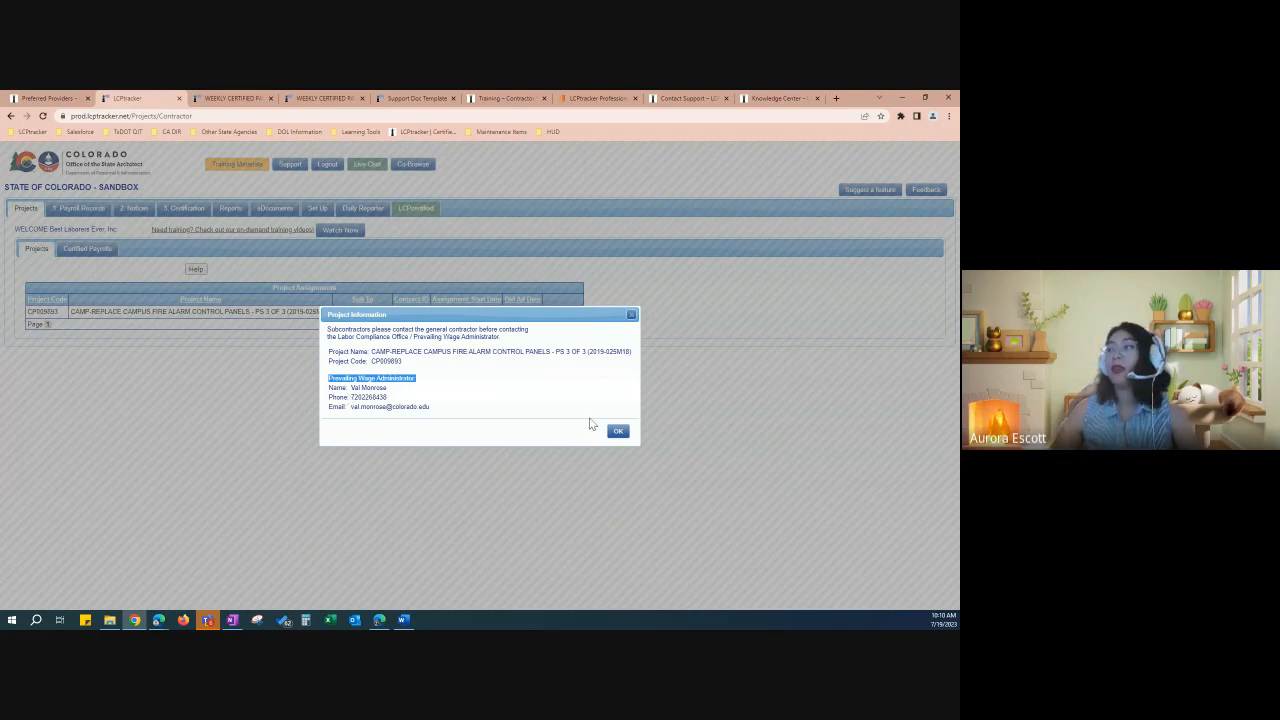
pyautogui.click(618, 431)
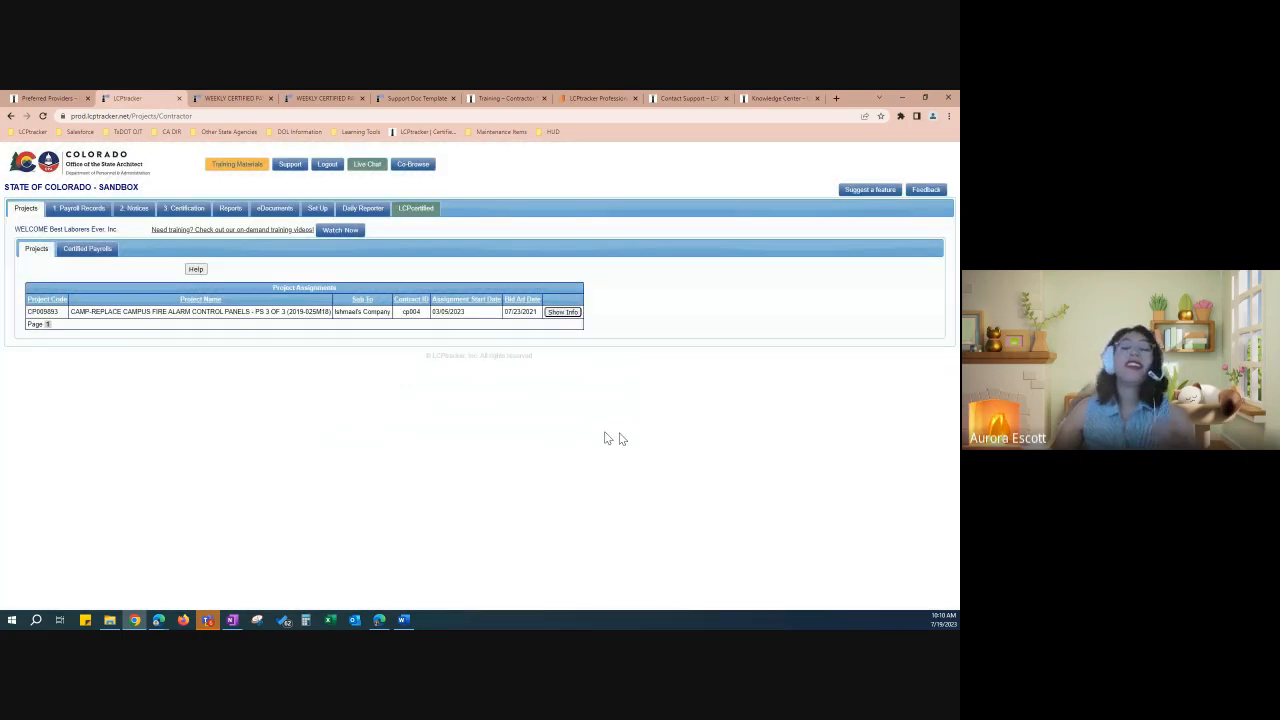